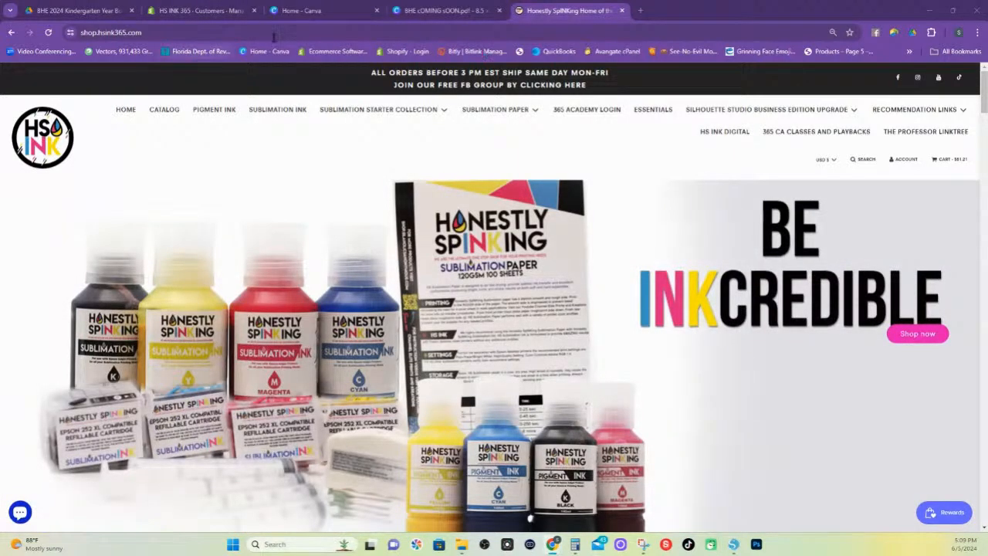
Switch to Canva and open the recent design "Copy of ChocolateChip Sandwich" for editing
click(309, 11)
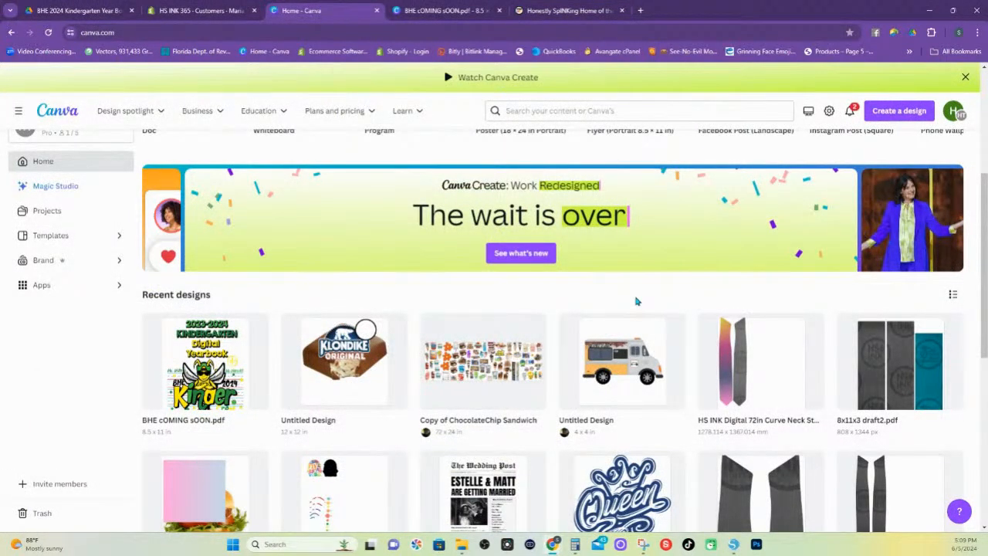
click(496, 356)
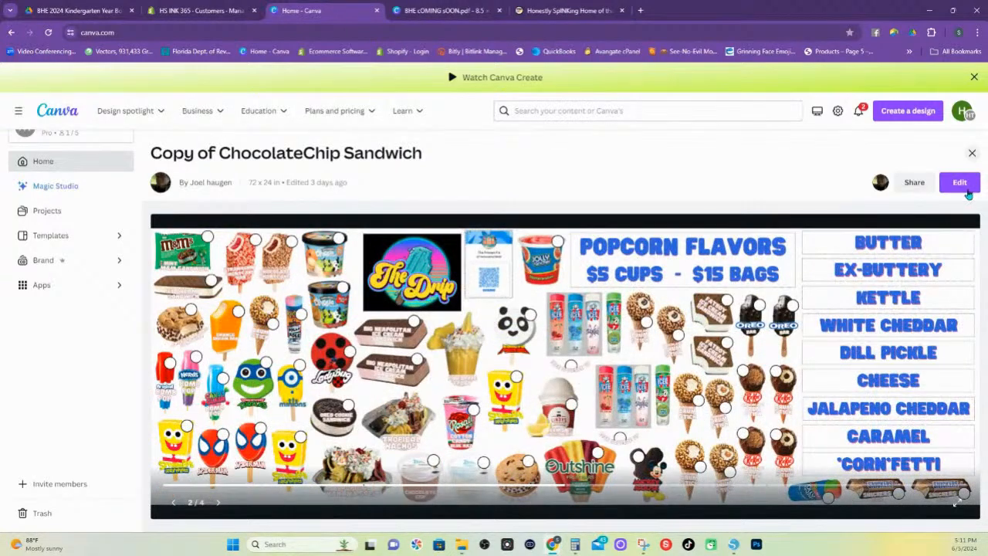
click(960, 185)
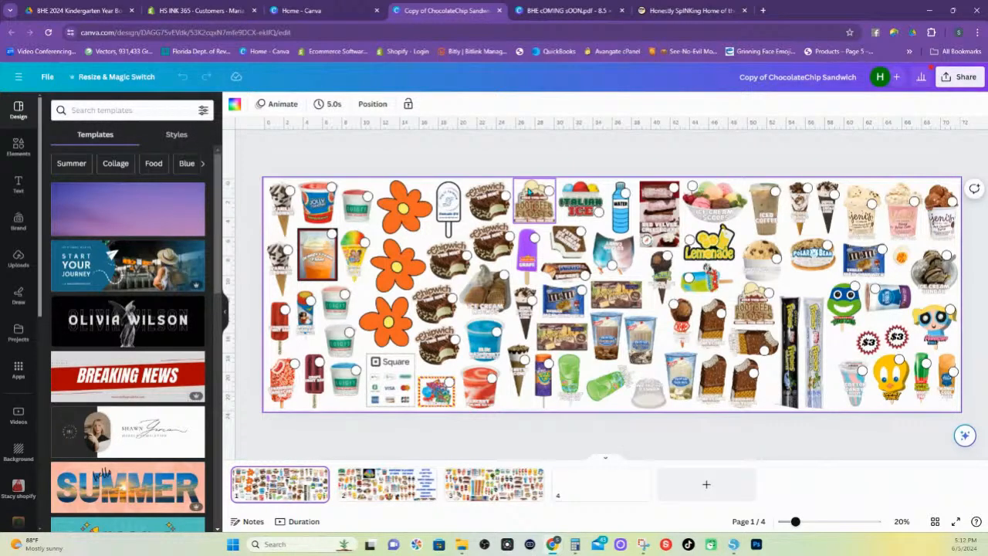
Switch to Silhouette Studio, draw a rectangle about 1.29 by 1.64 in beside the page's upper-left registration mark, and fill it teal
click(732, 550)
drag(576, 48, 456, 35)
click(653, 30)
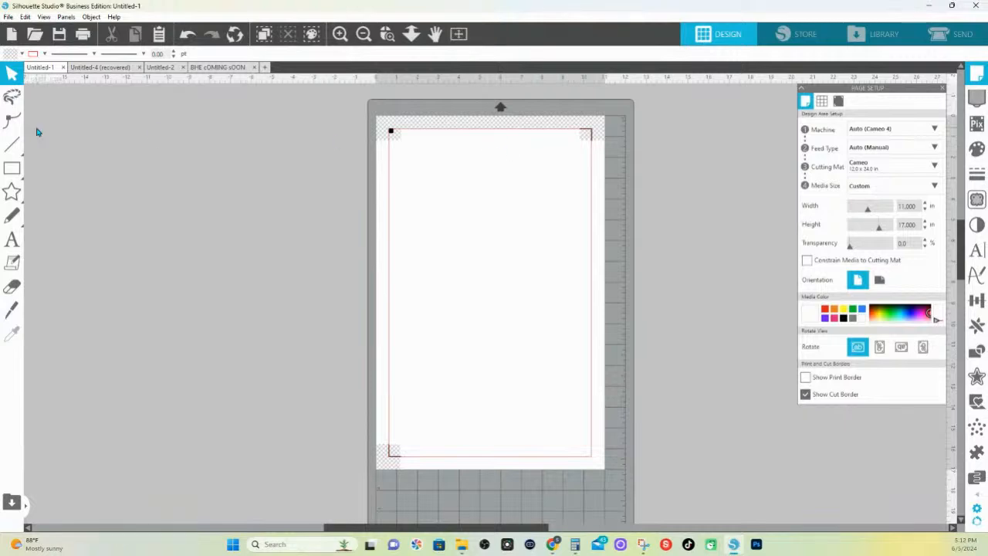
click(12, 168)
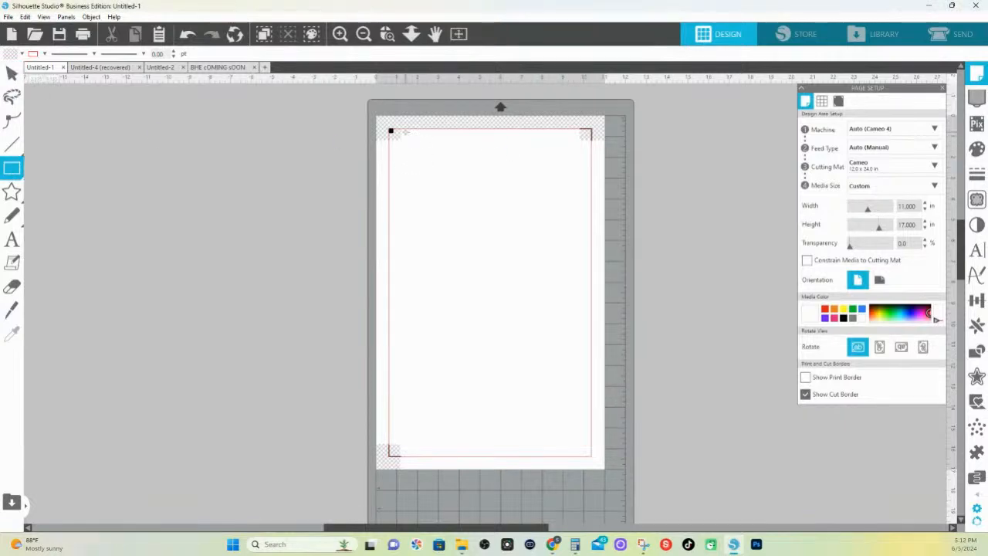
drag(397, 133, 434, 170)
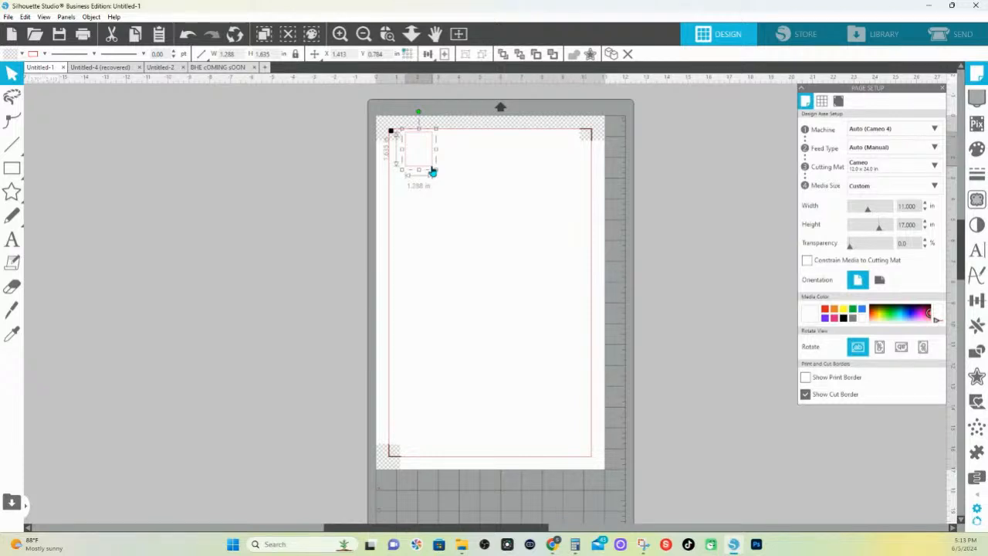
click(21, 54)
click(65, 107)
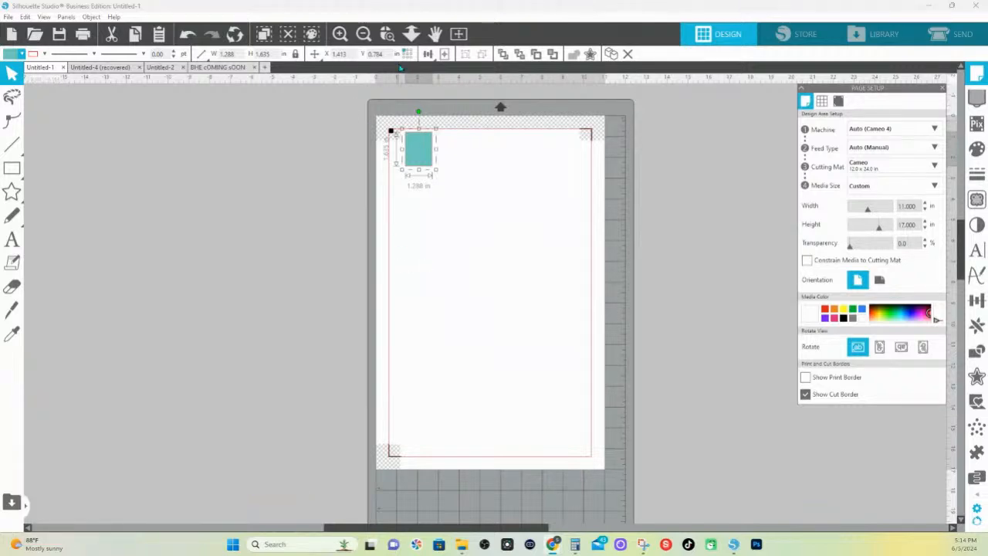
Move the teal rectangle just below the upper-left registration mark, inside the cut border, to about X 0.684, Y 1.386 in
click(388, 34)
drag(353, 120, 753, 208)
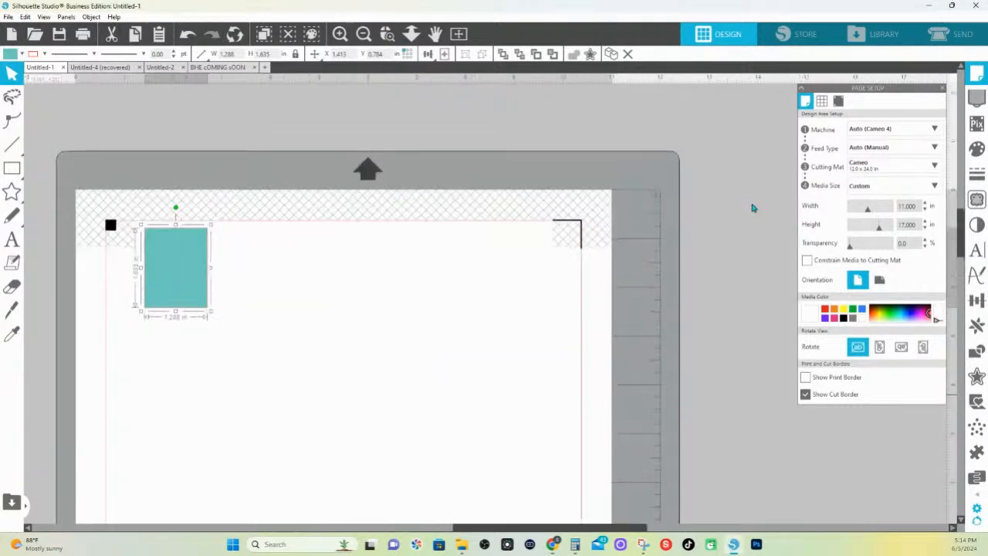
drag(157, 268, 153, 261)
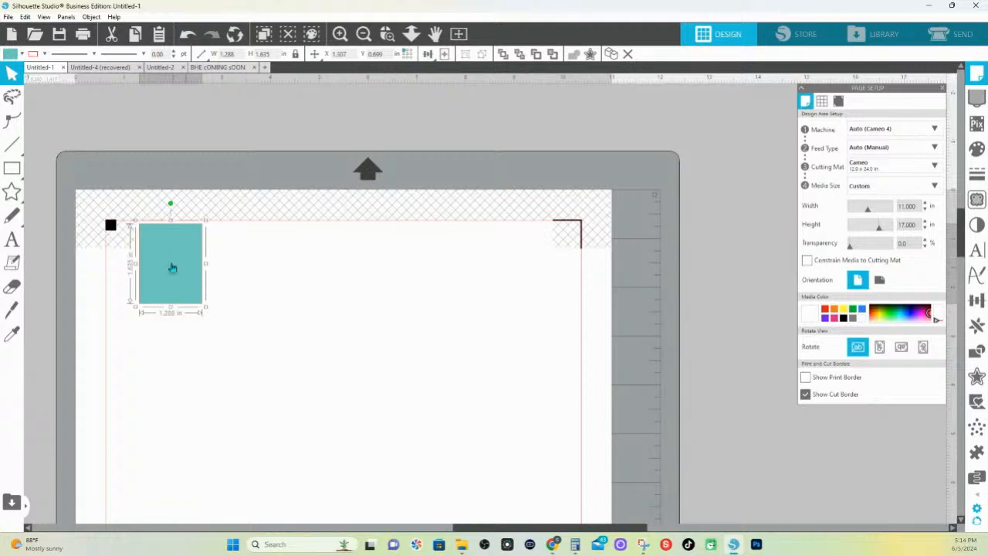
drag(172, 267, 138, 297)
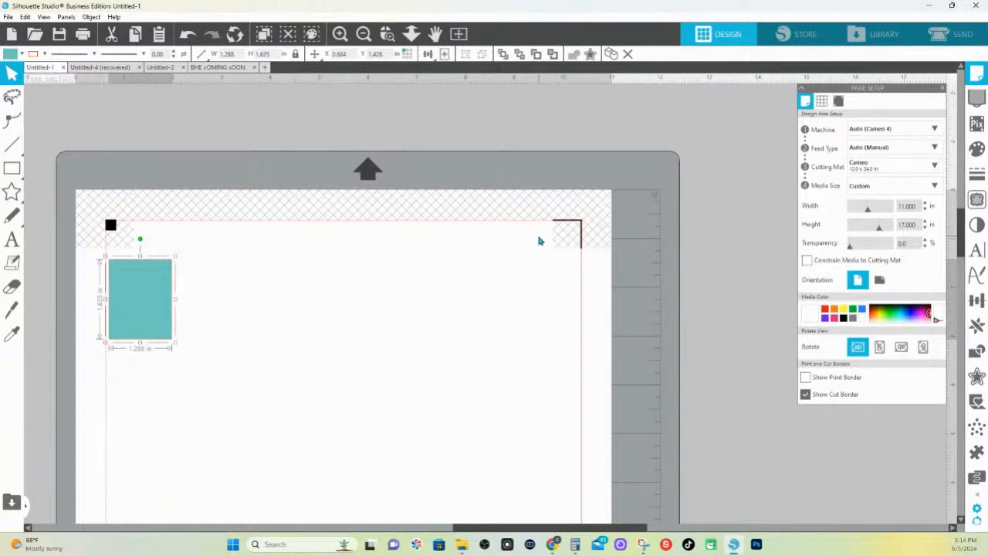
drag(150, 314, 149, 311)
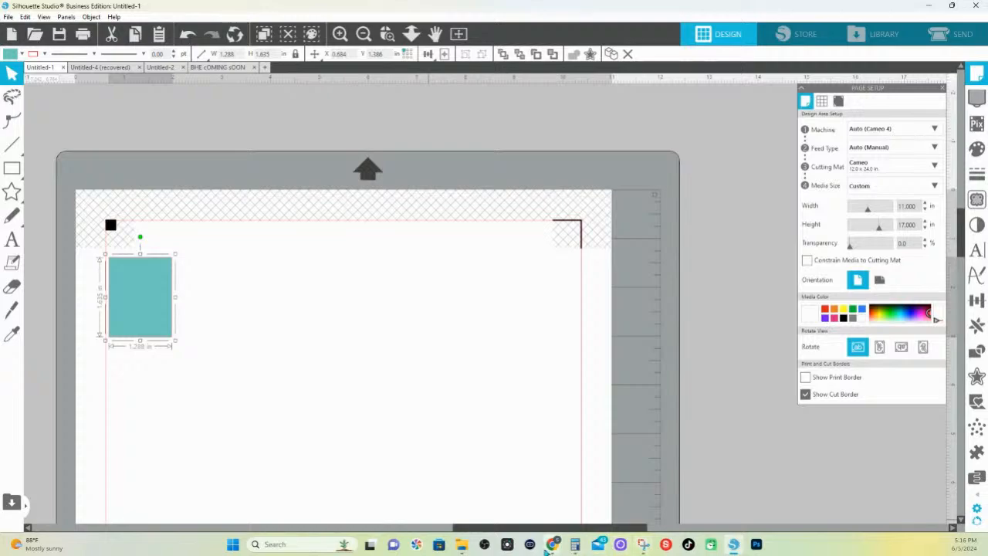
Switch back to the Canva design and examine the spacing and labels of the ice cream items on page 1
mouse_move(552, 544)
click(440, 490)
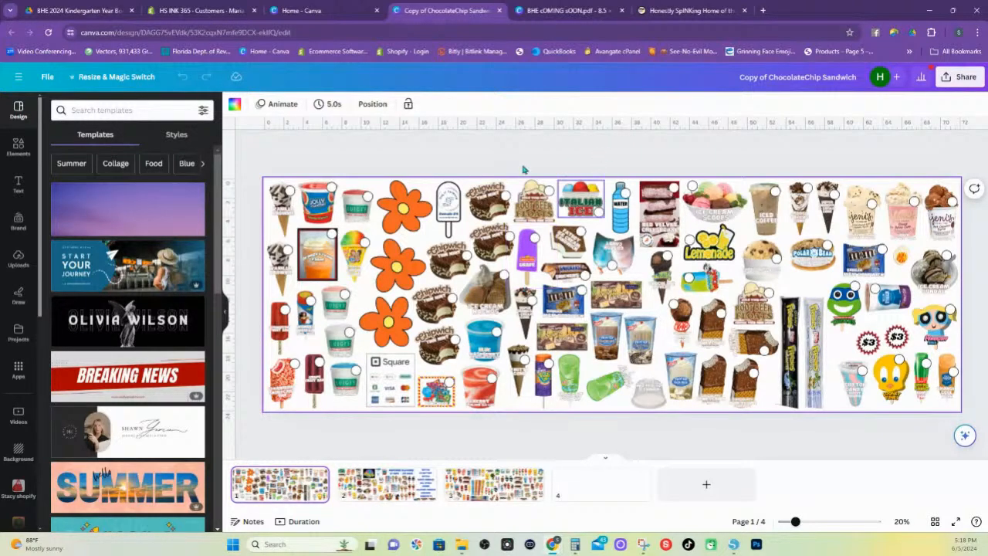
drag(795, 522, 842, 522)
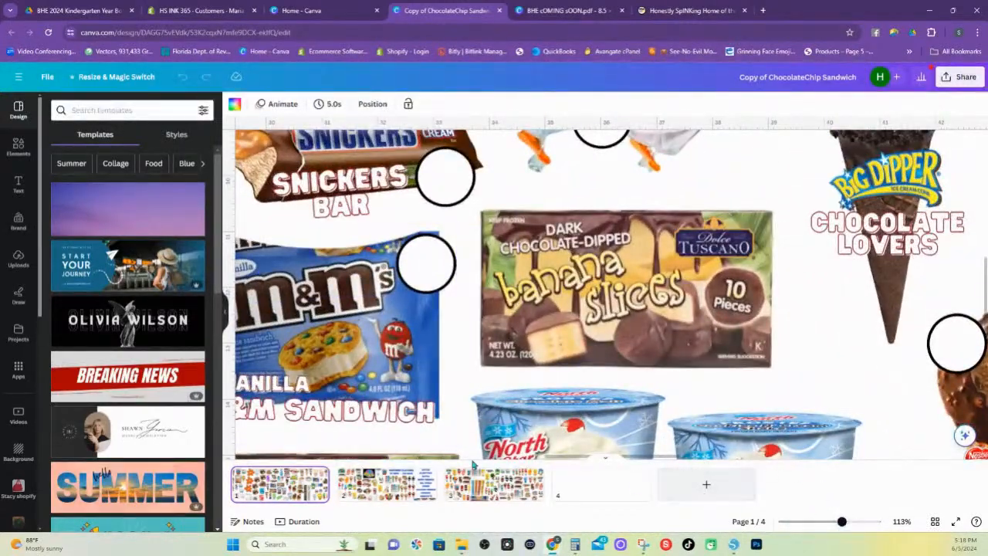
scroll(463, 451, down, 3)
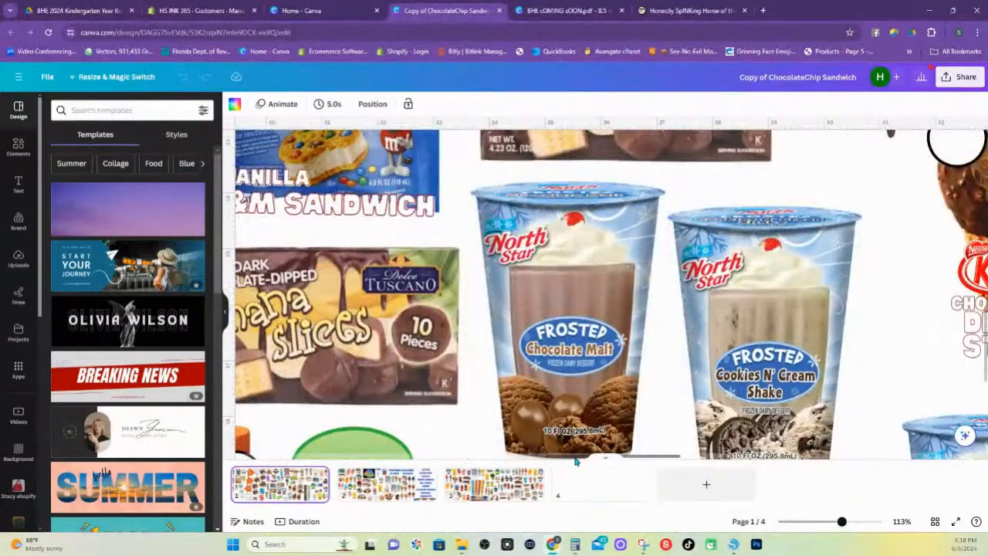
drag(578, 460, 532, 458)
scroll(357, 327, up, 4)
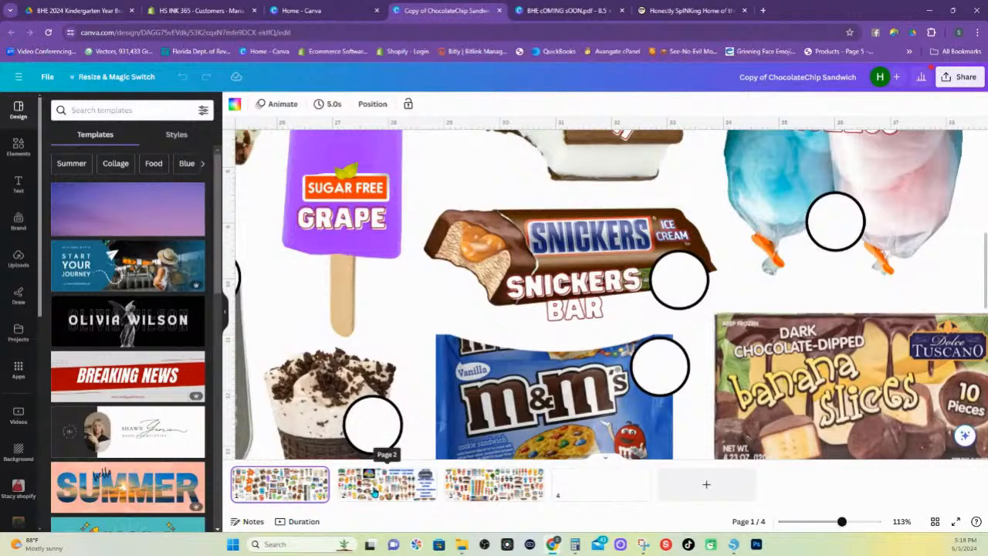
Examine the ice cream artwork on page 3 up close, around the Klondike, Magnum almond and cookies & cream bars
click(400, 491)
click(480, 491)
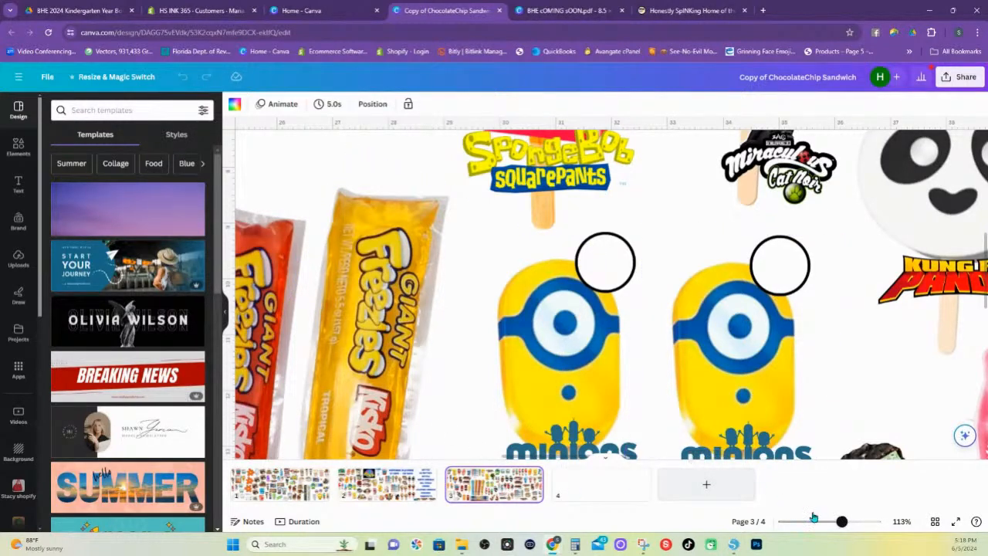
drag(841, 523, 791, 525)
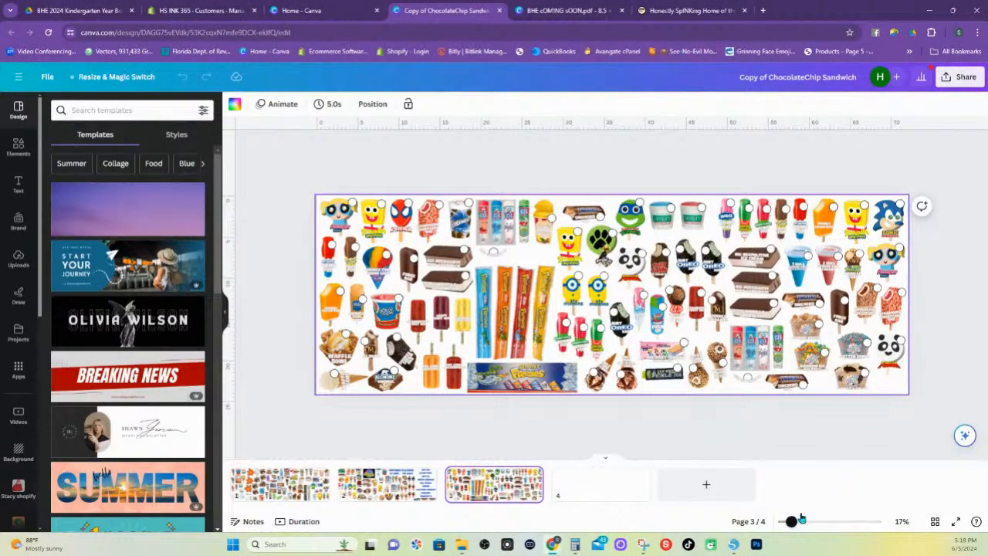
drag(791, 521, 843, 522)
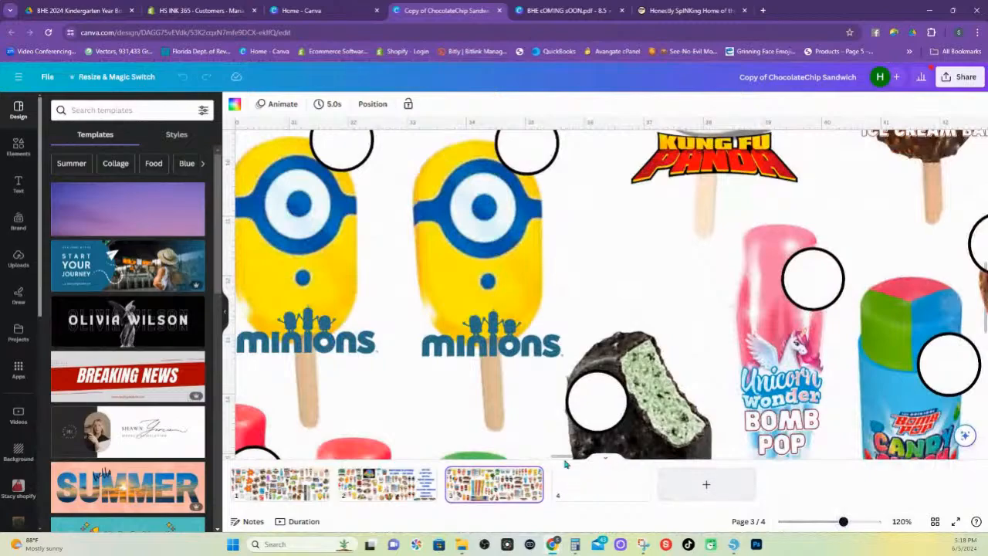
drag(566, 463, 303, 443)
scroll(259, 355, up, 6)
scroll(244, 327, down, 15)
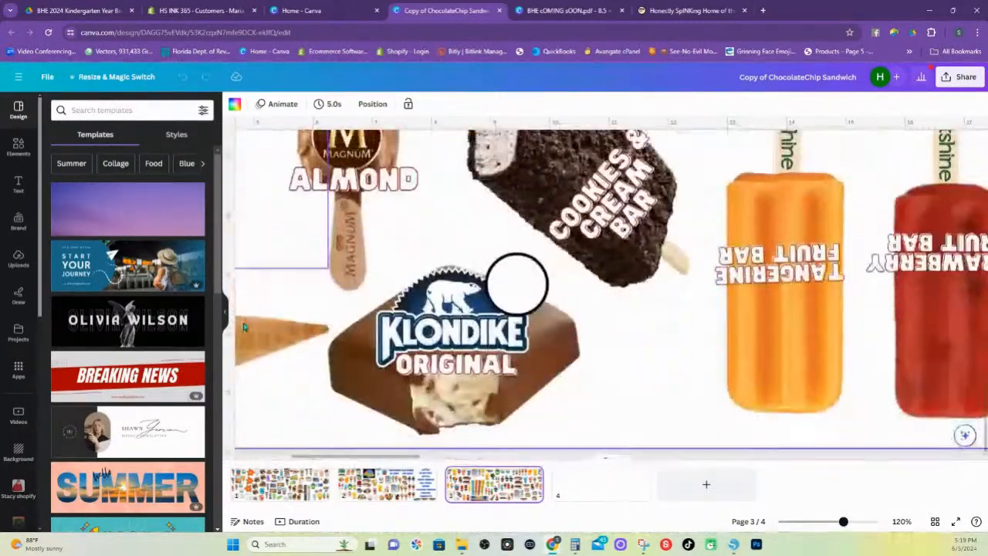
scroll(533, 363, up, 4)
scroll(547, 376, down, 4)
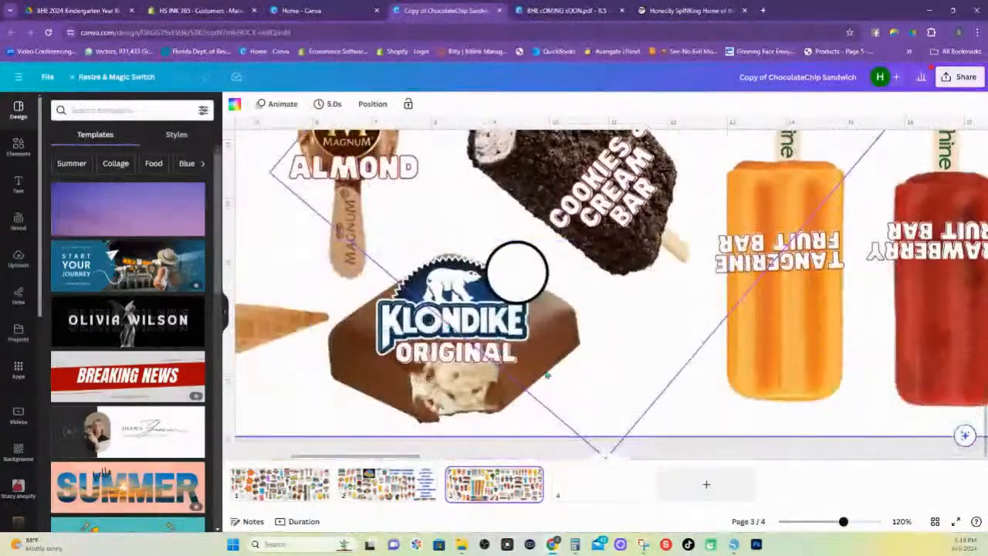
scroll(547, 375, up, 4)
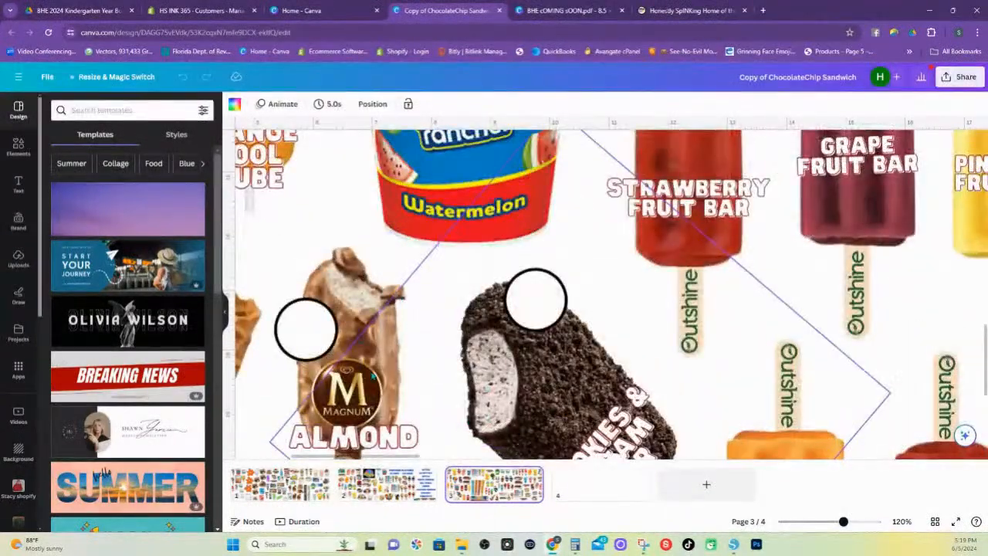
scroll(363, 354, down, 4)
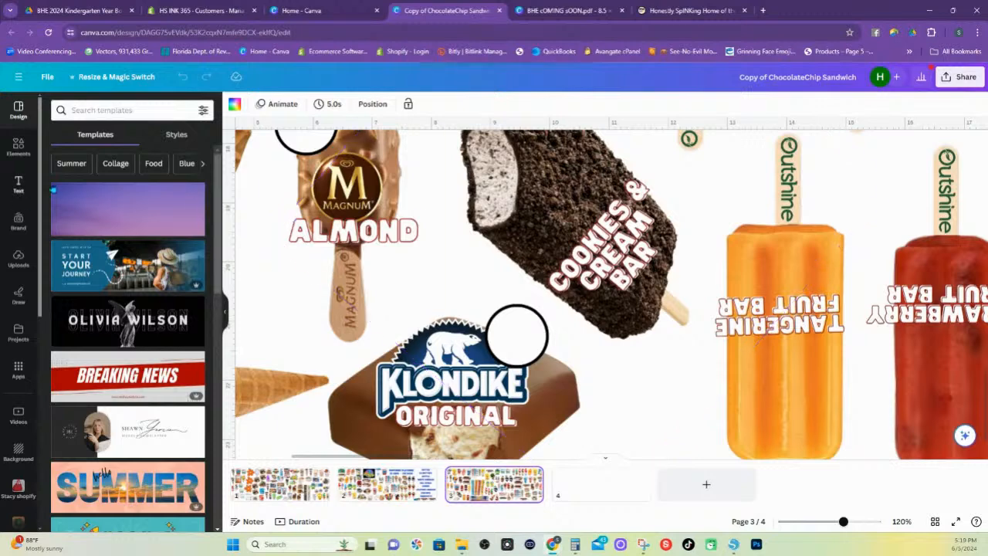
Switch to Silhouette Studio and open the image "Copy of ChocolateChip Sandwich (1)" from the Downloads folder
click(734, 544)
click(8, 17)
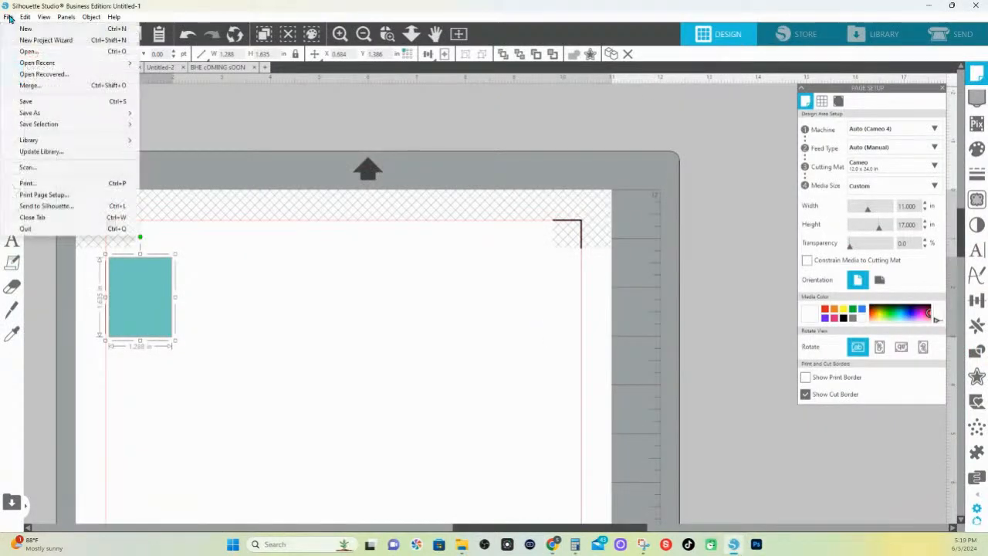
click(32, 54)
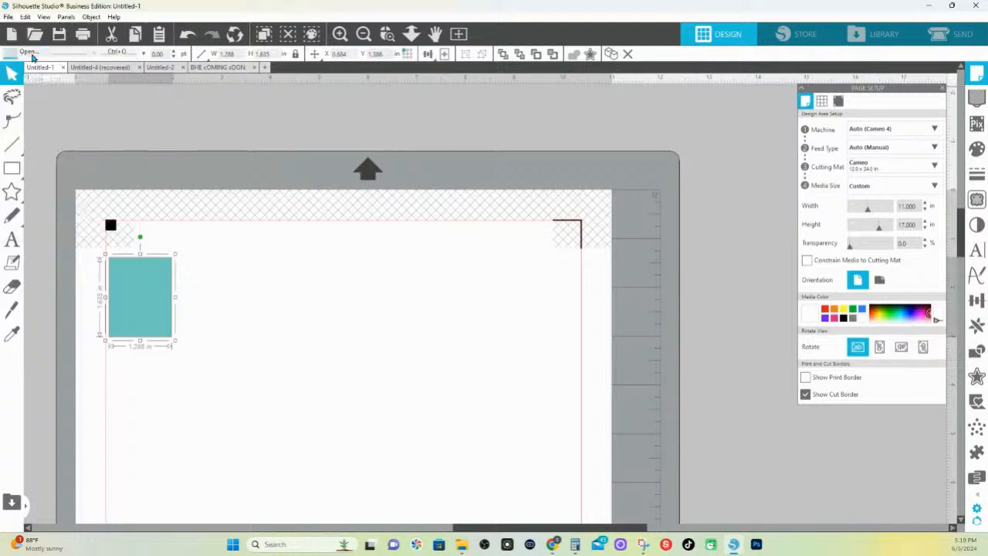
scroll(249, 168, down, 10)
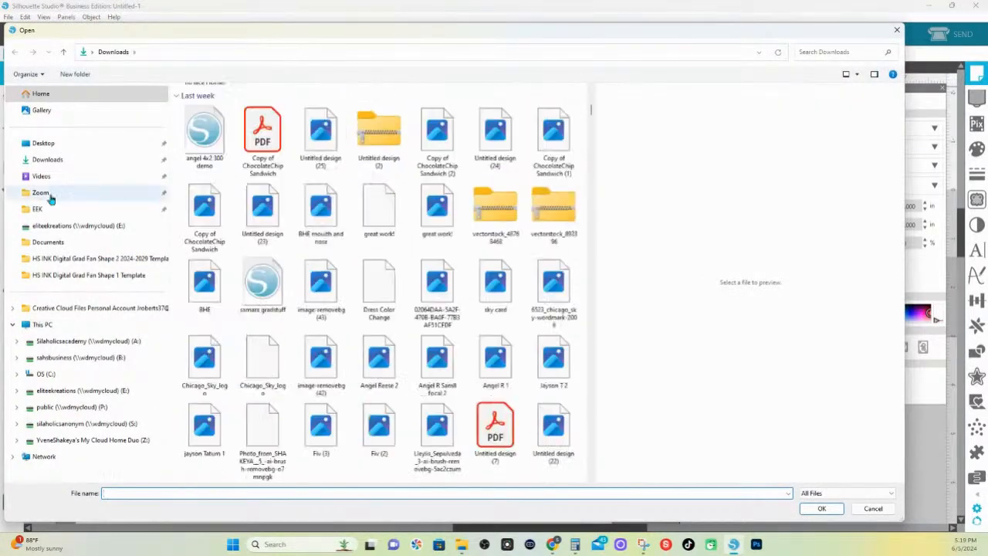
click(47, 159)
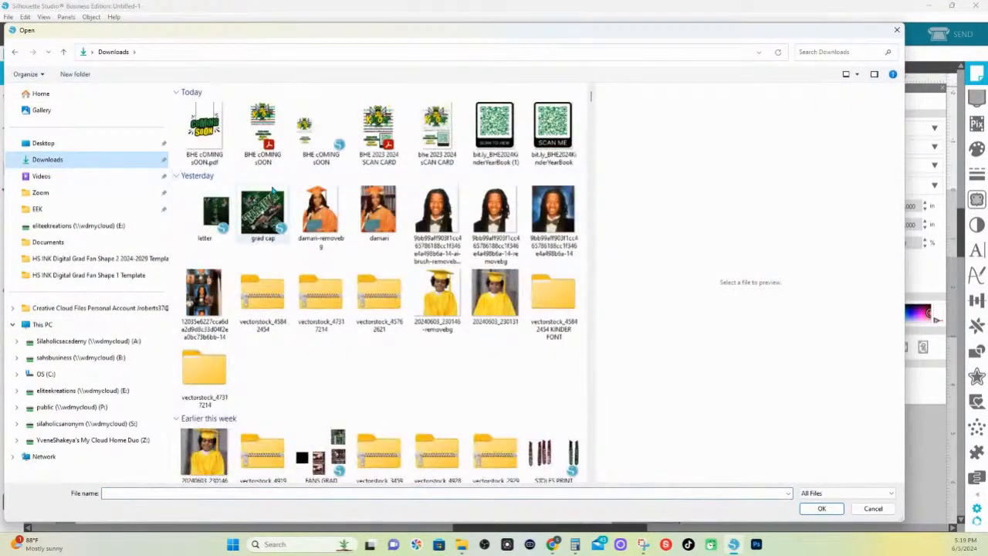
scroll(293, 227, down, 10)
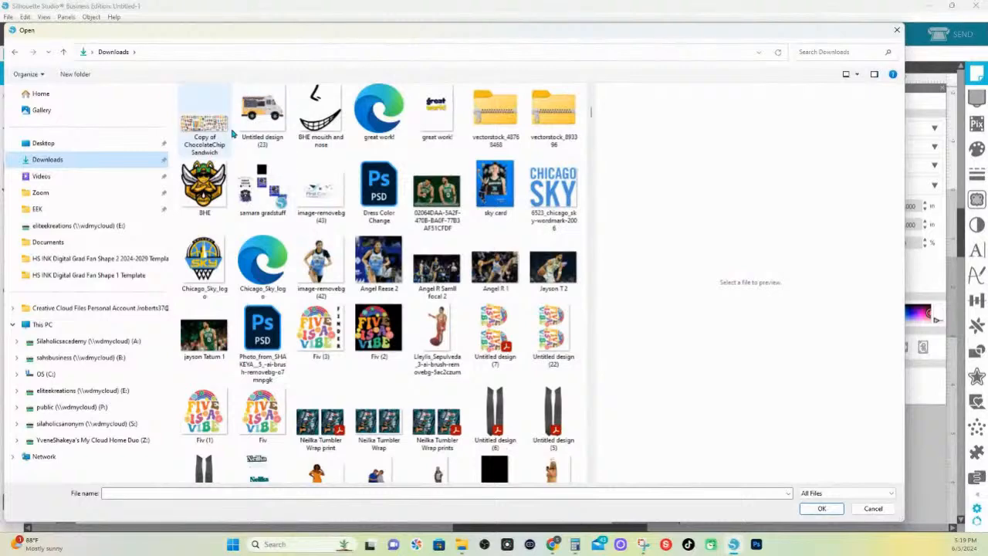
scroll(257, 139, up, 2)
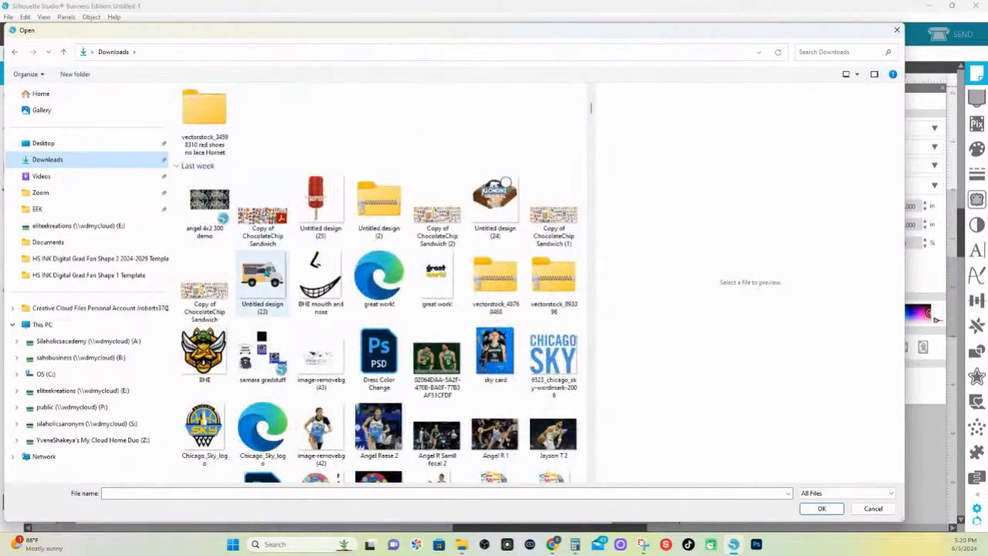
double_click(562, 230)
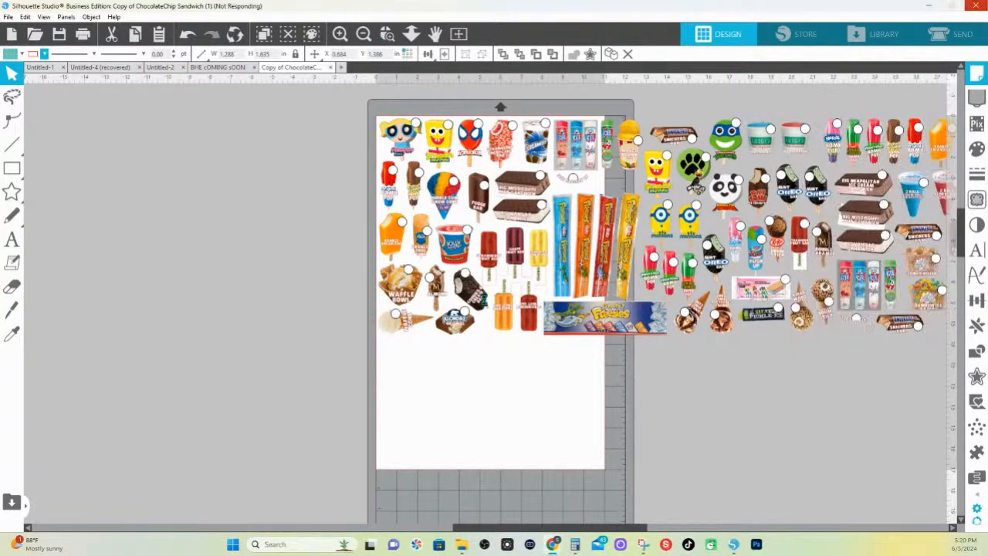
Inspect the Magnum almond and cookies & cream bar artwork up close, and shift the whole image left to about X -4.292 in
key(z)
drag(430, 270, 529, 314)
click(387, 33)
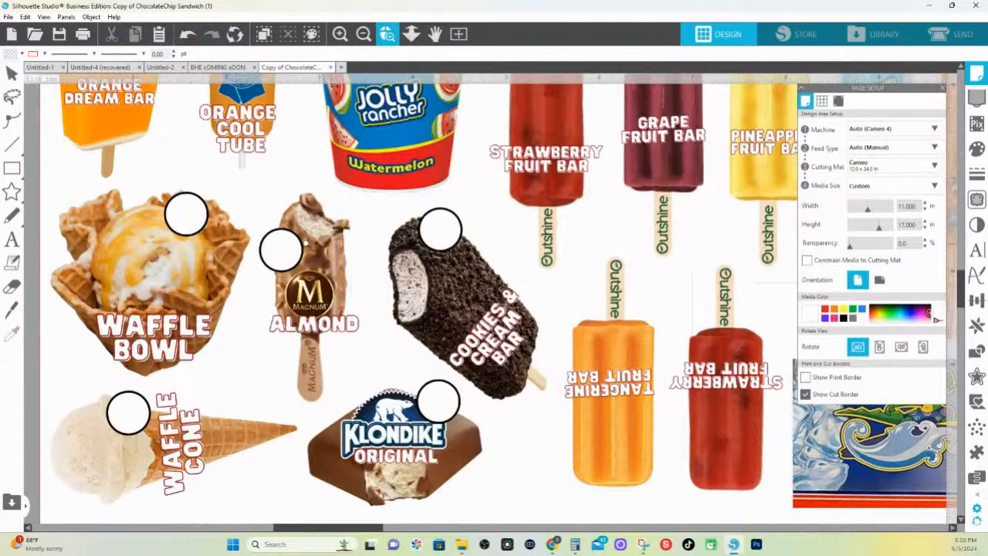
drag(235, 178, 512, 407)
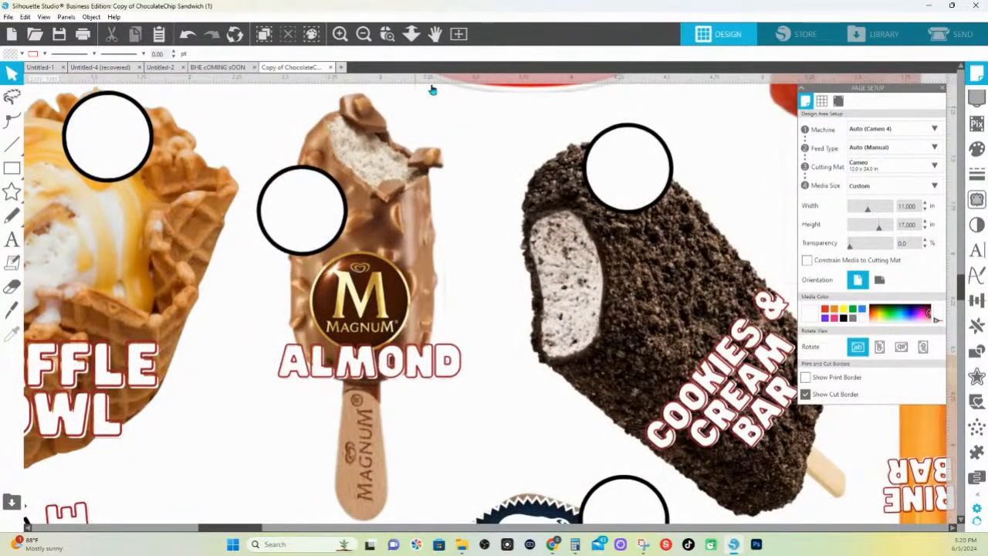
click(412, 33)
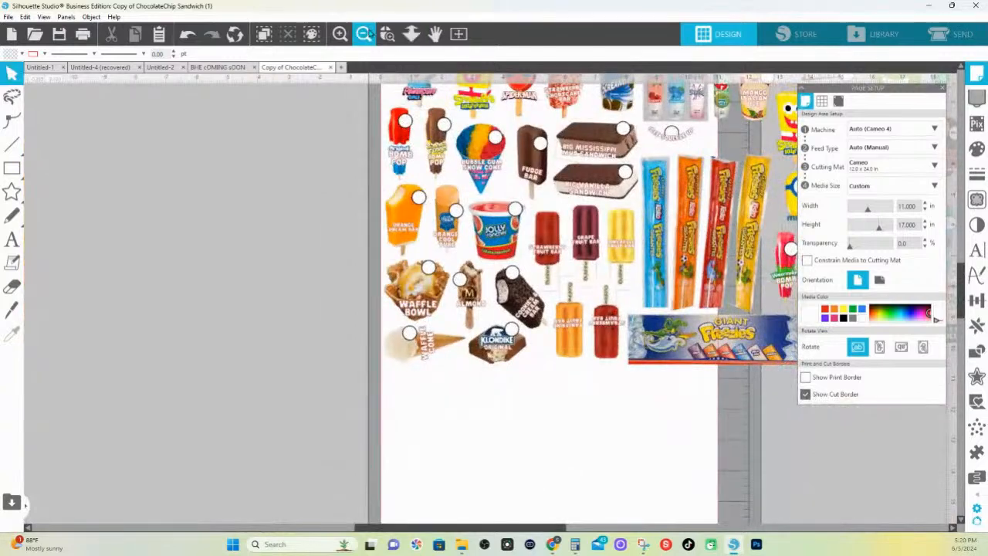
drag(654, 253, 460, 252)
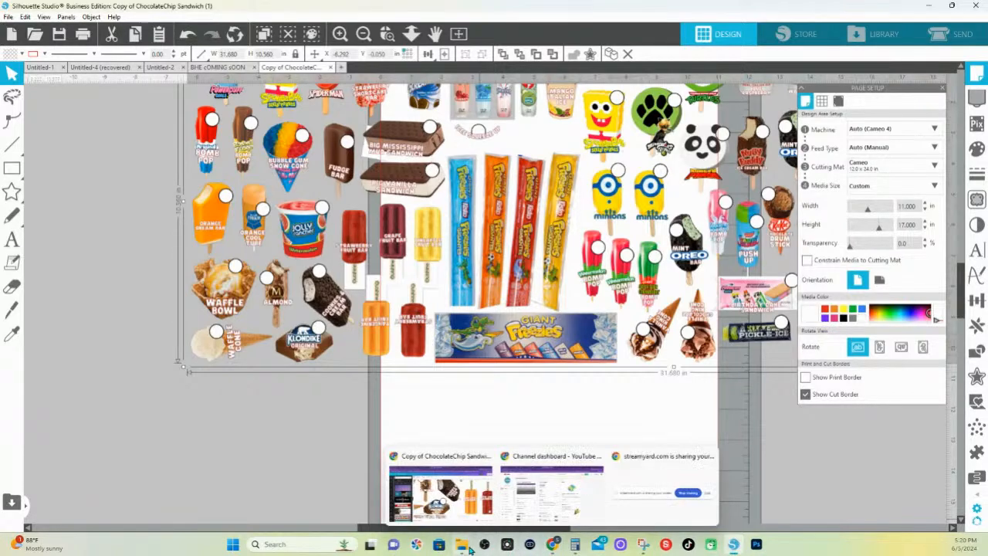
Open the image "Copy of ChocolateChip Sandwich" from the Downloads folder
click(8, 16)
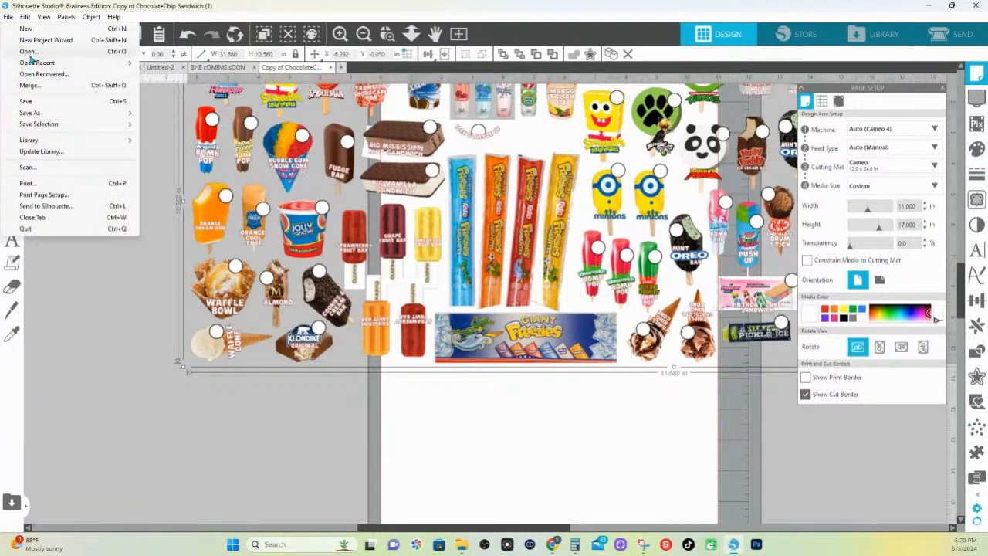
click(27, 51)
scroll(285, 261, down, 10)
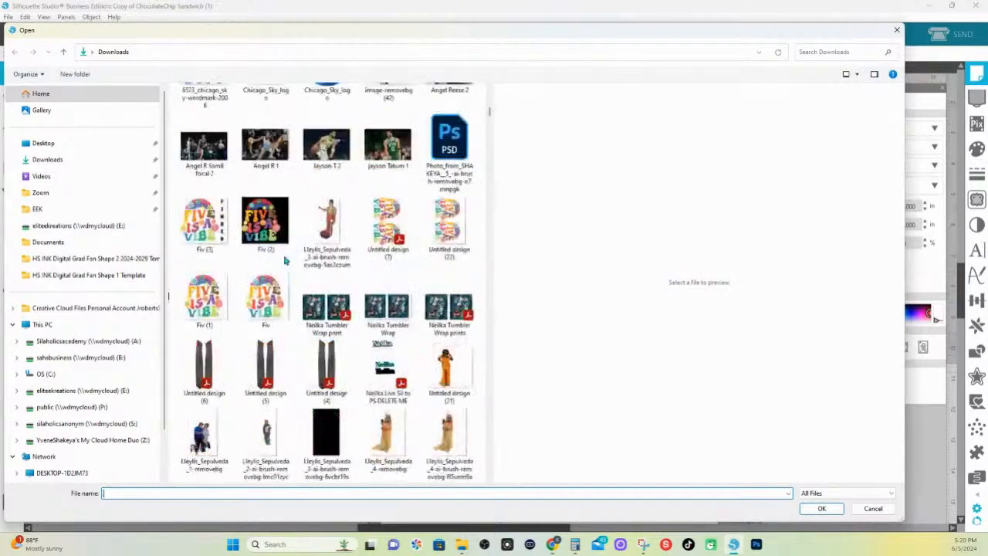
scroll(324, 231, up, 5)
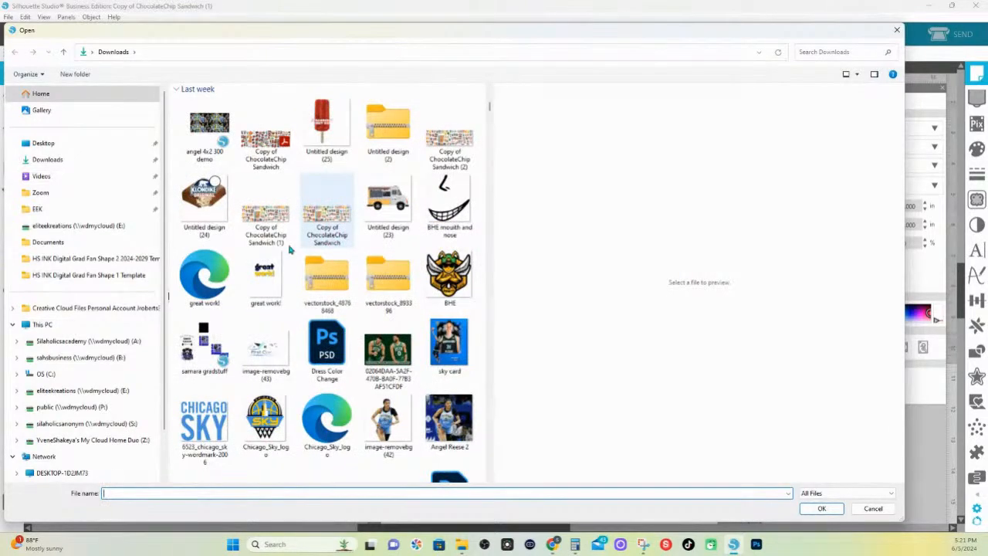
double_click(340, 216)
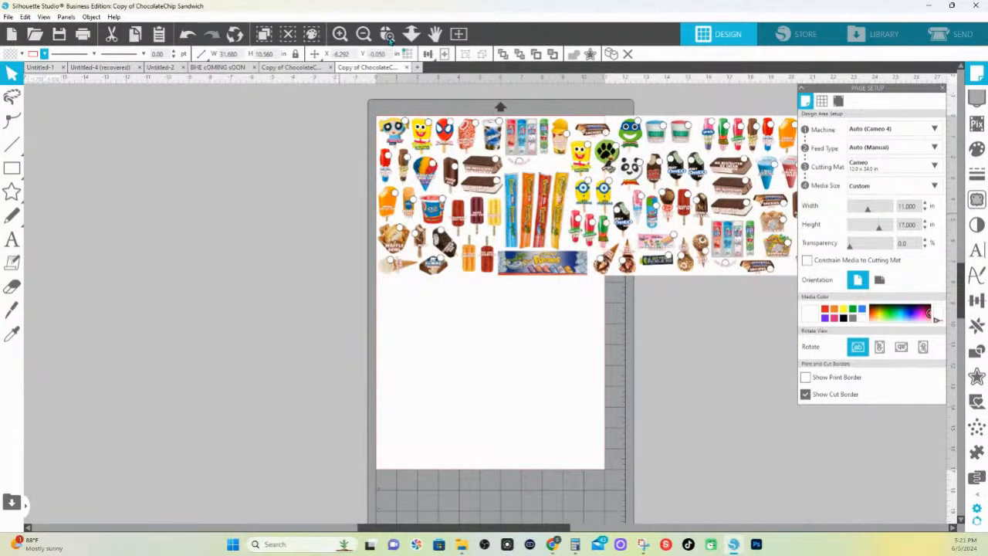
Examine the Magnum almond and cookies & cream bar artwork in the newly opened image up close
click(388, 34)
drag(404, 202, 466, 277)
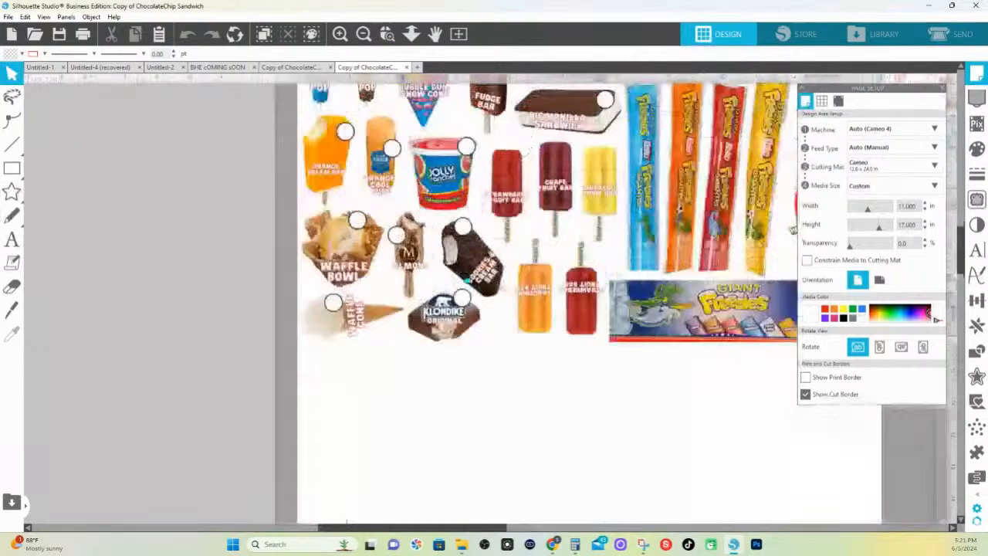
click(388, 34)
drag(403, 228, 612, 438)
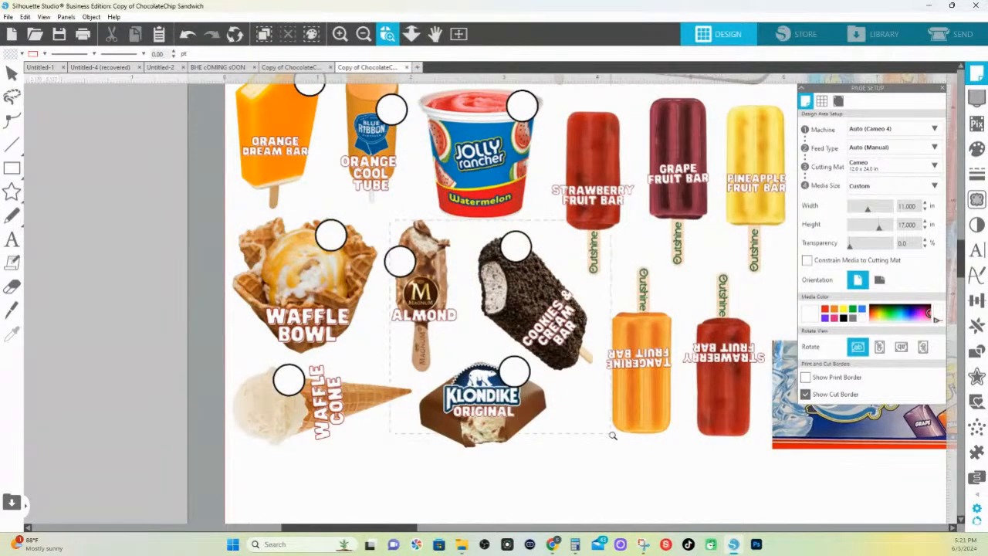
scroll(363, 284, up, 2)
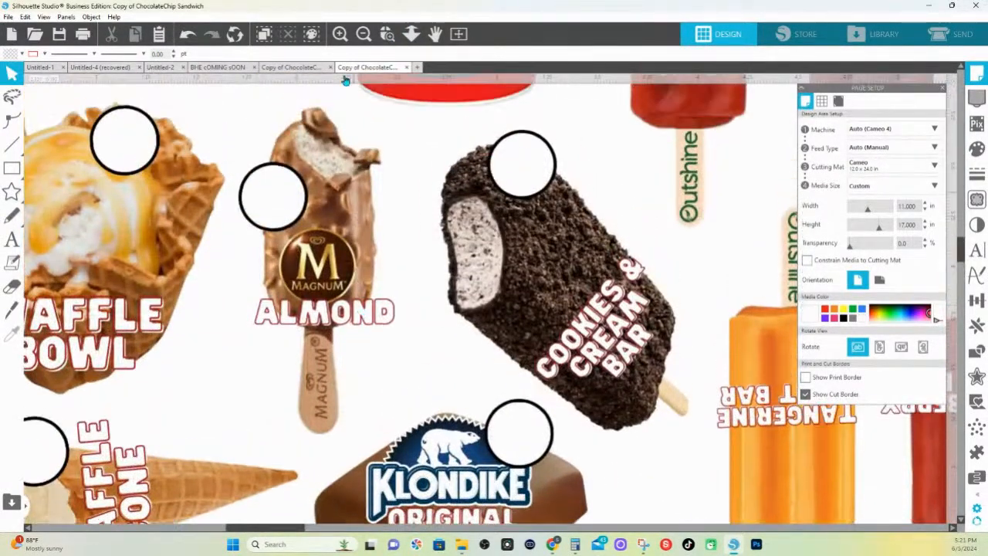
click(387, 34)
drag(212, 117, 533, 375)
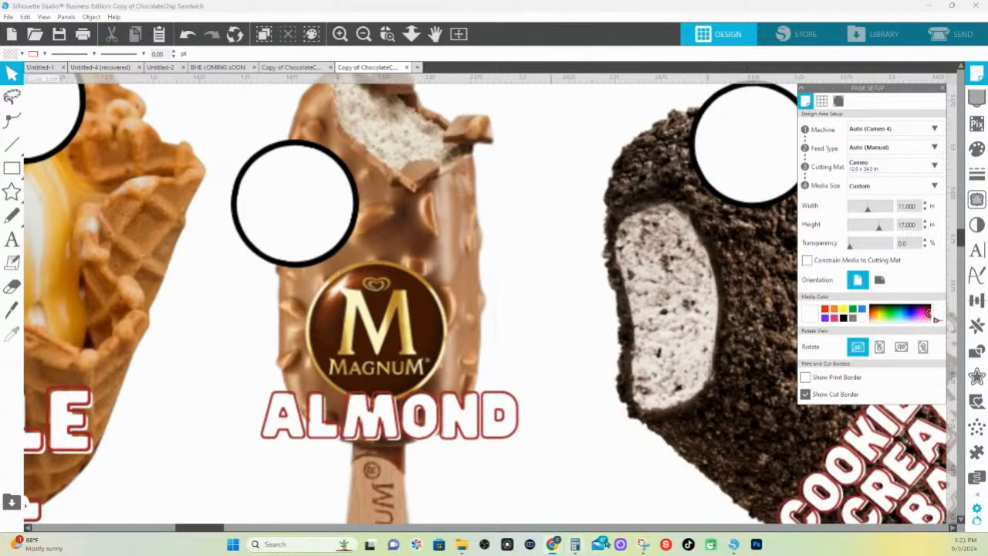
Return to "Copy of ChocolateChip Sandwich (1)", inspect its Magnum almond bar up close, and shift the whole image left to about X -17.238 in
click(286, 68)
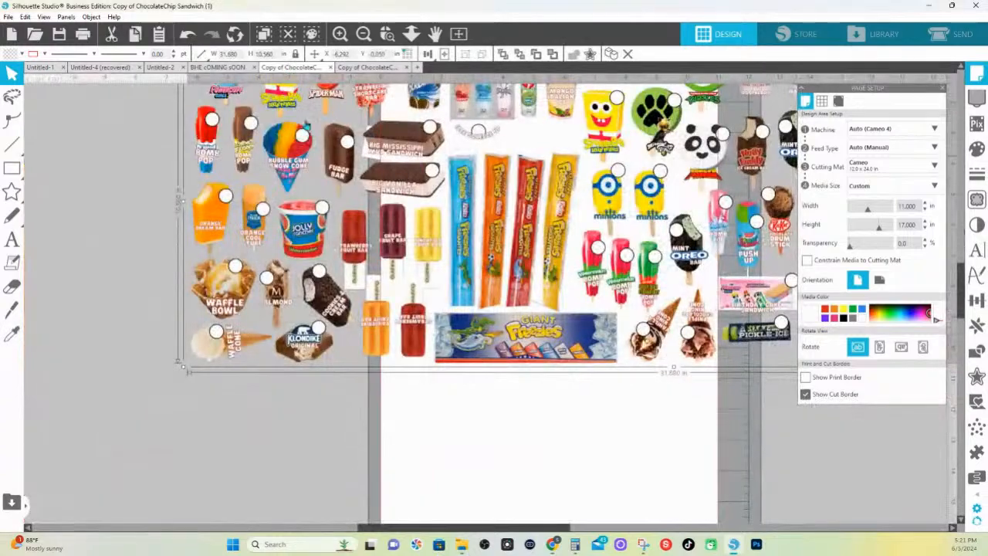
drag(364, 313, 365, 339)
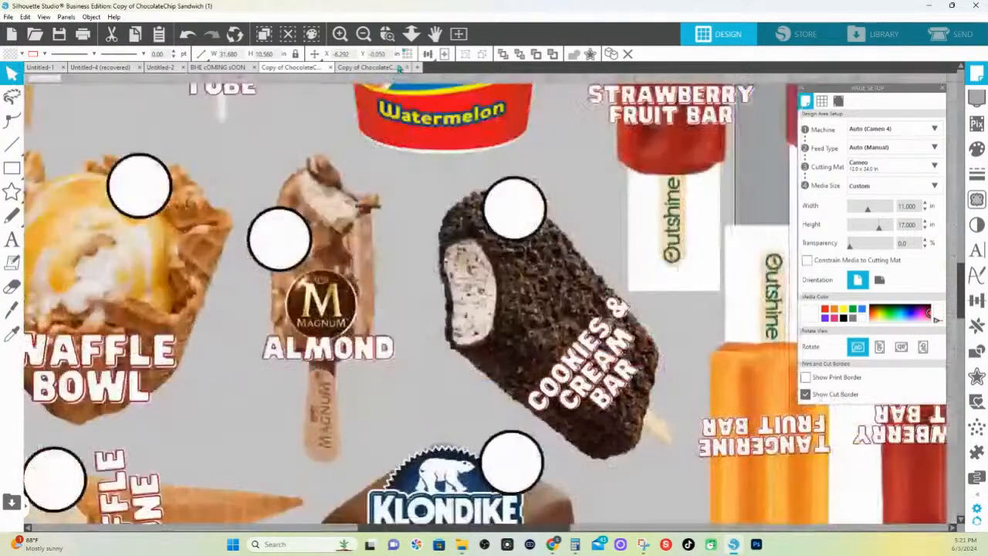
key(z)
drag(322, 228, 617, 424)
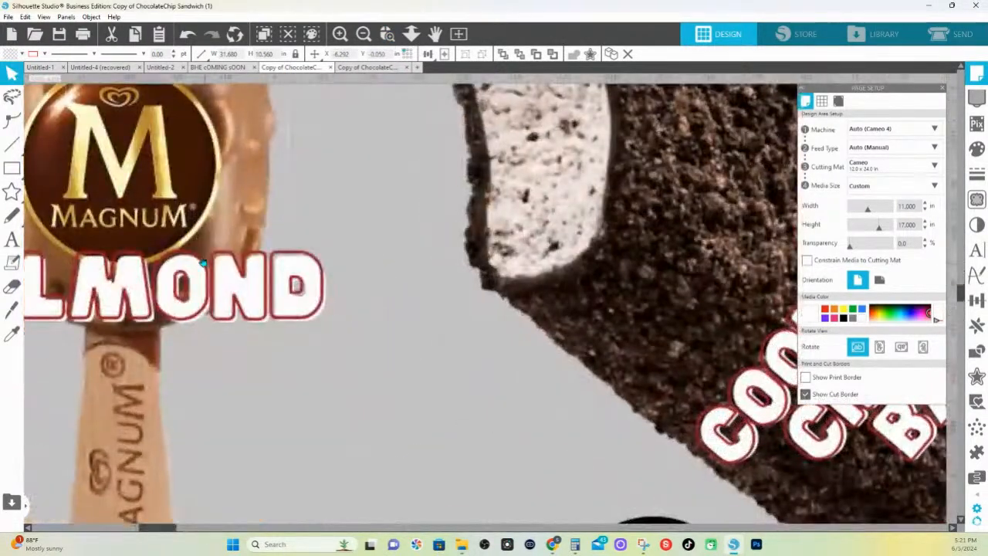
drag(238, 252, 594, 530)
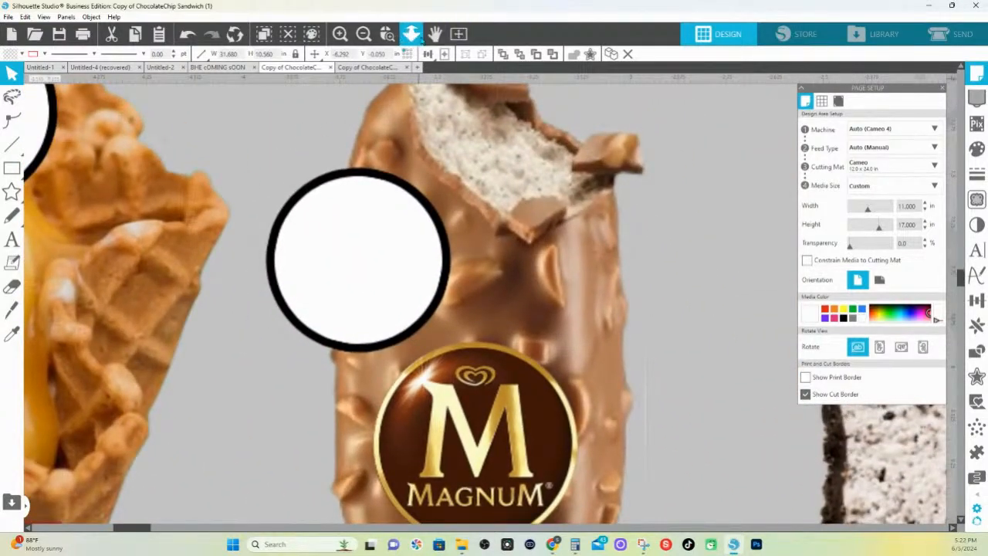
click(411, 33)
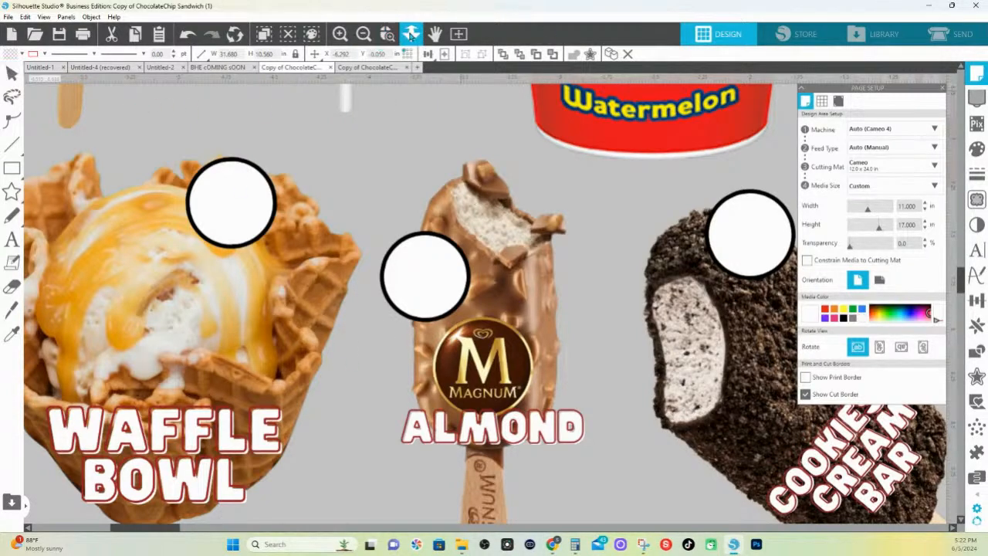
click(411, 33)
scroll(492, 303, up, 1)
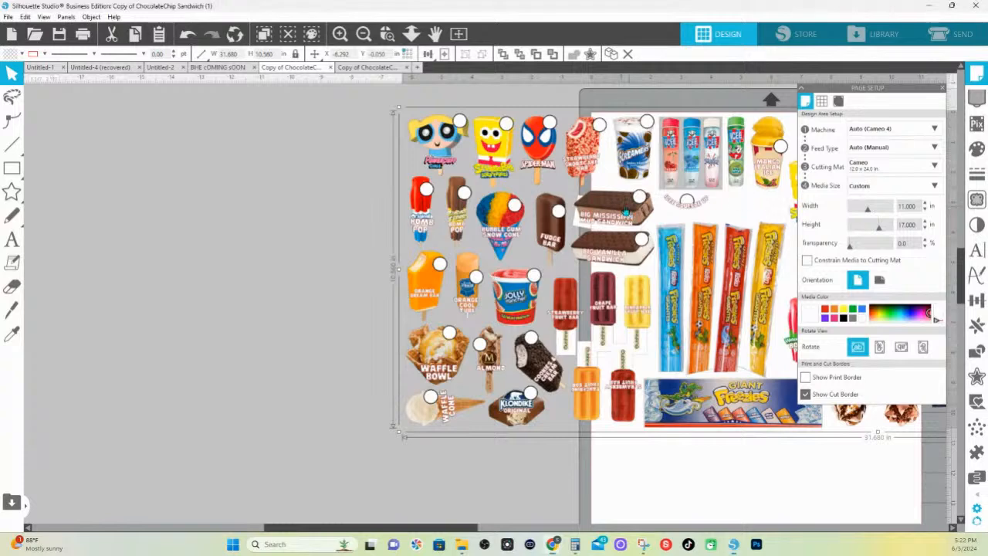
drag(623, 216, 303, 213)
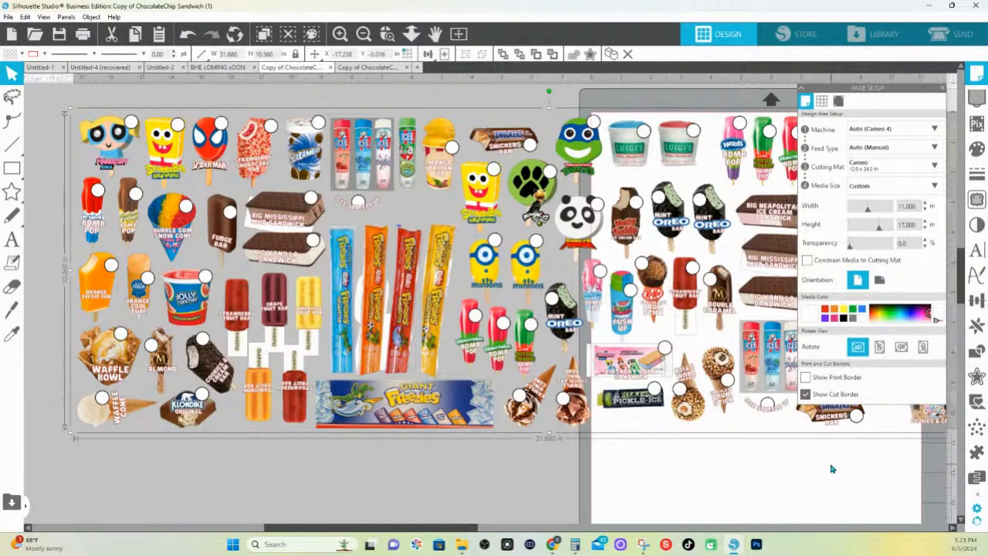
Turn on Autotrace for PNG files in the import preferences and apply the change
click(975, 511)
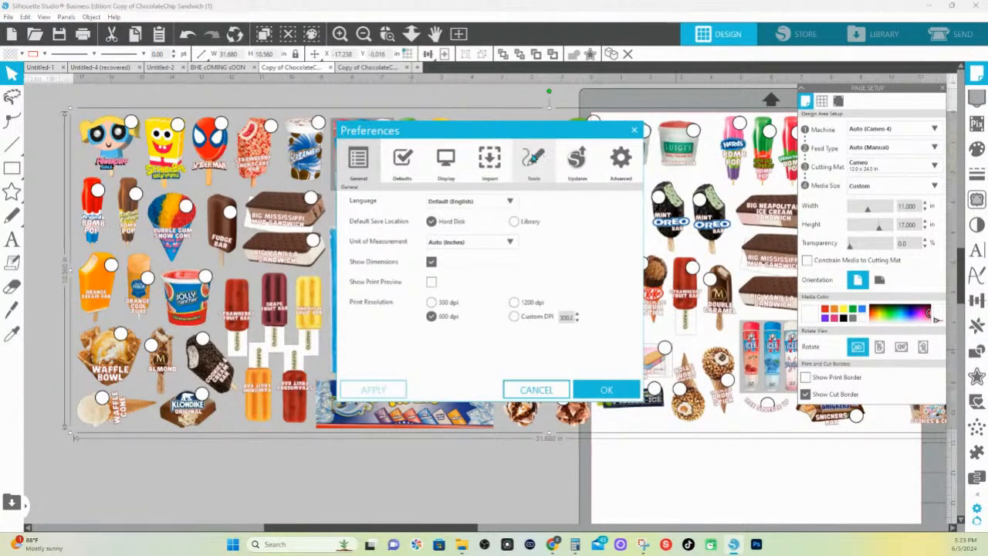
click(498, 159)
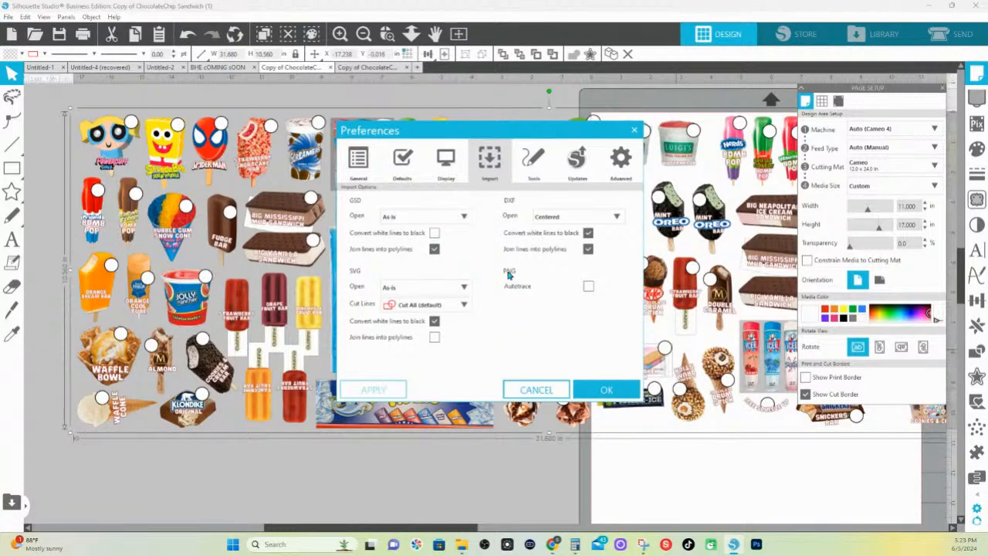
click(589, 288)
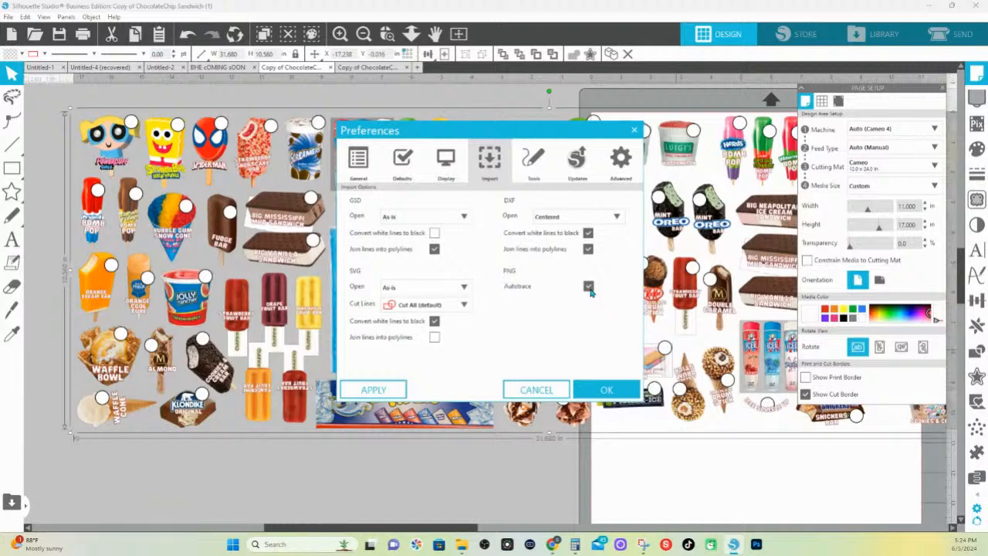
click(598, 389)
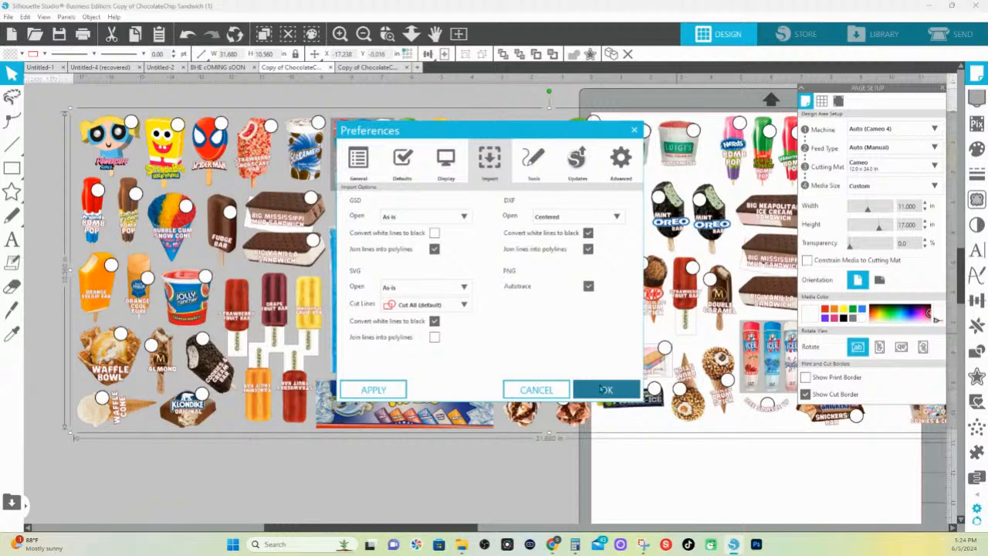
click(604, 390)
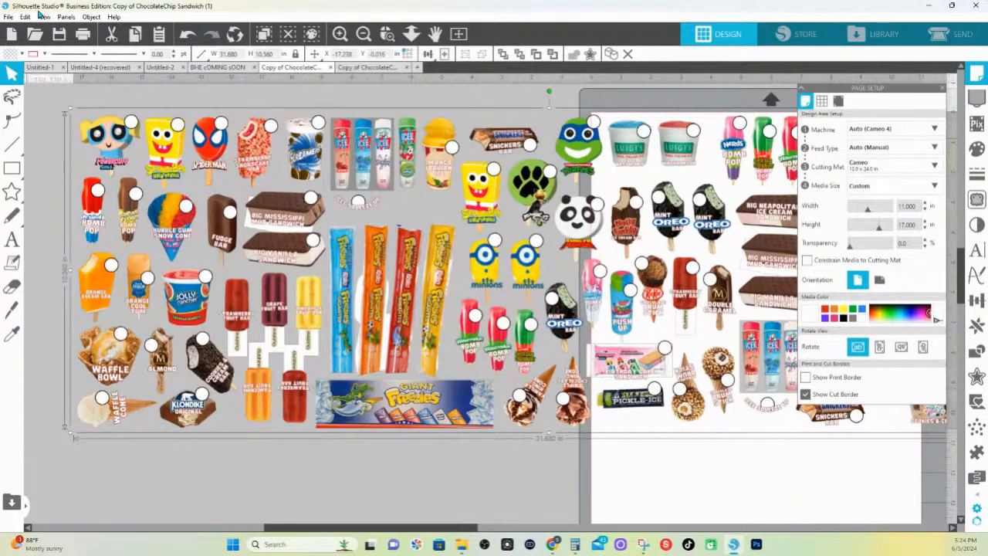
Open "Copy of ChocolateChip Sandwich (1)" from the Downloads folder again with PNG autotracing enabled
click(9, 17)
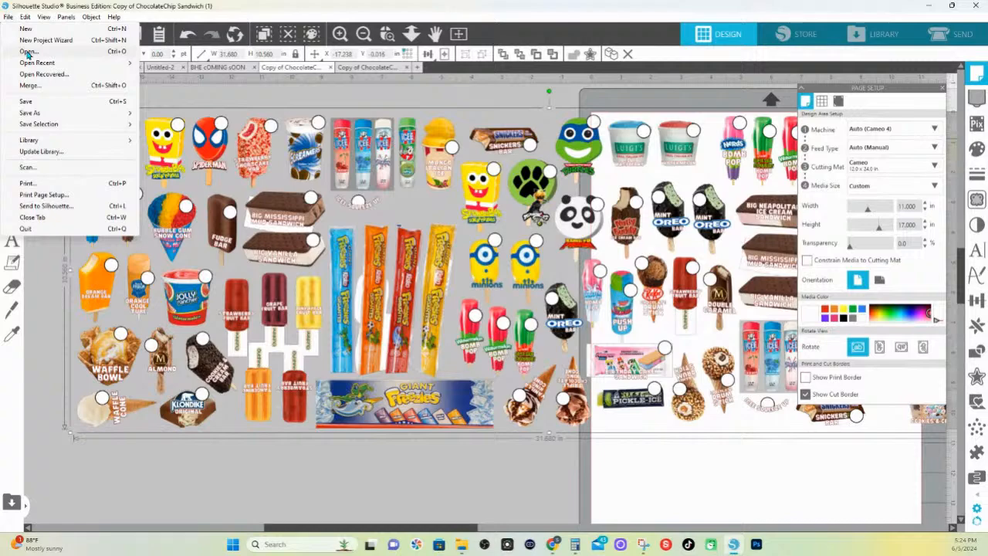
click(28, 53)
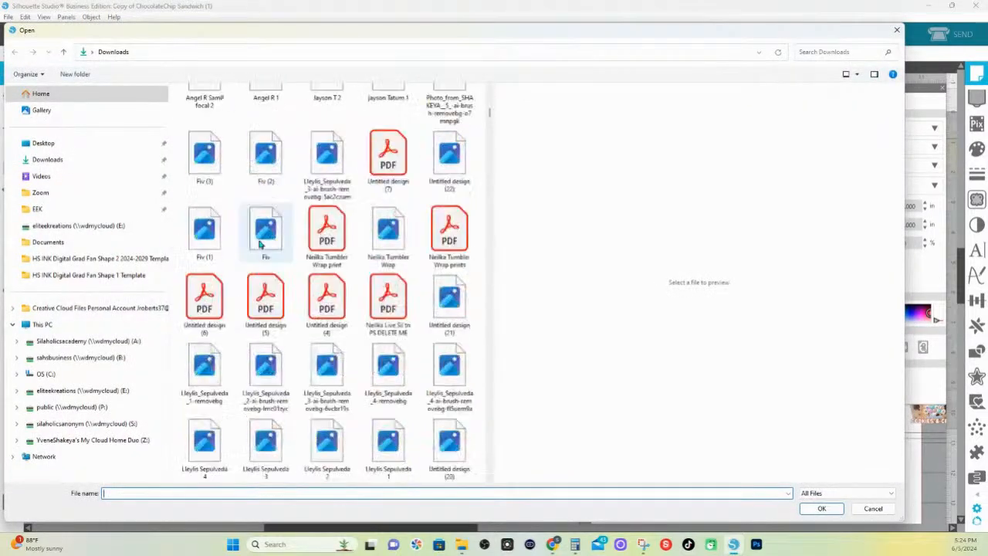
scroll(279, 230, up, 5)
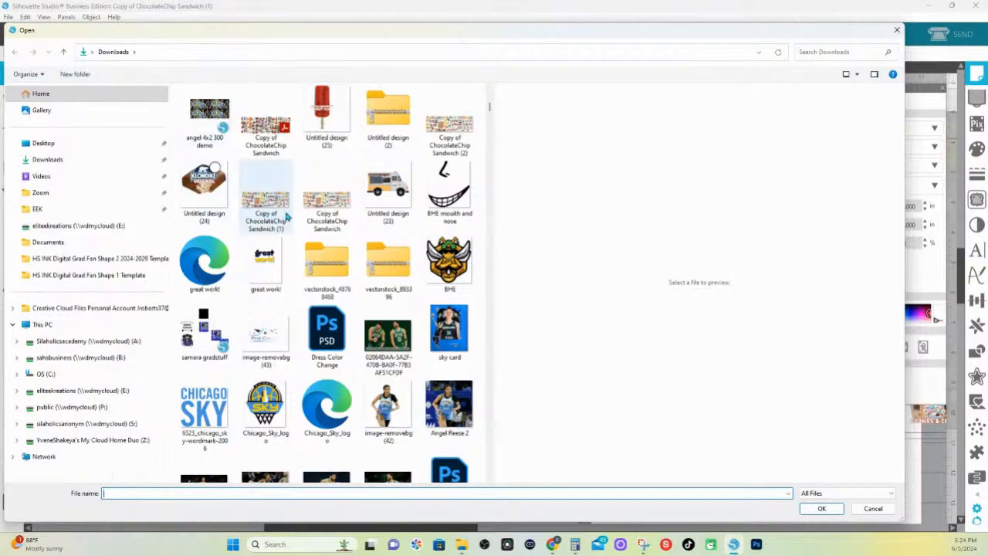
double_click(286, 217)
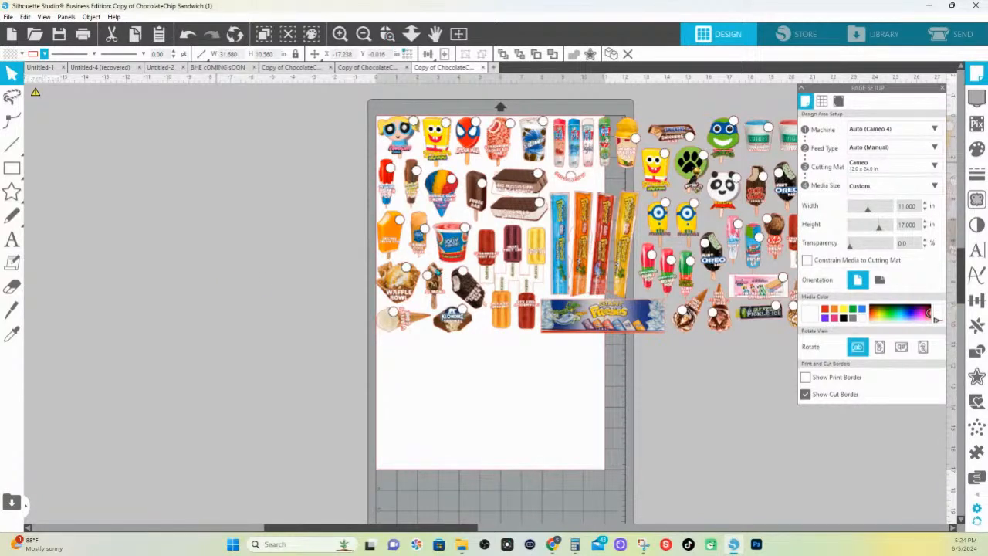
Release the compound path of the traced ice cream artwork to separate it into individual items
click(387, 34)
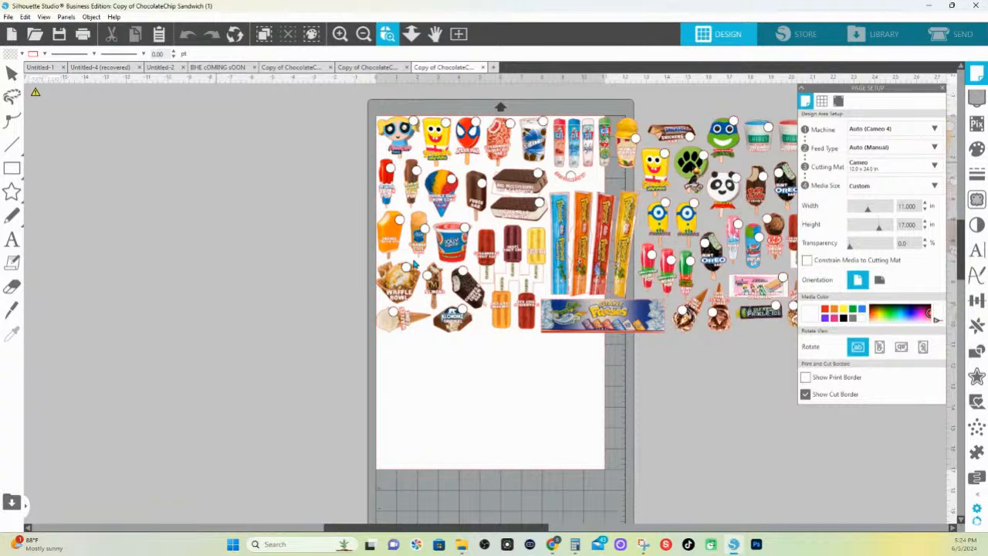
click(392, 43)
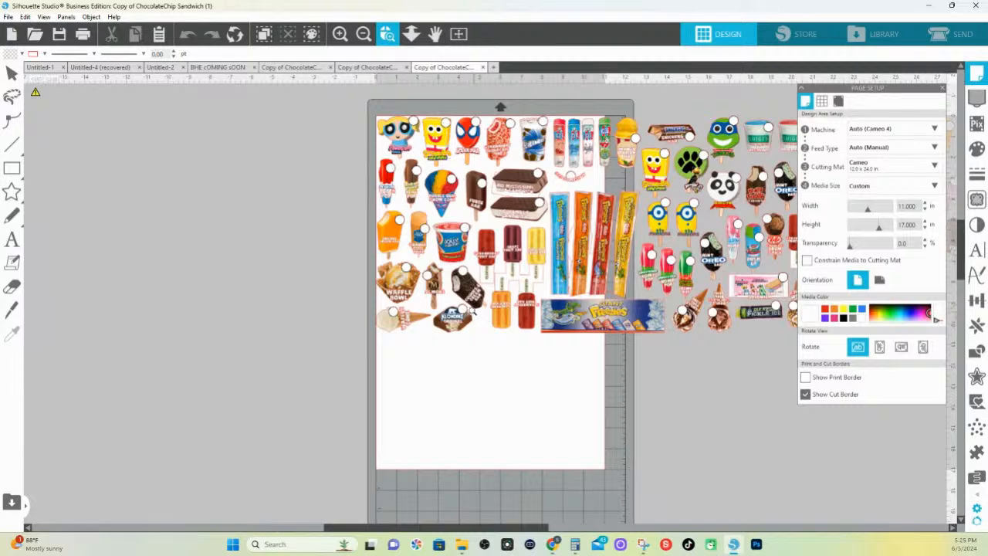
drag(441, 301, 562, 345)
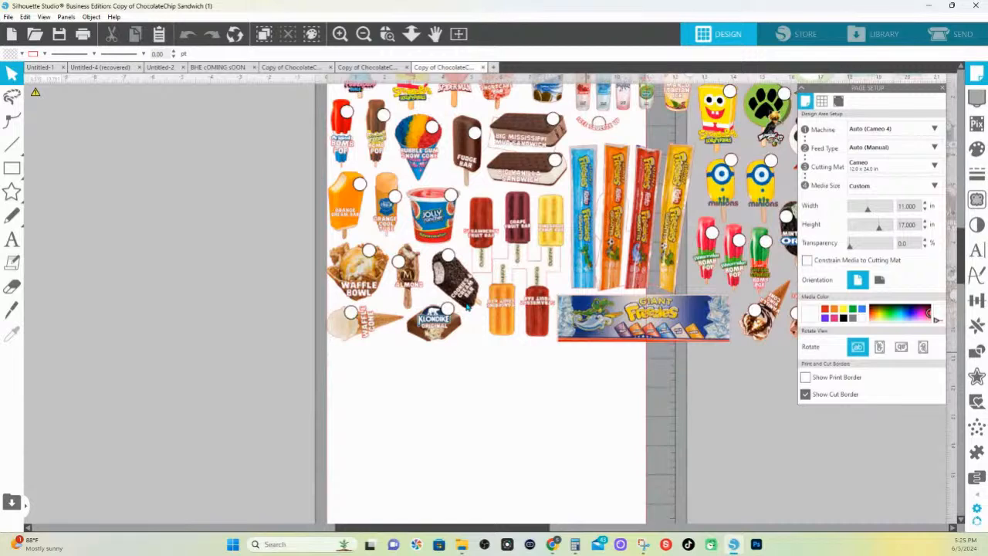
scroll(466, 308, up, 5)
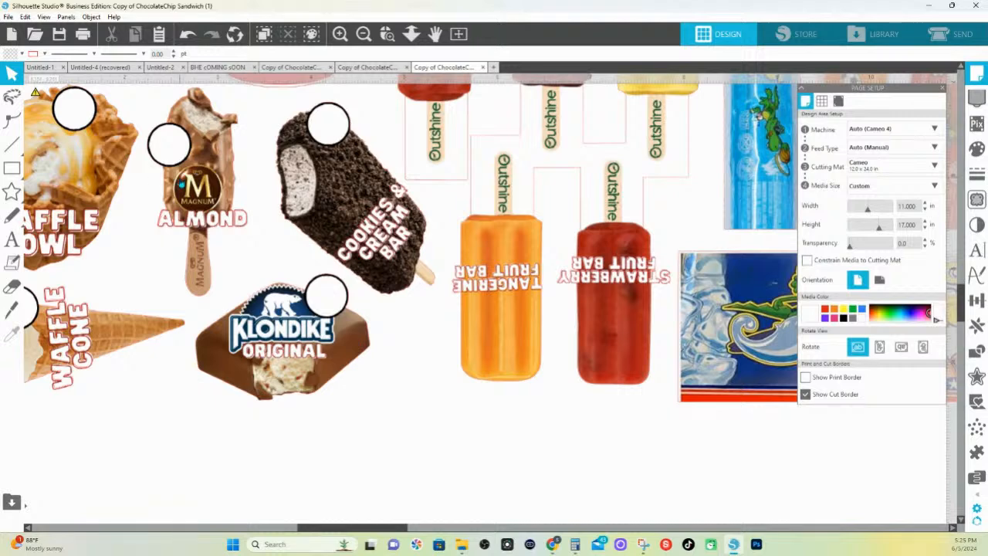
click(246, 326)
right_click(242, 337)
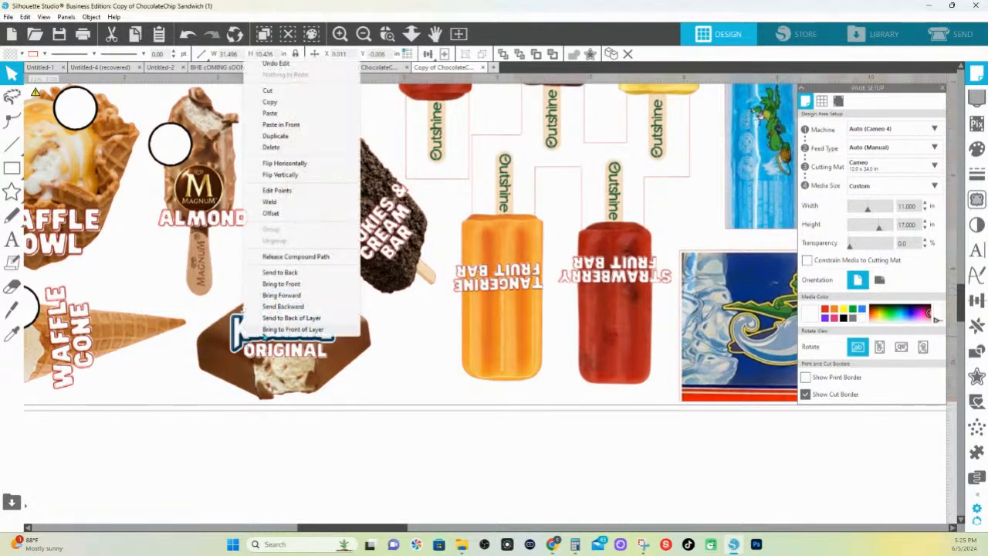
click(280, 259)
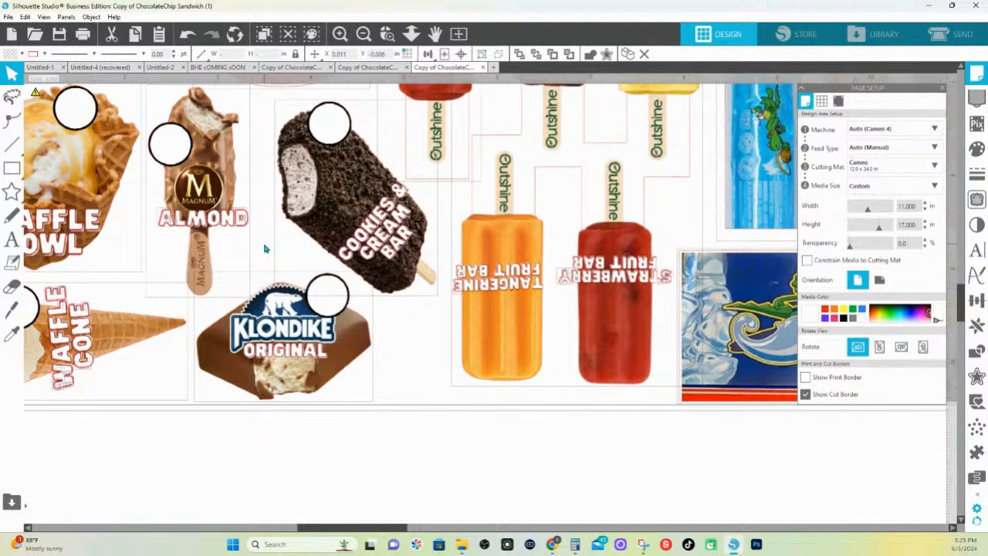
Move the Klondike Original bar off the page to the left, to about X -8.284 in, Y 6.744 in
drag(286, 351, 285, 428)
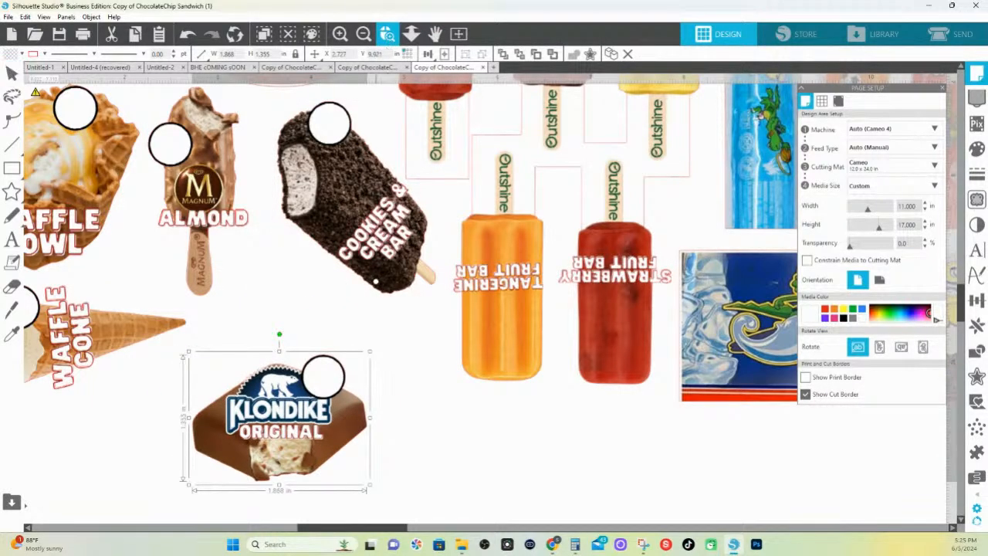
click(411, 37)
drag(320, 187, 294, 148)
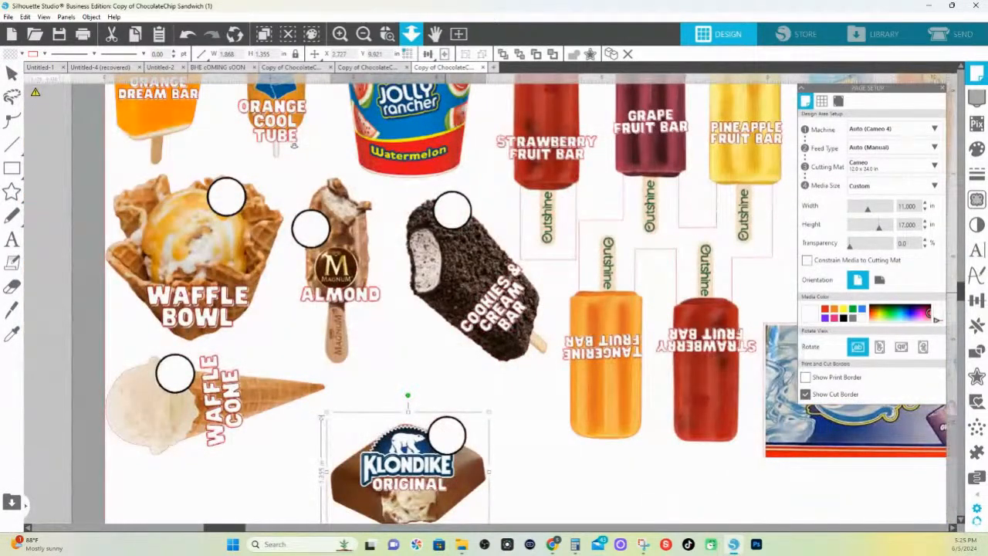
scroll(294, 146, down, 3)
drag(466, 361, 182, 279)
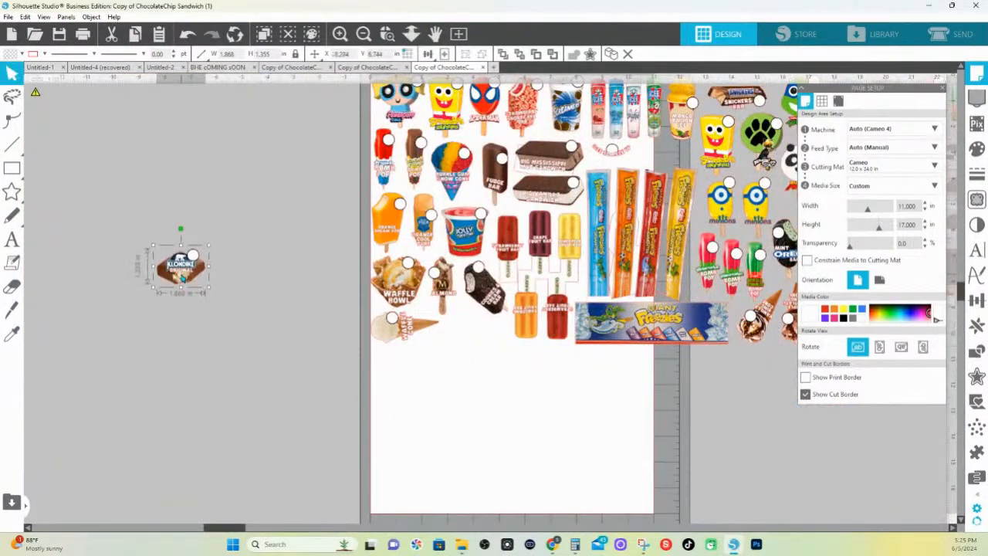
Edit the Klondike Original bar's cut outline by pulling nodes from its lower-right edge outward, away from the bar
double_click(199, 279)
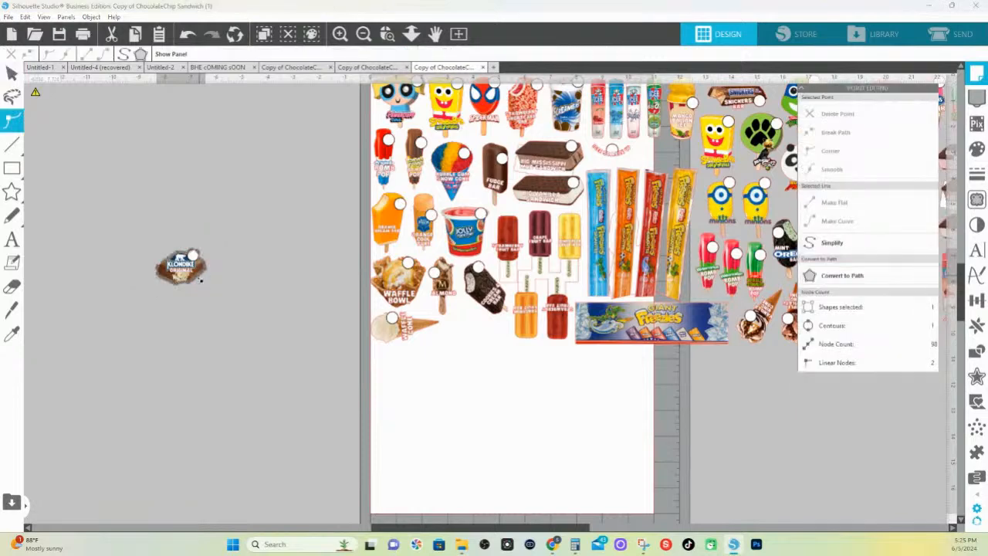
drag(199, 278, 222, 282)
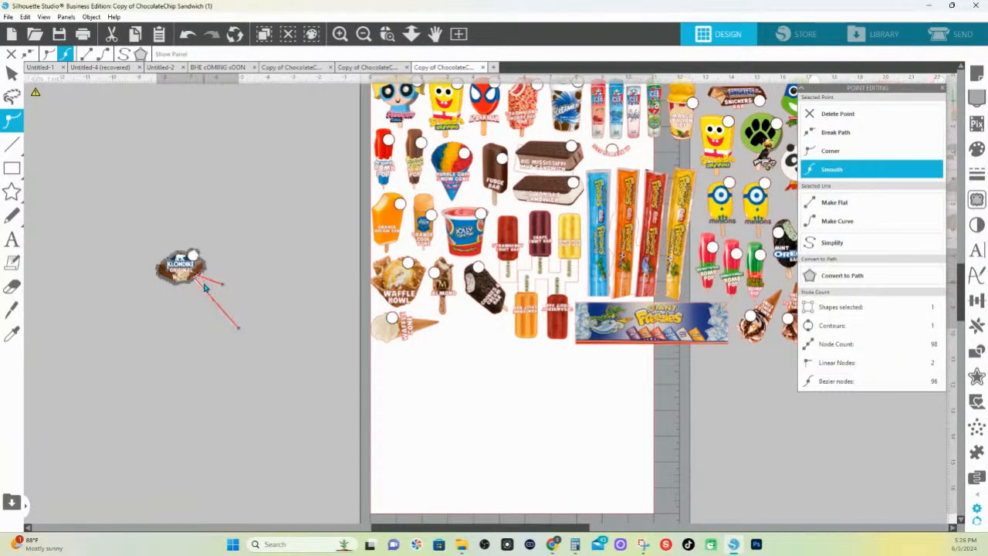
drag(196, 278, 224, 299)
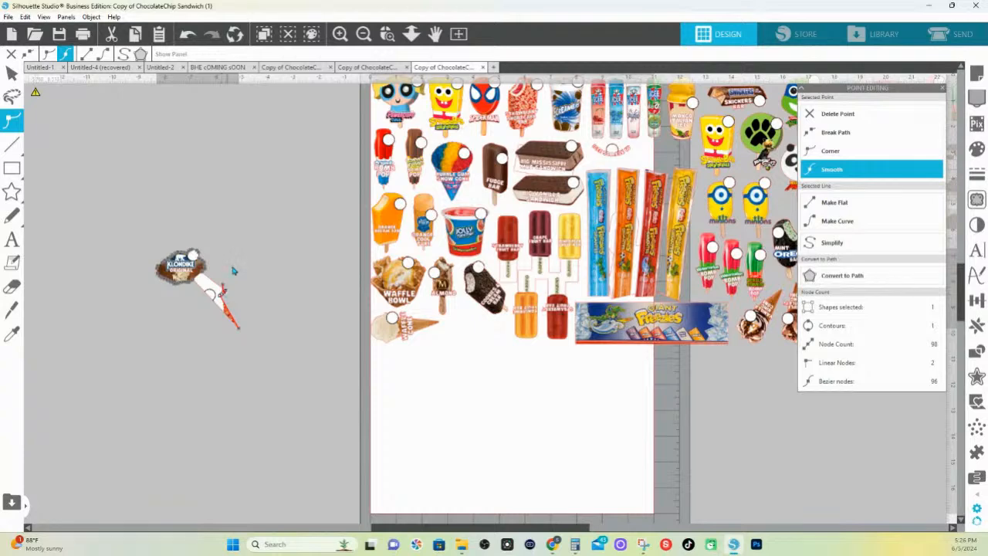
click(234, 271)
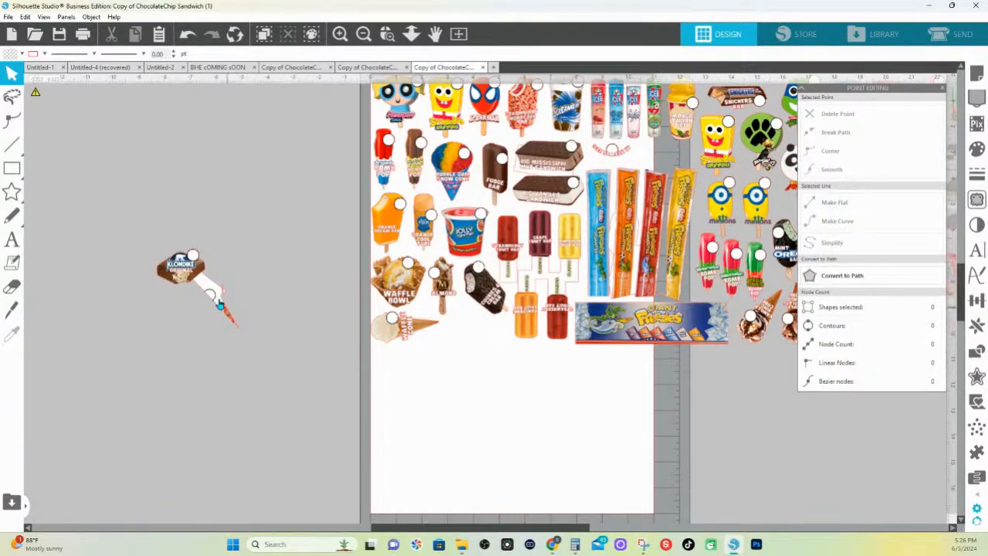
click(386, 35)
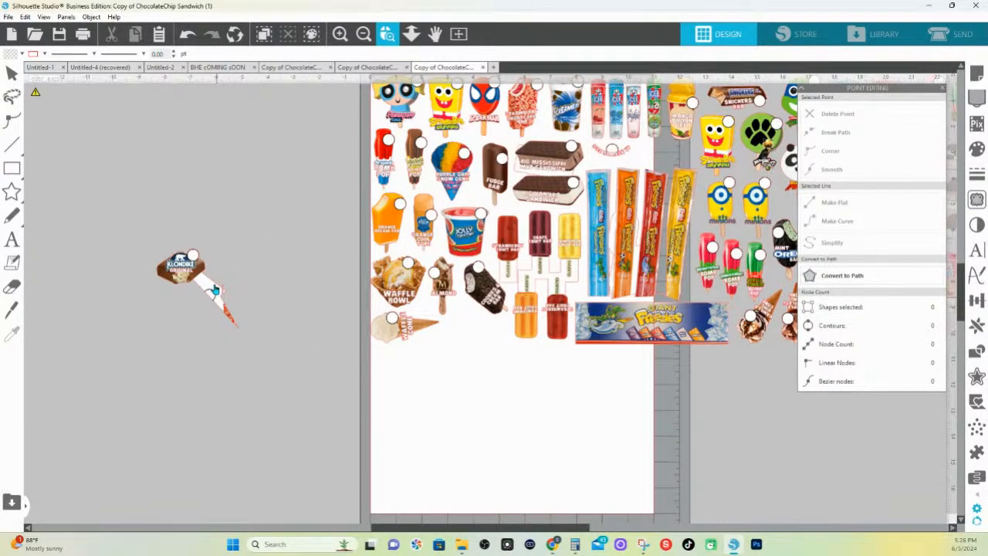
click(230, 298)
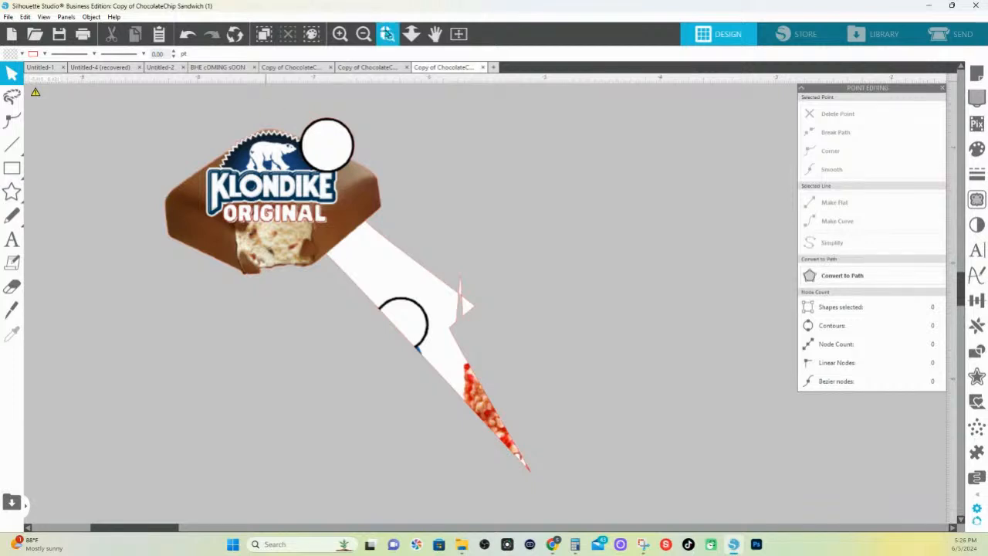
click(388, 34)
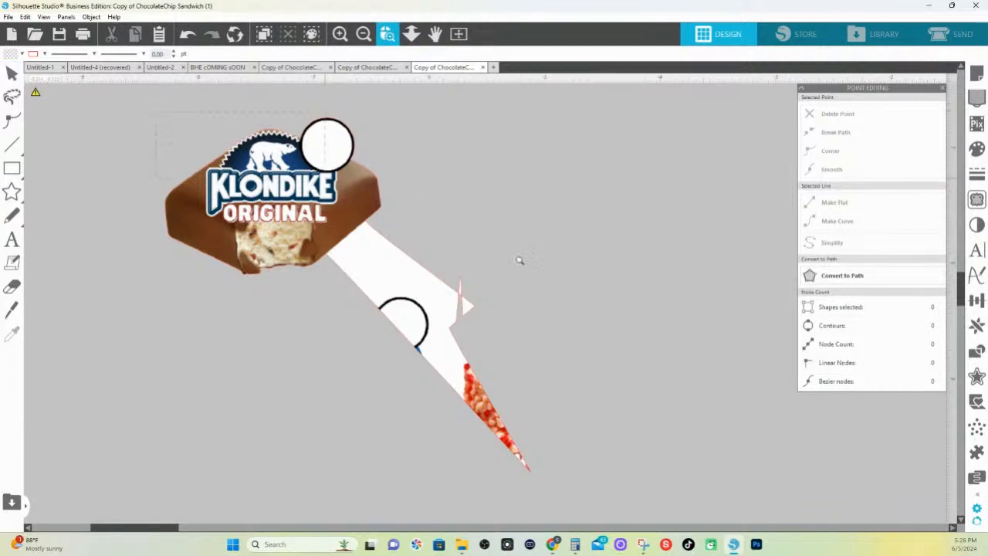
drag(519, 260, 582, 293)
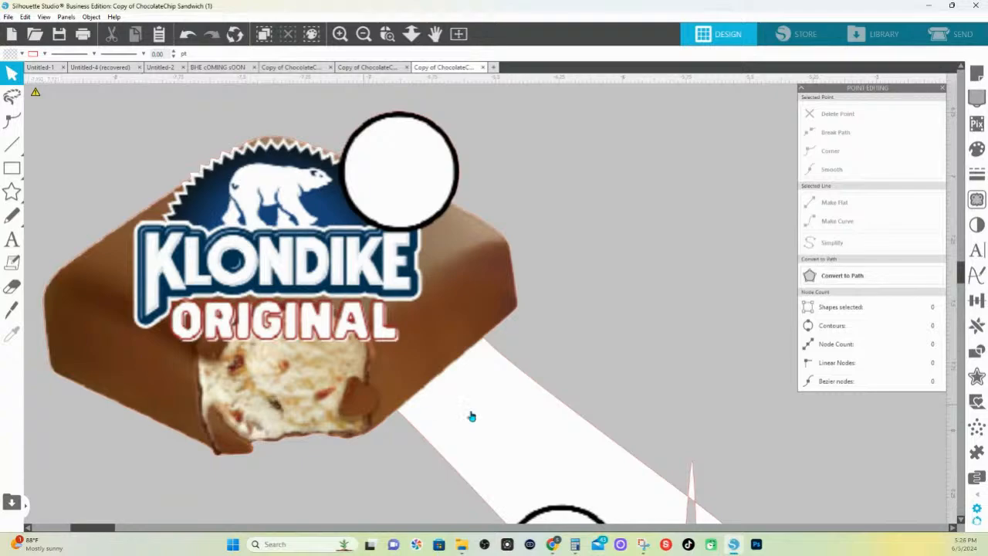
In the "Copy of ChocolateChip Sandwich" document, move the whole artwork to about X -4.581 in, Y -4.438 in, and close that document
click(351, 68)
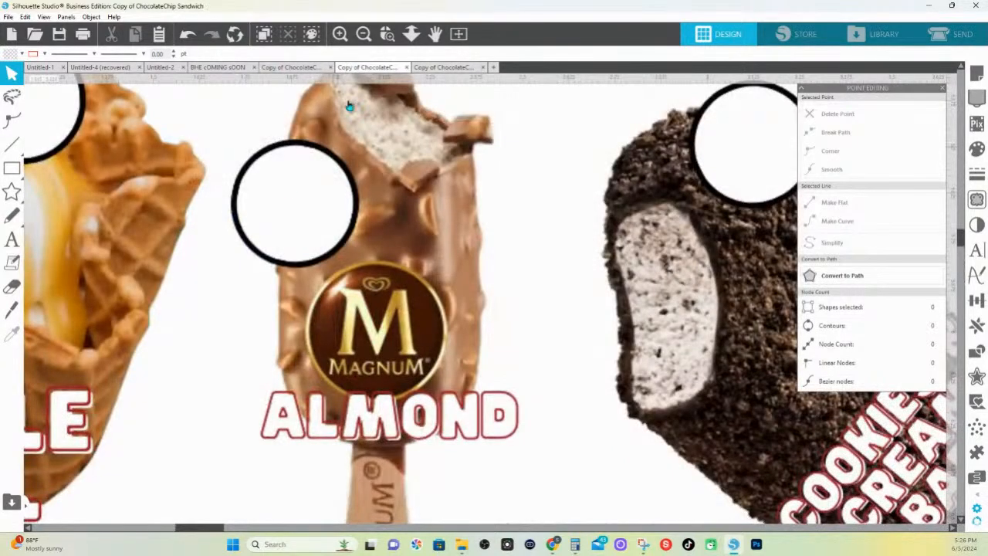
click(411, 34)
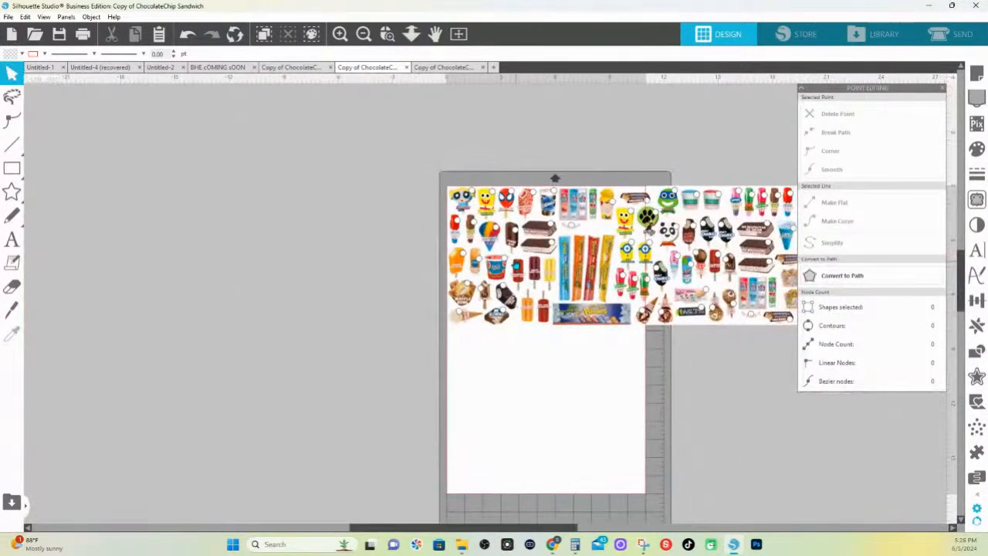
drag(222, 128, 432, 182)
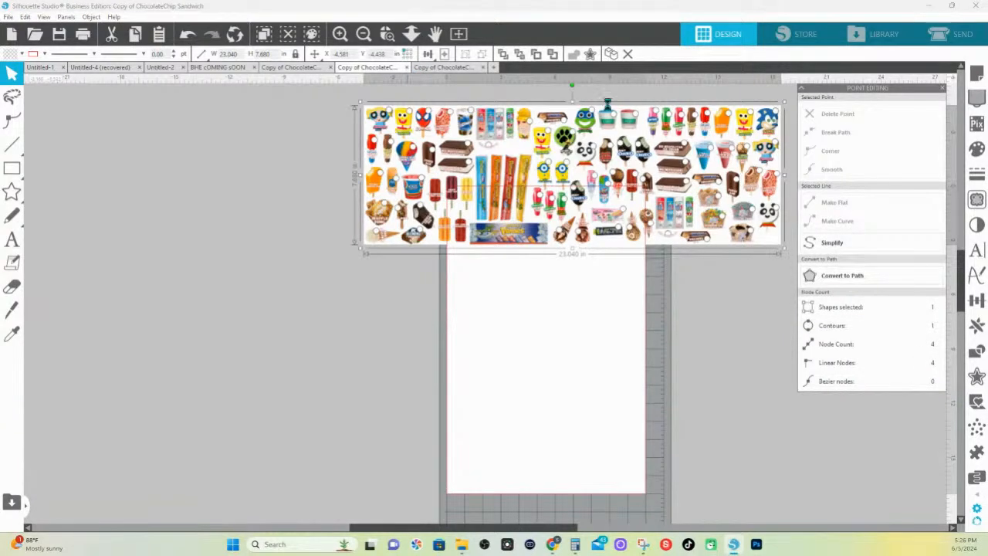
click(498, 290)
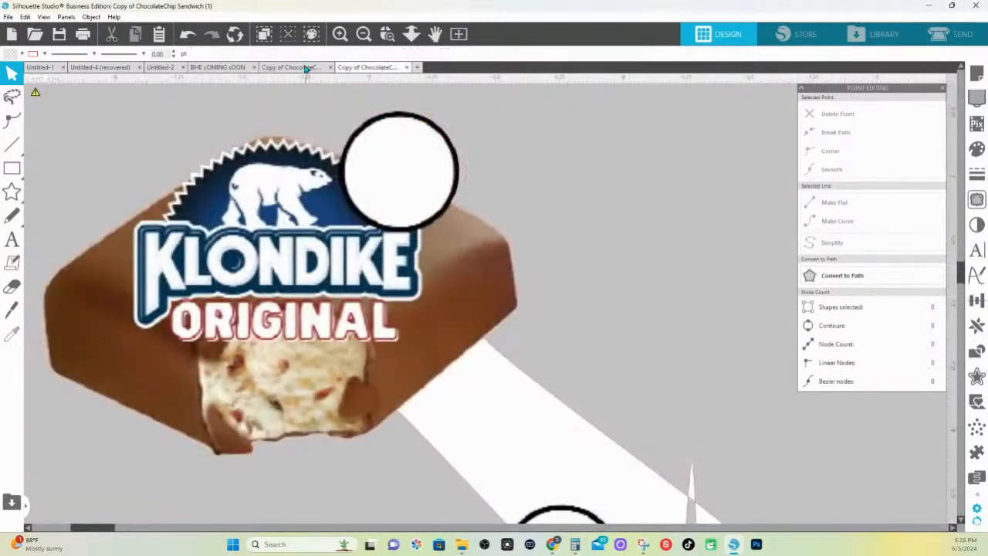
In the other, untraced copy of the artwork, select a trace area around the Almond, Cookies & Cream and Klondike Original bars
click(307, 68)
click(387, 34)
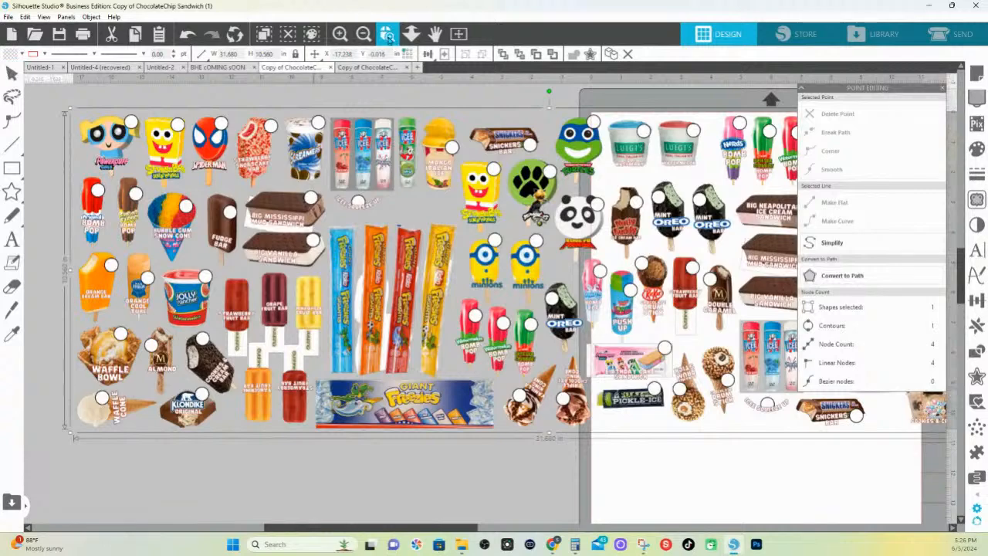
drag(72, 283, 458, 488)
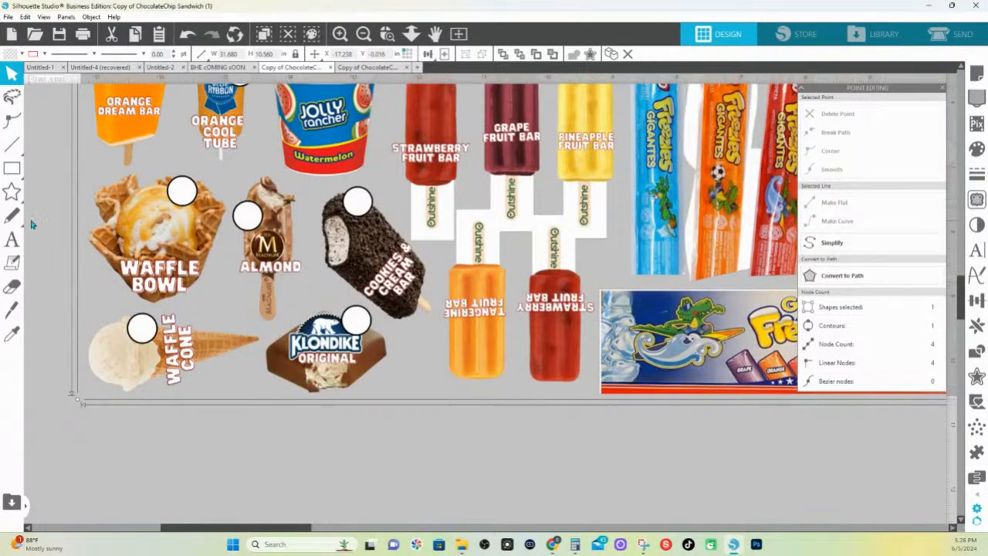
click(977, 199)
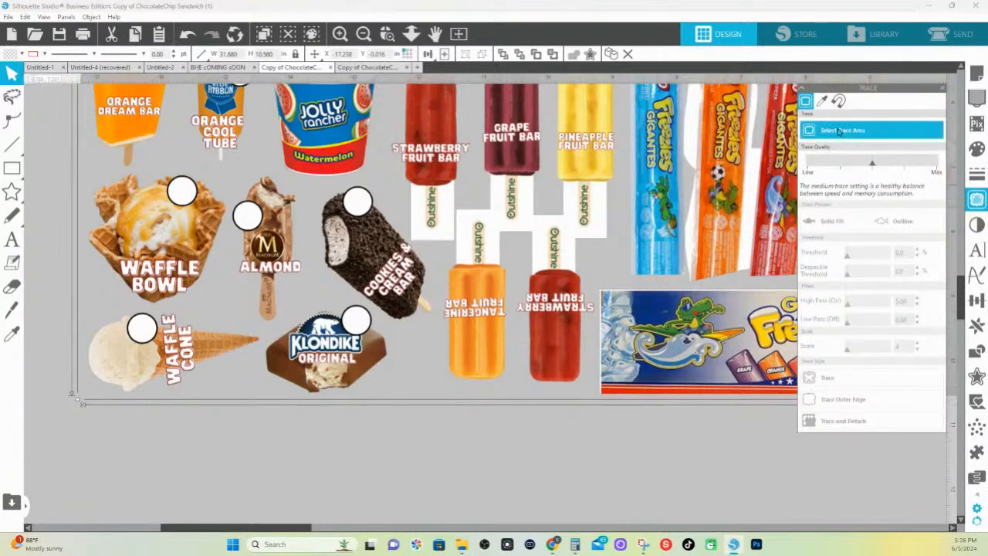
drag(223, 164, 442, 402)
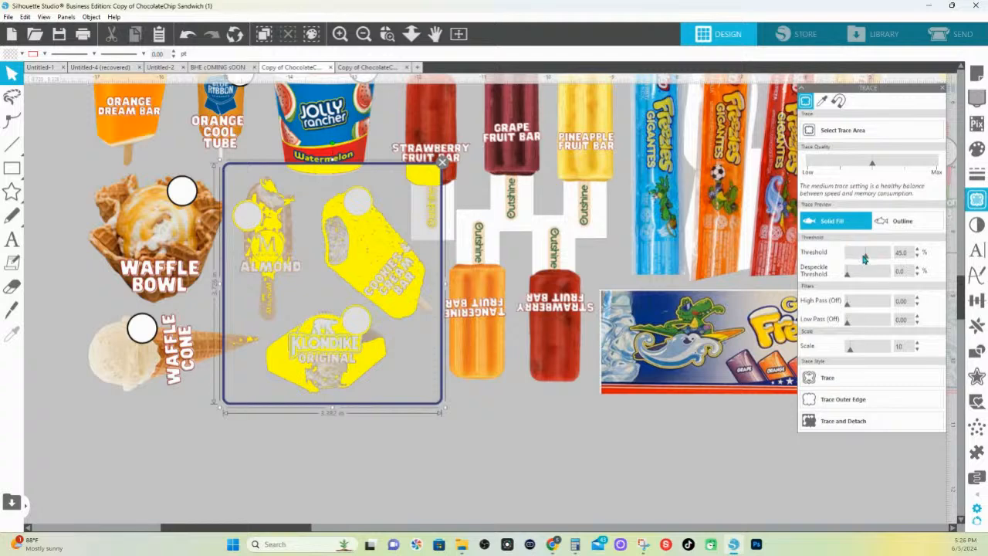
Set the trace scale to 4 and the threshold to 100%, and trace and detach the three bars
drag(850, 351, 800, 349)
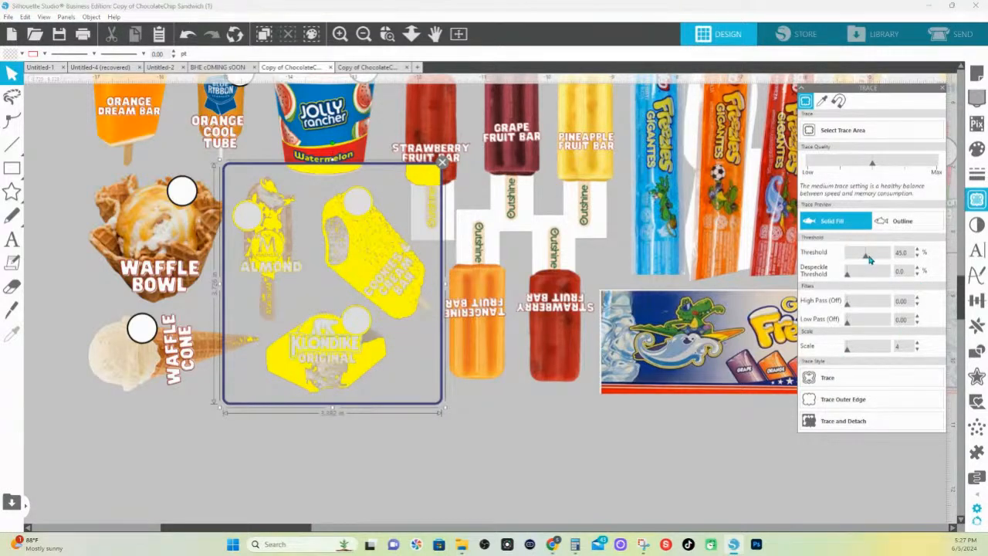
drag(869, 259, 885, 257)
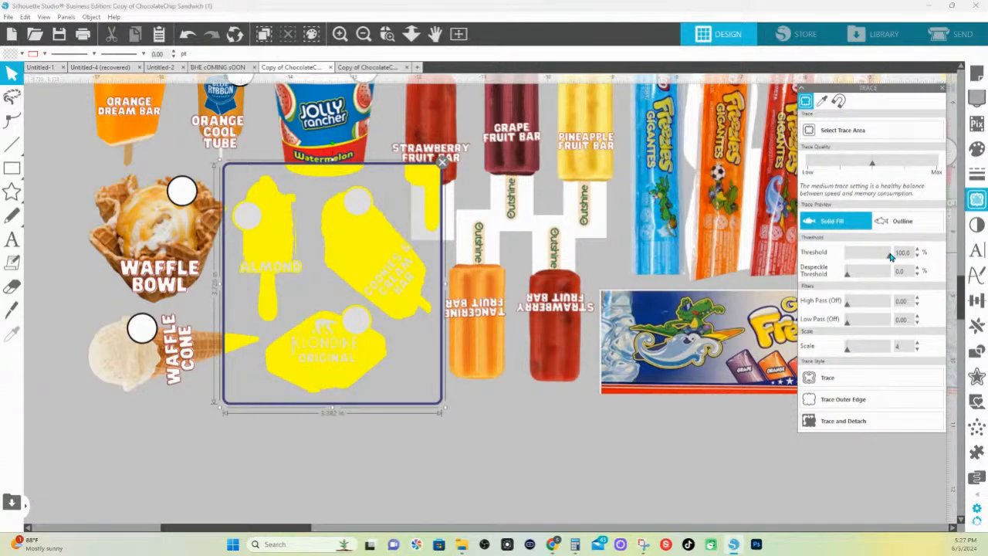
click(822, 423)
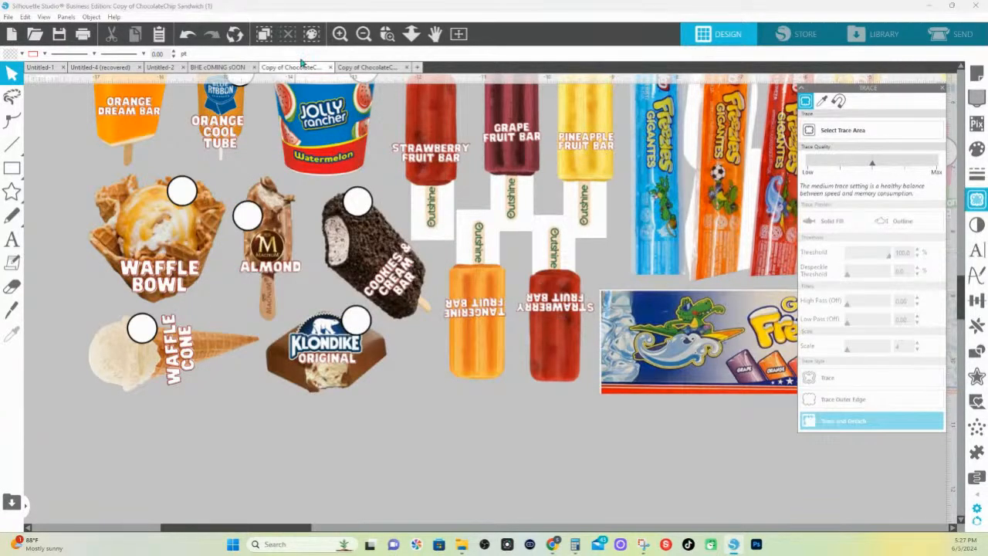
Move the detached Klondike Original, Almond and Cookies & Cream bars into the empty area below the remaining artwork
drag(324, 339, 343, 519)
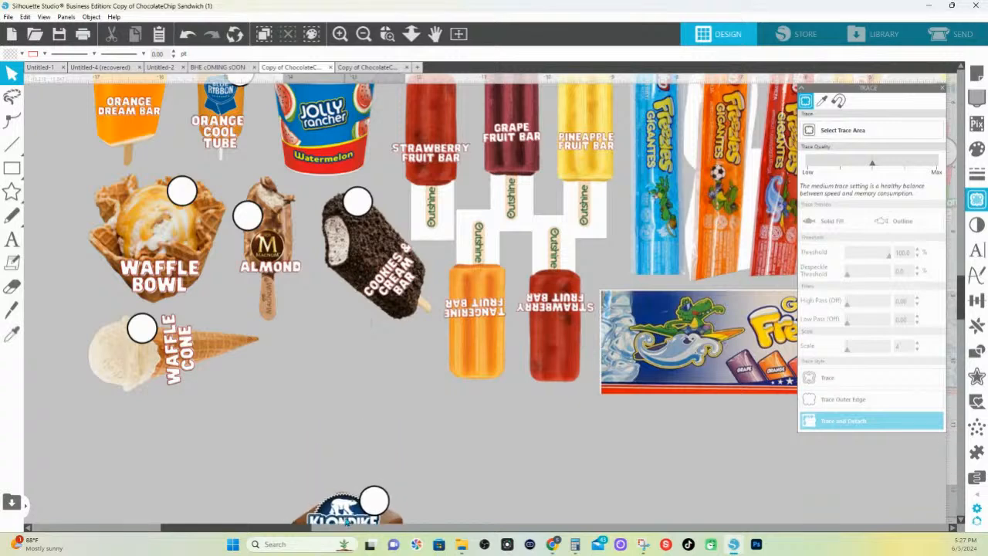
drag(266, 255, 509, 501)
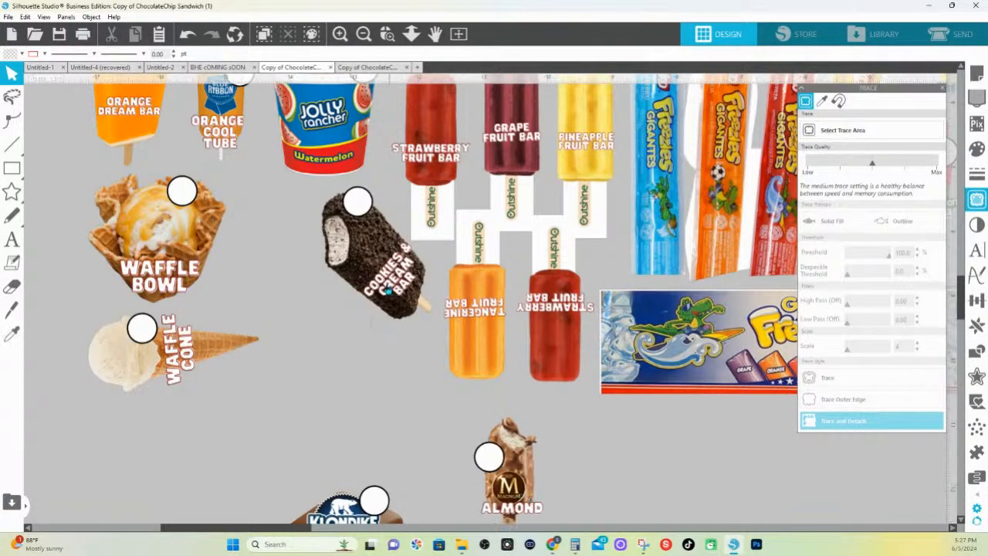
drag(366, 291, 176, 516)
scroll(320, 402, down, 2)
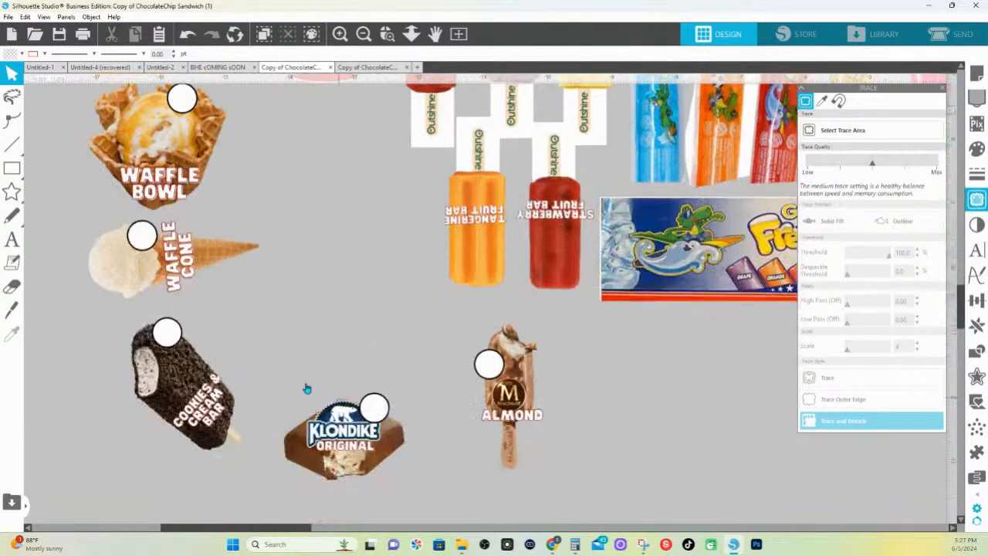
drag(189, 390, 193, 434)
Examine the detached Klondike Original bar up close and compare its image quality and edges with the autotraced bar in the other document
click(388, 34)
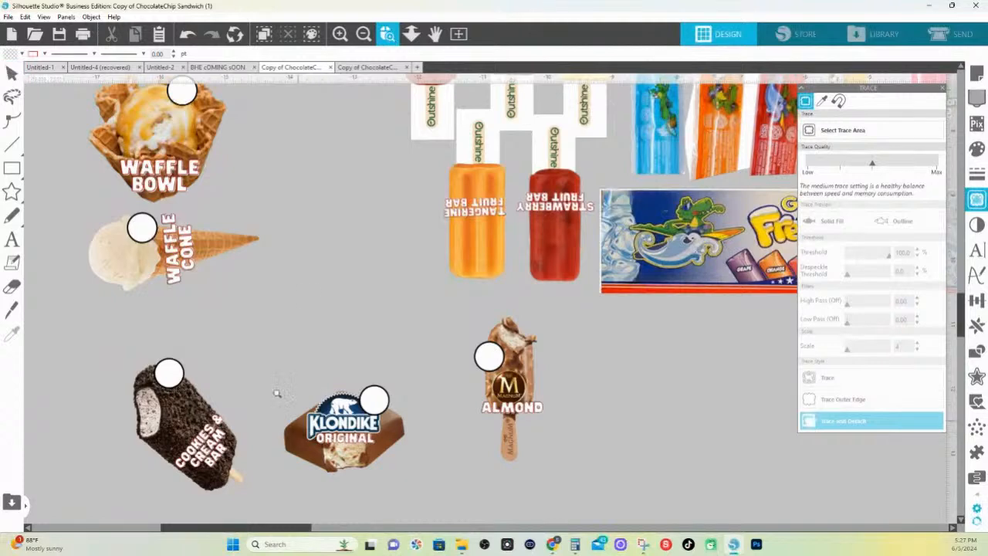
drag(277, 394, 407, 442)
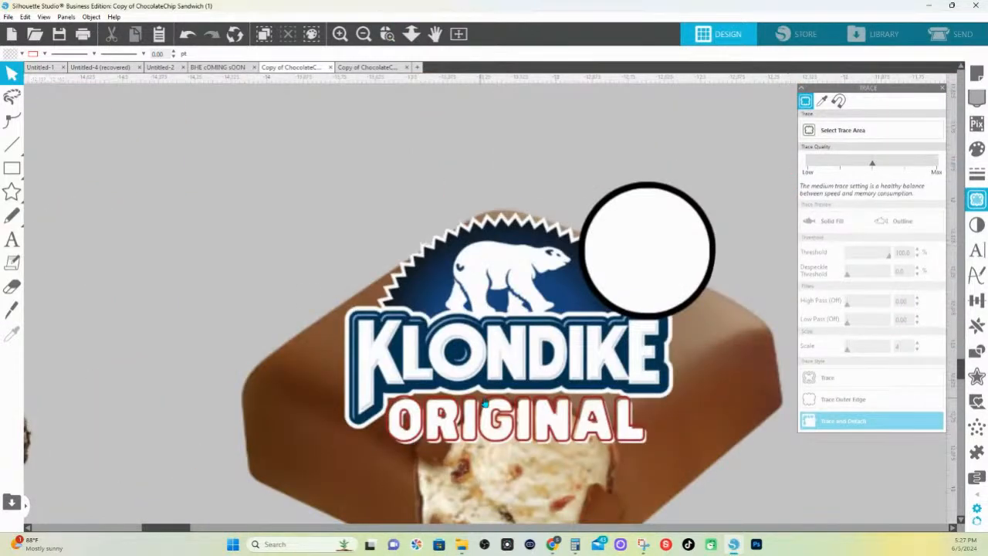
scroll(492, 402, down, 3)
drag(568, 286, 462, 225)
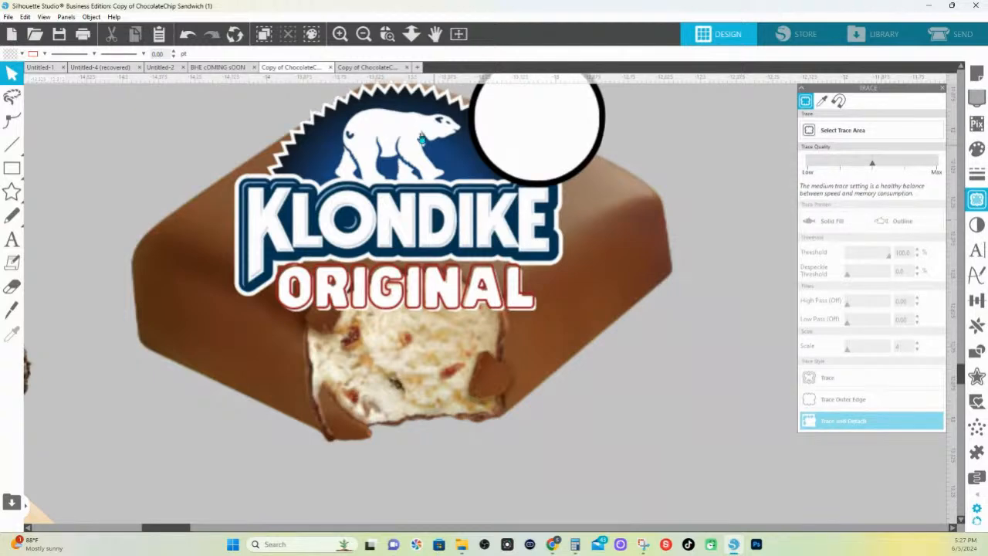
click(378, 70)
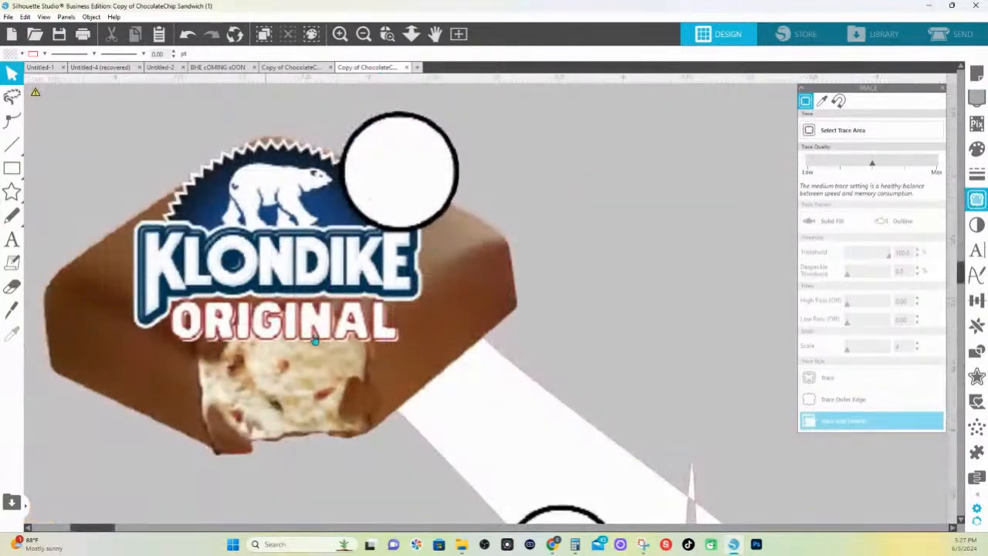
click(386, 34)
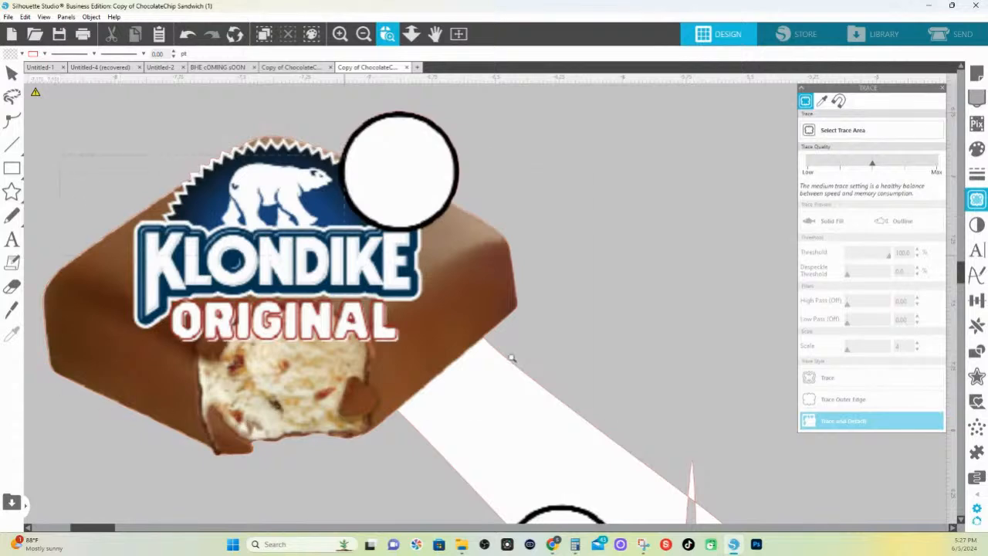
click(607, 419)
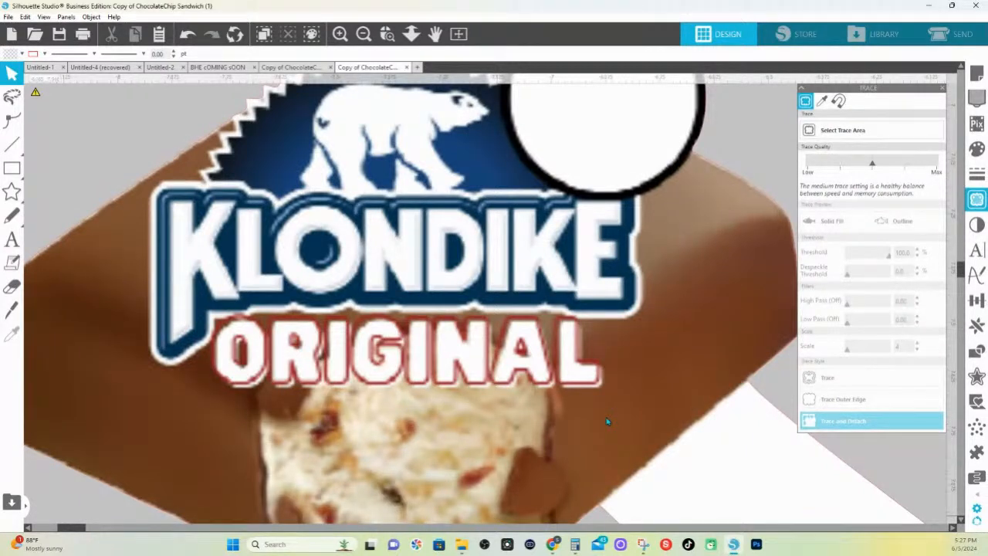
click(291, 68)
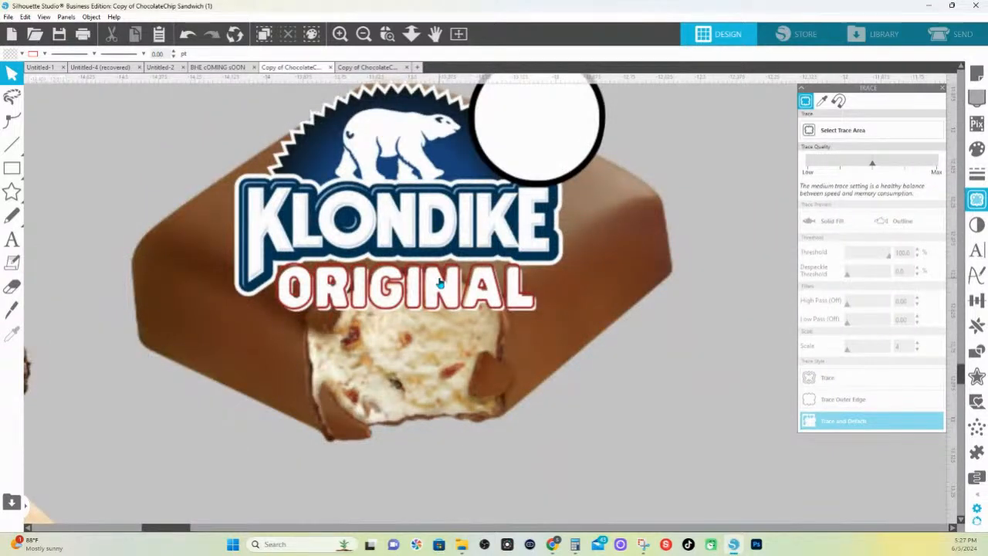
scroll(358, 287, up, 2)
scroll(357, 287, up, 1)
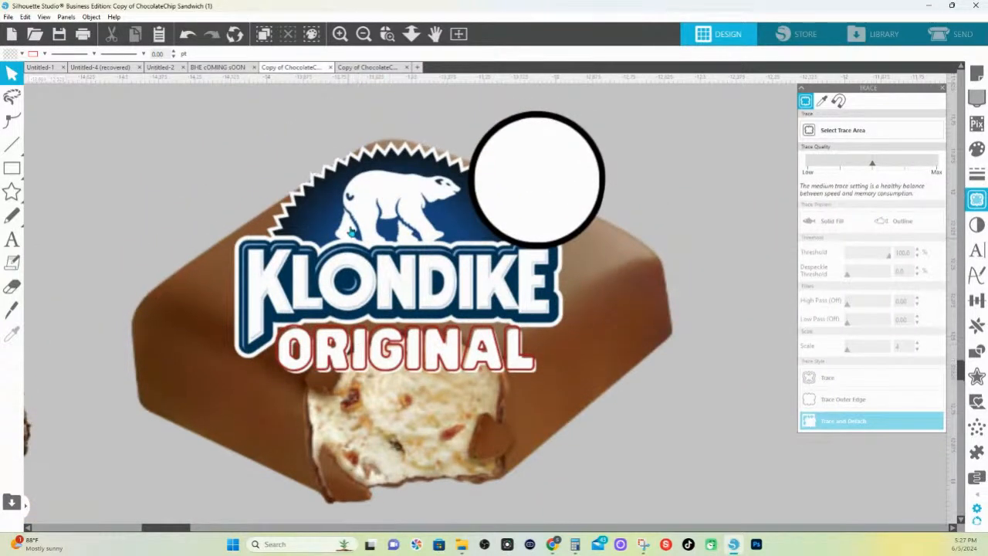
click(394, 38)
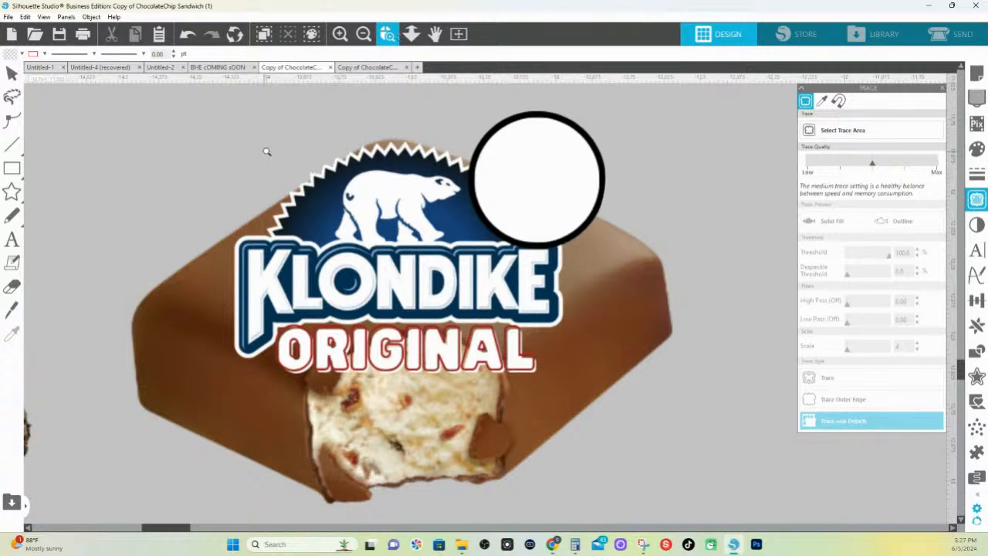
drag(265, 150, 551, 223)
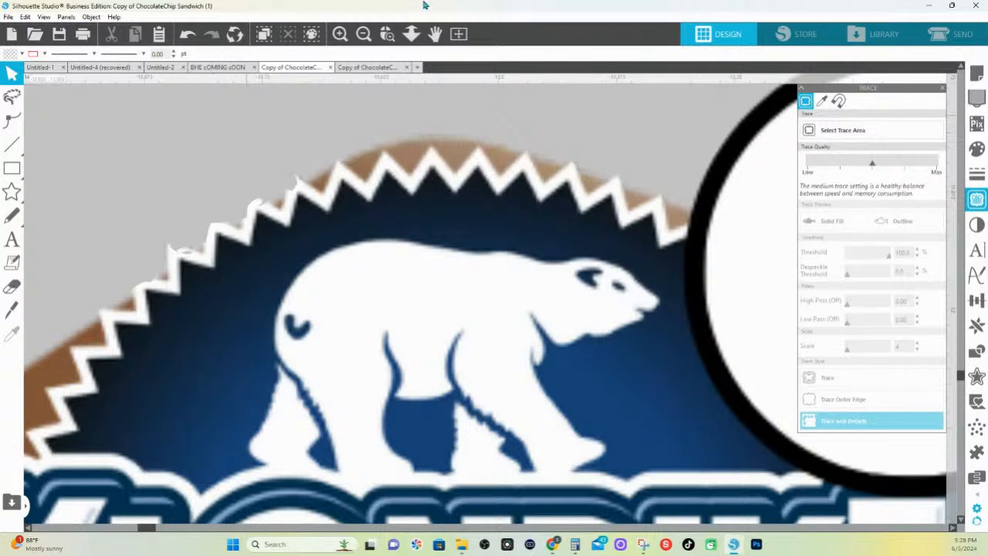
Try reshaping the detached Klondike Original bar's outline by moving a point on its upper edge, and undo the point edits
click(412, 34)
drag(404, 318, 427, 398)
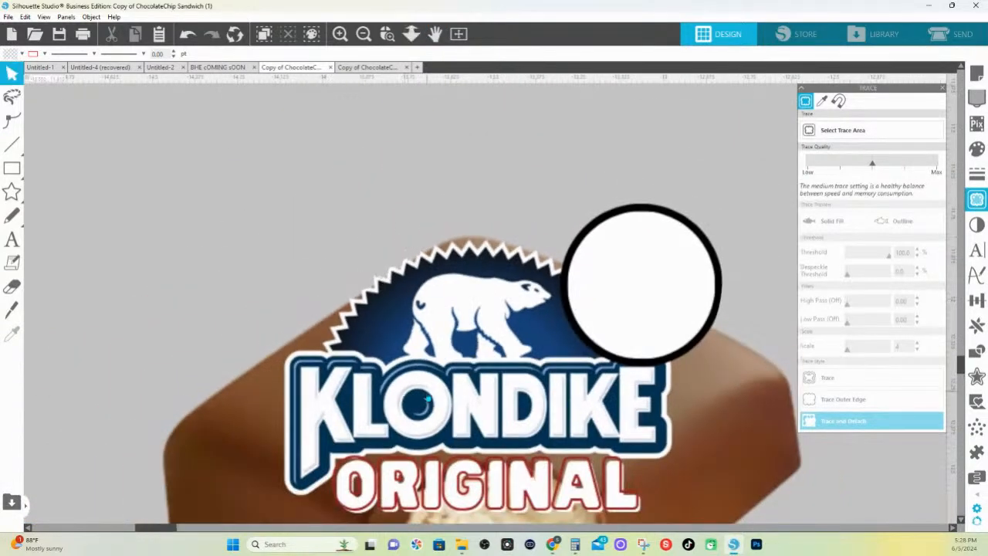
double_click(427, 398)
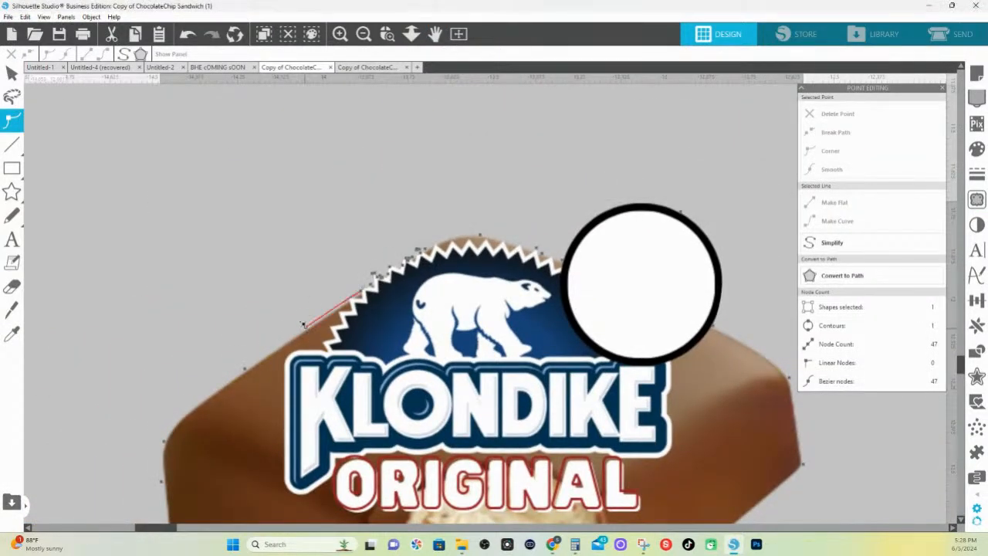
click(242, 365)
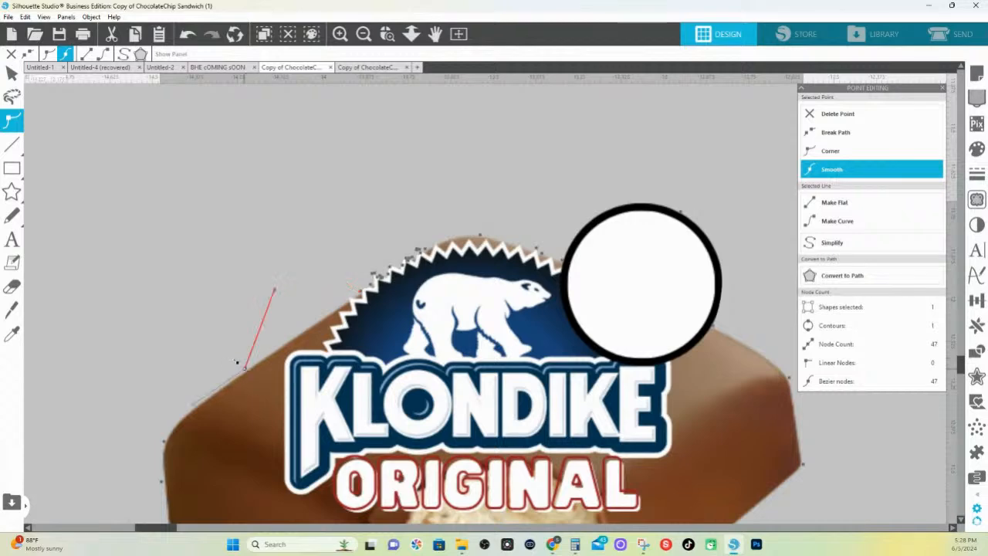
drag(237, 362, 204, 333)
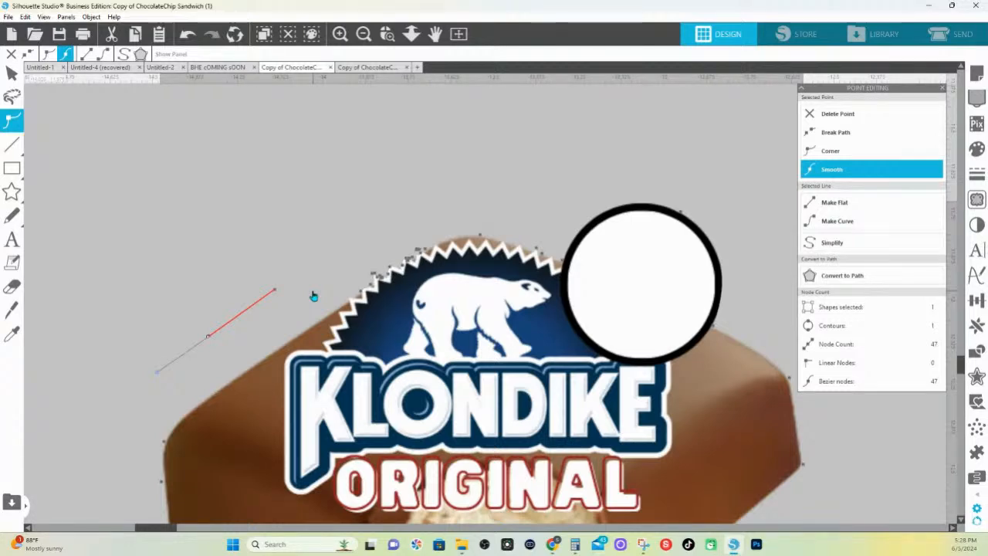
click(187, 38)
click(187, 39)
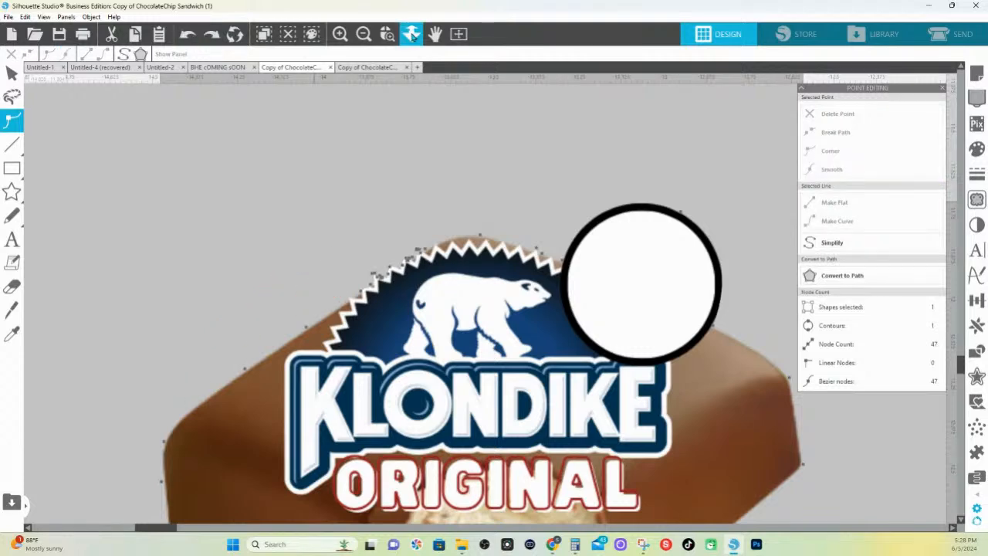
Offset the detached Cookies & Cream, Klondike Original and Almond bars by 0.020 in with rounded corners
click(411, 34)
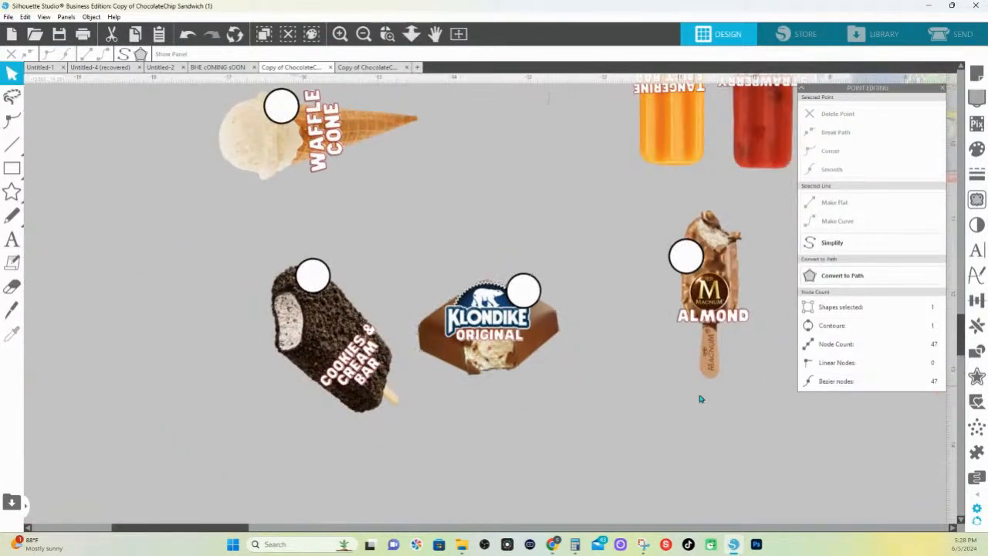
drag(764, 458, 263, 271)
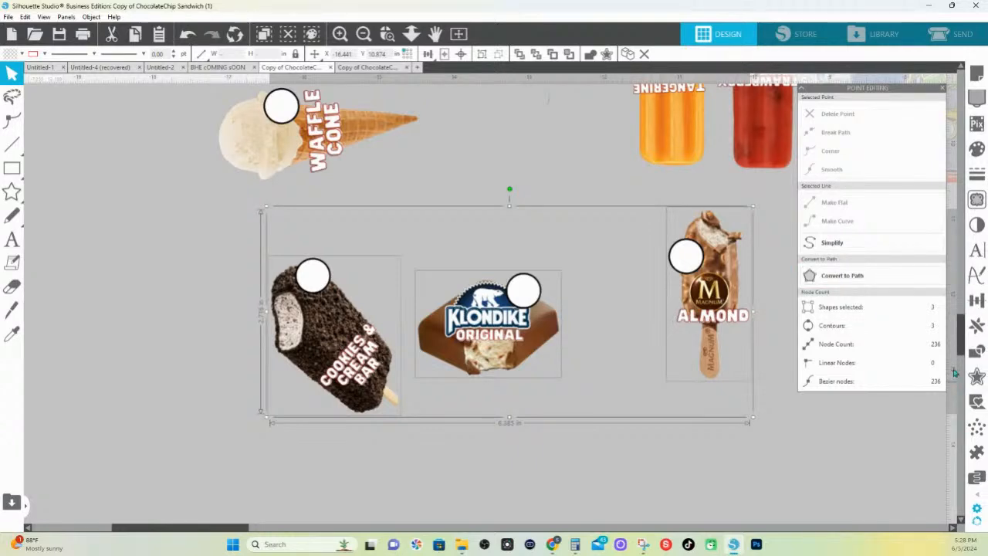
click(978, 378)
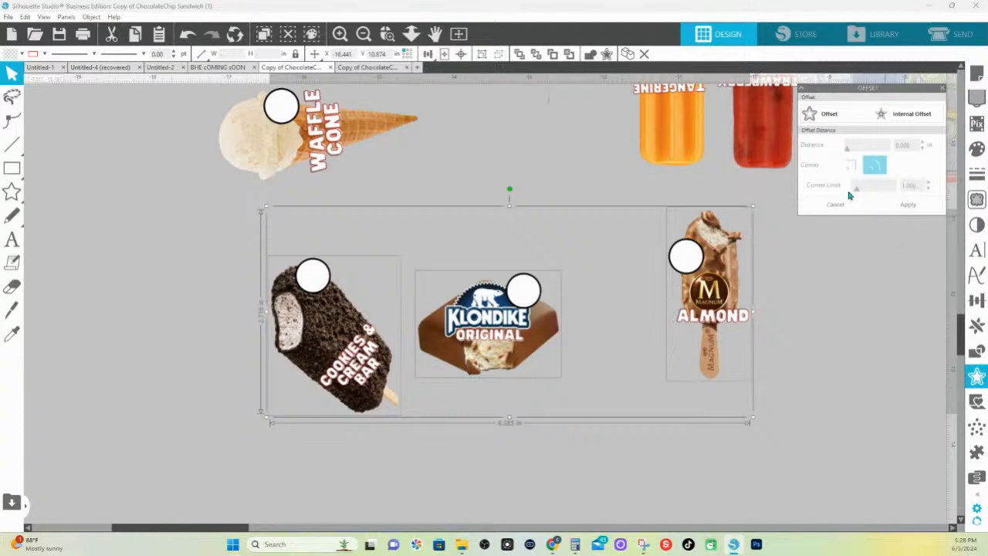
click(827, 114)
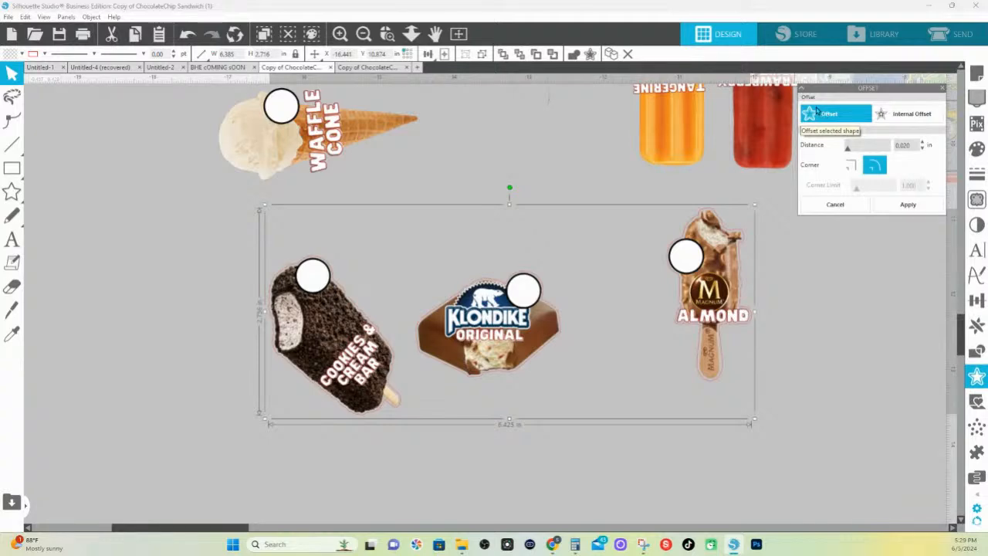
click(814, 110)
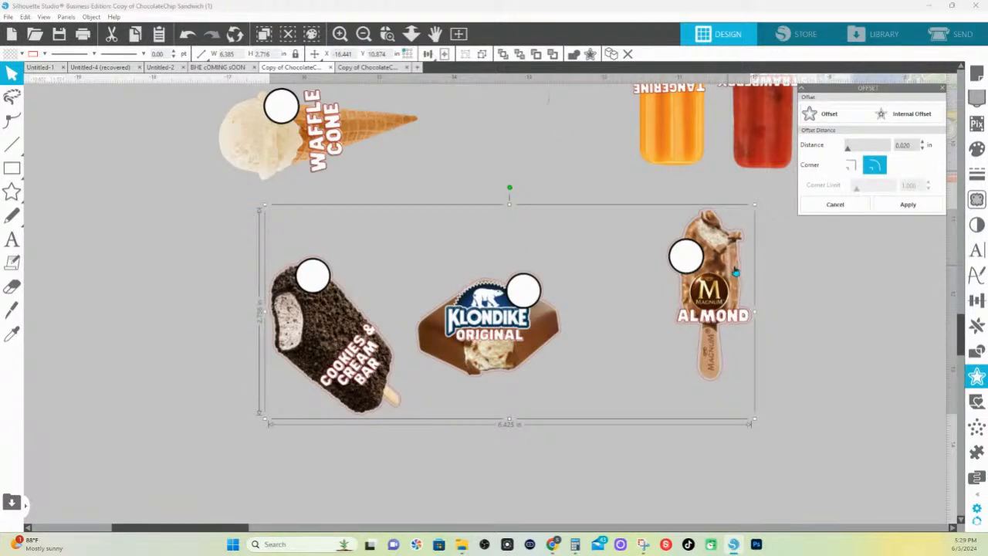
Fill the offset shapes behind the three detached bars with green
click(977, 148)
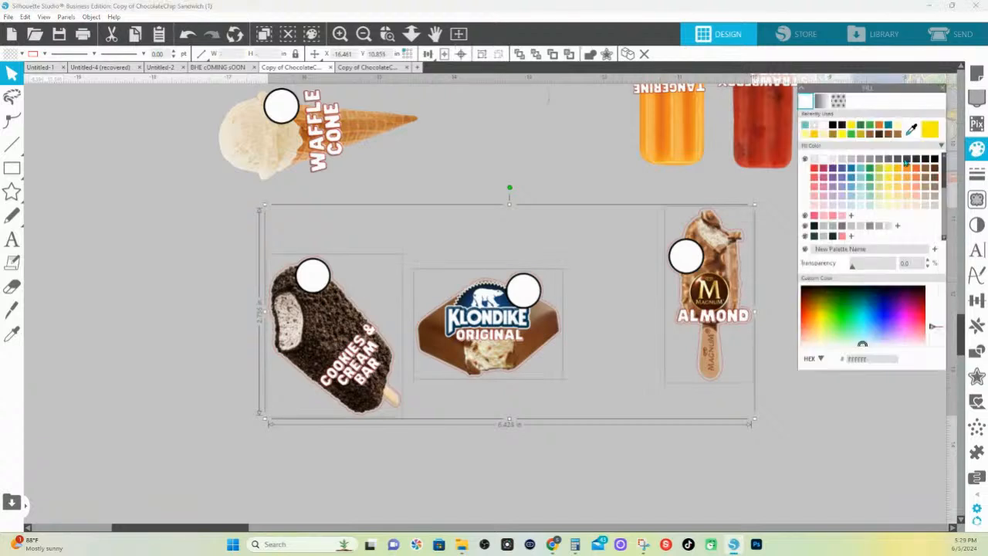
click(850, 136)
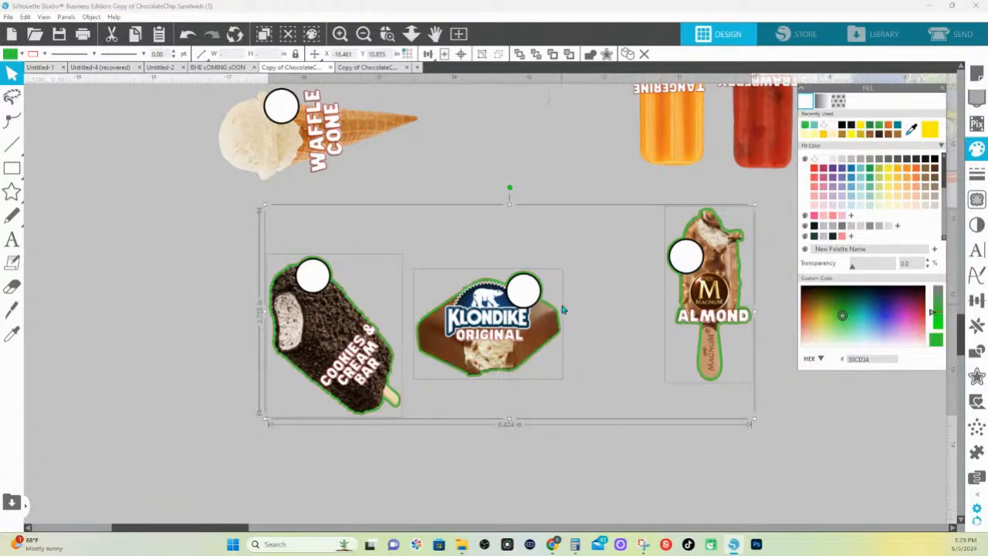
click(572, 239)
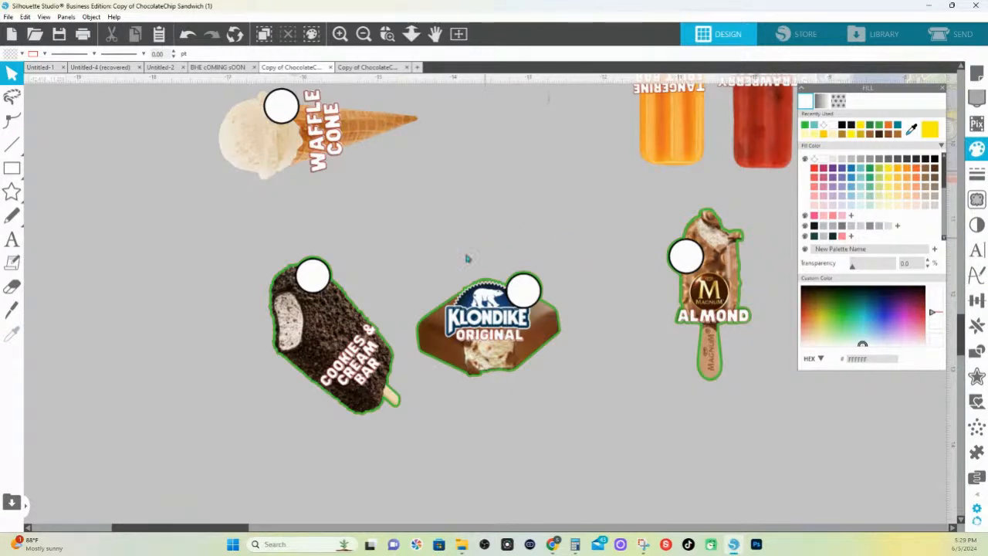
Copy the three bars with their offsets into a new document and place them along the page's upper edge
drag(755, 454, 349, 305)
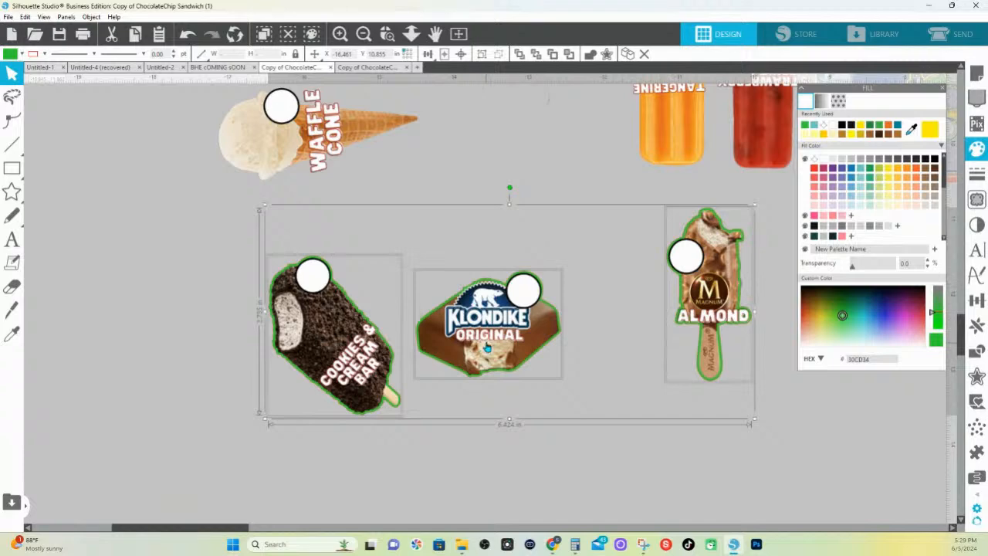
right_click(485, 346)
click(514, 118)
click(418, 67)
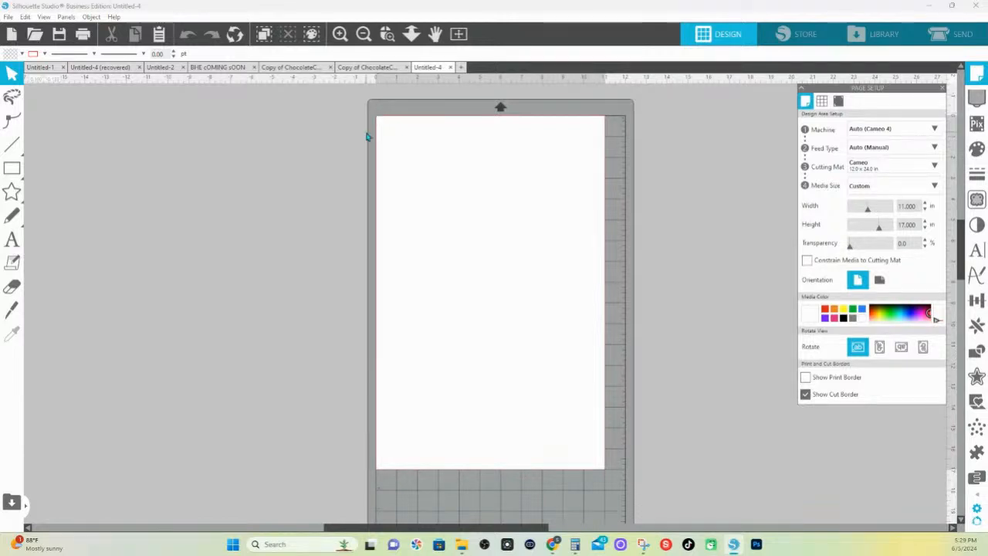
right_click(280, 249)
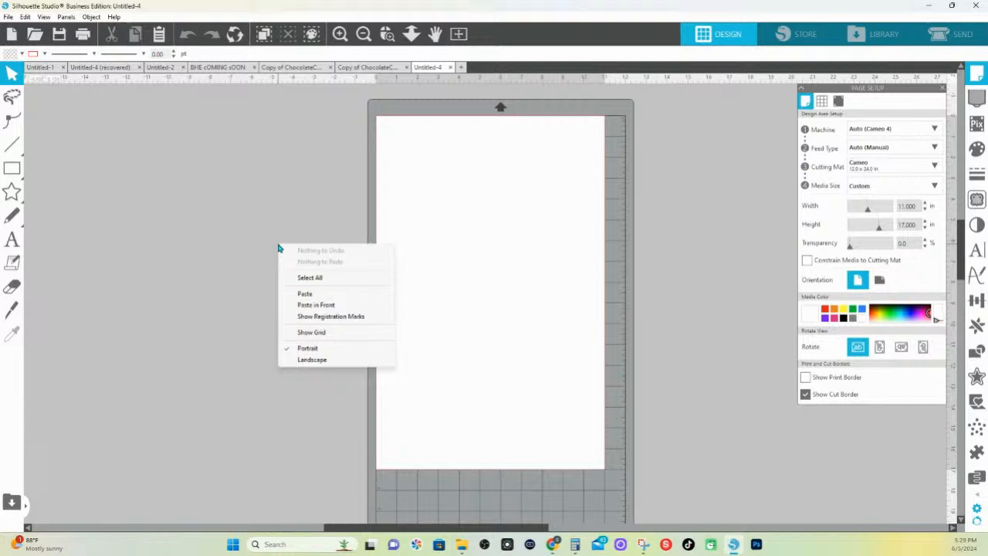
click(312, 289)
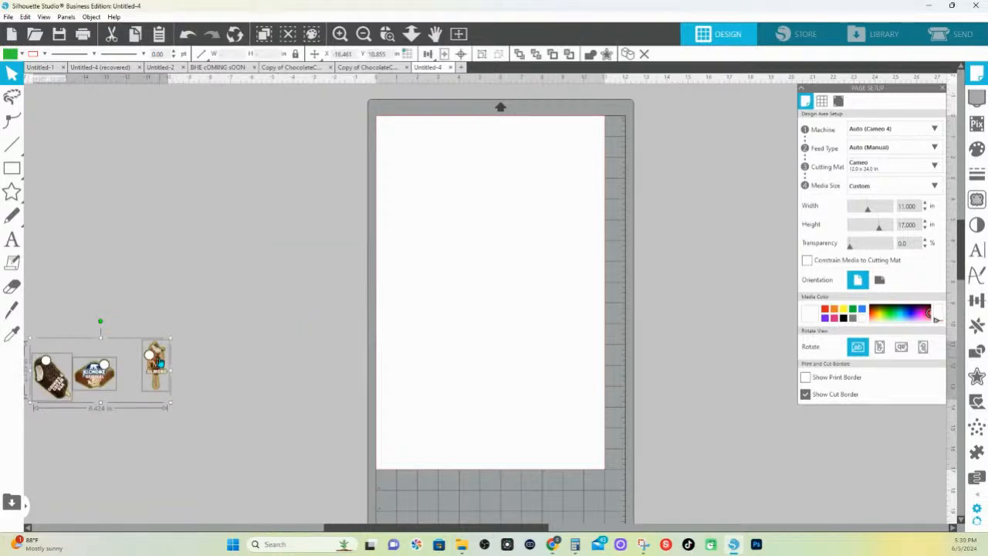
drag(158, 363, 521, 136)
click(525, 244)
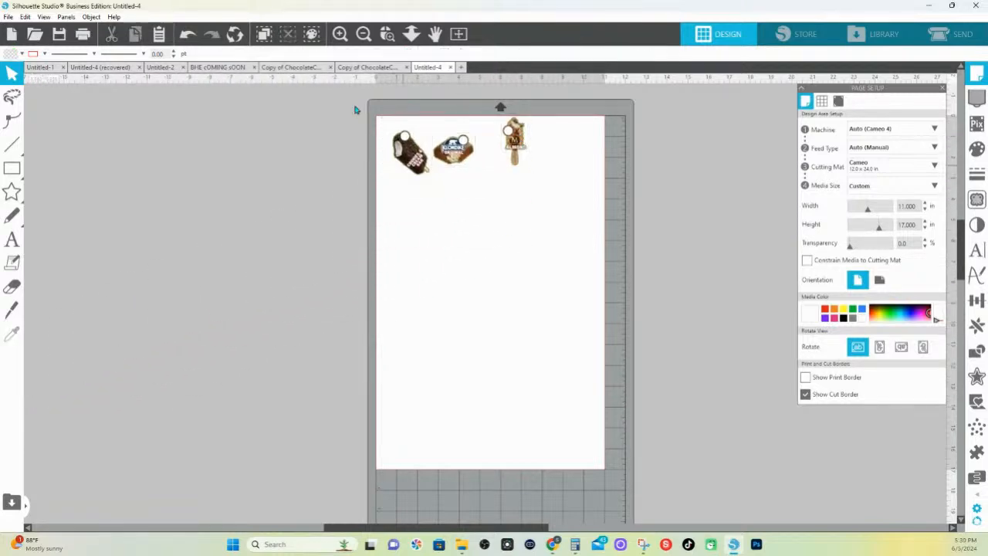
drag(336, 71, 405, 177)
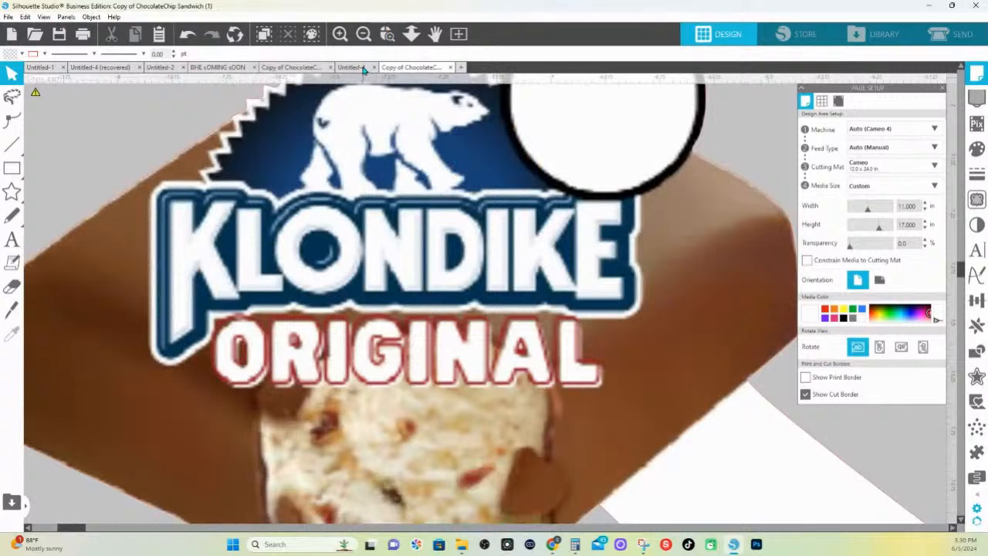
click(361, 69)
click(388, 35)
drag(384, 117, 708, 163)
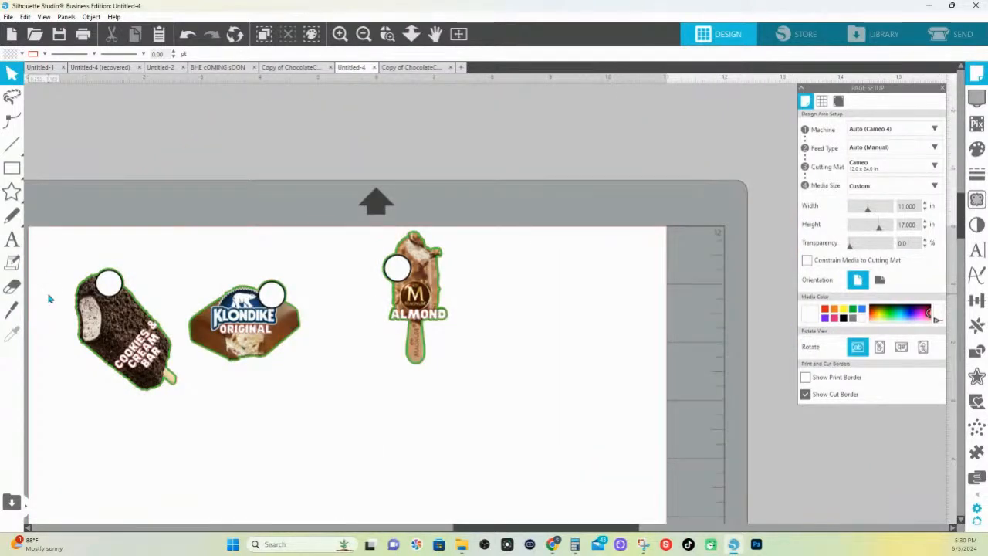
click(110, 355)
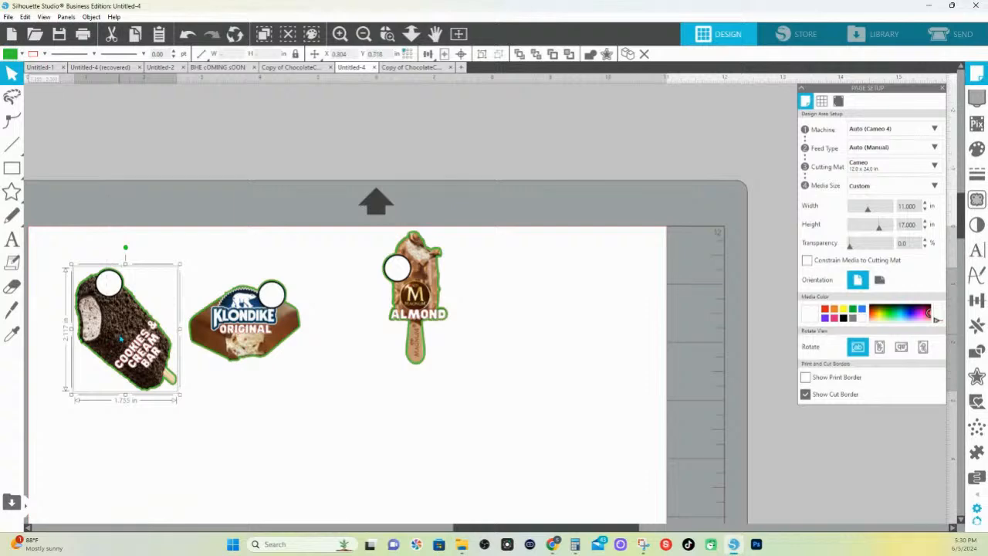
right_click(121, 338)
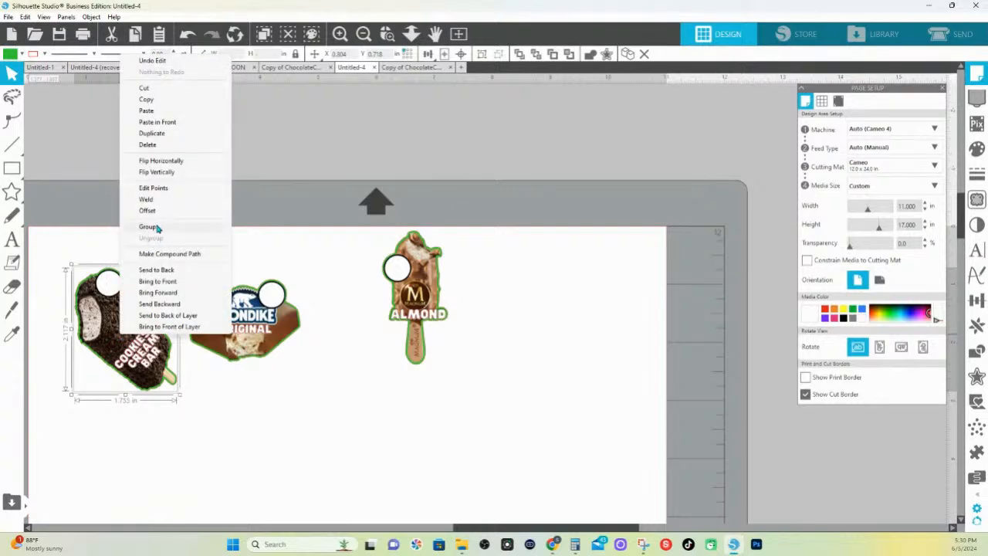
click(257, 224)
Change the fill of the three bars' offset shapes to white
drag(67, 199, 618, 346)
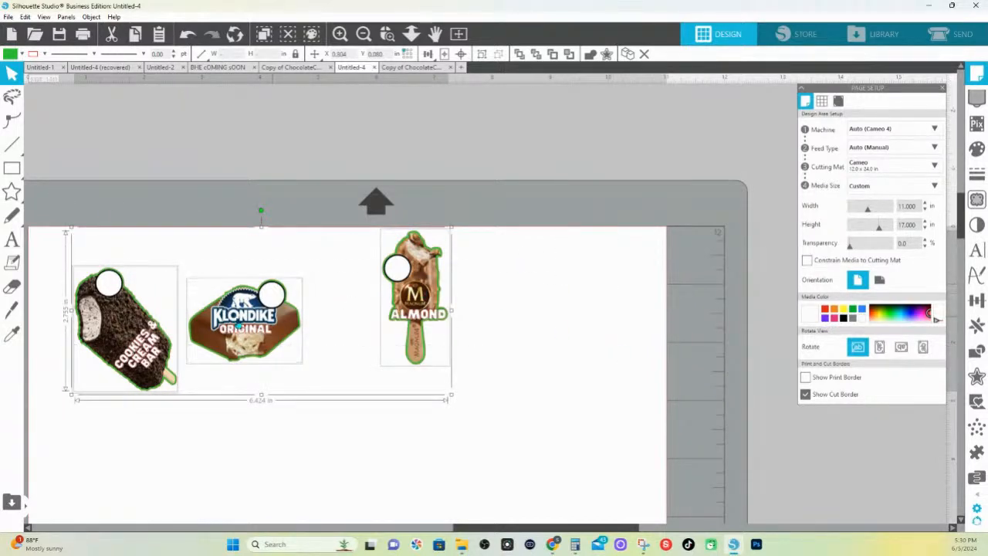
click(16, 54)
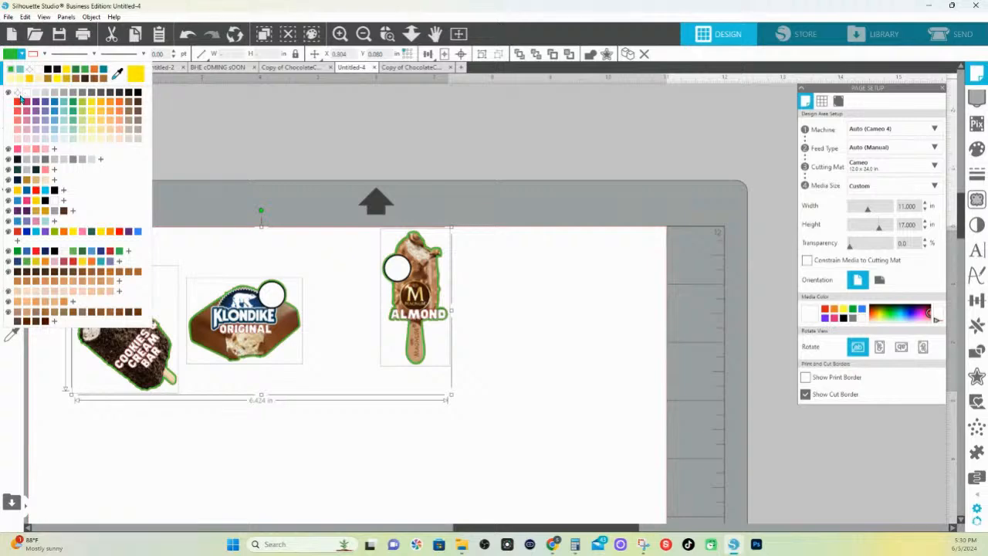
click(27, 93)
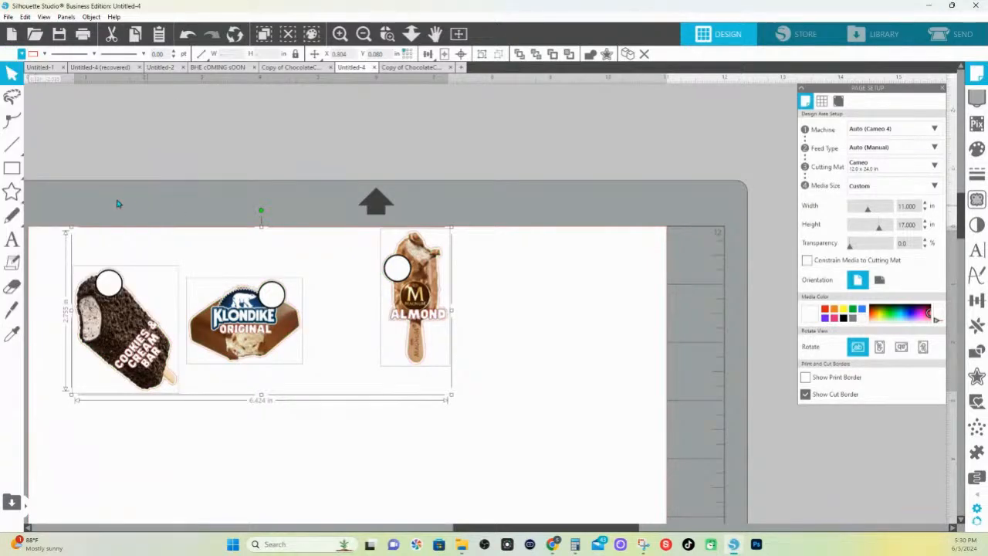
Group each of the Cookies & Cream, Klondike Original and Almond bars with its own offset
click(79, 204)
click(124, 371)
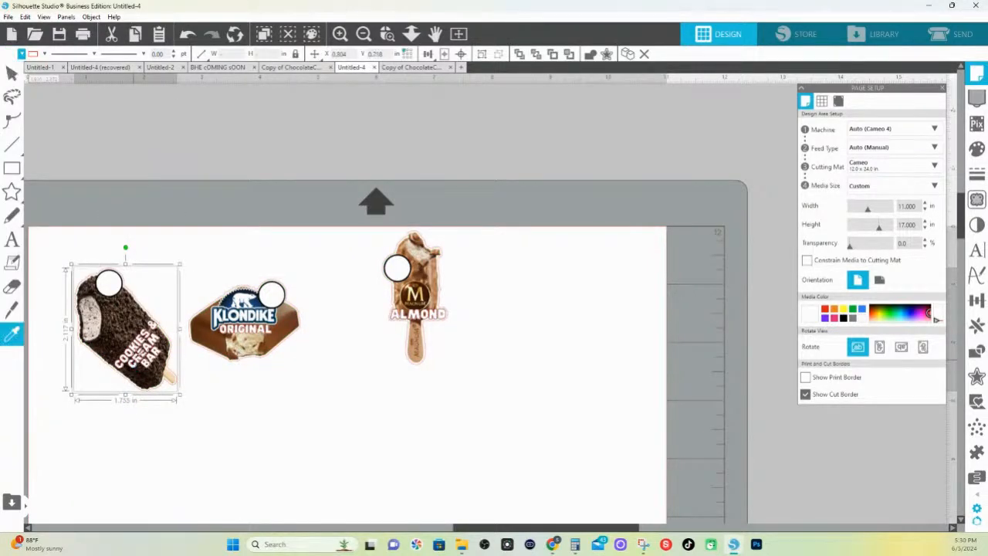
click(255, 325)
click(355, 217)
click(429, 312)
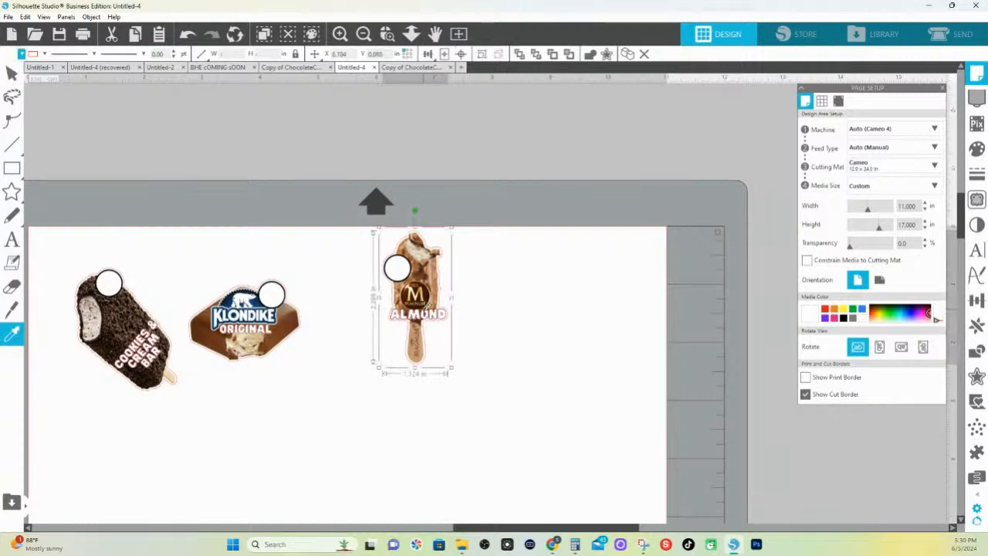
Enlarge the grouped Klondike Original bar proportionally
drag(291, 436, 515, 354)
drag(336, 274, 320, 250)
drag(442, 251, 442, 252)
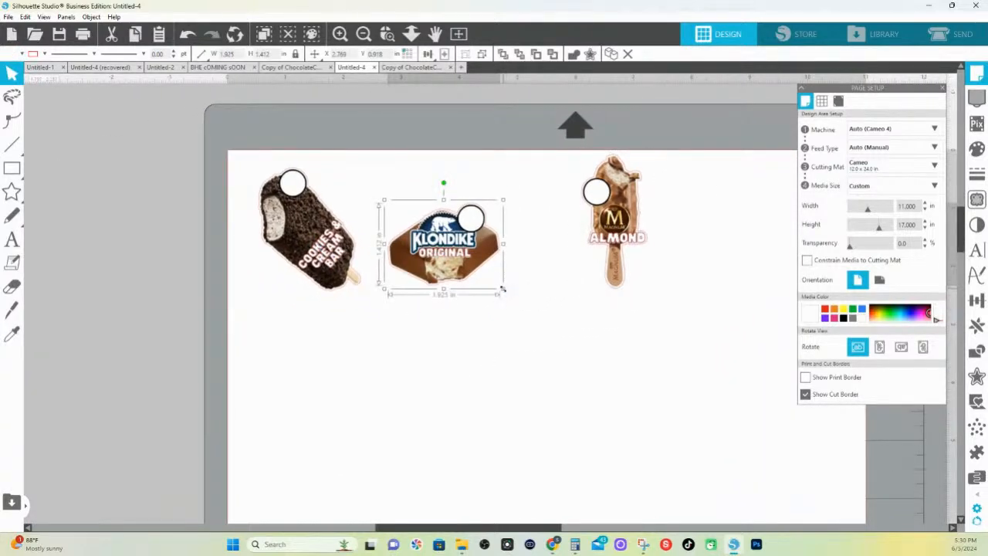
drag(512, 289, 542, 322)
Duplicate the enlarged Klondike Original bar and nest both copies closely between the Cookies & Cream and Almond bars
drag(621, 244, 576, 244)
drag(450, 271, 406, 230)
drag(437, 295, 485, 298)
drag(328, 267, 325, 275)
drag(578, 223, 599, 218)
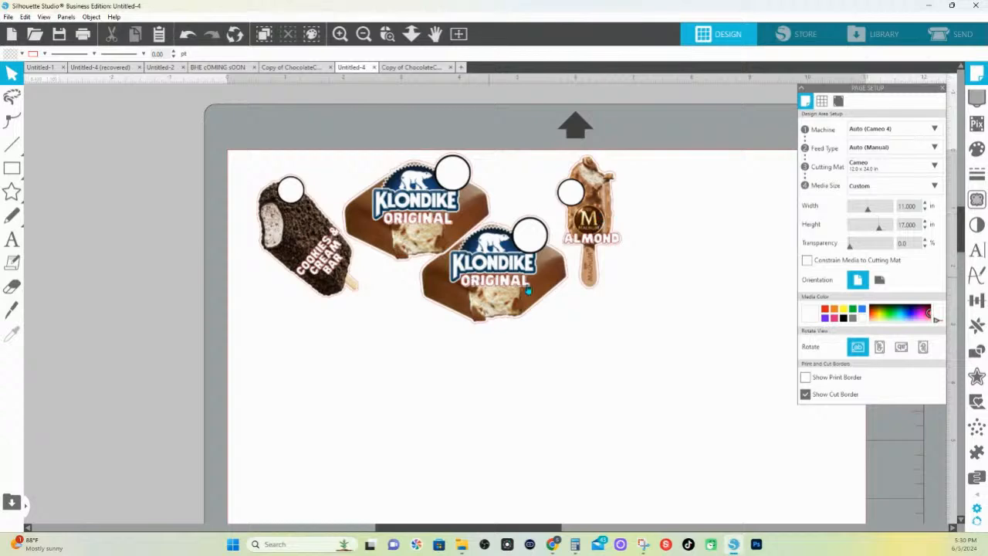
Select the four arranged bars and duplicate the set to the right
drag(645, 300, 296, 200)
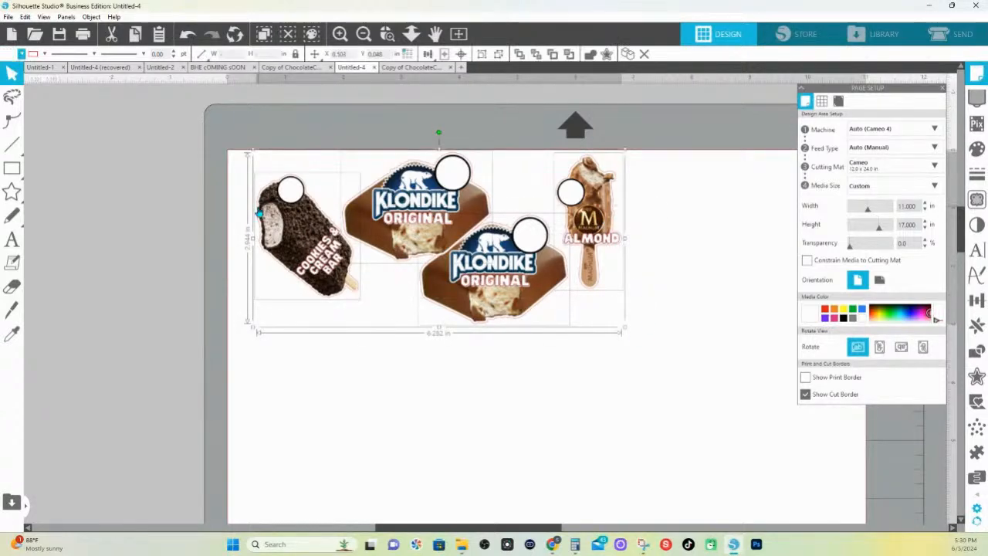
key(ctrl+Right)
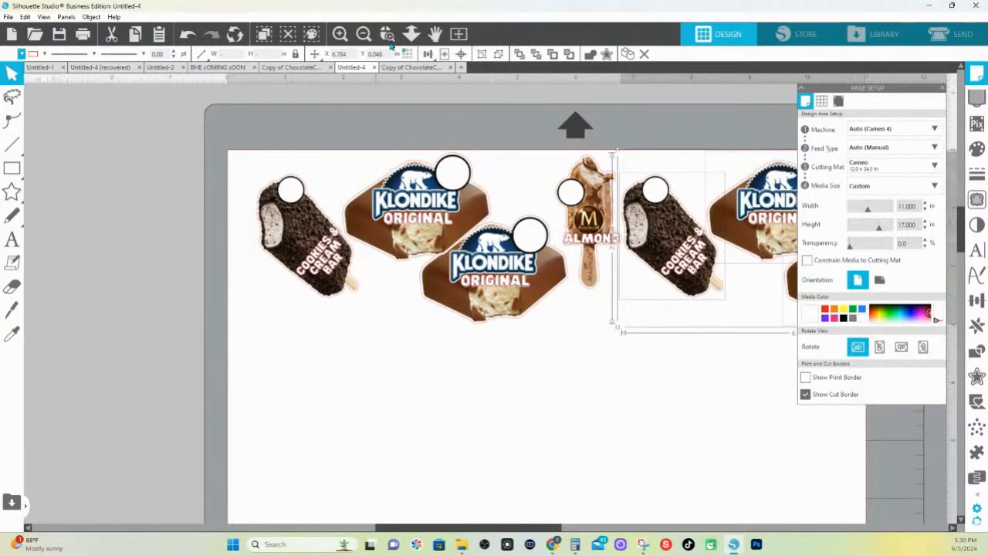
click(410, 34)
drag(432, 207, 434, 207)
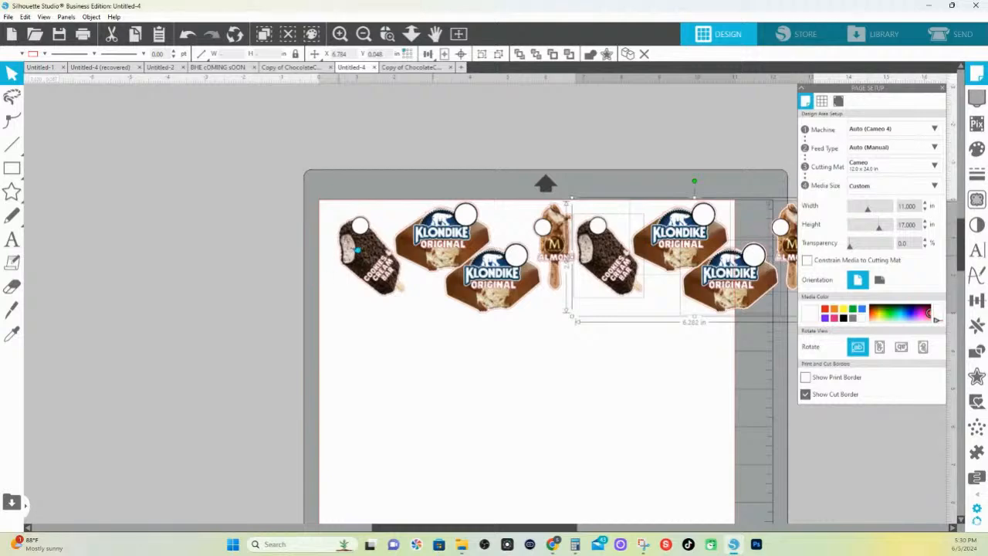
Shift the bars to fit between the page's side edges, repositioning the duplicated lower Klondike, and nudge the seven bars slightly down
drag(331, 184, 700, 302)
click(735, 362)
drag(465, 299, 467, 305)
click(474, 318)
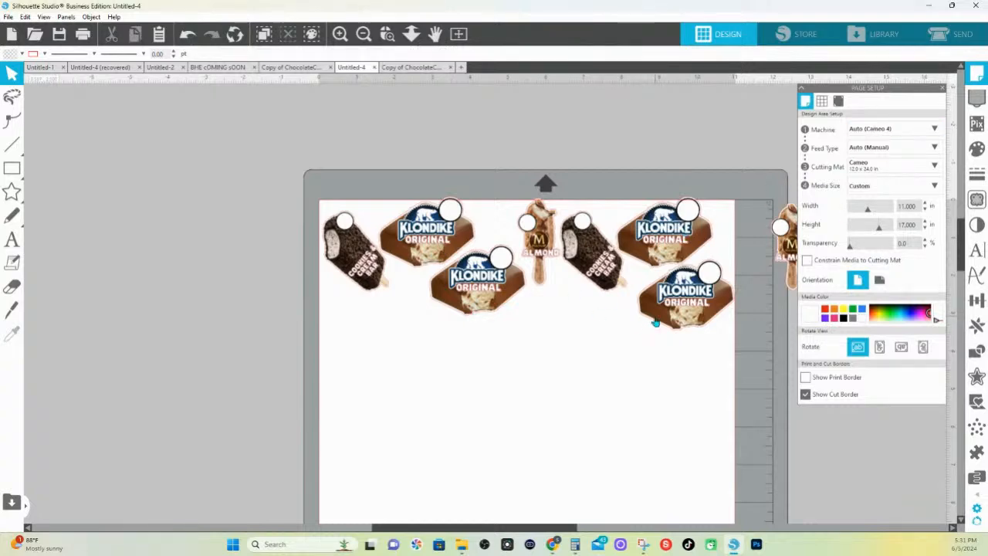
drag(297, 176, 741, 343)
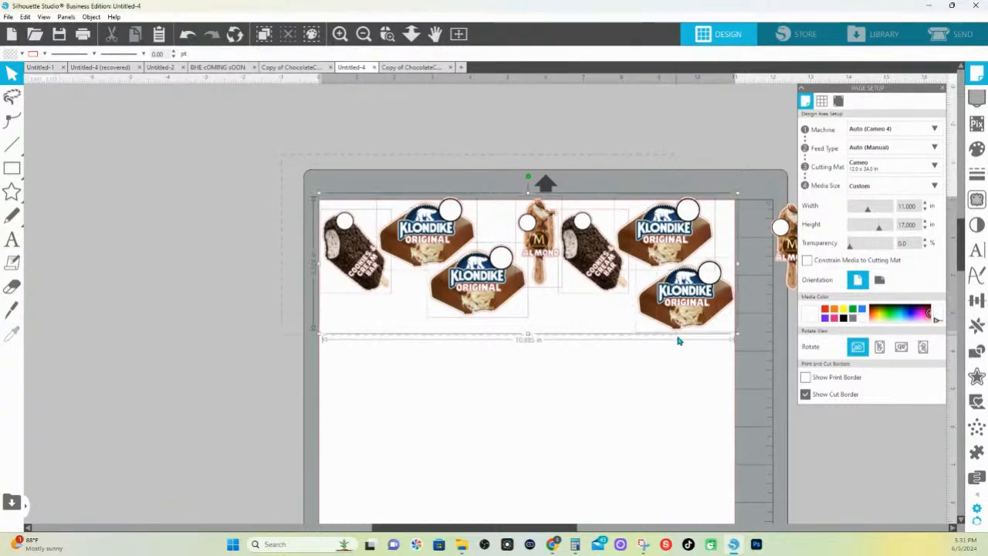
drag(684, 288, 686, 294)
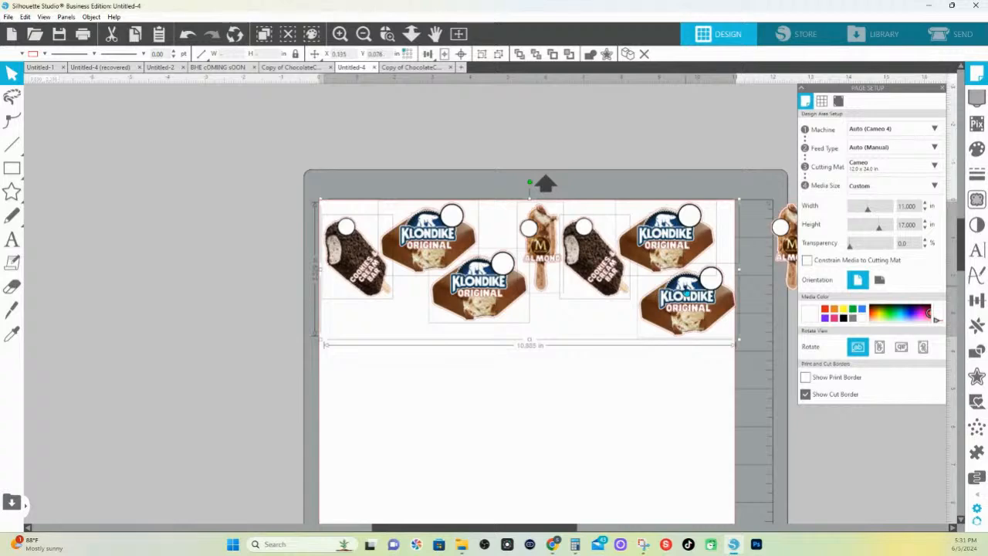
Group the seven arranged bars and paste a copy of the group directly in front of the original
drag(249, 148, 721, 334)
right_click(686, 297)
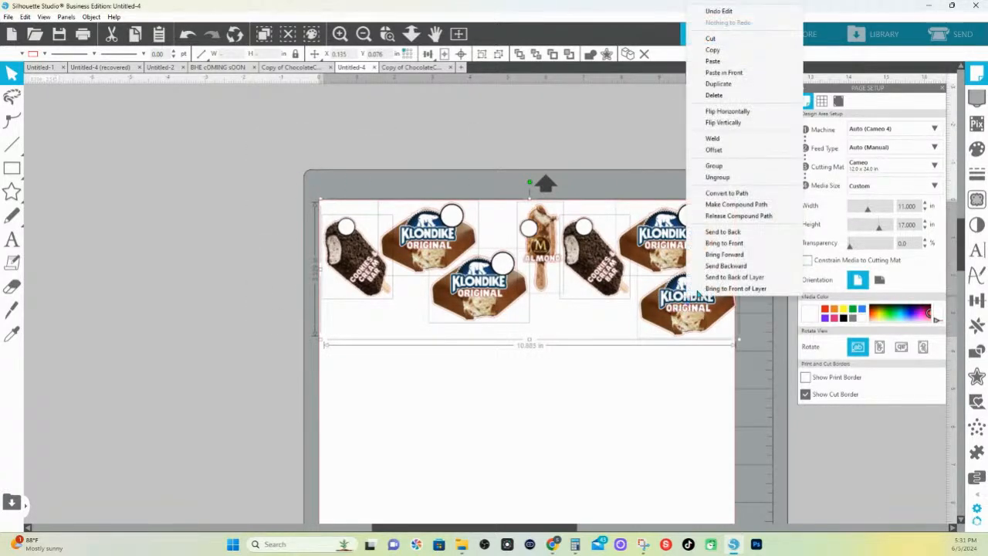
click(728, 167)
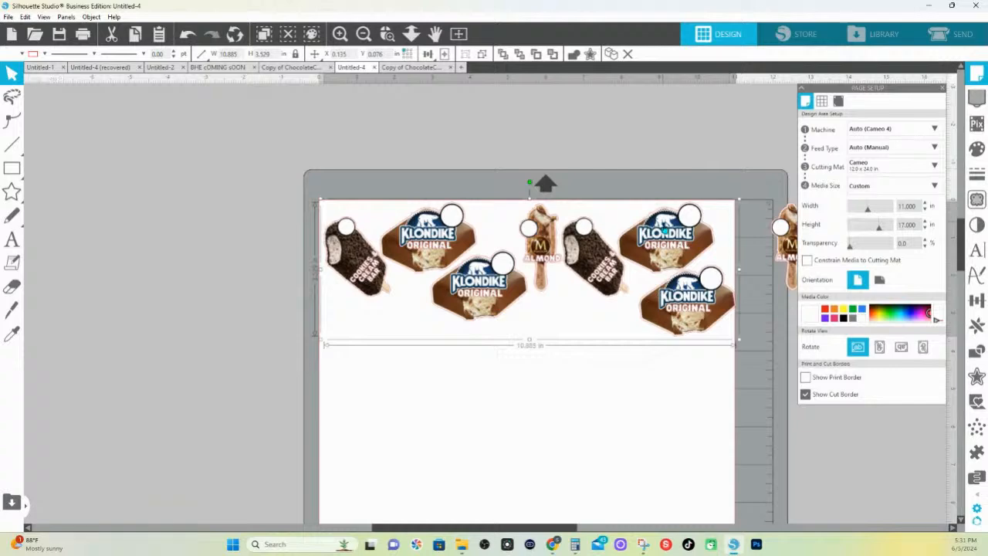
right_click(667, 230)
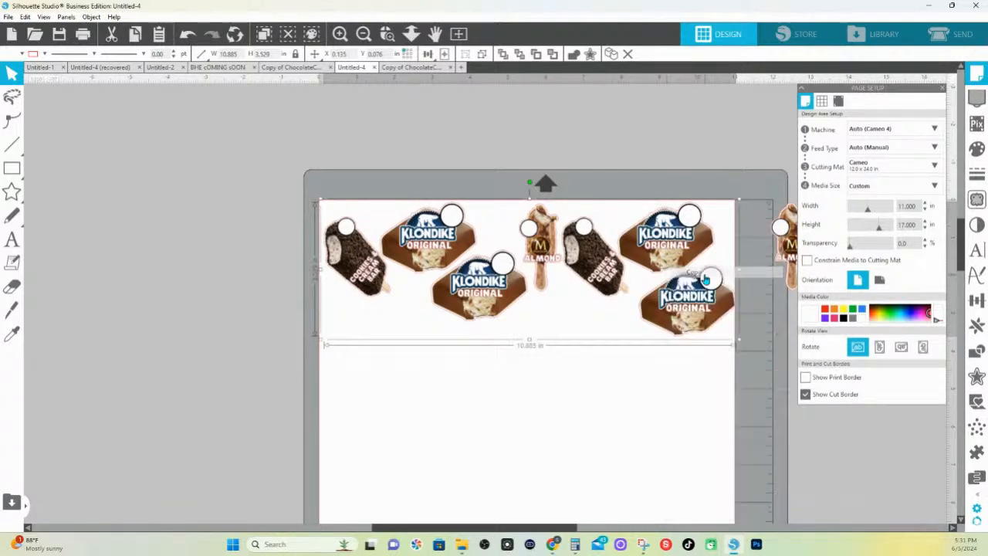
click(704, 273)
right_click(658, 230)
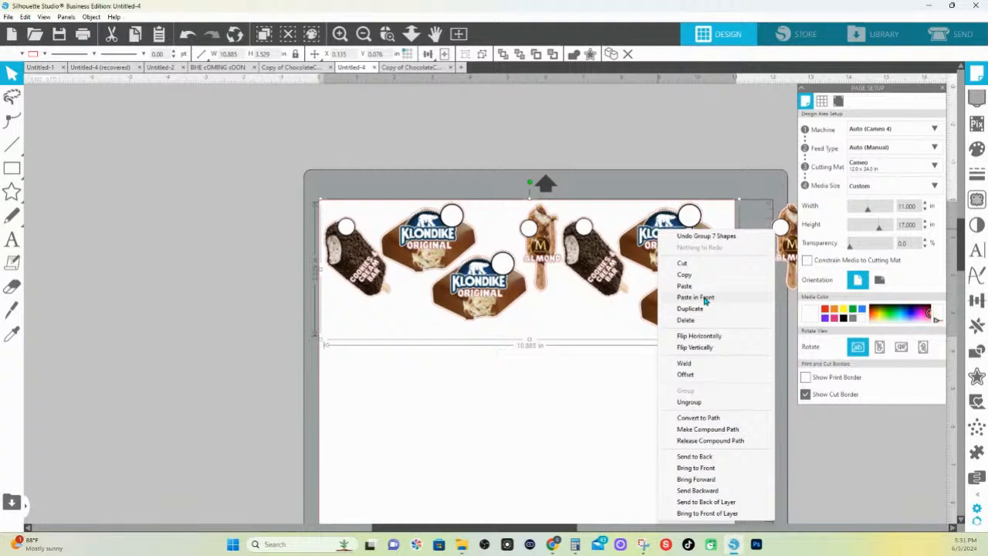
click(704, 298)
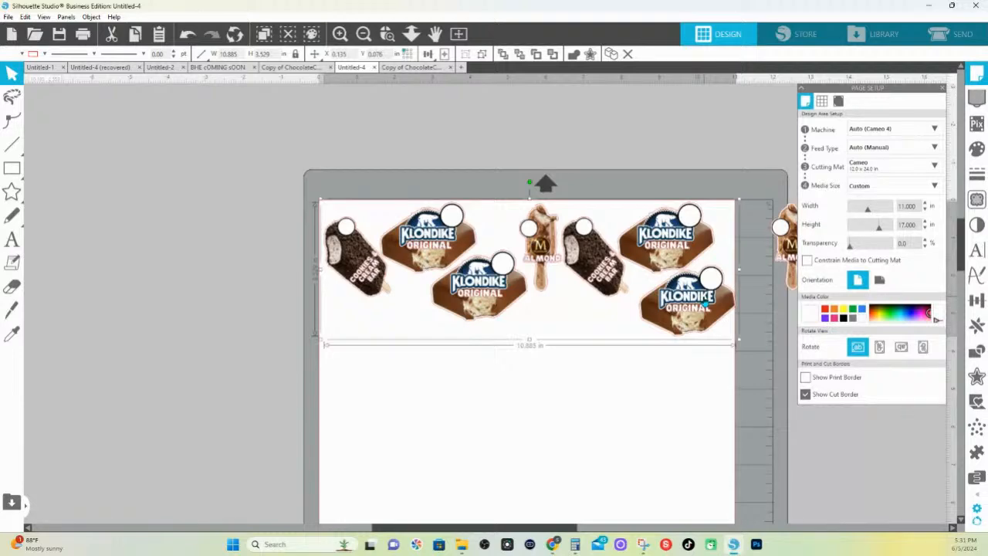
Move the pasted group upward to reveal the original beneath it, and undo the move
click(707, 140)
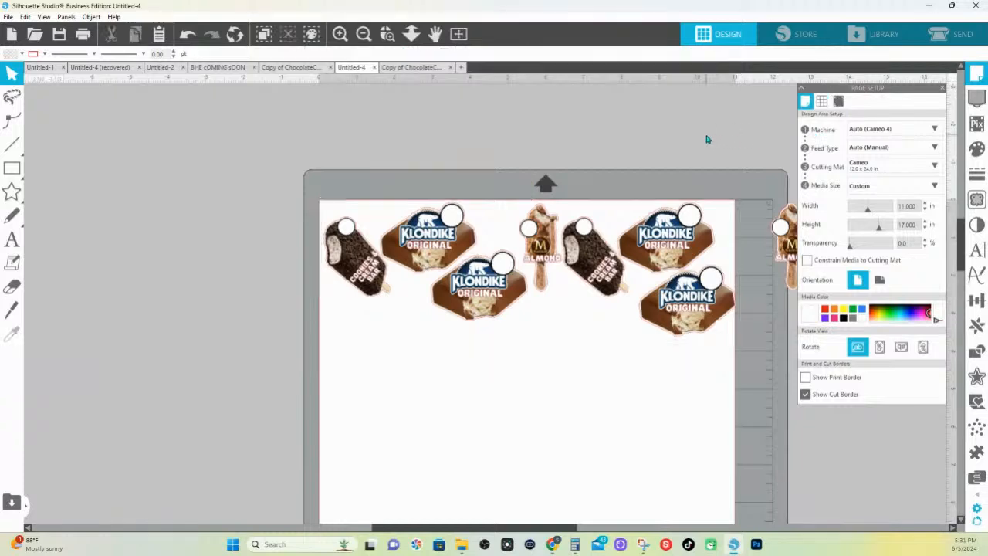
click(679, 246)
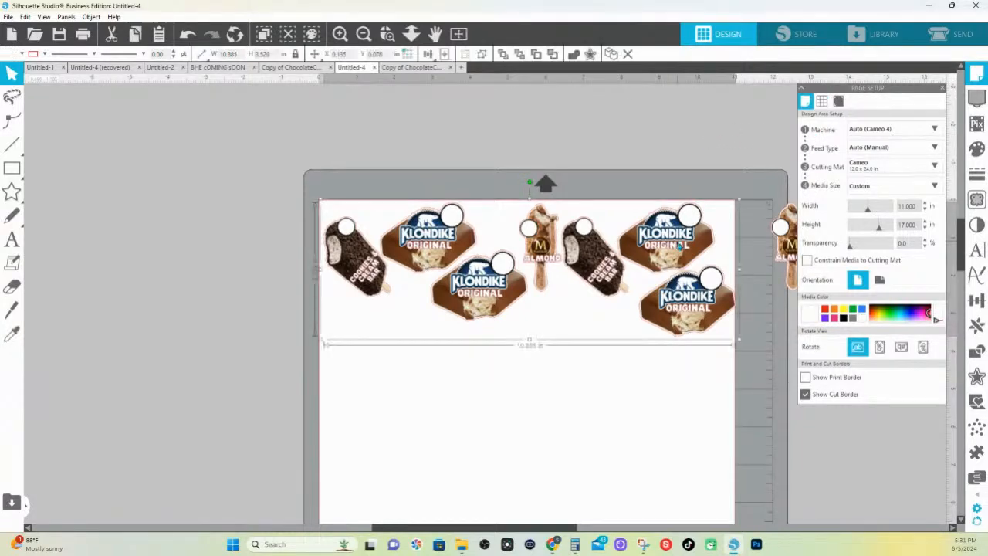
drag(679, 245, 673, 179)
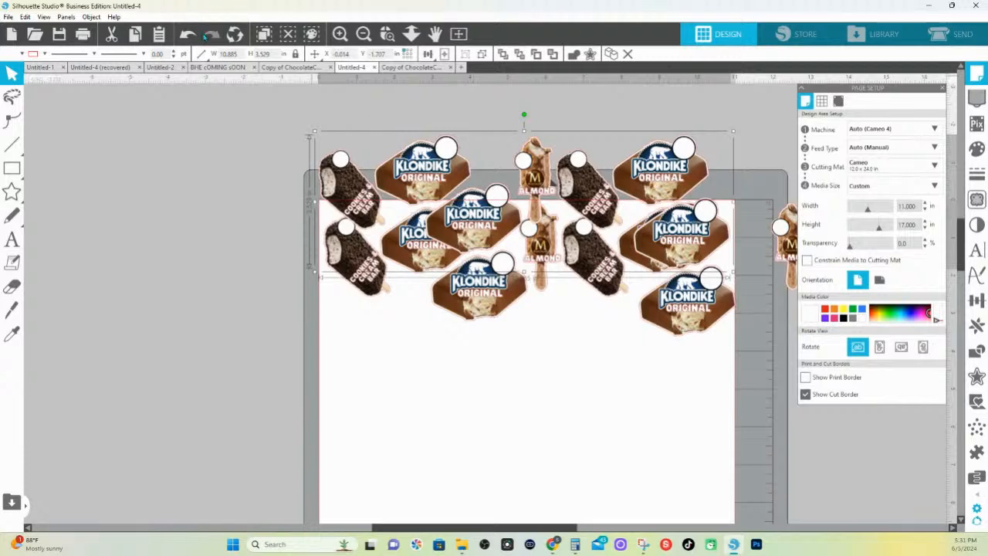
click(188, 34)
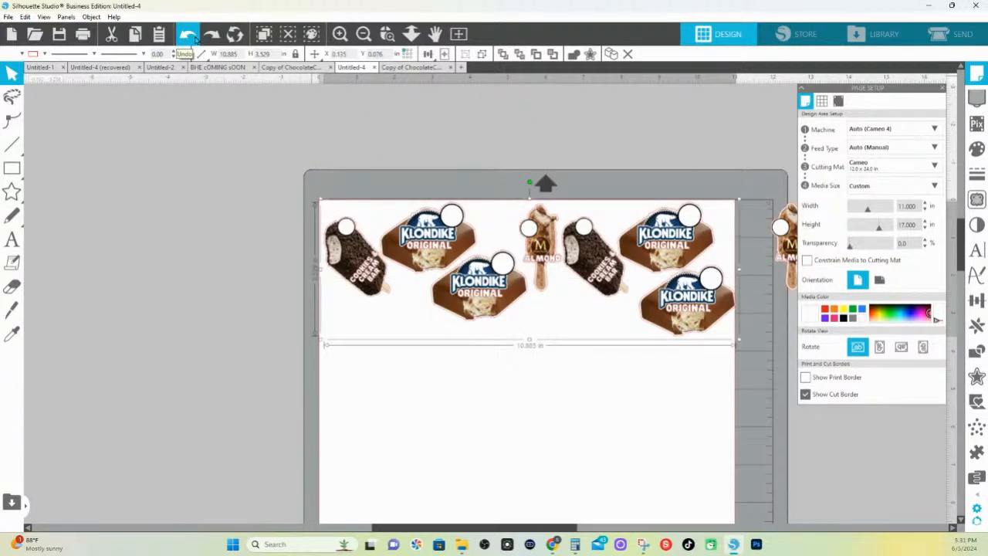
Weld the front copy of the grouped bars into solid outline shapes
click(976, 352)
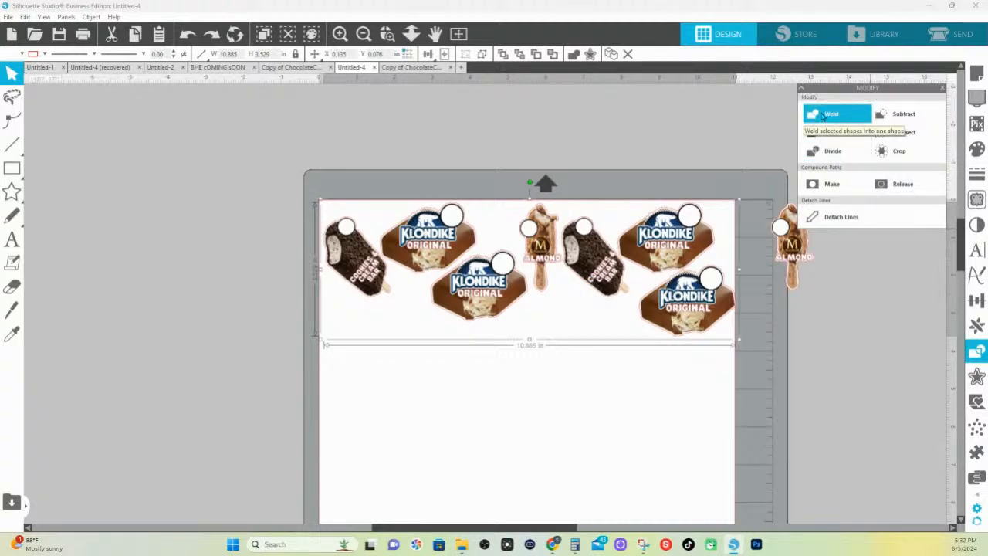
click(477, 148)
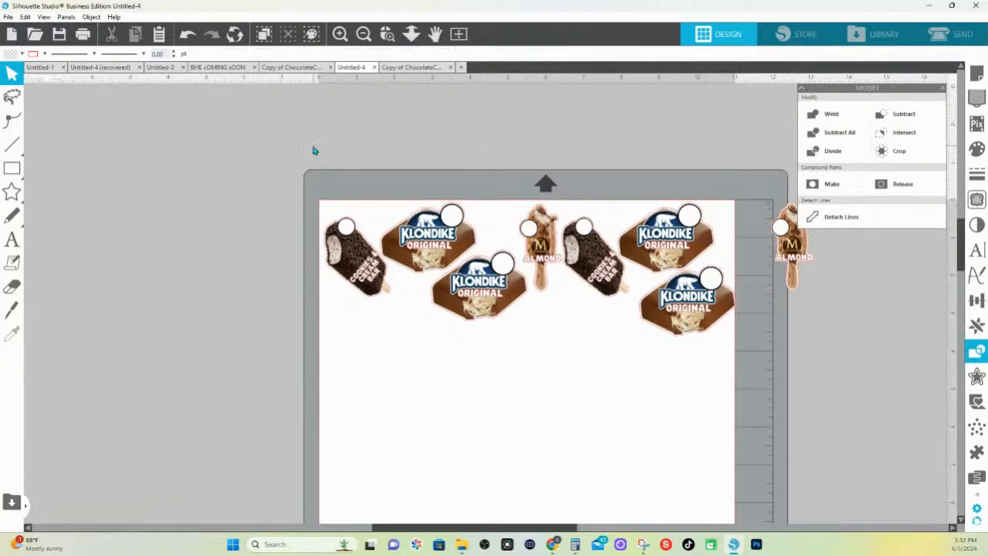
click(693, 312)
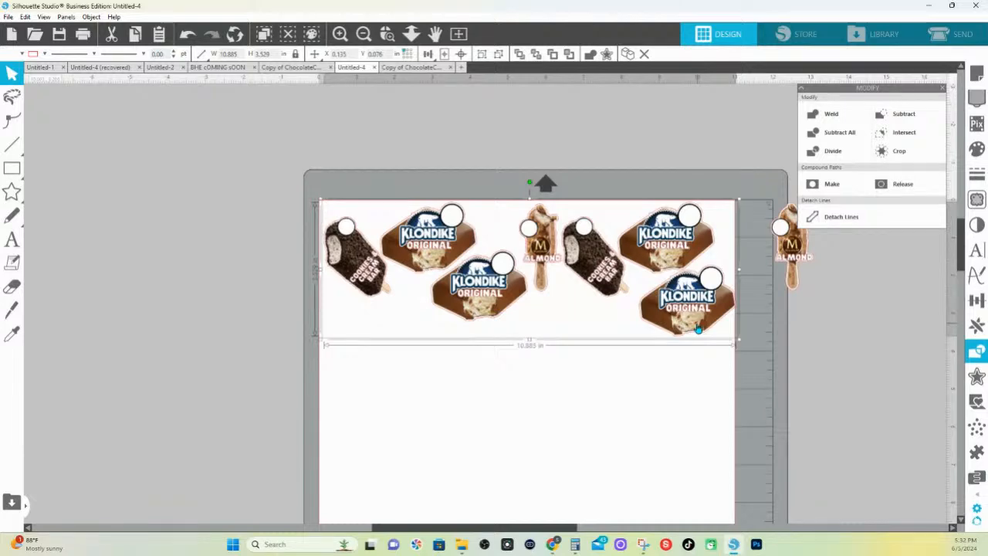
click(624, 169)
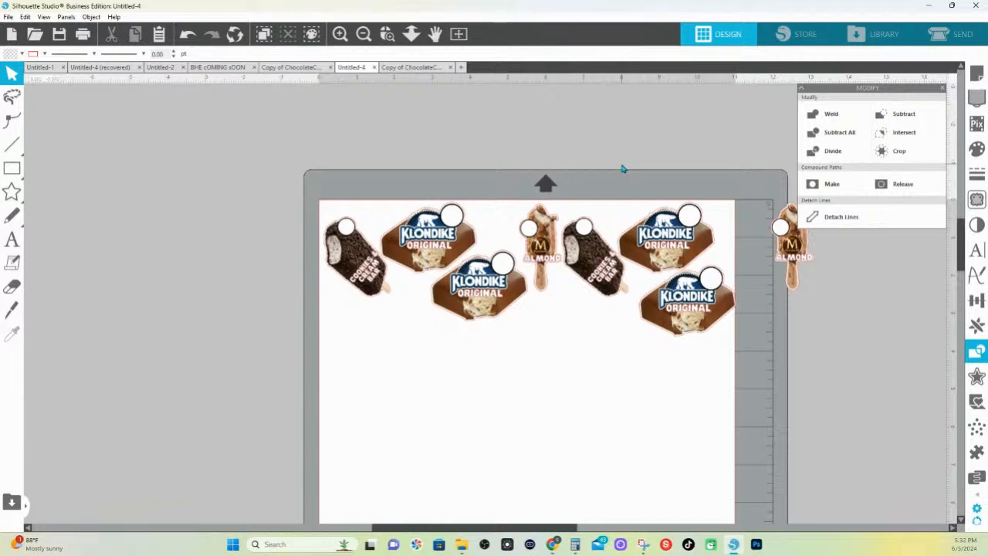
click(671, 244)
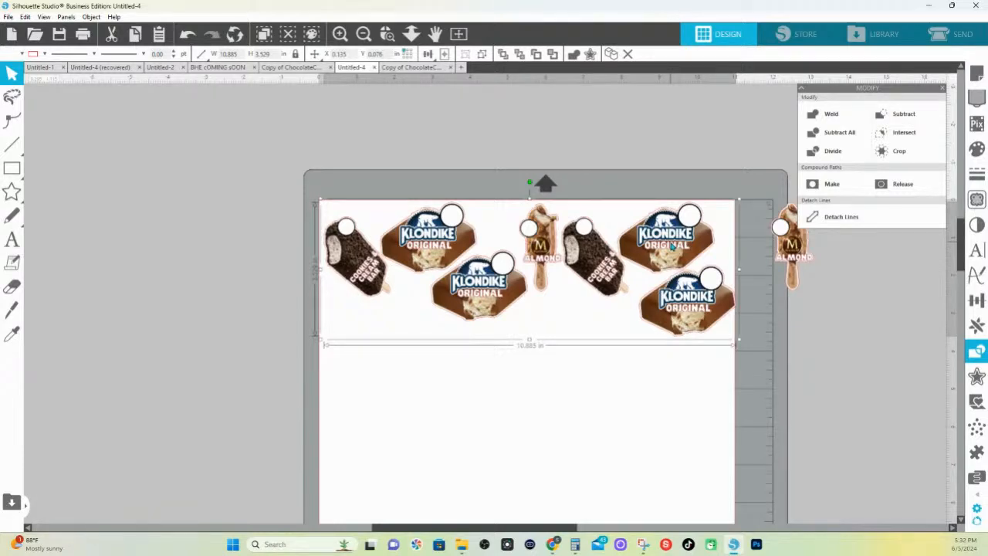
click(829, 115)
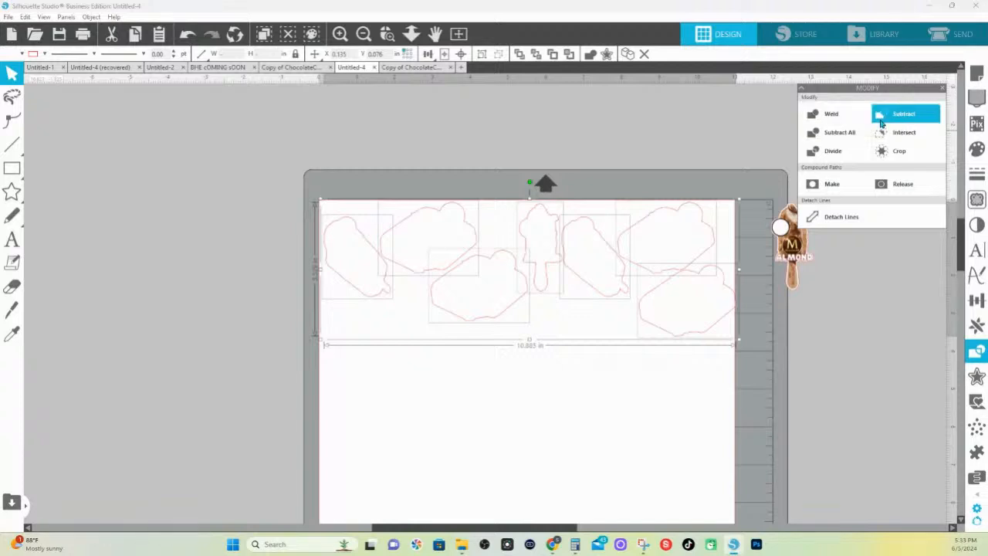
Fill the seven welded silhouettes with green and combine them into one compound path
click(977, 152)
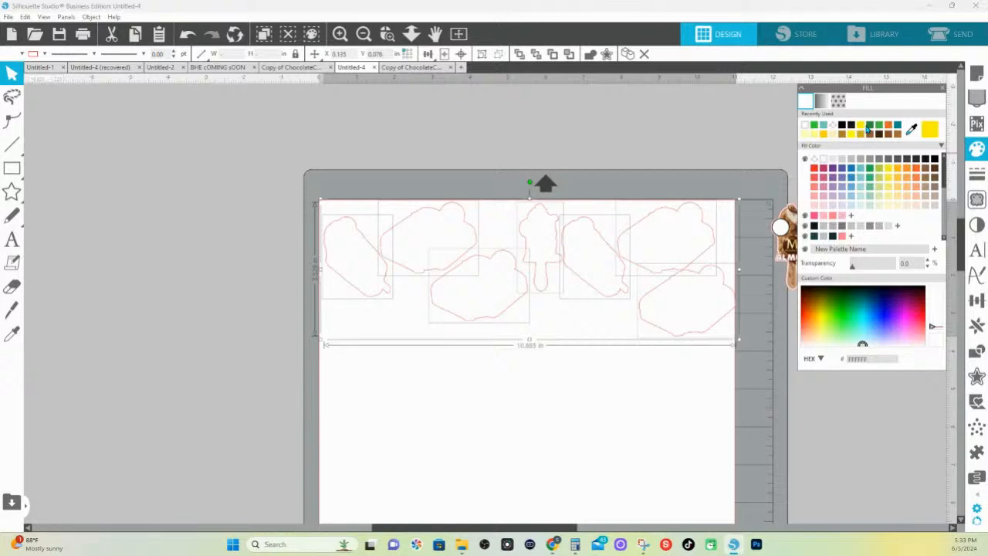
click(878, 126)
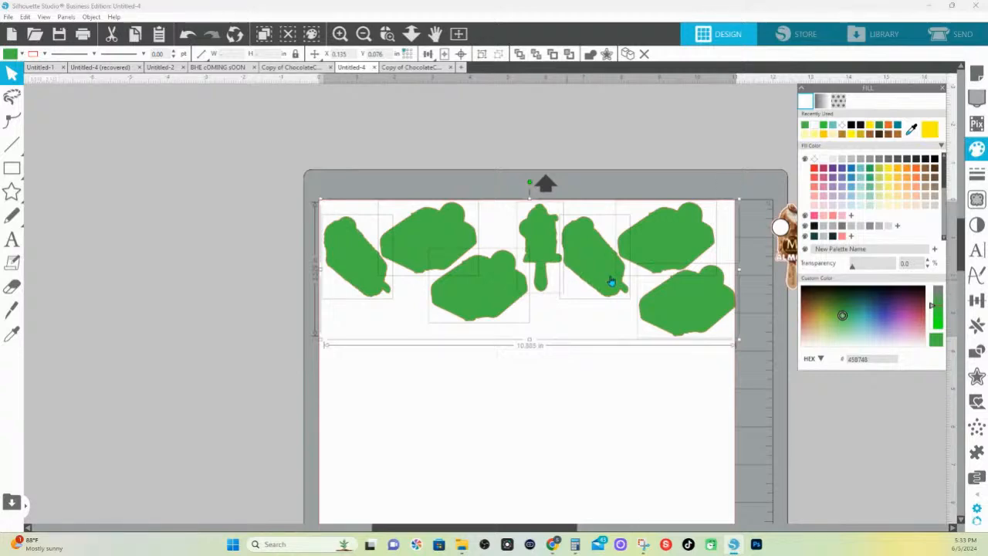
right_click(688, 303)
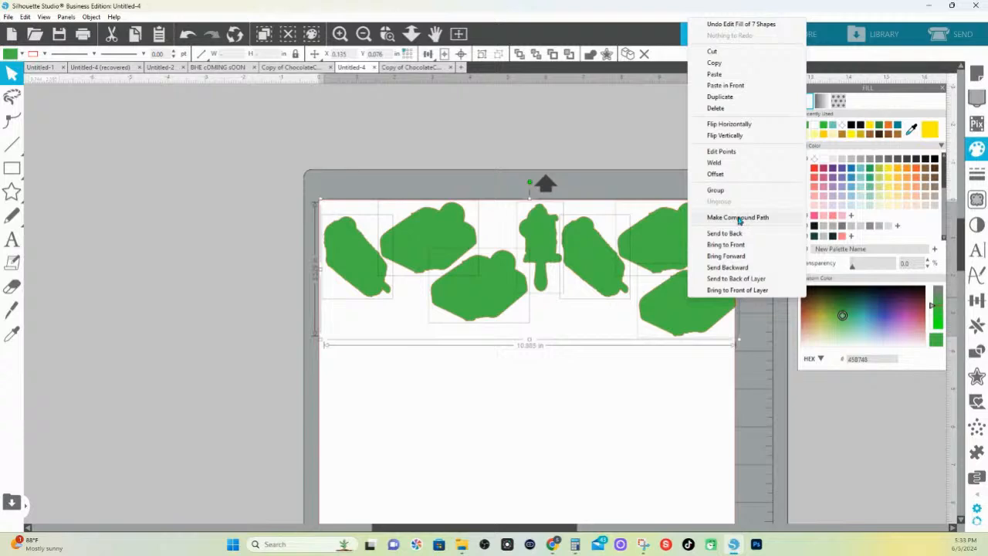
click(738, 218)
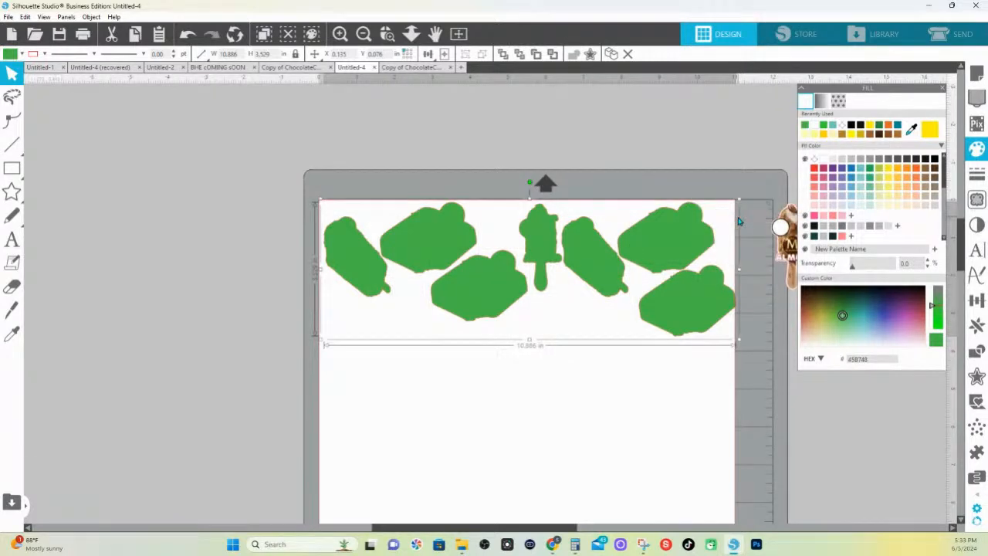
Select the green silhouettes together with the bar artwork beneath and nudge them slightly left on the page
drag(248, 174, 733, 353)
key(Left)
key(Left)
key(Left)
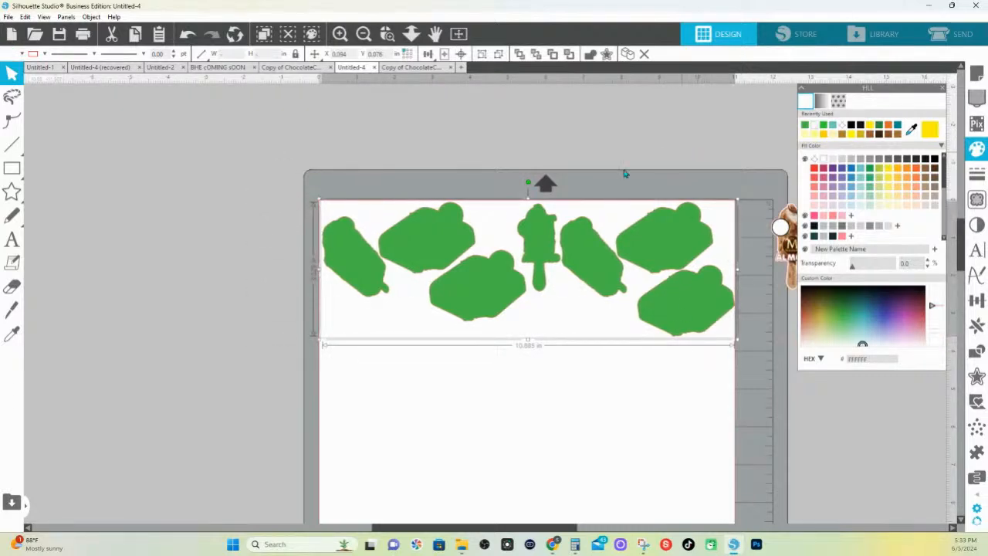
Move the green compound path down below the printed bars to check both layers, and undo the move
click(540, 129)
click(580, 258)
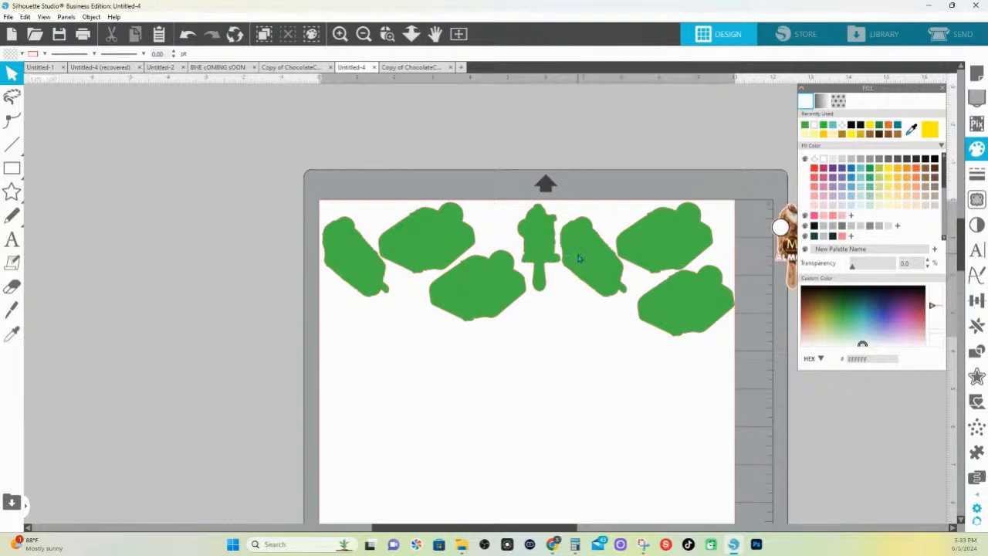
drag(580, 259, 581, 378)
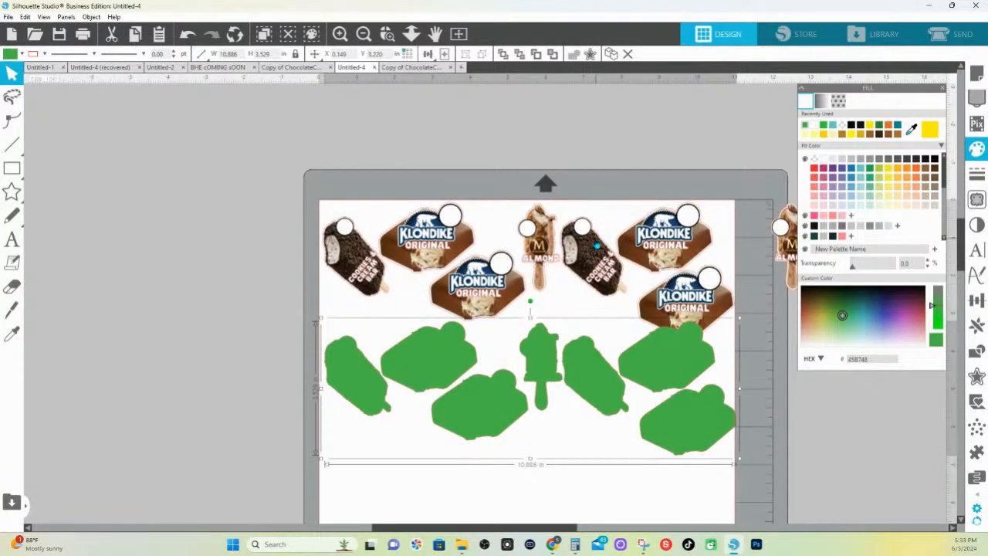
key(i)
key(ctrl+z)
Remove the line color from both the green silhouettes and the bar artwork beneath them
drag(353, 219, 708, 323)
click(45, 54)
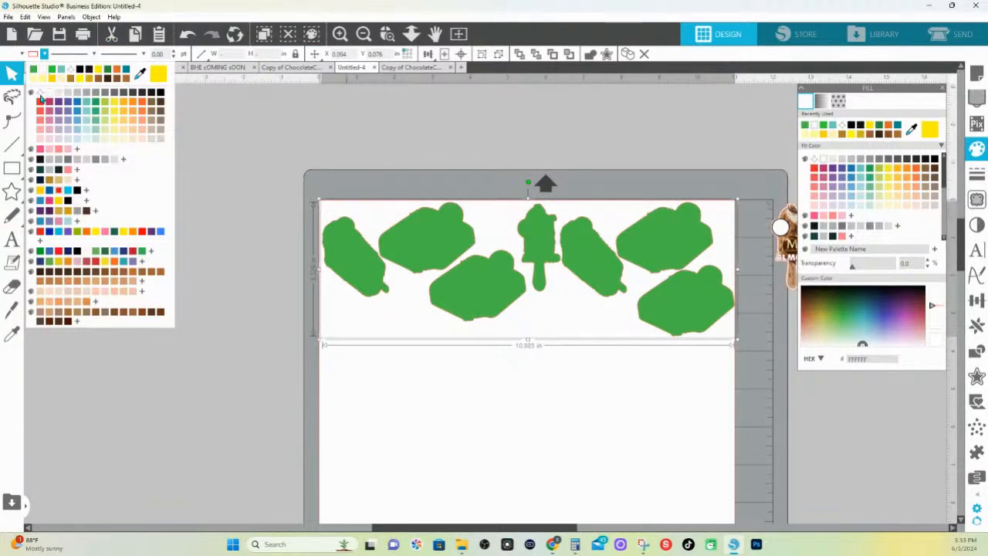
click(40, 96)
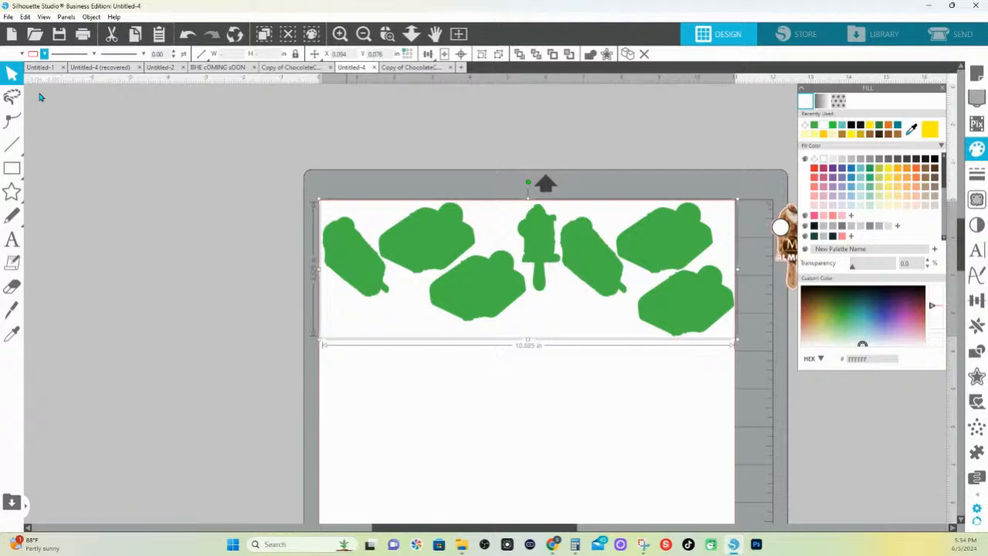
Shift the green silhouettes partly off the artwork to check for remaining red outlines, and undo the shift
click(494, 157)
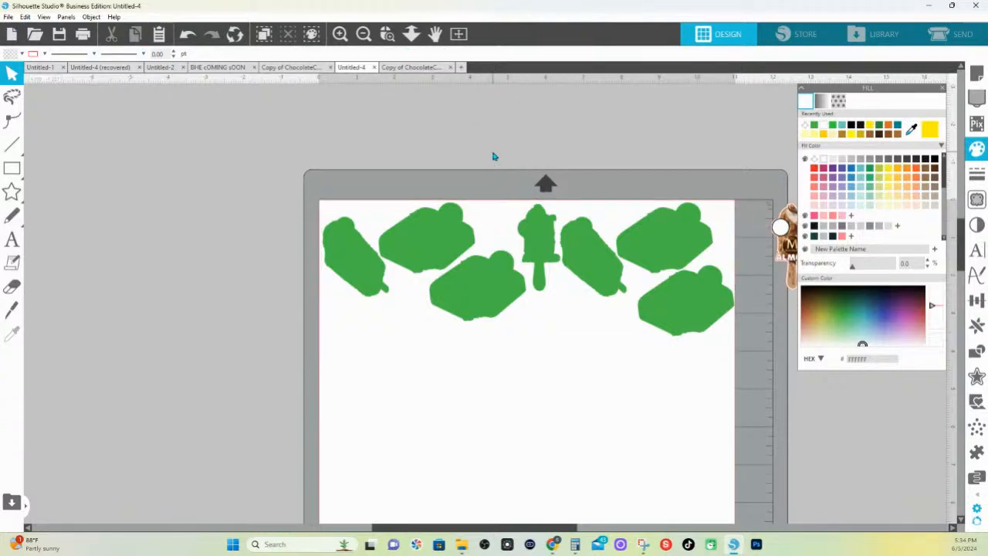
click(597, 261)
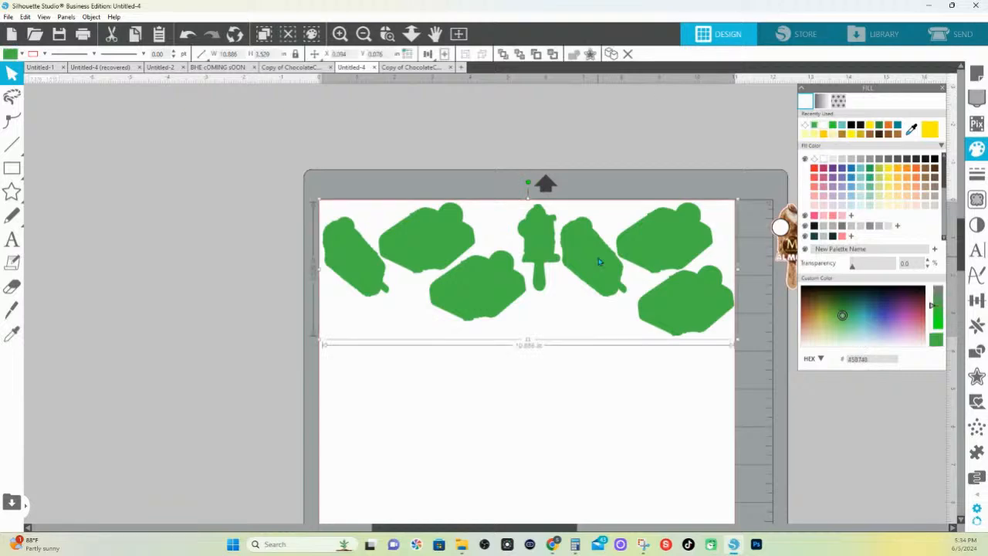
right_click(598, 261)
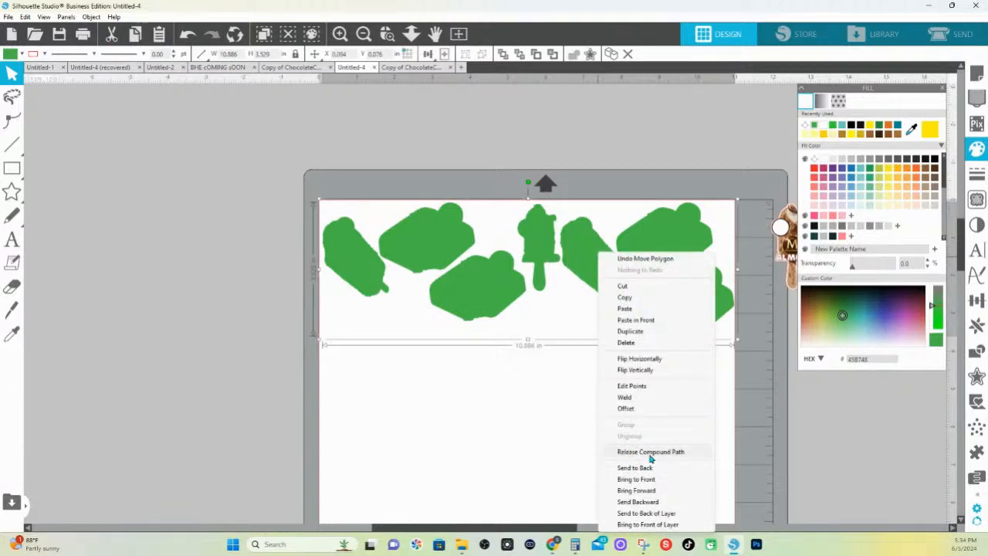
click(512, 154)
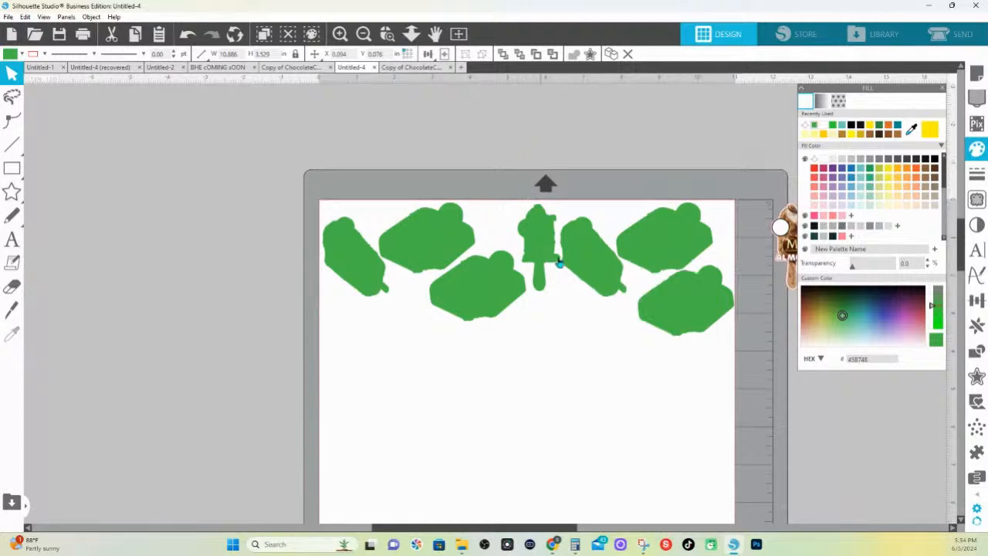
drag(584, 267, 586, 331)
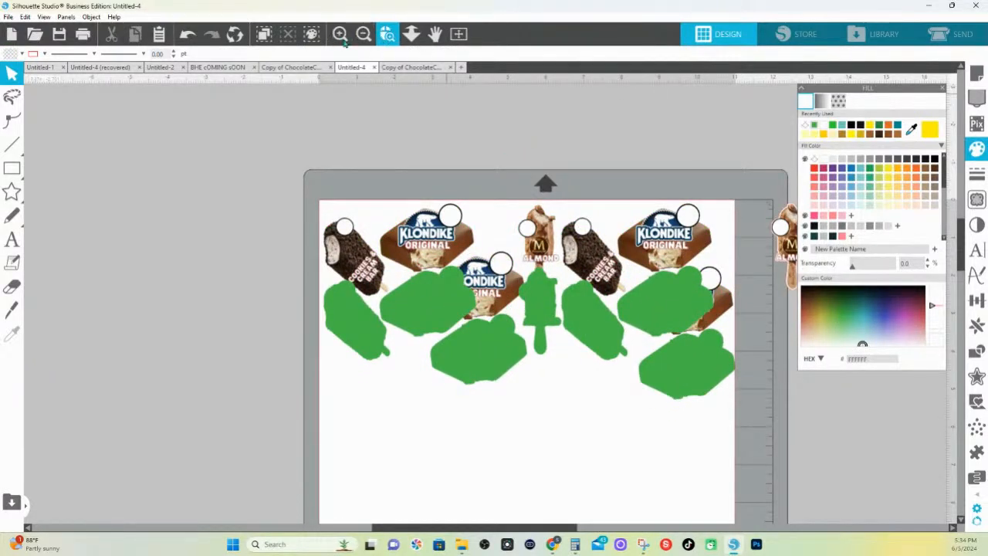
click(188, 36)
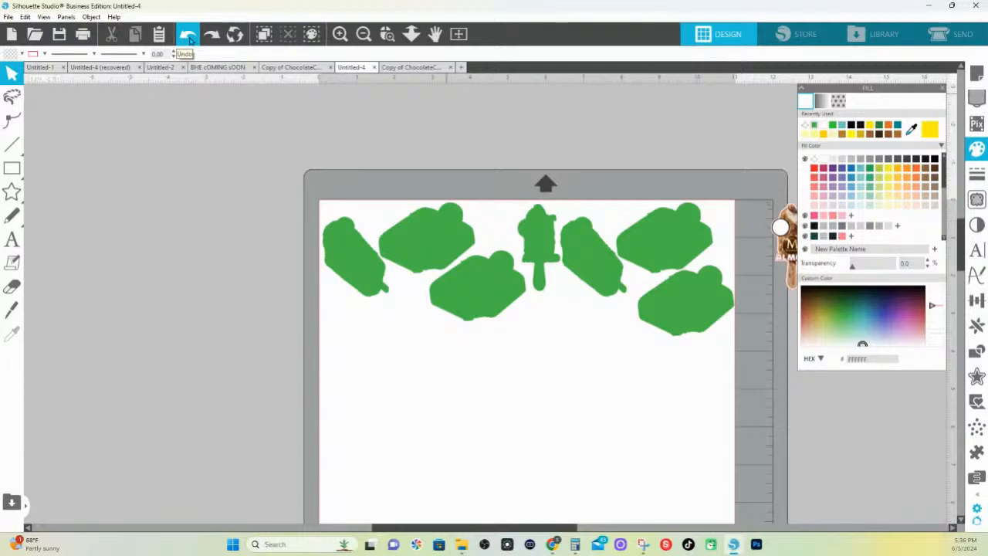
Start saving the design to the hard drive with Portable Document Format as the file type
click(7, 17)
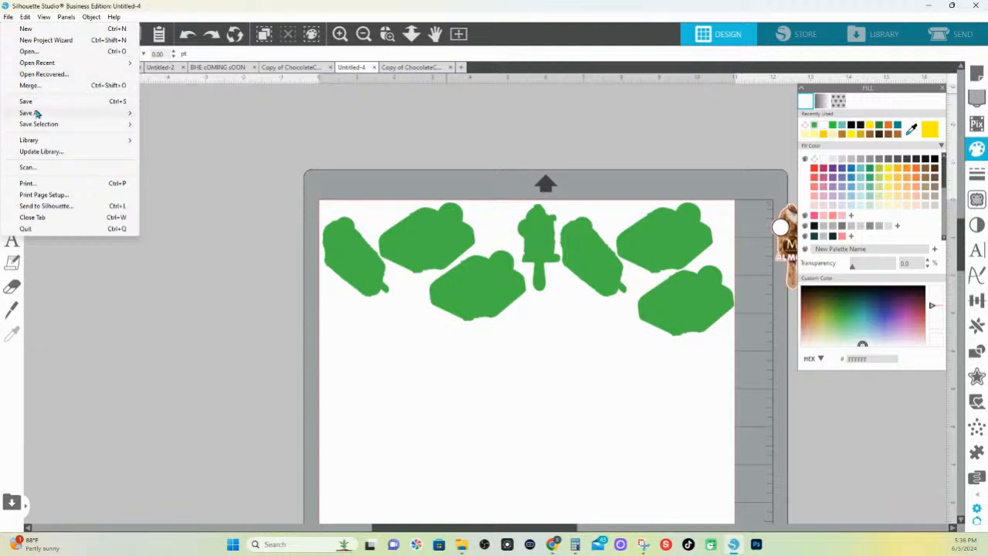
mouse_move(35, 115)
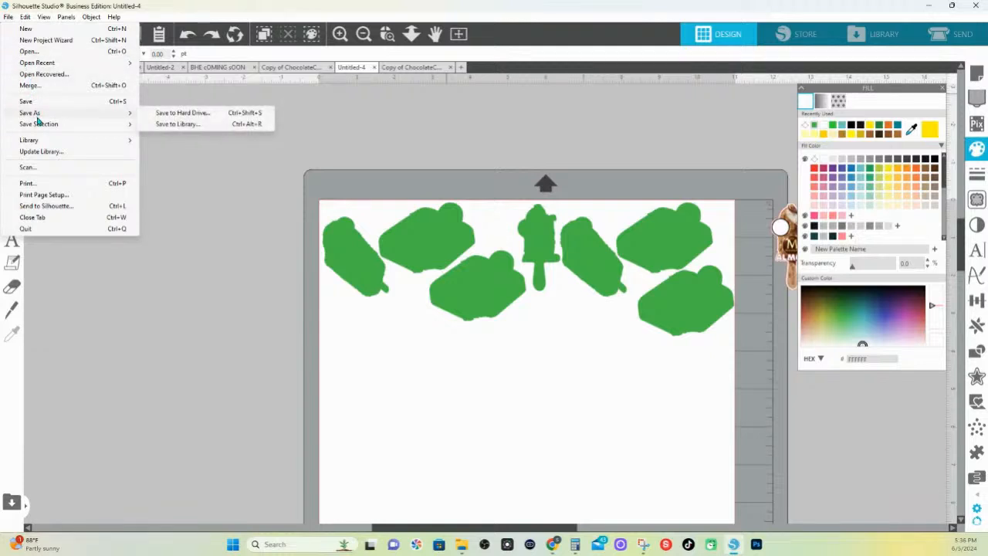
click(166, 114)
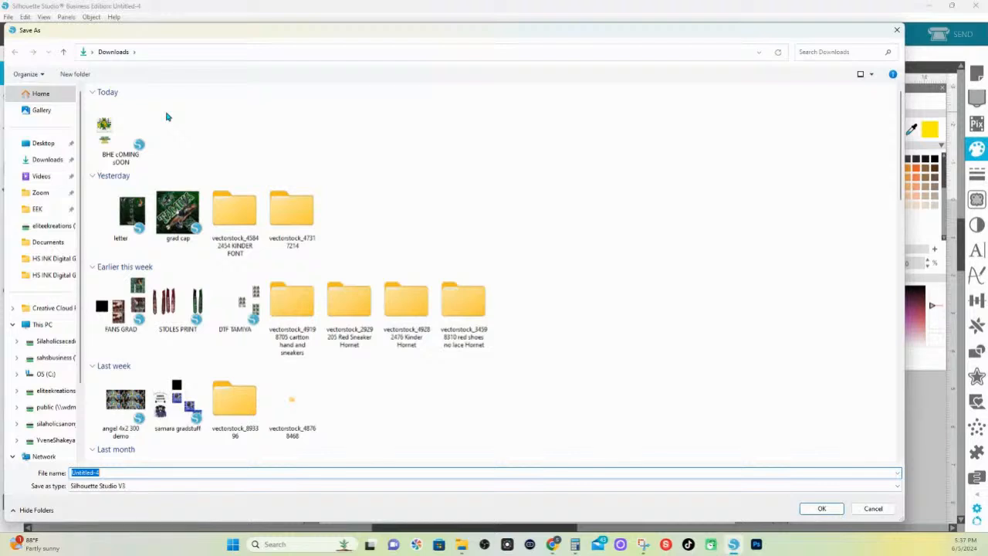
click(106, 487)
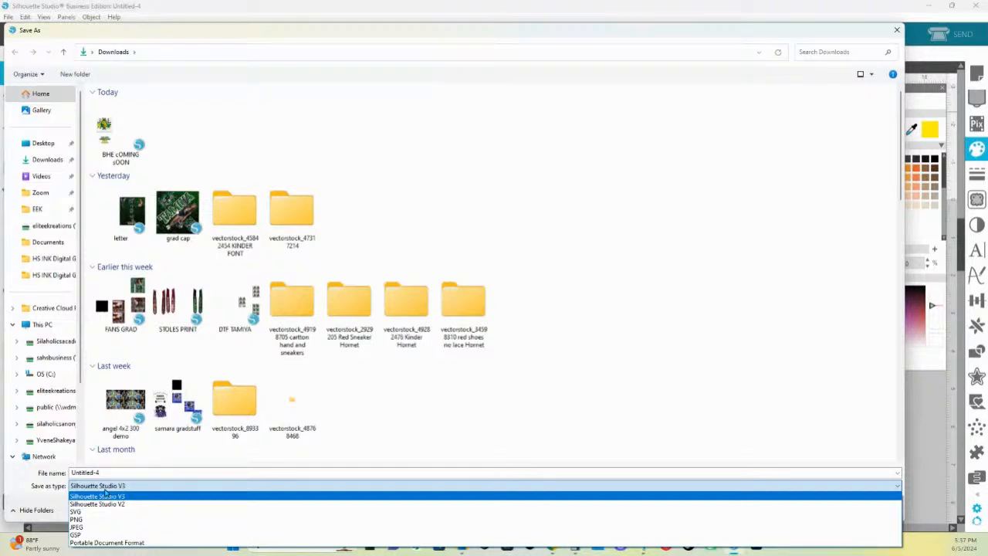
click(116, 544)
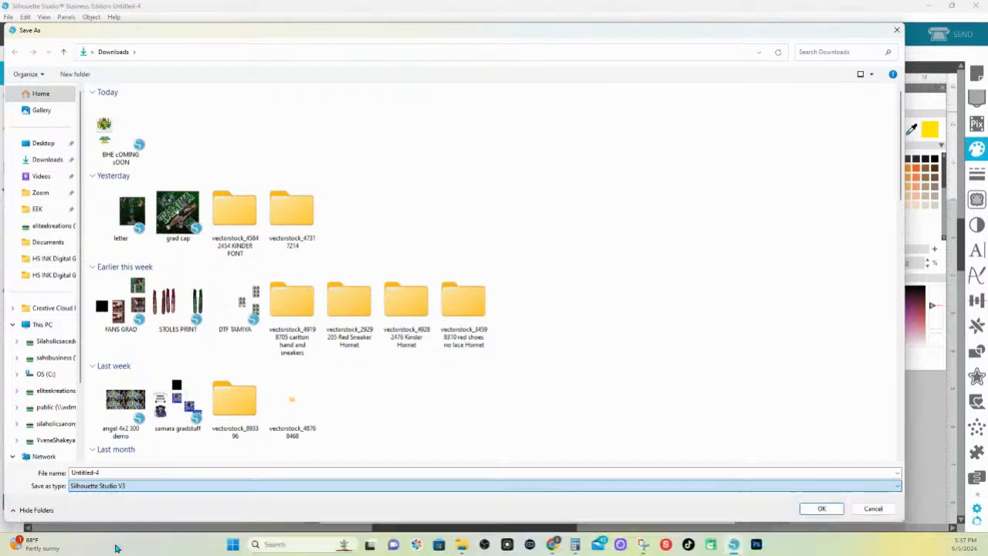
Name the PDF file "canva to sil contour live DELETE ME"
double_click(103, 473)
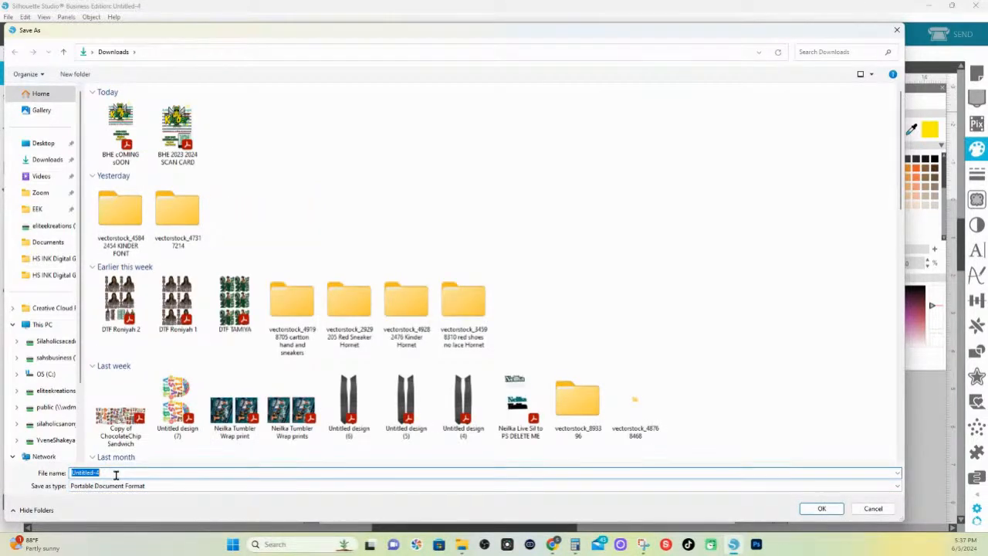
text(ca)
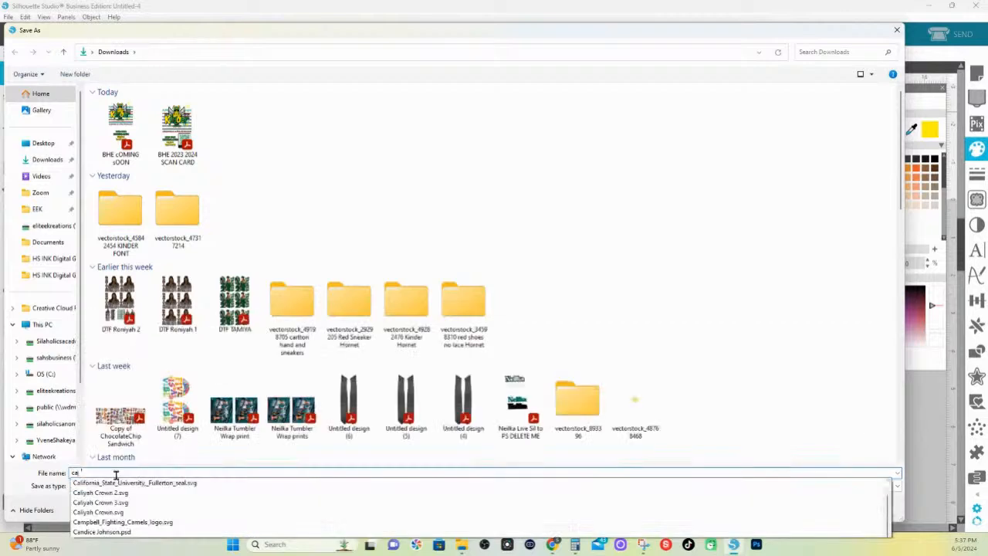
text(nva to)
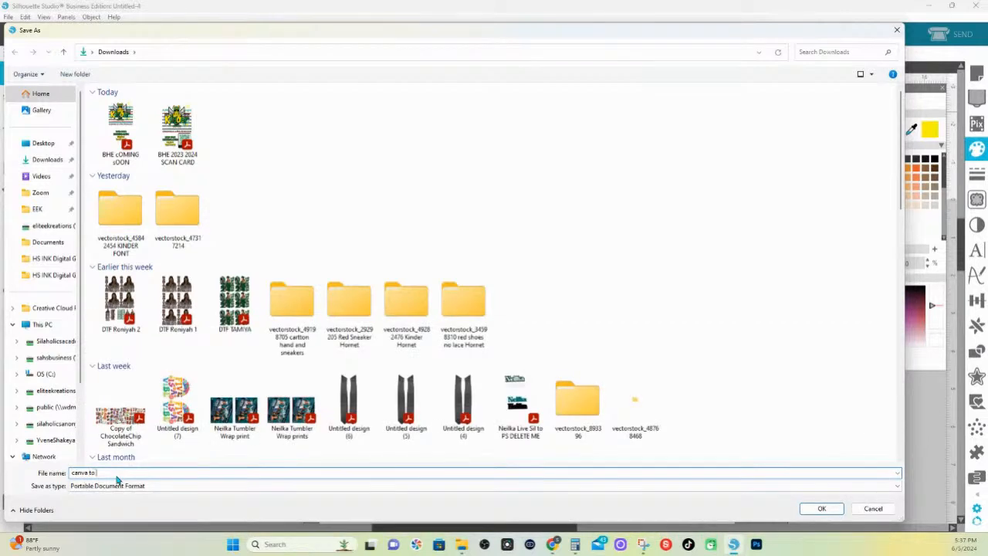
text( sil contly)
key(BackSpace)
text(our live DELETE ME)
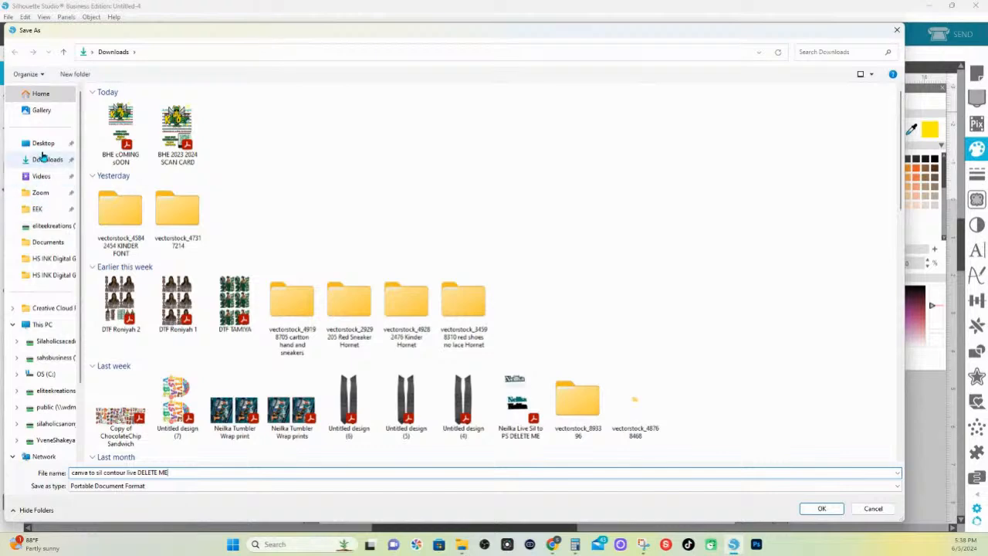
Choose the Documents folder as the destination and save the PDF there
click(91, 53)
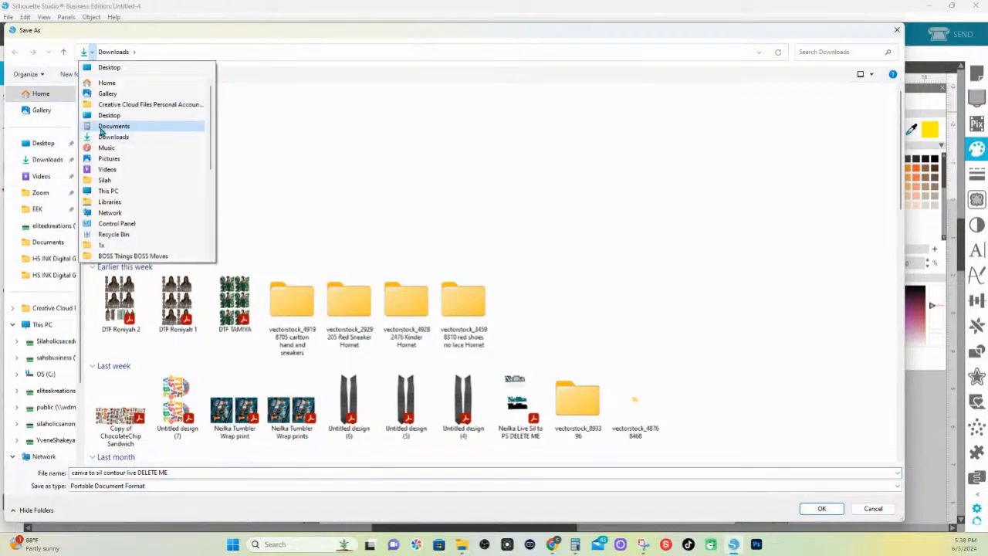
click(101, 128)
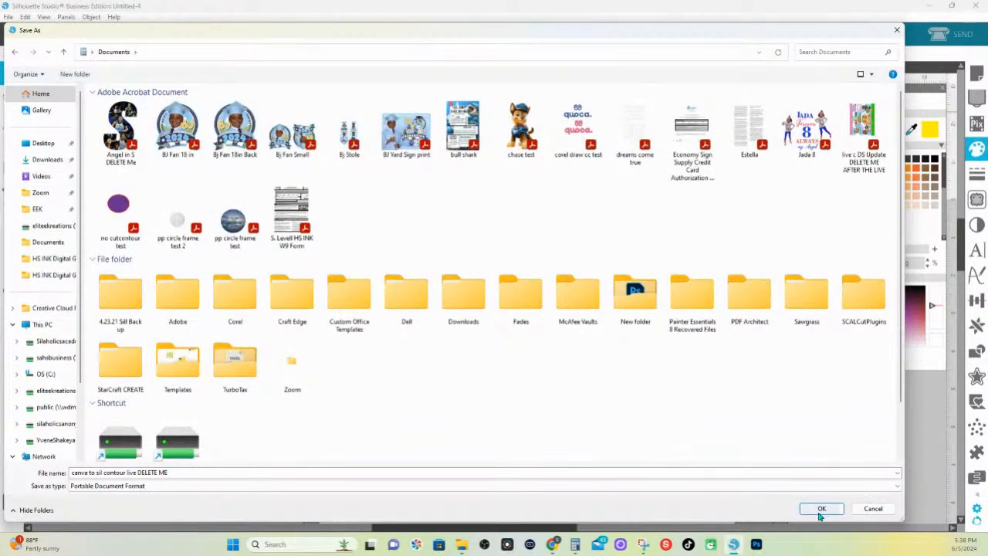
click(816, 508)
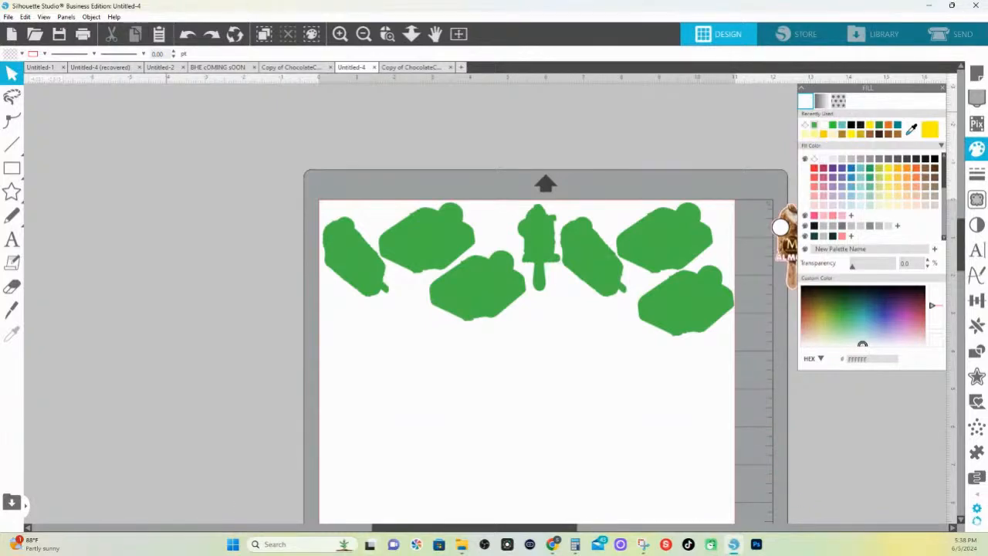
Launch Adobe Illustrator 2024 from the computer's list of installed apps
click(232, 544)
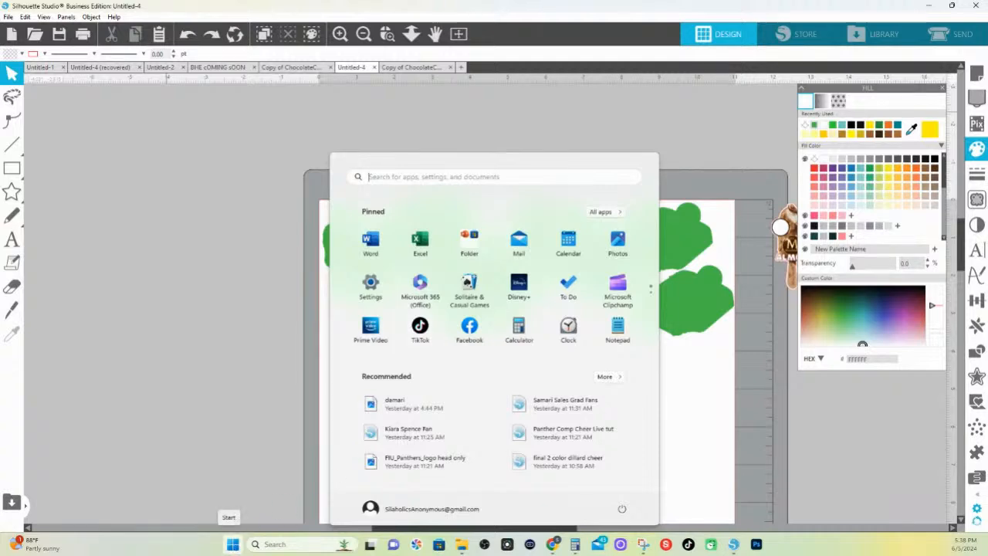
right_click(234, 544)
key(Escape)
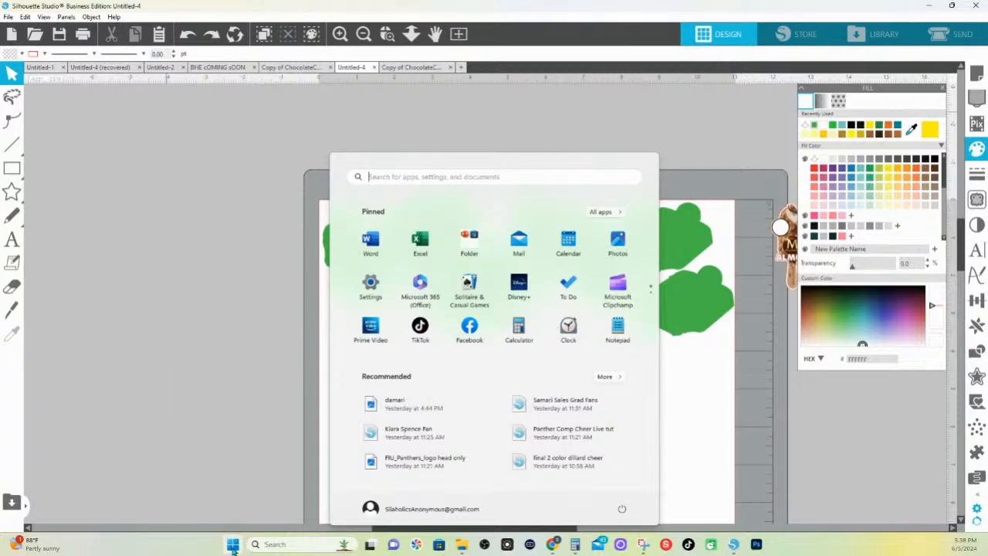
click(604, 212)
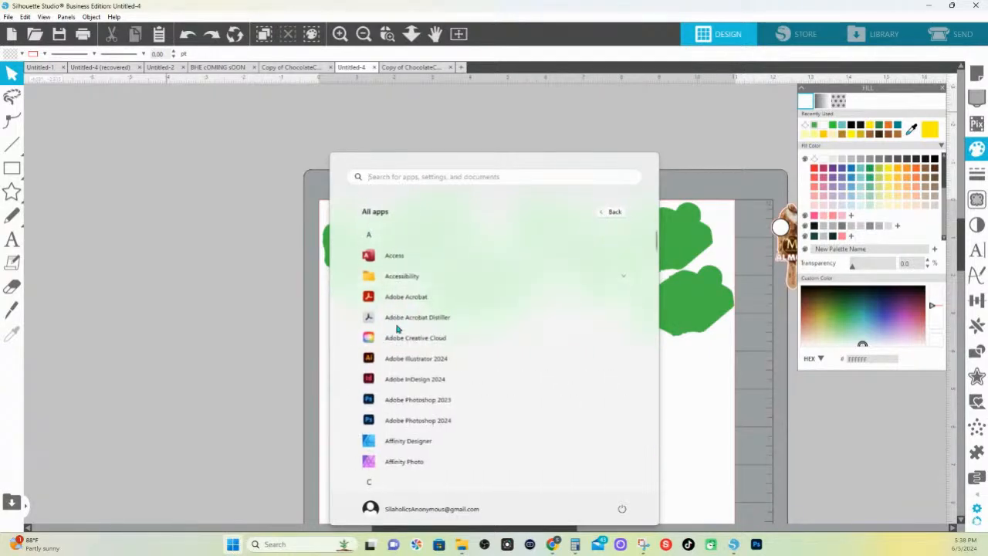
click(384, 365)
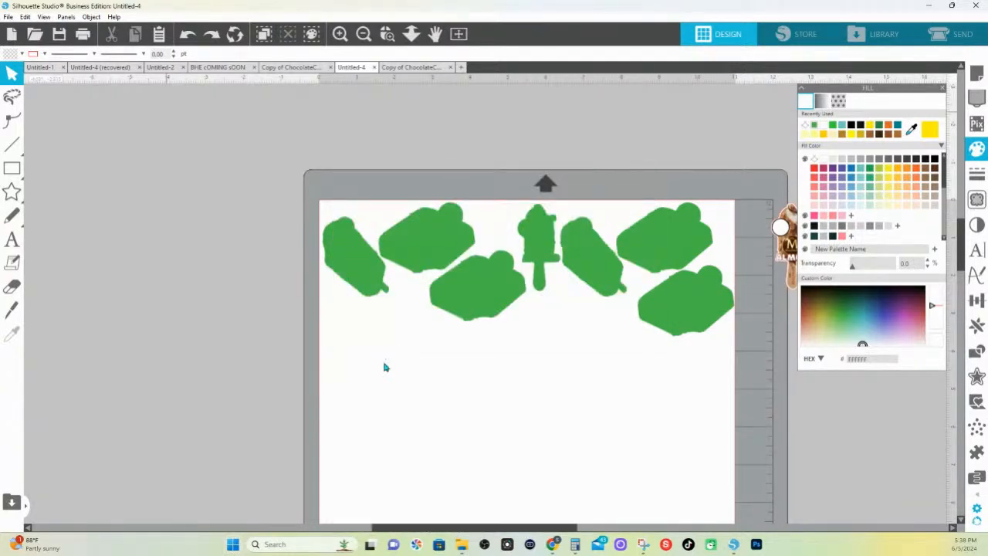
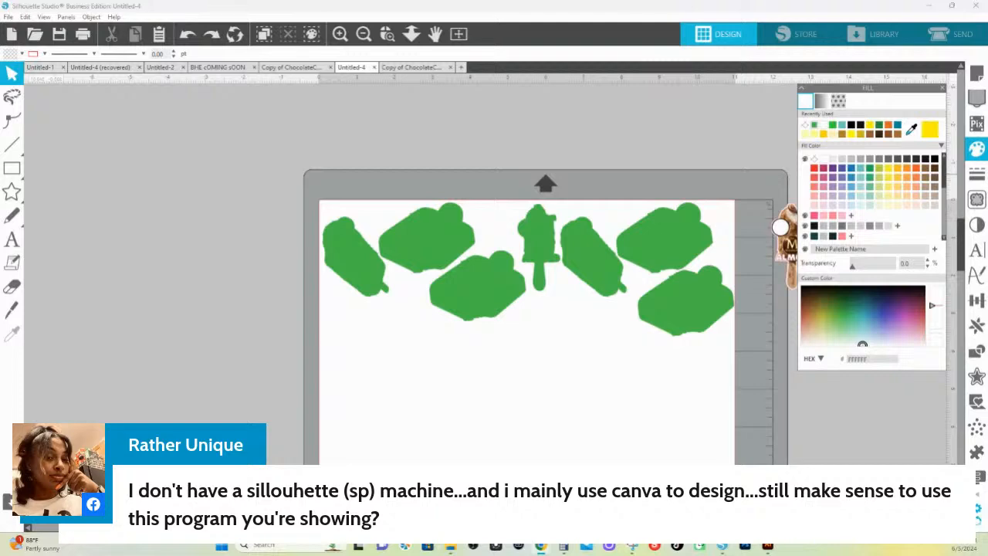
Switch to Adobe Illustrator and start opening a file from the Documents folder
mouse_move(768, 546)
drag(987, 91, 474, 66)
click(913, 65)
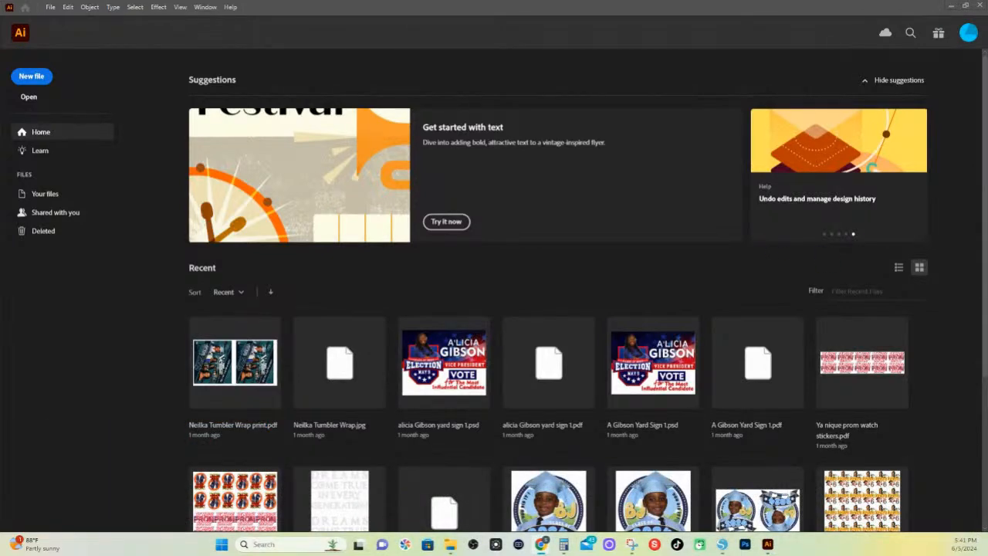
click(28, 97)
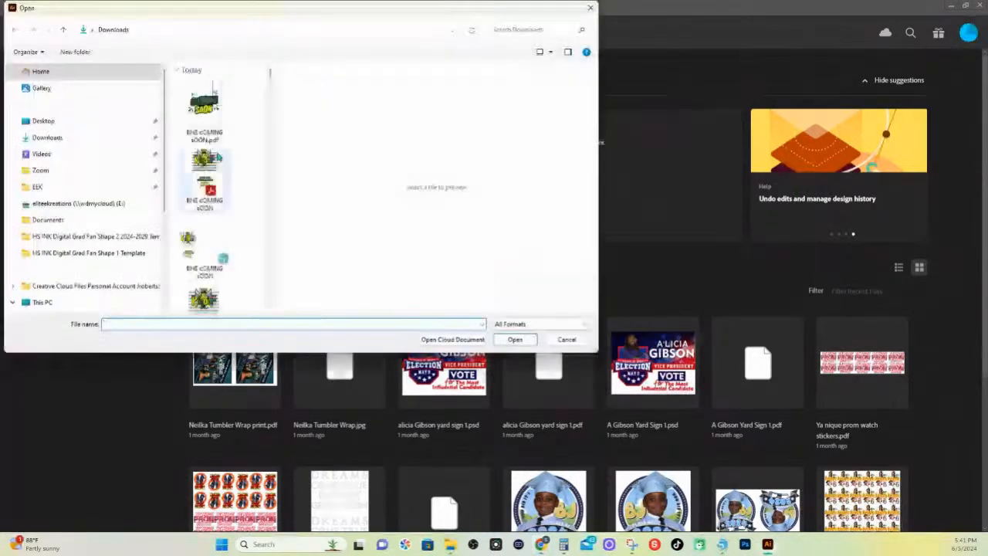
click(93, 31)
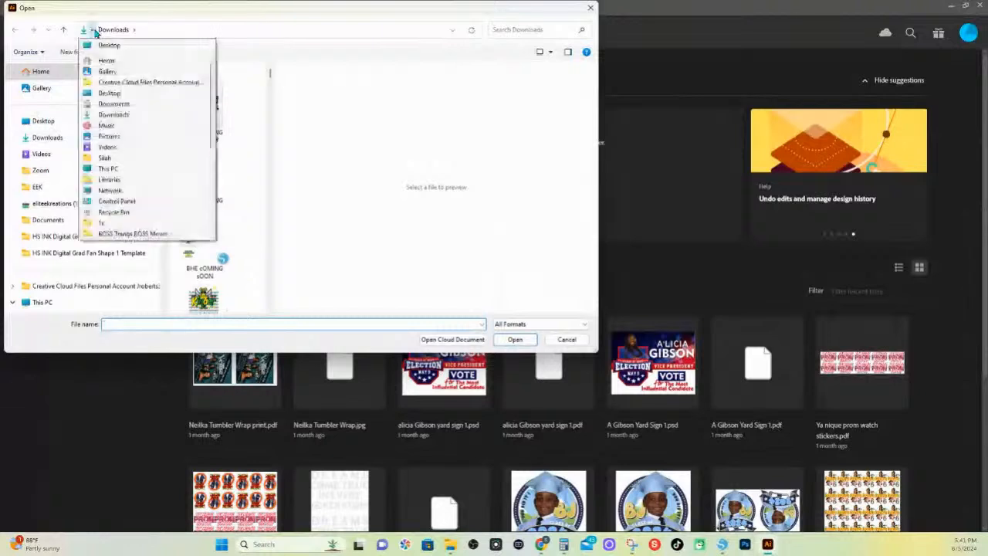
click(120, 102)
Look through the Documents folder for the exported "canva to sil contour live DELETE ME" PDF
scroll(234, 140, down, 5)
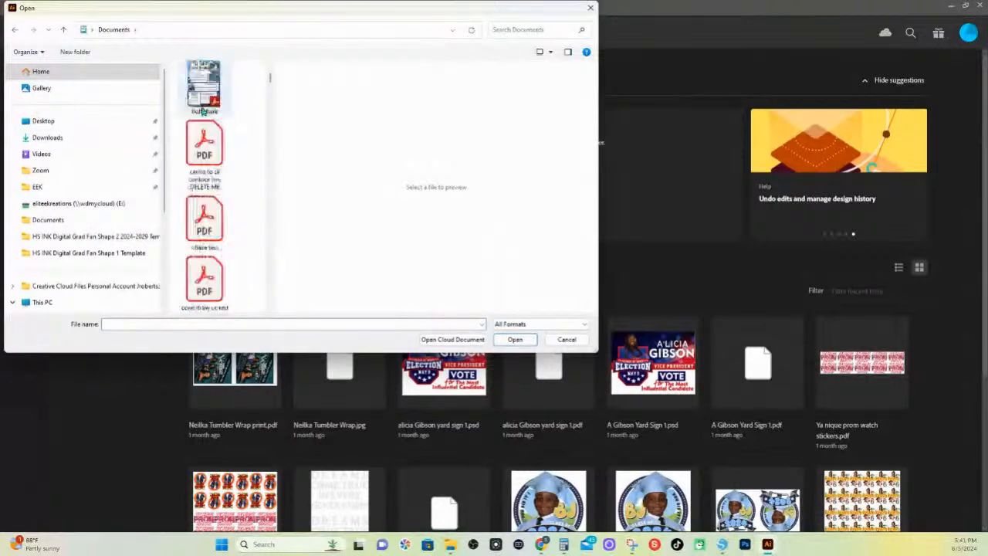
scroll(231, 140, up, 5)
scroll(228, 139, down, 2)
scroll(227, 139, down, 10)
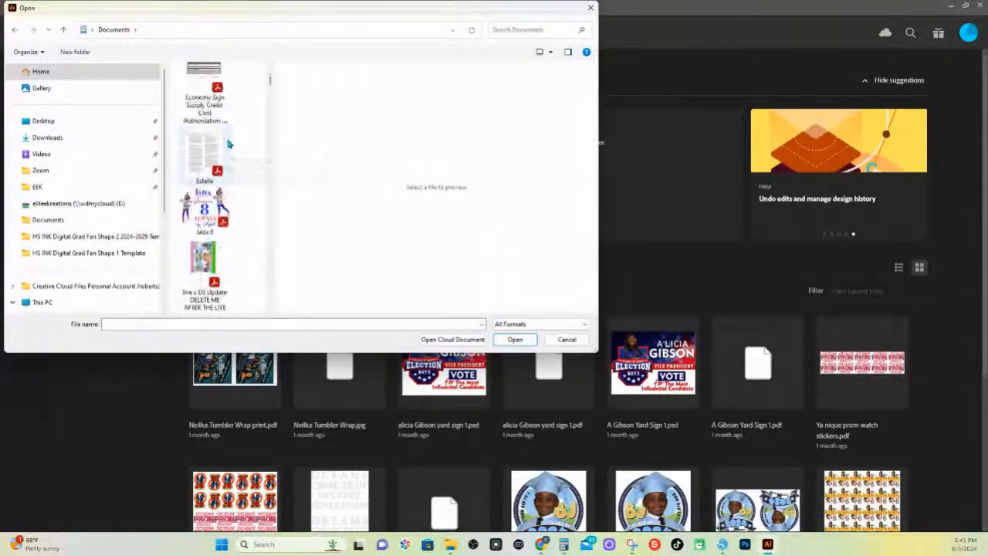
scroll(229, 144, down, 2)
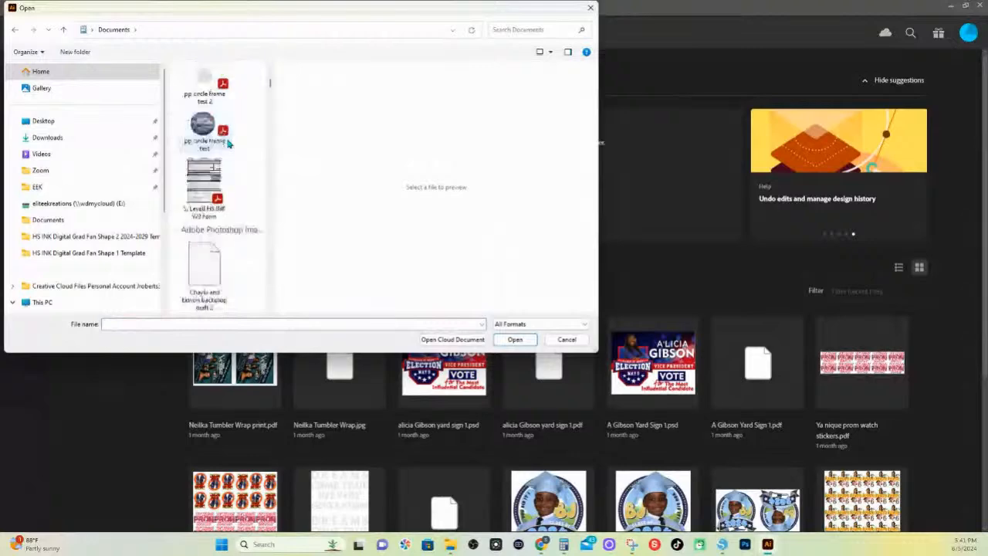
scroll(229, 142, down, 4)
scroll(228, 140, up, 8)
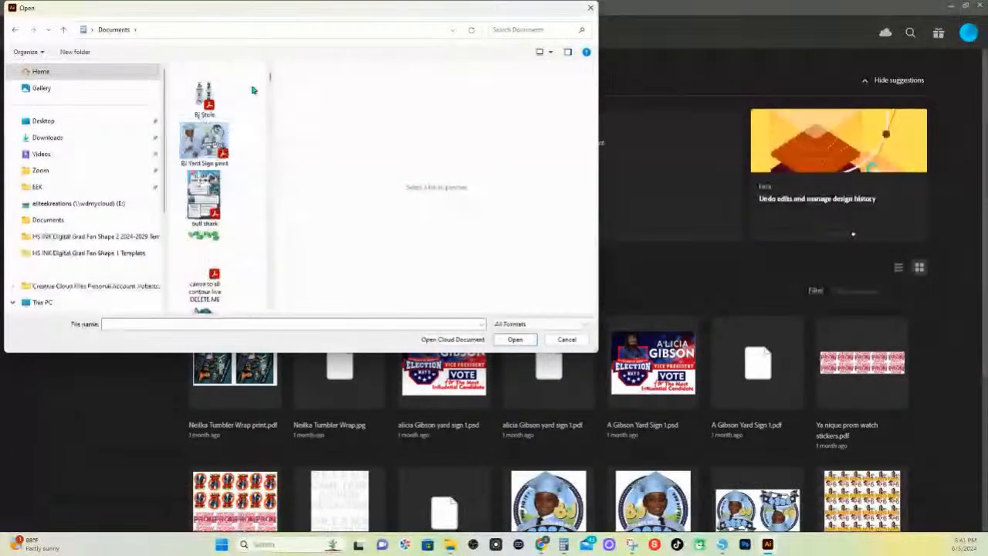
drag(270, 102, 528, 116)
scroll(327, 208, down, 5)
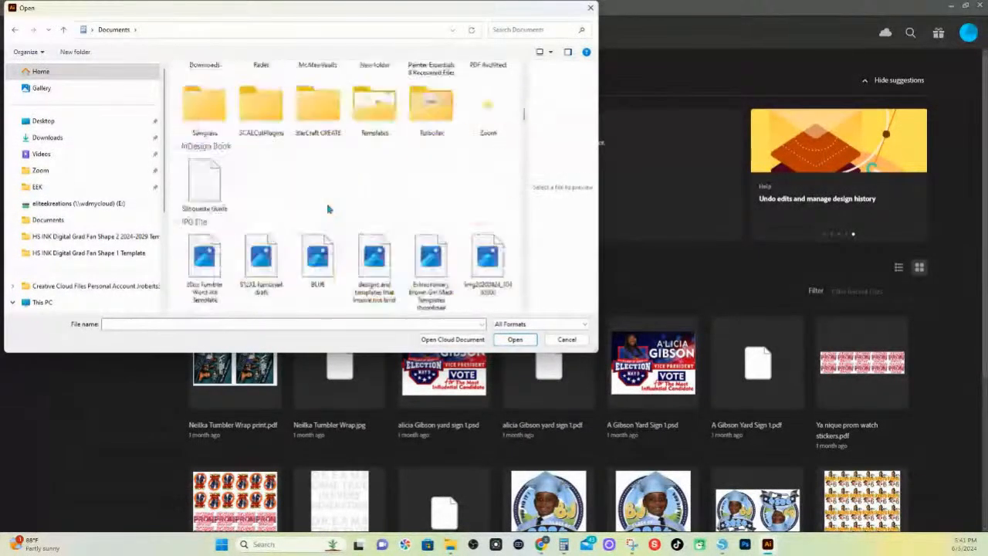
scroll(327, 208, up, 10)
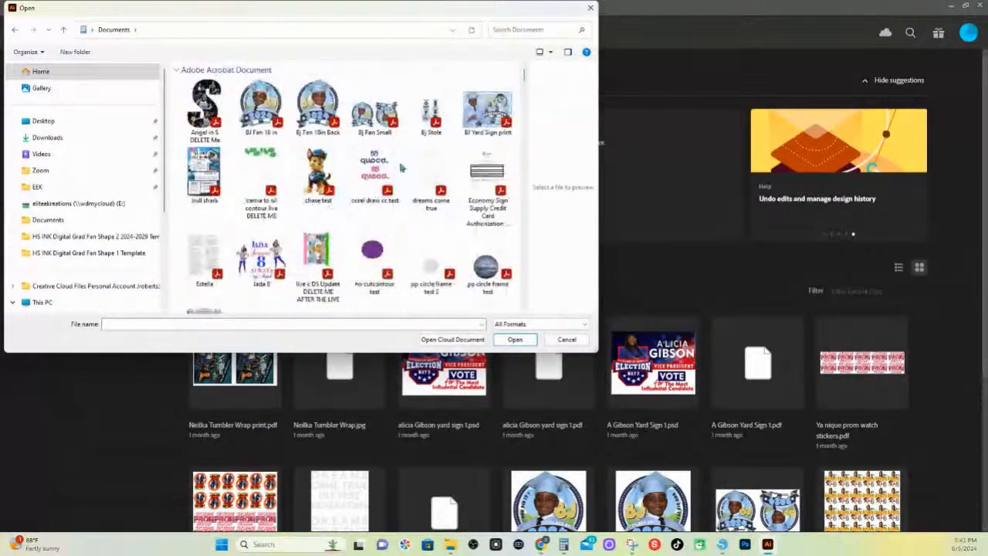
scroll(405, 248, down, 3)
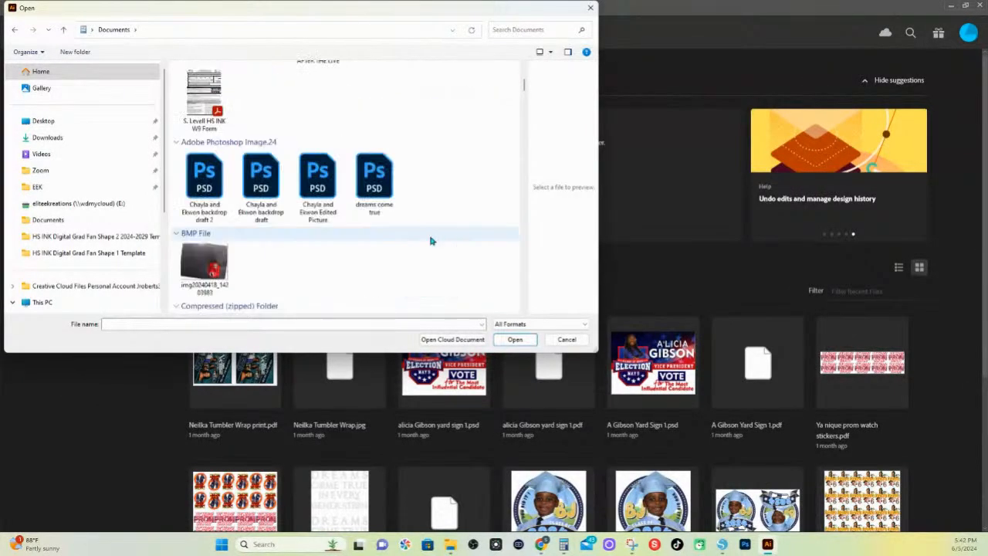
Open "canva to sil contour live DELETE ME" from the recent files on the Home location
click(41, 71)
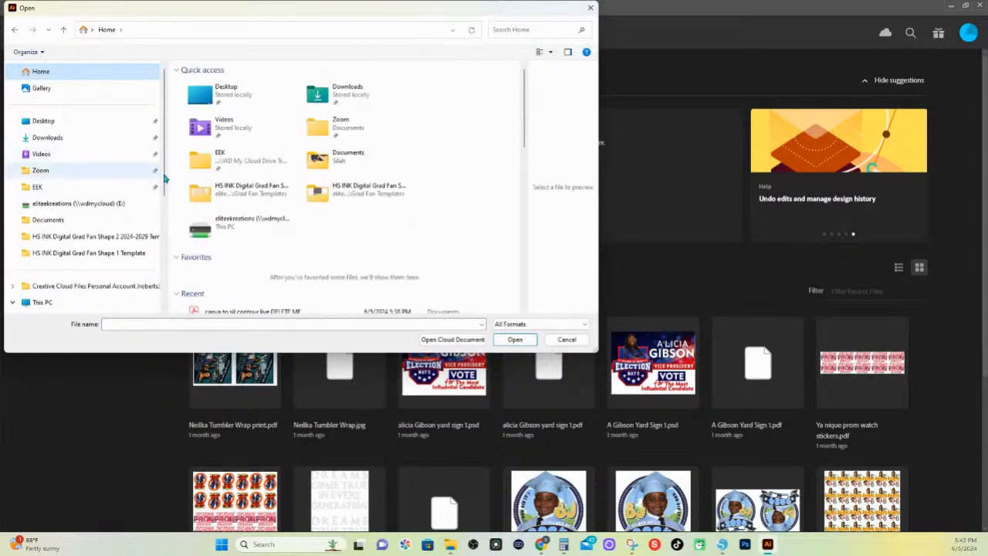
scroll(224, 254, down, 1)
double_click(241, 279)
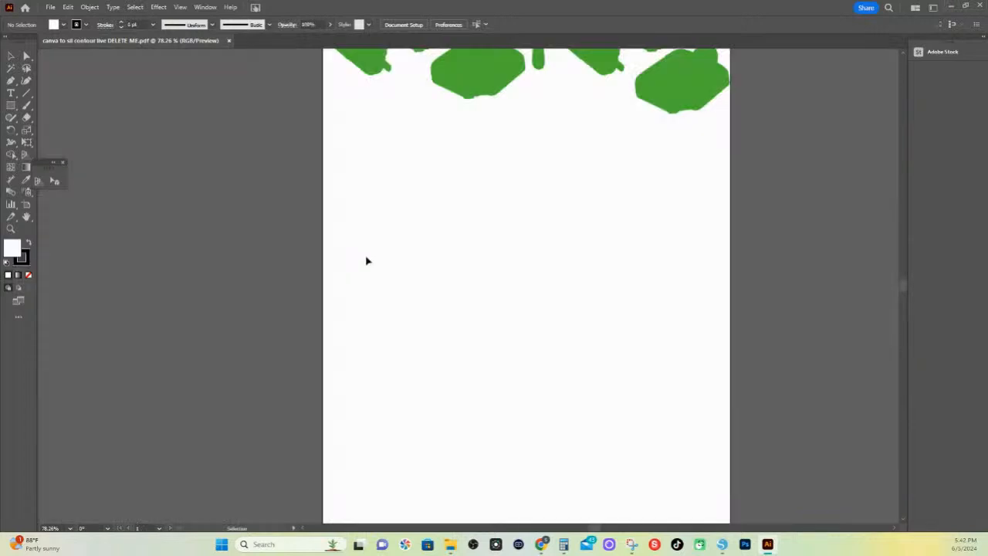
Fill the green compound path with the swatch from the user-defined Roland swatch library
scroll(430, 221, up, 5)
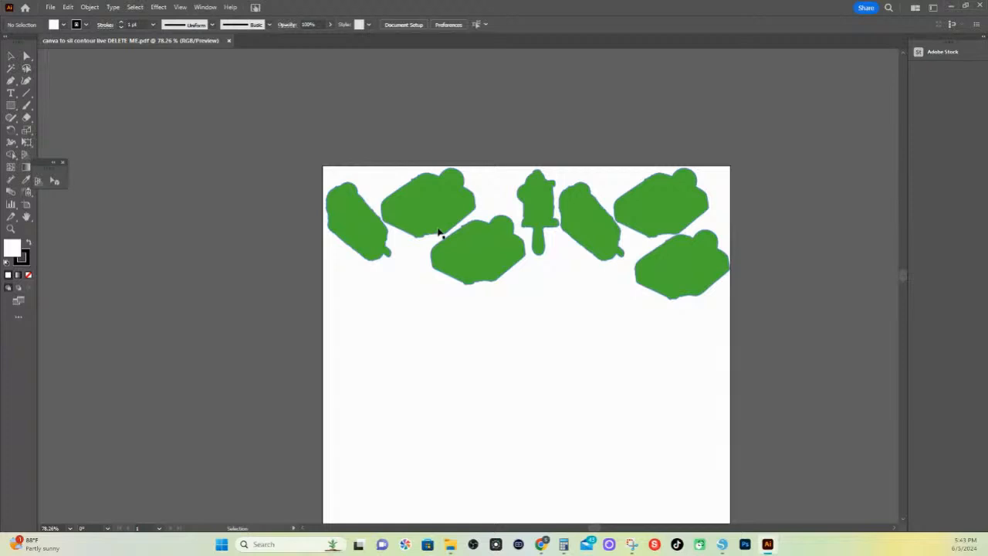
click(435, 219)
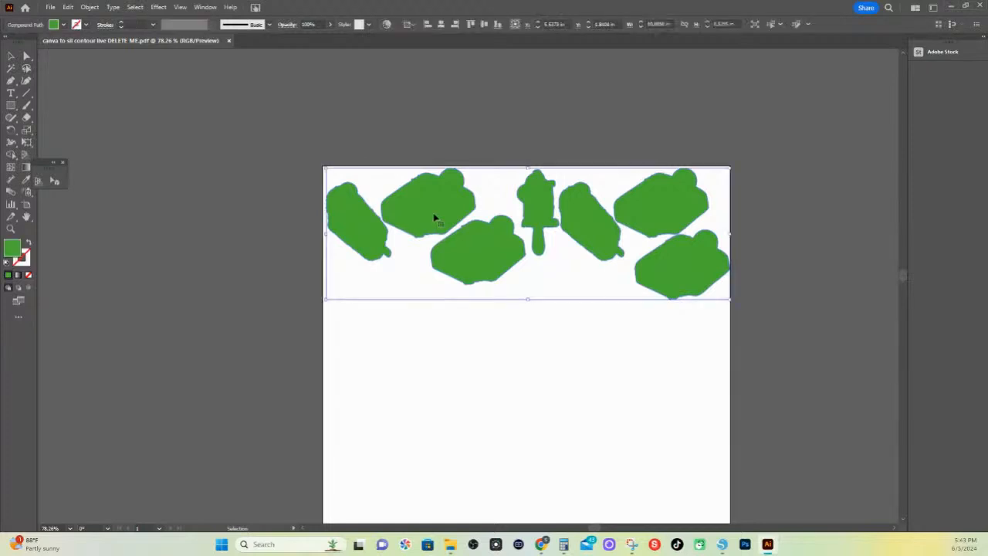
click(63, 27)
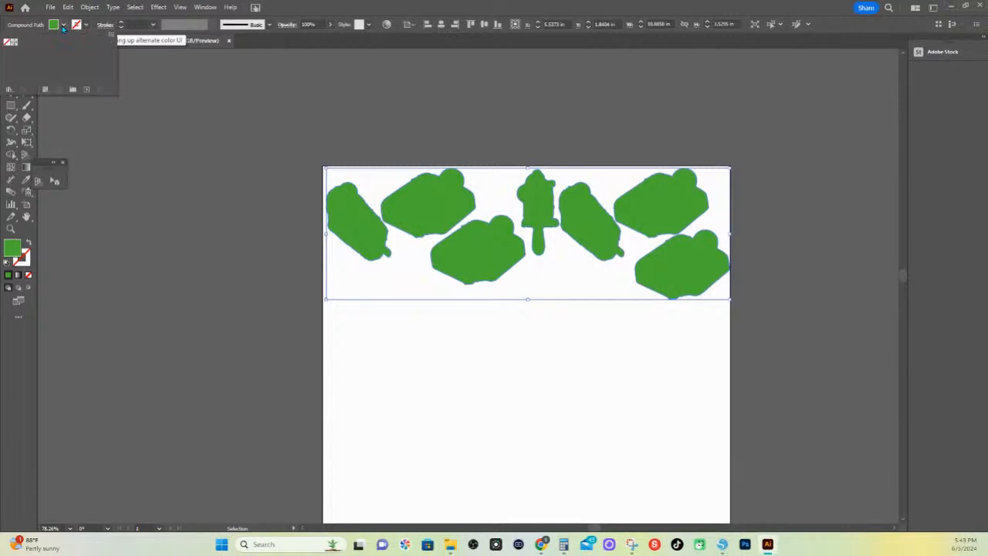
click(10, 89)
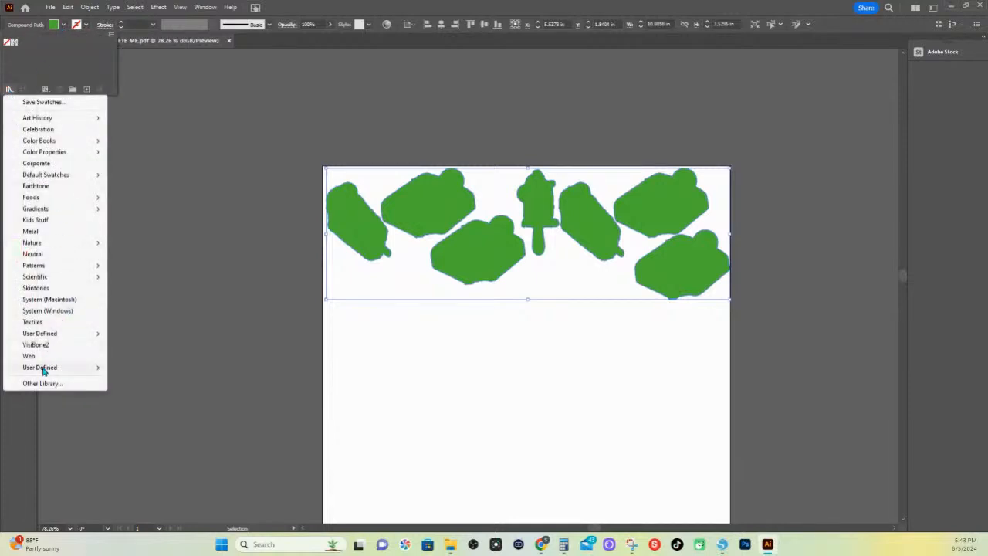
click(135, 369)
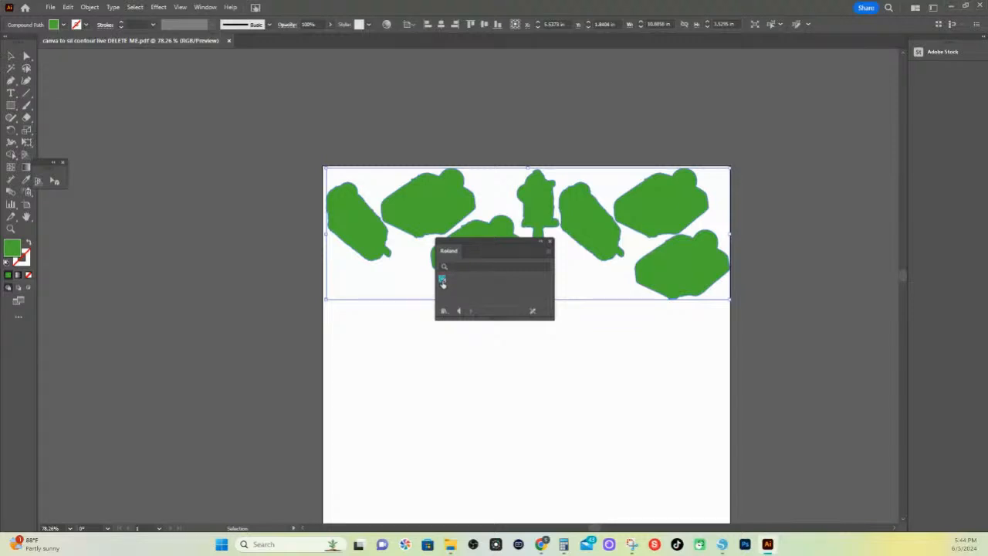
click(442, 281)
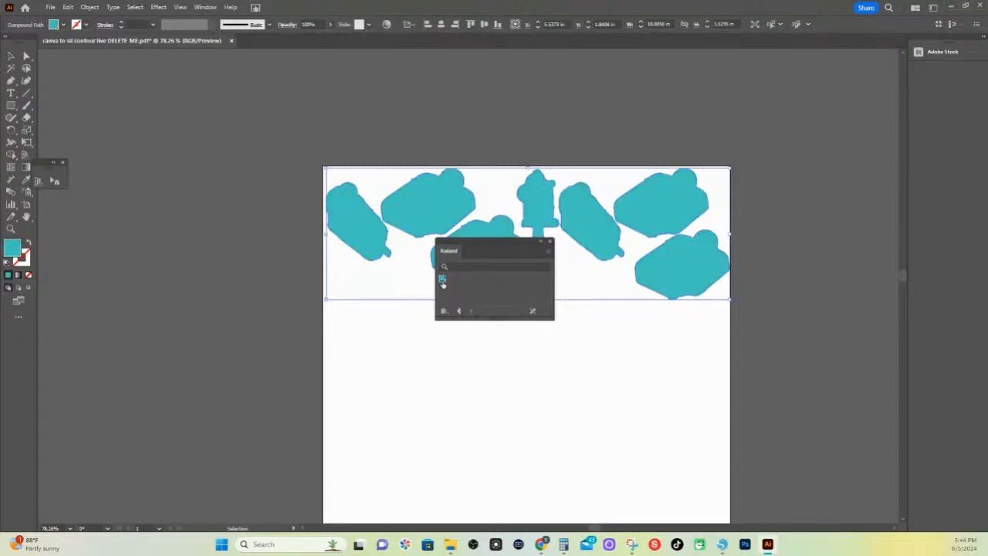
Swap the compound path's fill and stroke, deselect it, and inspect the outline around the Cookies & Cream bar closely
click(29, 244)
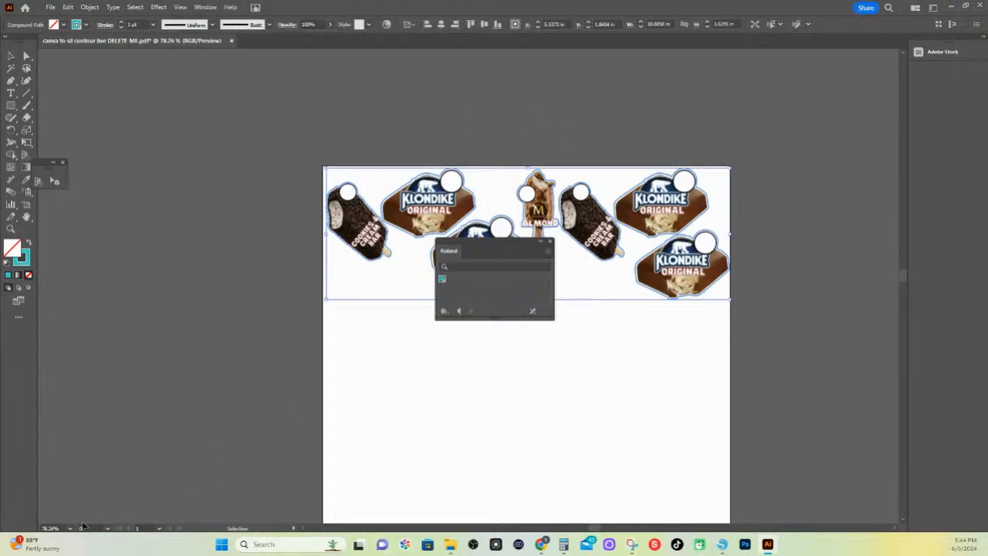
click(433, 102)
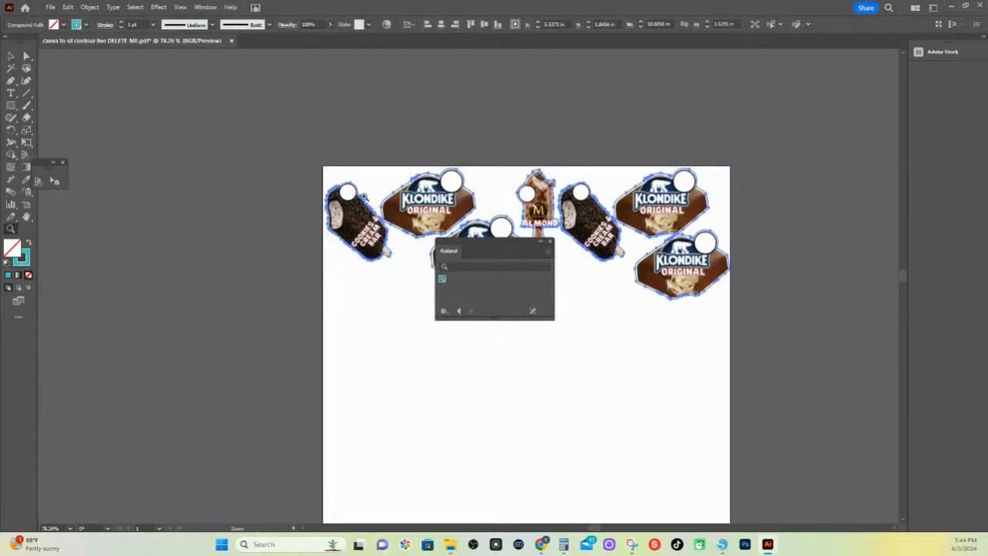
key(z)
drag(355, 193, 582, 288)
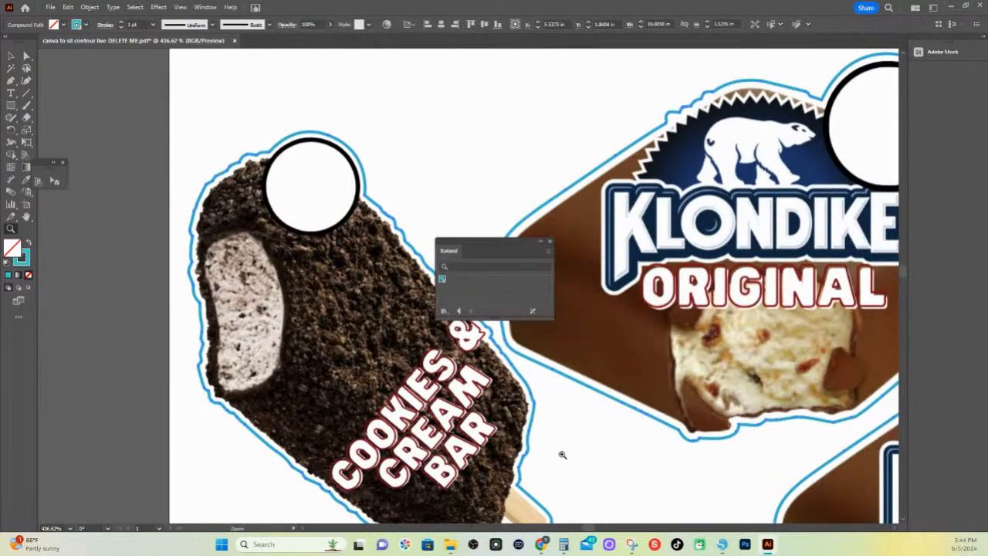
Look at the Canva ice cream design in the browser and the Copy of ChocolateChip Sandwich document in Silhouette Studio
mouse_move(545, 551)
mouse_move(541, 545)
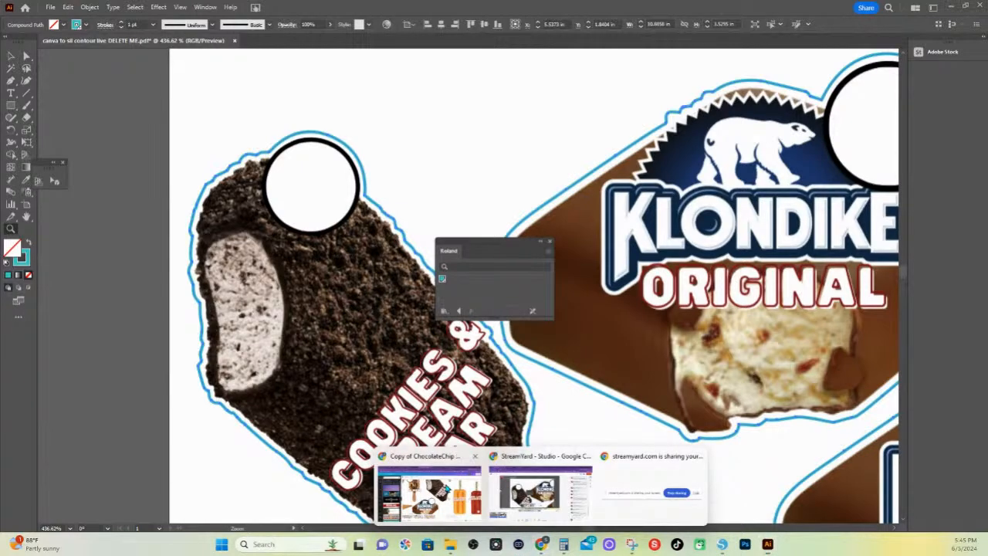
click(429, 487)
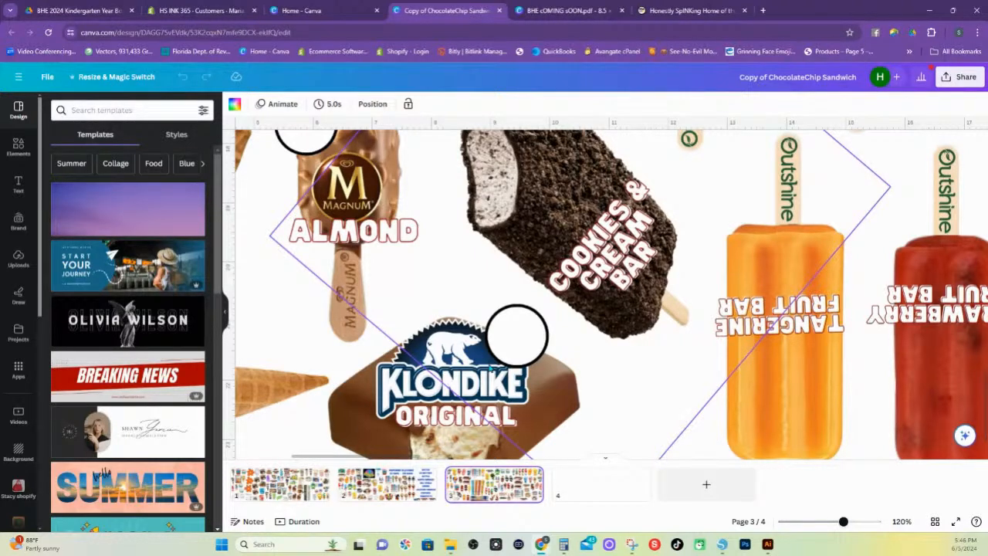
click(722, 544)
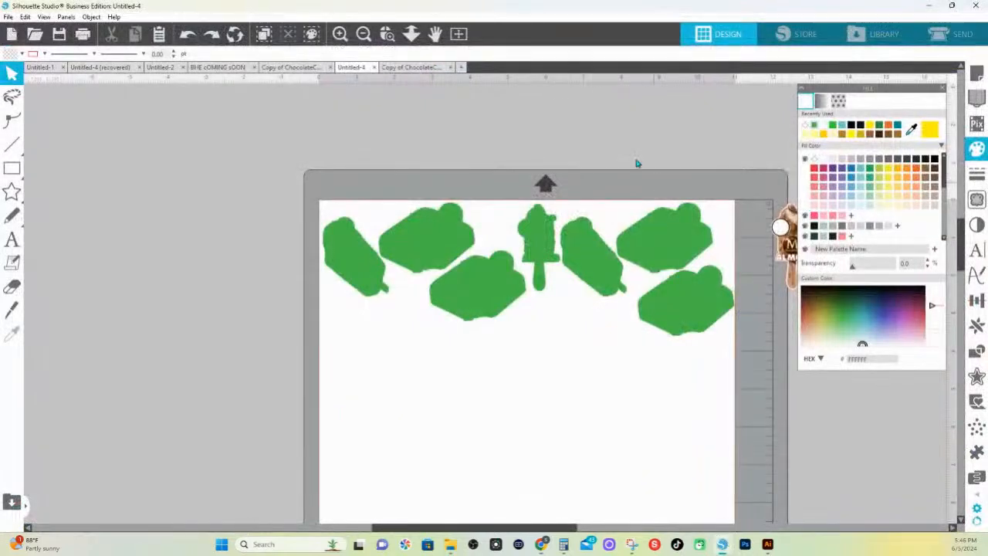
click(280, 68)
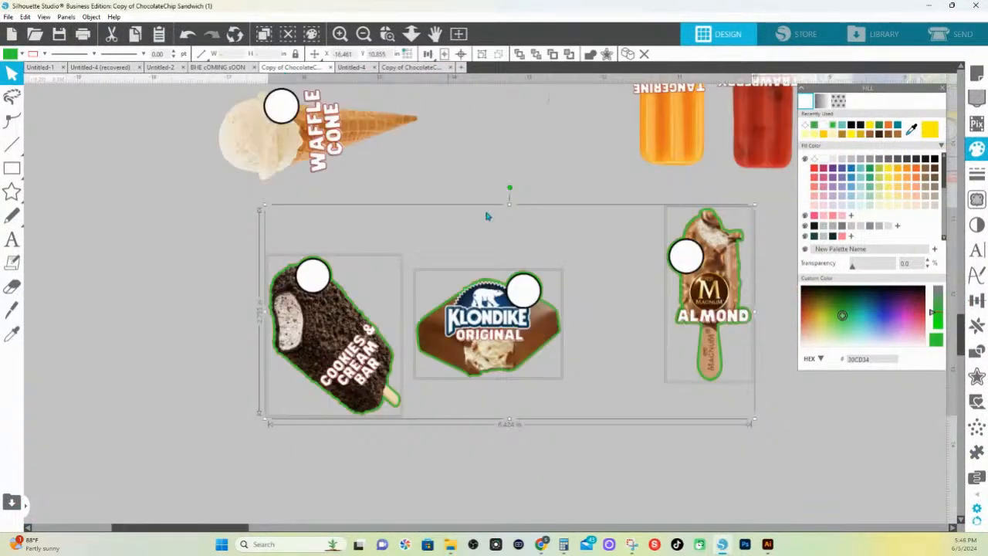
Set the line color of the large ice cream artwork containing the waffle bowl to red and examine its overall layout
scroll(486, 217, up, 5)
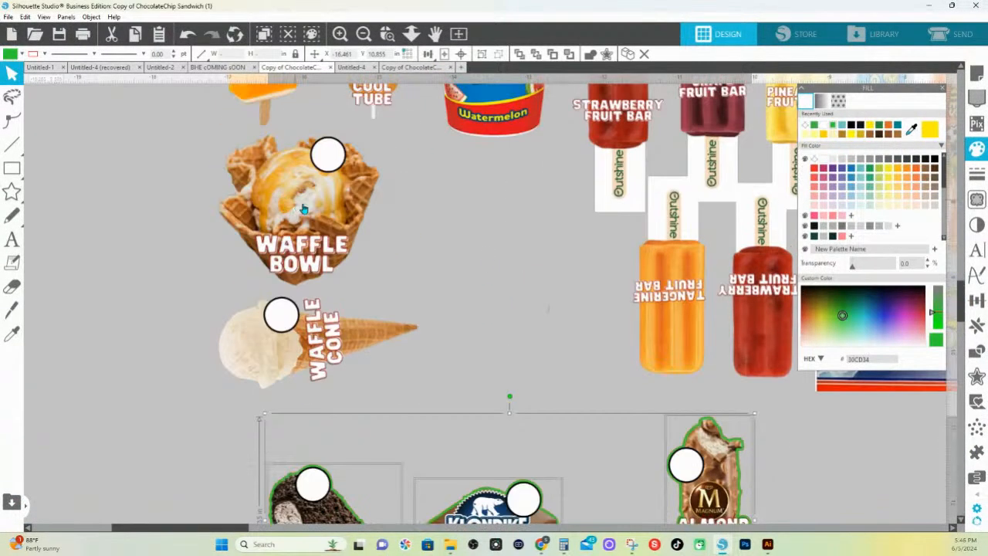
click(303, 209)
click(44, 54)
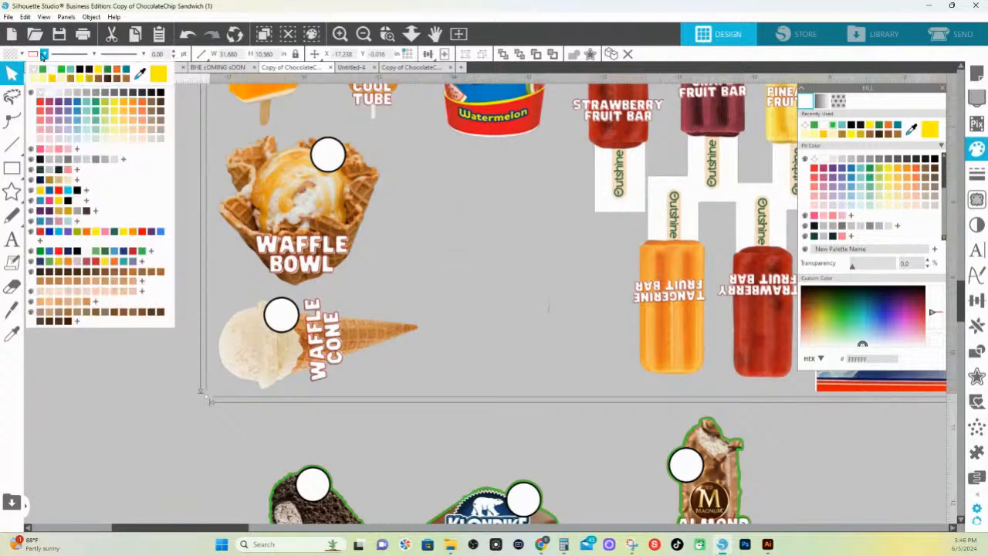
click(44, 106)
scroll(389, 334, up, 1)
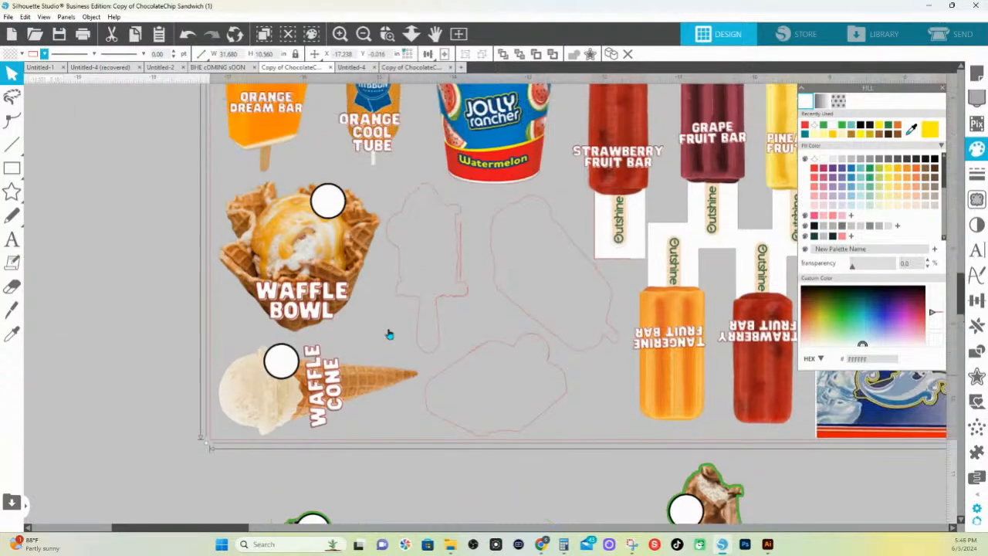
scroll(390, 334, up, 3)
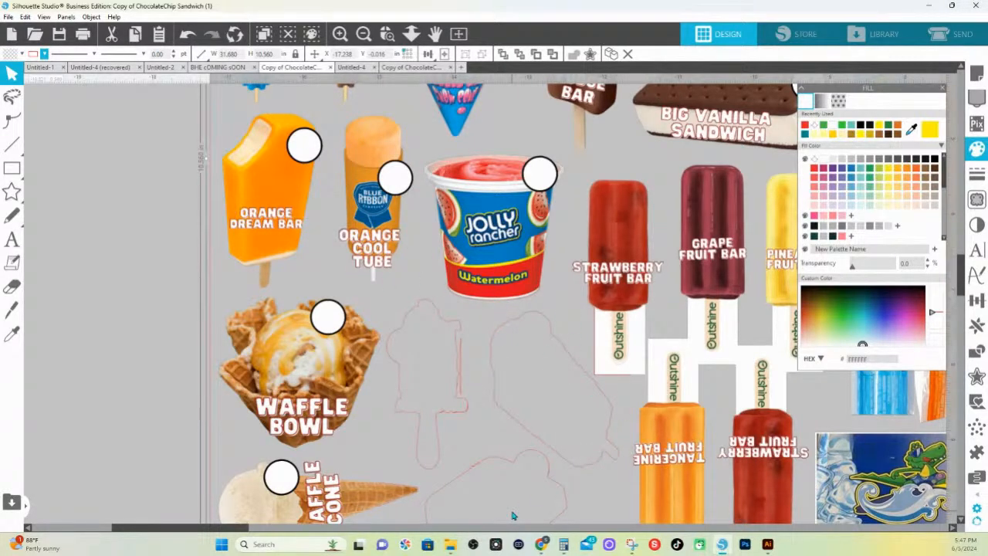
click(411, 33)
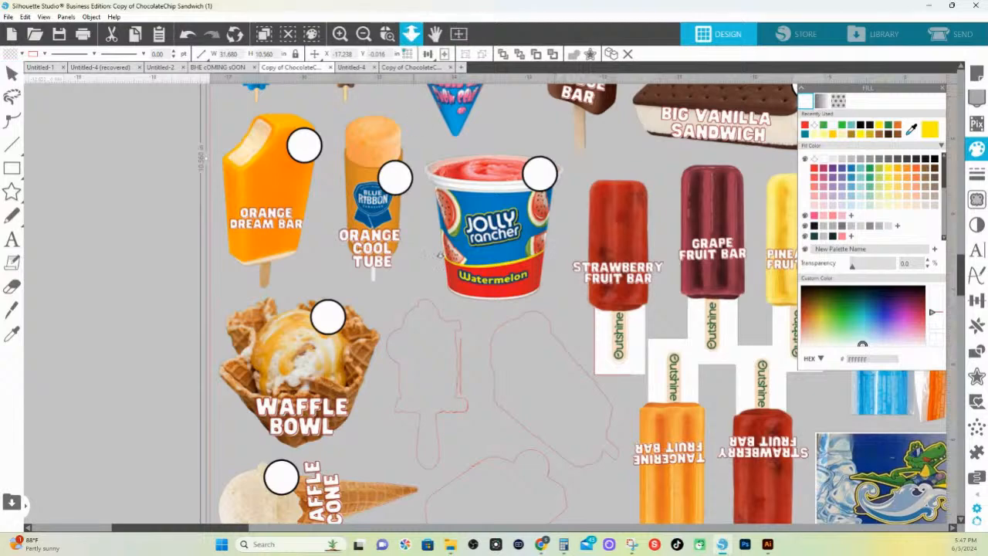
drag(444, 318, 419, 136)
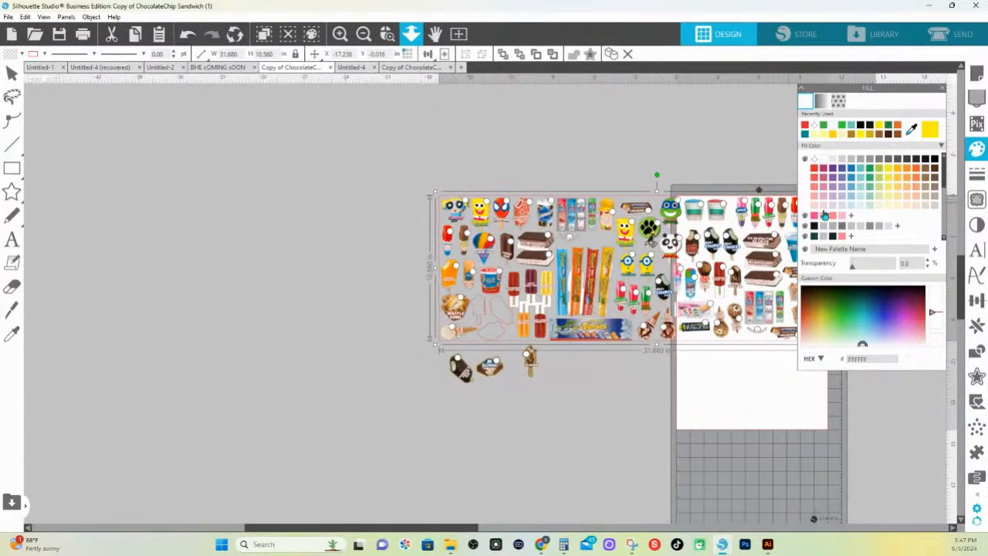
key(Escape)
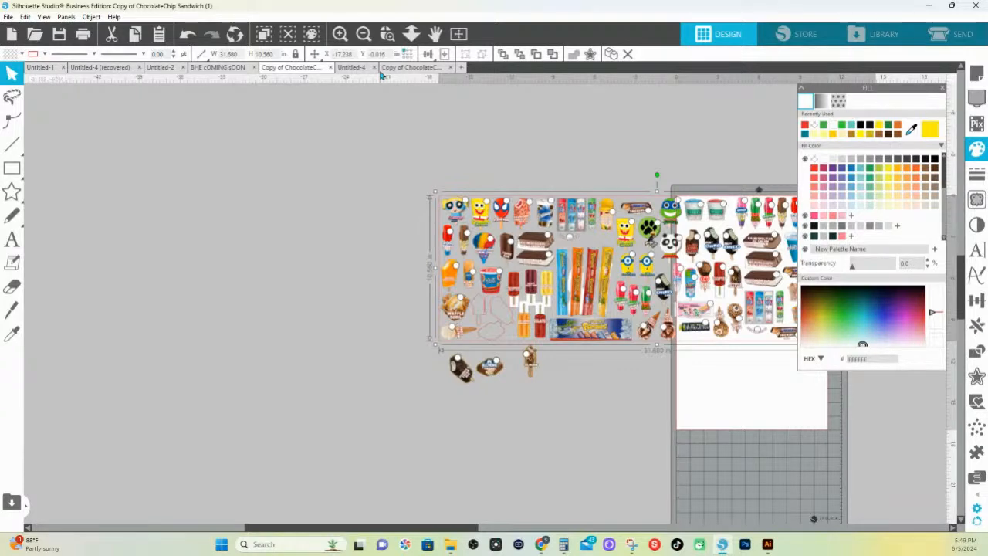
Switch to the Canva design in the browser and examine the Klondike Original artwork on page 3
mouse_move(540, 545)
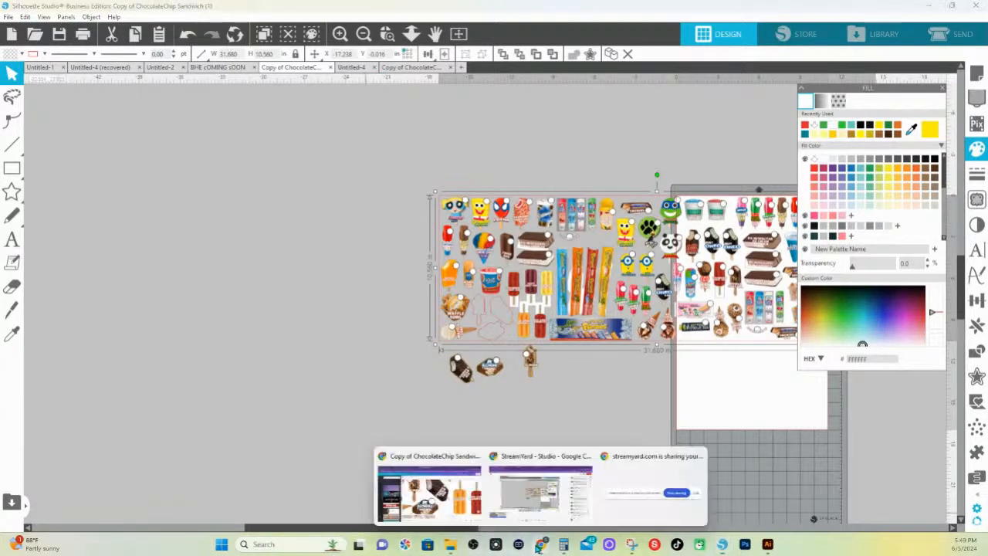
click(448, 495)
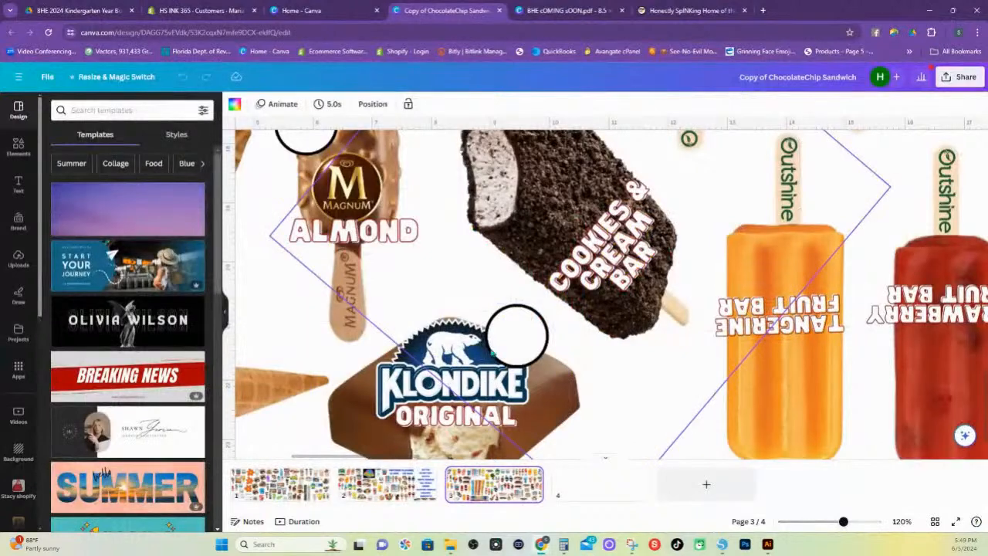
scroll(491, 352, down, 2)
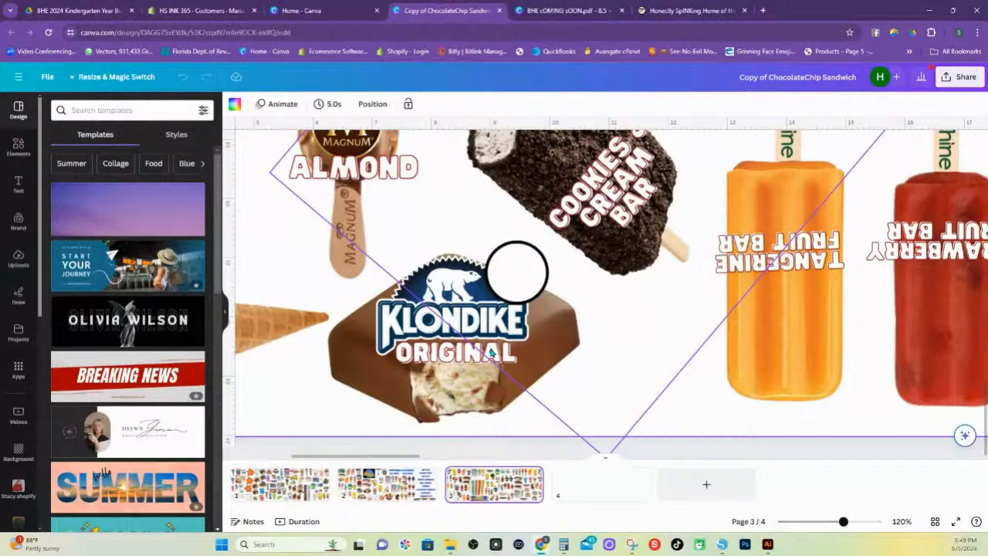
Open page 2 of the Copy of ChocolateChip Sandwich design and select the SpongeBob SquarePants popsicle group
scroll(491, 352, up, 1)
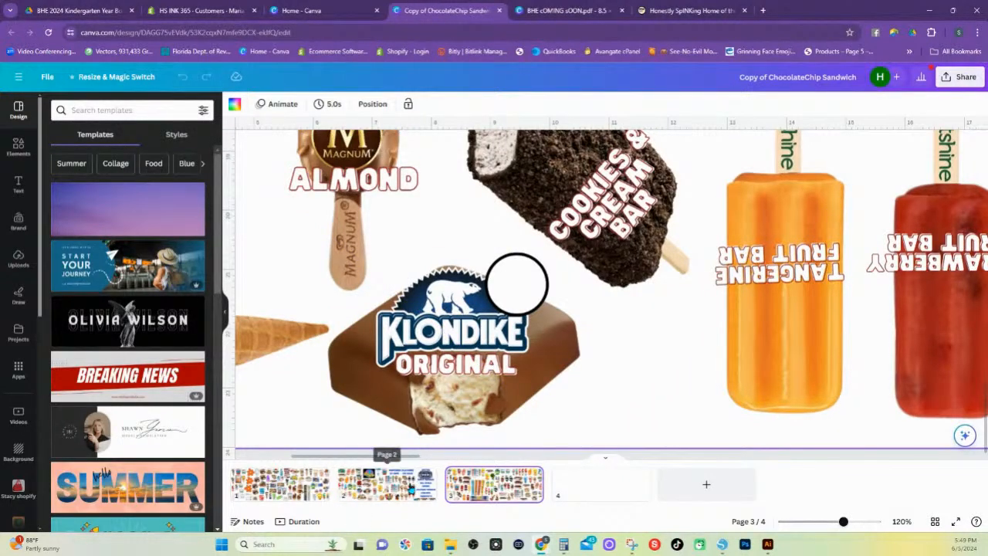
click(390, 488)
scroll(552, 424, up, 4)
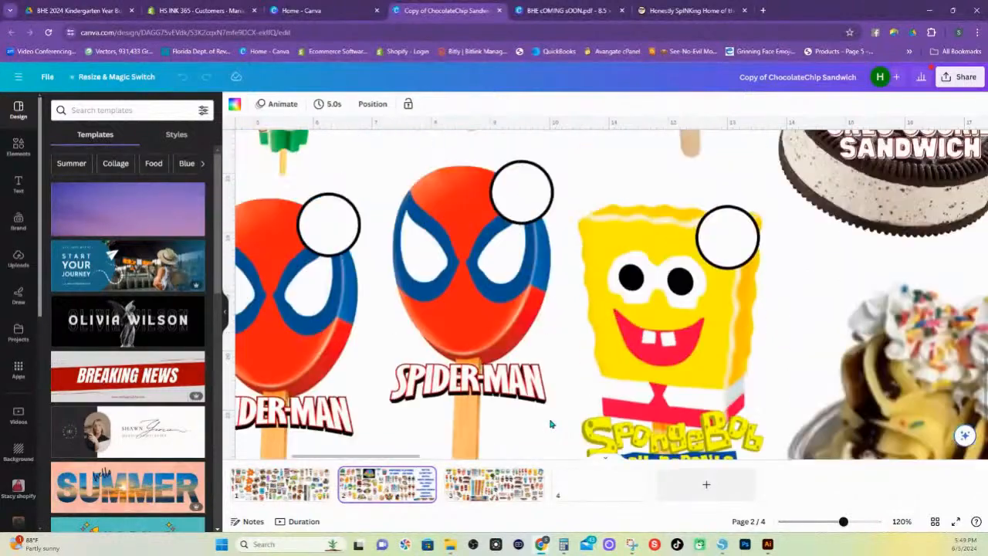
scroll(551, 424, down, 3)
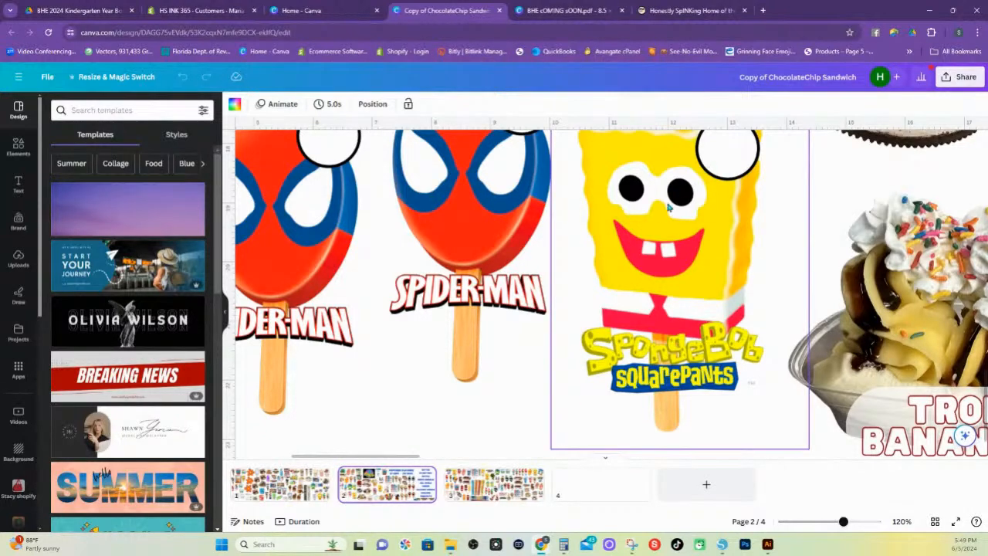
scroll(670, 210, up, 2)
click(689, 288)
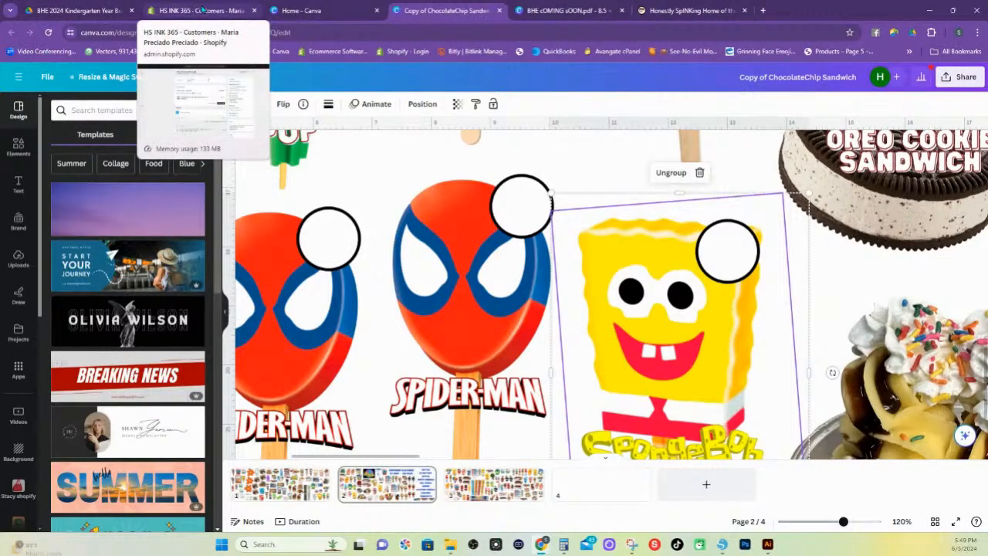
Create a new custom-size design in inches from the Canva home page, using the recent 12 × 12 in size
click(312, 12)
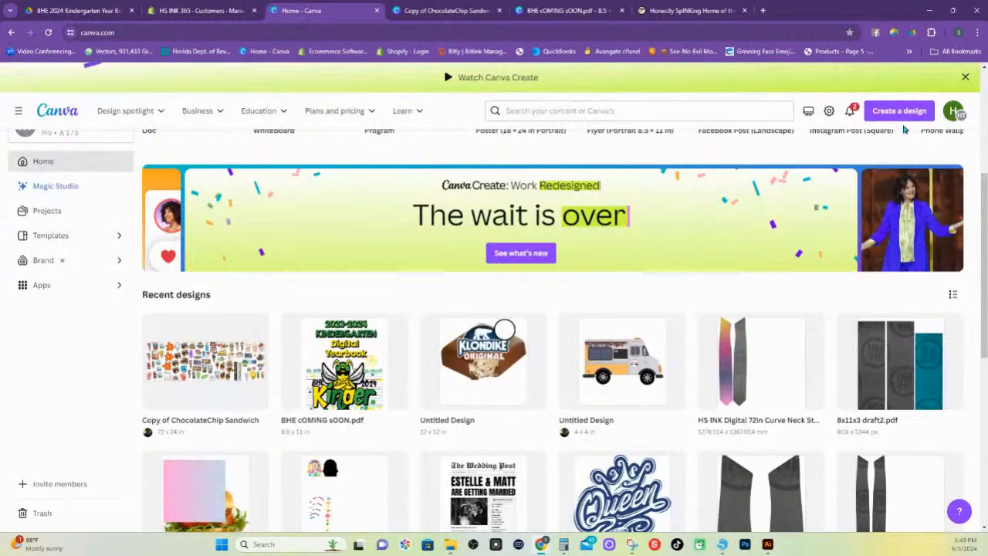
click(895, 112)
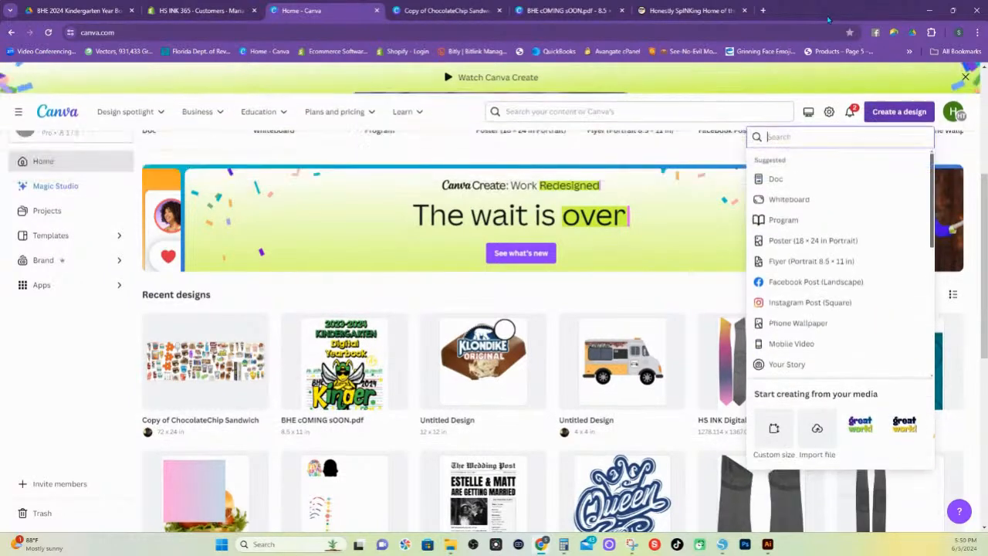
scroll(820, 256, down, 1)
scroll(820, 256, down, 5)
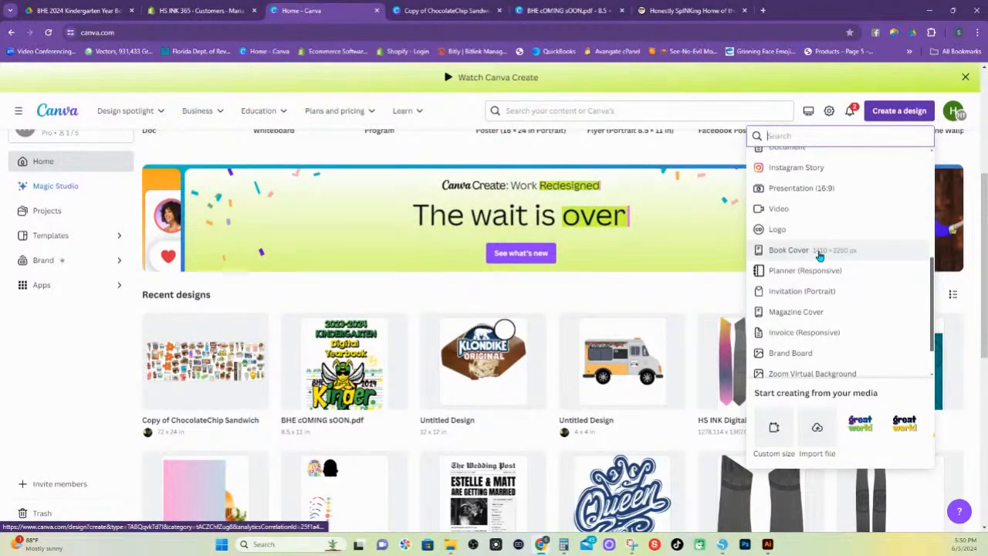
scroll(820, 256, down, 1)
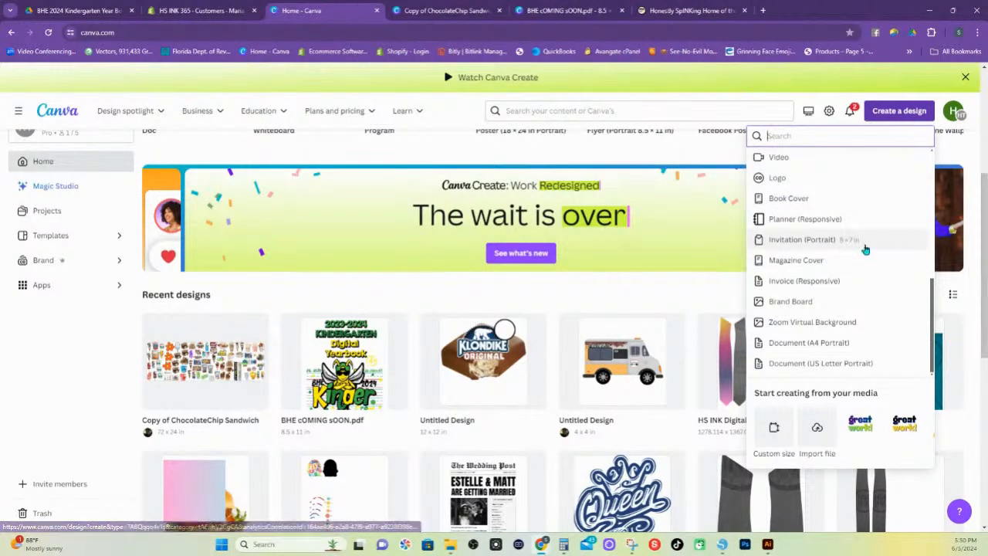
click(774, 426)
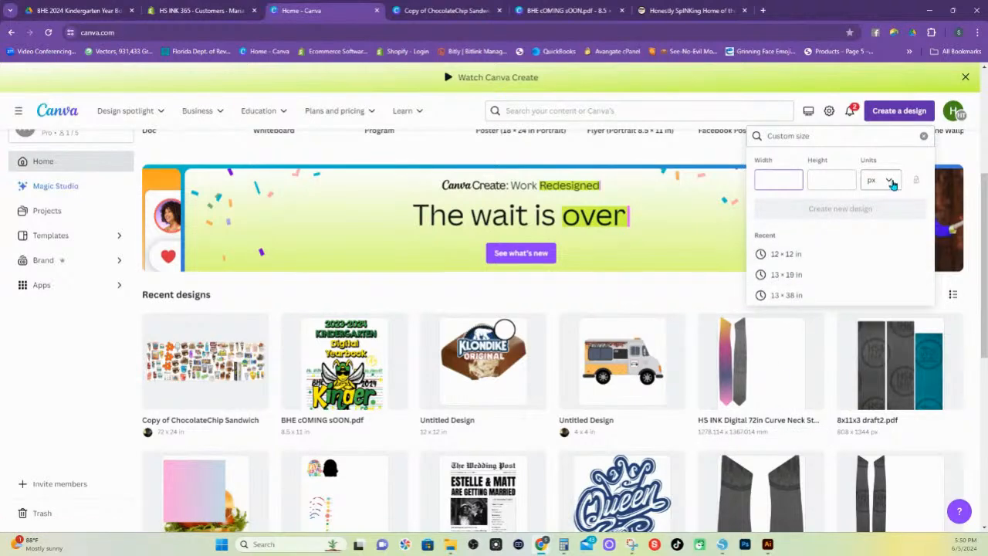
click(888, 183)
click(842, 237)
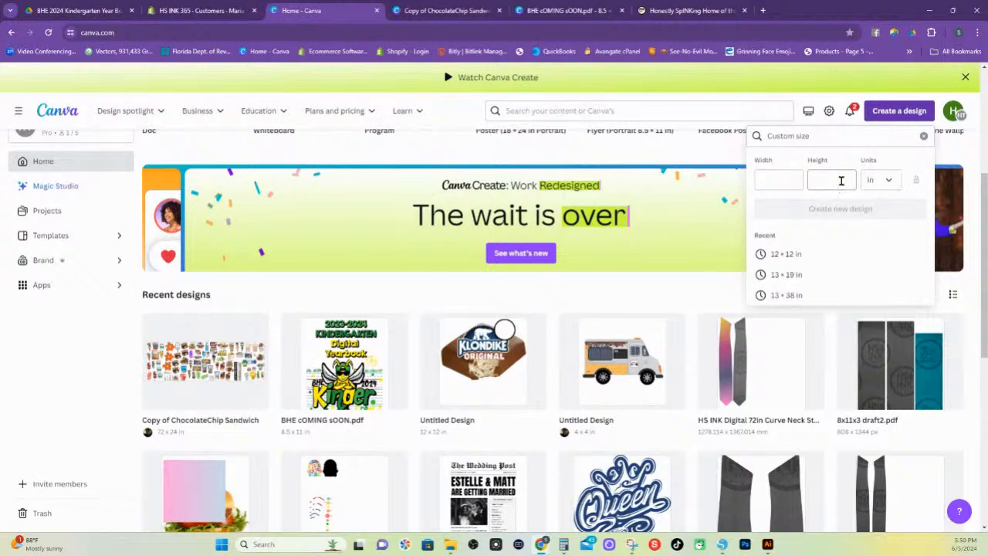
click(799, 260)
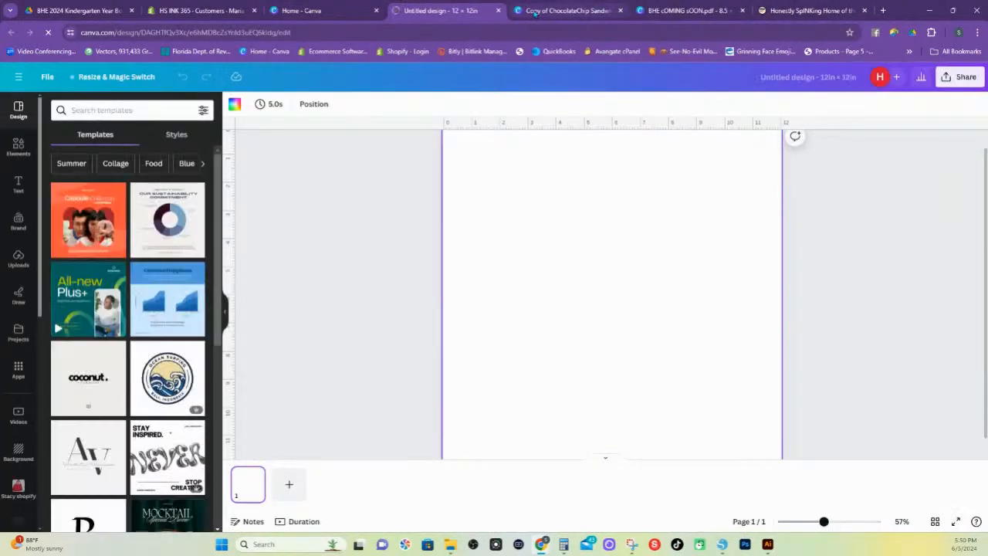
Copy the SpongeBob popsicle group from the Copy of ChocolateChip Sandwich design and paste it into the new 12 × 12 in design
click(525, 9)
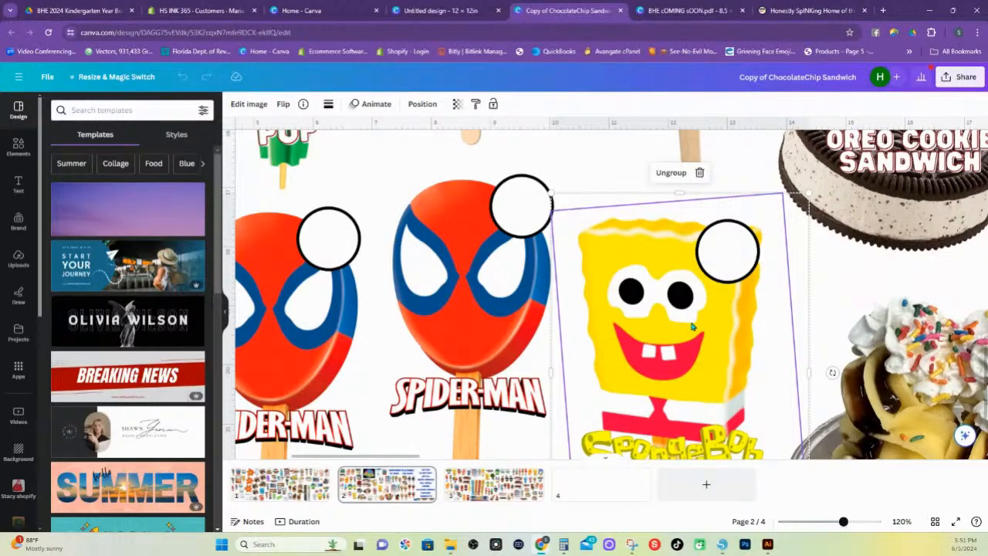
right_click(676, 313)
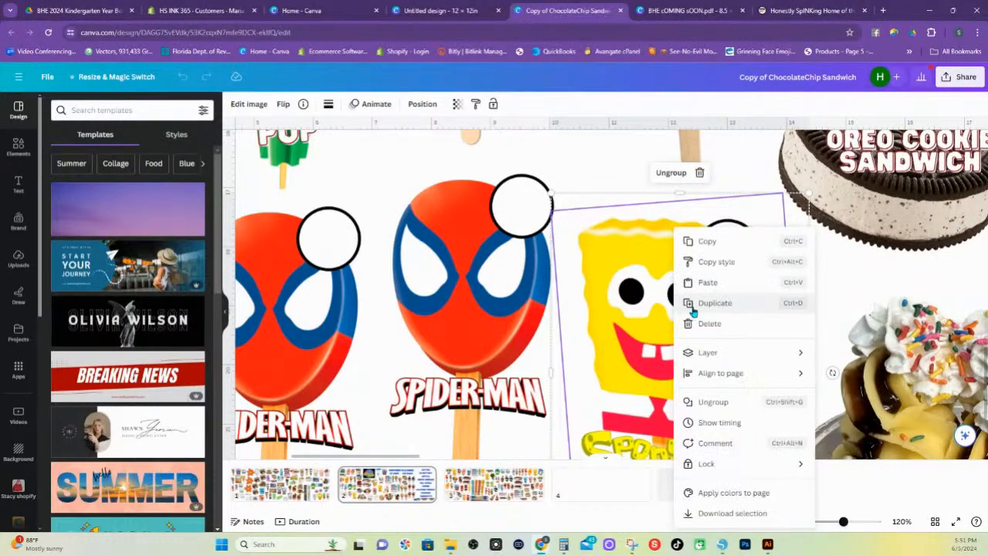
click(708, 241)
click(455, 13)
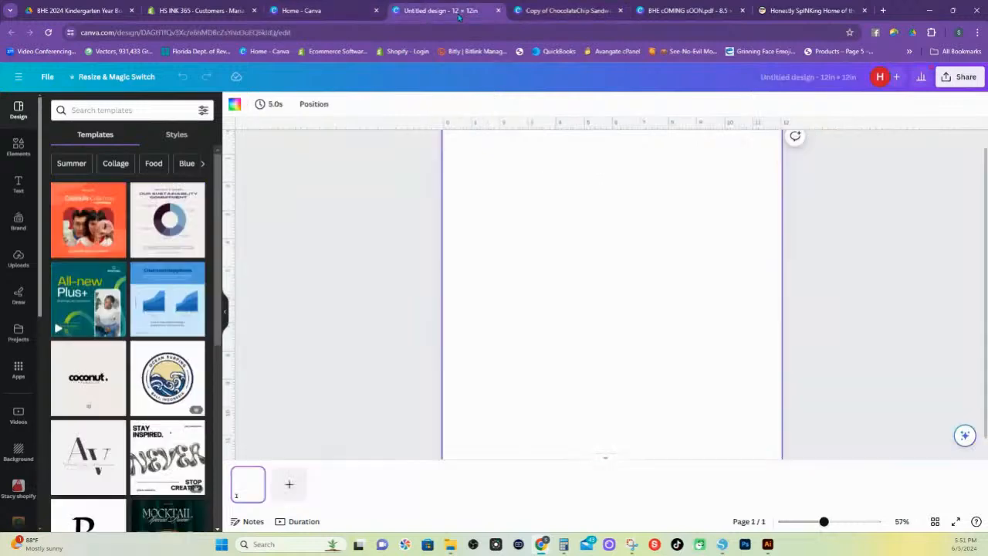
right_click(666, 281)
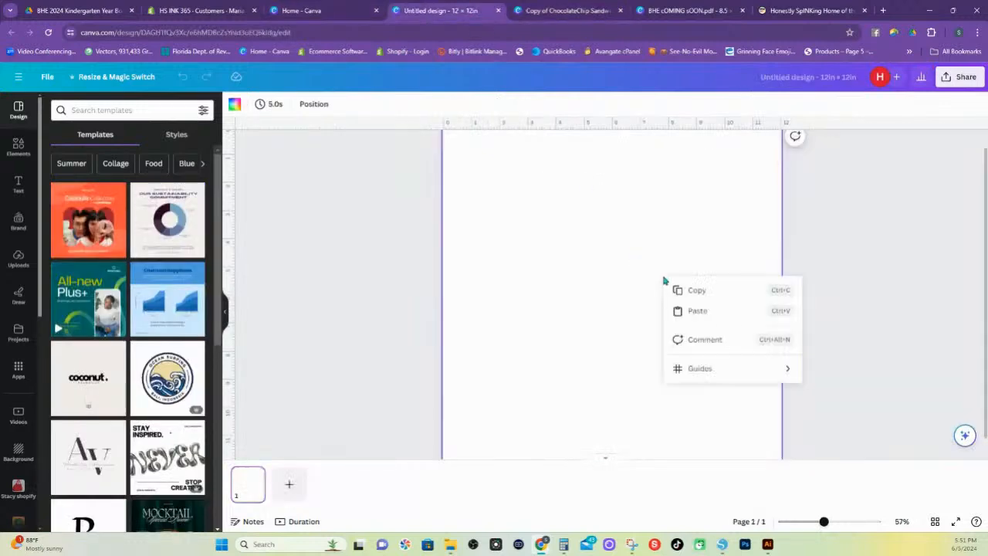
click(708, 313)
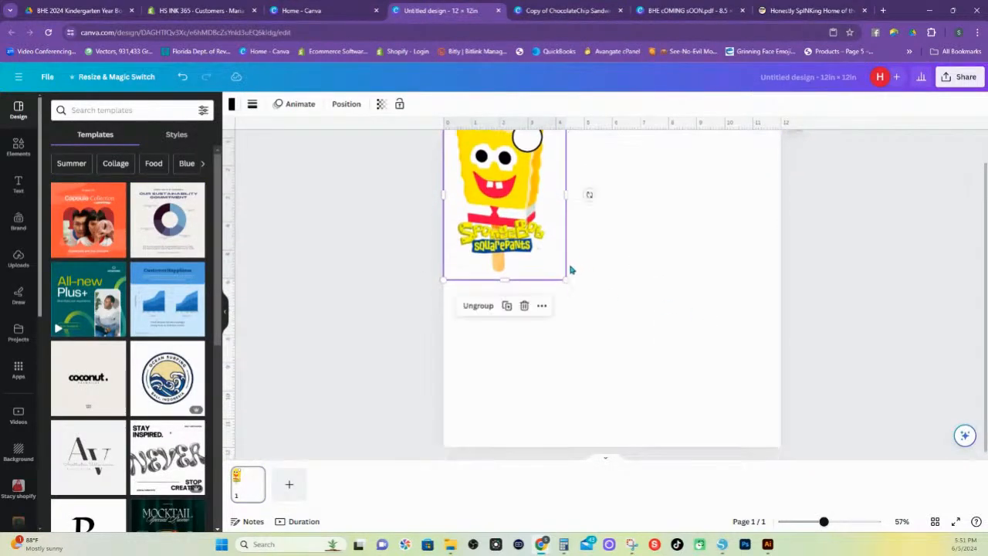
Enlarge the SpongeBob popsicle group to about 9 in wide and move it near the horizontal center of the page
drag(566, 280, 773, 398)
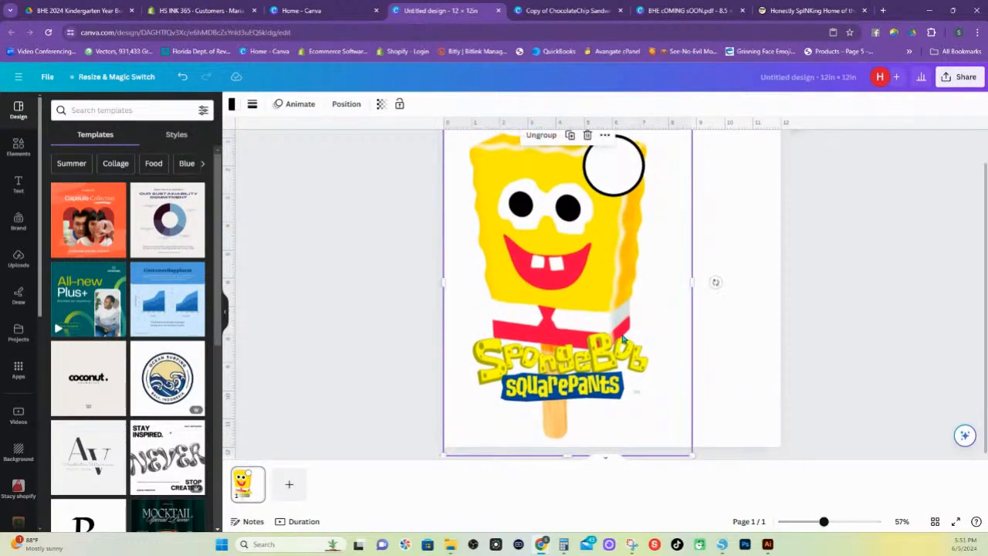
scroll(623, 338, up, 1)
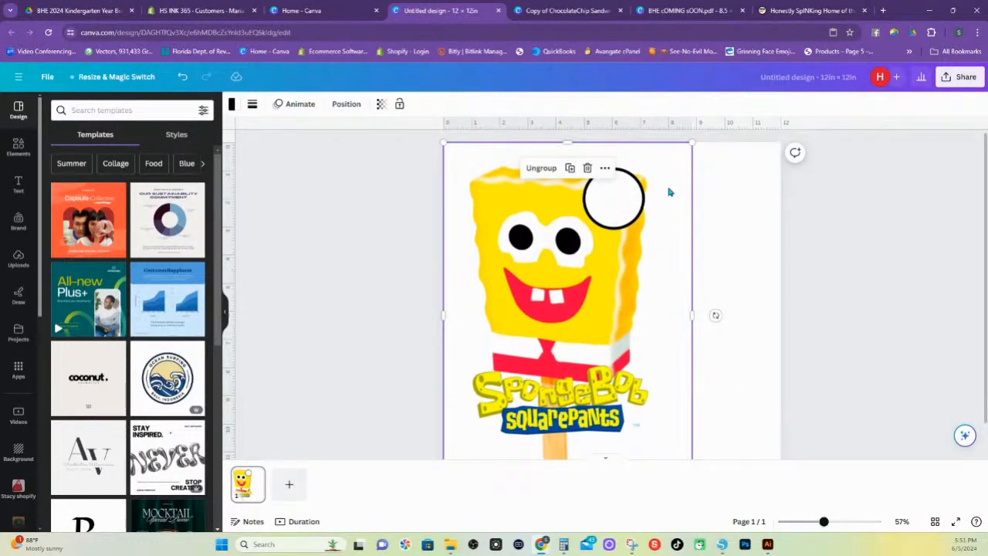
drag(692, 142, 725, 138)
scroll(693, 221, down, 1)
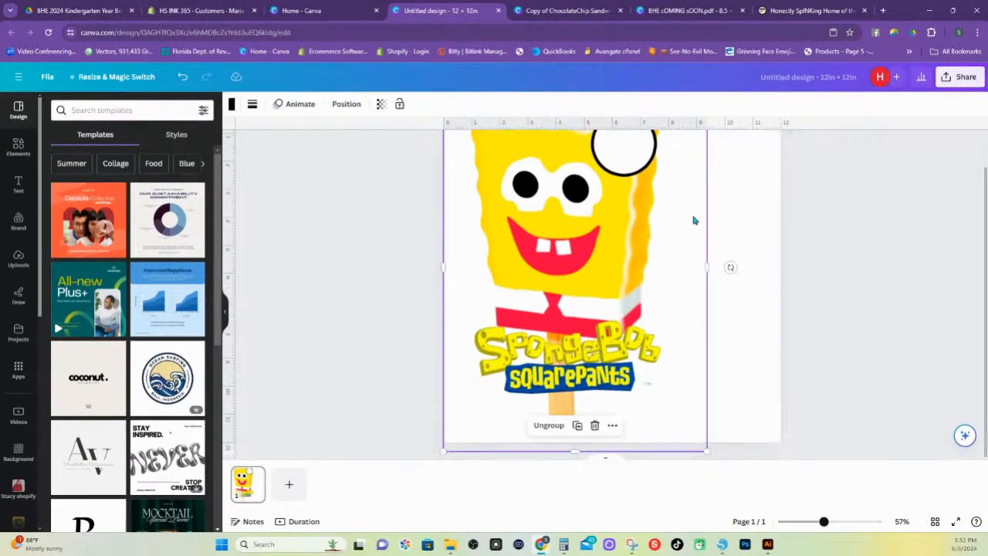
drag(597, 235, 653, 243)
scroll(666, 265, up, 1)
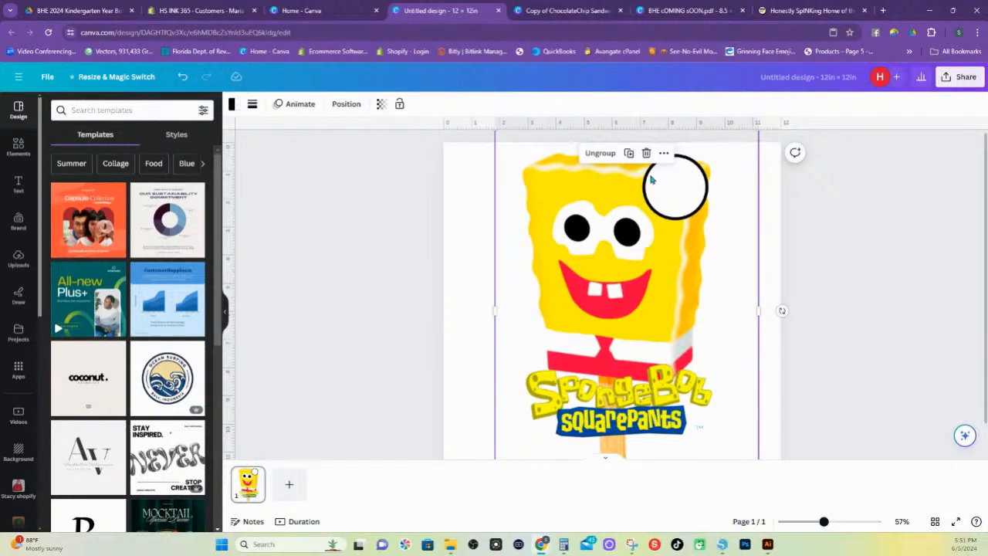
Name the new design "Ice Cream Mag MASTER FILE"
click(953, 81)
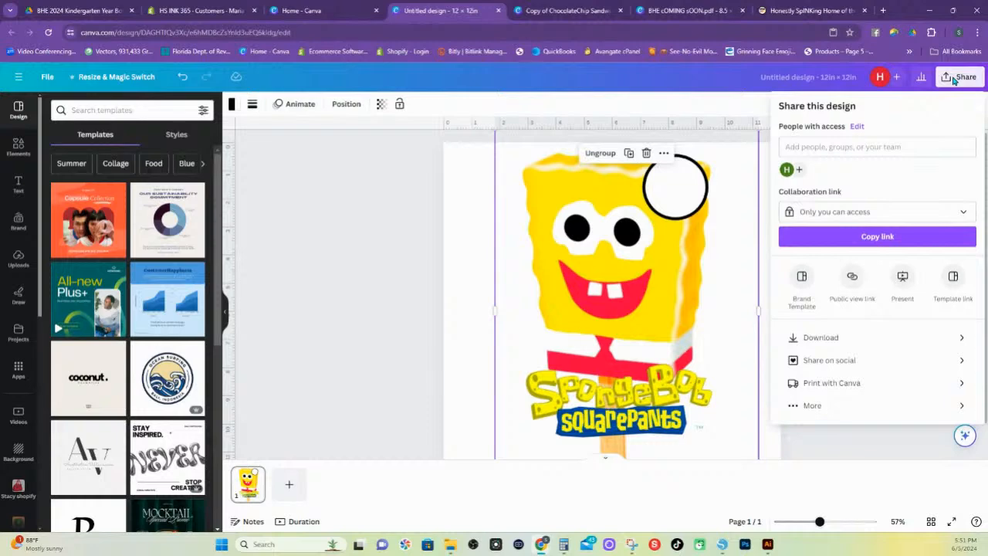
click(818, 78)
drag(857, 78, 639, 72)
key(BackSpace)
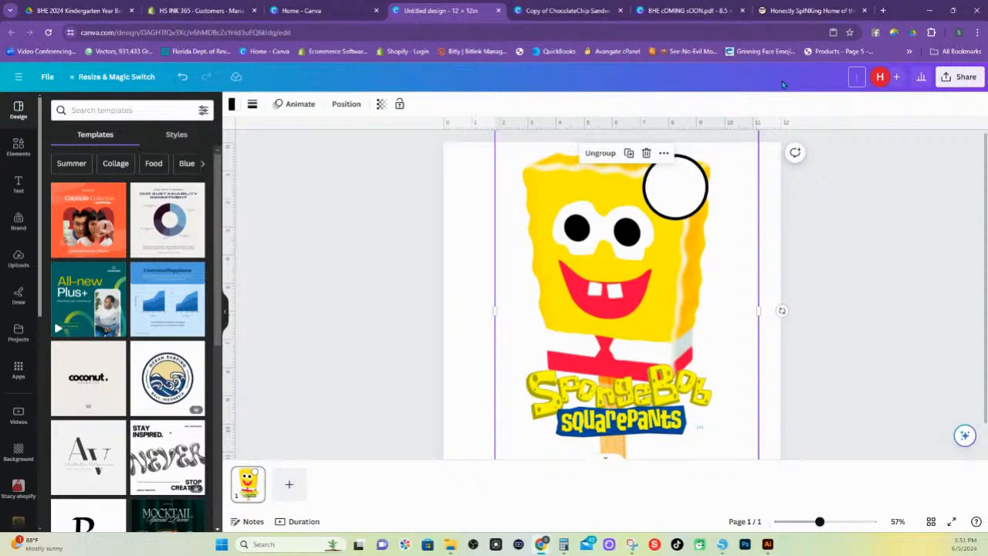
text(Ice Cream Mag MASTER FILE)
Download the design as a PNG at size 1.5 with a transparent background
click(959, 80)
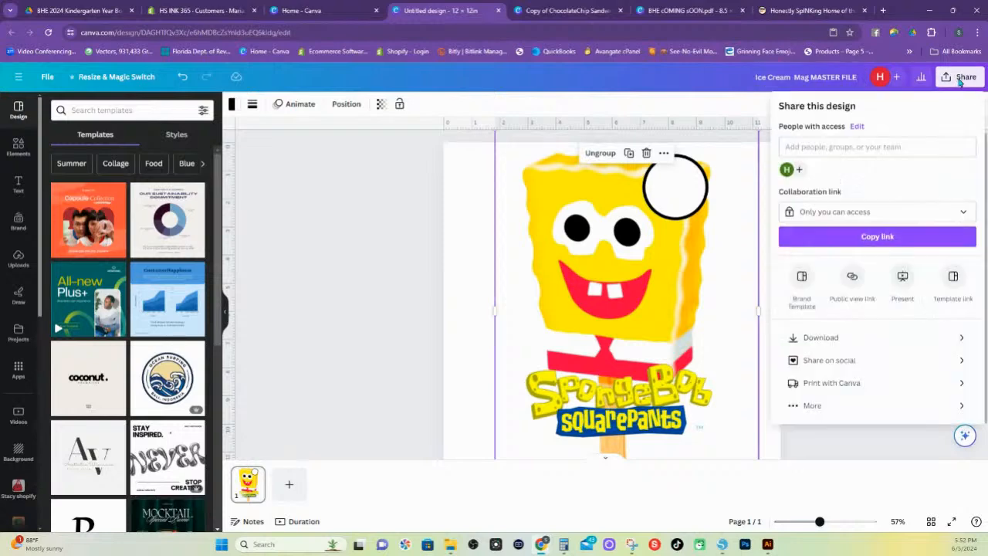
click(830, 343)
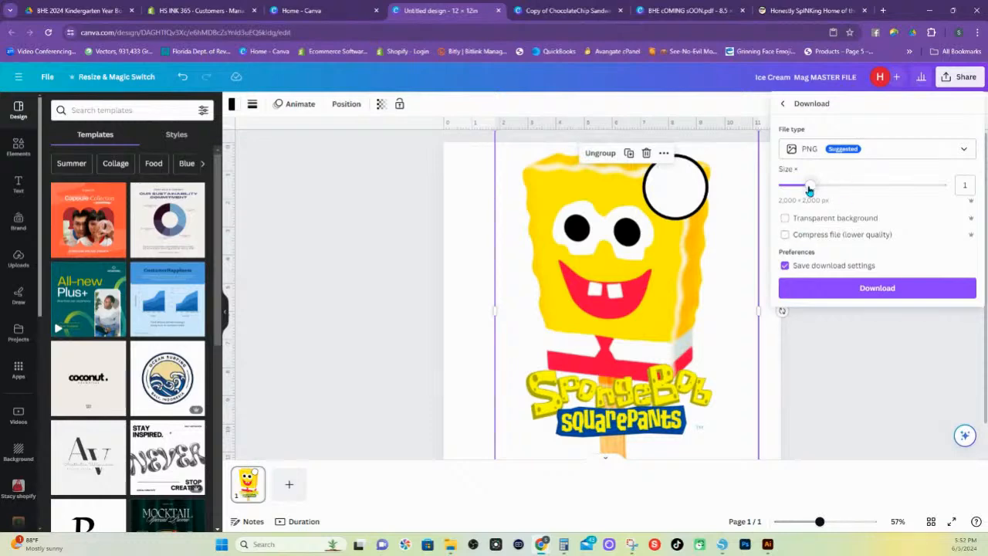
drag(809, 186, 845, 194)
click(785, 219)
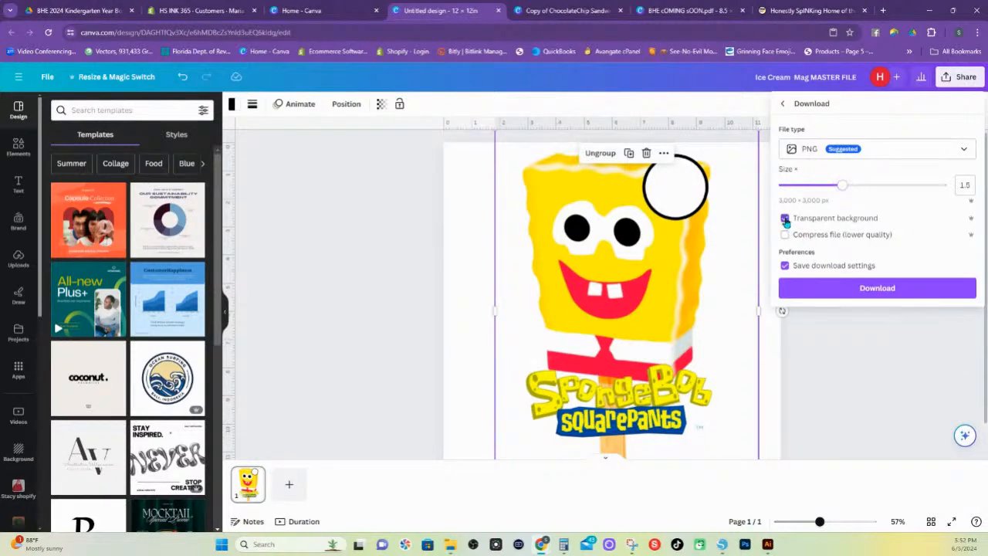
click(865, 290)
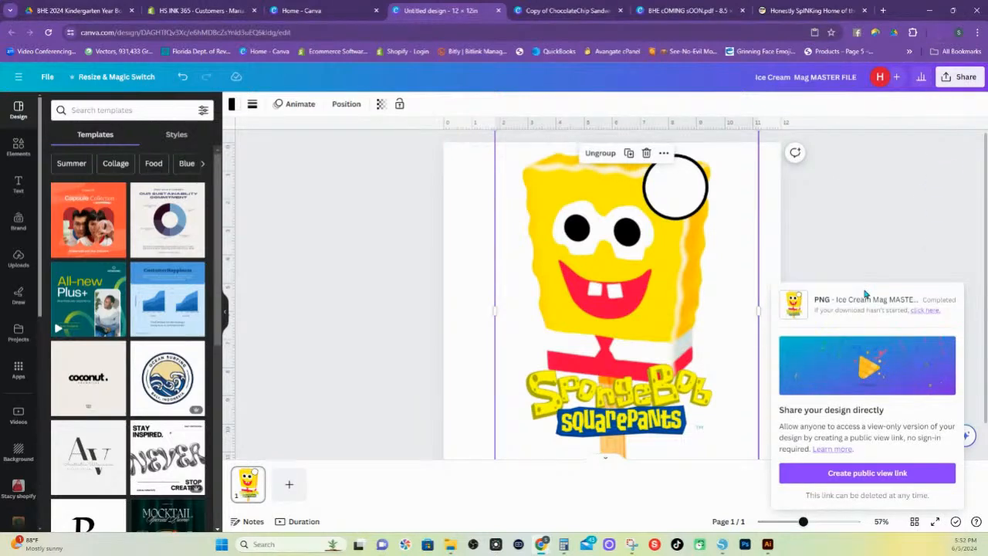
scroll(629, 358, down, 1)
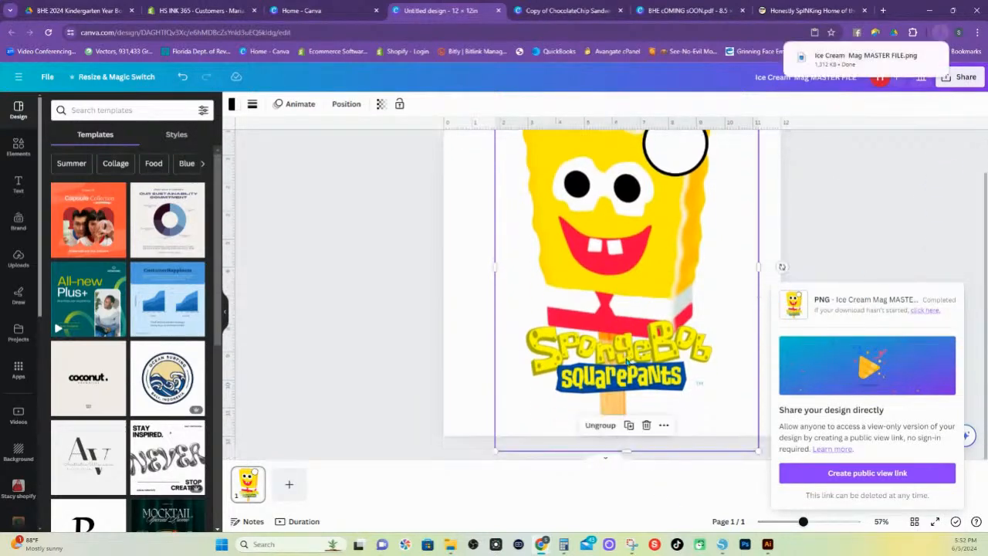
Add a blank second page, and copy the Tropical Banana Split group from the Copy of ChocolateChip Sandwich design
click(289, 484)
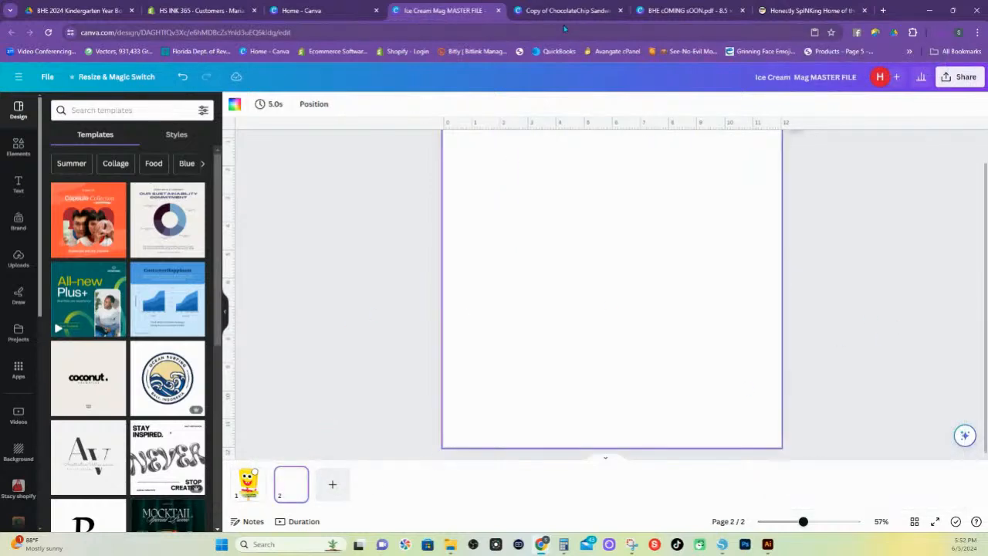
click(535, 14)
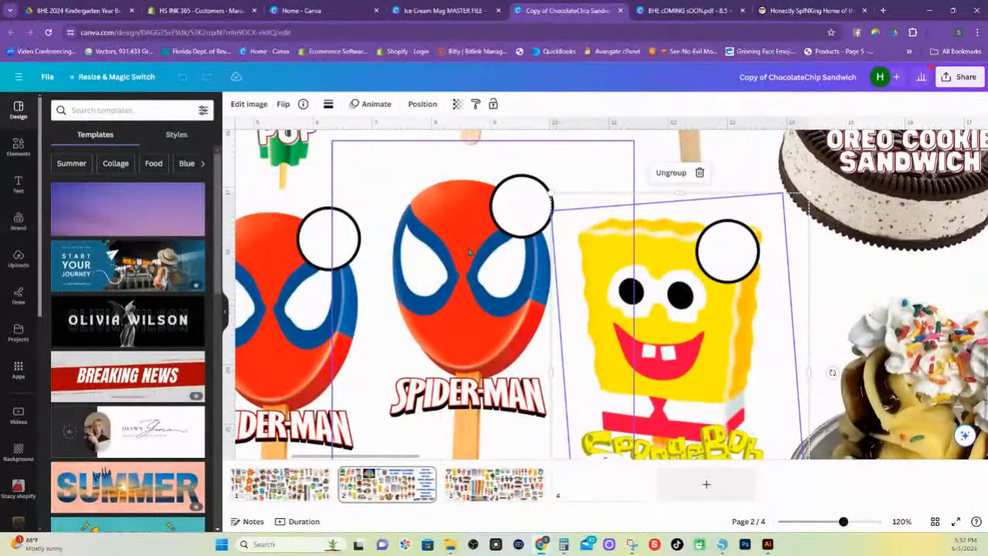
drag(928, 395, 884, 316)
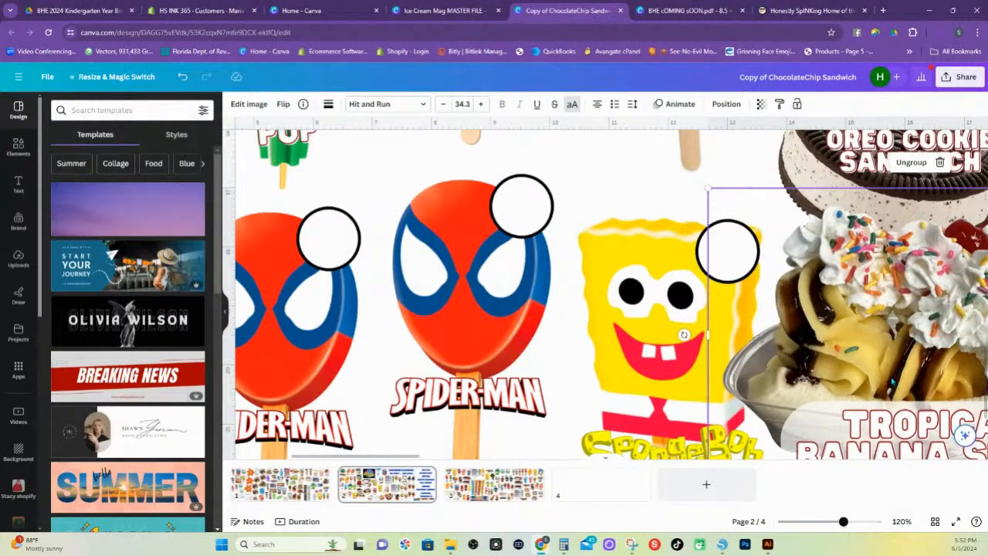
drag(892, 381, 911, 379)
right_click(770, 210)
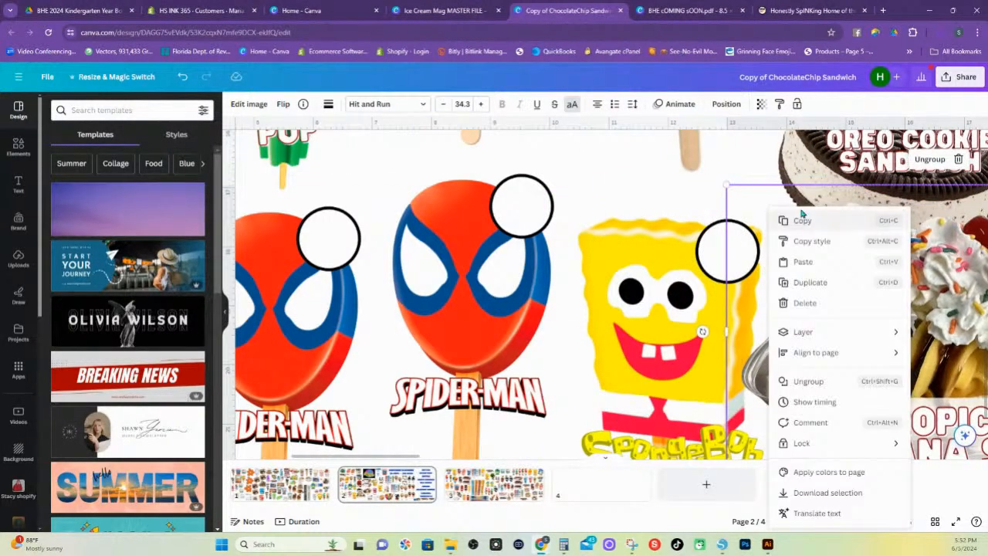
click(808, 221)
Paste the Tropical Banana Split artwork onto page 2 of Ice Cream Mag MASTER FILE and close the save error dialog
click(427, 11)
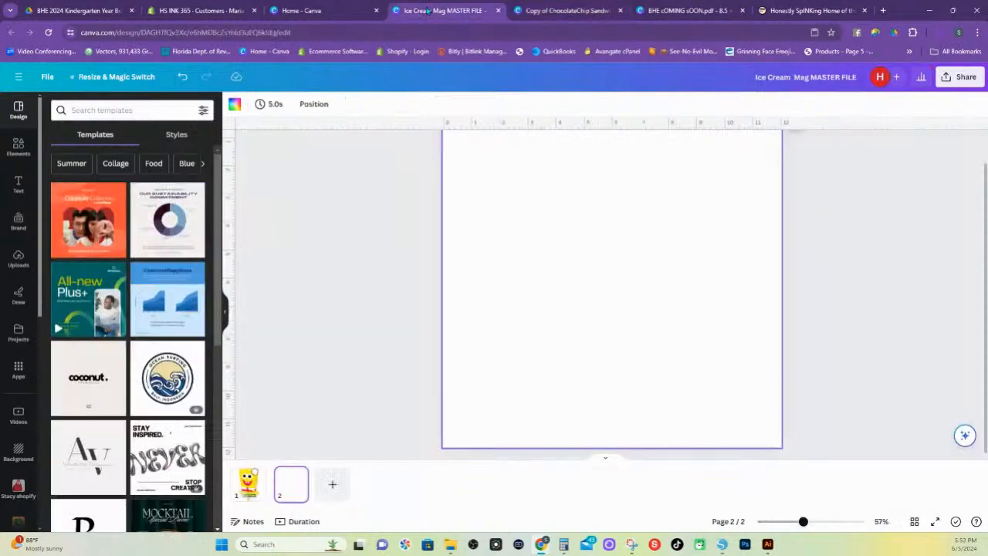
right_click(599, 296)
click(636, 349)
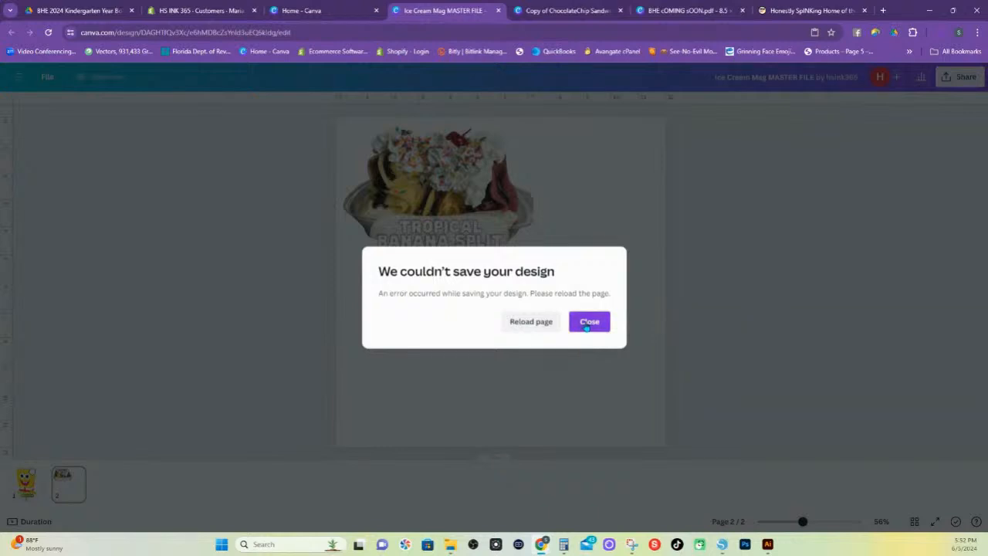
click(587, 324)
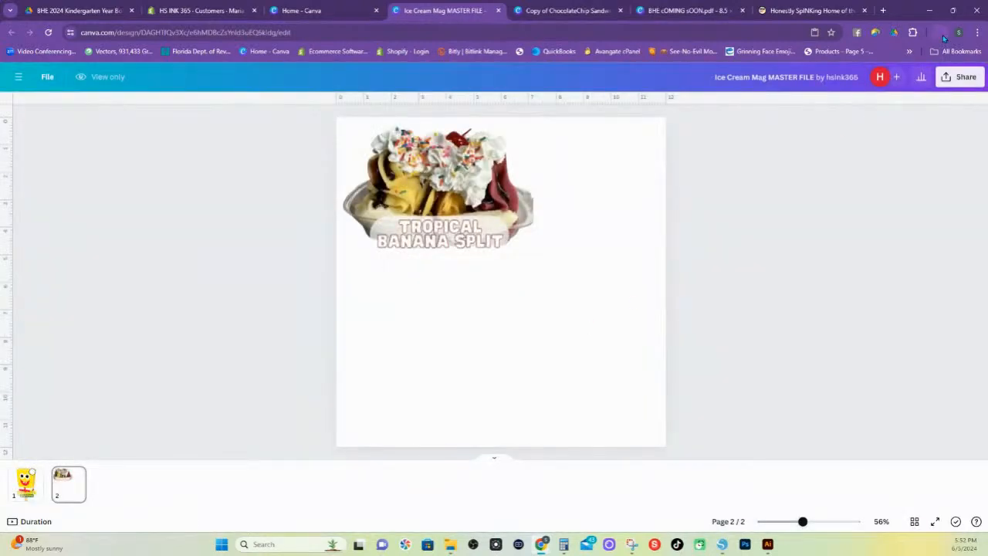
click(941, 34)
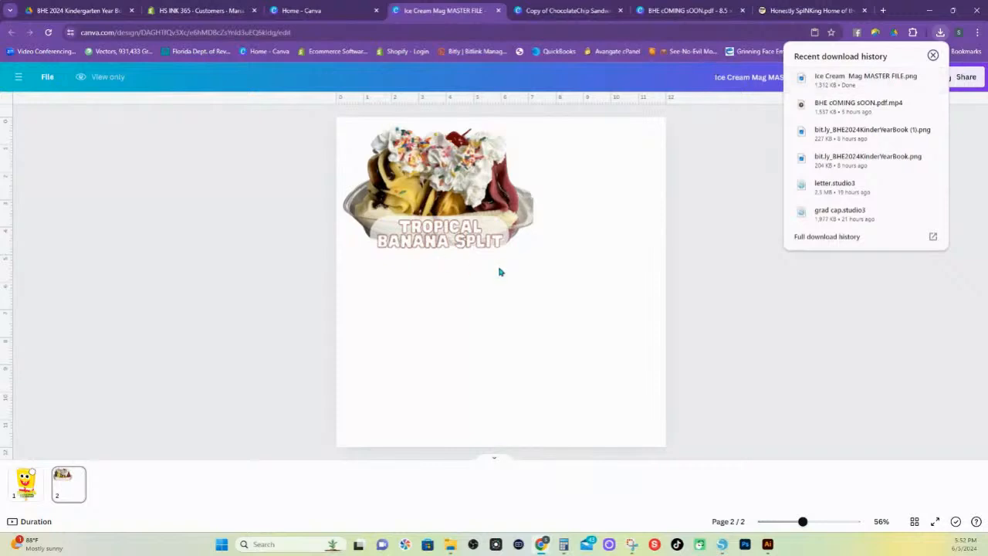
click(499, 272)
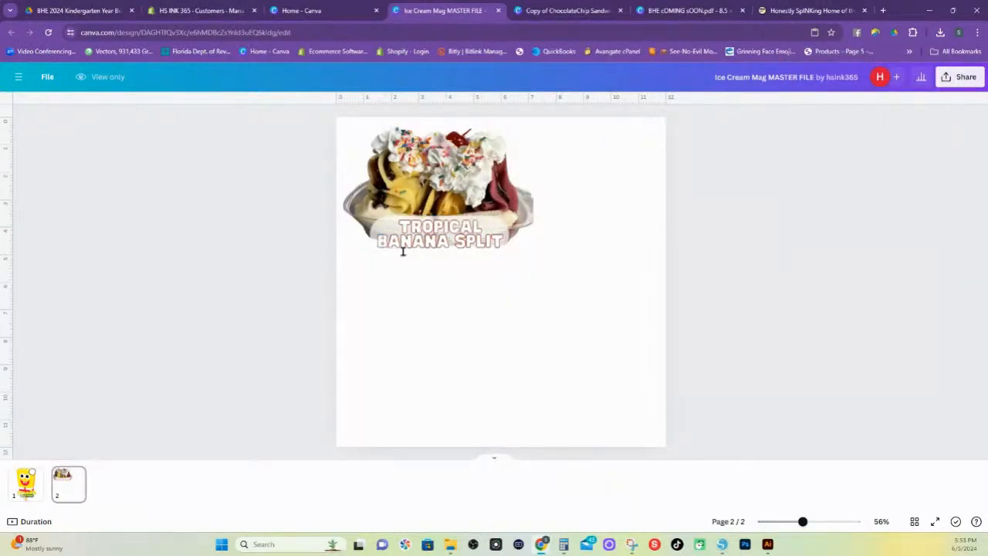
scroll(423, 247, up, 1)
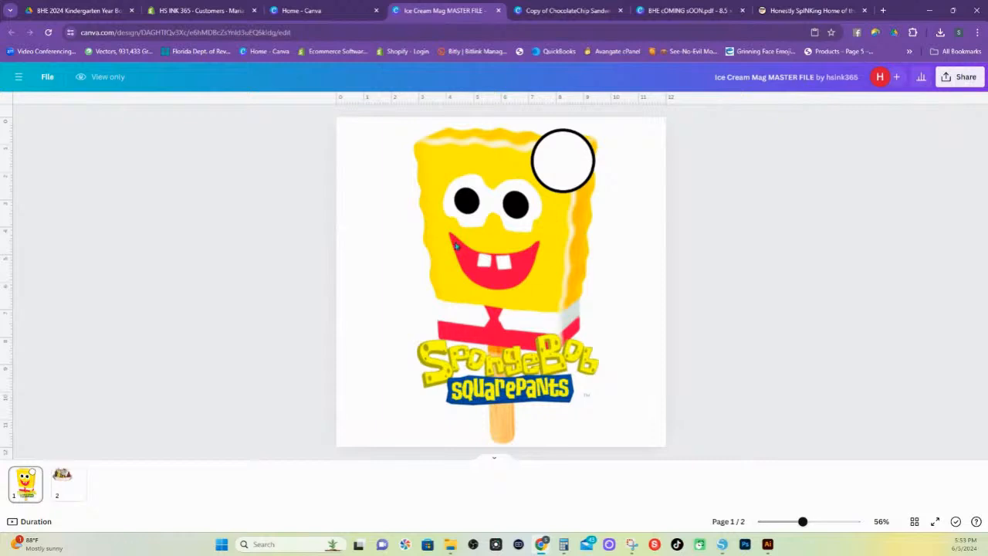
click(71, 483)
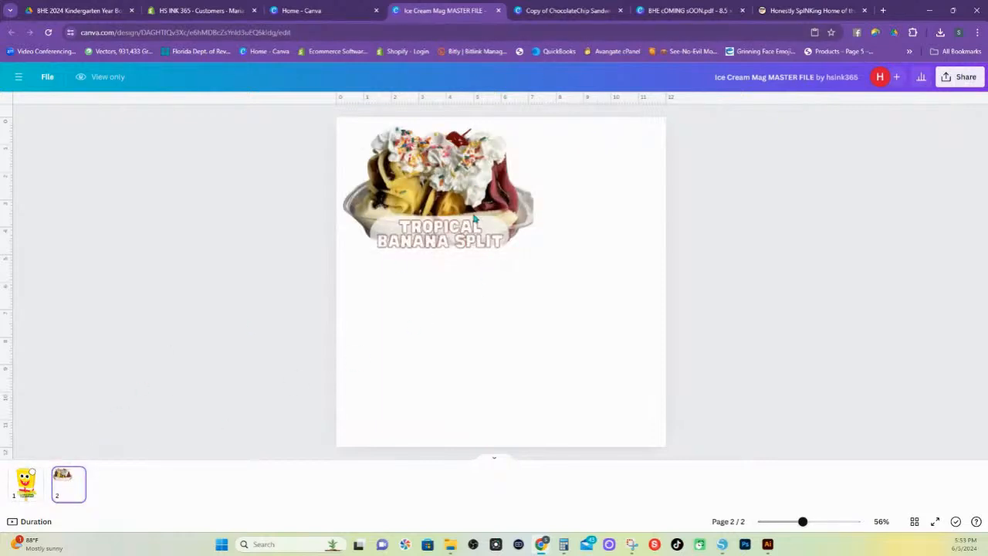
click(23, 494)
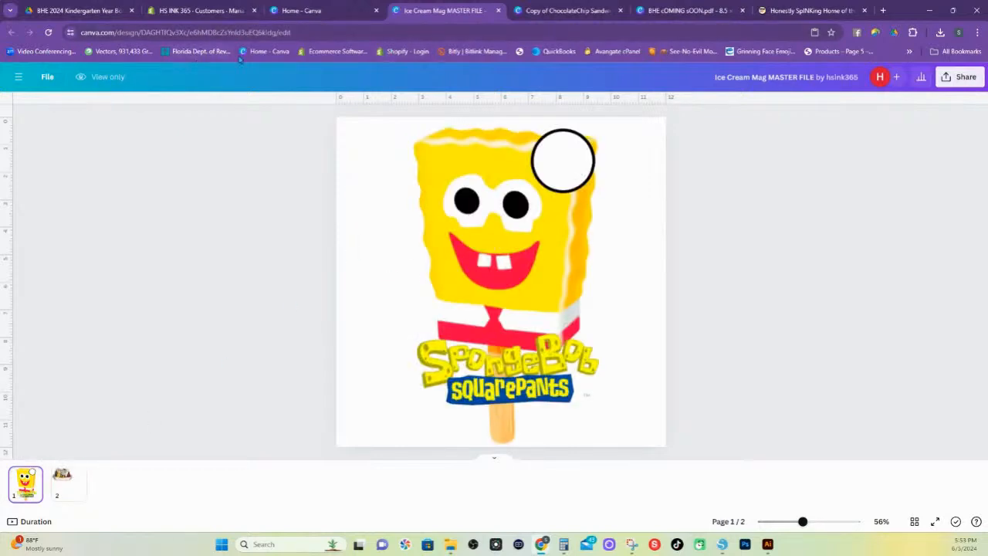
Reload the Ice Cream Mag MASTER FILE design and recopy the Tropical Banana Split group from the Copy of ChocolateChip Sandwich design
click(48, 31)
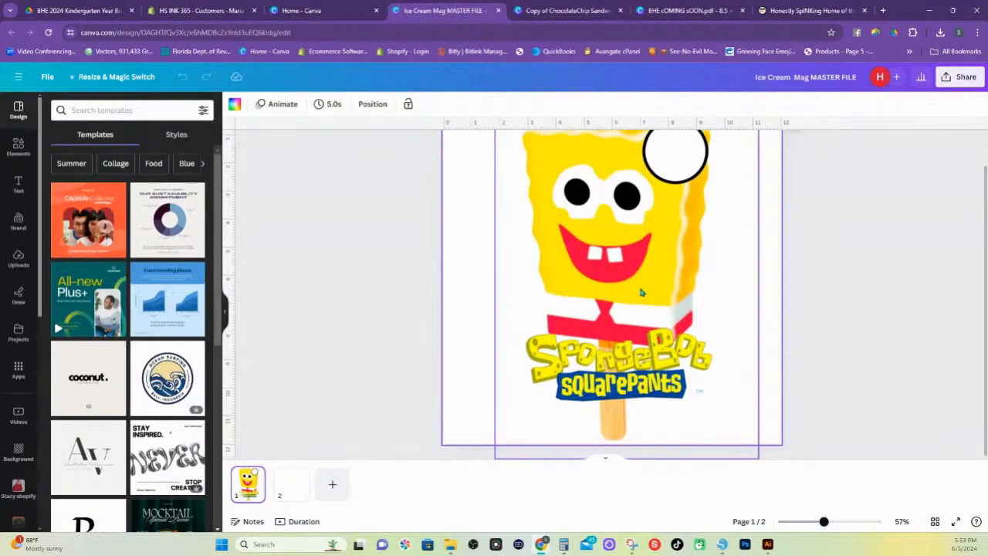
click(552, 11)
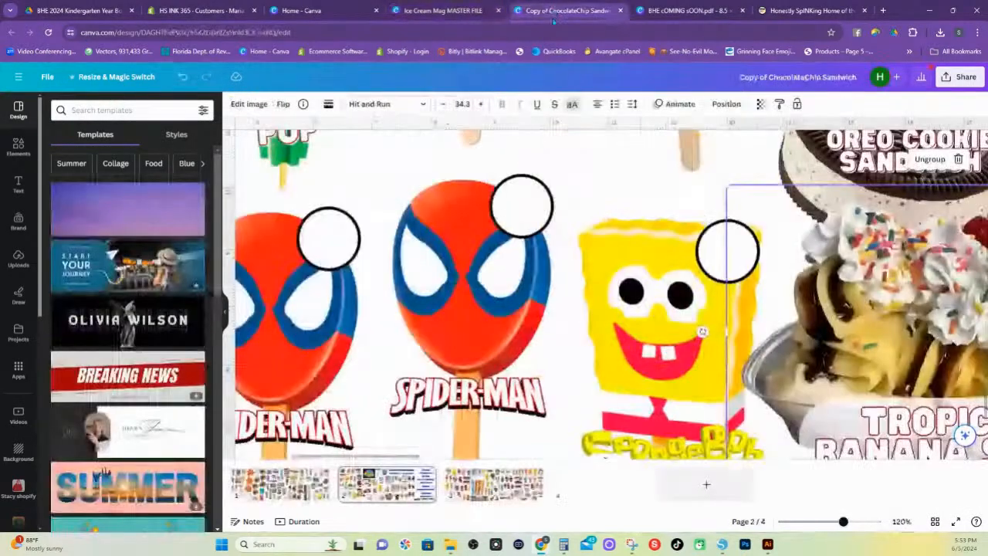
right_click(907, 323)
click(818, 222)
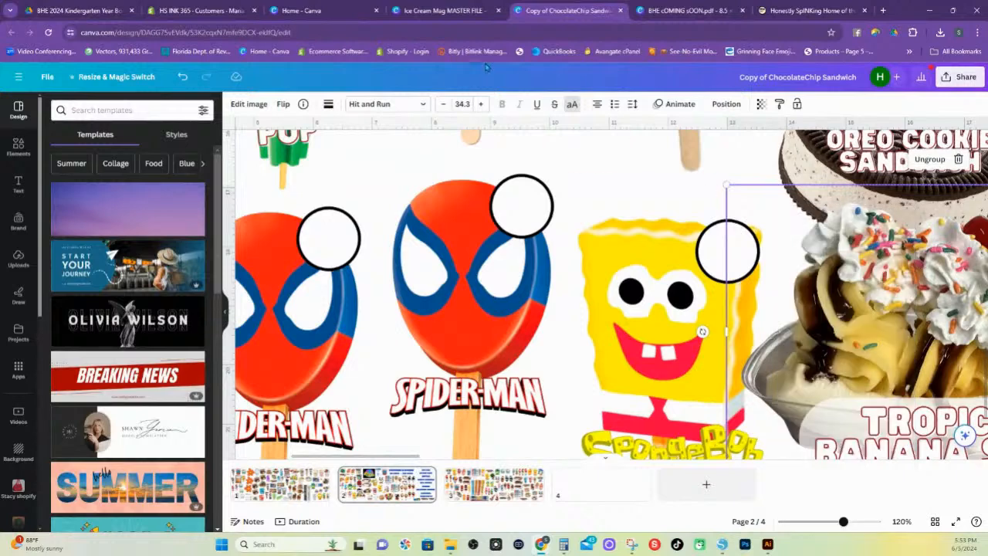
Paste the Tropical Banana Split group onto the blank page 2 of Ice Cream Mag MASTER FILE
click(351, 13)
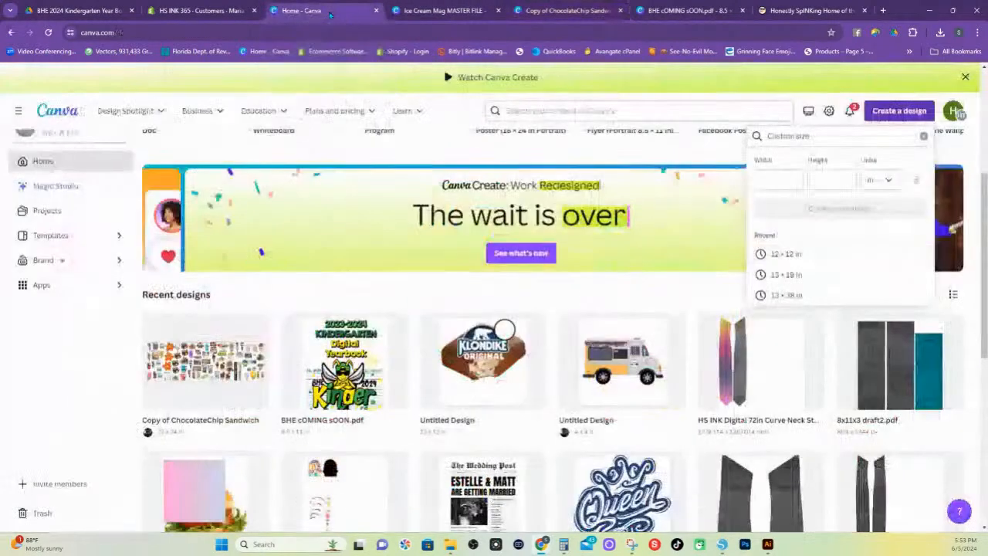
click(440, 15)
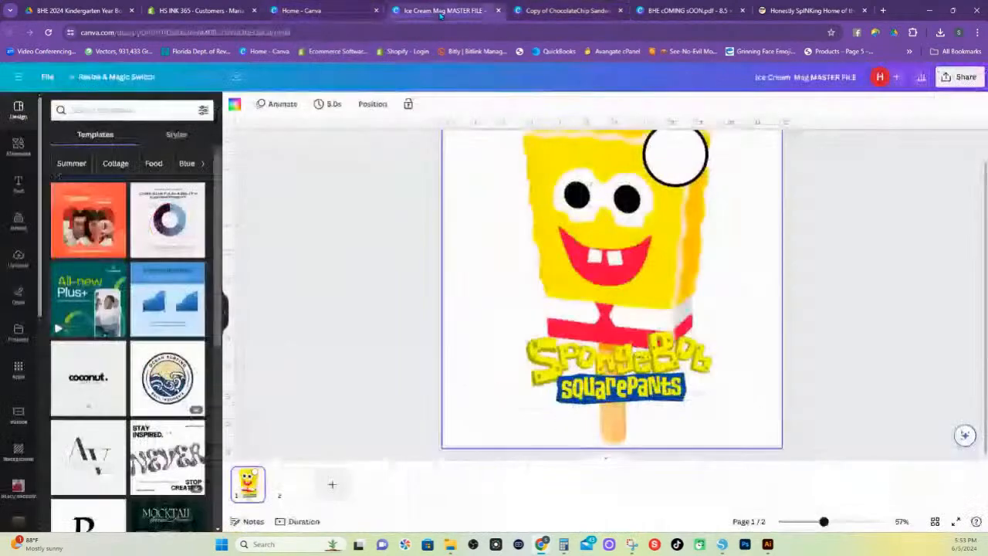
click(300, 487)
right_click(556, 330)
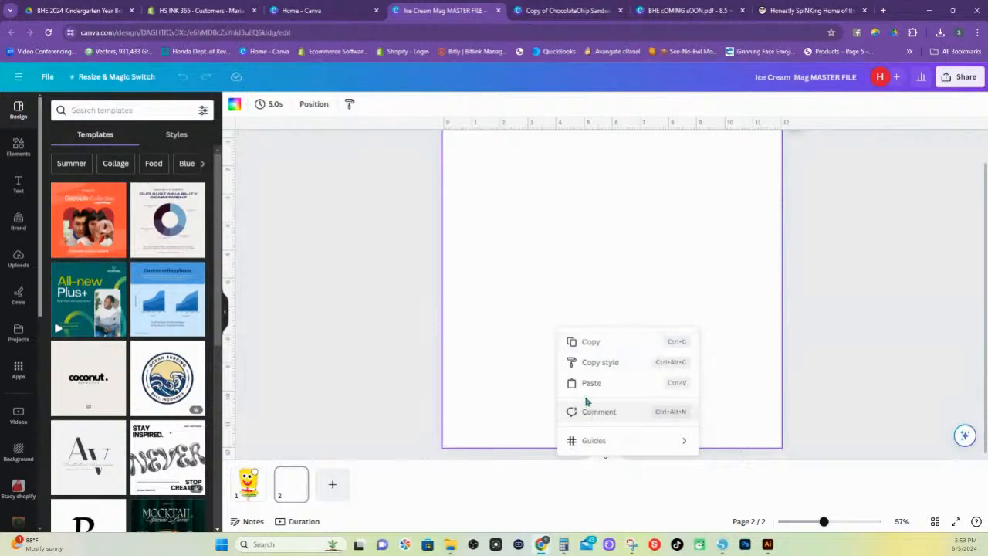
click(588, 384)
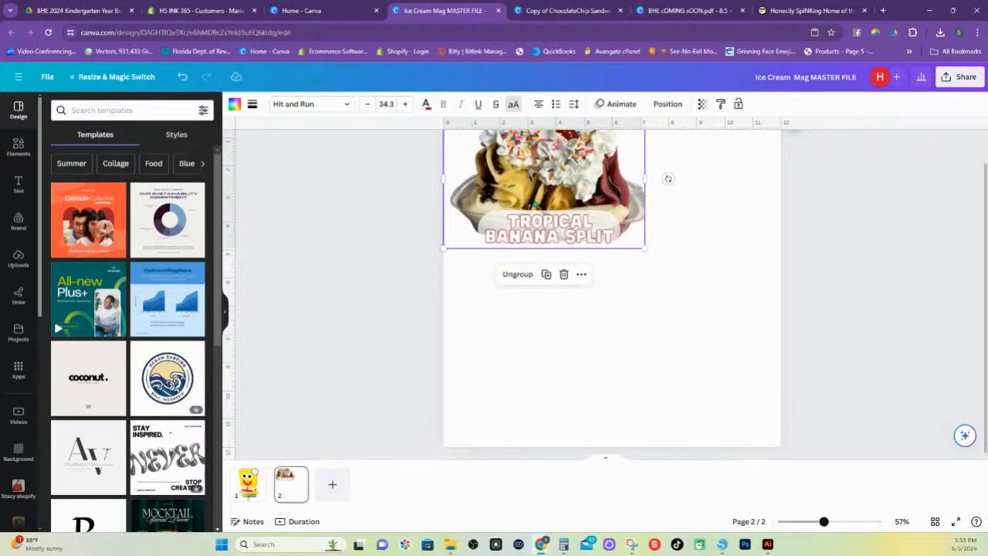
Enlarge the Tropical Banana Split group to about the full page width and position it lower on page 2
drag(644, 246, 762, 364)
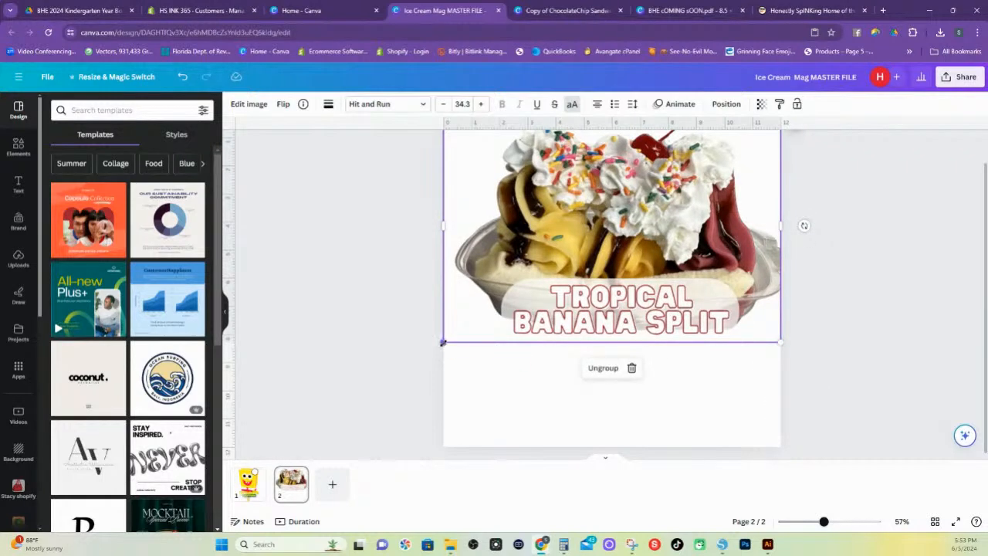
drag(442, 342, 434, 349)
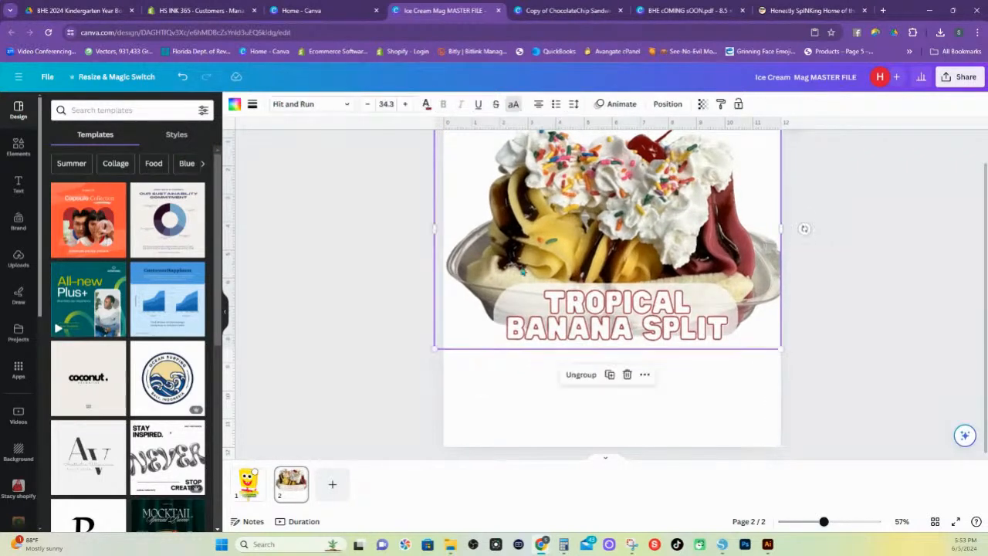
scroll(551, 246, up, 1)
scroll(589, 312, down, 1)
drag(600, 267, 601, 298)
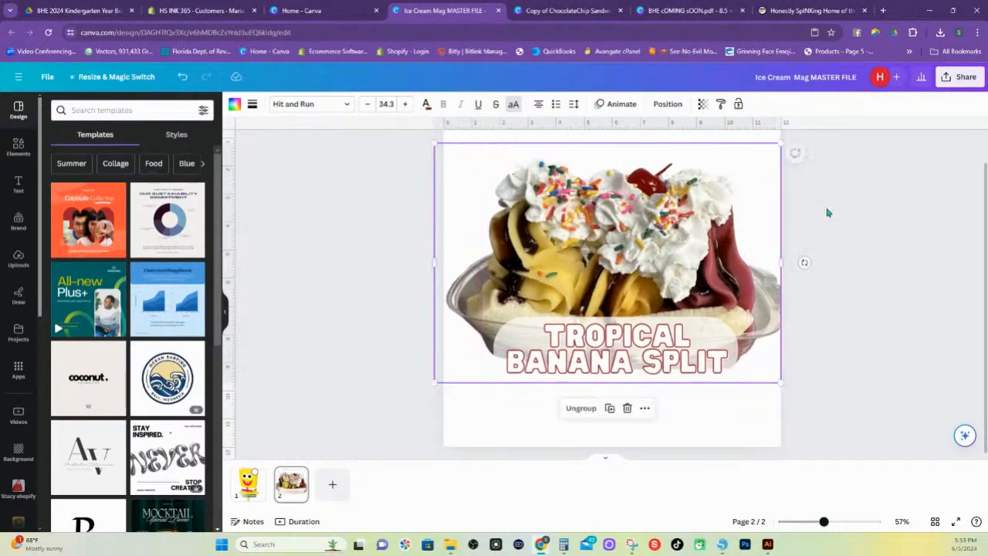
Download only page 2 as a PNG at size 1.5 with a transparent background
click(959, 79)
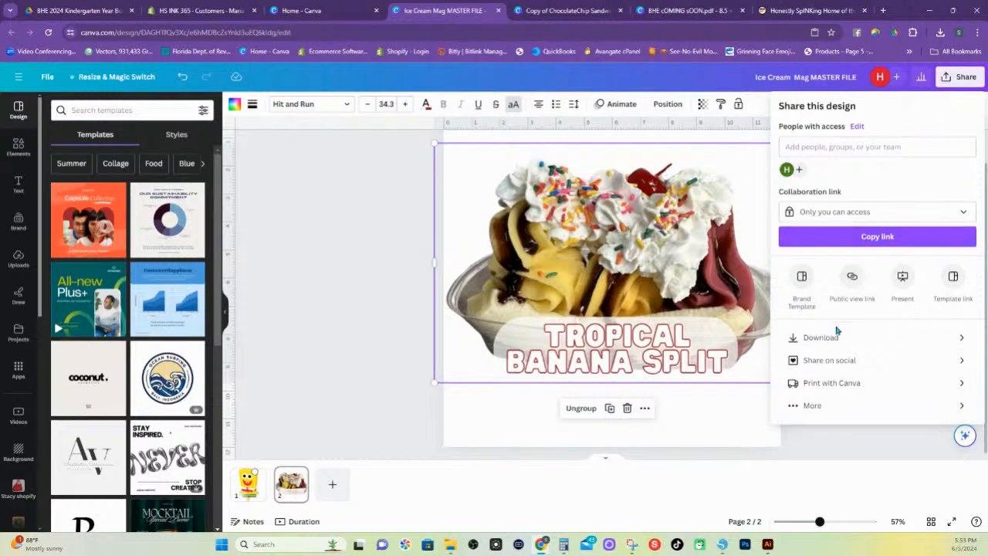
click(834, 339)
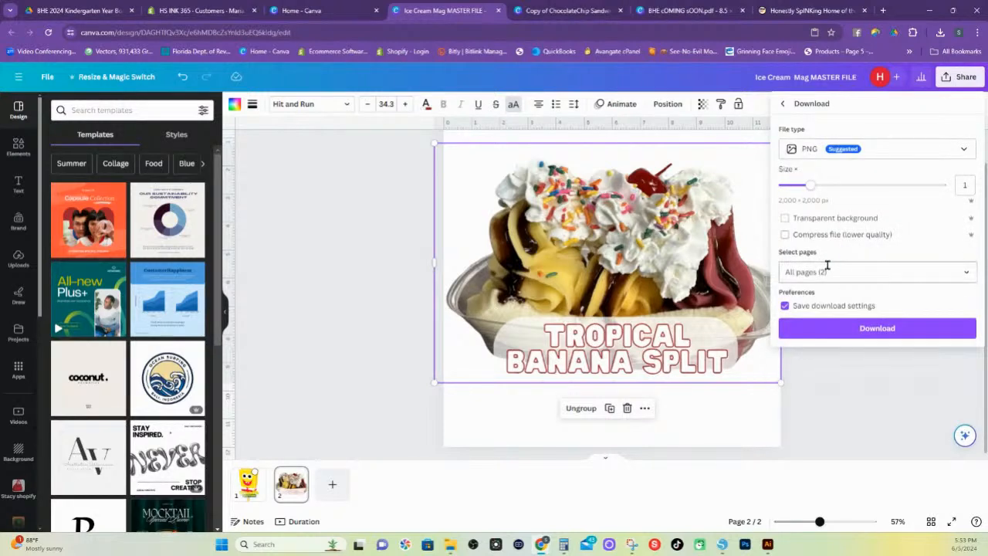
click(886, 269)
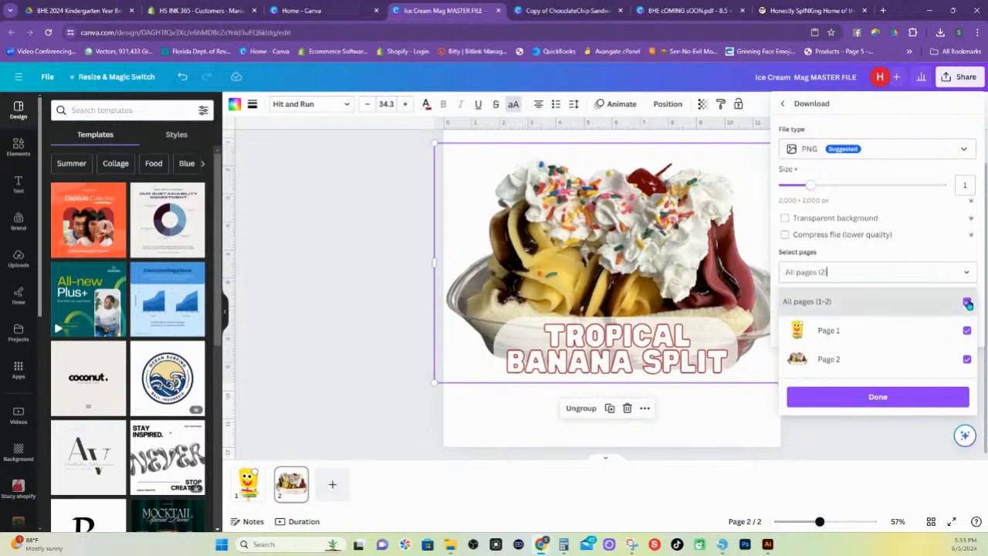
click(968, 302)
click(967, 360)
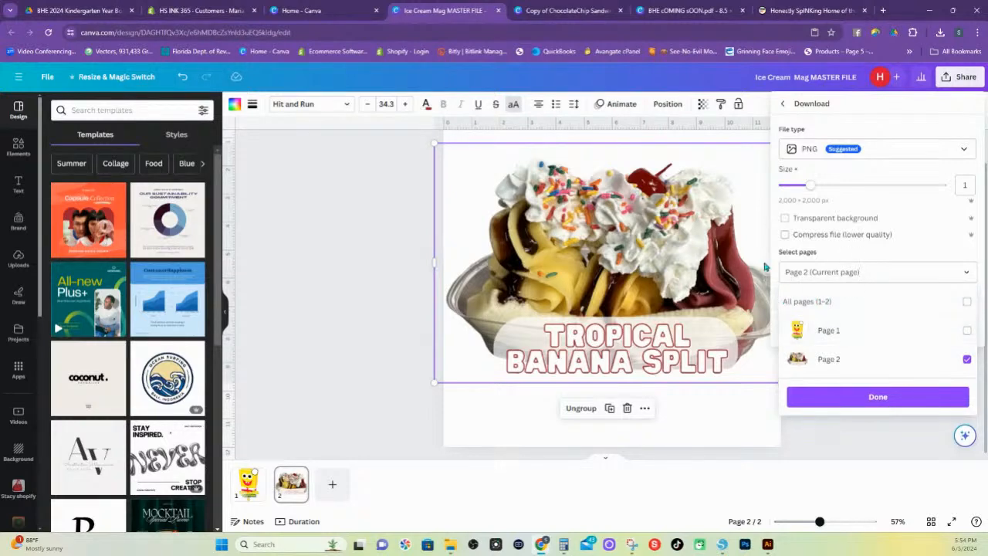
click(809, 187)
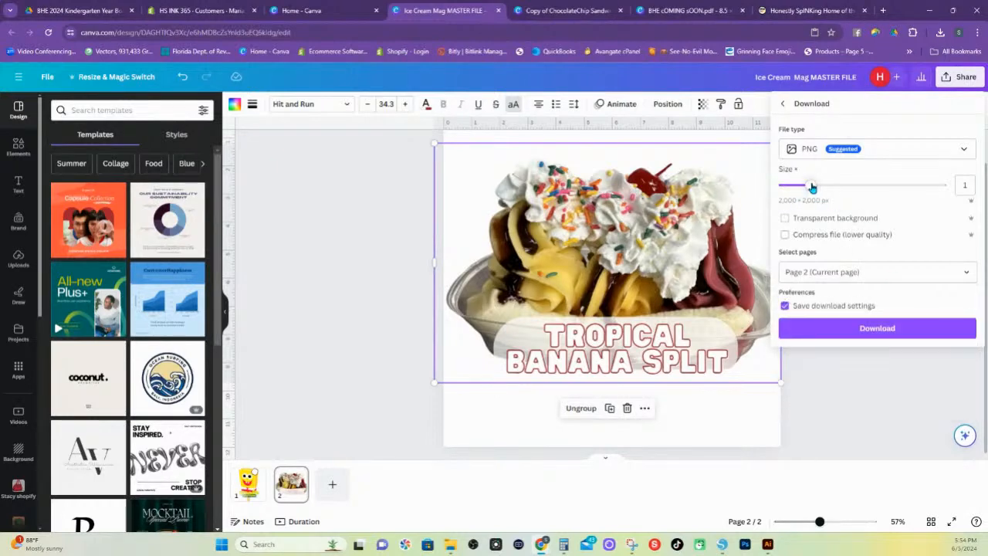
drag(813, 192, 843, 193)
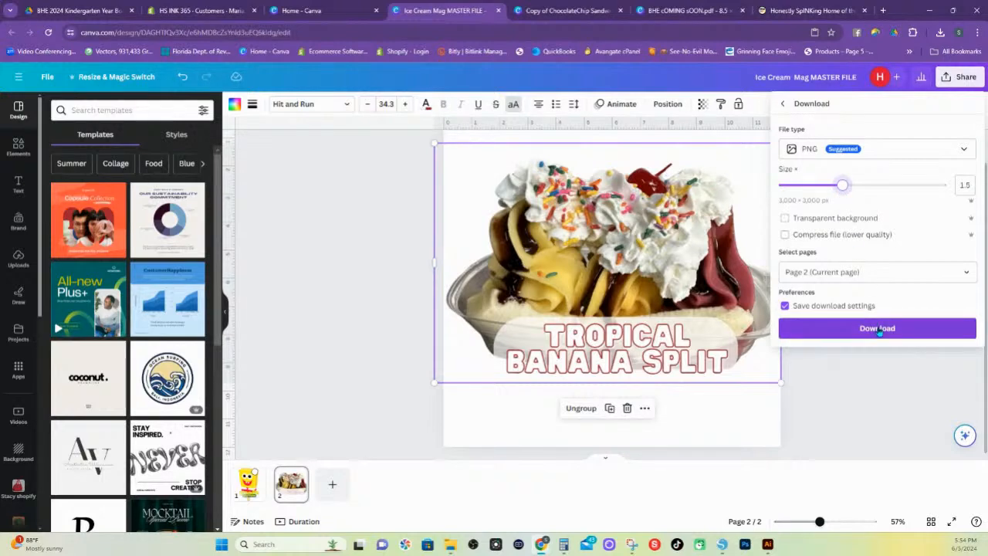
click(785, 219)
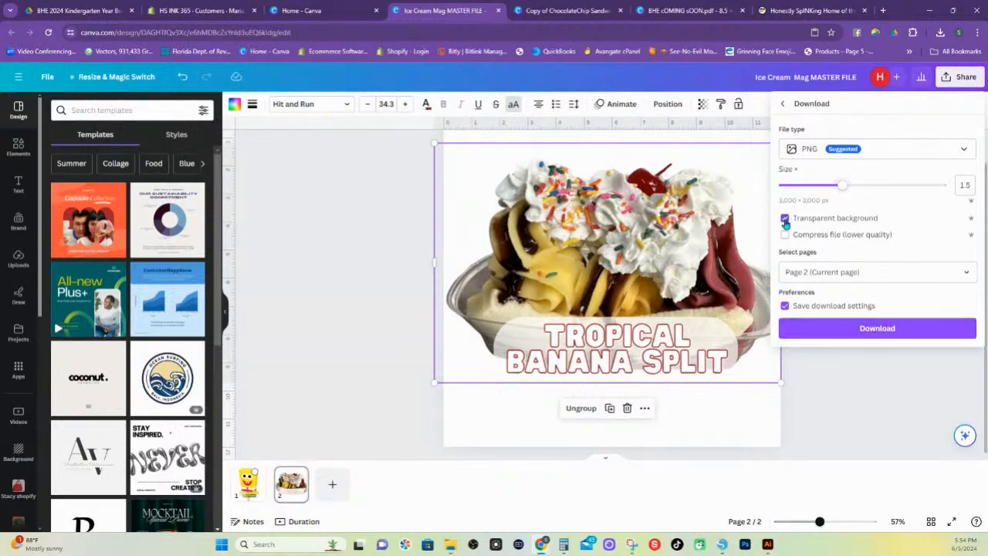
click(884, 329)
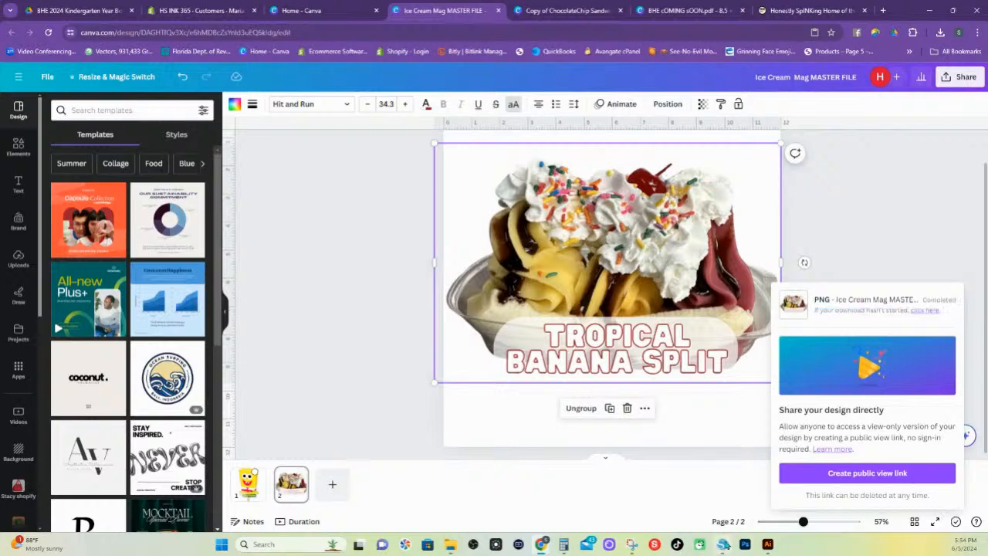
Switch to Silhouette Studio and create a new blank document
mouse_move(722, 545)
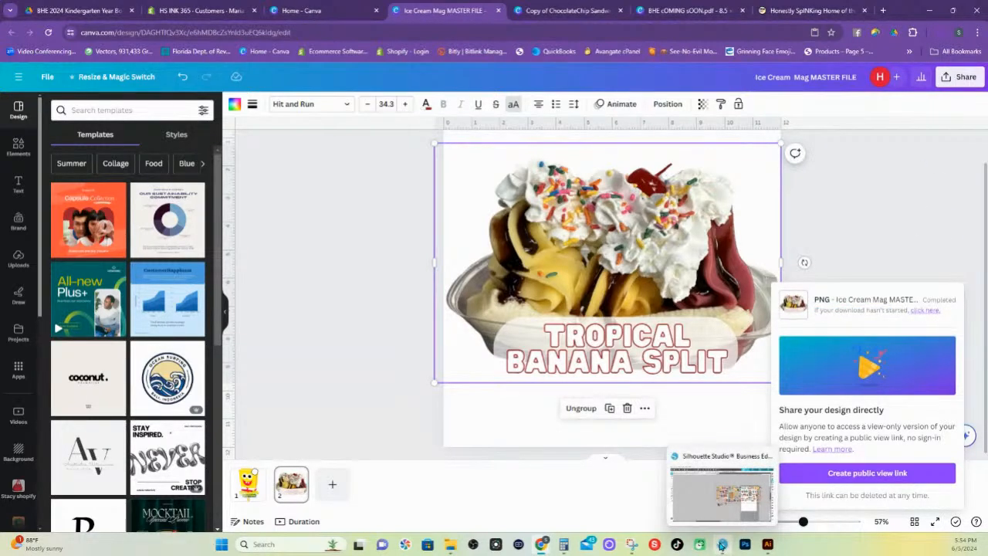
click(722, 545)
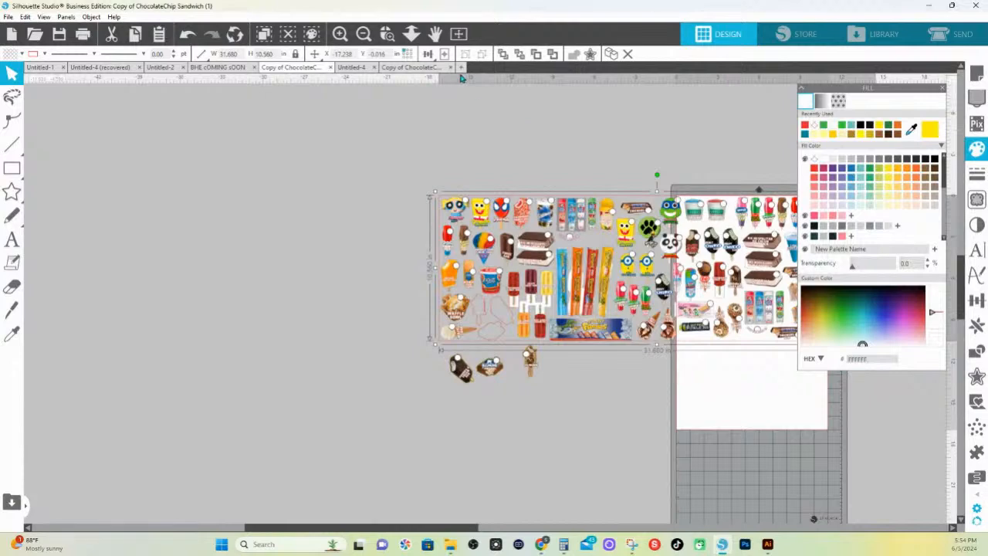
click(462, 68)
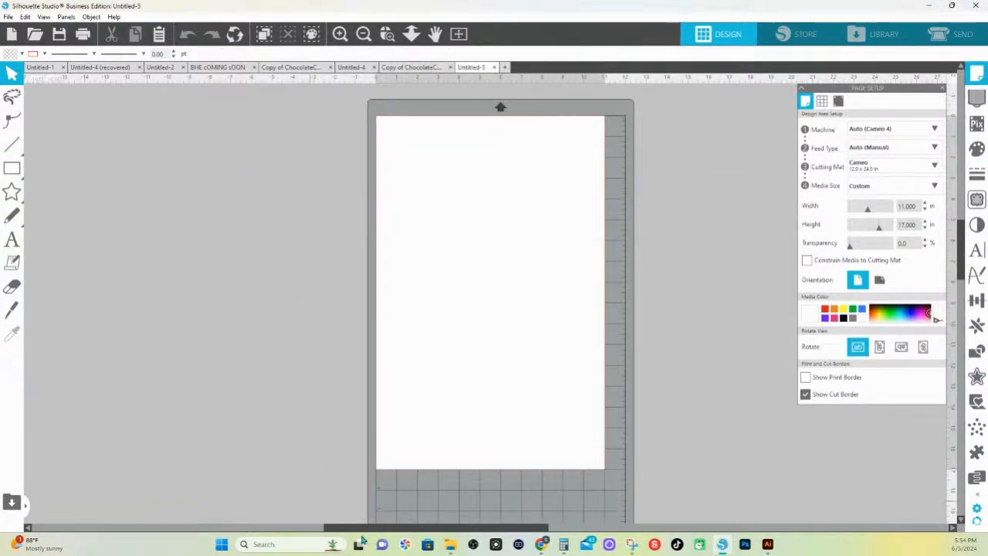
Import both Ice Cream Mag MASTER FILE PNGs from the Downloads folder and place the SpongeBob and Tropical Banana Split images beside the page
mouse_move(450, 544)
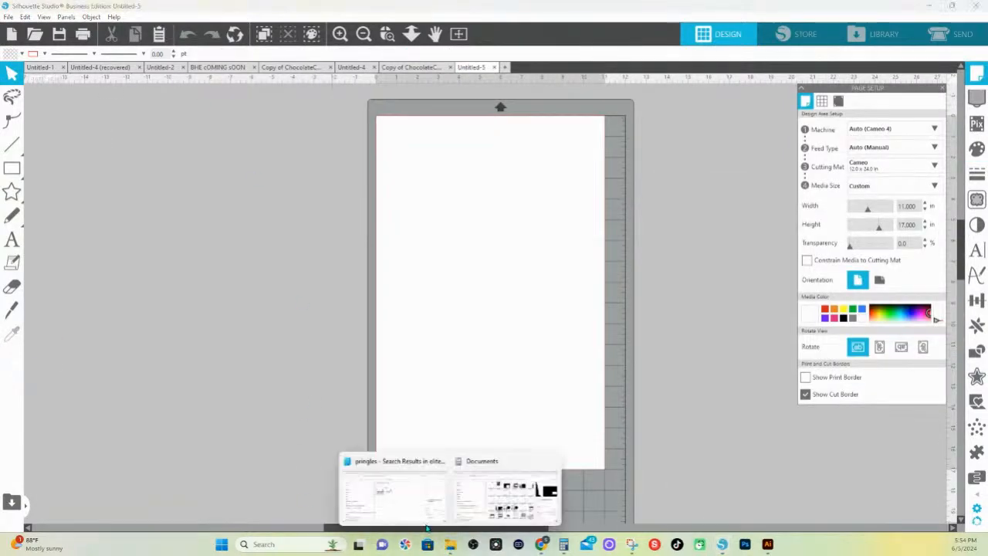
click(488, 469)
click(254, 268)
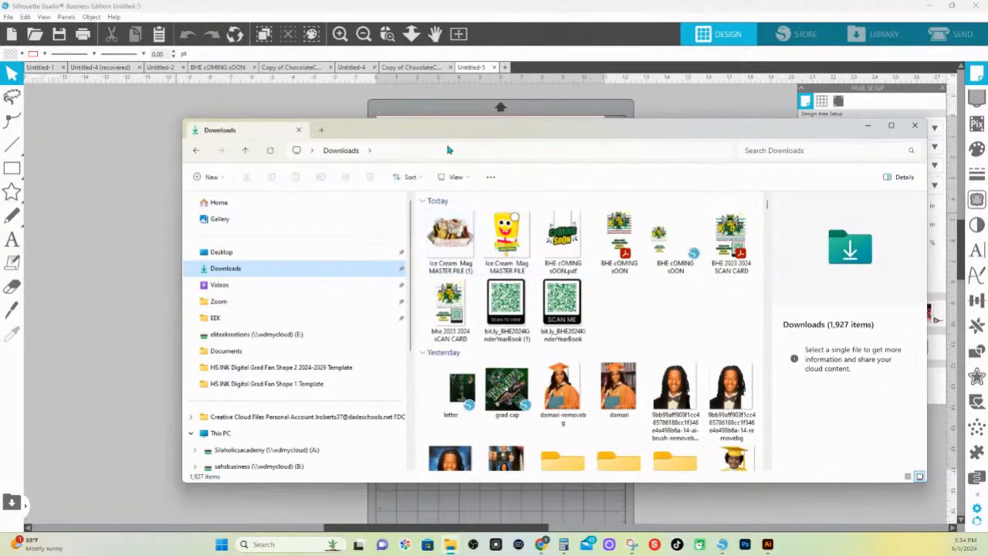
drag(476, 139, 554, 374)
drag(585, 467, 528, 193)
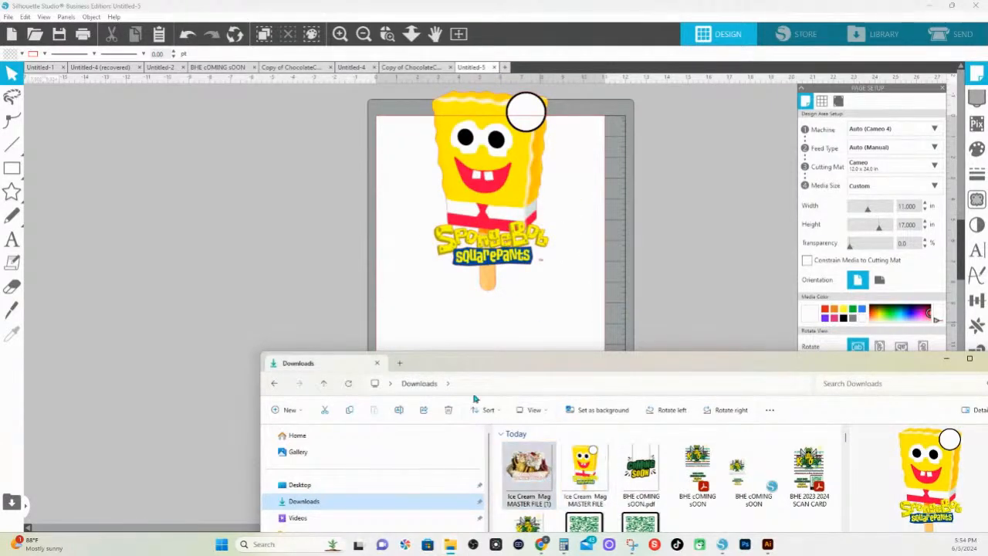
drag(528, 471, 229, 171)
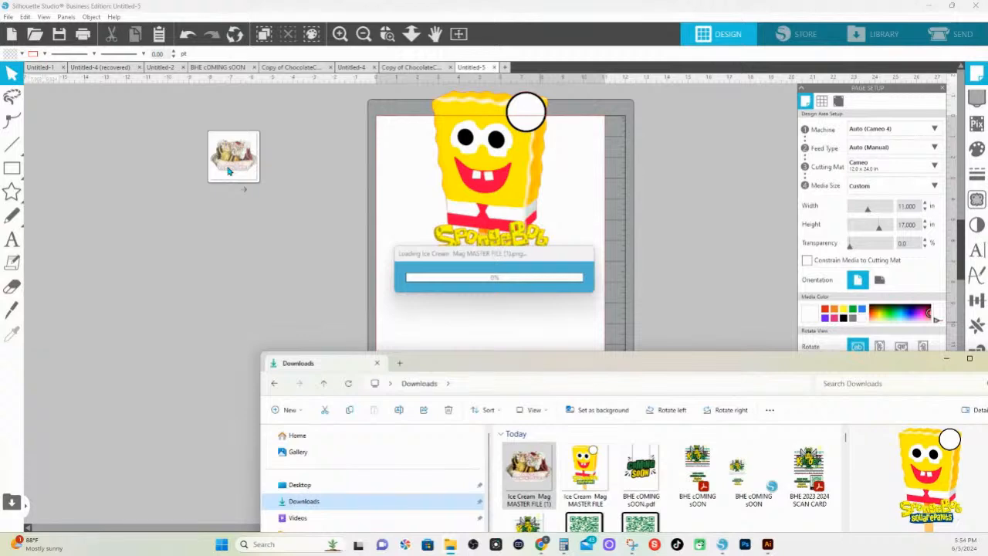
click(396, 303)
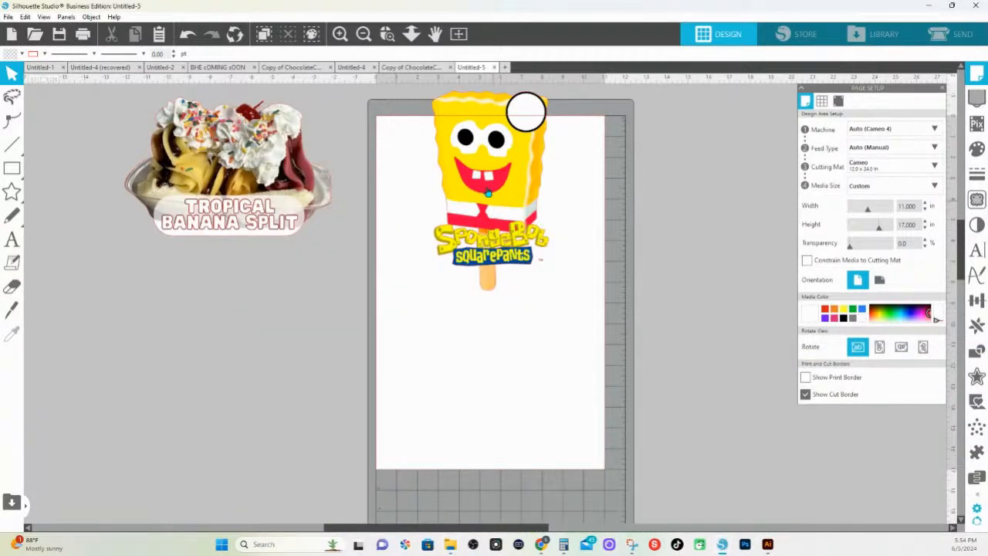
drag(488, 193, 309, 334)
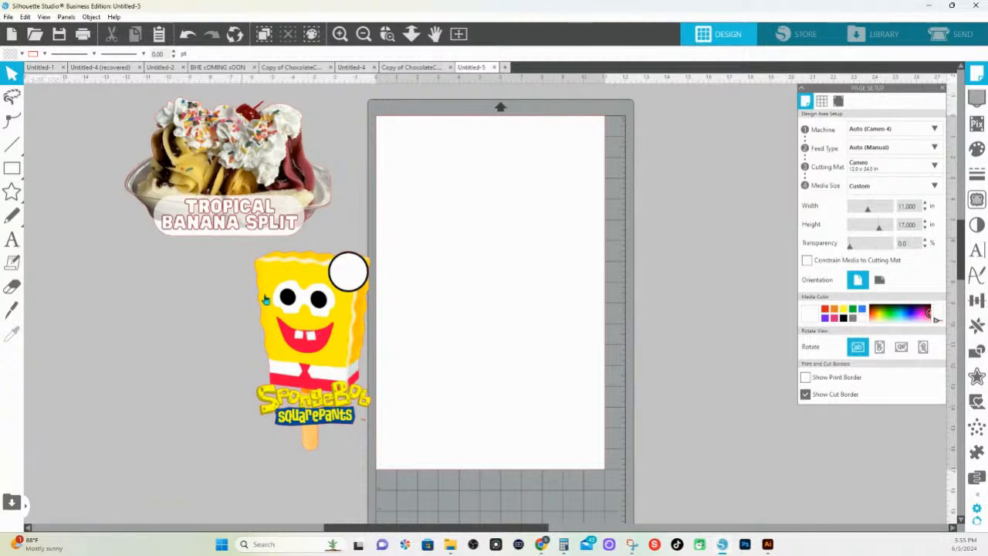
Zoom in on the SpongeBob lettering and popsicle stick, and turn off Autotrace for PNG files in the import preferences
click(387, 34)
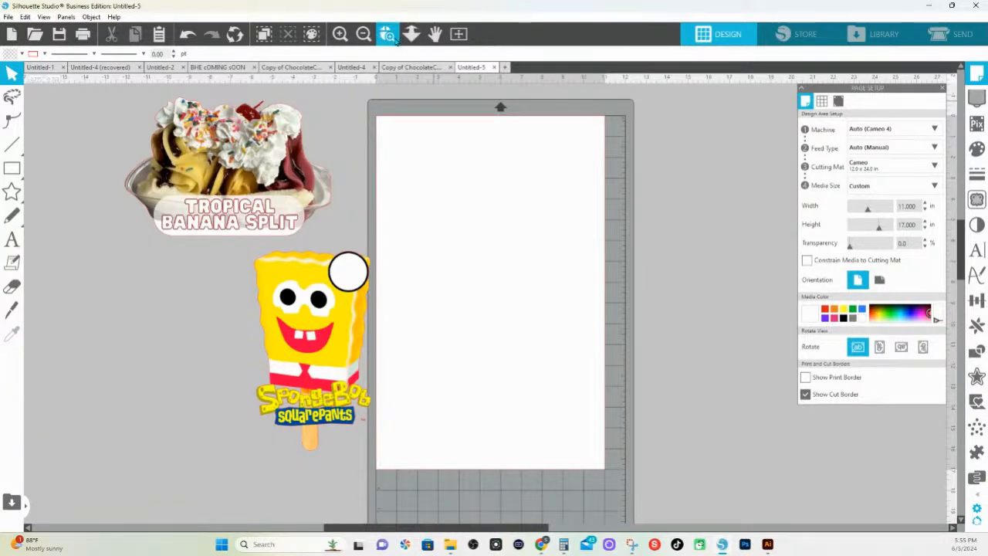
drag(260, 376, 454, 451)
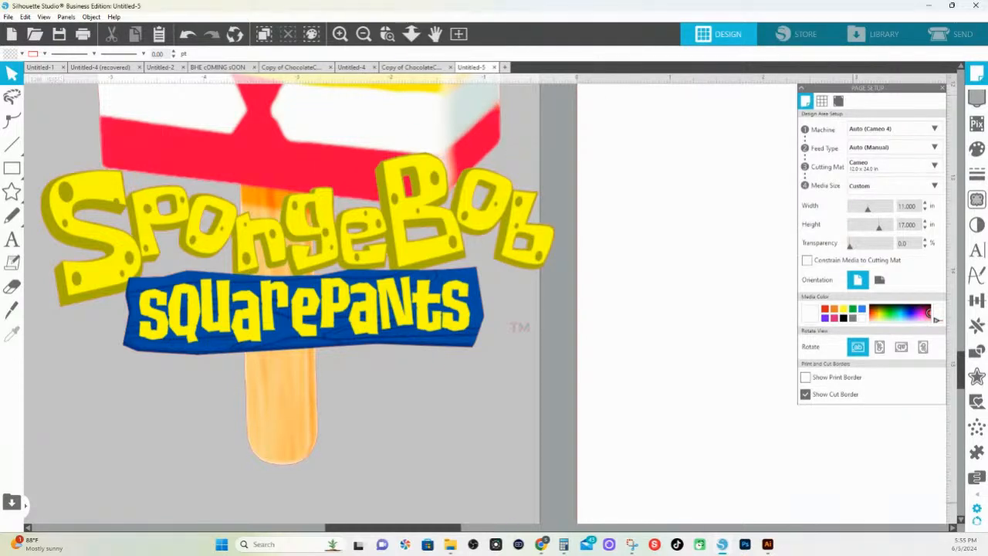
click(974, 508)
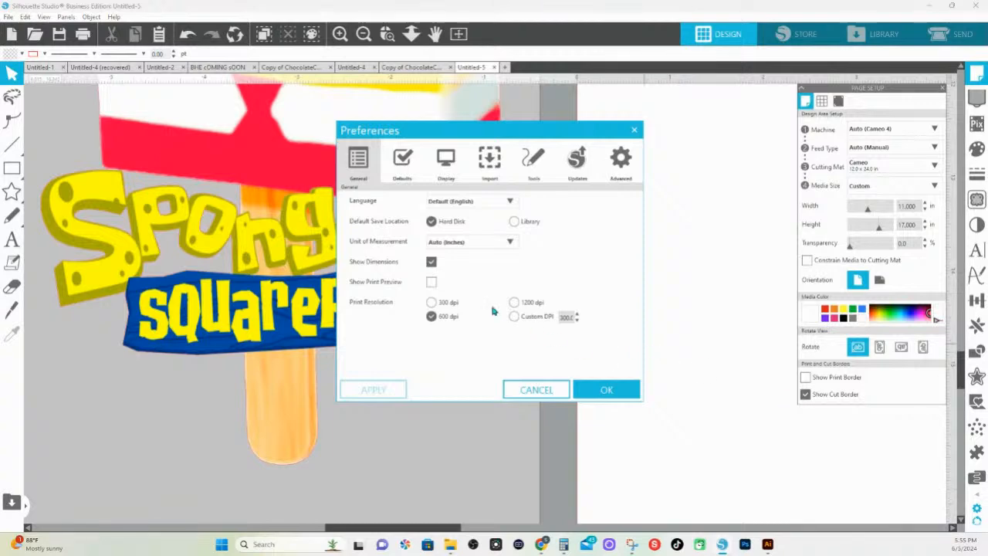
click(490, 161)
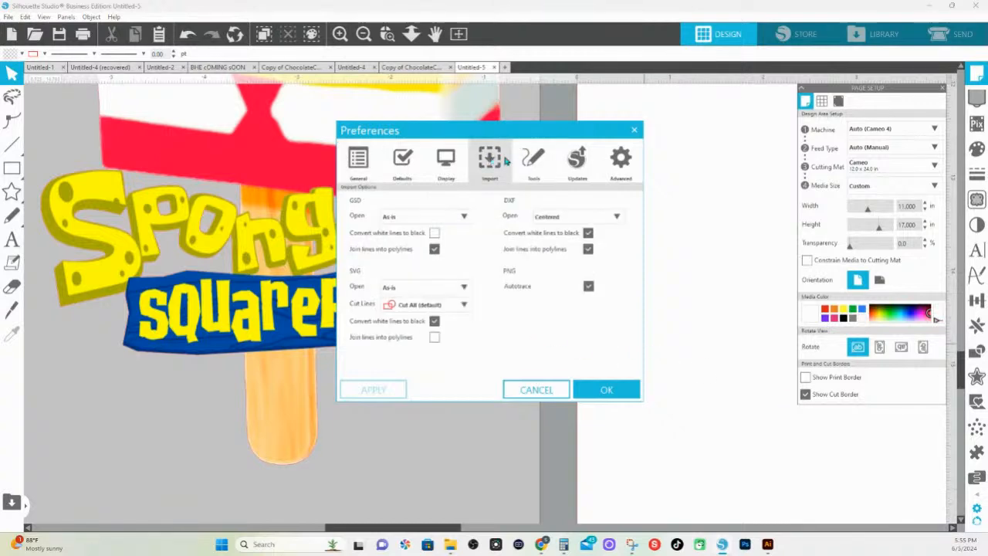
click(589, 289)
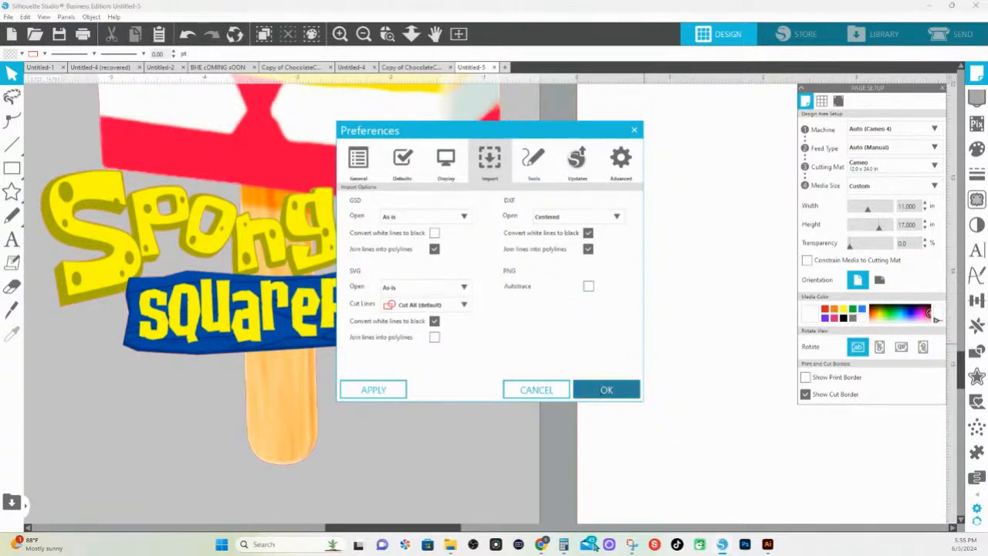
Switch to the Ice Cream Mag MASTER FILE design in Canva and delete all Tropical Banana Split artwork from page 2
mouse_move(542, 550)
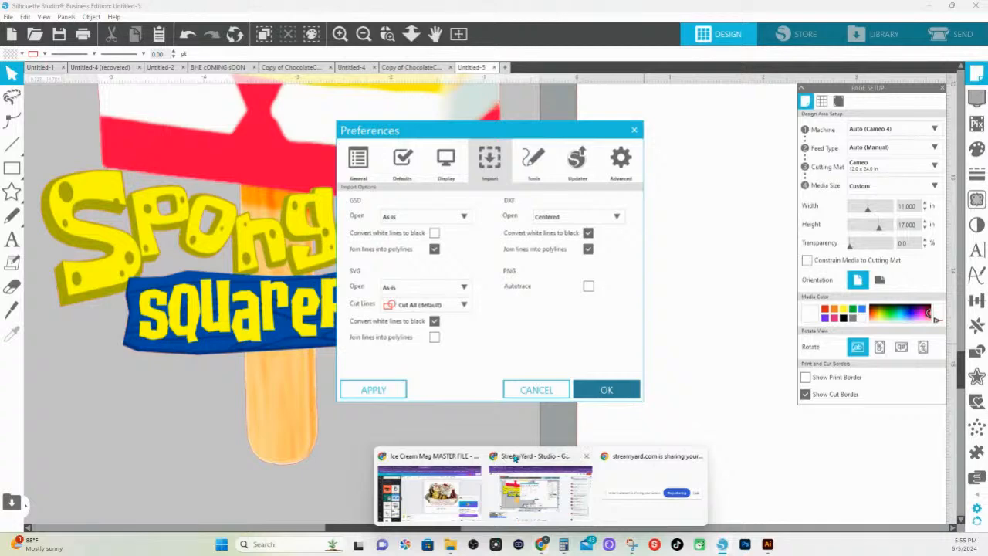
click(431, 459)
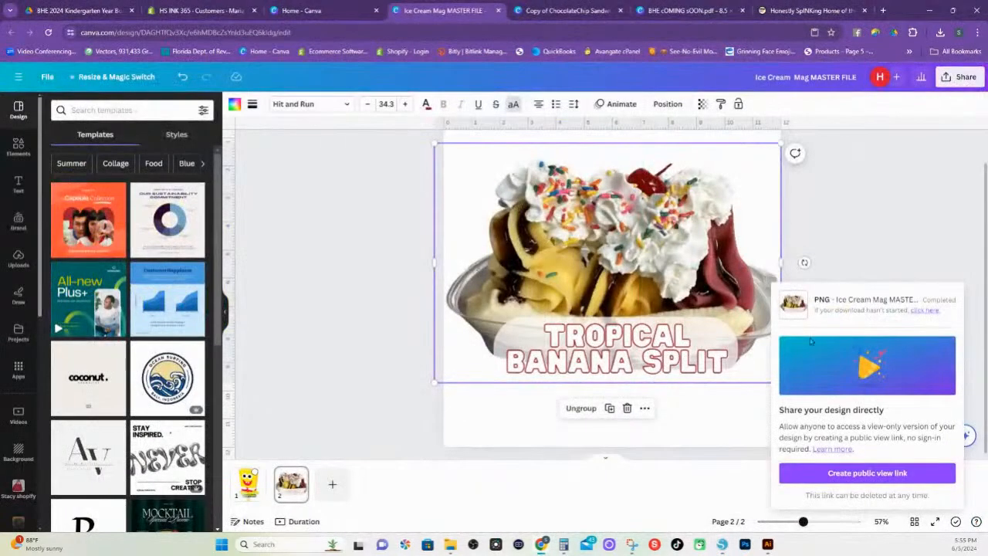
scroll(632, 292, up, 1)
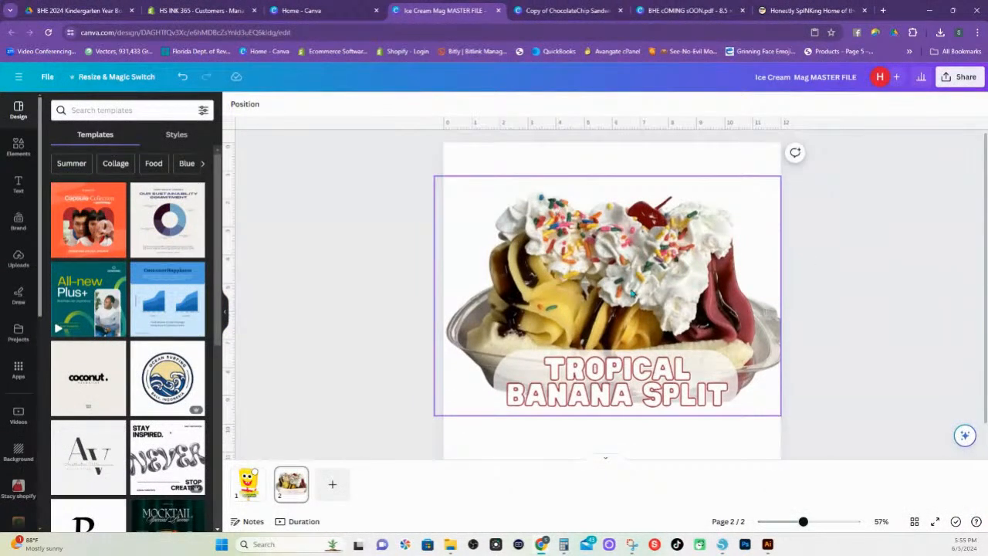
scroll(629, 292, down, 1)
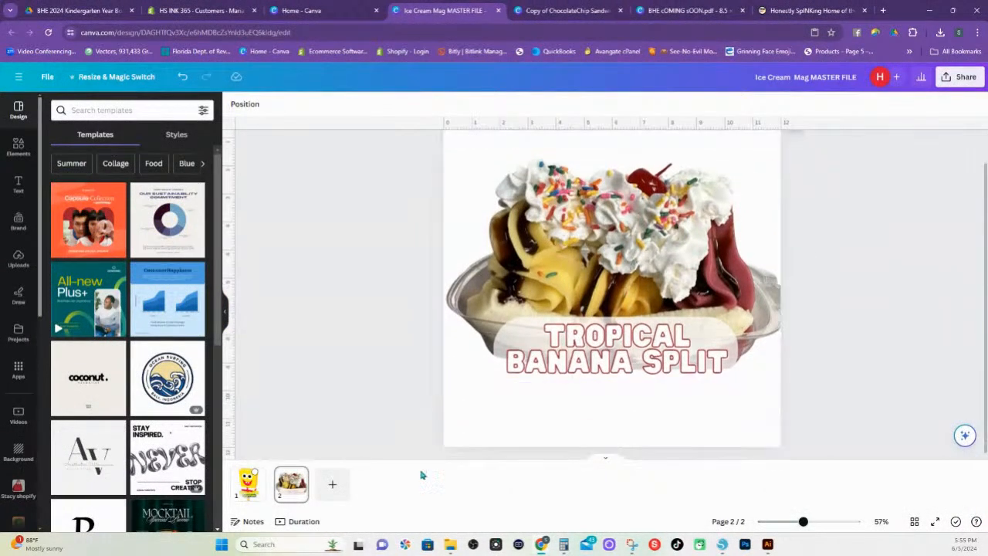
double_click(630, 244)
key(Delete)
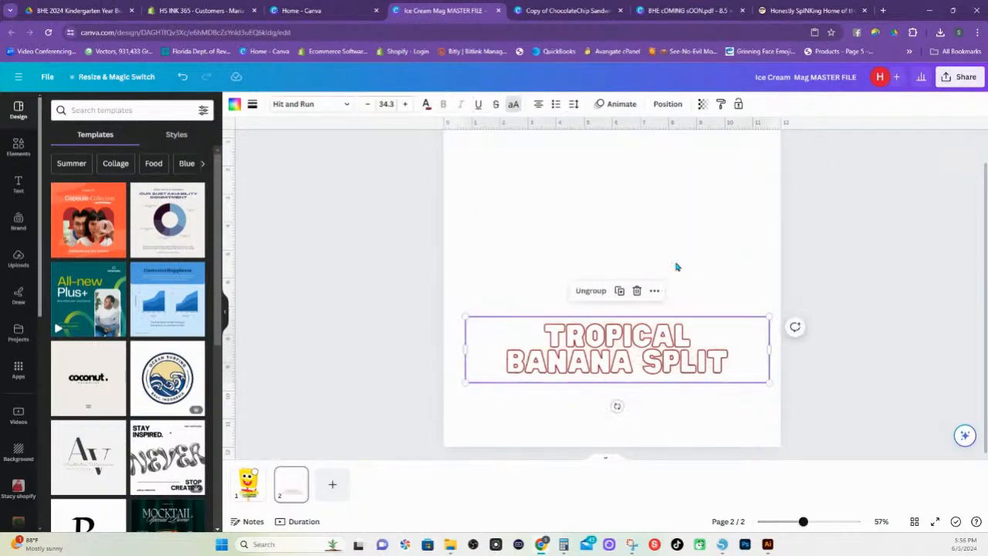
drag(478, 222, 775, 392)
key(Delete)
Remove the SpongeBob ice cream bar image from the group on page 1
click(246, 487)
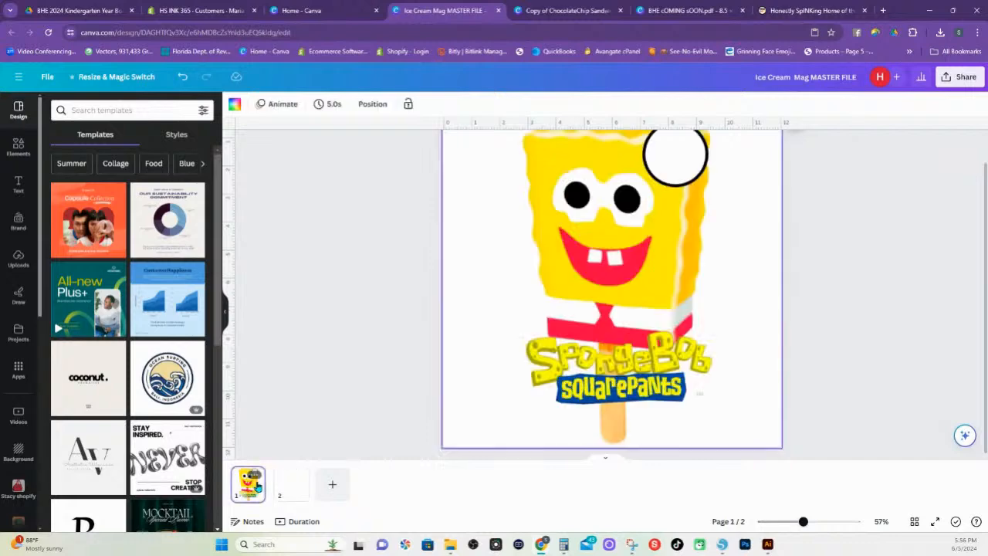
click(581, 198)
key(ctrl+x)
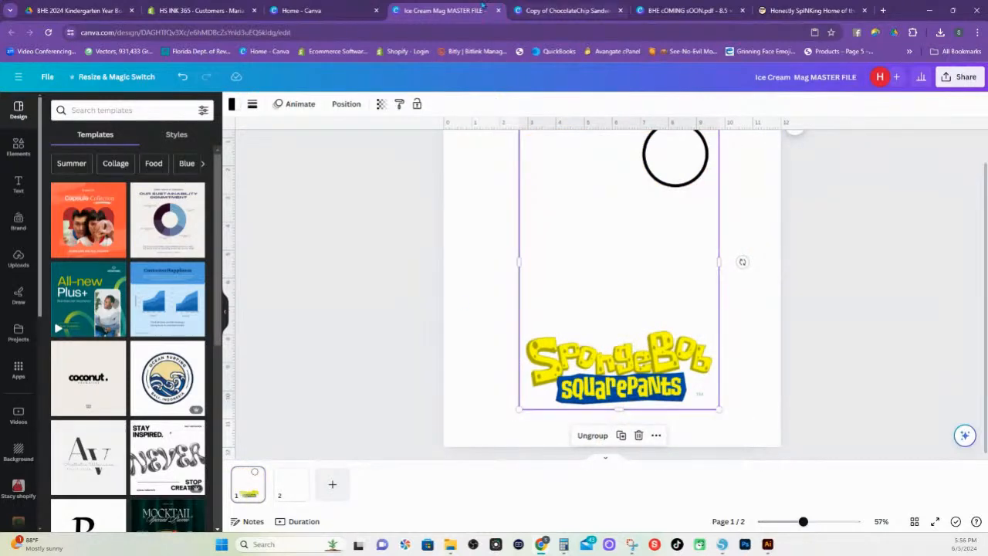
Copy the Candy Clash Bomb Pop group from page 2 of the Copy of ChocolateChip Sandwich design
click(549, 9)
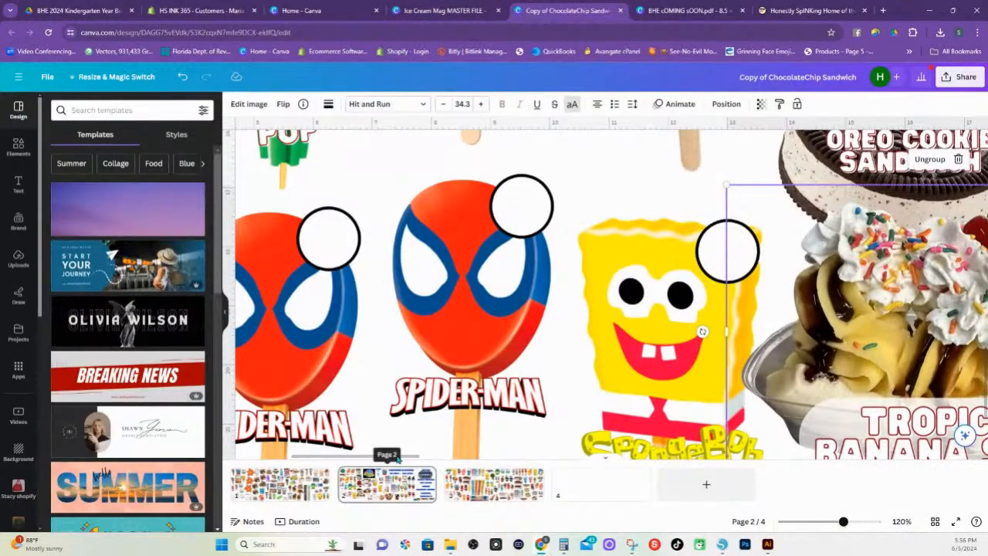
drag(843, 521, 804, 525)
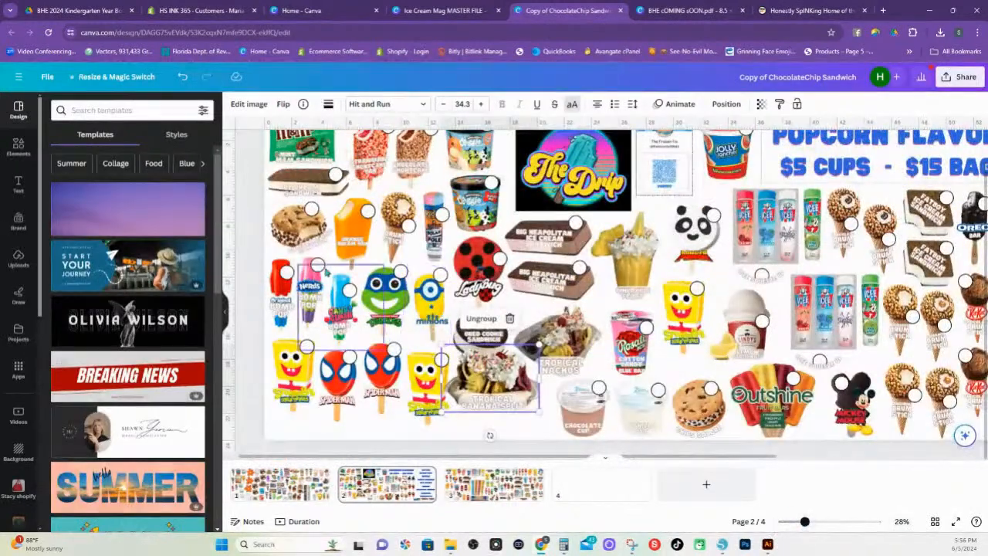
click(340, 309)
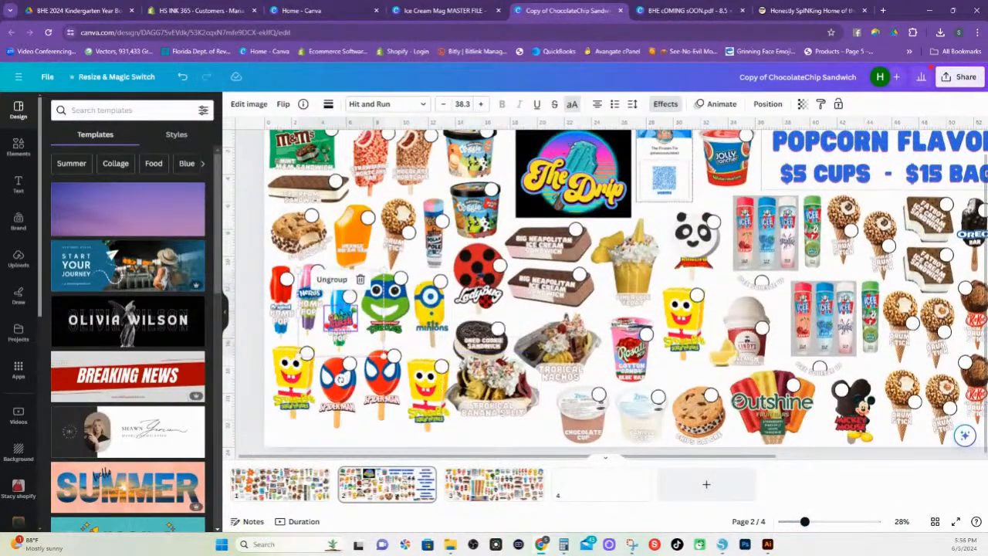
right_click(341, 308)
click(372, 221)
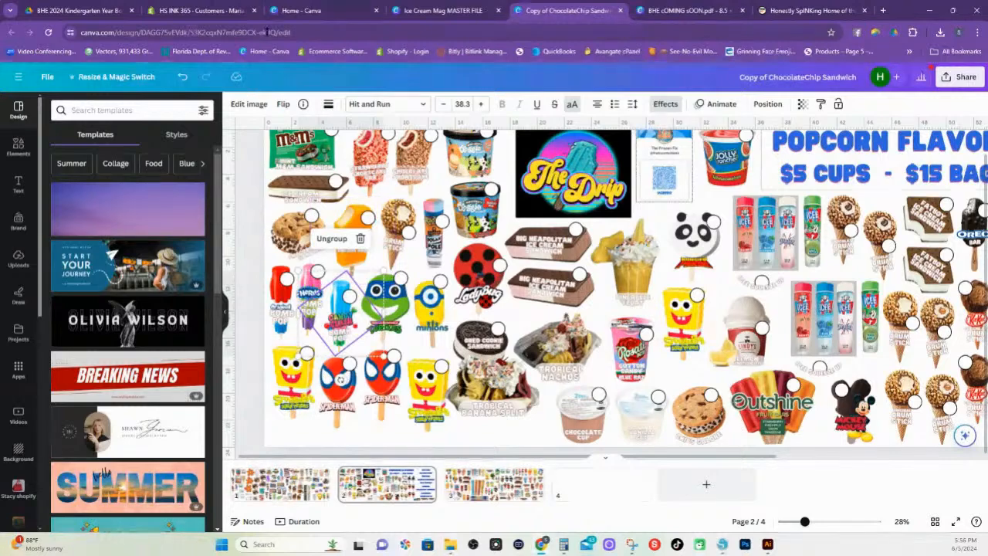
Delete the leftover SpongeBob elements from page 1 of Ice Cream Mag MASTER FILE and paste the Candy Clash Bomb Pop group there
click(309, 11)
click(455, 11)
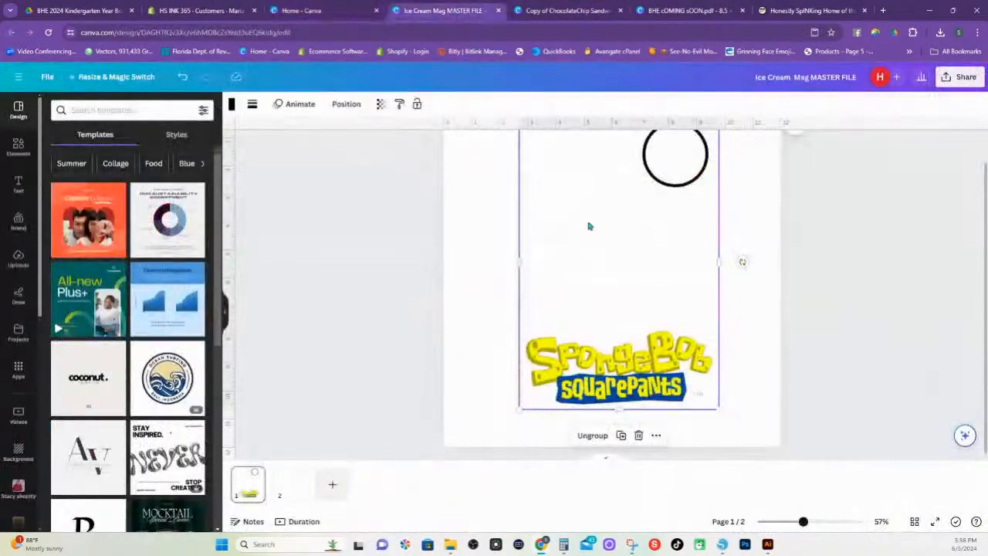
click(589, 257)
drag(474, 170, 784, 429)
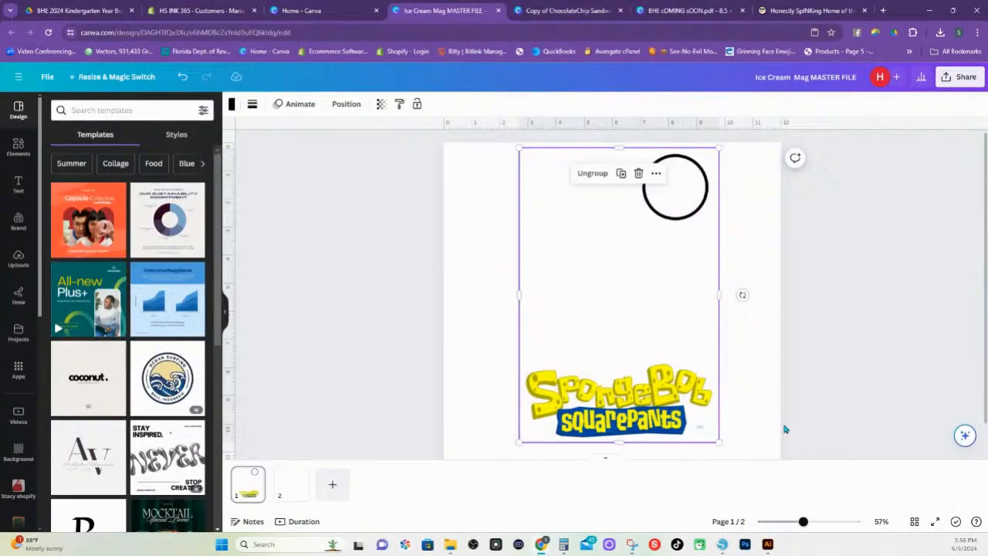
key(Delete)
right_click(645, 318)
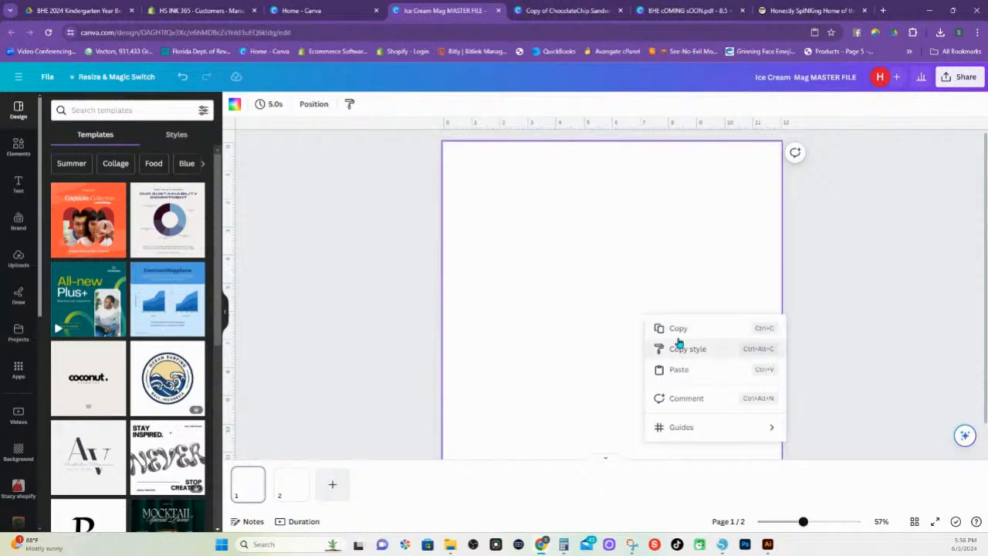
click(681, 372)
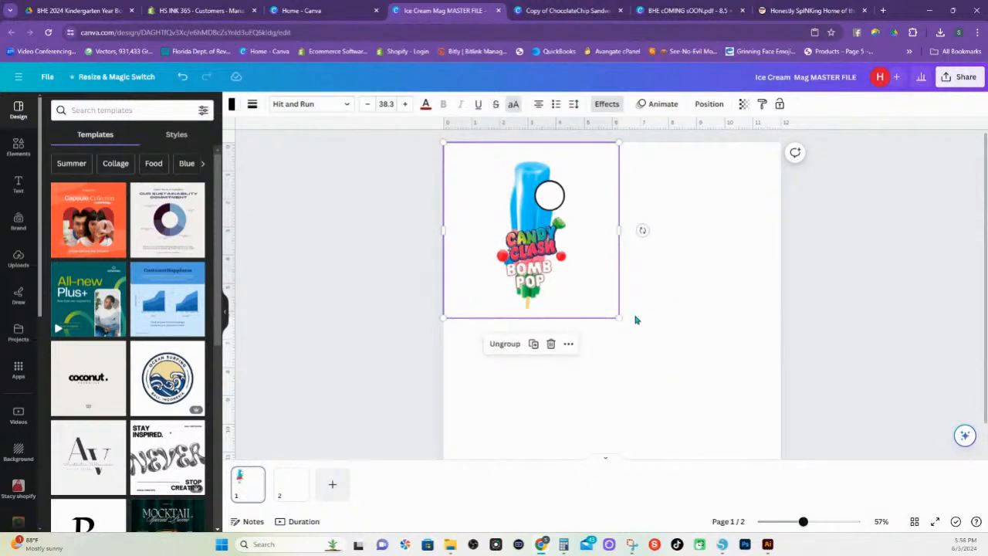
Enlarge the Candy Clash Bomb Pop group so the artwork fills nearly the full page height and center it on page 1
scroll(619, 317, down, 1)
drag(617, 273, 822, 426)
scroll(814, 315, up, 1)
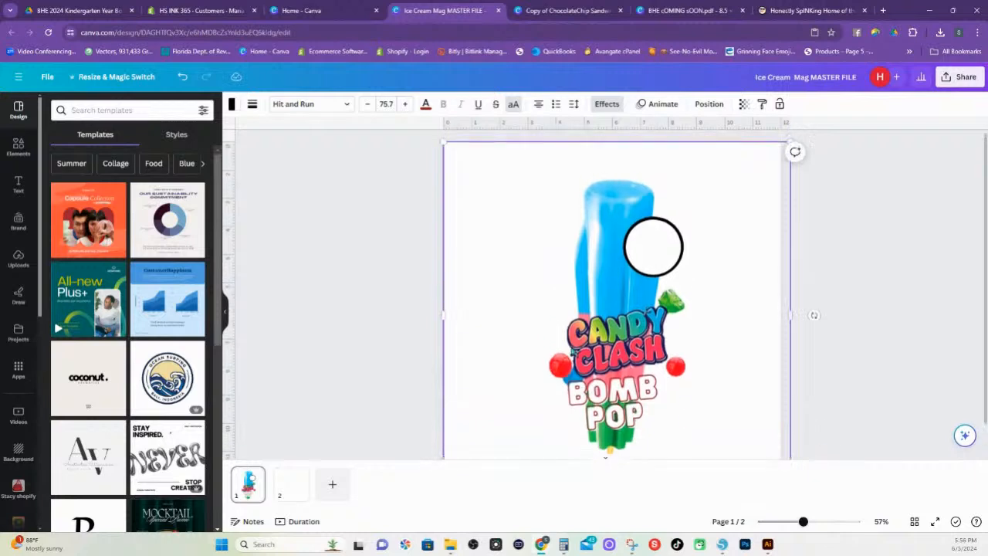
drag(444, 143, 395, 120)
scroll(614, 365, down, 1)
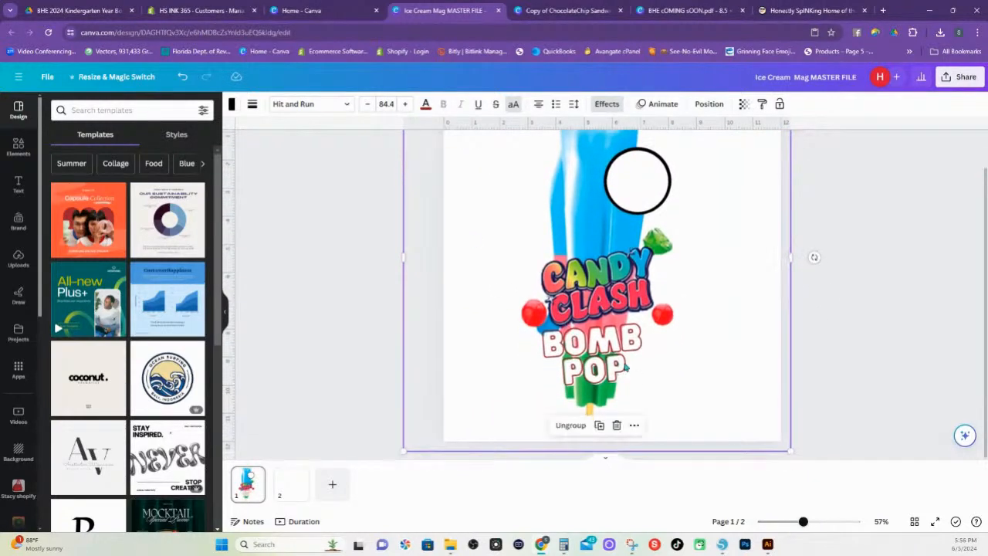
drag(586, 323, 601, 337)
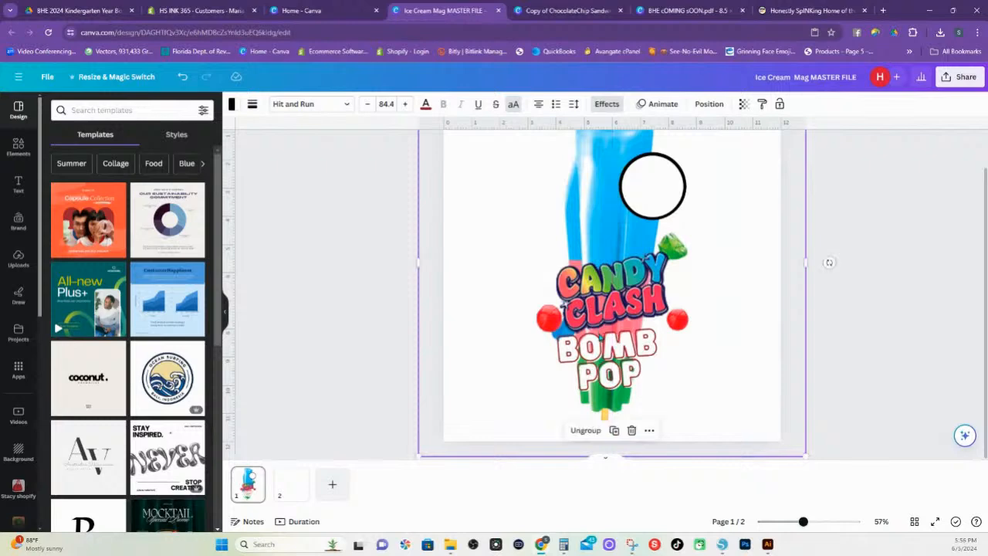
scroll(601, 336, up, 1)
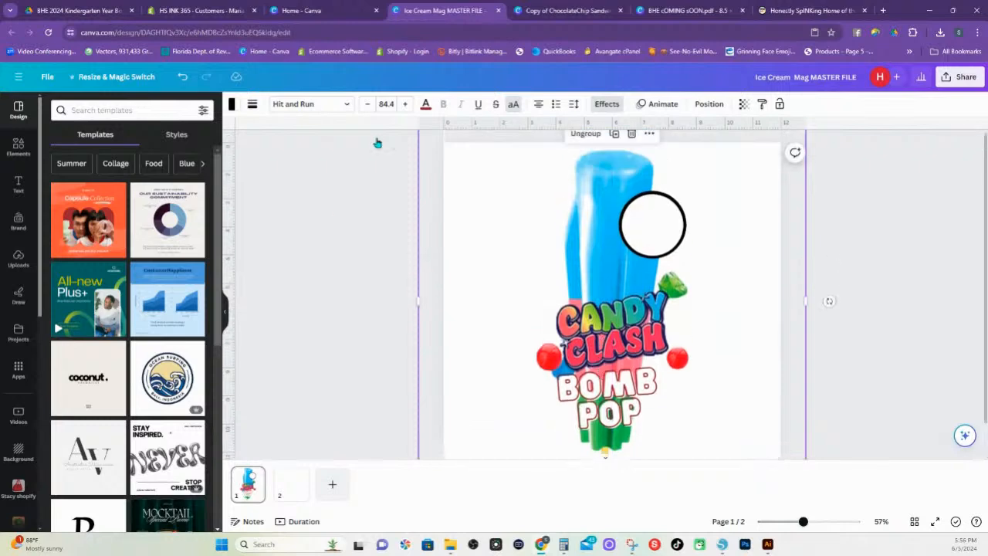
Copy the Big Neapolitan Ice Cream Sandwich group from the Copy of ChocolateChip Sandwich design and paste it onto page 2 of the master file
click(291, 484)
click(557, 11)
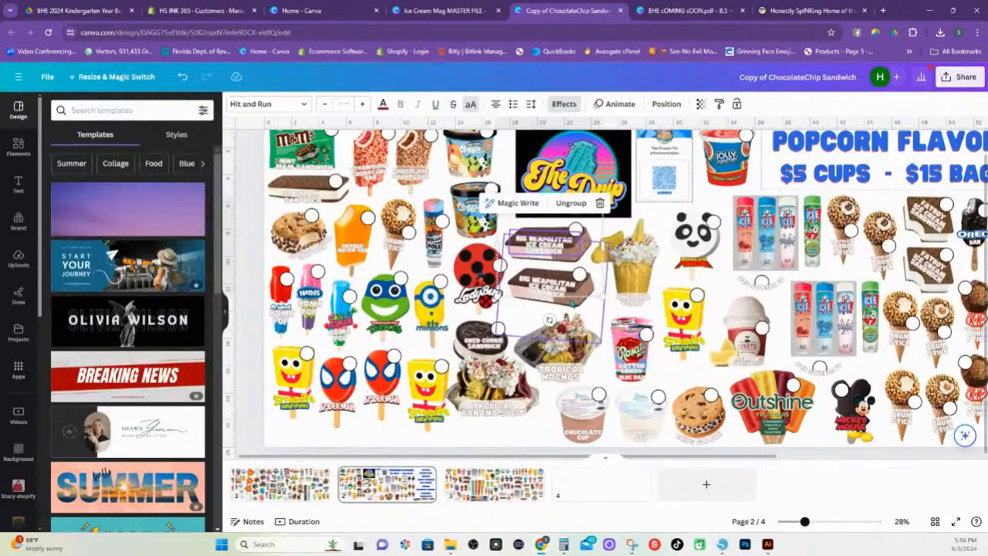
right_click(574, 251)
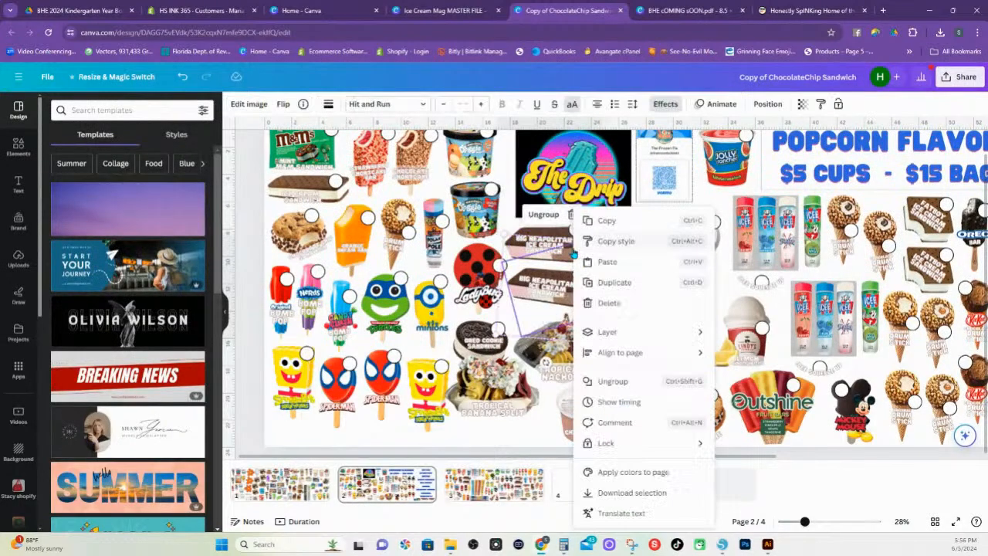
click(606, 221)
click(444, 10)
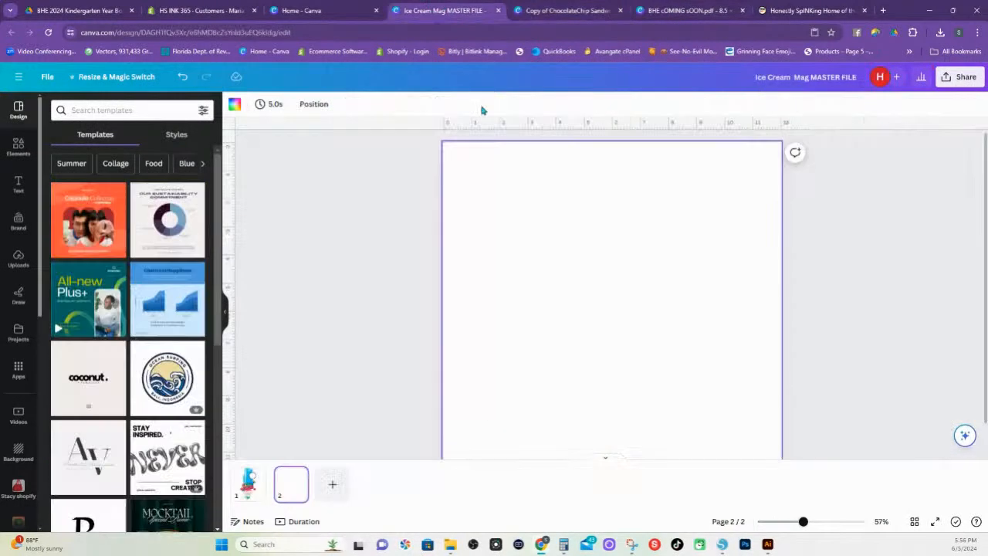
right_click(600, 351)
click(632, 402)
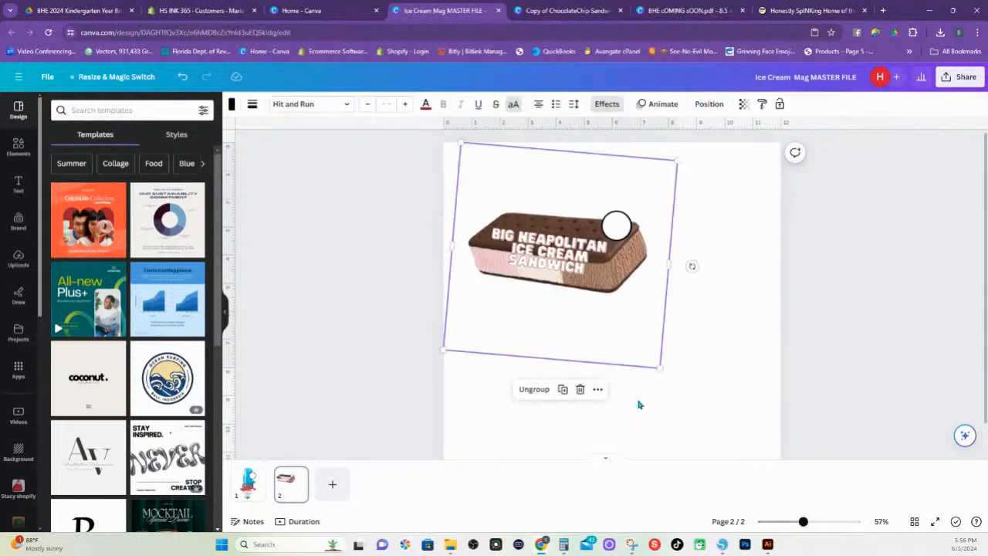
Enlarge the Big Neapolitan Ice Cream Sandwich group on page 2 until the artwork spans about the full page width
mouse_move(660, 369)
mouse_down()
mouse_move(845, 513)
mouse_move(644, 370)
mouse_up()
drag(827, 175, 836, 167)
scroll(496, 181, down, 3)
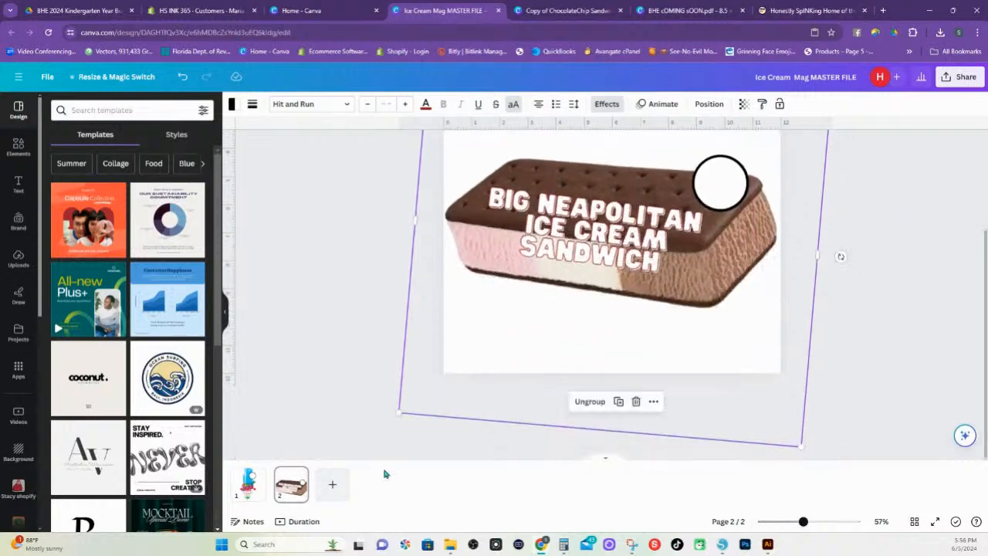
Add a third page to the master file and copy the Kung Fu Panda group from the Copy of ChocolateChip Sandwich design
click(332, 484)
key(ctrl+Tab)
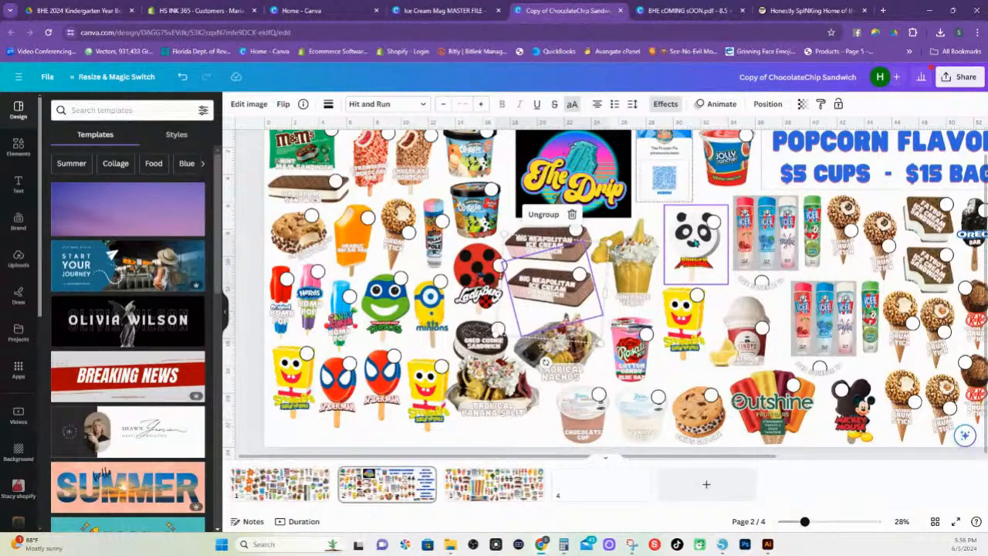
click(694, 242)
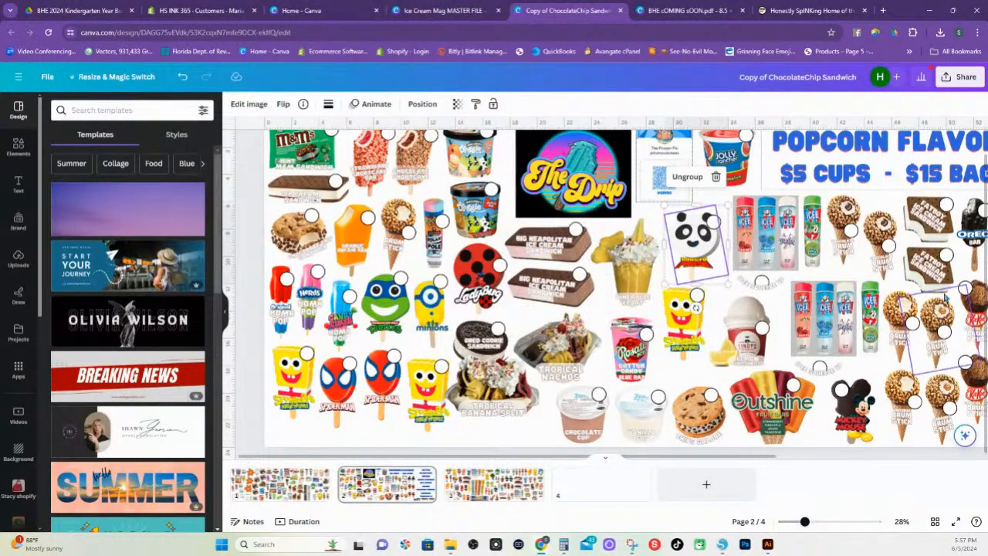
right_click(698, 254)
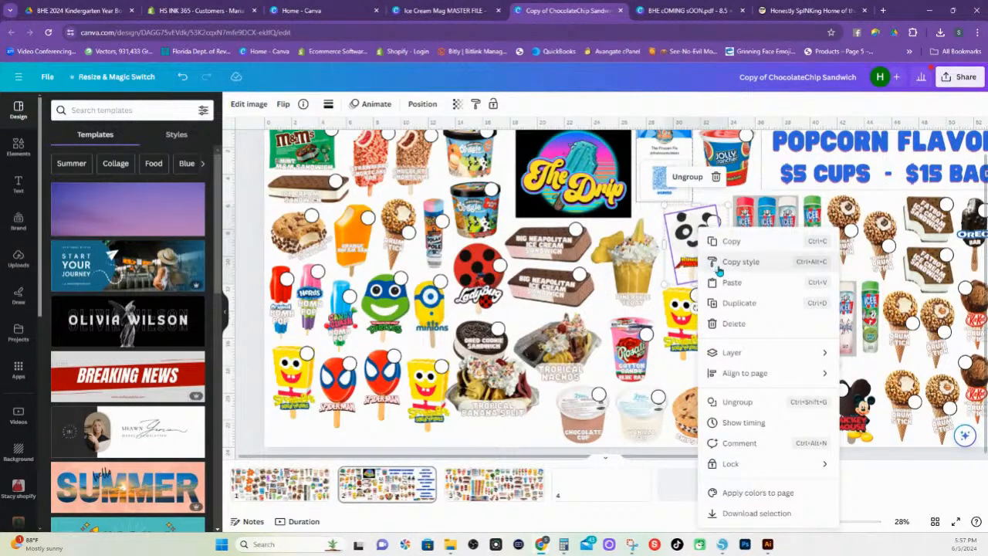
click(729, 241)
Paste the Kung Fu Panda group onto page 3 of Ice Cream Mag MASTER FILE and enlarge it to about 10 in wide
click(479, 11)
right_click(620, 348)
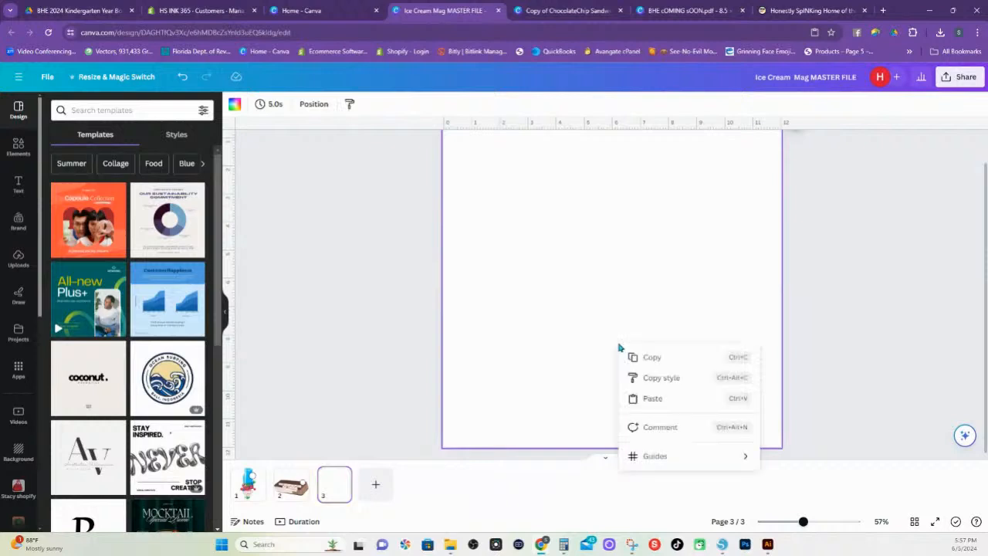
click(657, 402)
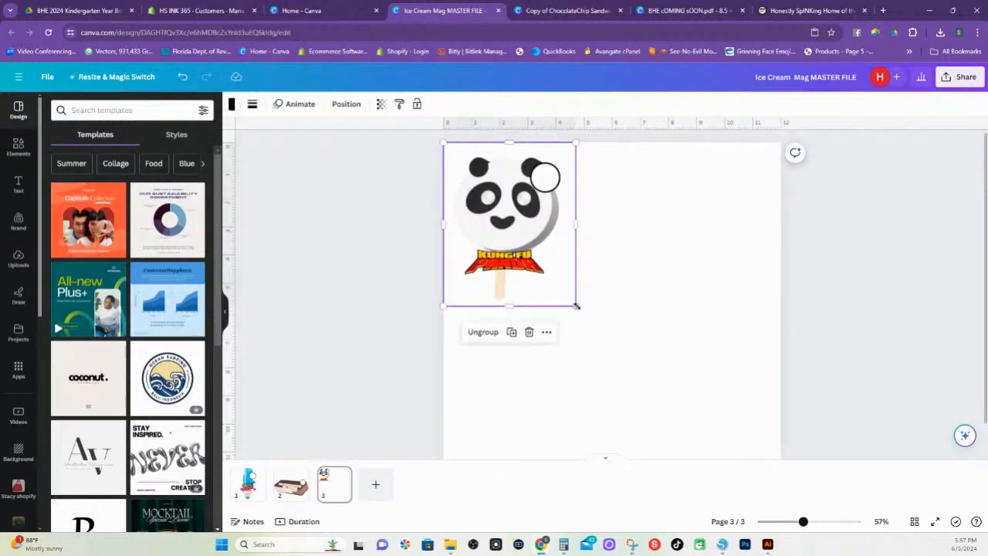
drag(577, 302, 738, 447)
scroll(731, 371, up, 2)
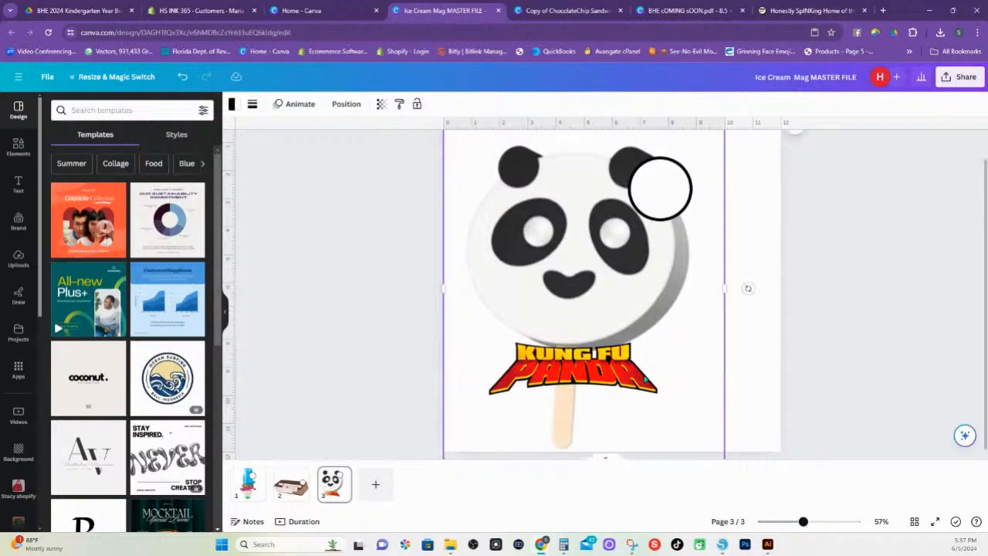
Enlarge the Kung Fu Panda group on page 3 to about 11 in wide and add a fourth page
drag(724, 142, 773, 128)
scroll(769, 286, down, 2)
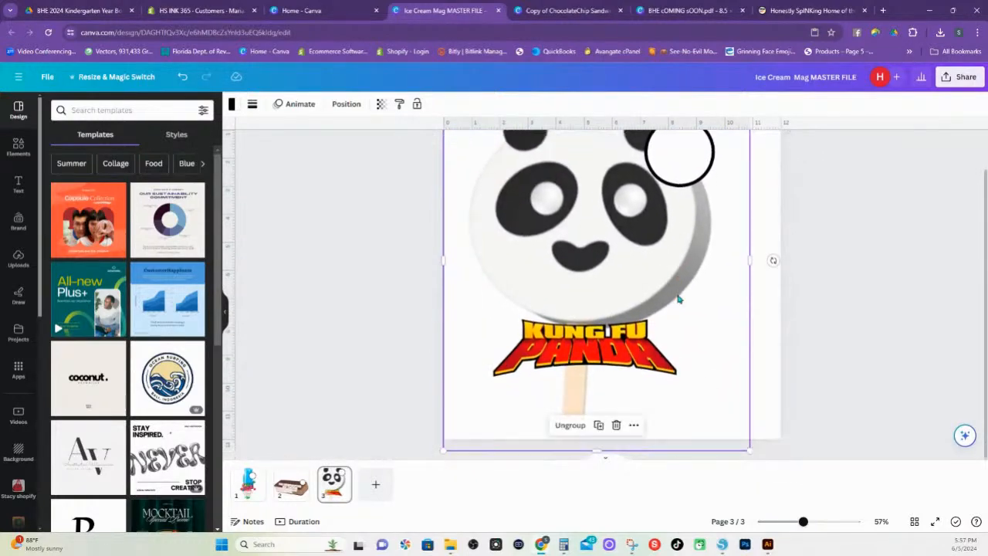
click(378, 486)
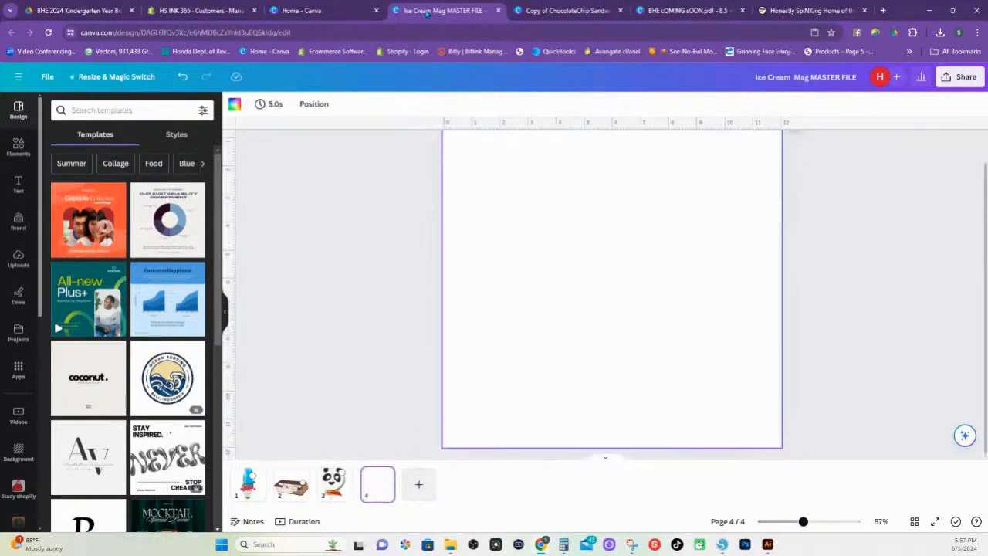
Copy the ICEE Squeeze Up group from page 2 of the Copy of ChocolateChip Sandwich design
click(309, 10)
click(545, 10)
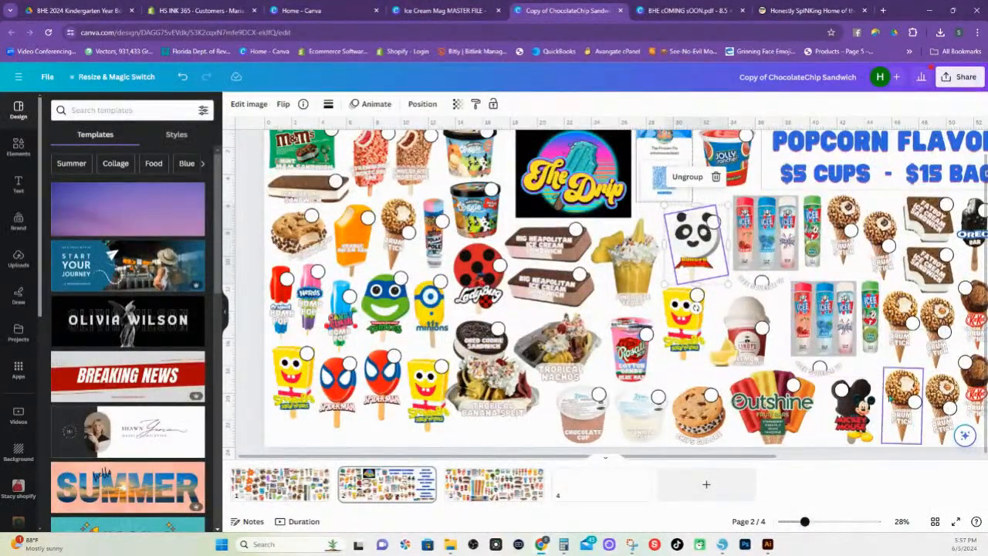
click(764, 287)
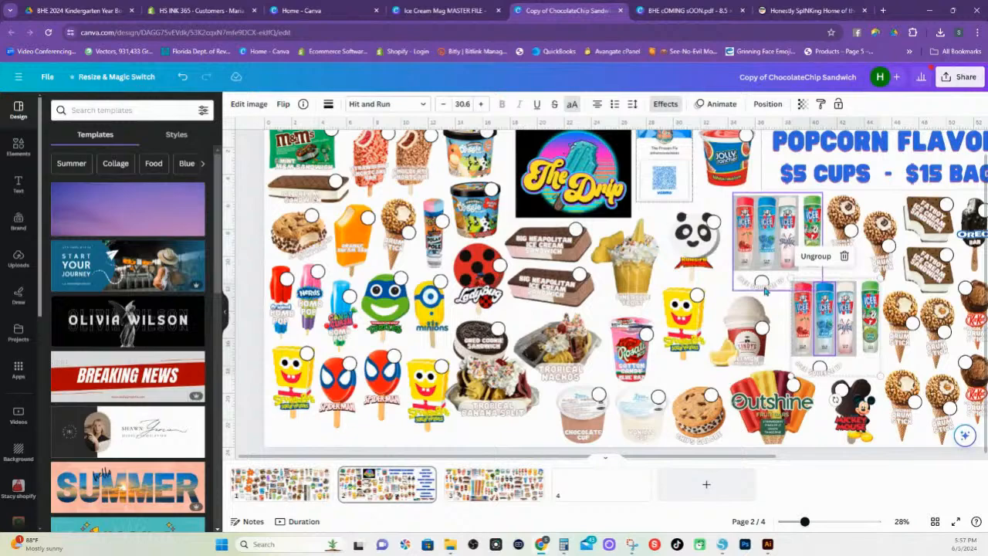
right_click(843, 209)
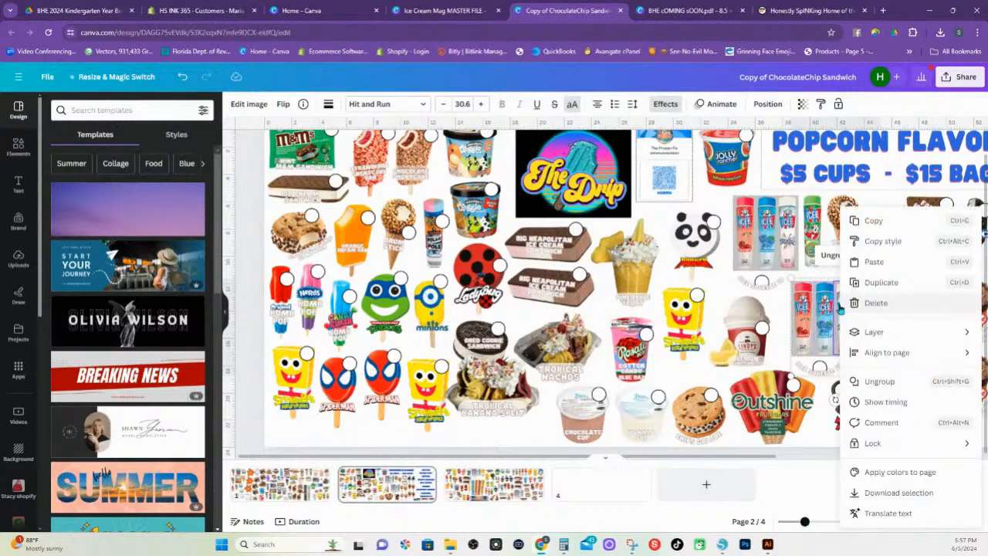
click(862, 223)
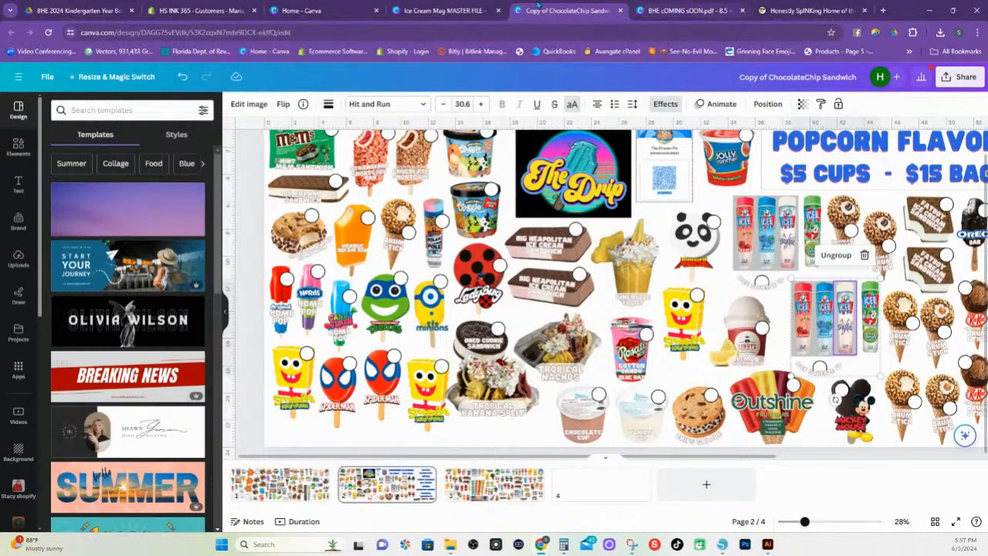
Paste the ICEE Squeeze Up group onto page 4 of the Ice Cream Mag MASTER FILE and enlarge it to the full page width
click(440, 10)
right_click(564, 301)
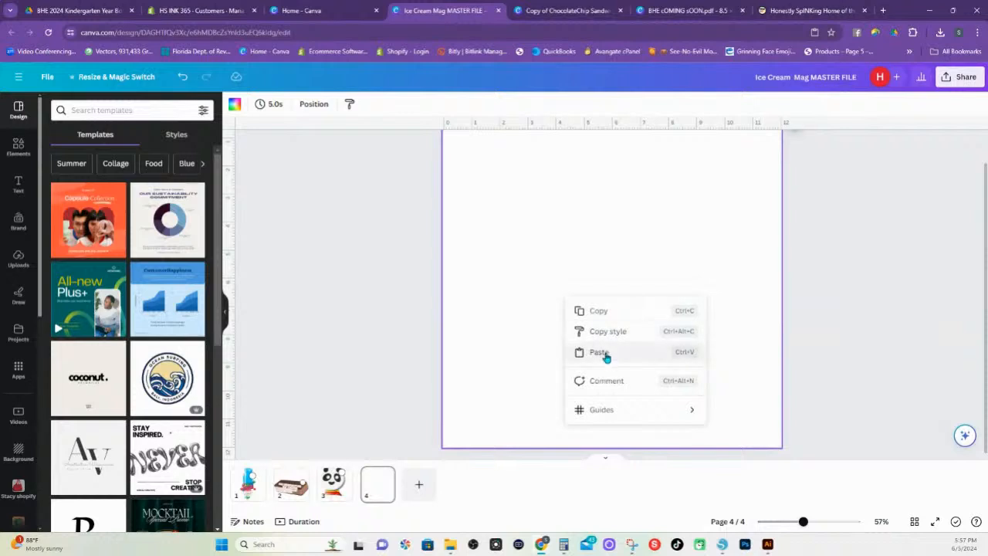
click(607, 351)
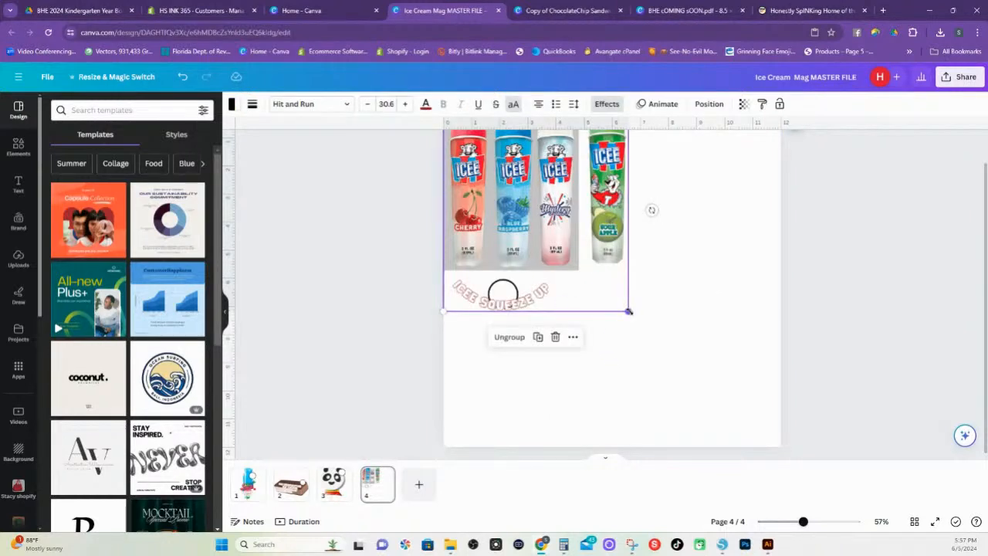
drag(629, 311, 802, 459)
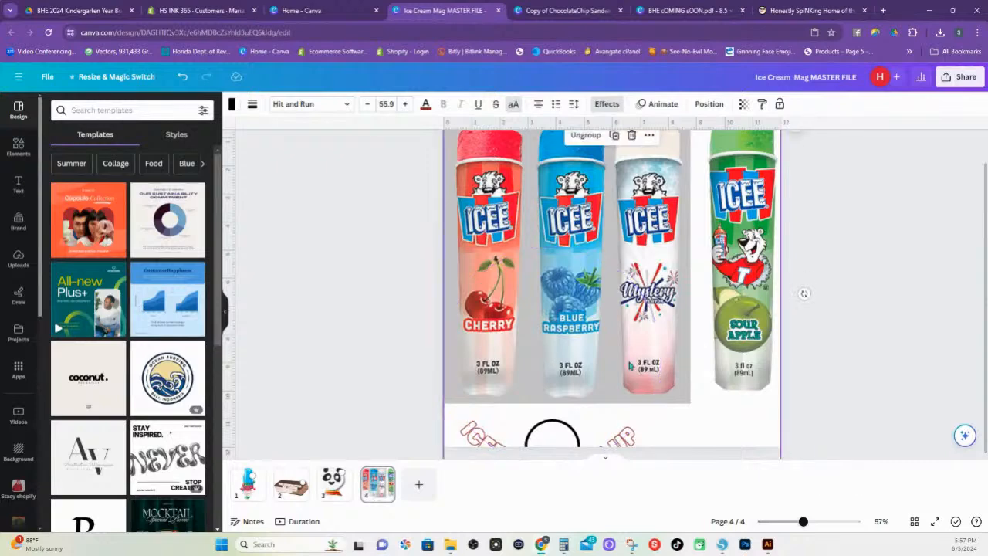
scroll(802, 325, up, 1)
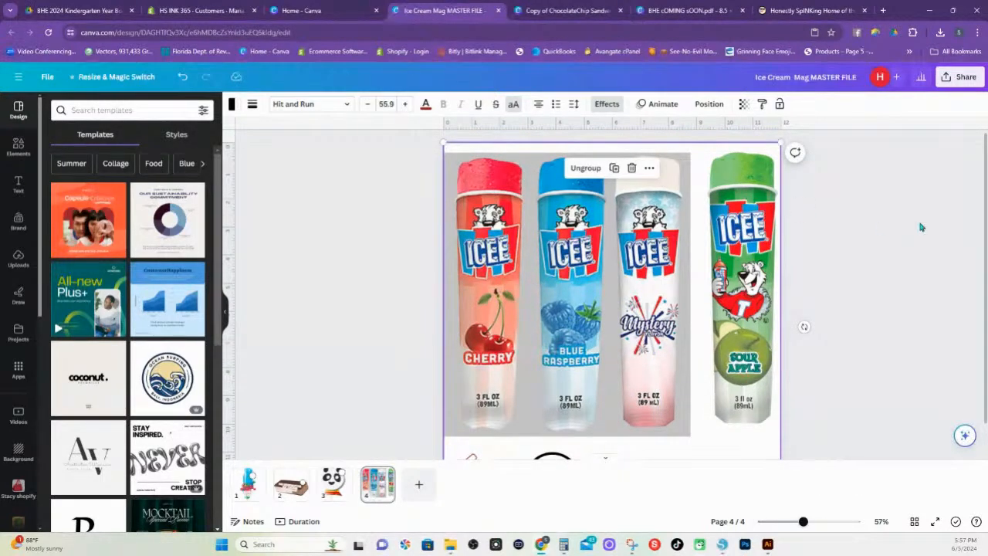
Download all four pages as PNG at size 1.5 with a transparent background
click(964, 81)
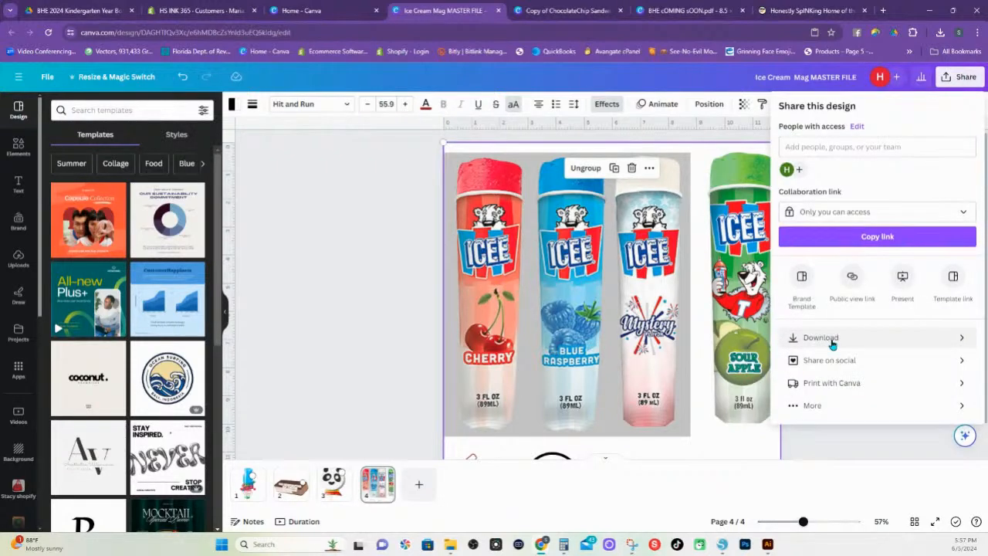
click(831, 340)
click(840, 275)
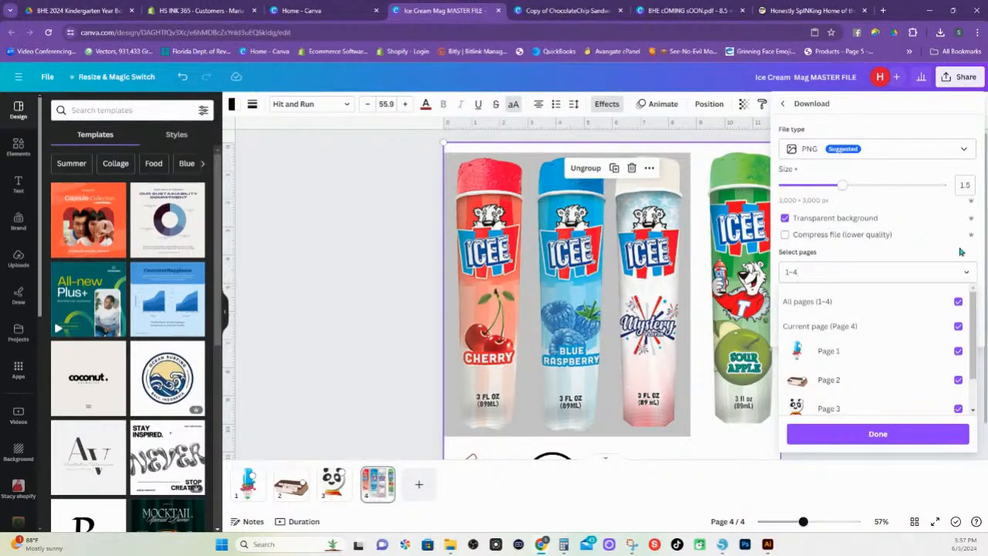
scroll(839, 369, down, 2)
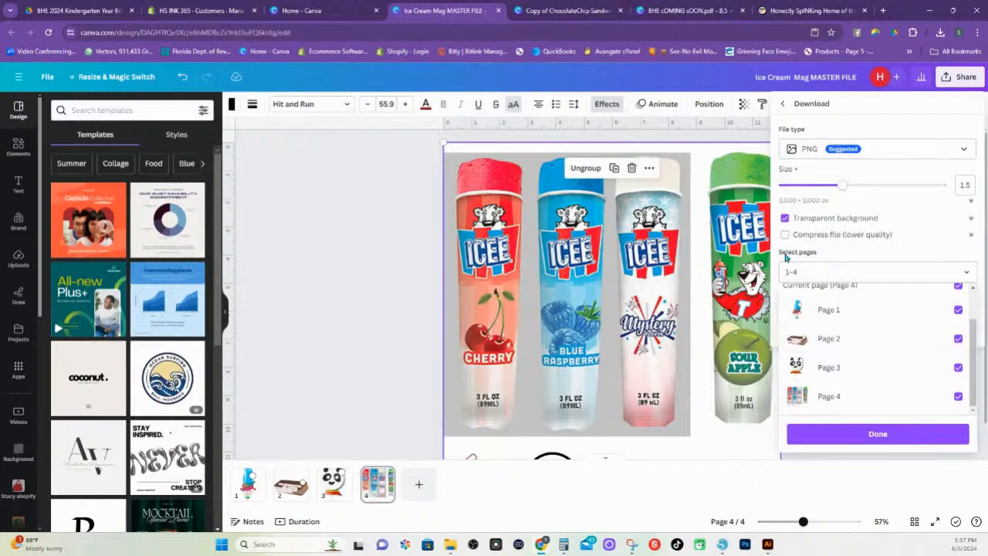
click(854, 437)
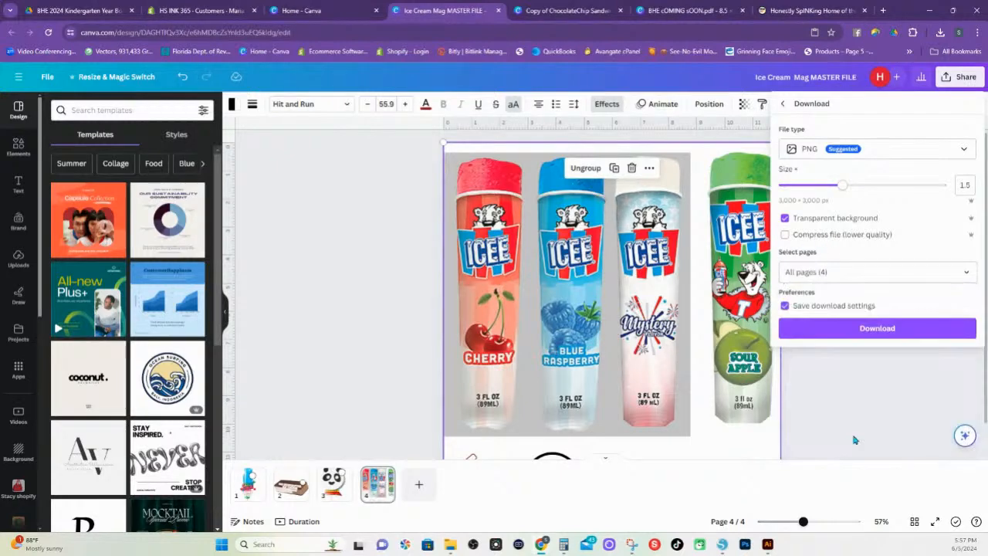
click(864, 330)
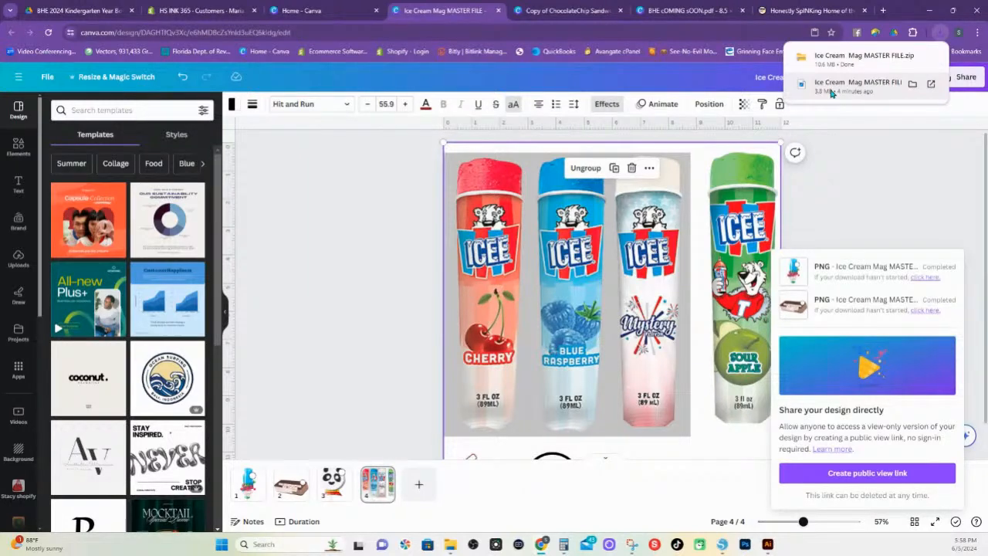
Open the downloaded Ice Cream Mag MASTER FILE archive and bring its extracted folder up over the Untitled-5 document in Silhouette Studio
click(830, 62)
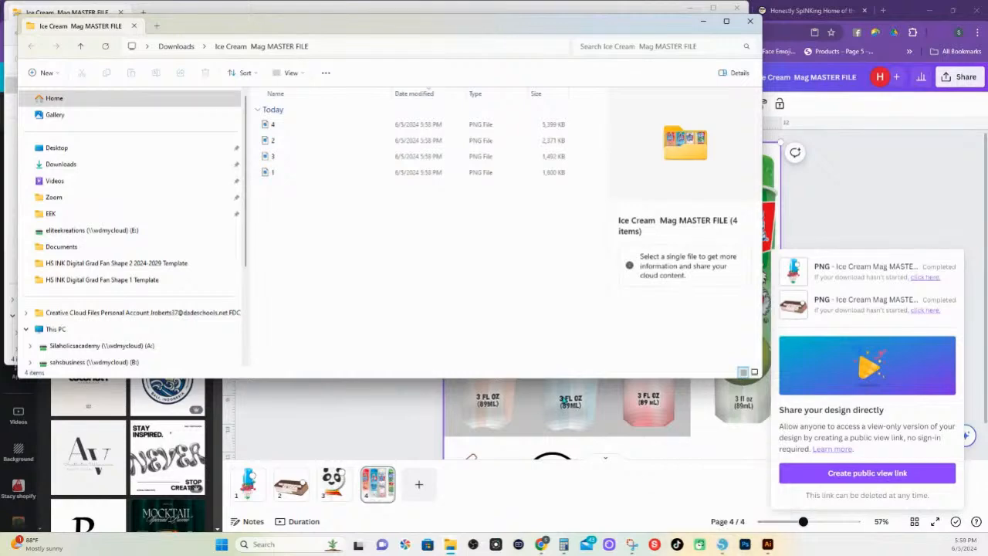
click(721, 544)
click(412, 34)
drag(443, 142, 462, 313)
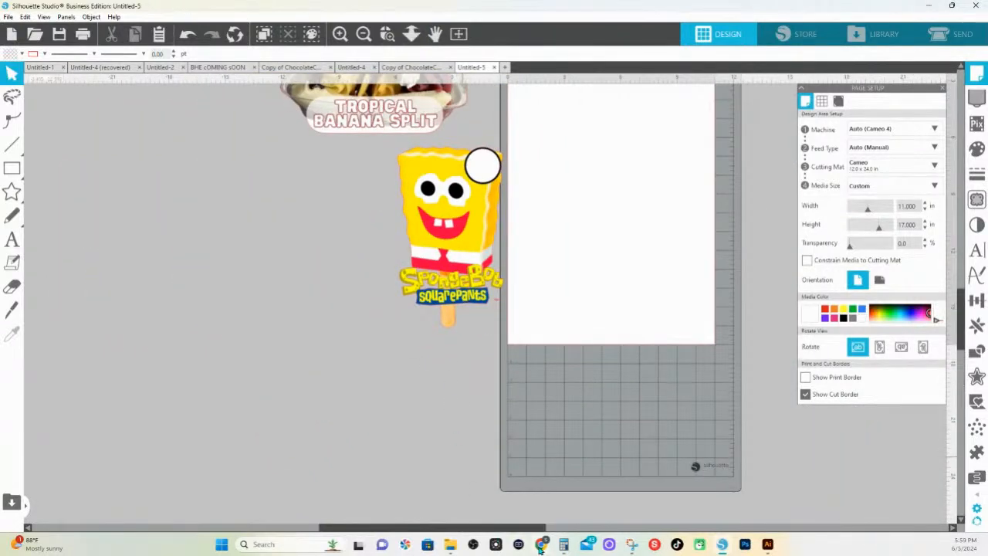
mouse_move(451, 547)
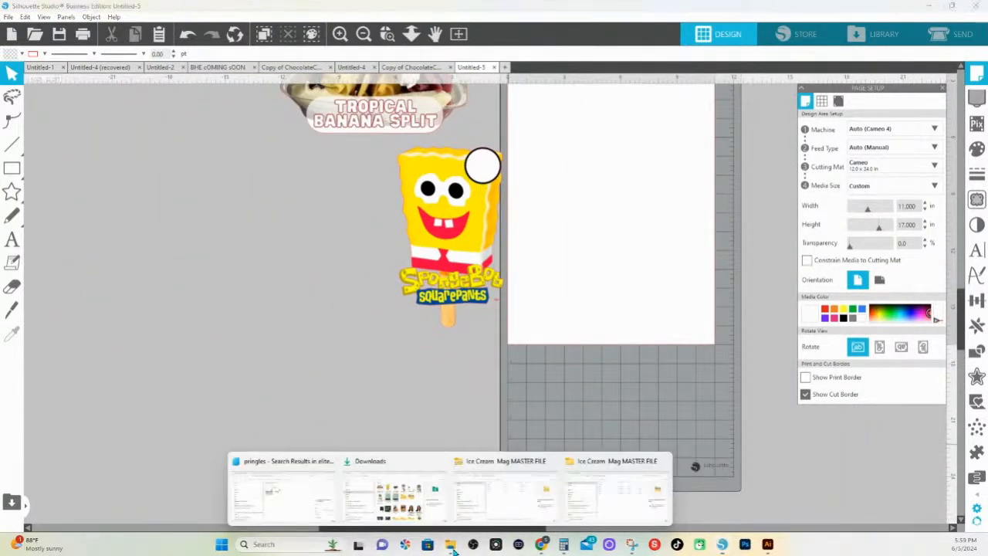
click(611, 475)
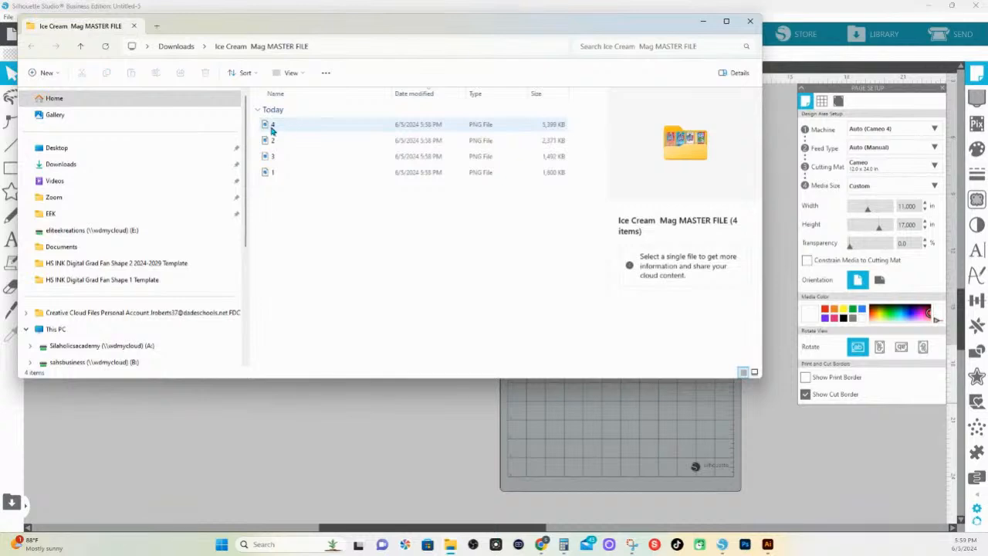
Place PNG files 4, 2, 3 and 1 from the extracted folder side by side in the Untitled-5 document
drag(272, 130, 217, 397)
drag(207, 440, 207, 440)
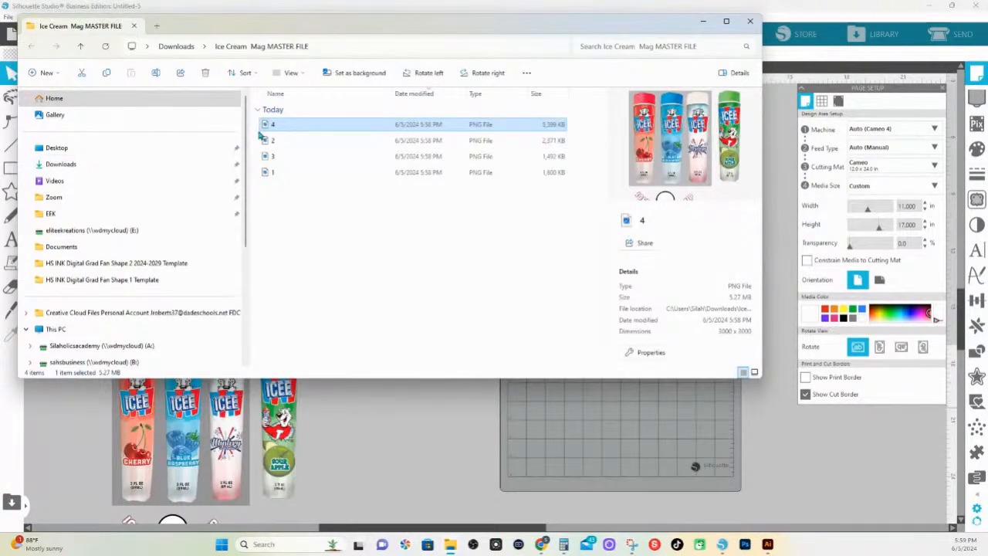
drag(271, 140, 349, 398)
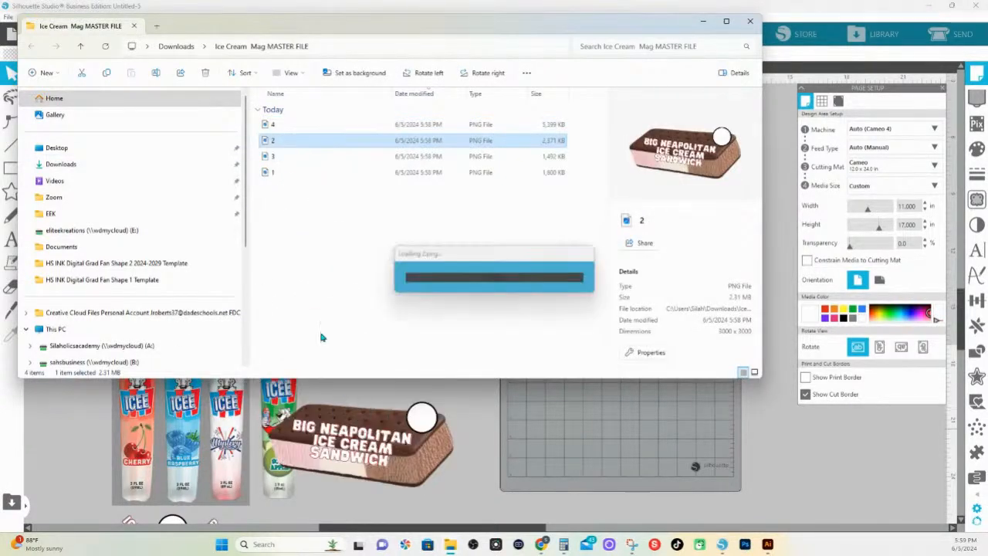
drag(272, 156, 555, 423)
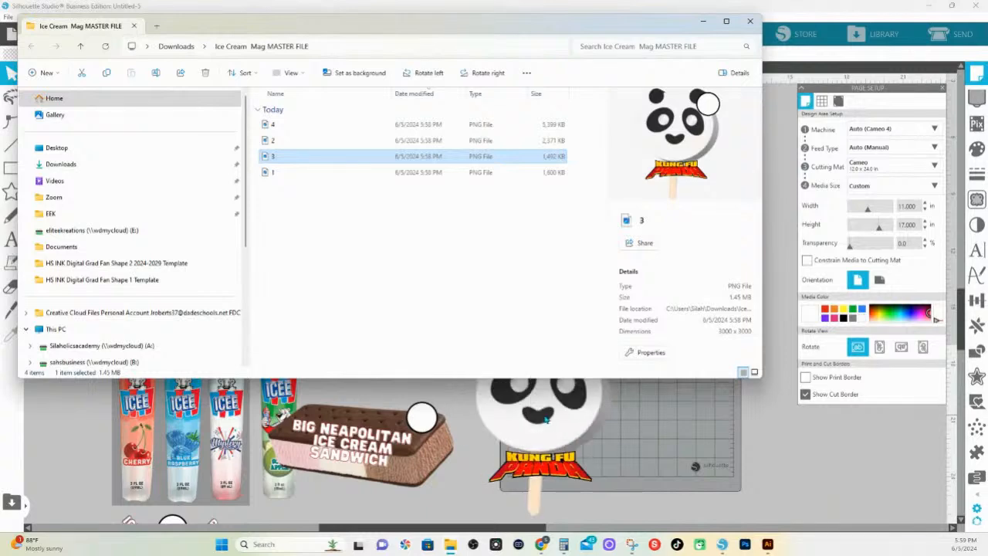
drag(272, 172, 771, 413)
click(691, 463)
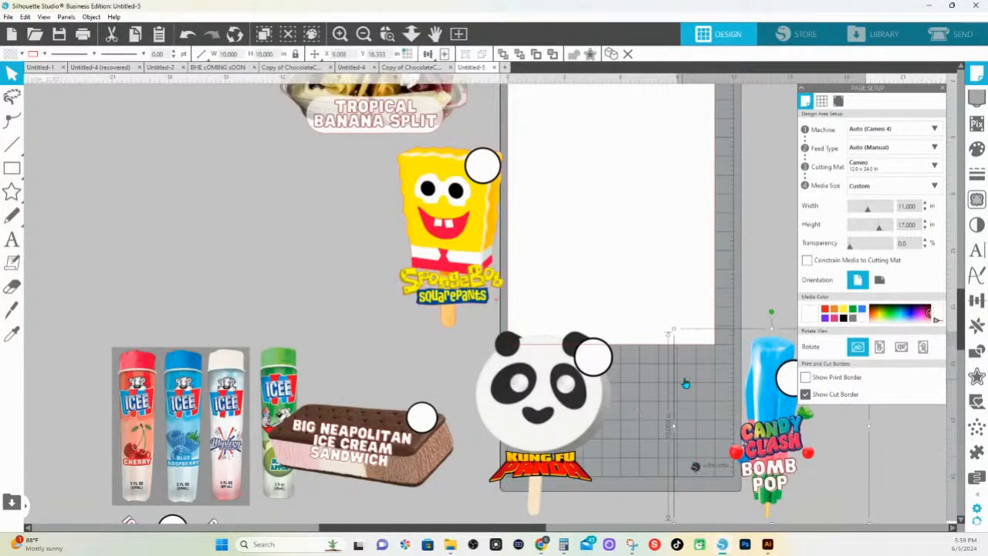
Move the ICEE and Big Neapolitan Ice Cream Sandwich images apart so they no longer overlap
scroll(685, 383, down, 1)
scroll(471, 246, down, 2)
drag(279, 266, 183, 243)
click(236, 296)
drag(399, 329, 387, 340)
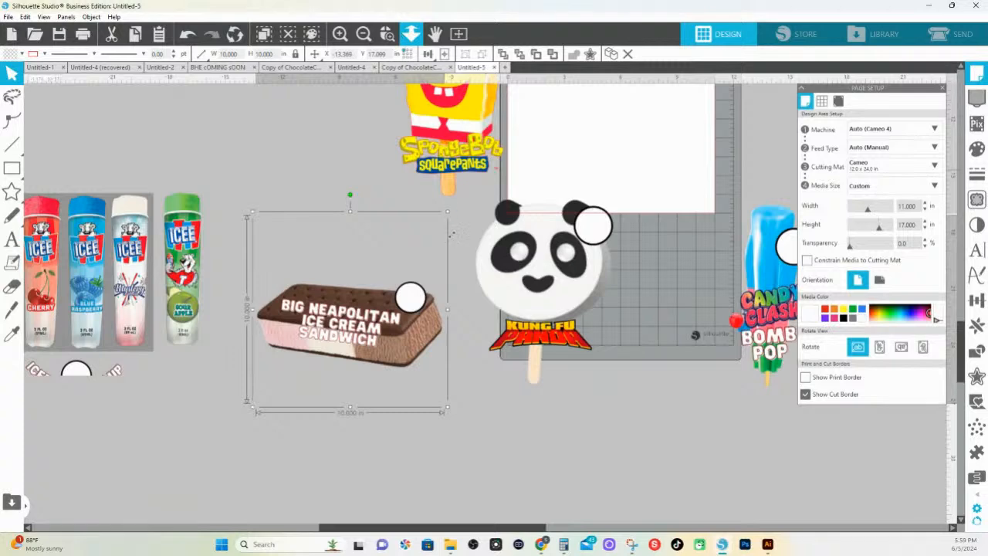
scroll(453, 238, up, 2)
scroll(452, 244, down, 2)
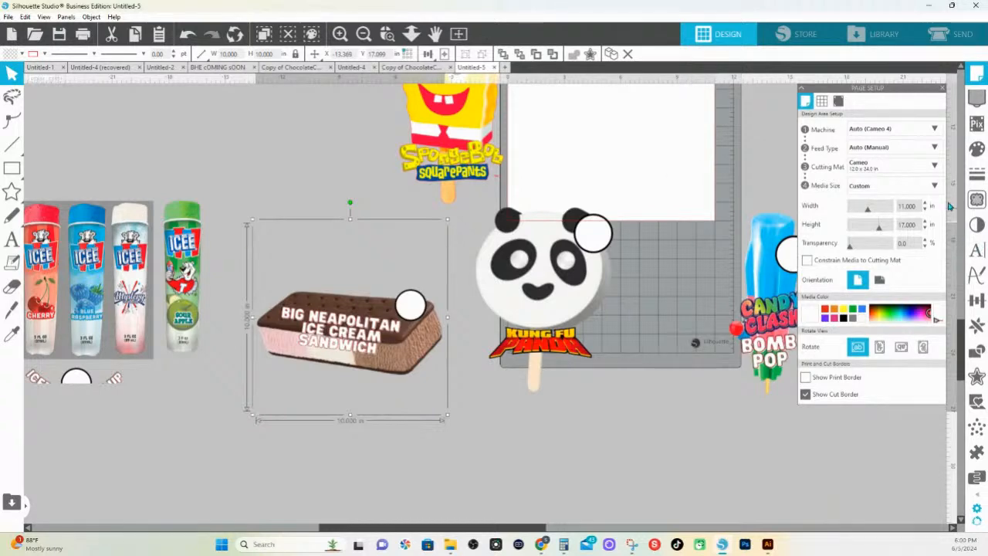
Select a trace area about 9 by 12 in around the Kung Fu Panda image and position it over the whole artwork
click(977, 199)
click(822, 131)
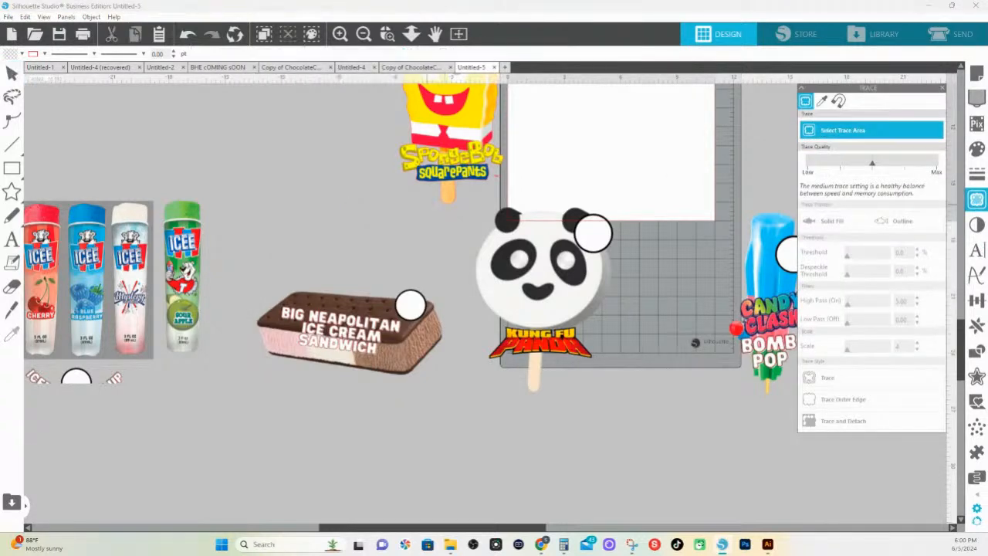
mouse_move(476, 196)
mouse_down()
mouse_move(580, 313)
mouse_move(650, 425)
mouse_up()
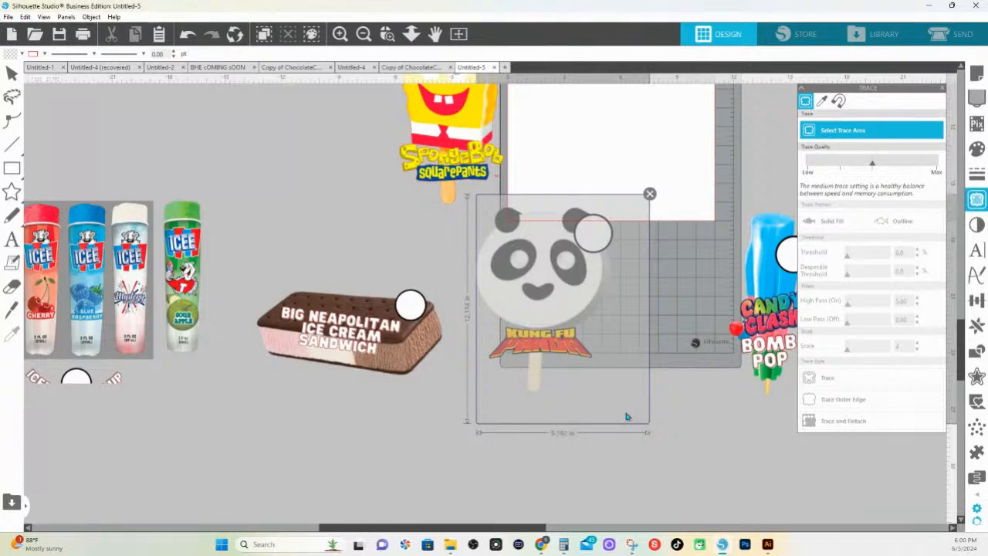
drag(600, 388, 592, 384)
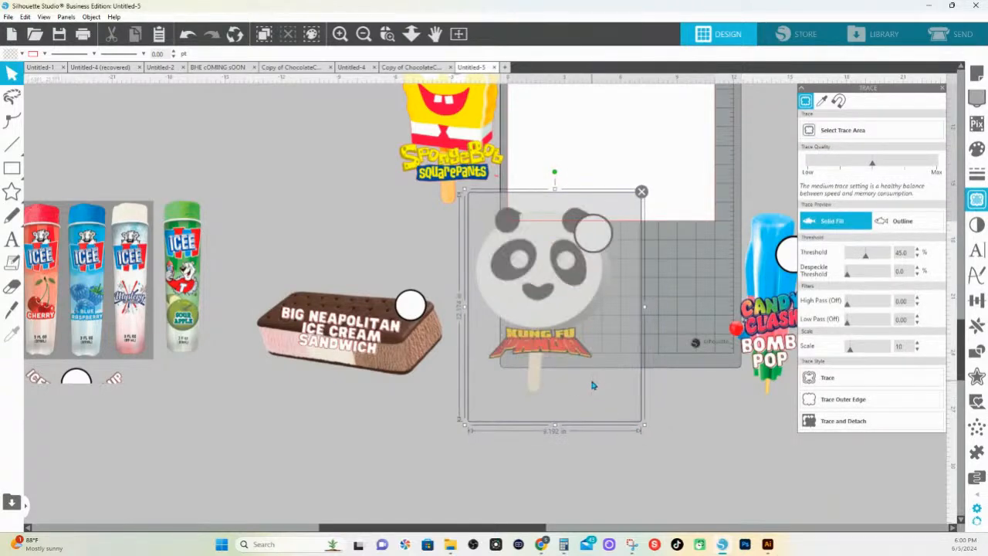
Set the trace threshold to 100% and scale to 4, then trace and detach the Kung Fu Panda artwork
click(870, 257)
click(893, 261)
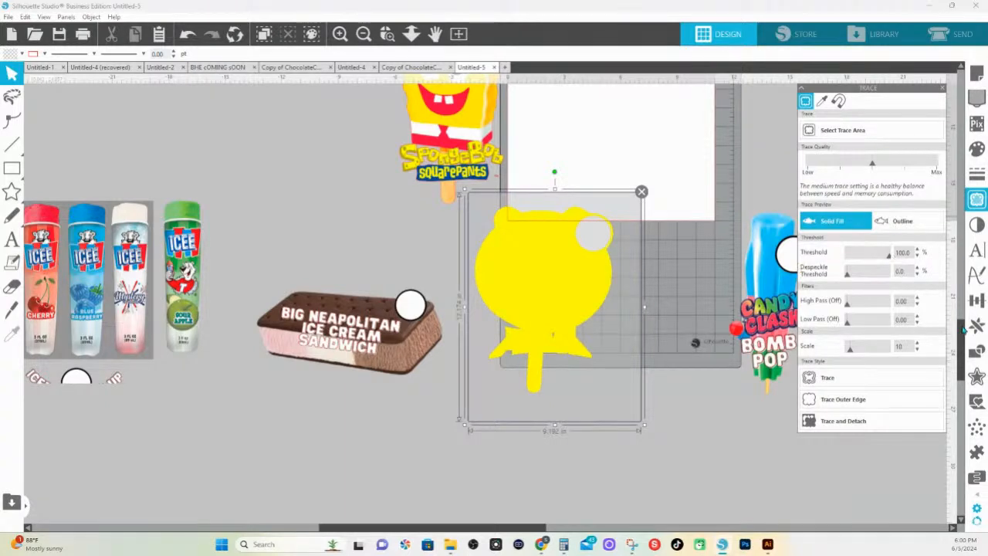
drag(850, 351, 784, 351)
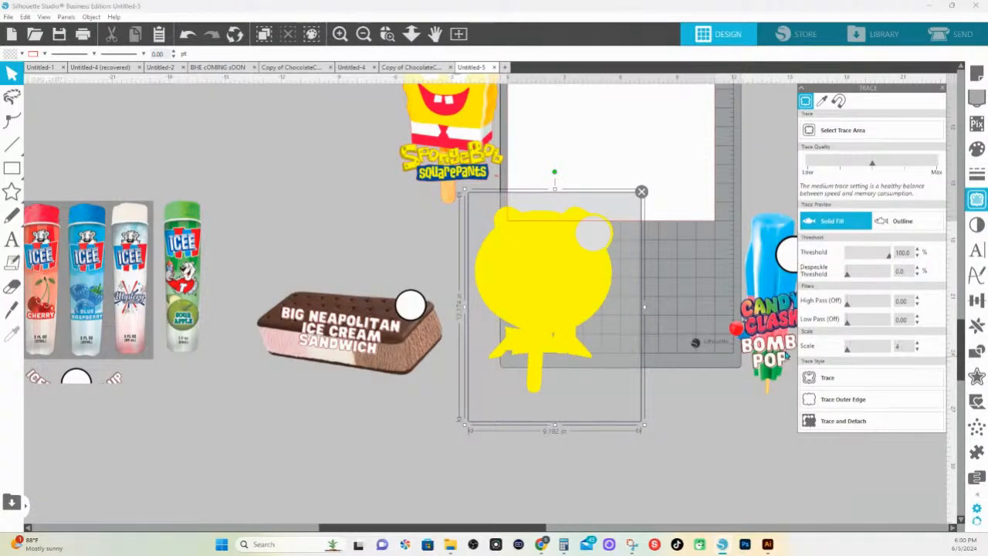
click(834, 422)
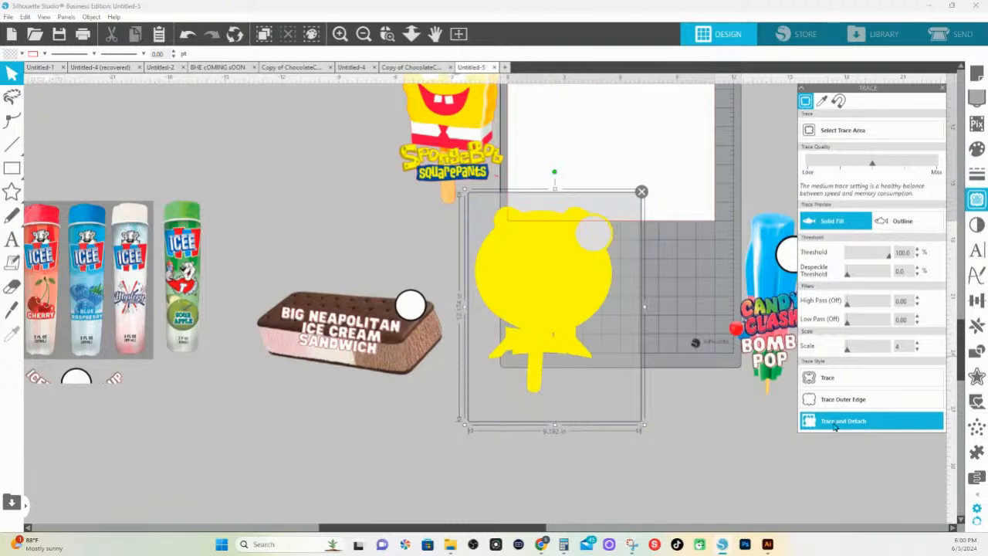
click(834, 422)
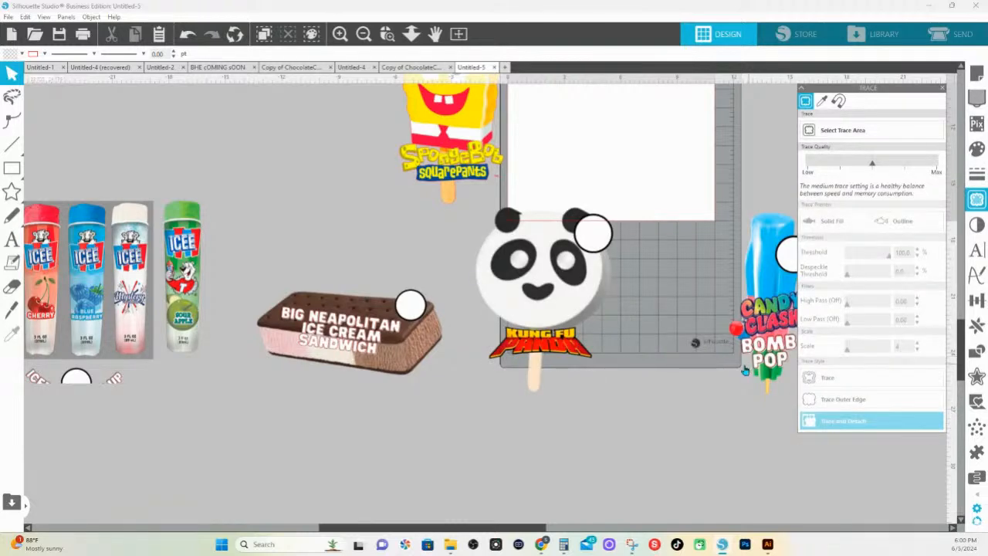
Move the detached Kung Fu Panda artwork to the empty area below the ice cream sandwich and ungroup it
click(593, 331)
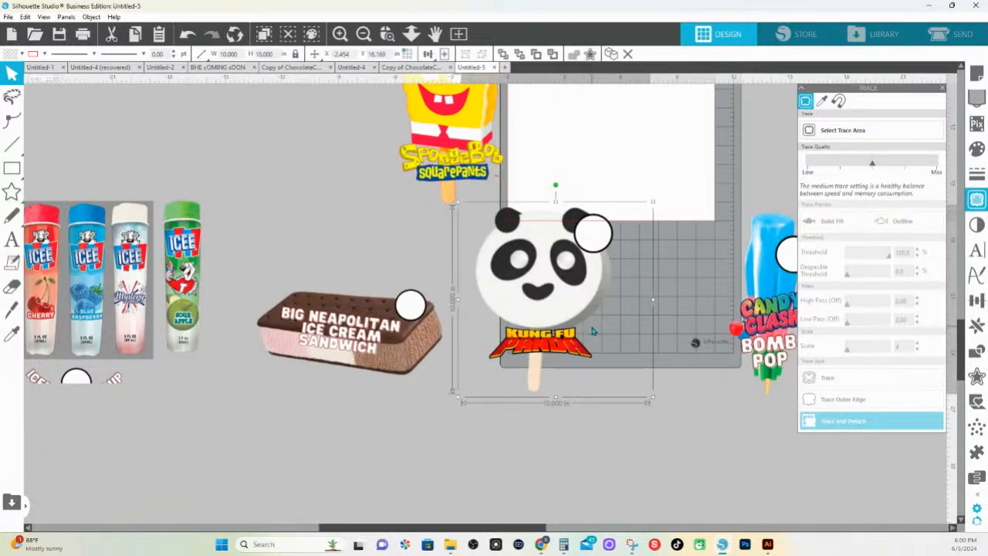
click(578, 260)
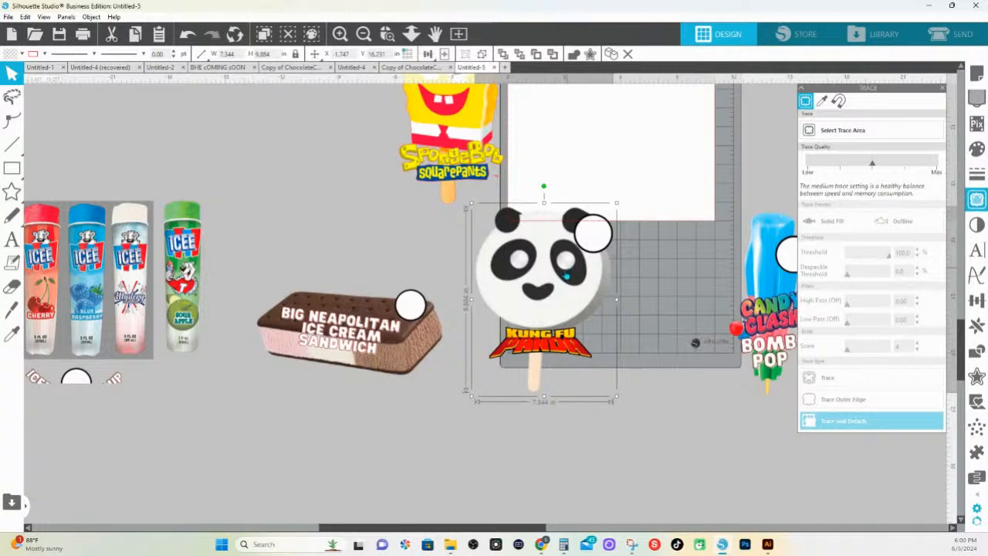
drag(566, 275, 469, 494)
scroll(556, 287, down, 3)
right_click(511, 347)
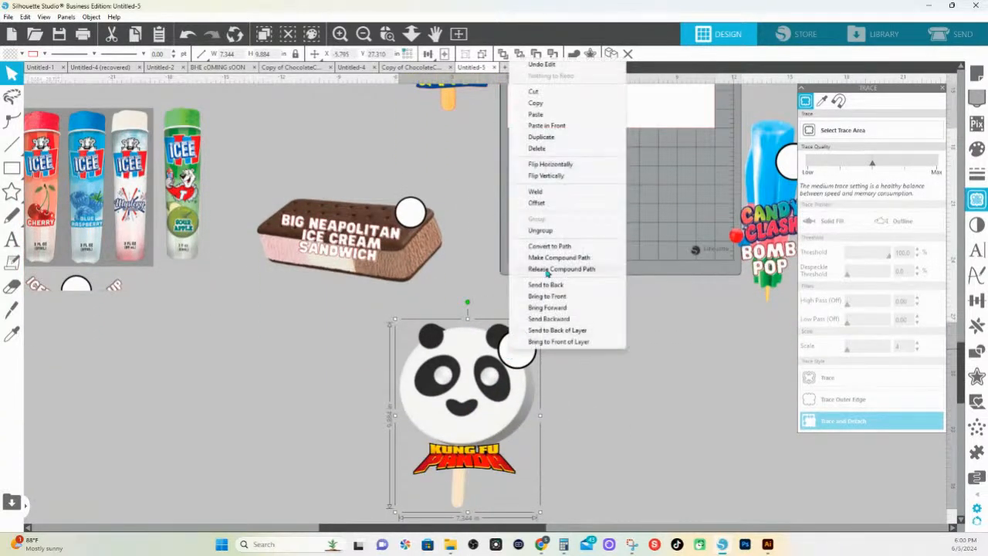
click(542, 229)
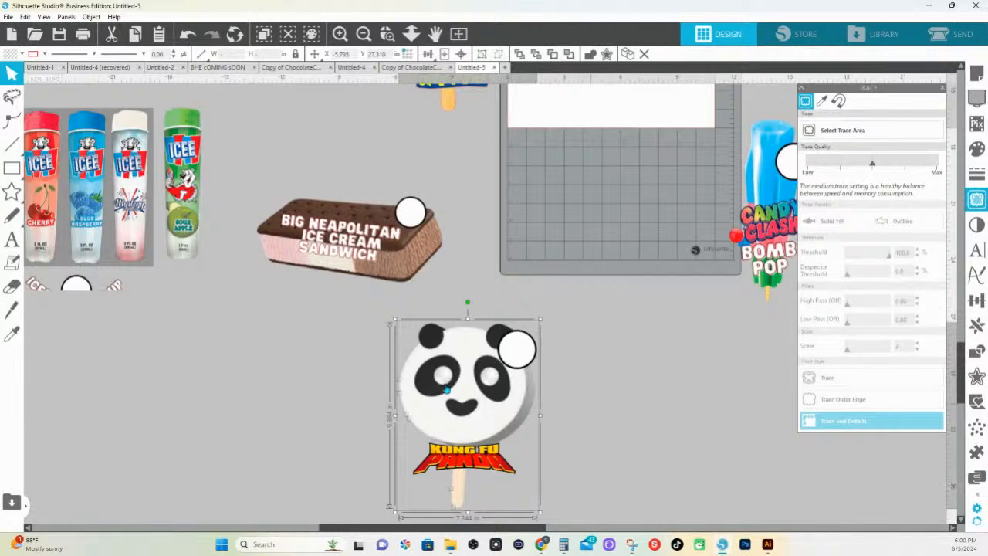
Move the Kung Fu Panda artwork off its leftover source fragments and delete the fragments
click(694, 465)
drag(495, 406, 666, 395)
drag(315, 355, 530, 528)
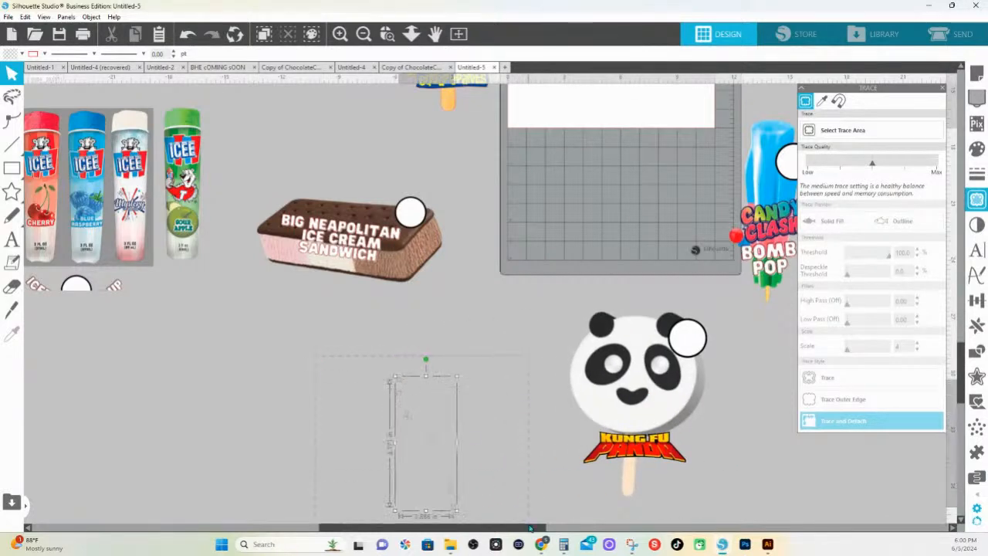
key(Delete)
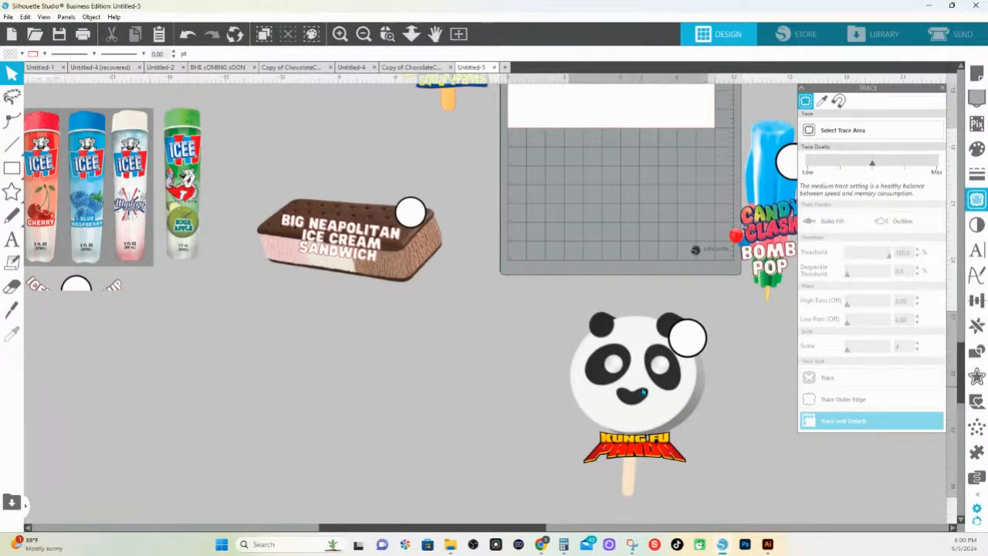
Simplify the points of the Kung Fu Panda cut path and move the artwork below the ice cream sandwich
double_click(643, 393)
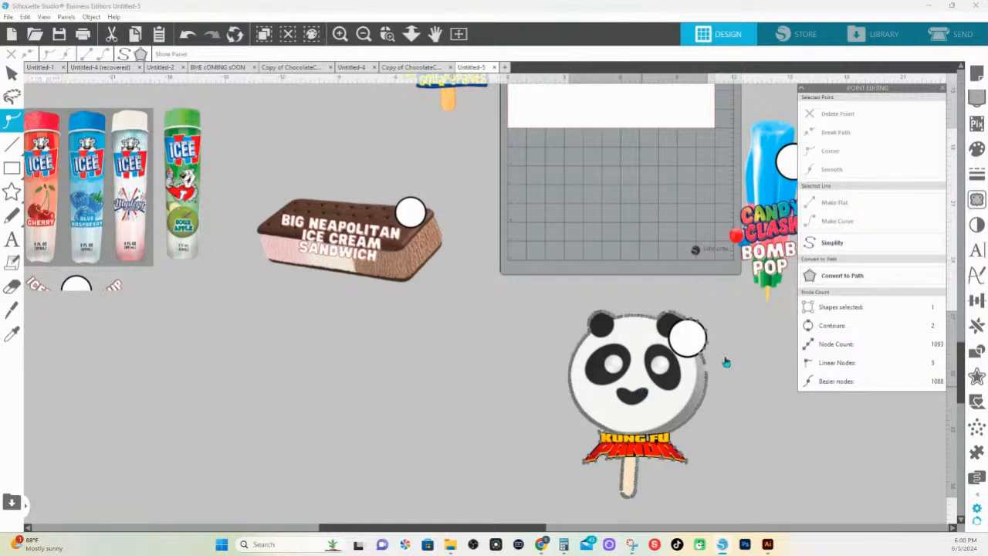
click(817, 246)
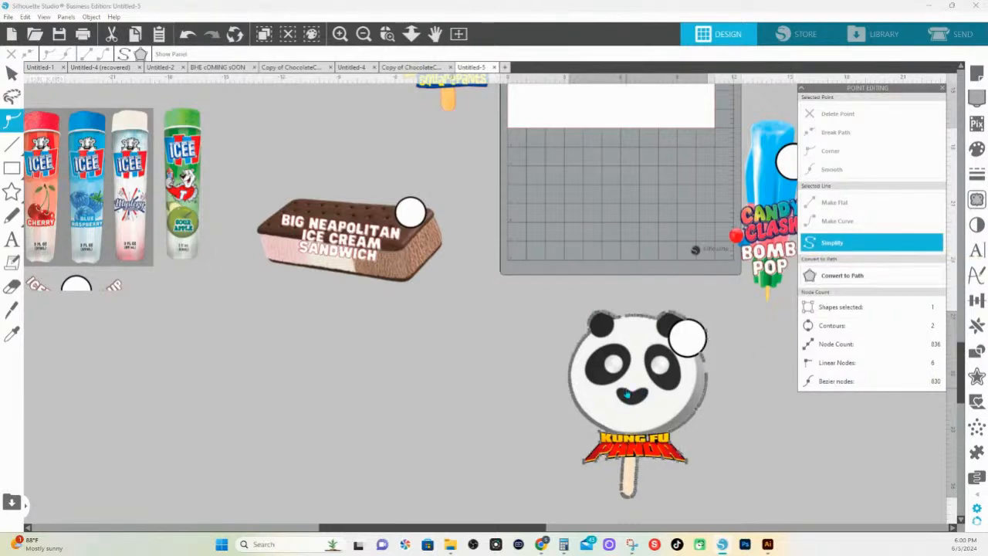
click(604, 242)
drag(634, 372, 472, 444)
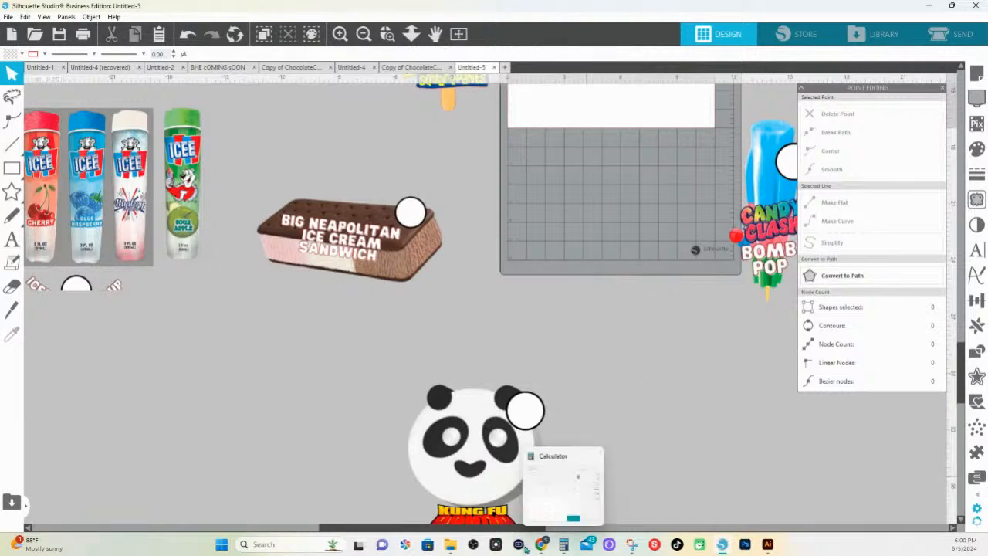
Select a trace area about 10 by 14 in around the Candy Clash Bomb Pop image
drag(525, 528, 616, 528)
drag(588, 217, 638, 313)
click(387, 34)
drag(792, 444, 579, 210)
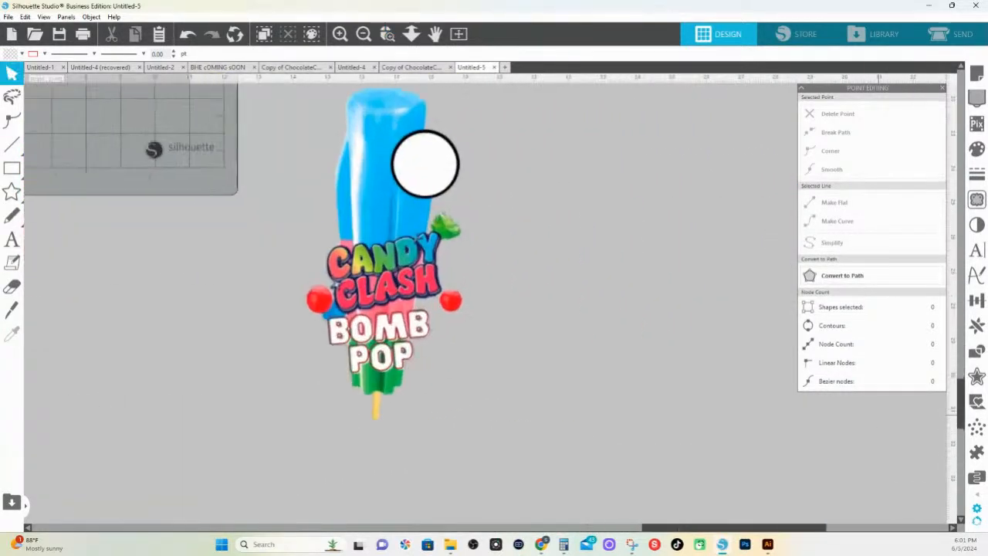
click(976, 199)
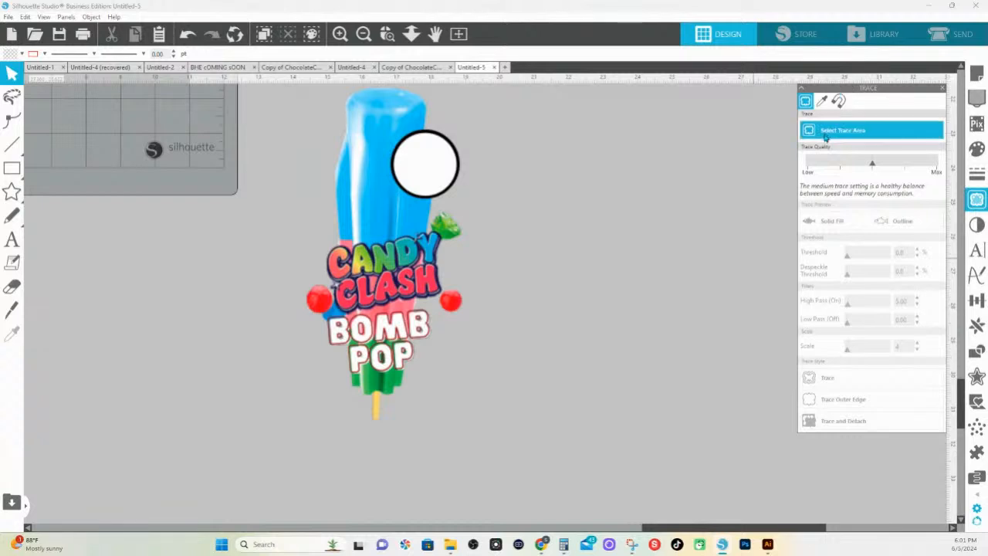
mouse_move(593, 445)
mouse_down()
mouse_move(390, 229)
mouse_move(243, 3)
mouse_up()
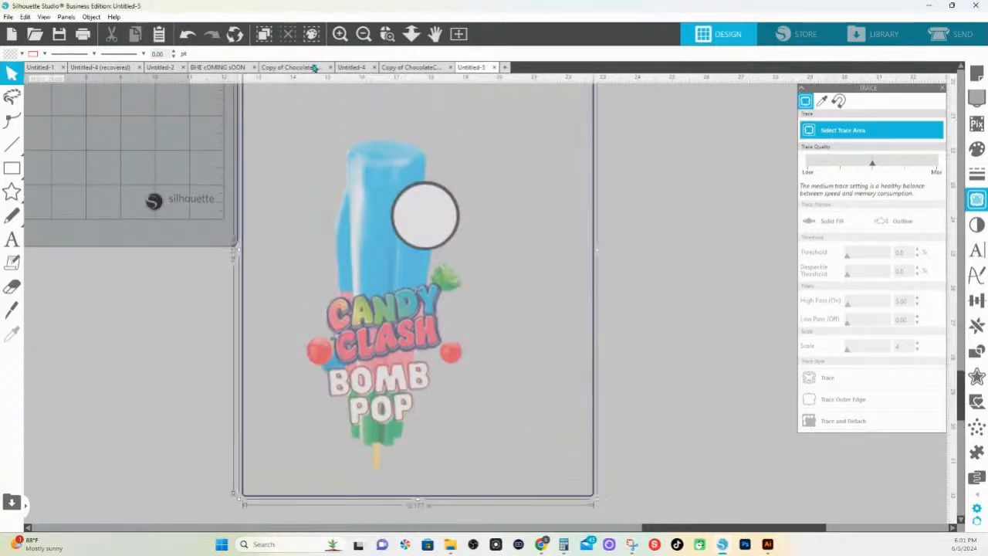
Set the trace threshold to 99% and scale to 4, then trace and detach the Candy Clash Bomb Pop artwork
drag(908, 253, 846, 250)
text(99)
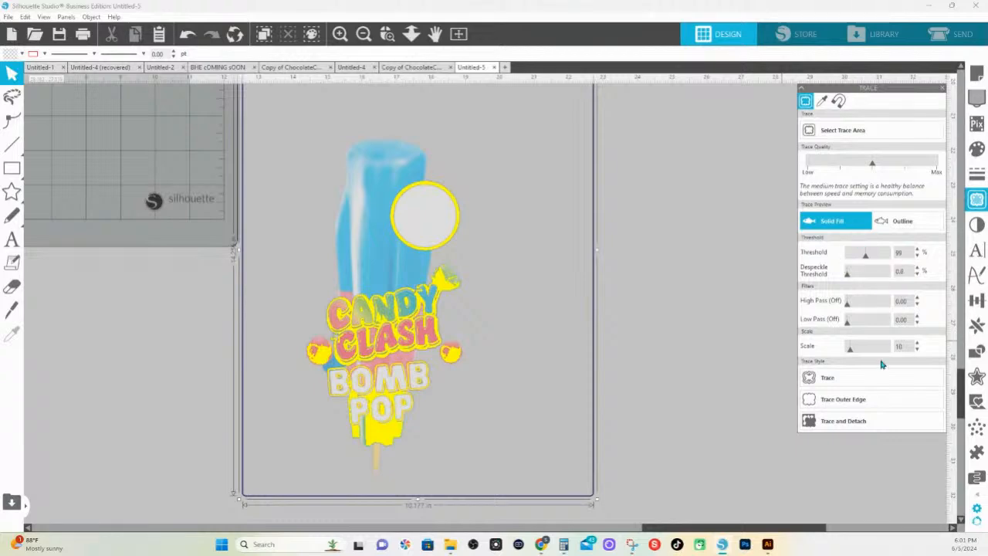
drag(902, 348, 836, 348)
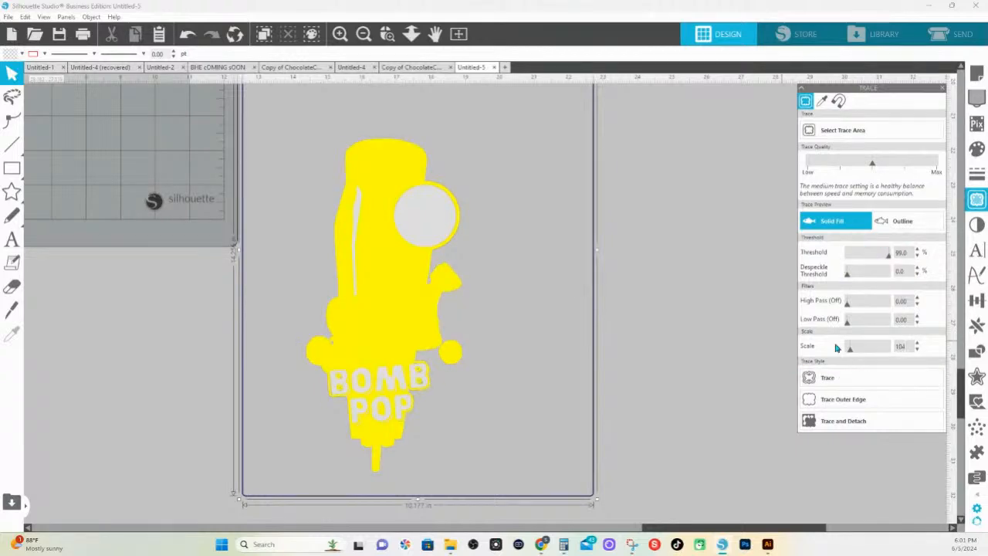
drag(904, 346, 845, 349)
text(4)
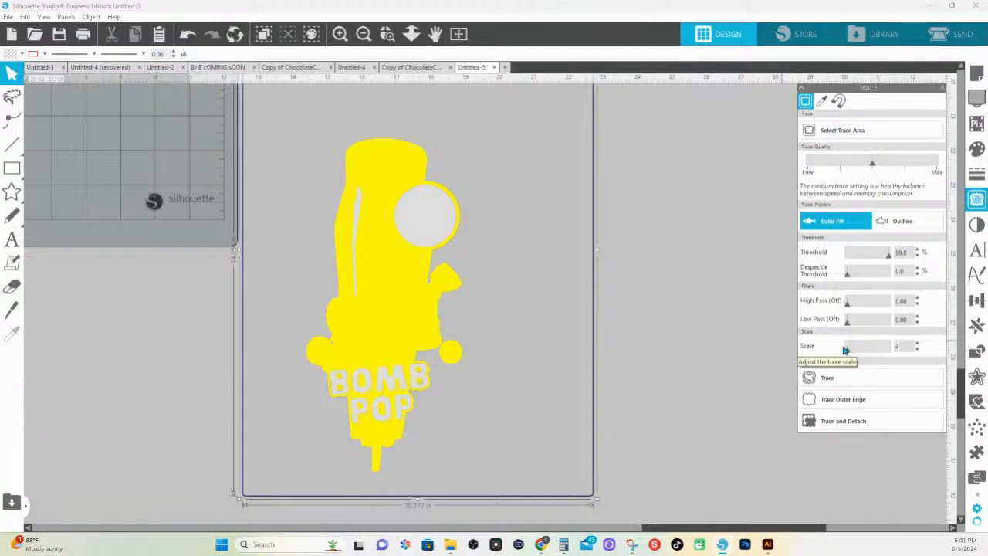
click(829, 423)
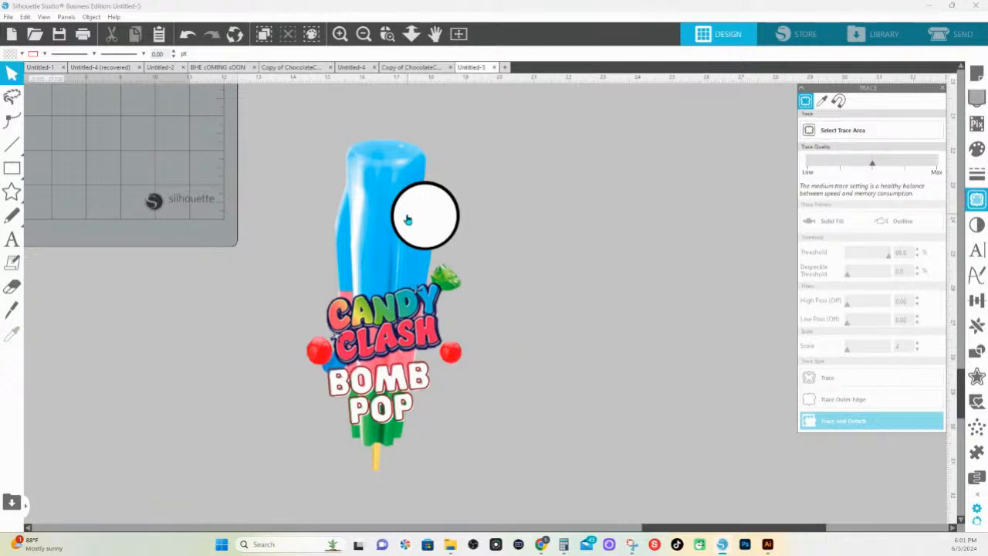
Move the detached Bomb Pop artwork together with its separate cherry off the source image and group them
mouse_move(410, 214)
mouse_down()
mouse_move(506, 231)
mouse_move(752, 242)
mouse_up()
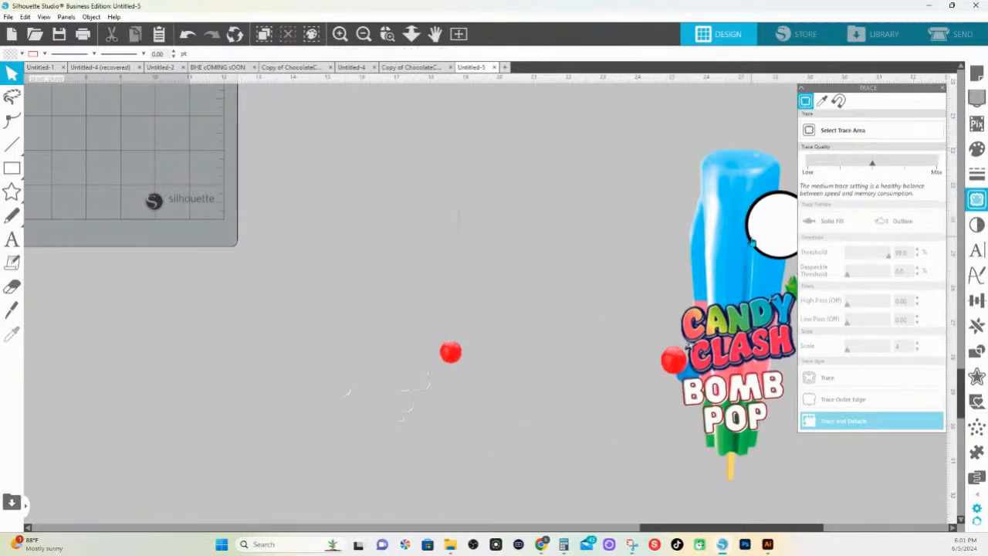
key(ctrl+z)
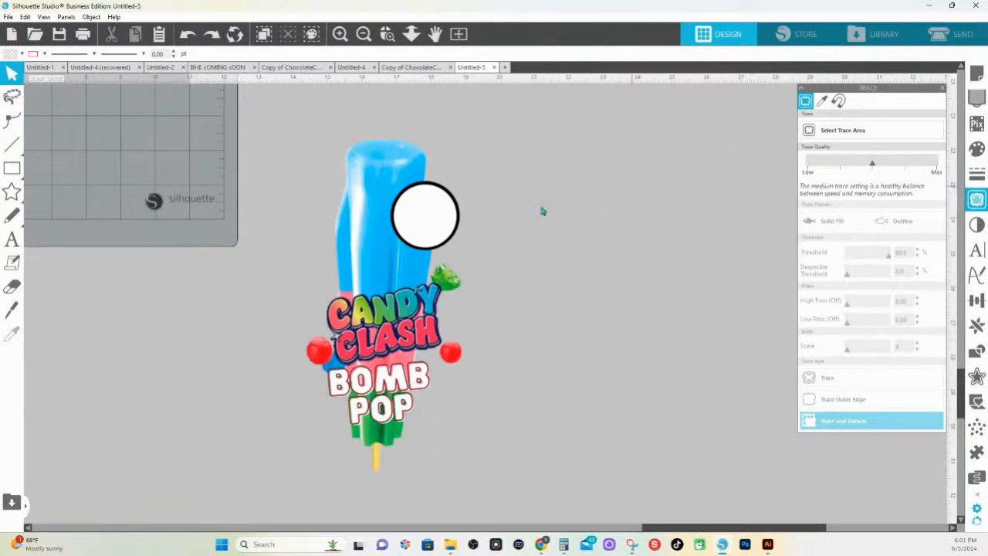
click(450, 357)
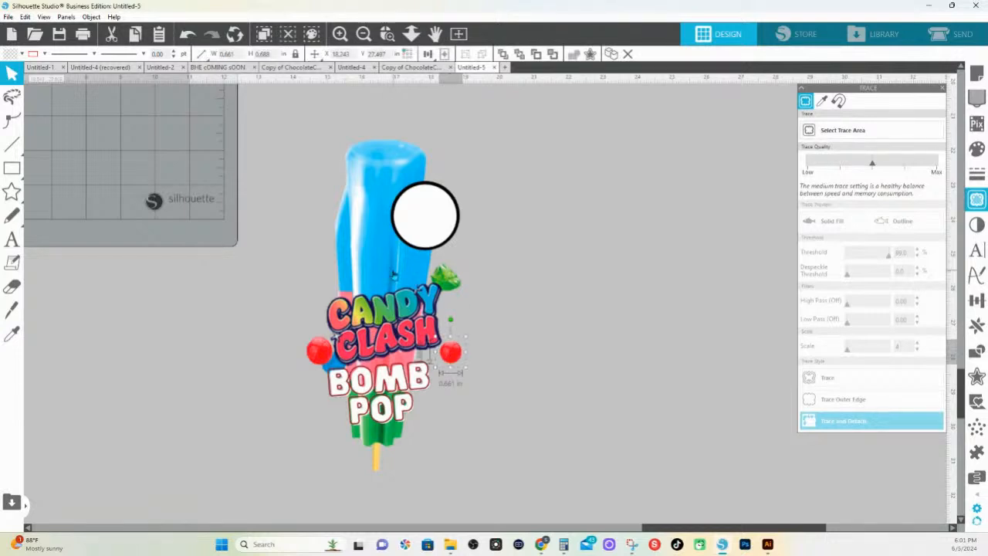
click(393, 274)
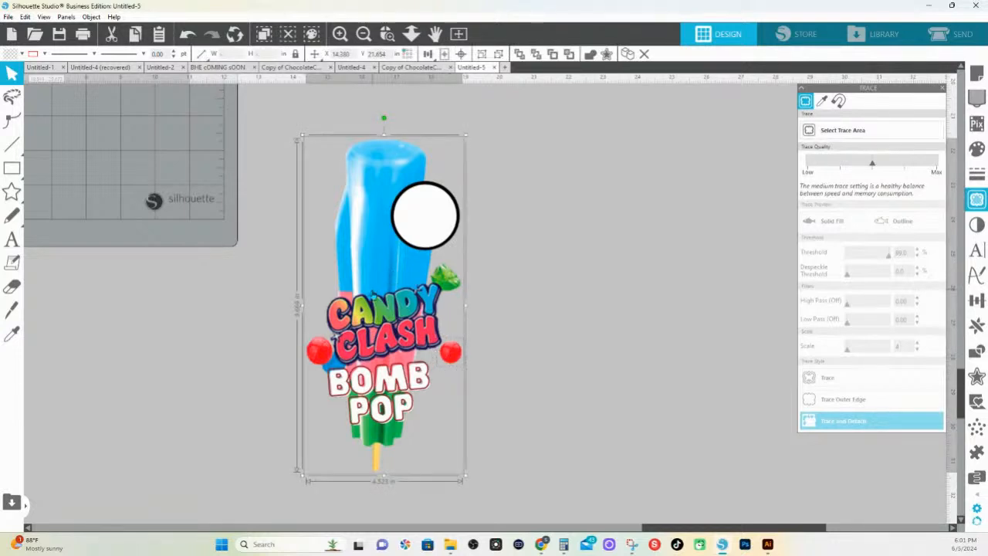
drag(374, 296, 781, 320)
right_click(782, 321)
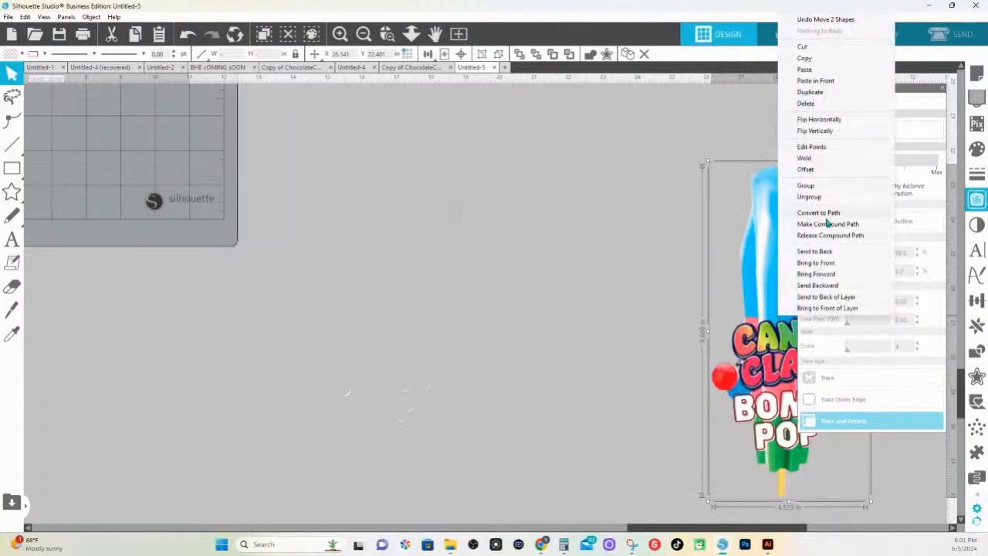
click(805, 185)
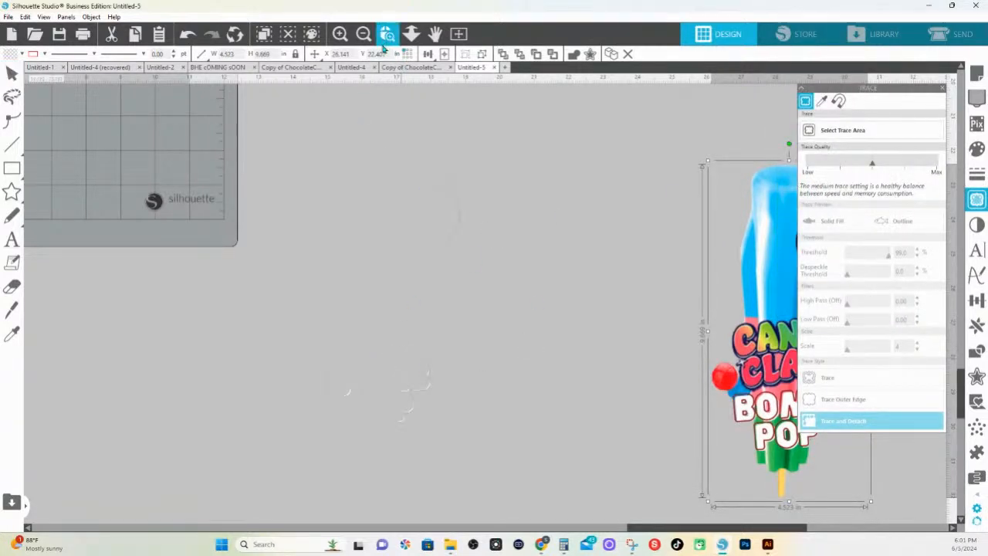
Inspect the white fragments left behind by the Bomb Pop trace, then undo the grouping and the move
drag(289, 263, 676, 477)
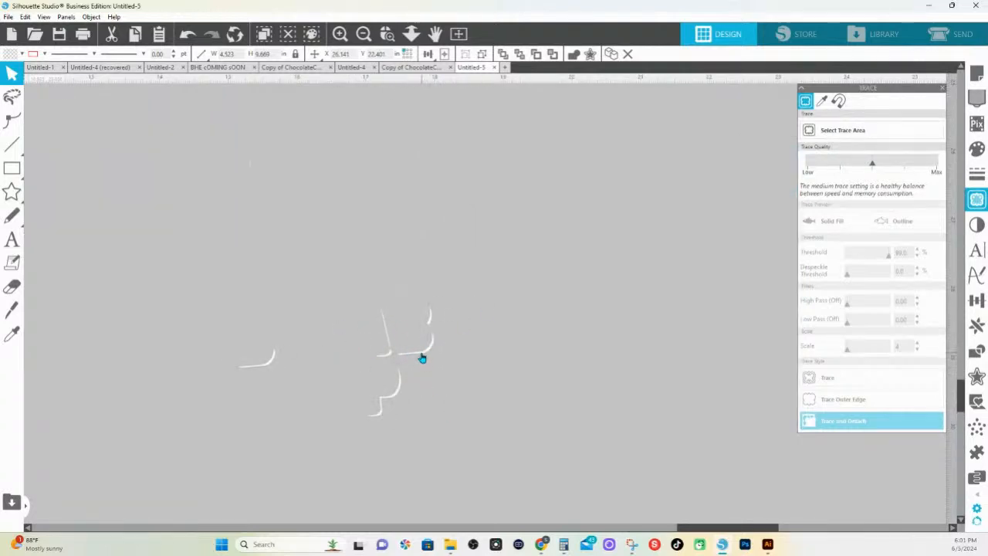
scroll(424, 352, down, 3)
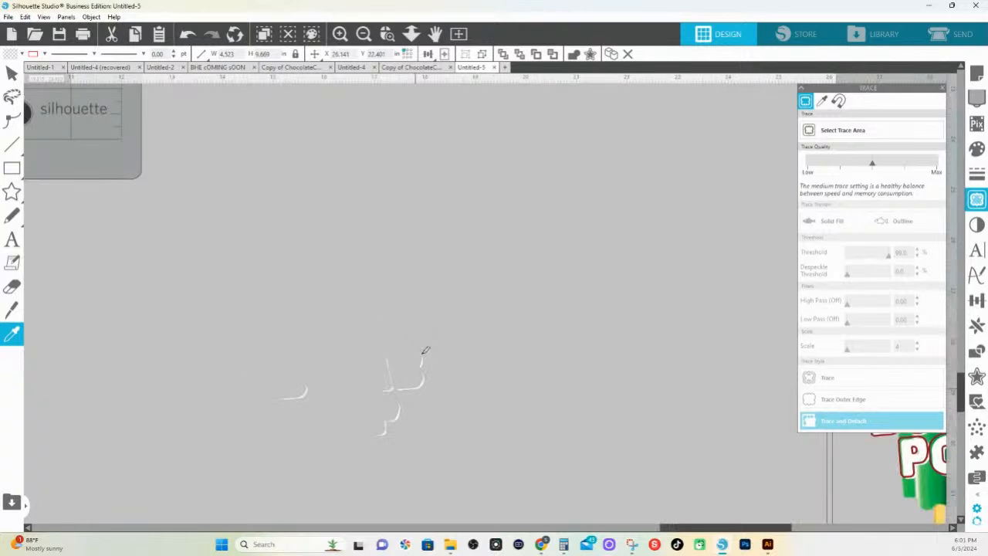
key(ctrl+z)
key(ctrl+z)
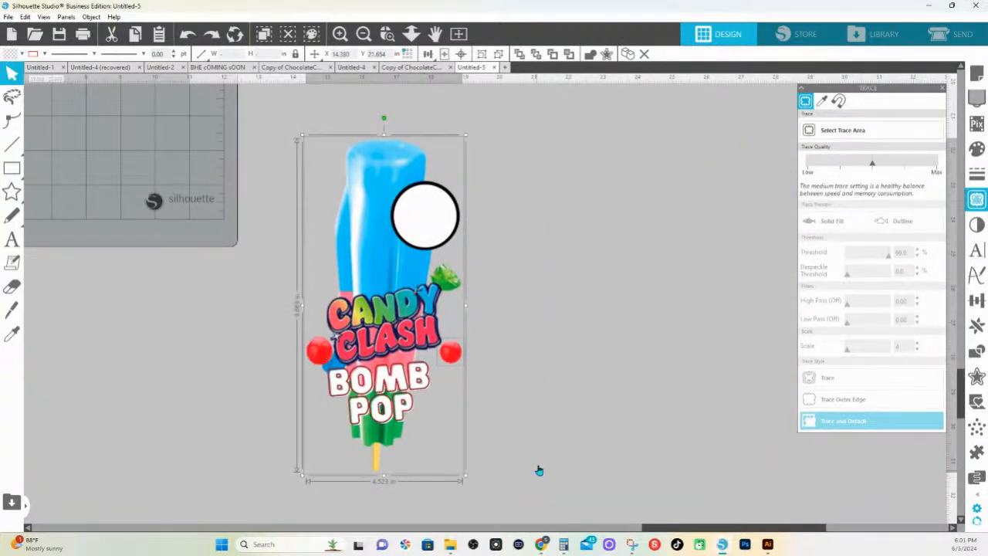
Offset the leftover source image to check which parts of the BOMB POP lettering shadow were missed, then undo the trace and detach
drag(539, 470, 472, 448)
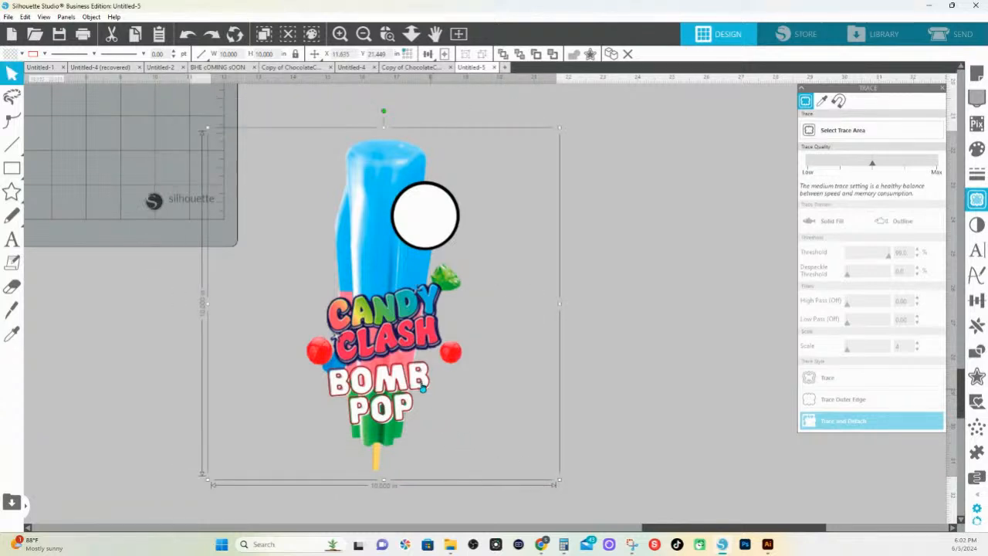
click(392, 39)
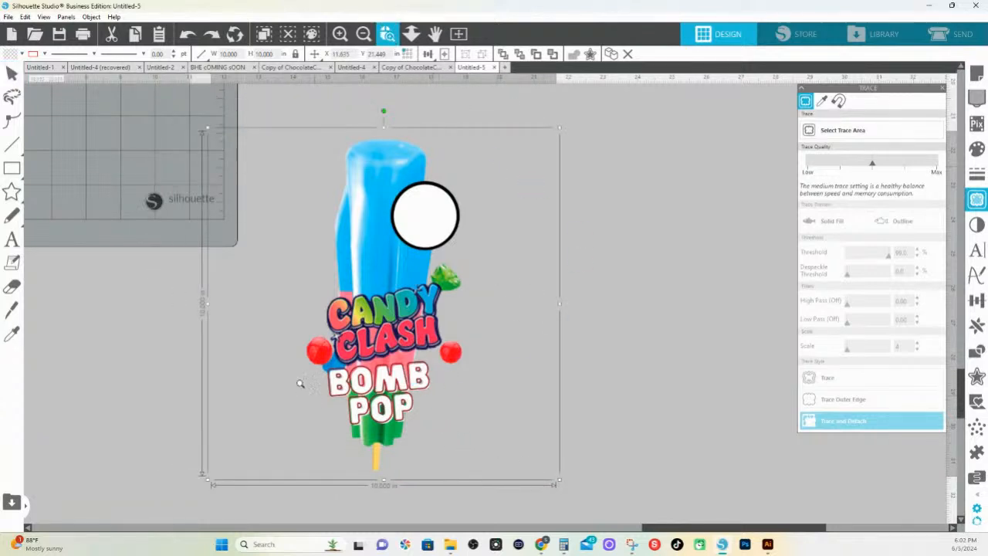
click(617, 468)
scroll(483, 344, up, 2)
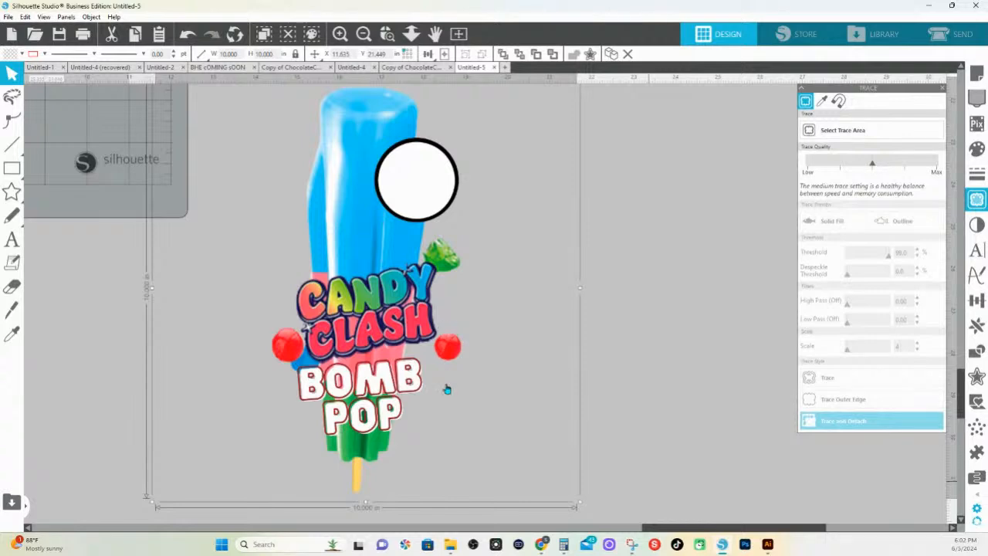
scroll(415, 376, up, 2)
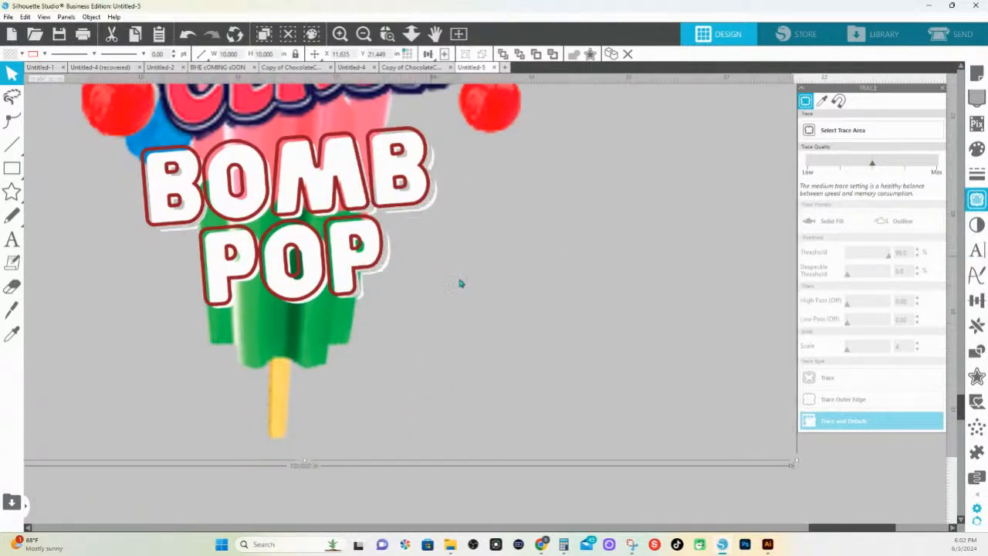
key(i)
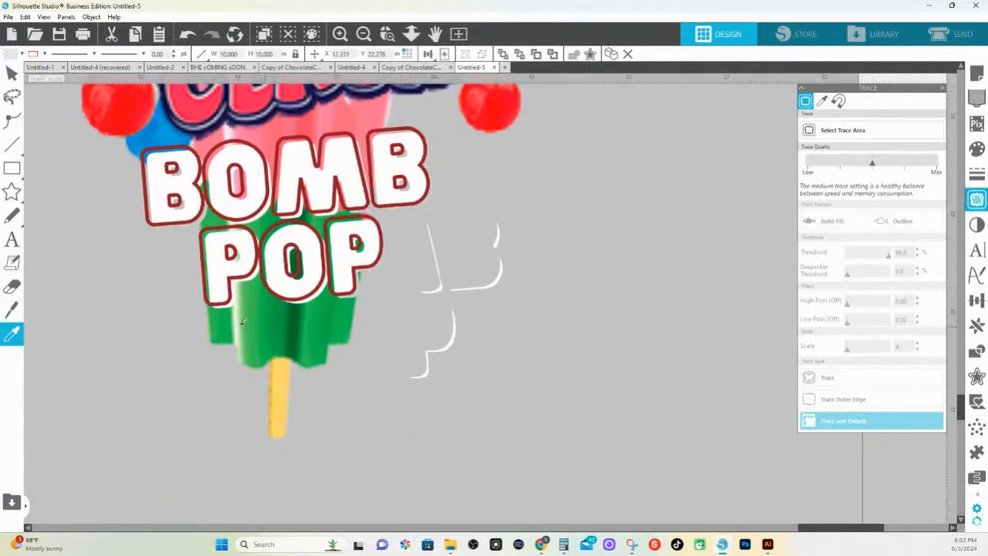
click(223, 235)
key(i)
scroll(254, 285, down, 3)
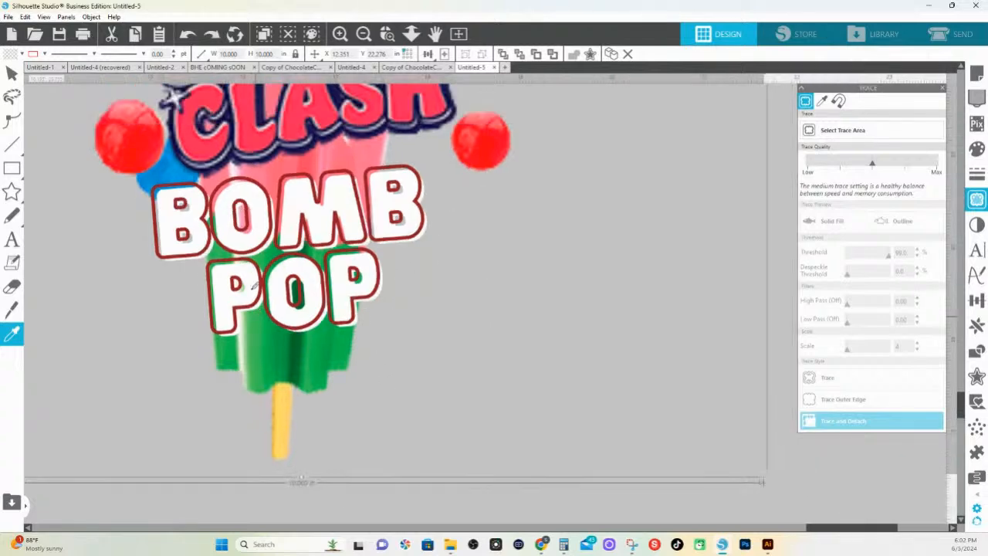
key(ctrl+z)
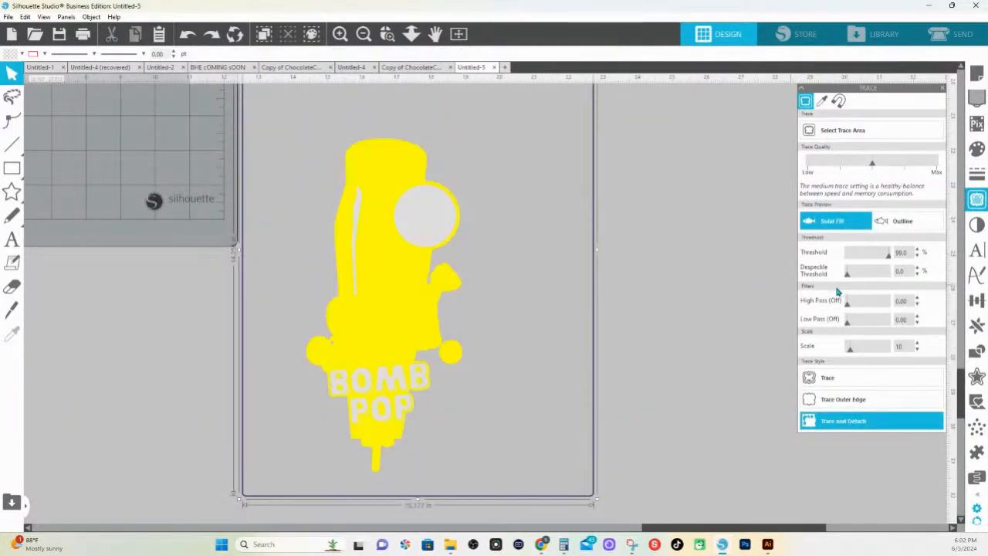
Set the trace threshold to 100% and scale to 20, then trace and detach the Candy Clash Bomb Pop artwork
drag(890, 257, 906, 258)
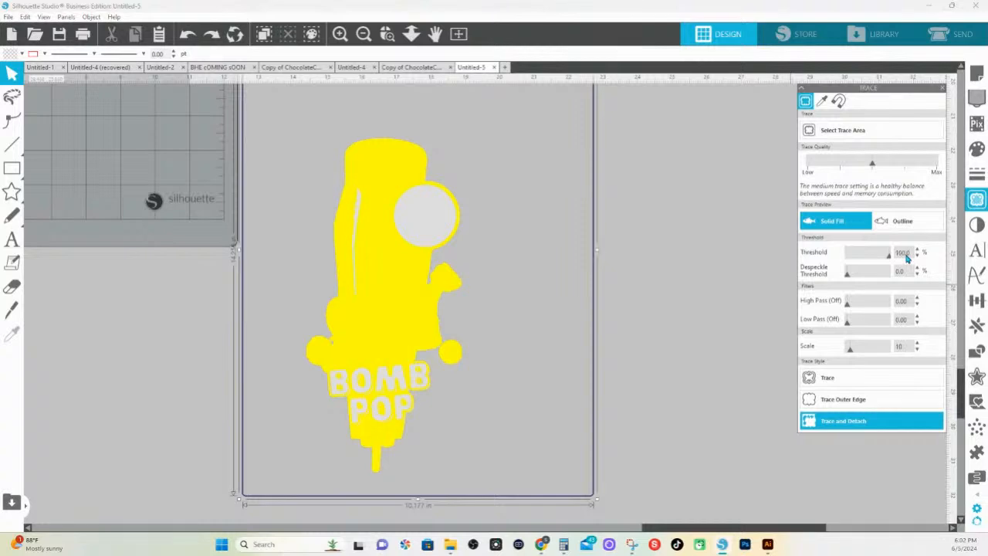
click(390, 41)
drag(349, 230, 599, 442)
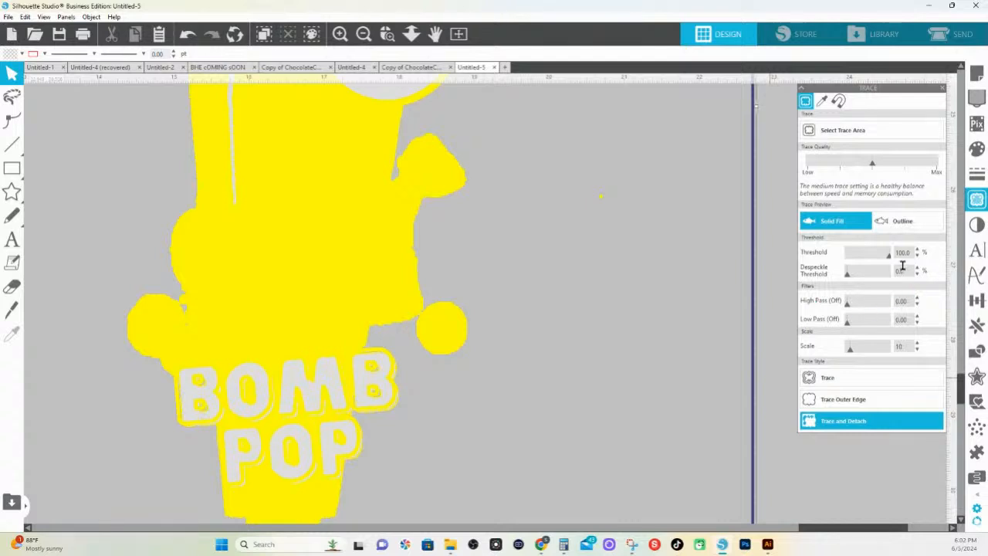
drag(850, 350, 855, 351)
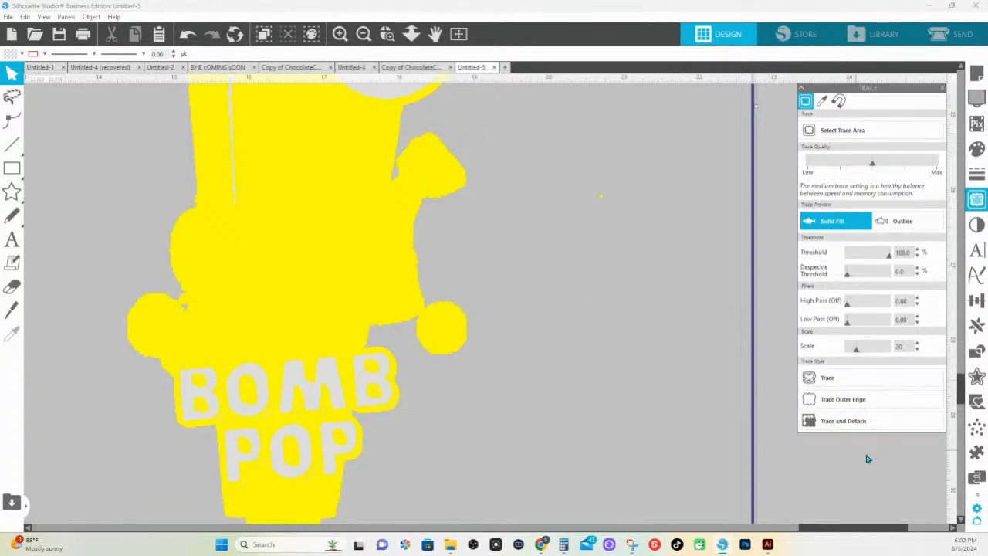
click(839, 425)
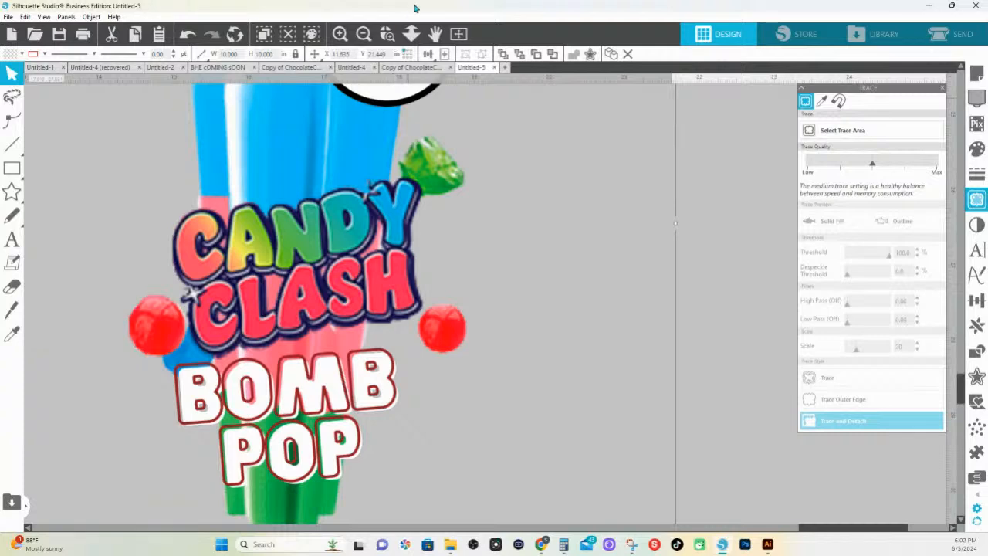
Move the detached Bomb Pop cutout clear of its source image and delete the leftover source image
click(411, 34)
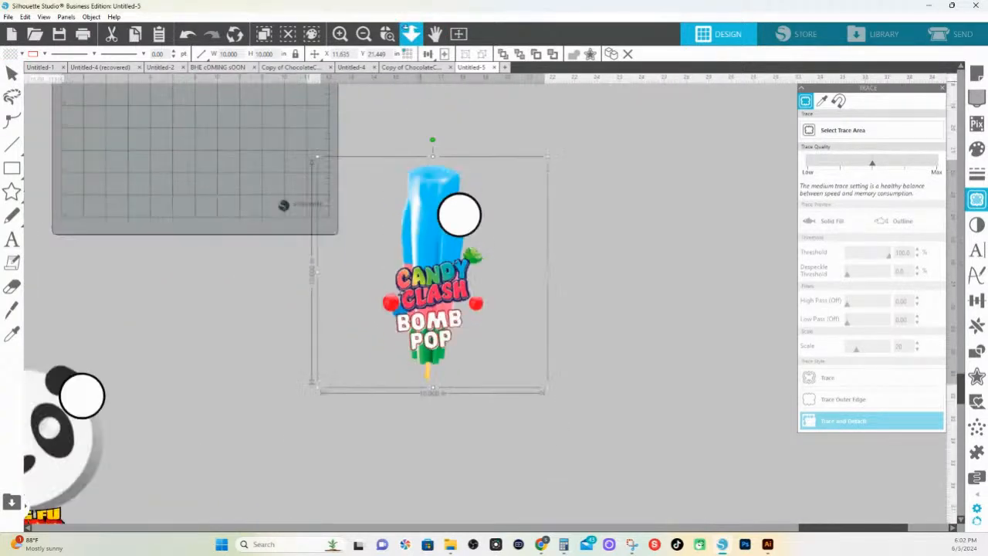
click(476, 301)
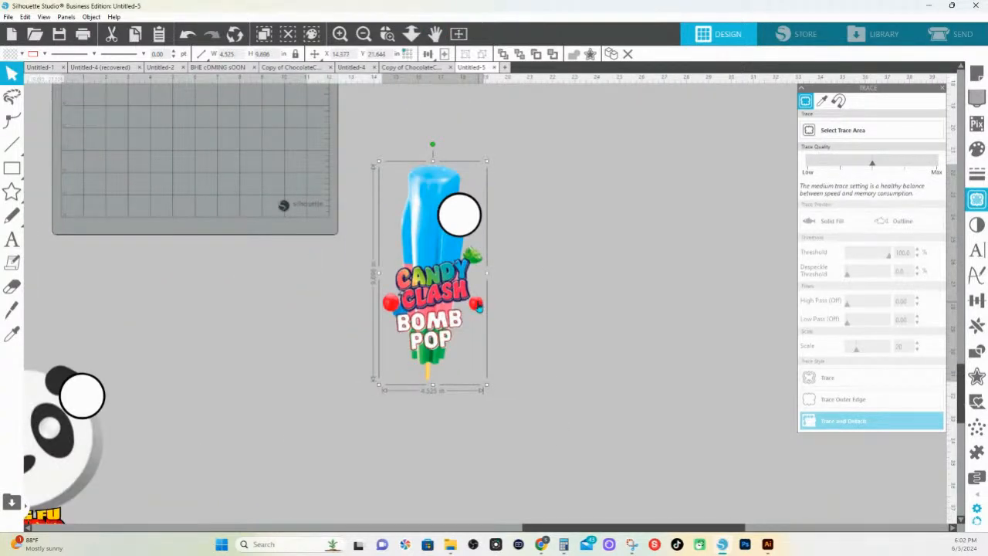
drag(478, 308, 703, 325)
click(331, 183)
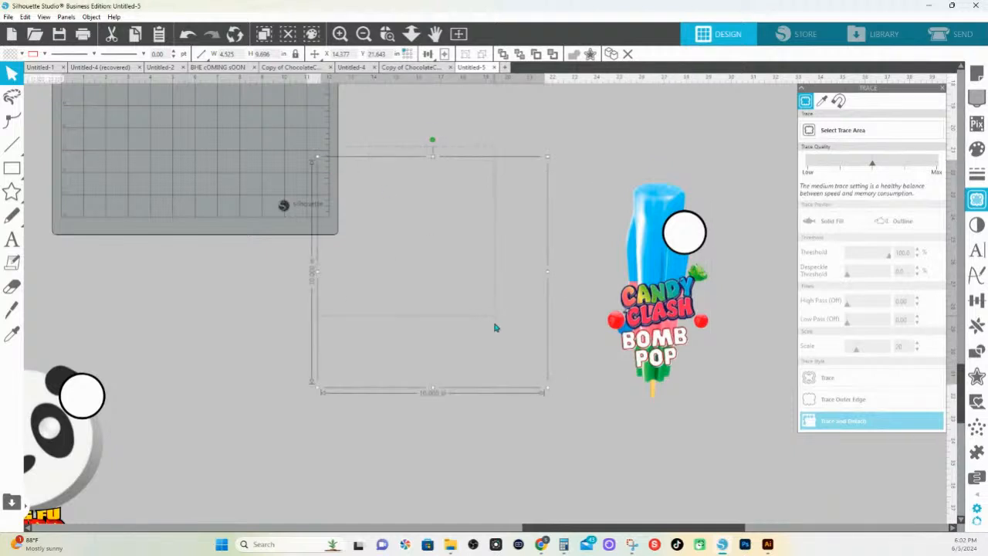
drag(496, 327, 539, 413)
key(Delete)
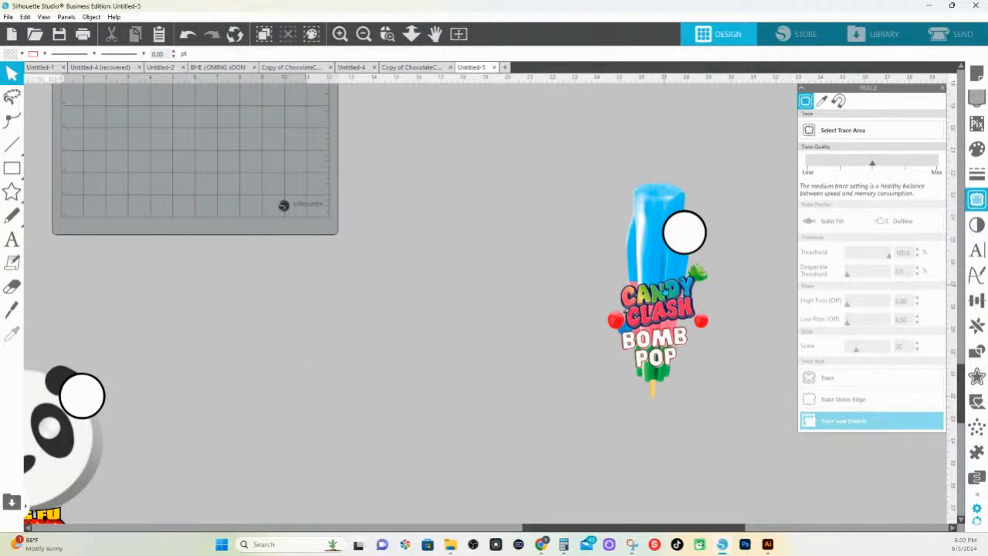
Move the Candy Clash Bomb Pop cutout closer to the mat and open its points for editing
mouse_move(684, 231)
mouse_down()
mouse_move(608, 219)
mouse_move(525, 244)
mouse_up()
double_click(608, 218)
click(679, 266)
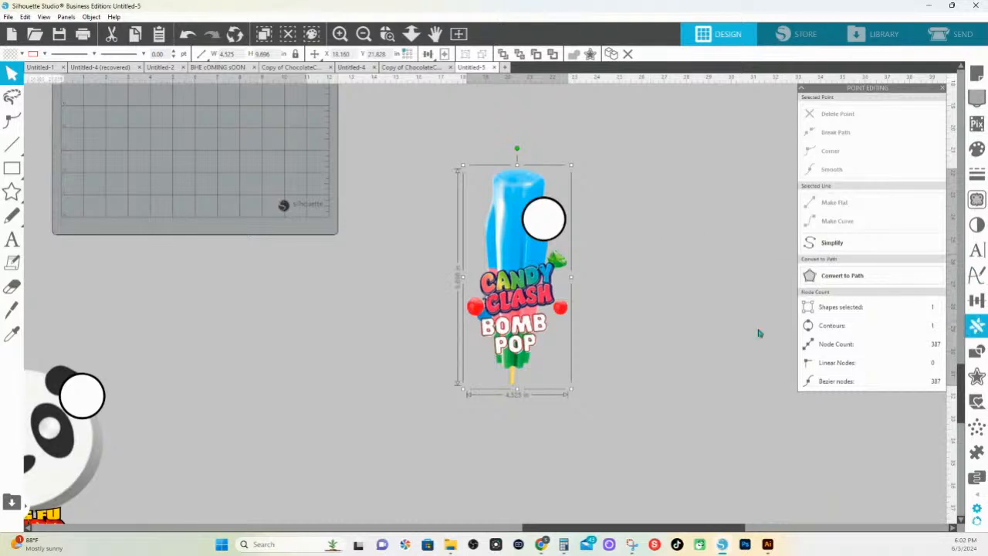
Trace and detach the Big Neapolitan Ice Cream Sandwich artwork with the threshold set to 95%
drag(410, 340, 741, 286)
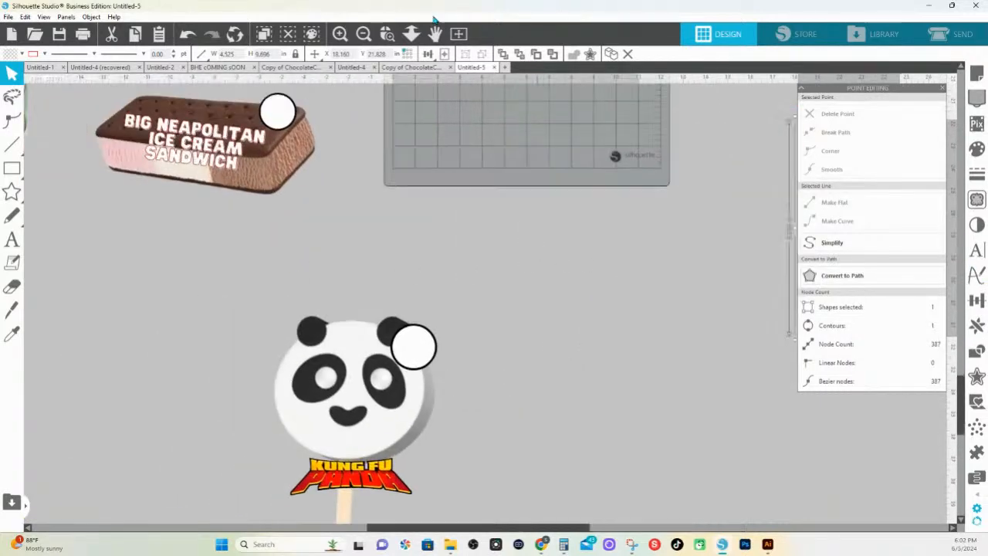
scroll(392, 193, down, 3)
click(328, 194)
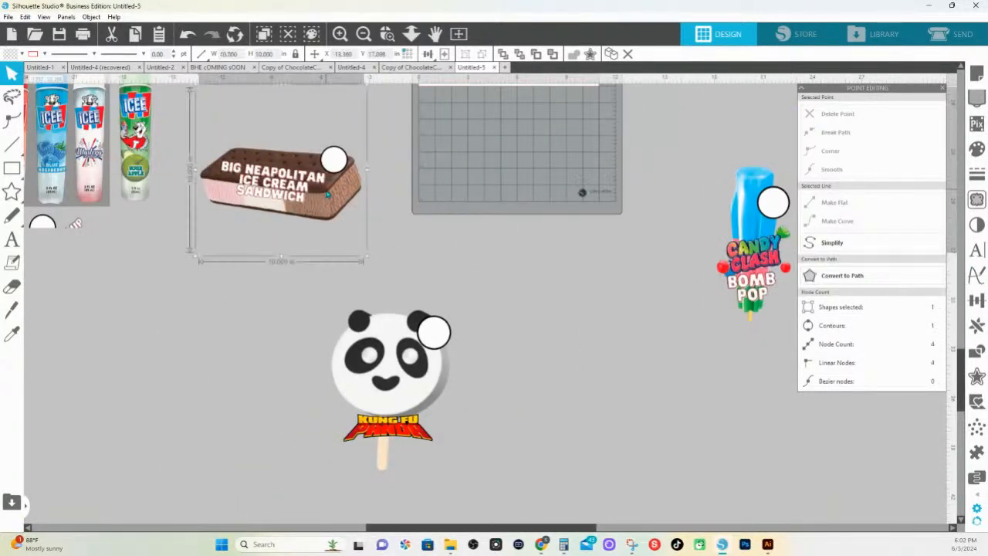
drag(323, 196, 326, 197)
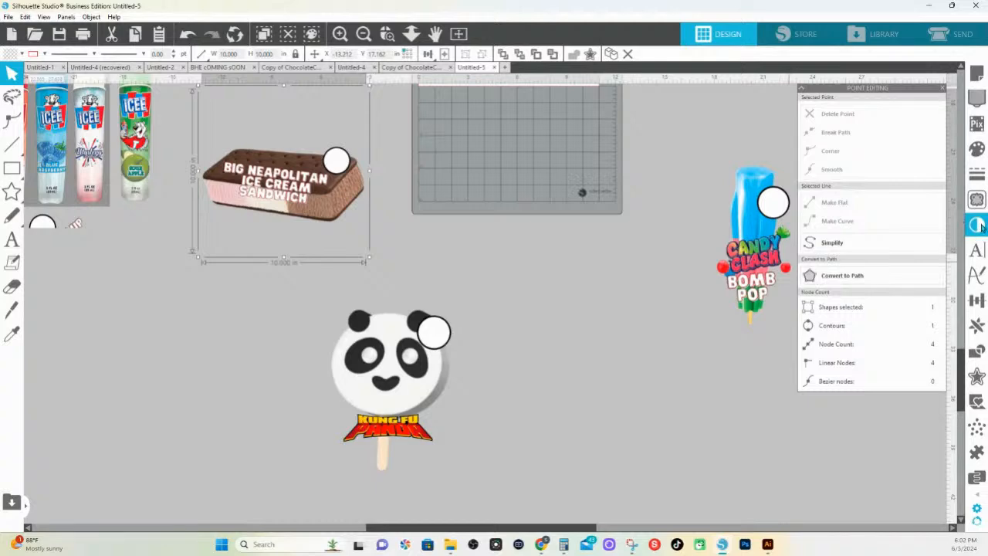
click(976, 199)
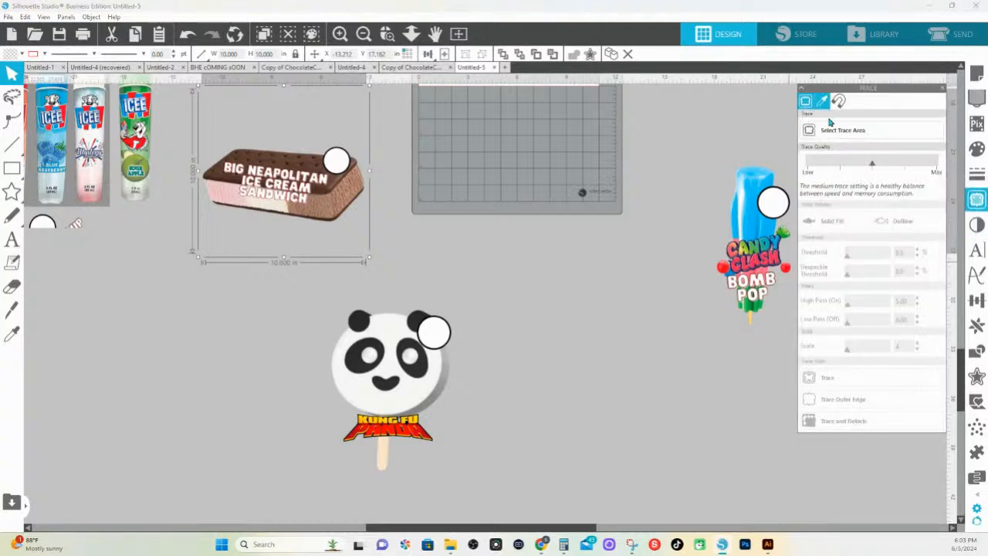
drag(453, 235, 188, 116)
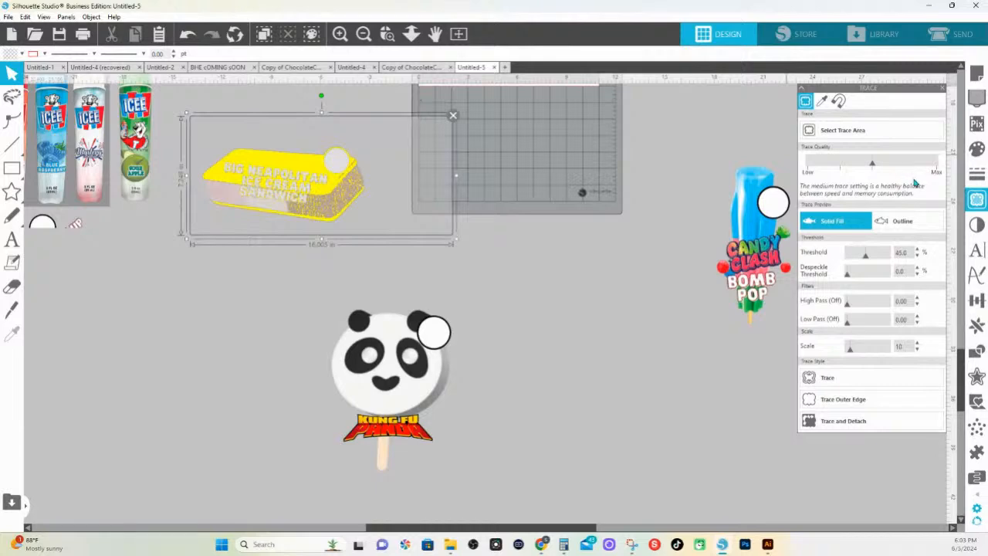
drag(865, 260, 887, 268)
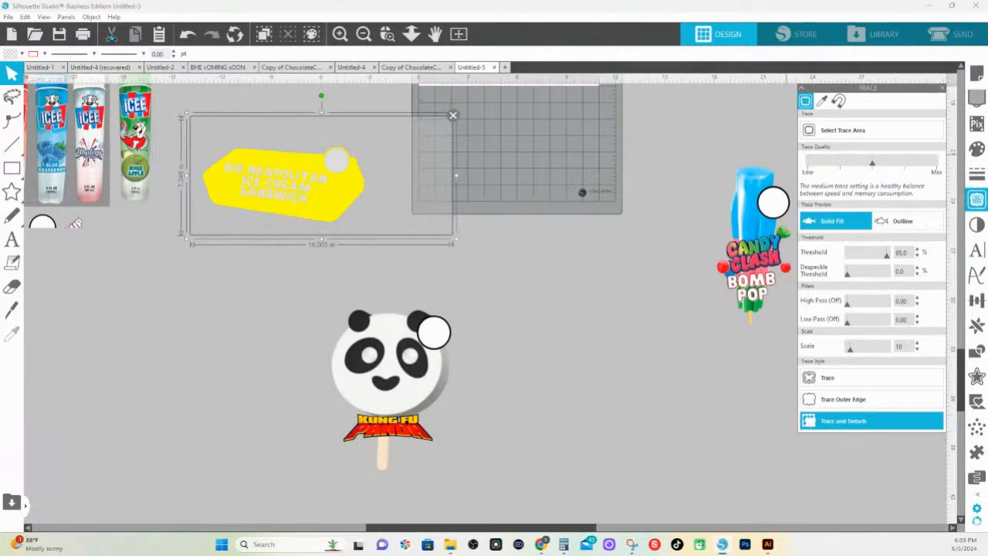
click(844, 421)
Move the detached ice cream sandwich and the Kung Fu Panda pop side by side below the mat
mouse_move(270, 183)
mouse_down()
mouse_move(496, 295)
mouse_move(687, 422)
mouse_up()
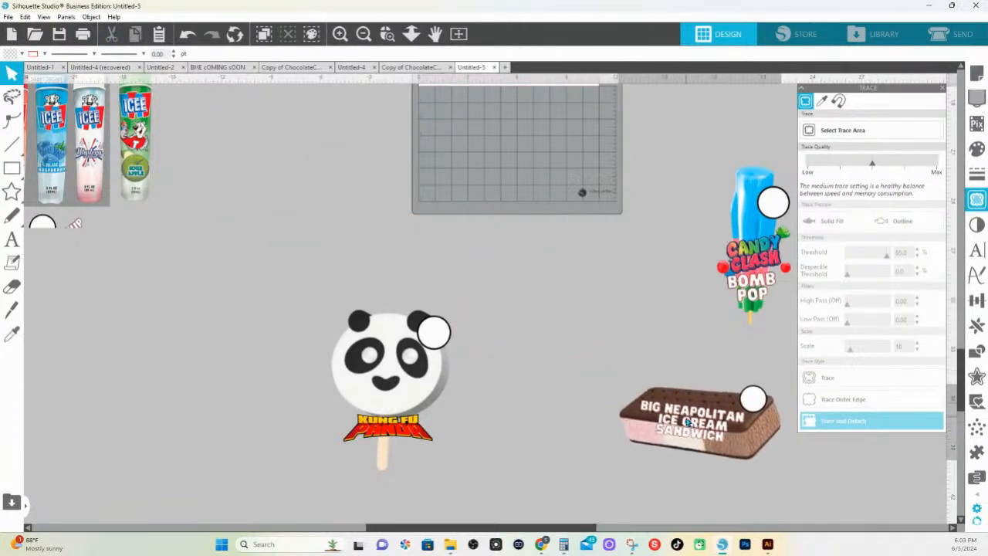
drag(390, 371, 552, 413)
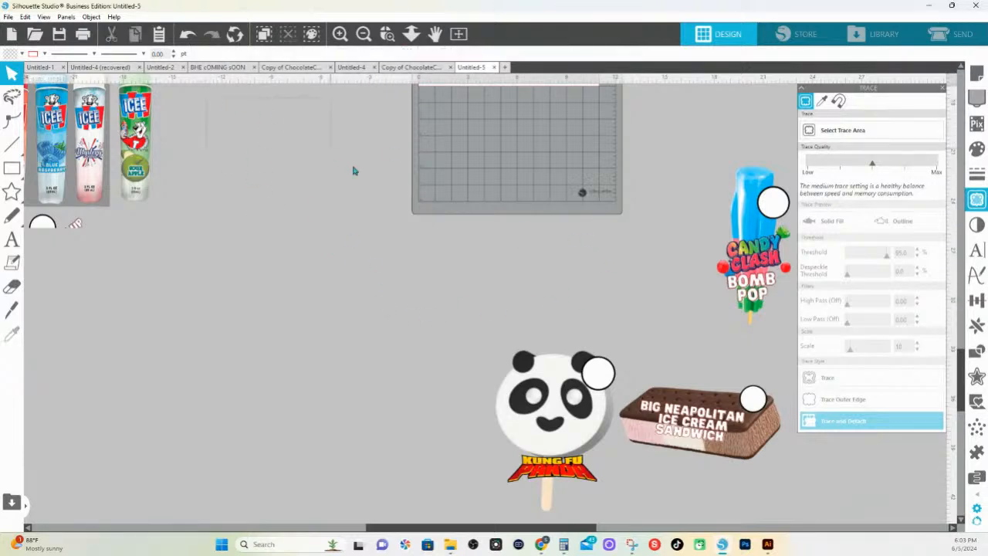
drag(353, 168, 613, 320)
Frame all four ICEE tubes as the trace area and set the trace threshold to 72%
scroll(556, 189, up, 3)
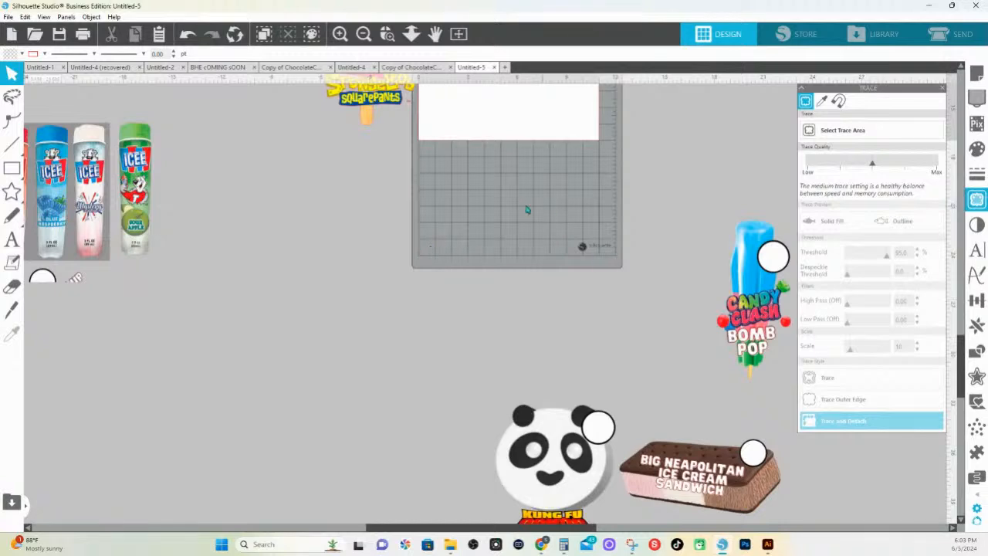
drag(243, 282, 514, 337)
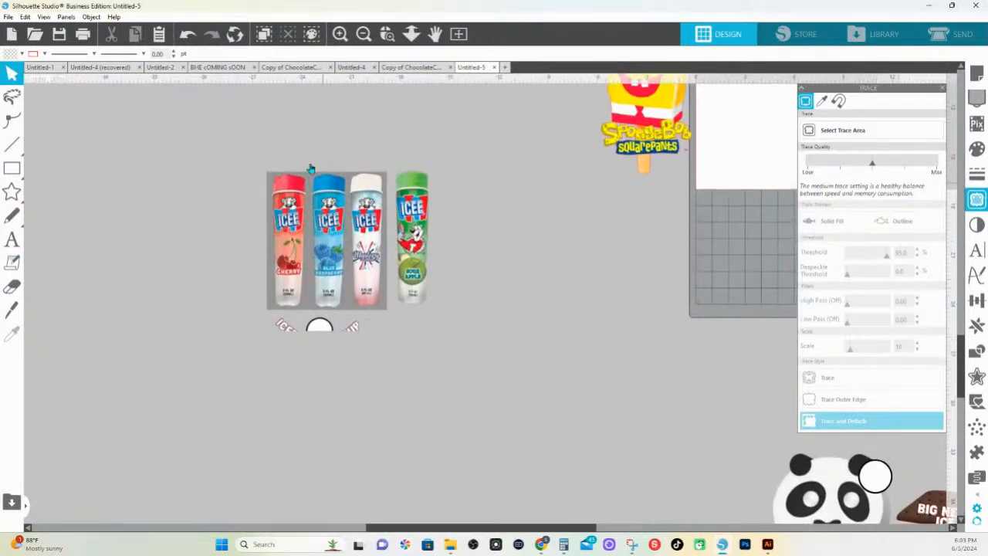
click(387, 35)
drag(264, 149, 617, 373)
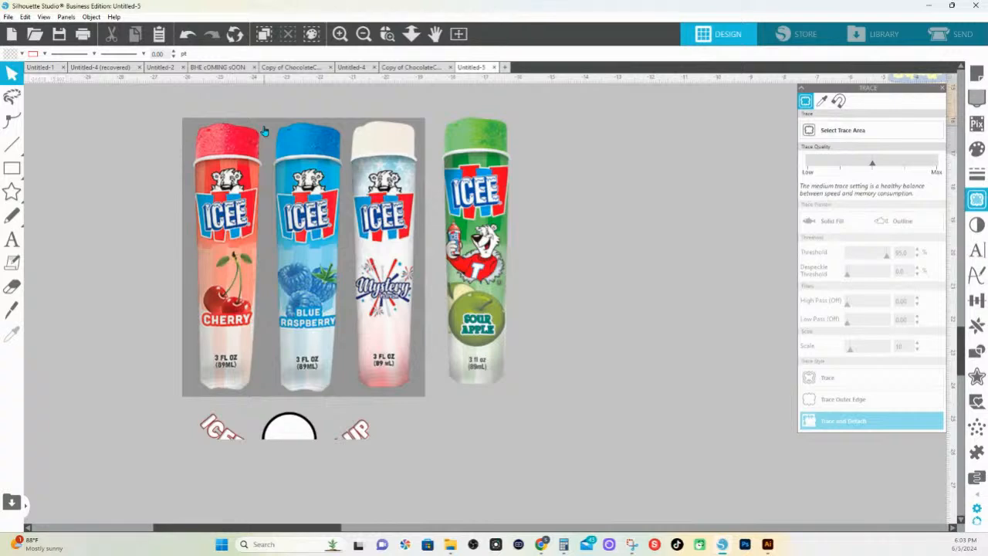
right_click(264, 132)
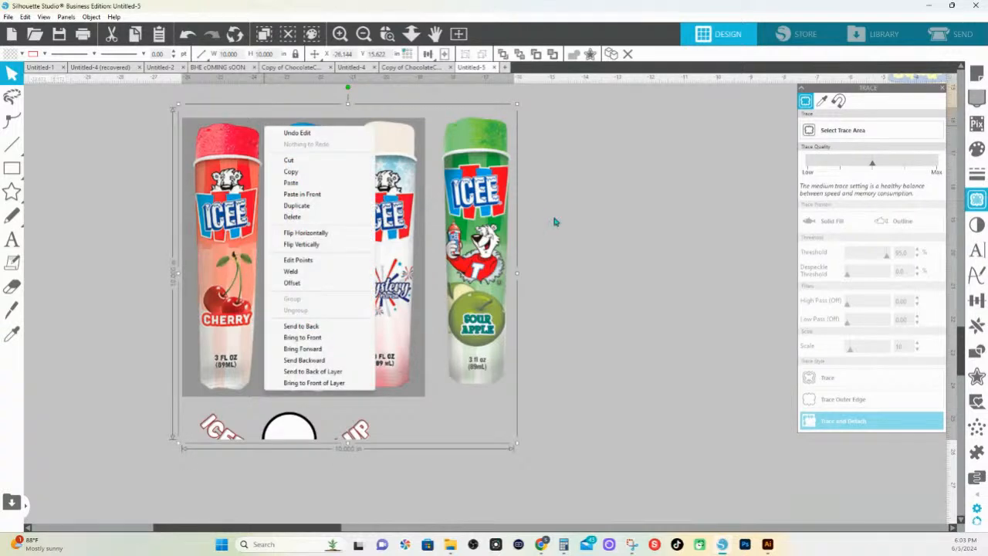
click(156, 139)
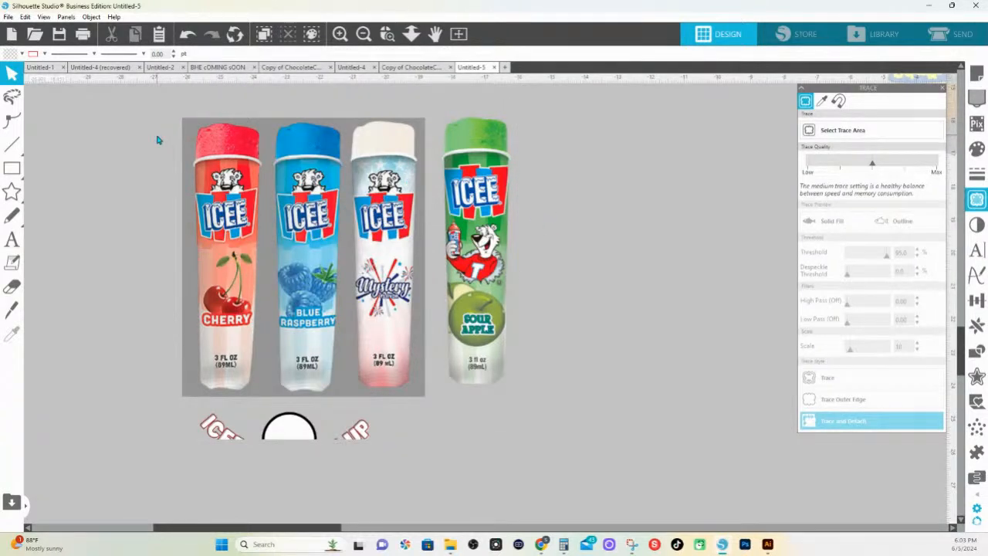
click(847, 132)
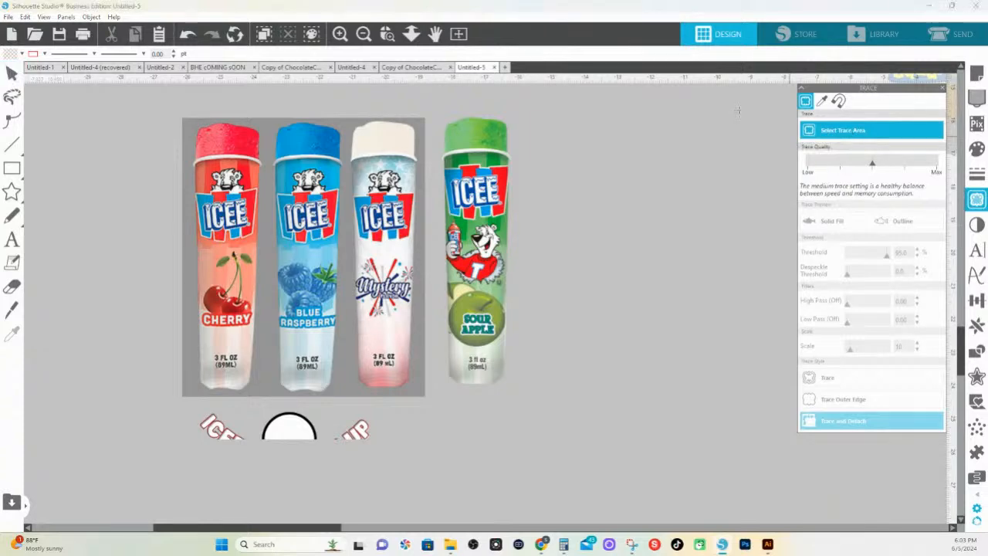
mouse_move(151, 101)
mouse_down()
mouse_move(536, 407)
mouse_move(543, 402)
mouse_up()
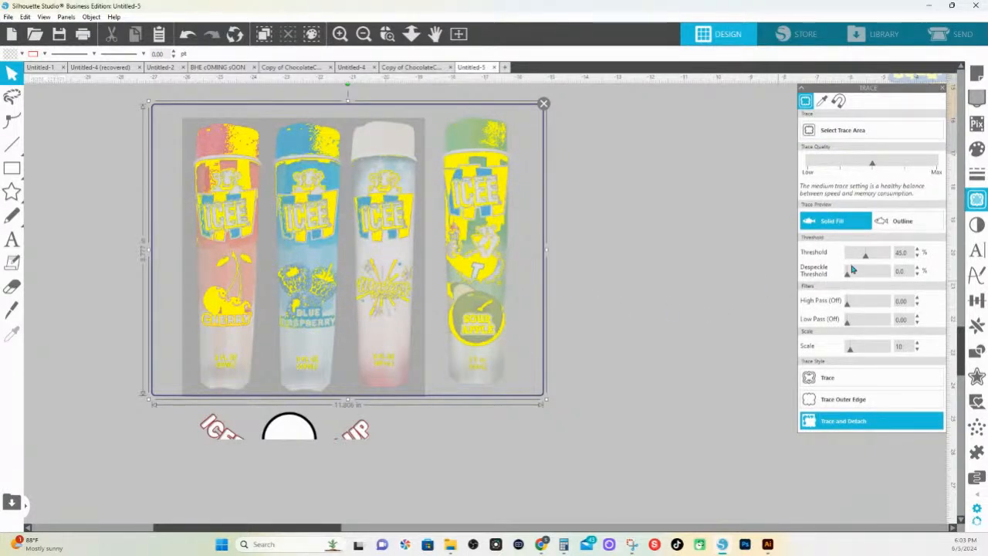
drag(866, 259, 881, 258)
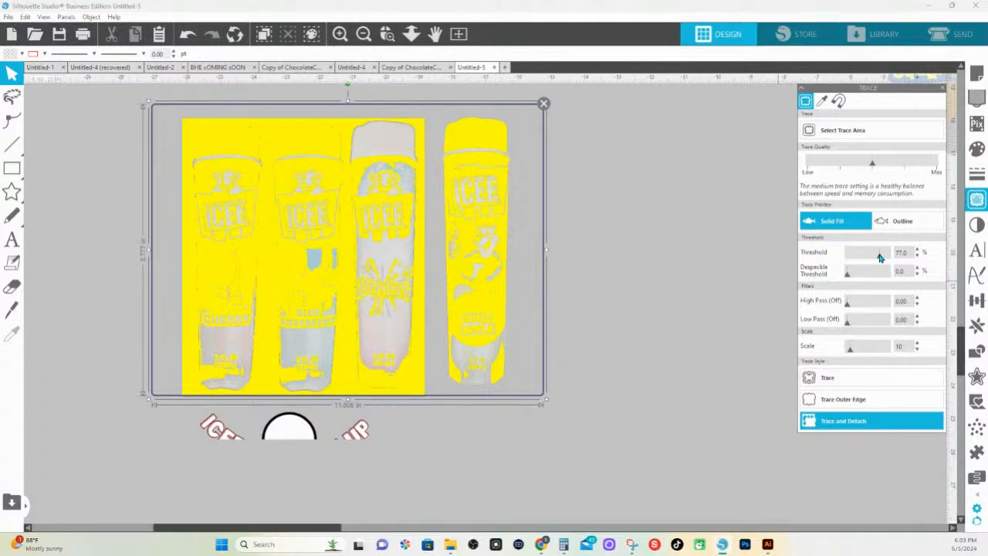
drag(879, 258, 877, 257)
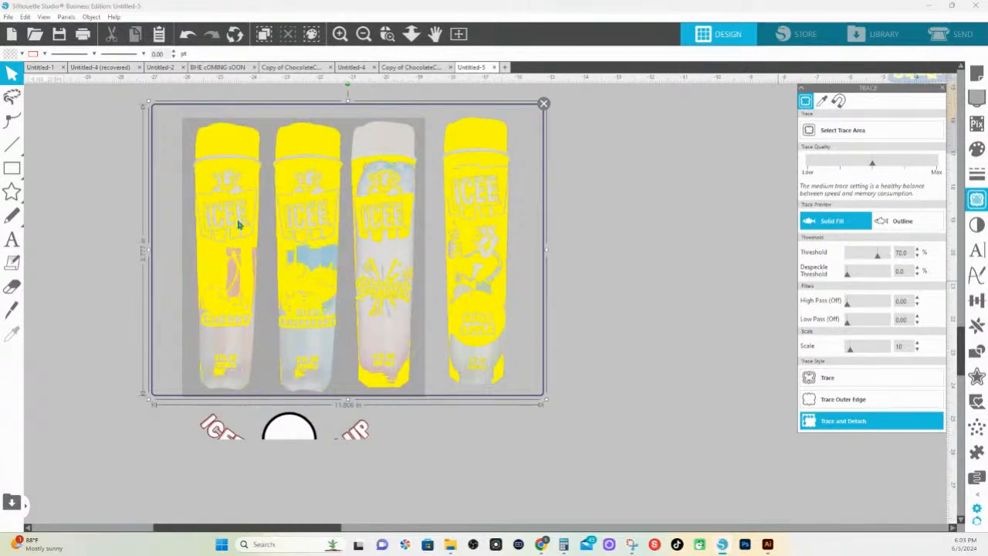
Narrow the trace area to the Sour Apple ICEE tube, then trace and detach it at a 98% threshold
drag(148, 251, 436, 263)
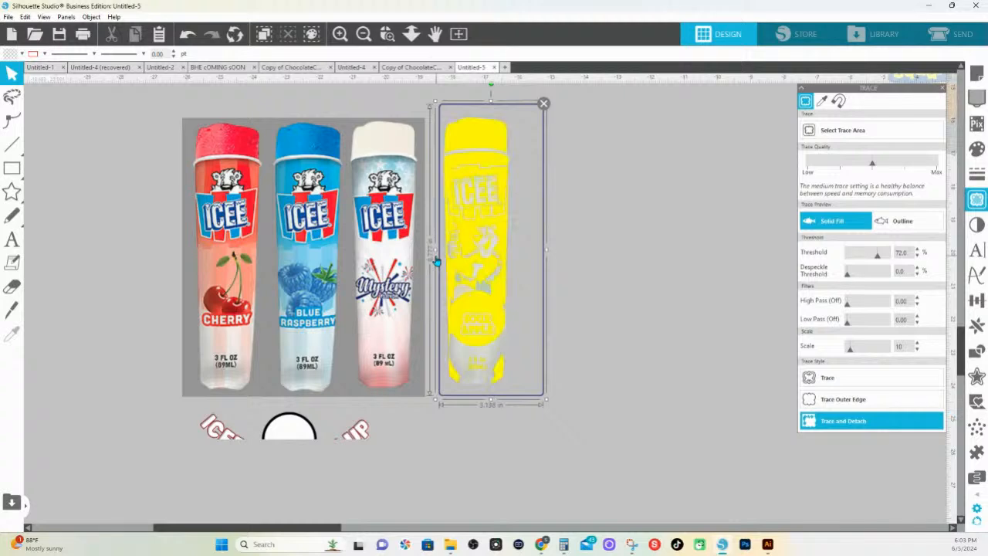
drag(876, 258, 891, 257)
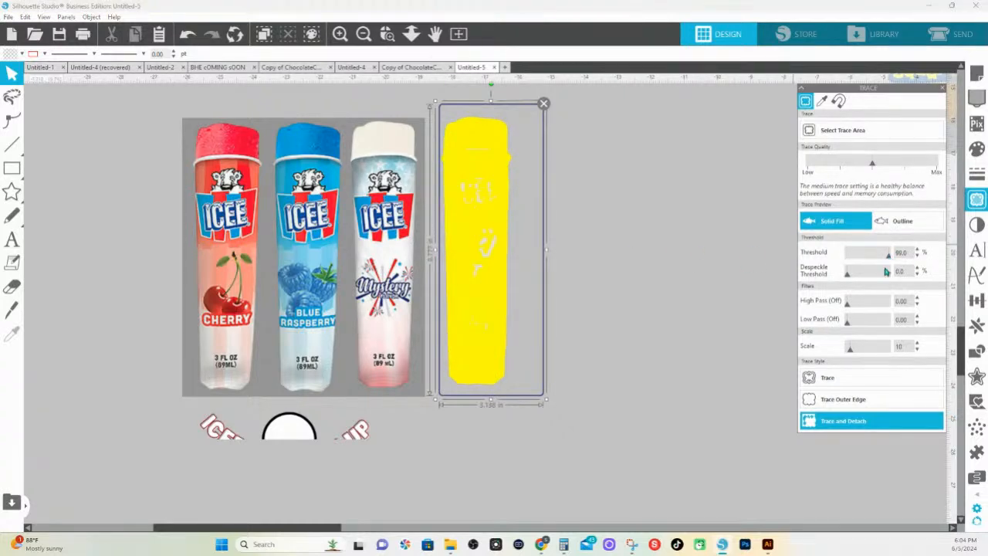
click(821, 427)
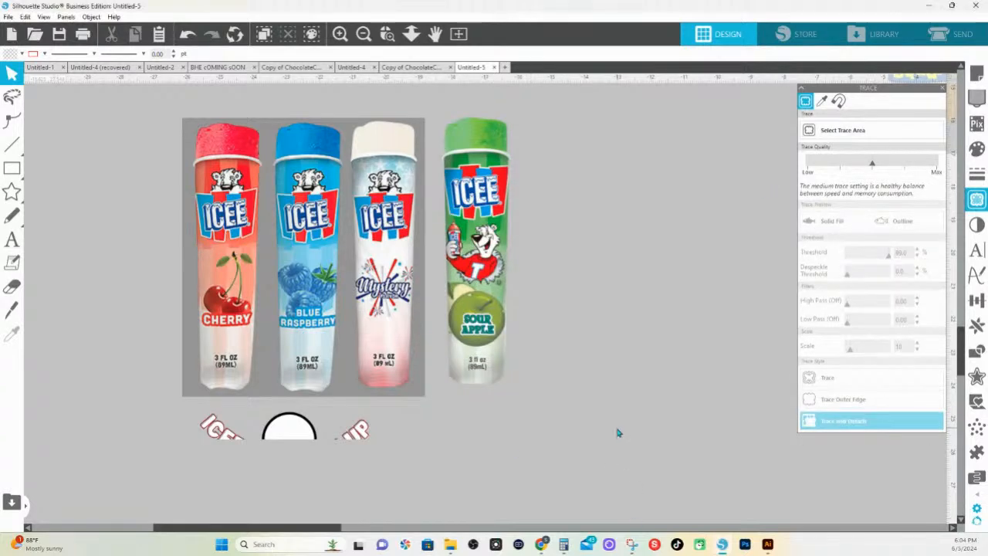
Move the detached Sour Apple tube off the source image to the empty space beside the Cherry tube
drag(481, 294, 183, 312)
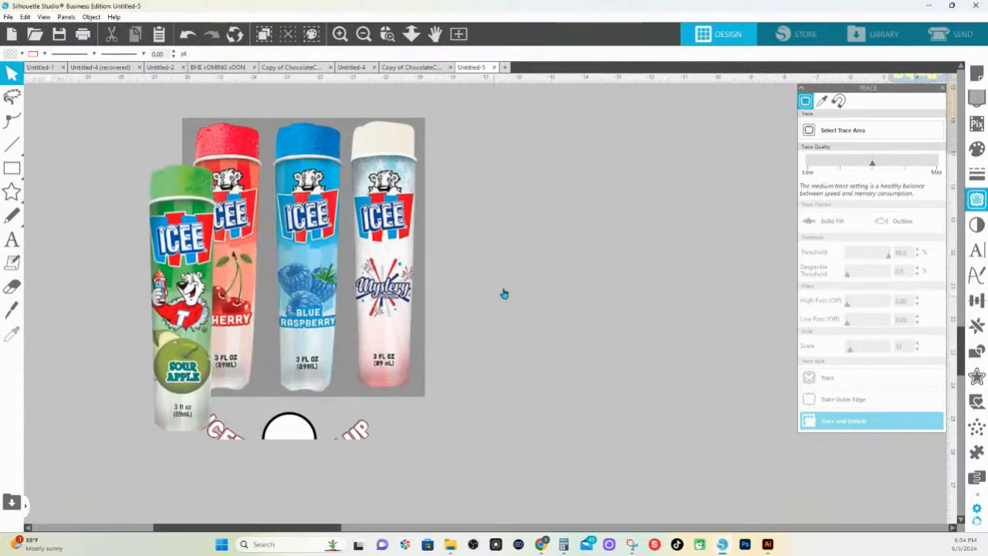
drag(509, 226, 469, 147)
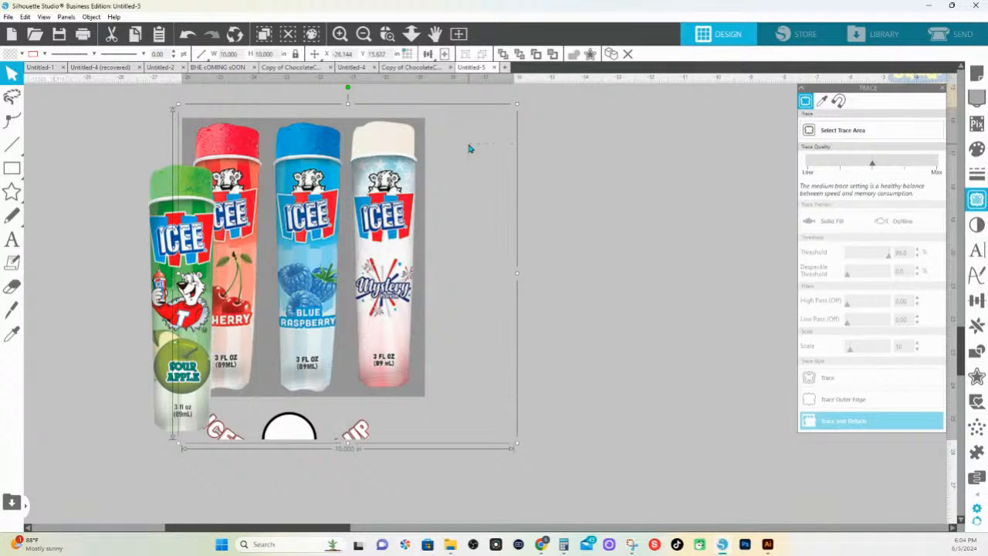
click(609, 374)
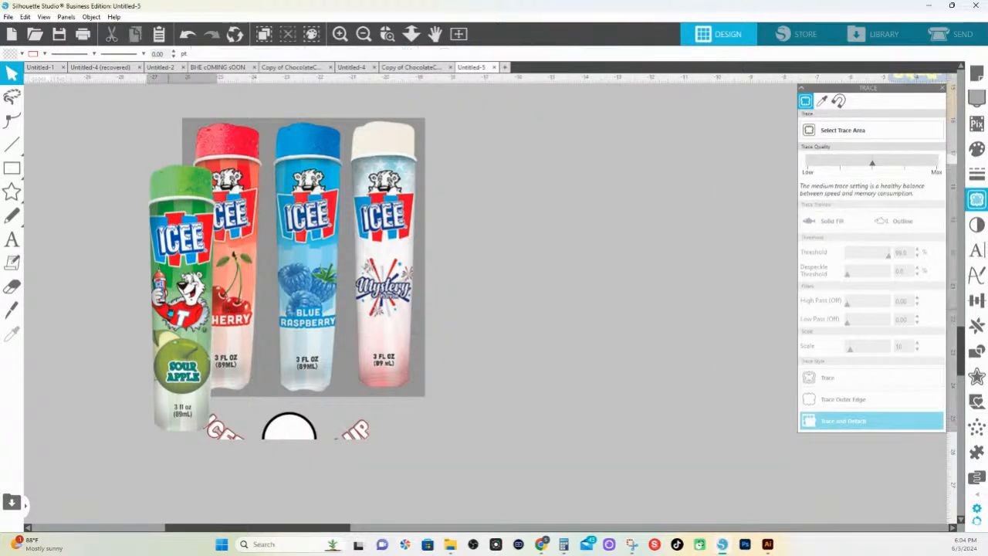
drag(181, 312, 57, 327)
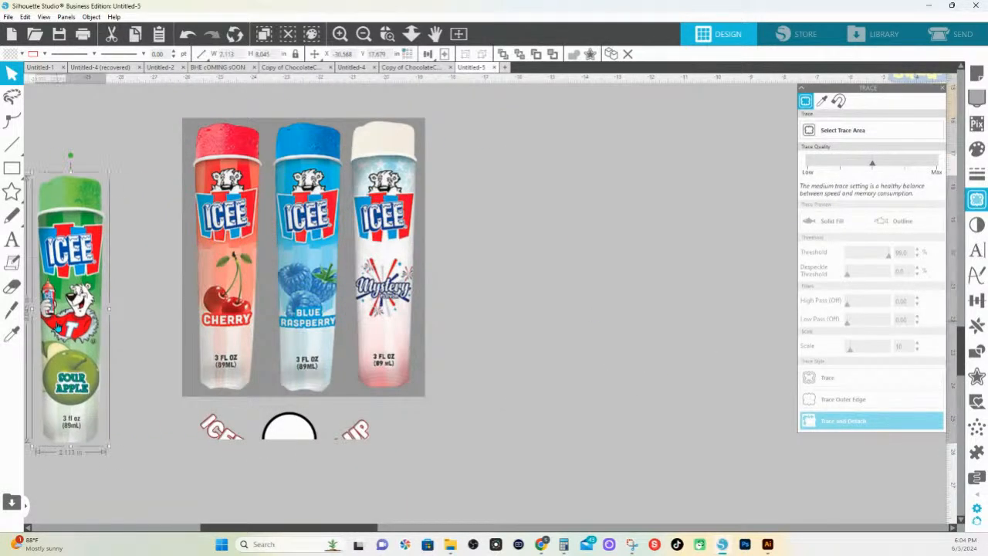
Duplicate the Sour Apple tube and place the copy between the original and the Cherry tube
right_click(58, 327)
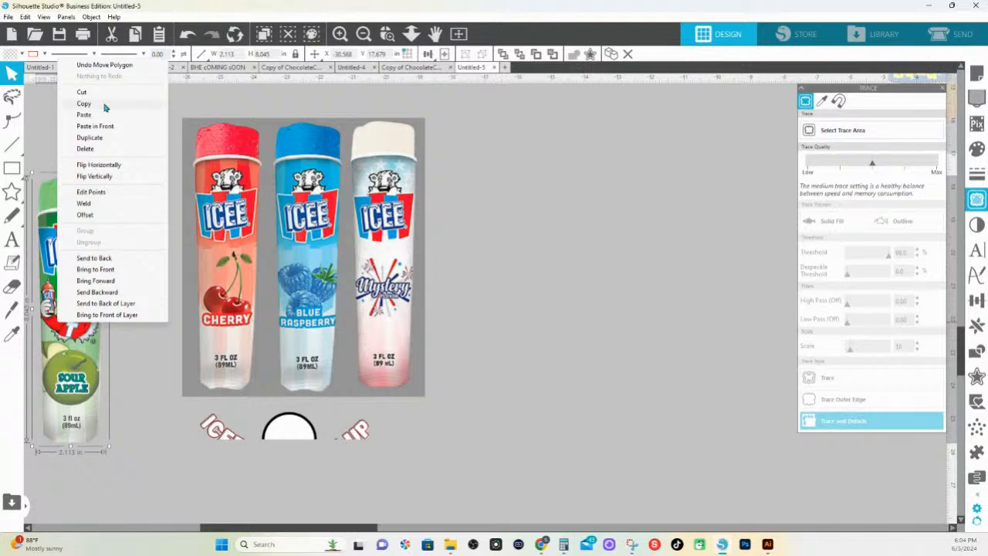
click(114, 137)
drag(92, 286, 161, 287)
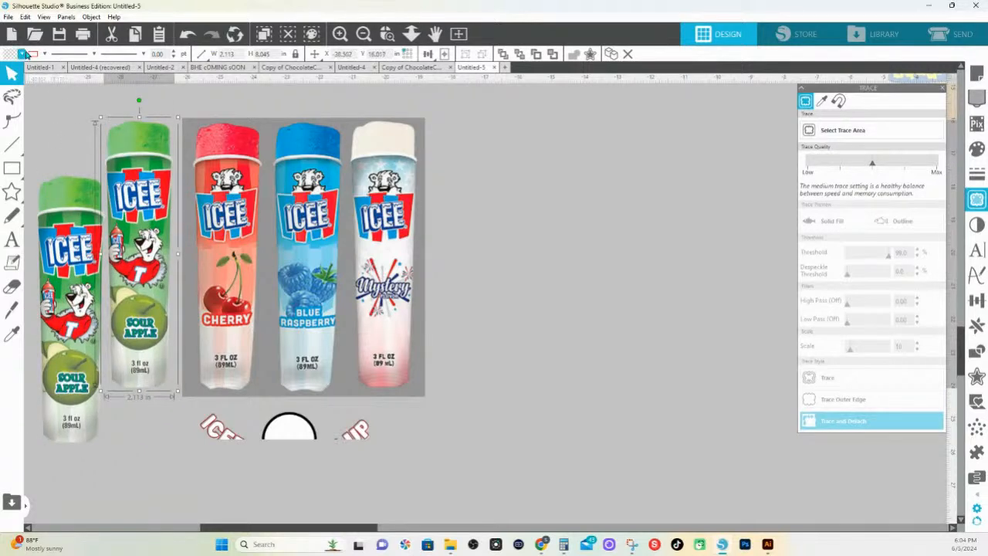
Turn the duplicated tube into a red outline without fill and lay it over the Cherry ICEE tube
click(45, 54)
click(43, 105)
click(21, 54)
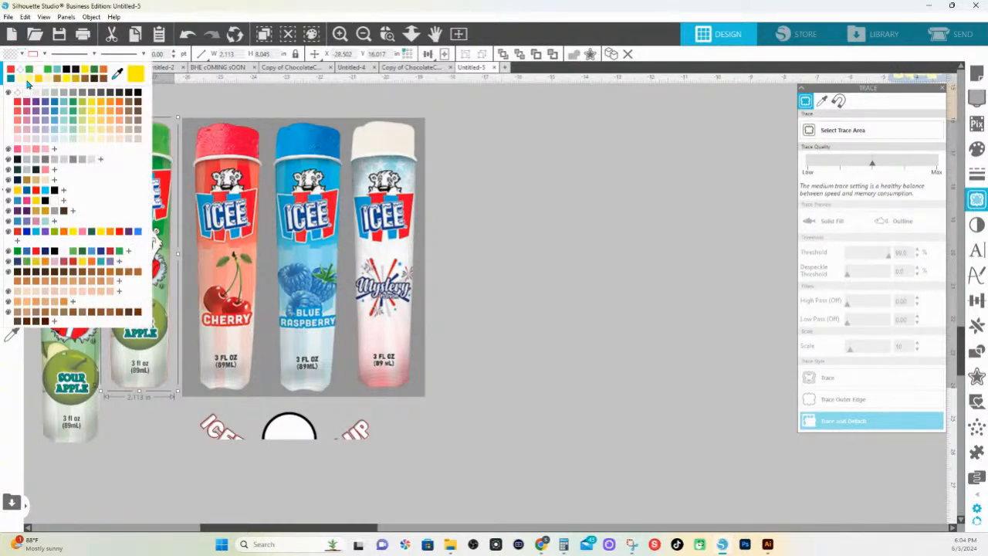
click(24, 99)
click(147, 176)
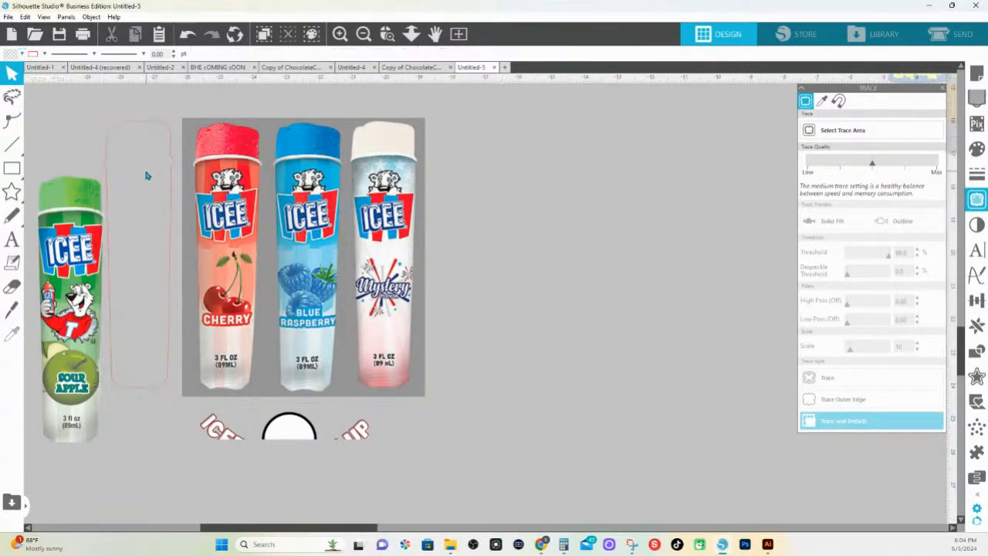
click(200, 131)
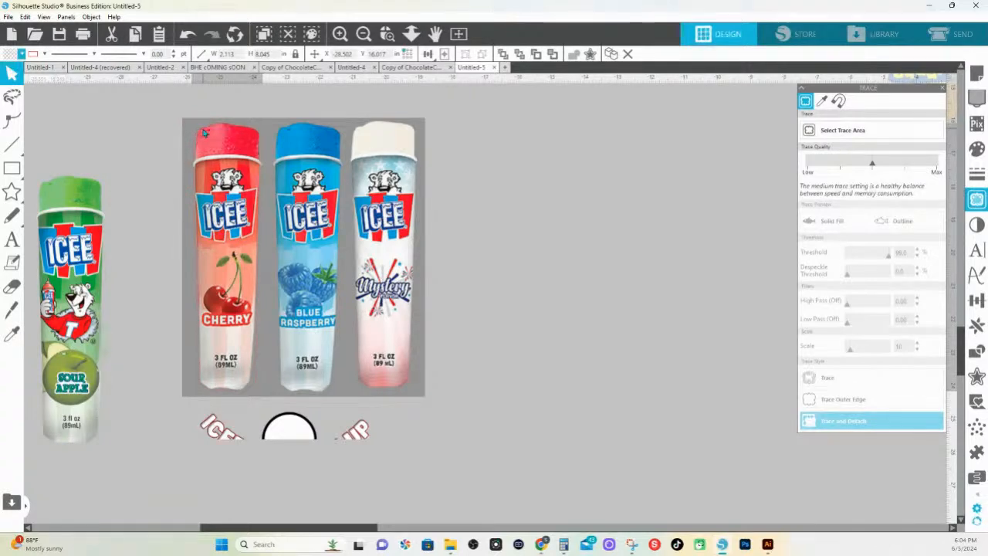
click(203, 133)
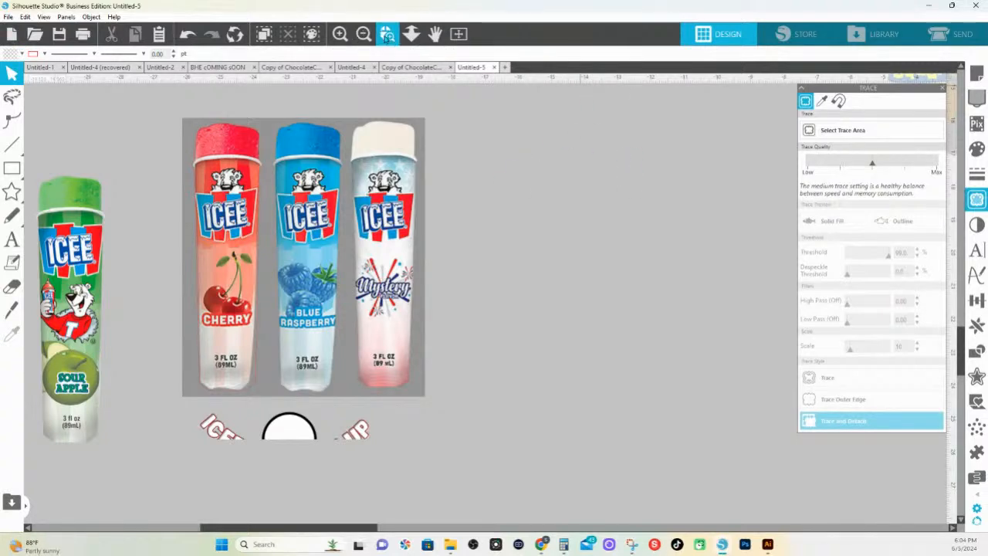
Replicate the red tube outline on the Cherry ICEE into a row of three
click(387, 34)
drag(147, 108, 645, 482)
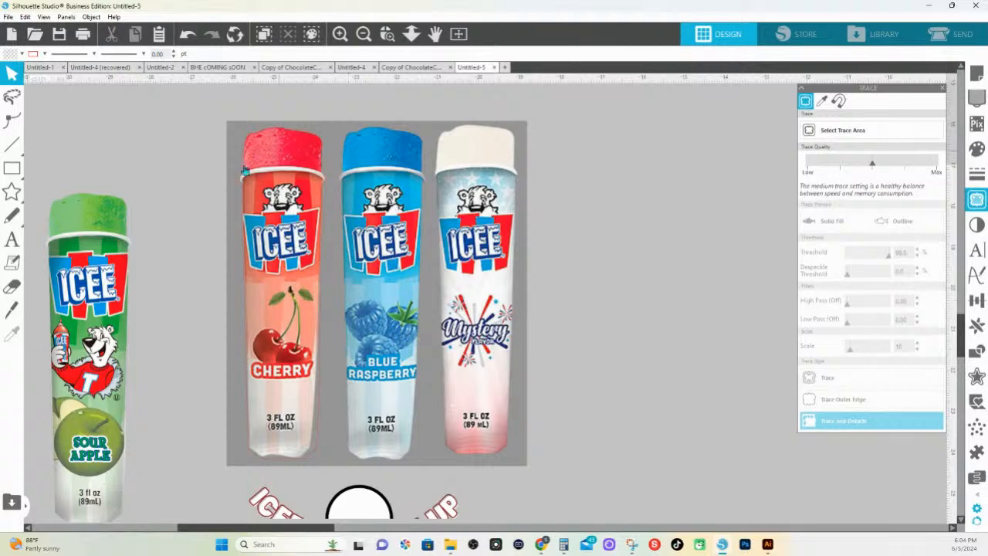
click(242, 176)
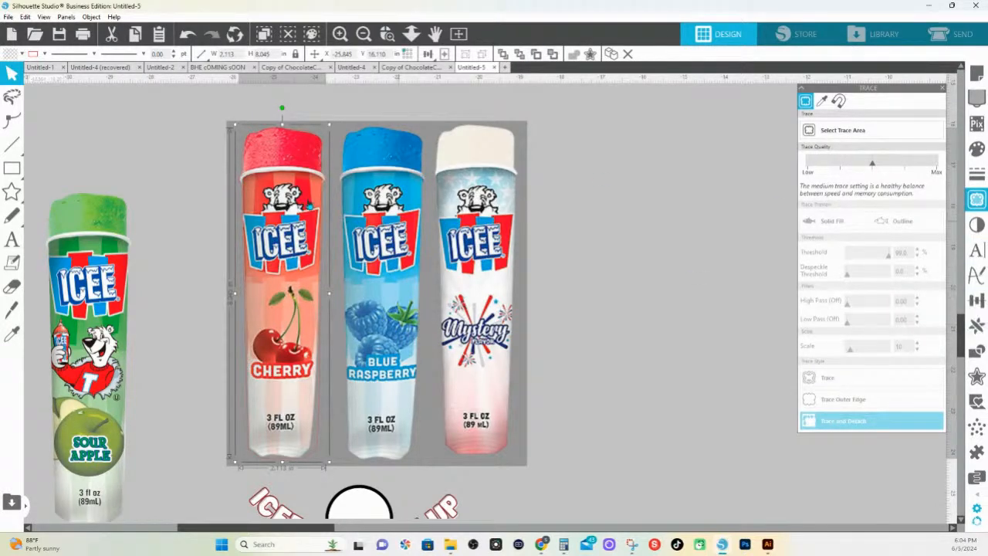
right_click(243, 177)
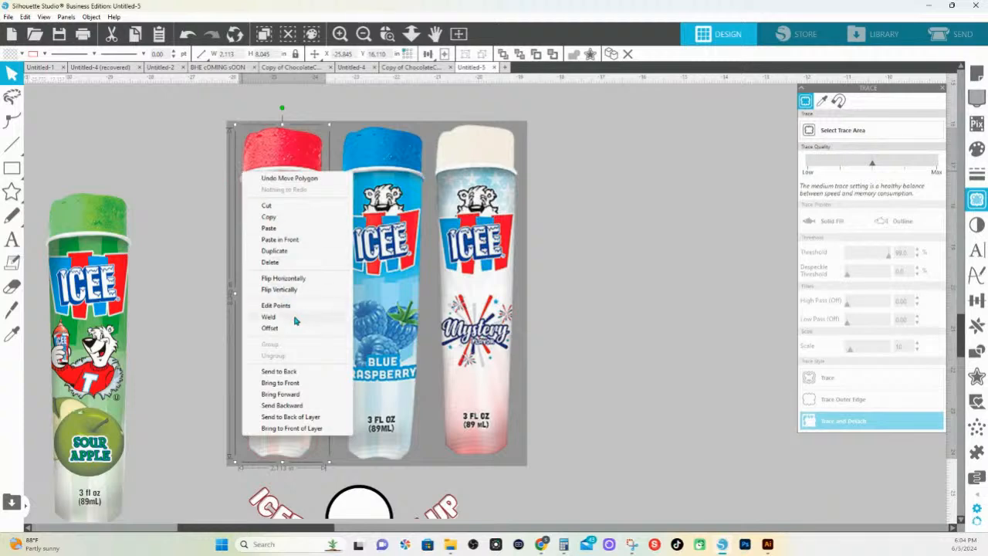
click(974, 325)
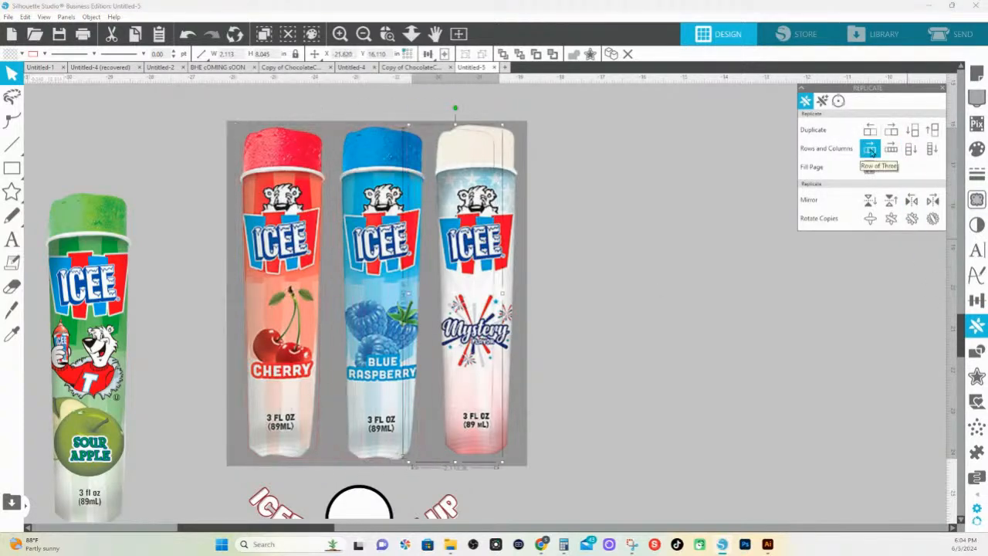
click(222, 147)
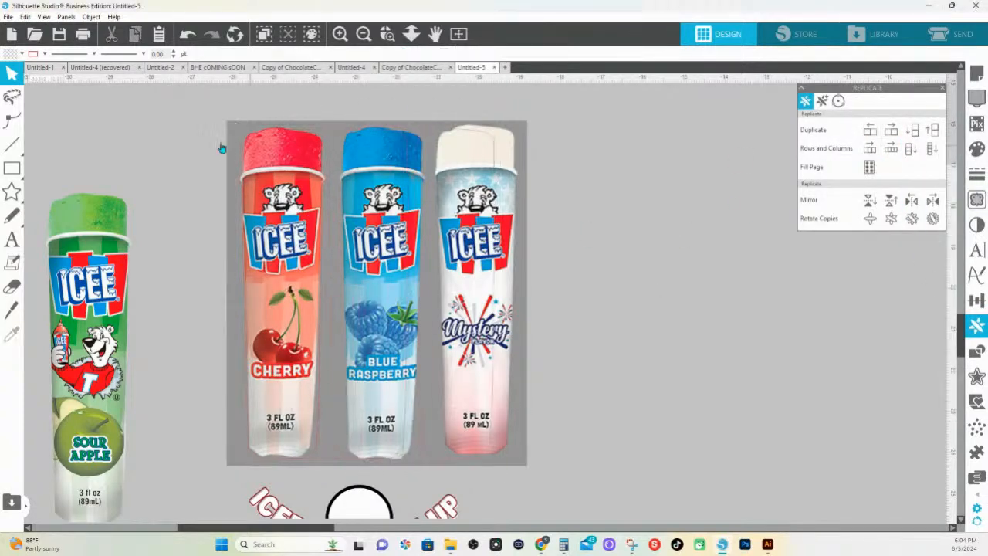
Align the two copied outlines over the Blue Raspberry and Mystery ICEE tubes
click(335, 140)
drag(336, 140, 348, 139)
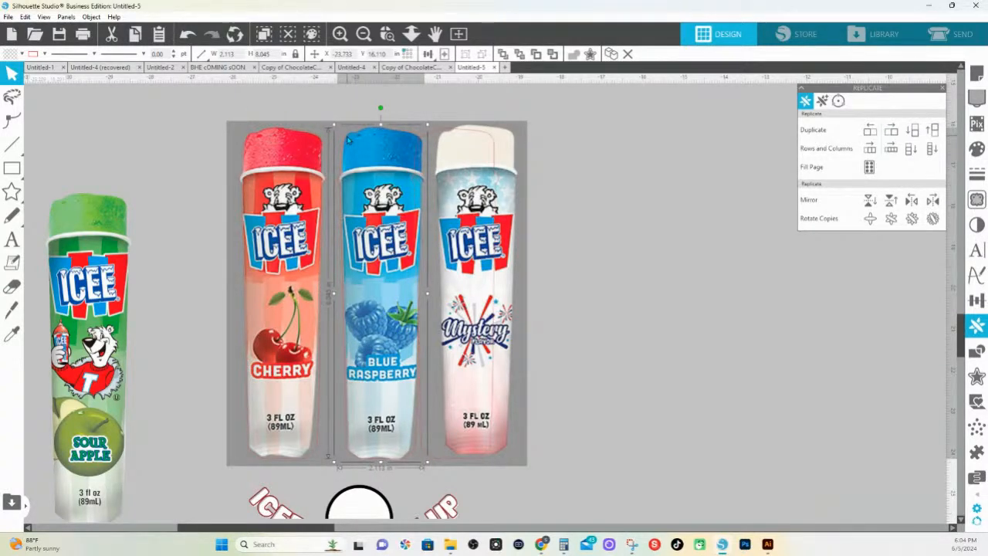
drag(348, 141, 350, 140)
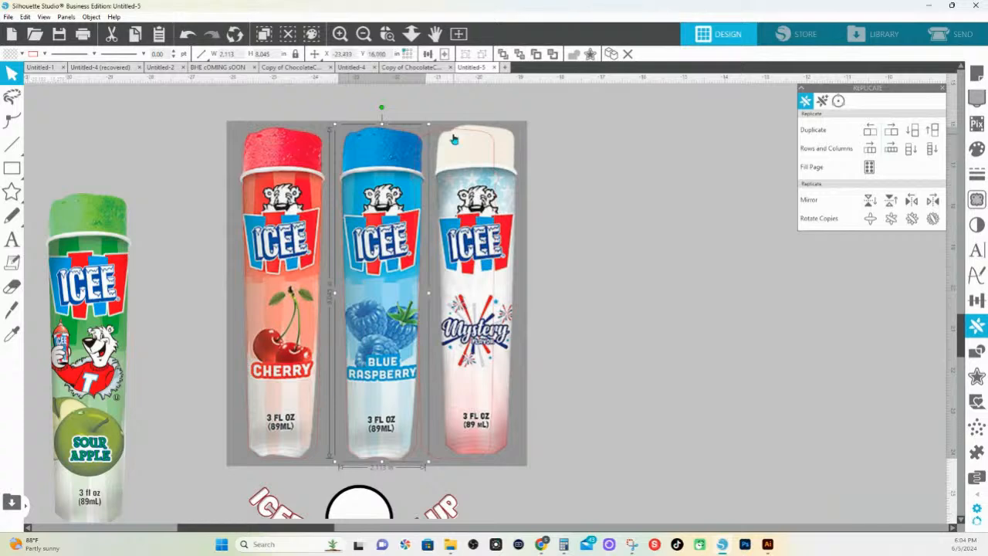
click(451, 134)
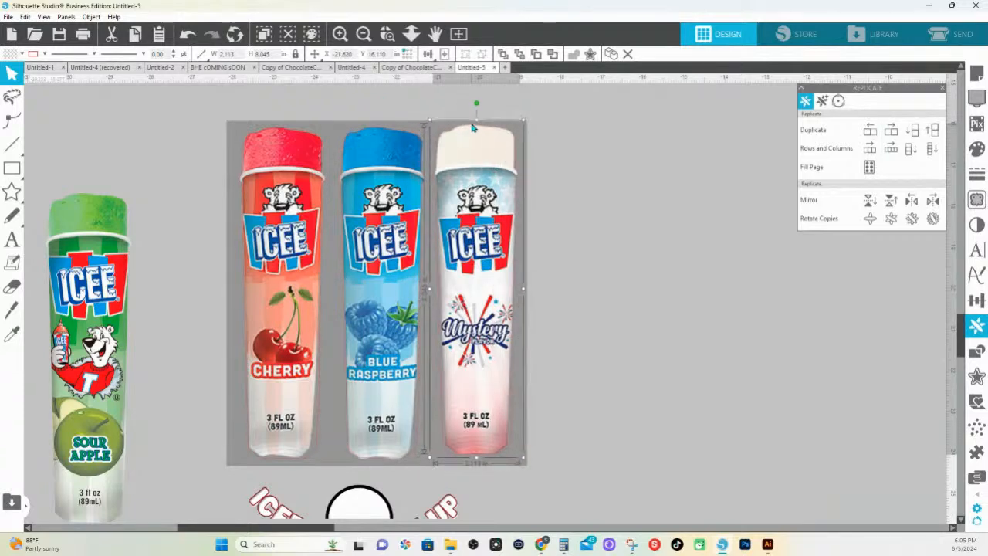
drag(473, 124, 470, 126)
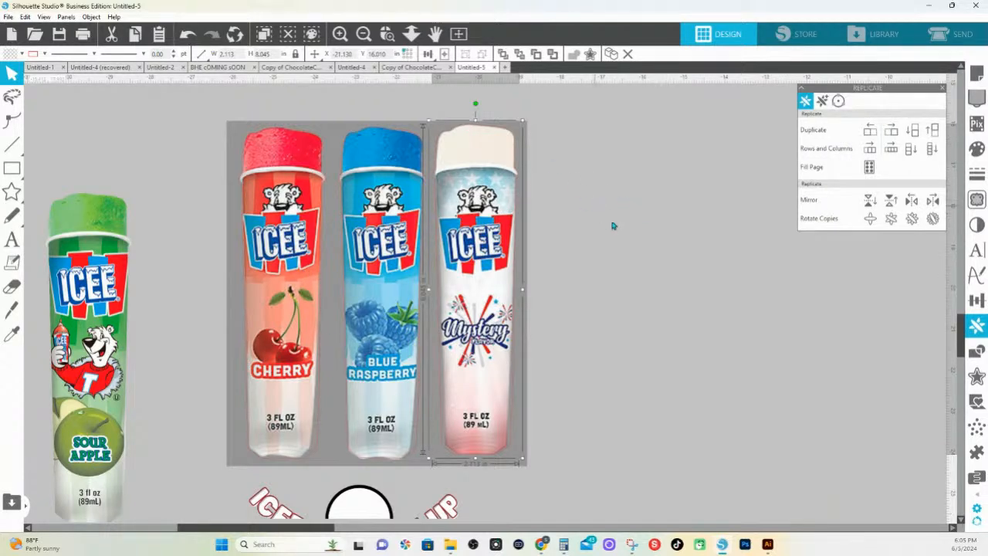
Combine the three tube outlines into a single object
drag(651, 239, 237, 216)
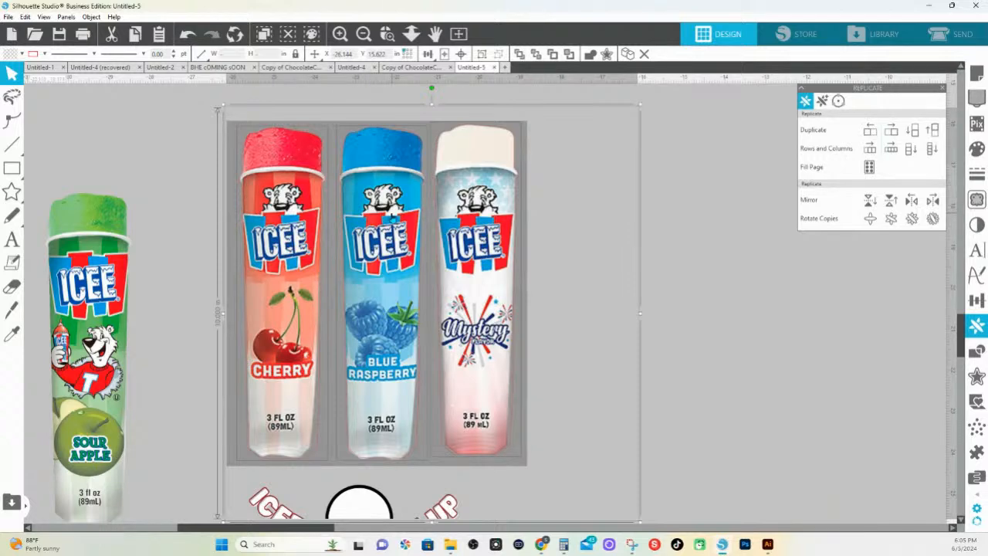
click(429, 129)
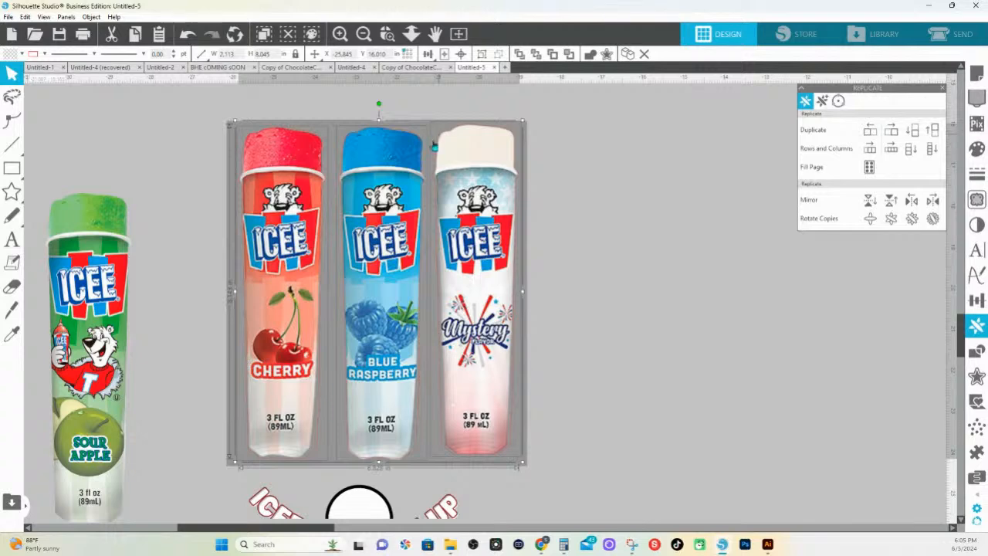
right_click(443, 452)
click(477, 372)
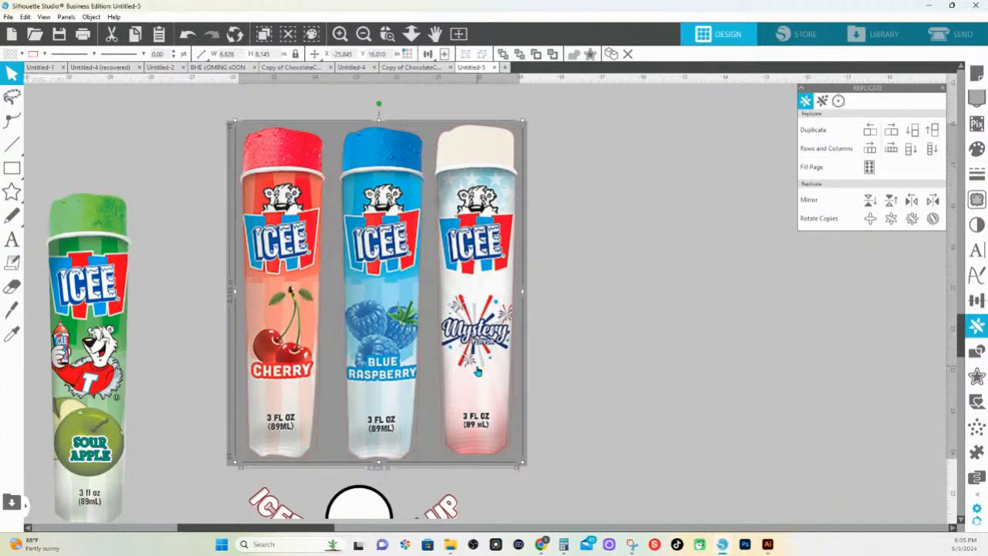
drag(610, 284, 296, 285)
click(323, 286)
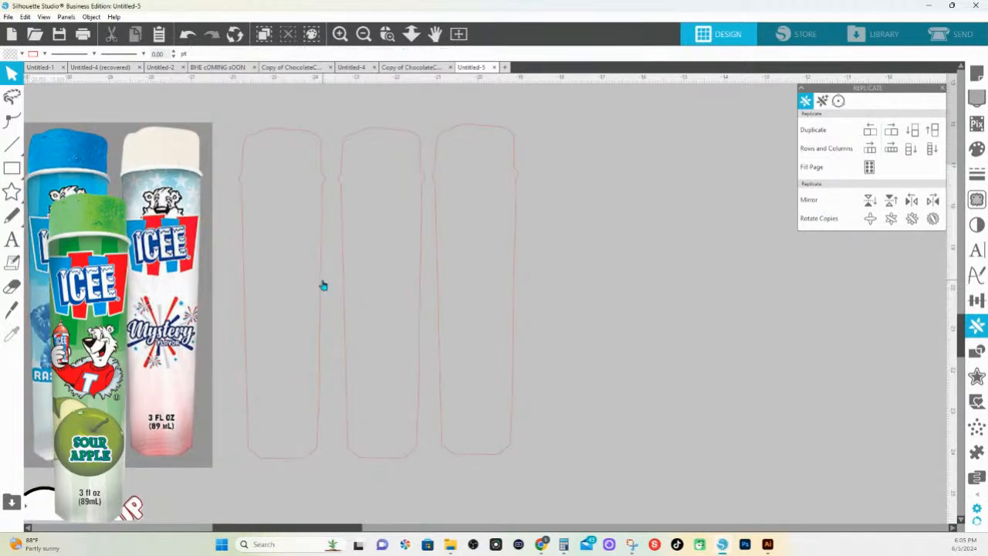
key(ctrl+z)
drag(644, 277, 467, 314)
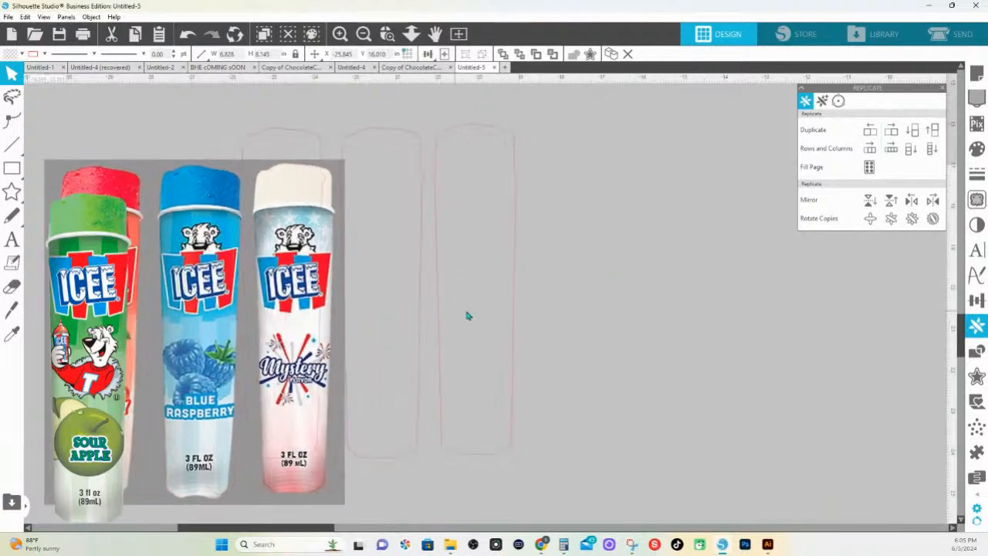
key(ctrl+z)
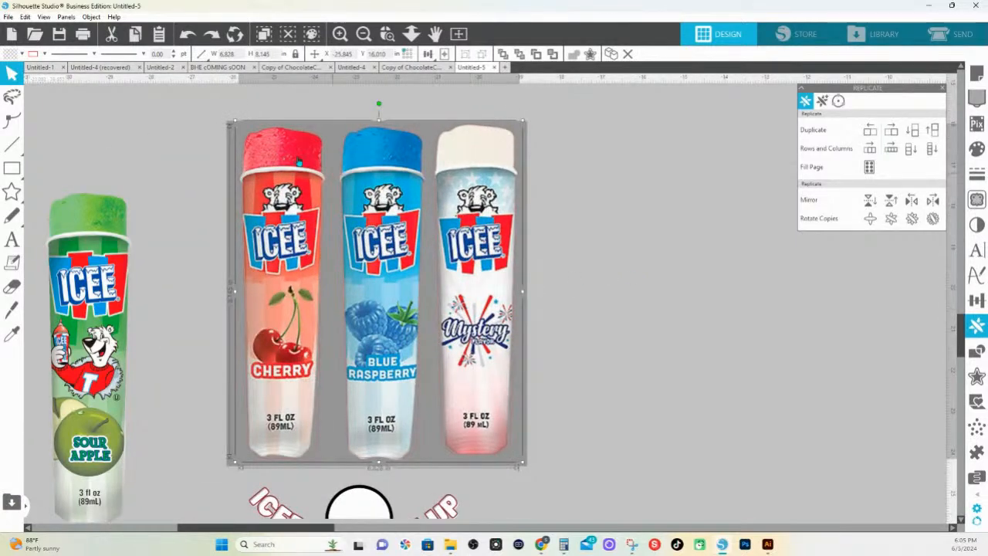
Crop the source image to the combined outlines, leaving the three ICEE tubes without their background
click(227, 103)
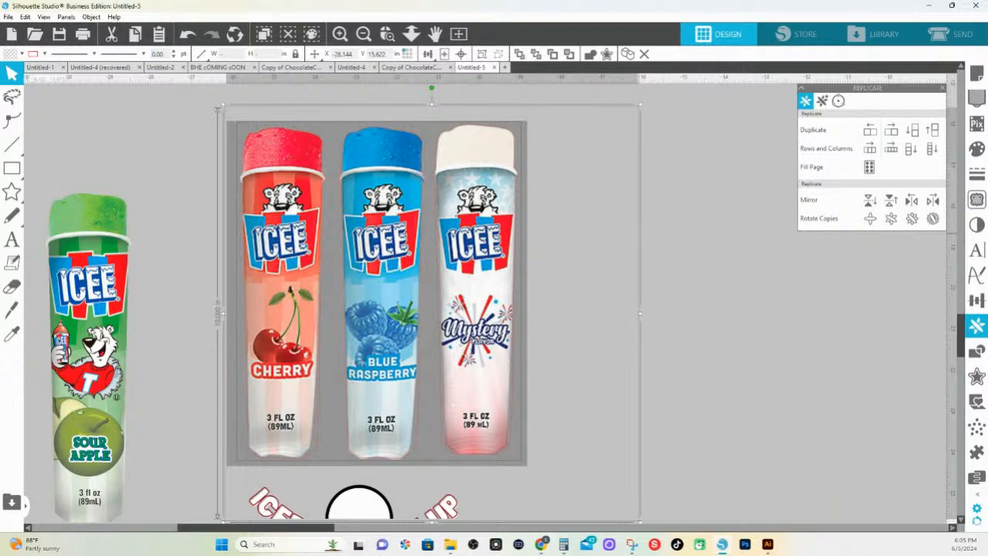
click(976, 351)
click(909, 154)
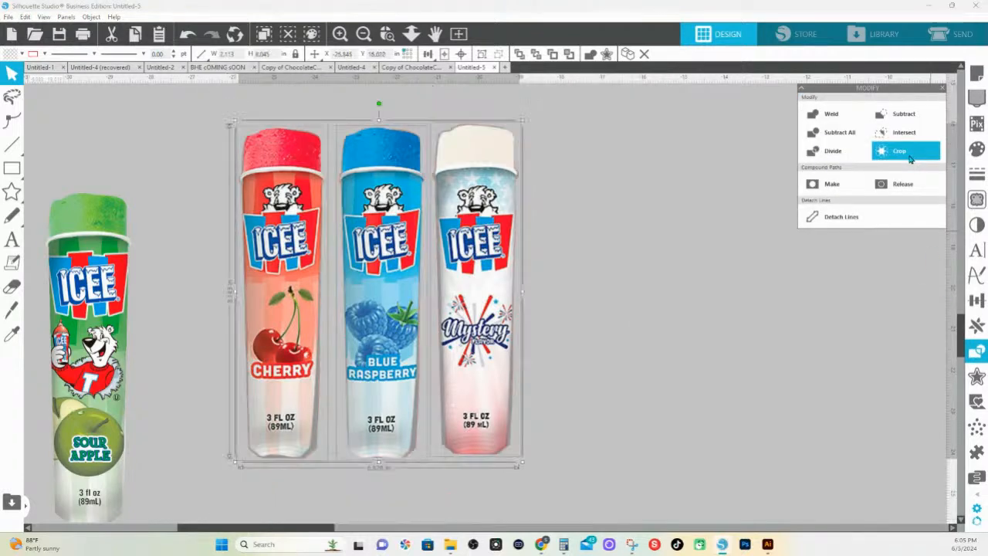
click(587, 332)
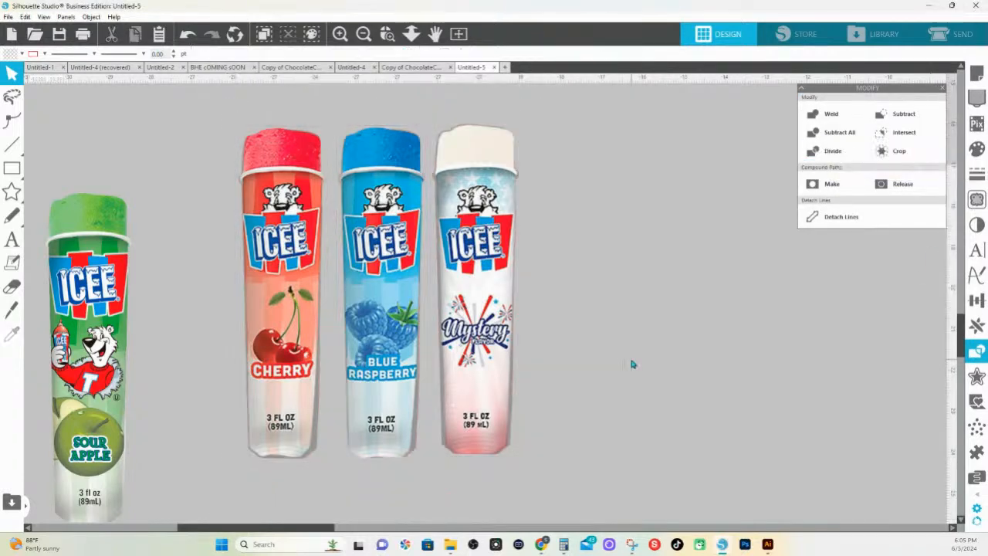
Clean up the Mystery tube's outline by deleting the nodes along its sides and pulling in its lower corner nodes
double_click(509, 413)
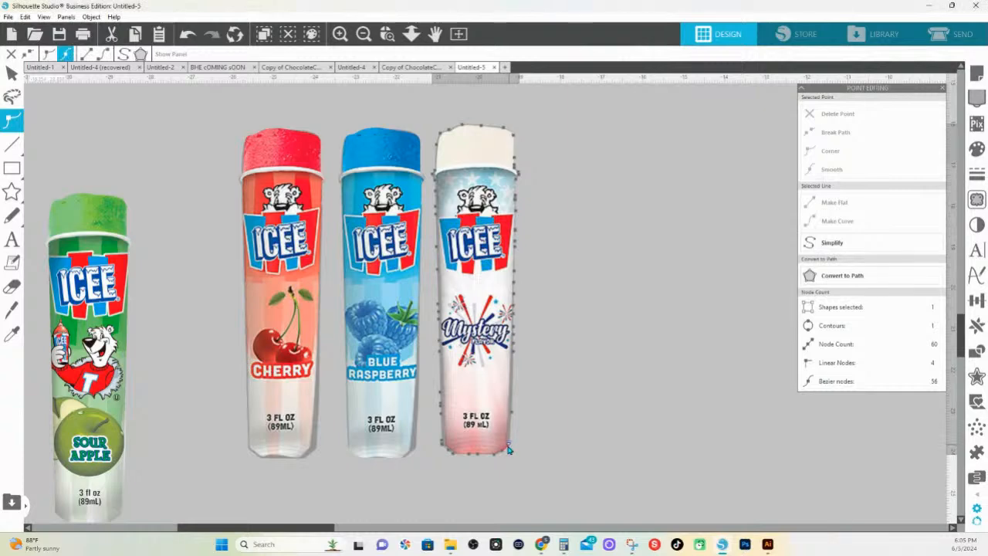
click(509, 445)
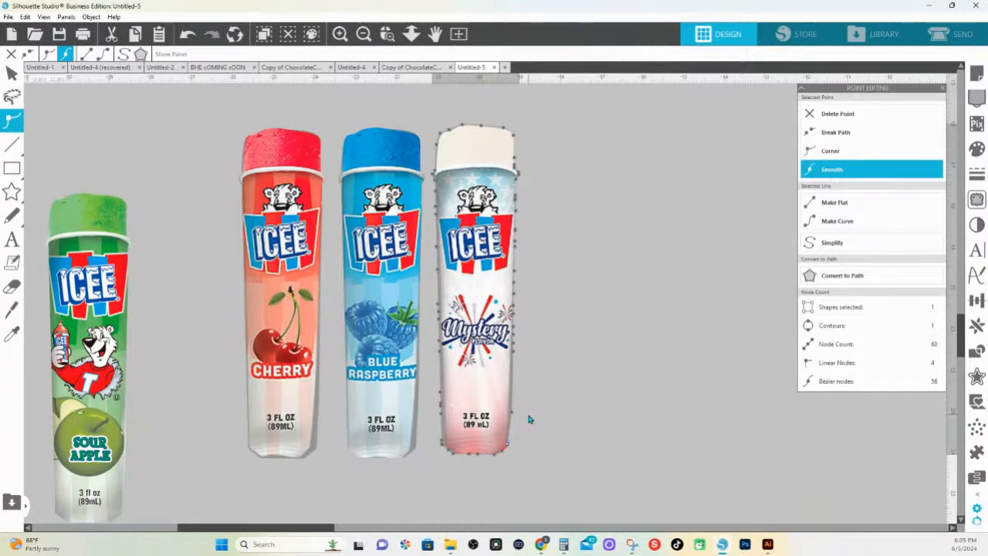
drag(560, 455, 515, 263)
click(541, 427)
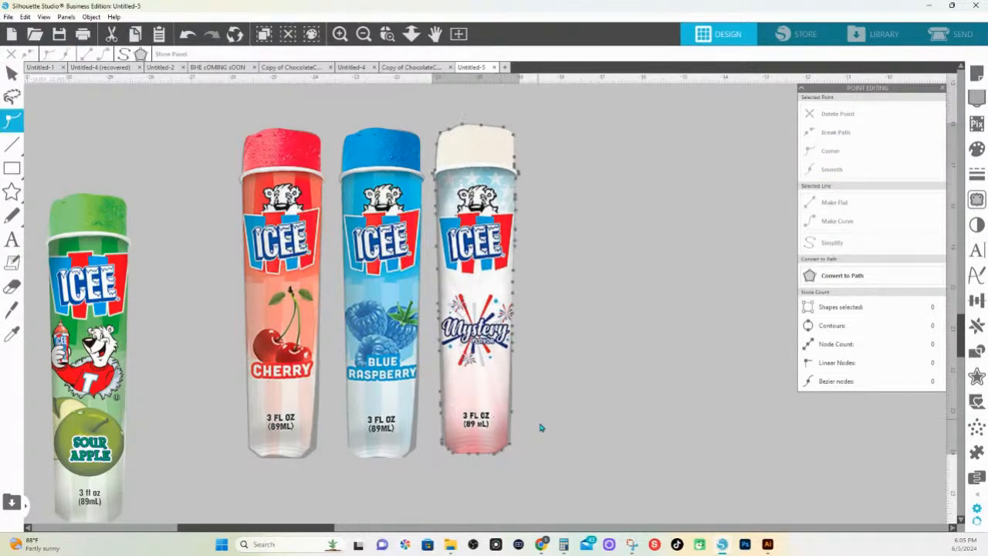
drag(542, 428, 429, 200)
click(838, 117)
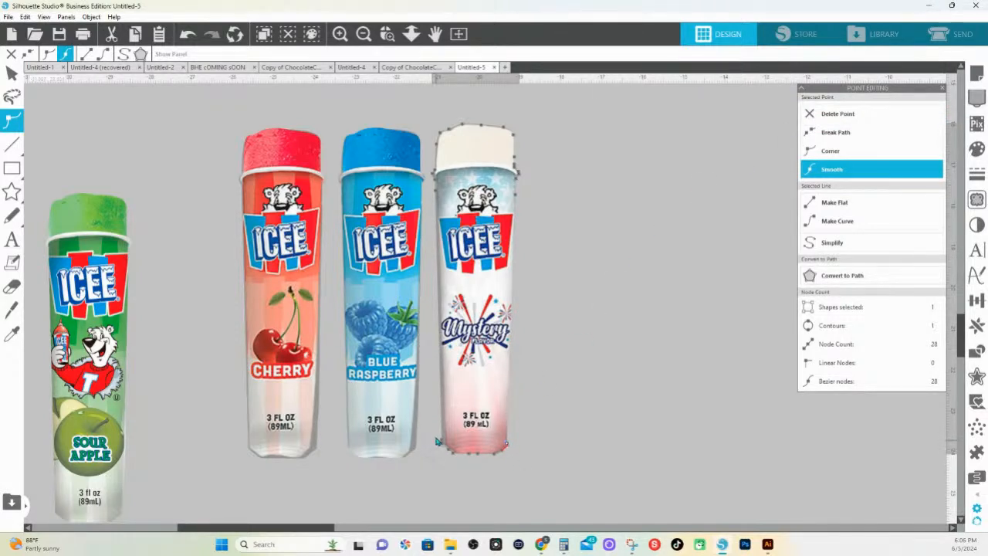
drag(437, 442, 457, 458)
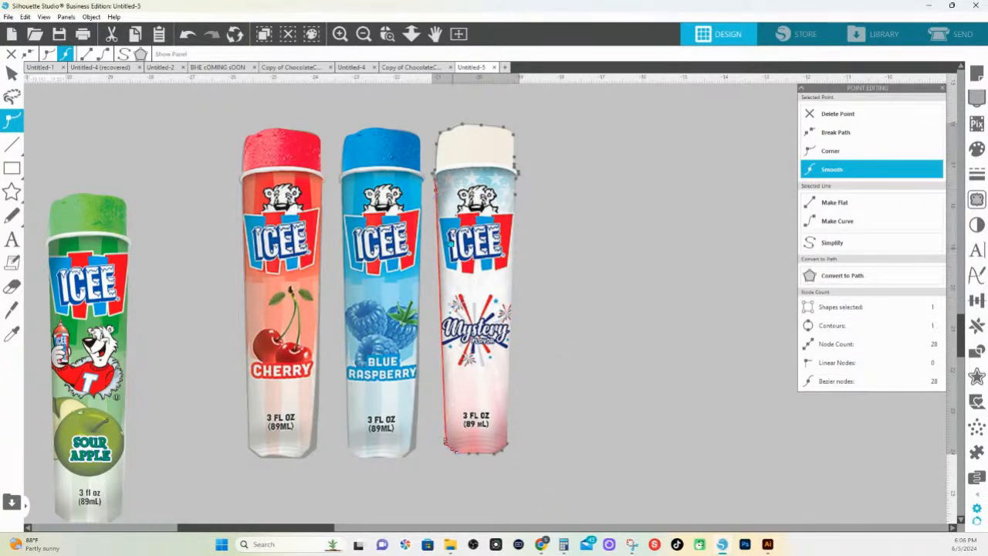
Pull in the edge and lower corner nodes on the Mystery-facing side of the Blue Raspberry tube to trim the excess background
click(414, 455)
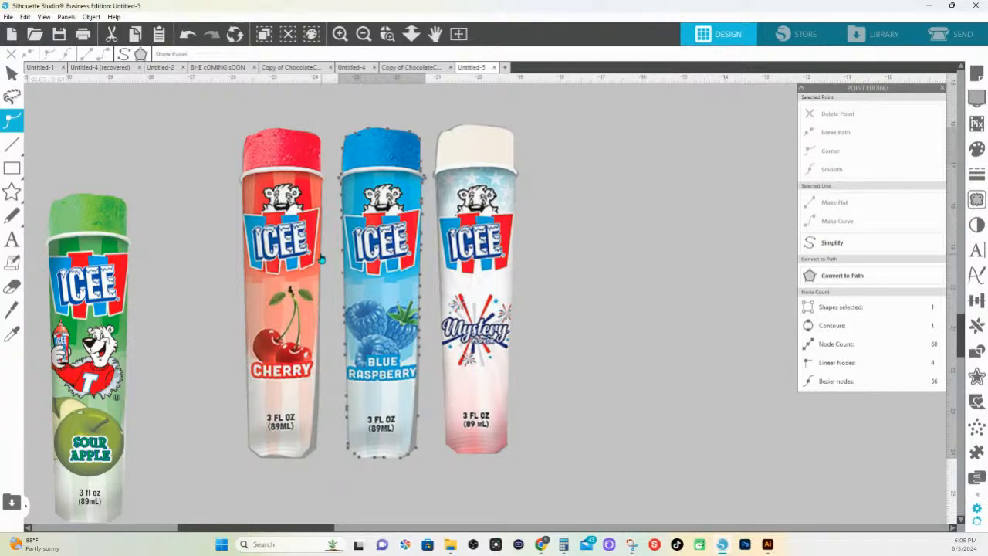
right_click(443, 402)
click(394, 467)
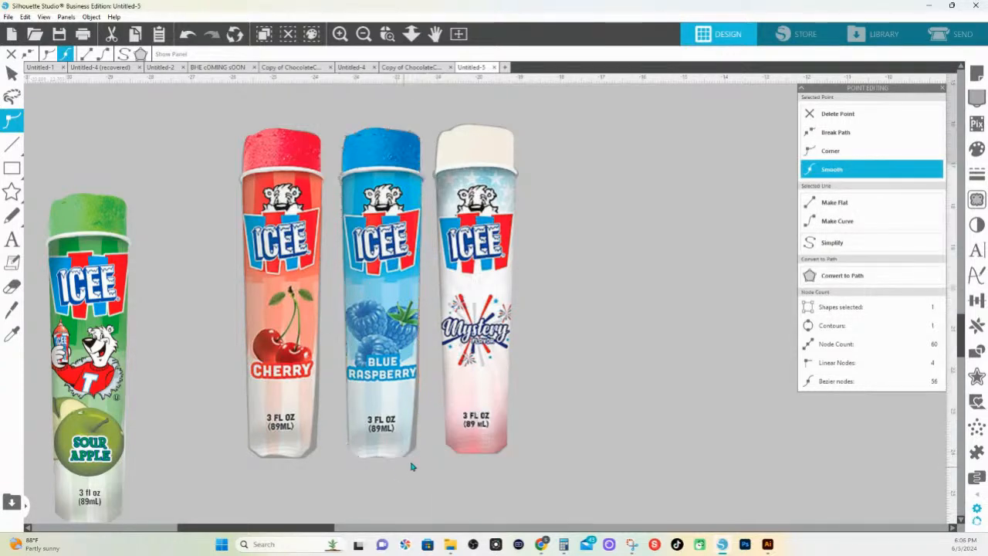
double_click(418, 445)
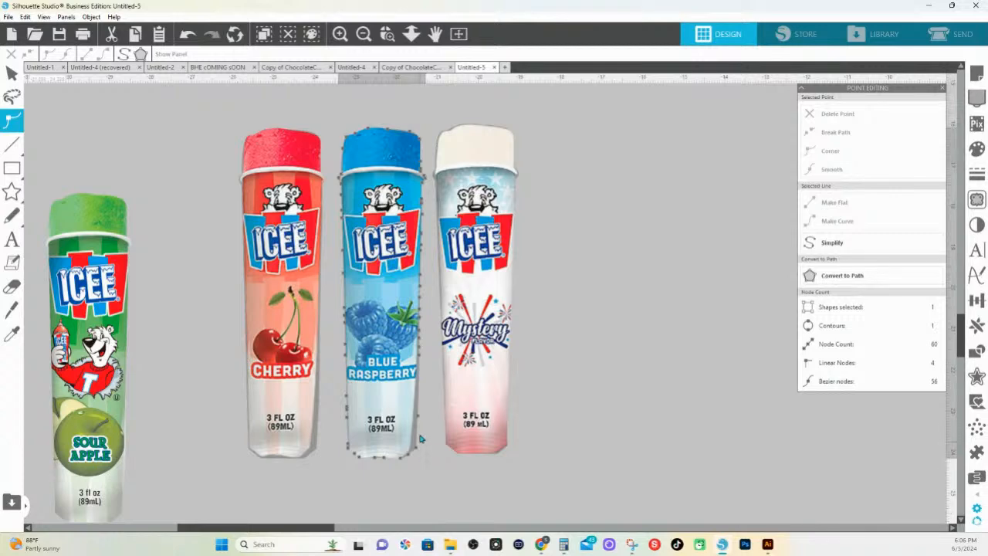
click(417, 417)
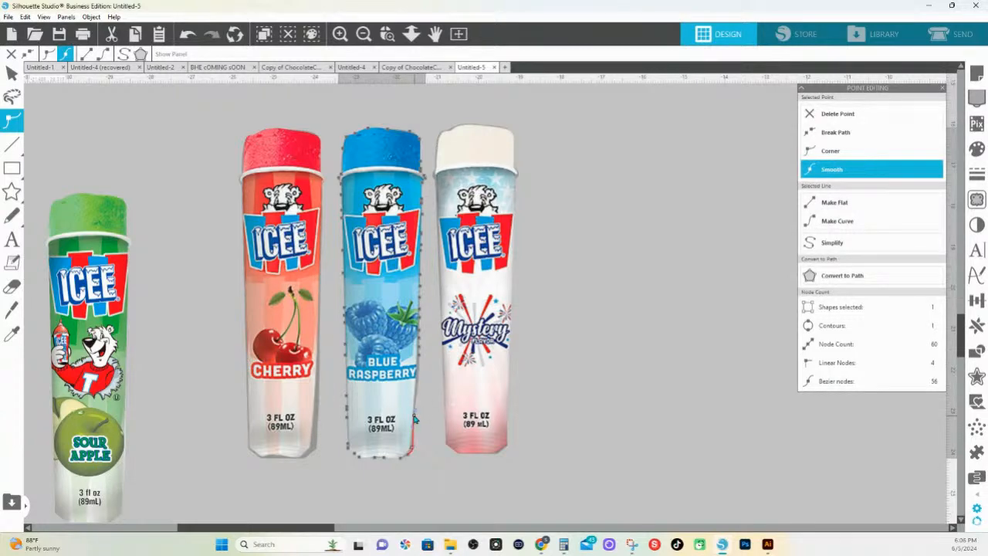
click(431, 366)
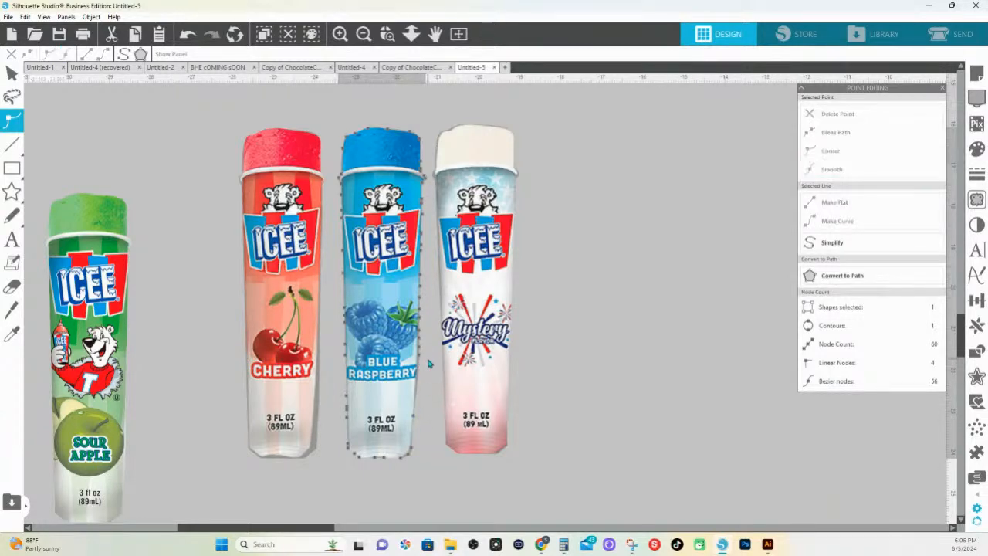
click(419, 346)
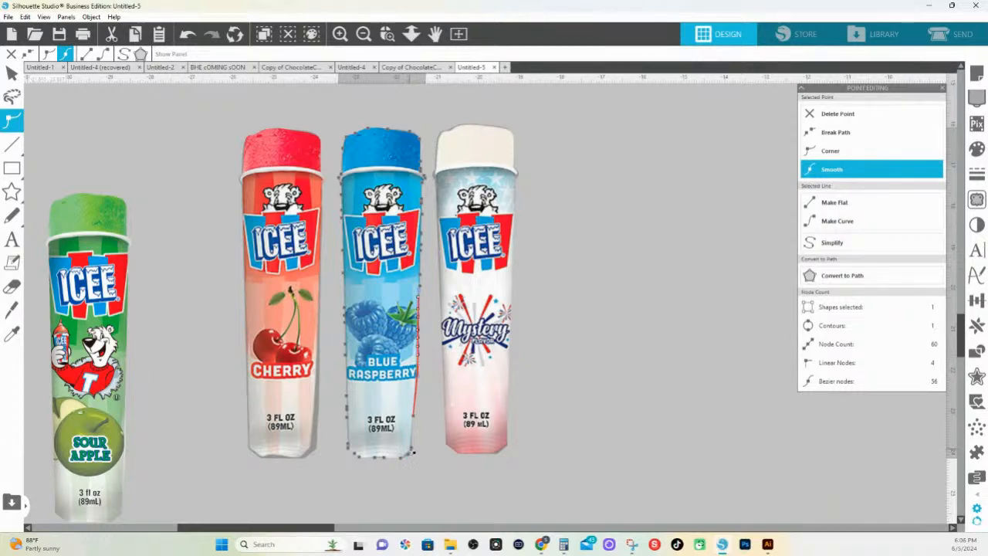
click(411, 451)
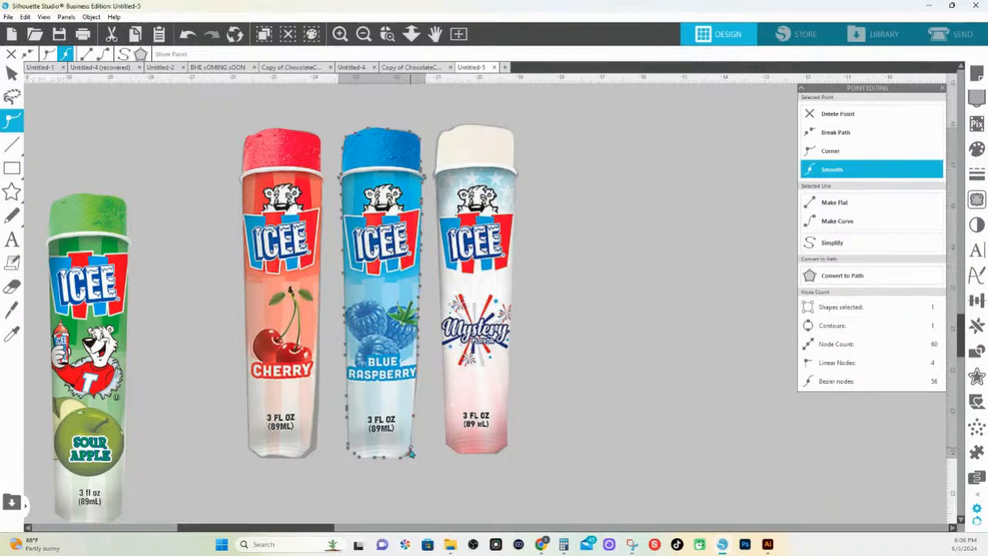
click(327, 373)
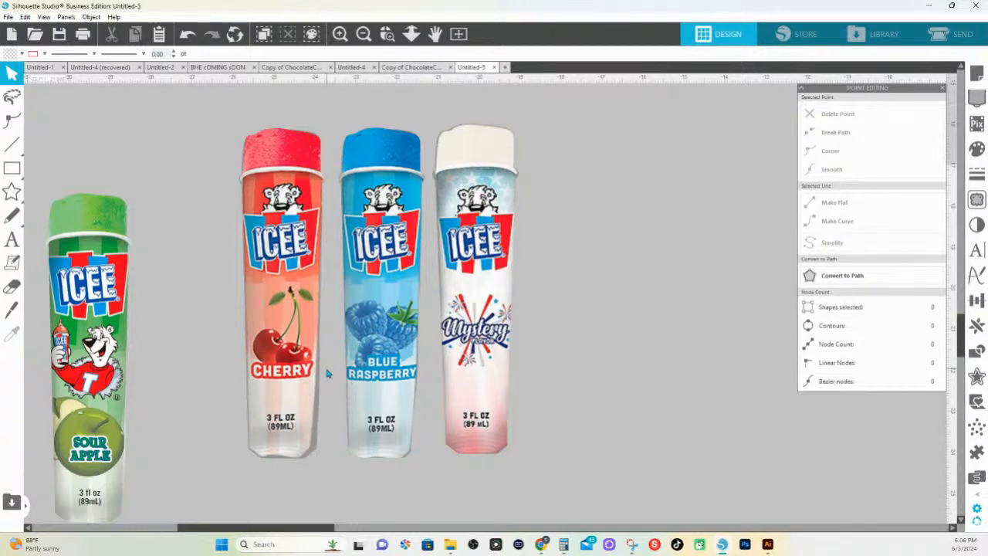
Open the Cherry tube's outline for point editing, and move the Sour Apple tube to the empty space beside the Mystery tube
double_click(319, 420)
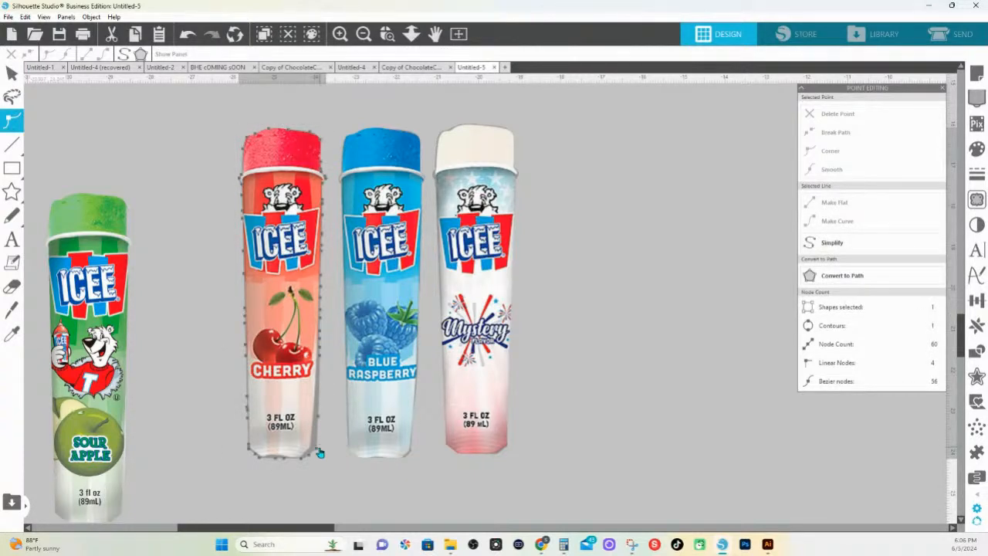
drag(415, 32, 436, 145)
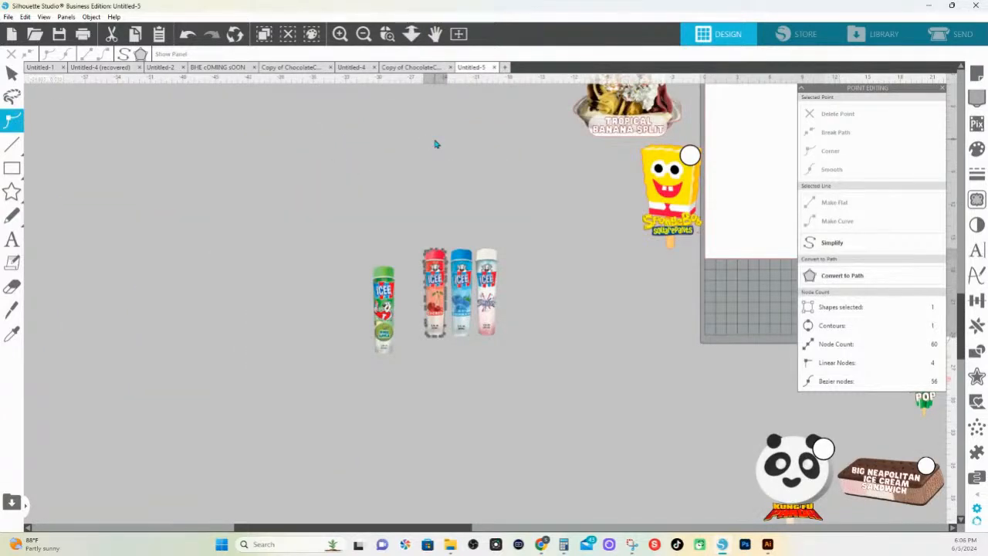
drag(387, 291, 540, 298)
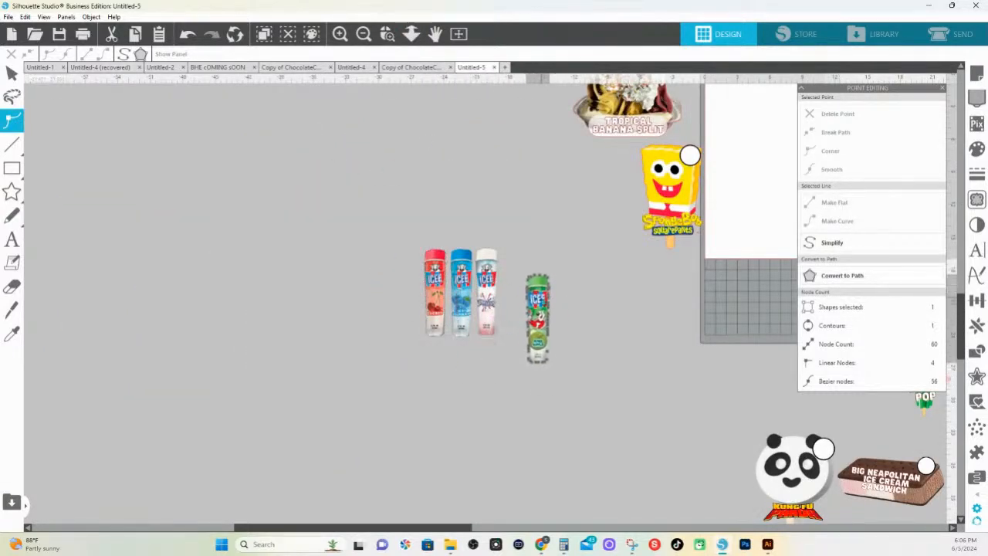
drag(467, 531, 590, 531)
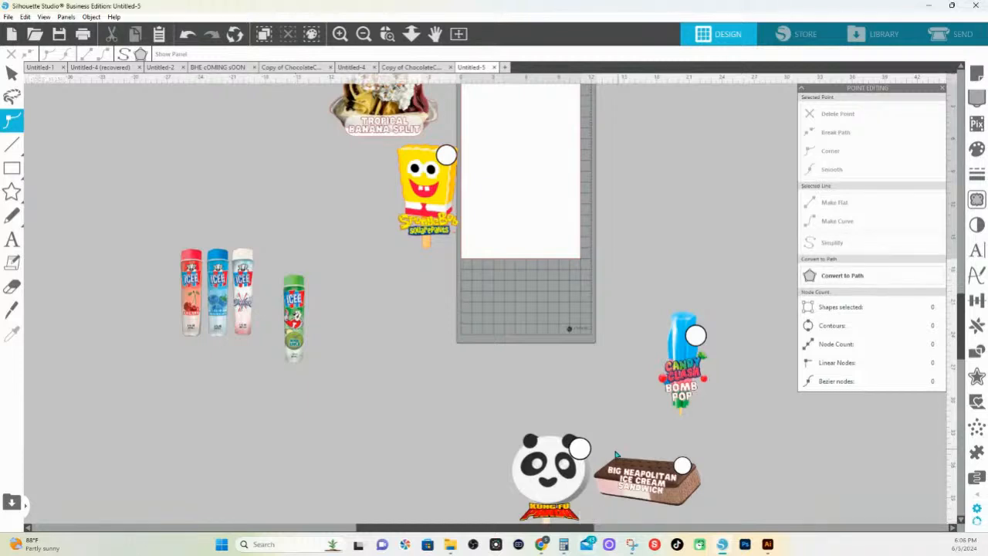
Move the Kung Fu Panda artwork up to the lower edge of the cutting mat, and show the Save Selection options
drag(545, 482, 498, 328)
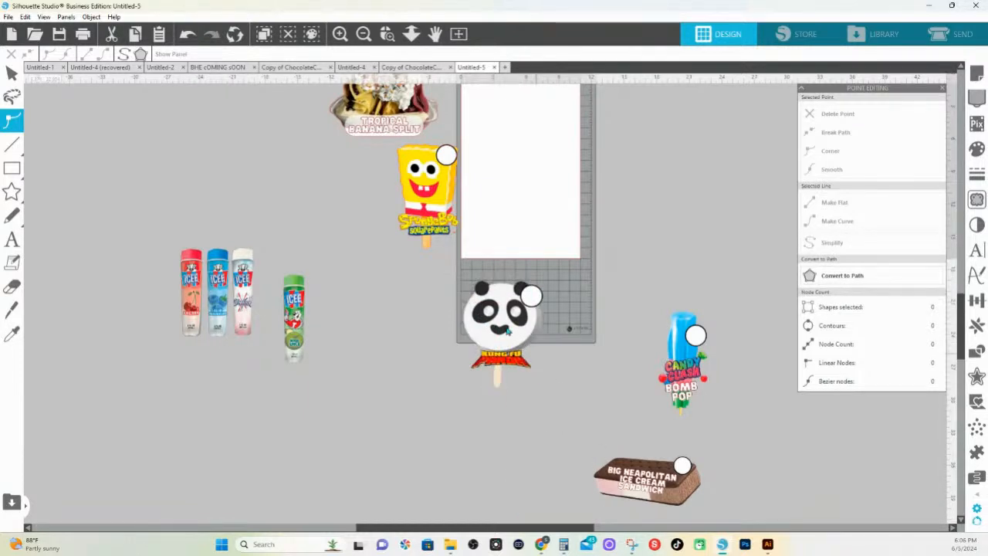
click(8, 17)
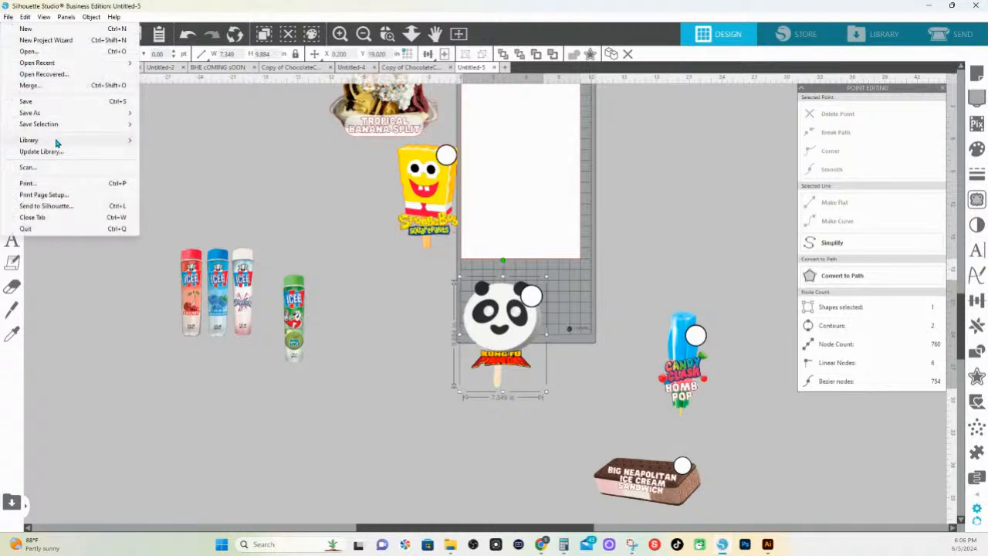
mouse_move(44, 127)
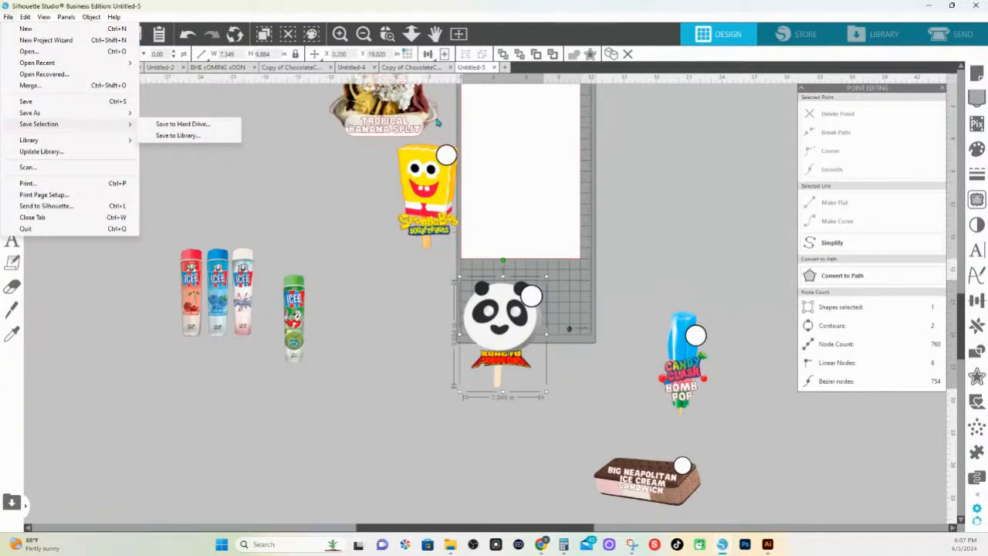
Move the Tropical Banana Split and SpongeBob artwork together away from the mat into the empty canvas
click(412, 35)
drag(403, 210, 522, 370)
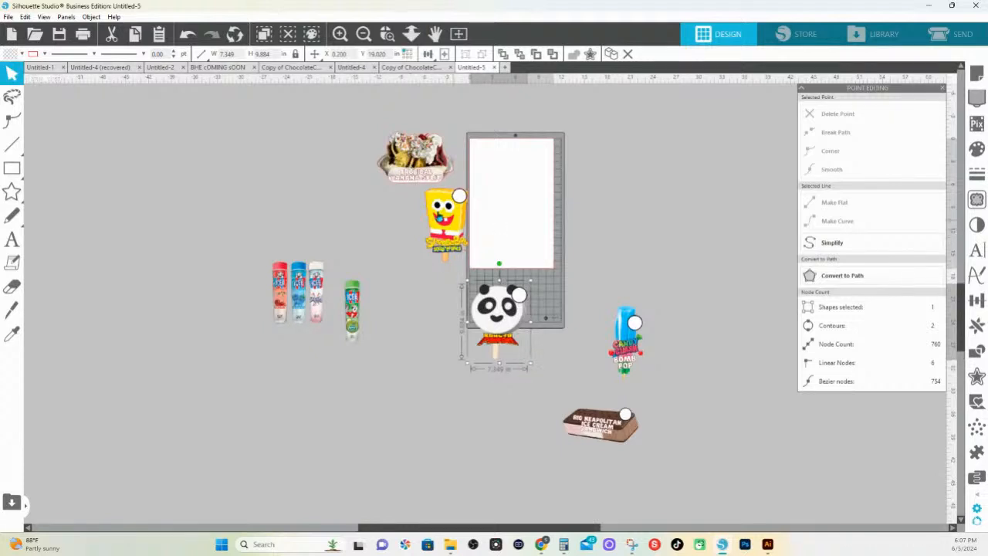
drag(362, 141, 422, 251)
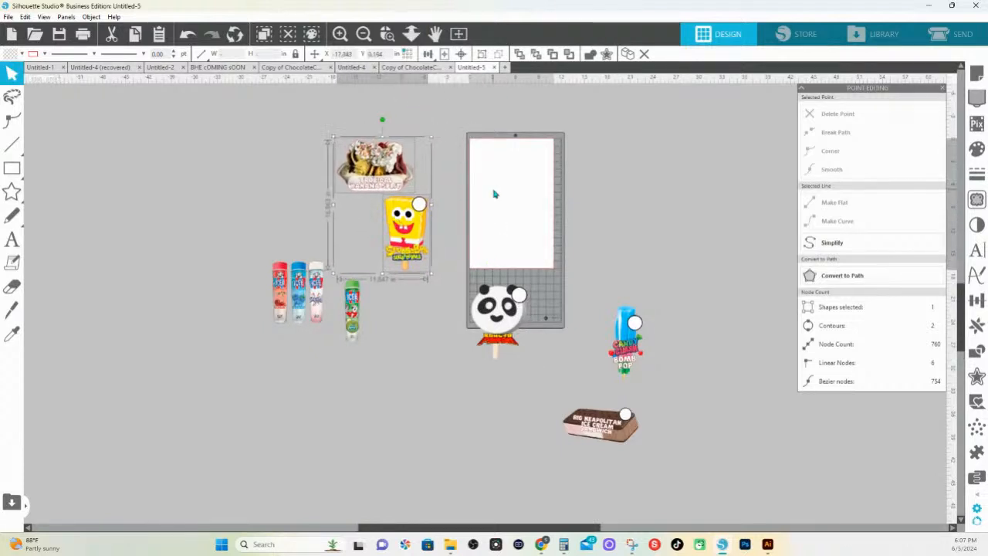
click(448, 275)
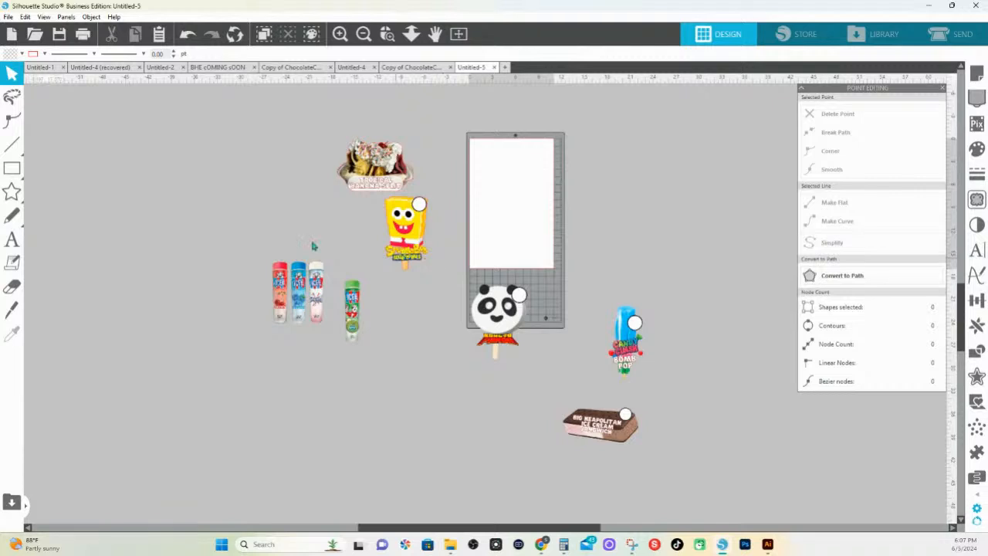
Select all the artwork on the canvas and set its line color to transparent
drag(158, 140, 377, 163)
click(414, 181)
key(ctrl+a)
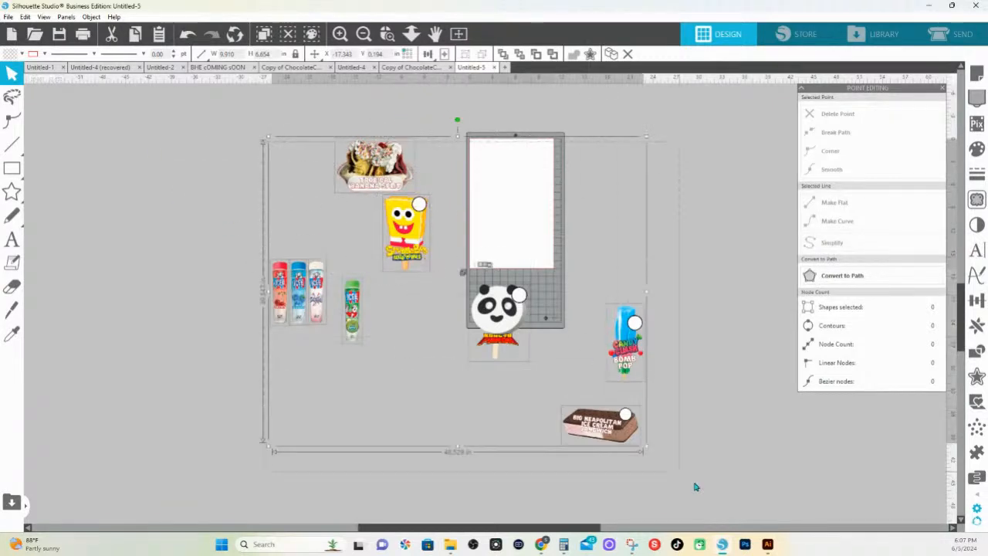
click(44, 53)
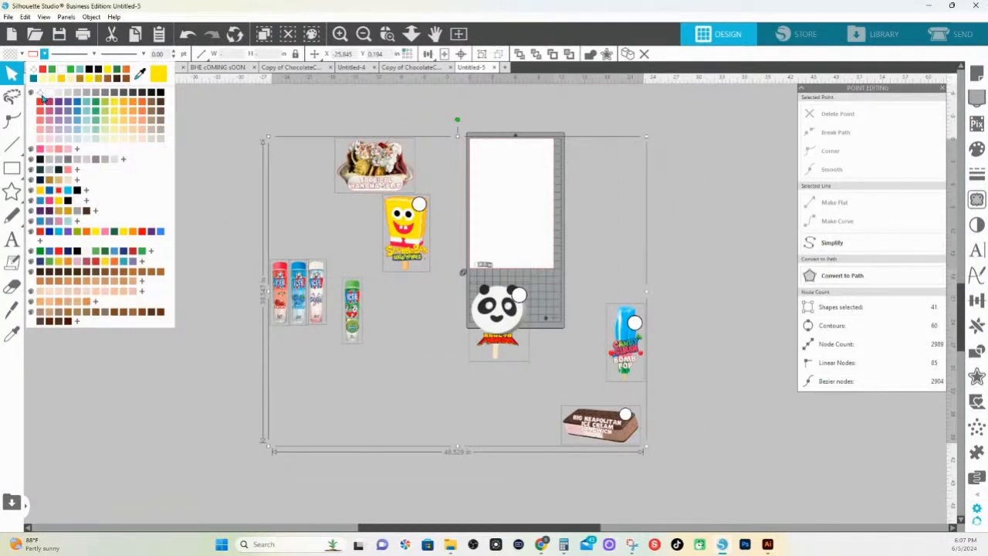
click(42, 98)
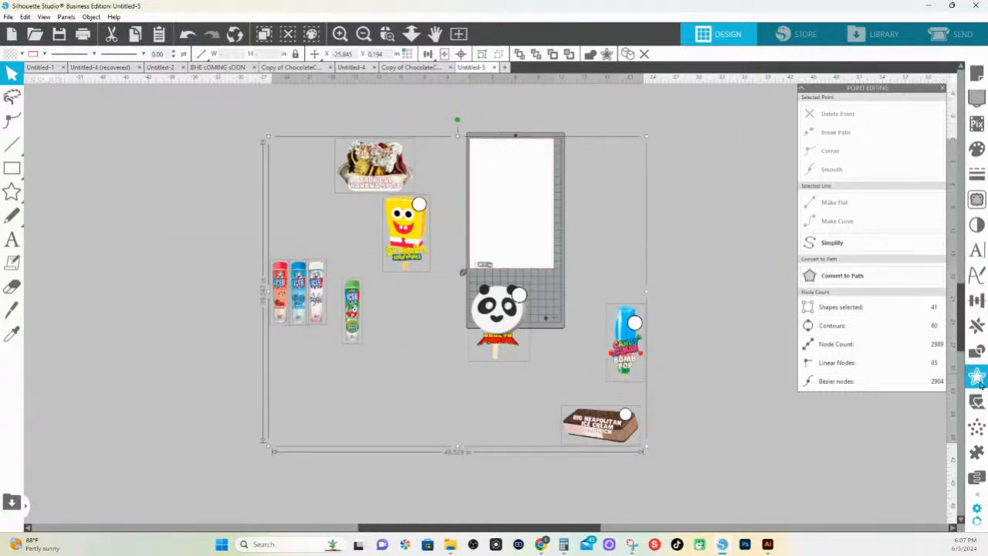
Apply a 0.075 in offset with rounded corners around all the selected artwork
click(977, 379)
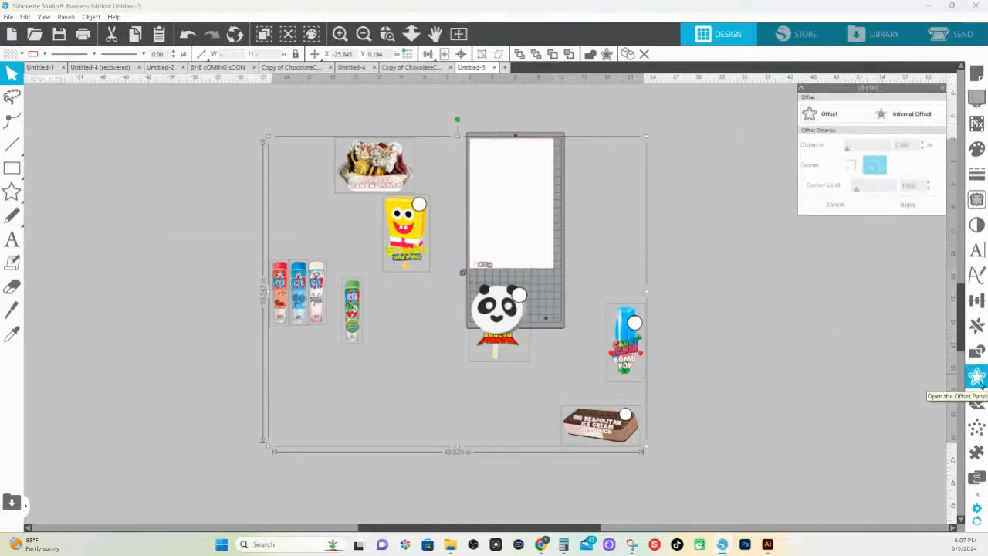
click(834, 121)
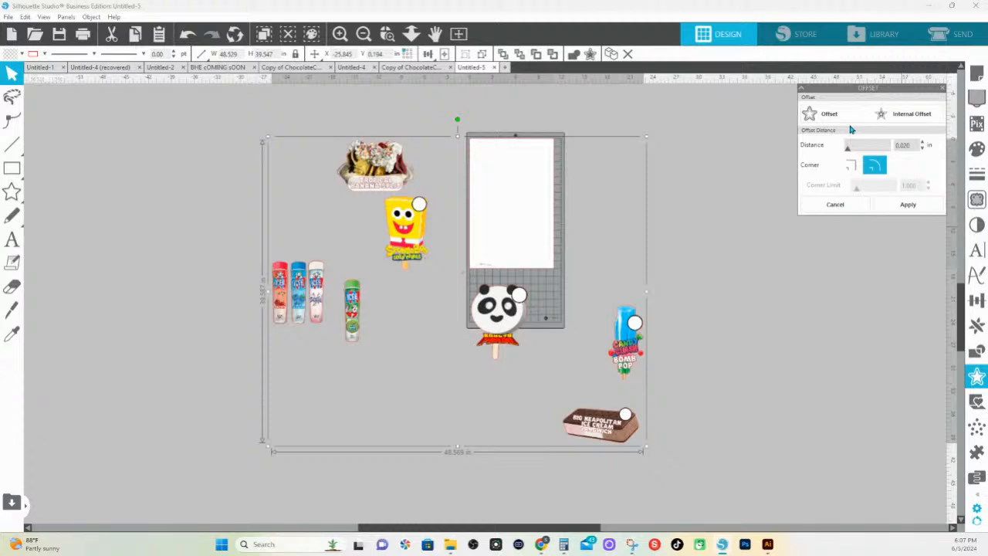
drag(910, 144, 876, 147)
key(BackSpace)
key(Return)
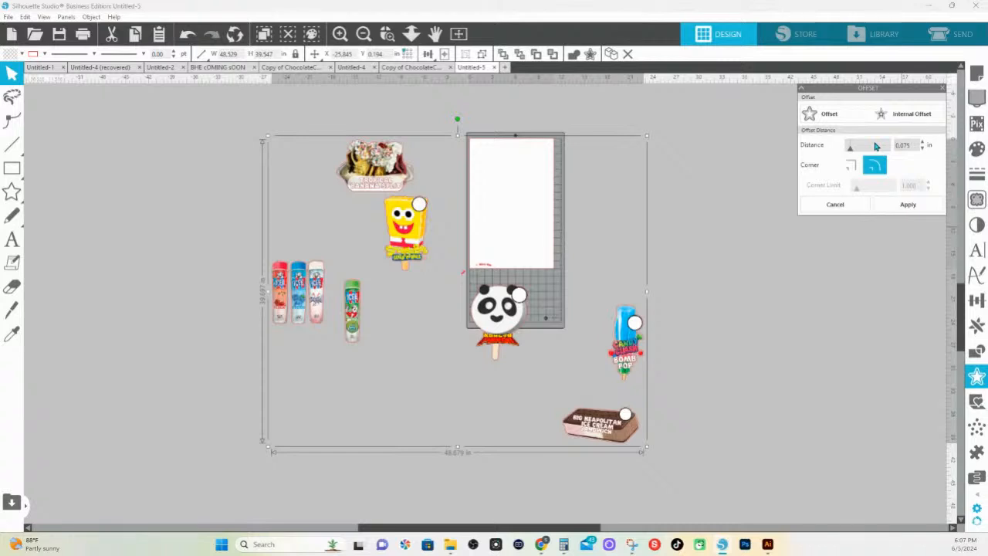
click(906, 208)
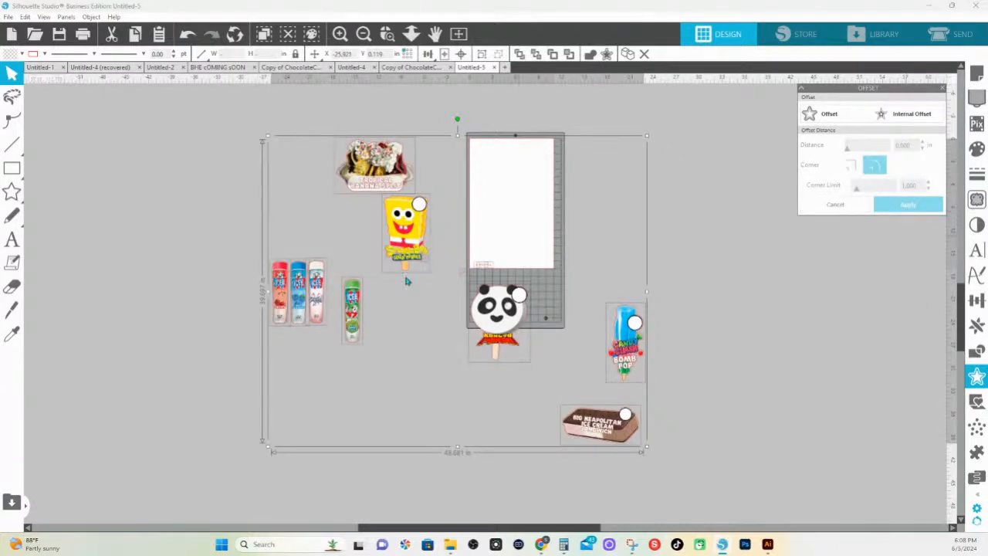
click(424, 409)
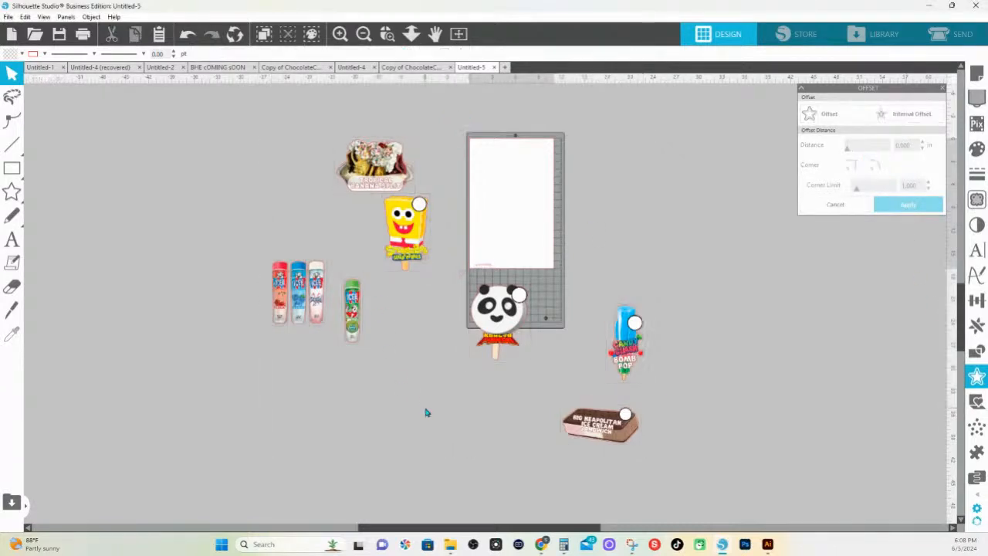
Move the Kung Fu Panda artwork together with its offset outline down and away from the center of the mat
click(389, 36)
click(491, 312)
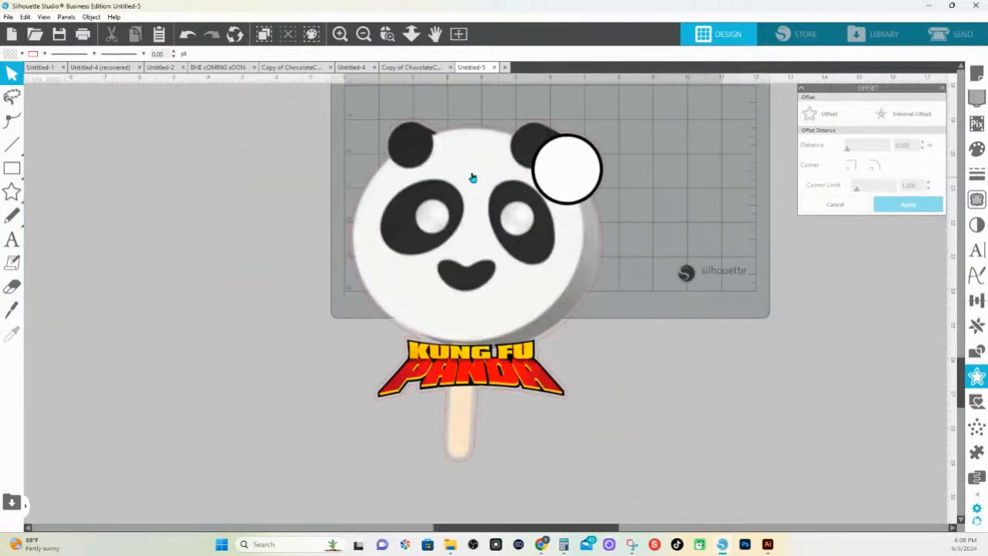
click(585, 308)
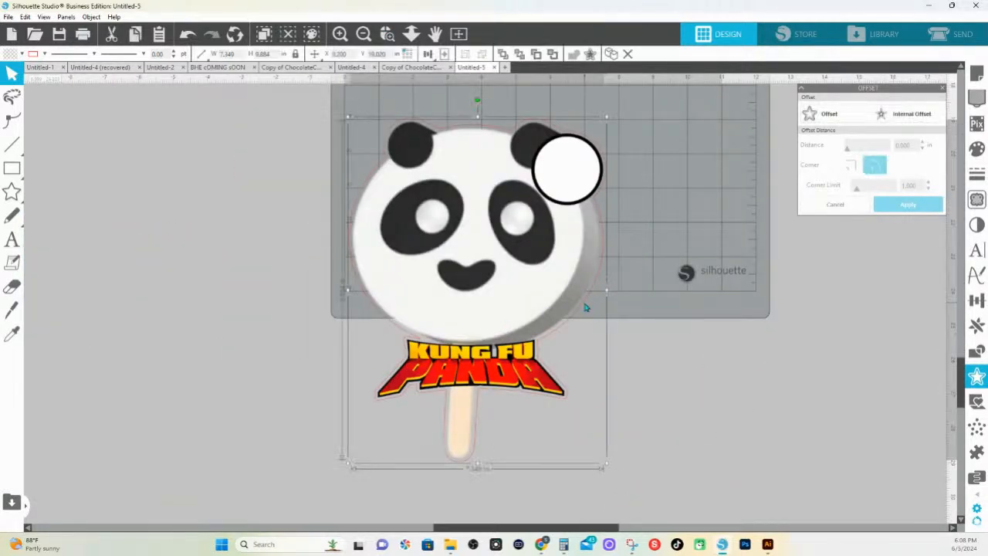
click(415, 35)
drag(454, 323, 452, 232)
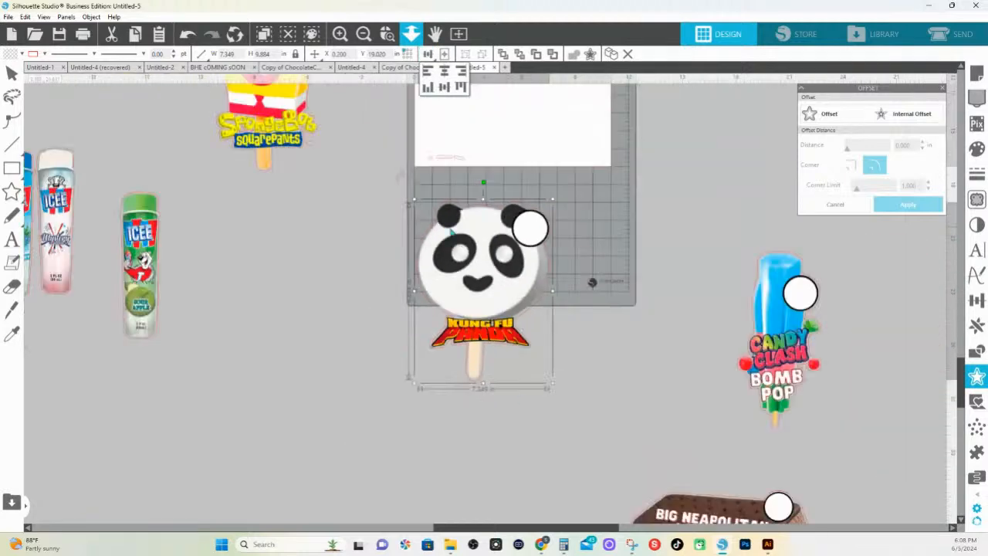
right_click(554, 432)
drag(554, 432, 413, 323)
click(515, 368)
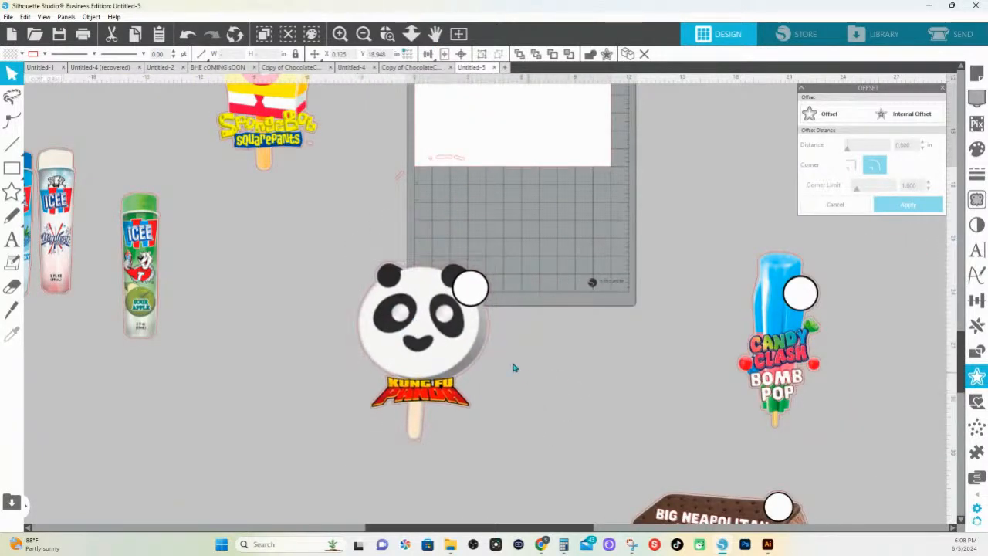
Try to fill the Kung Fu Panda artwork itself with white
click(488, 347)
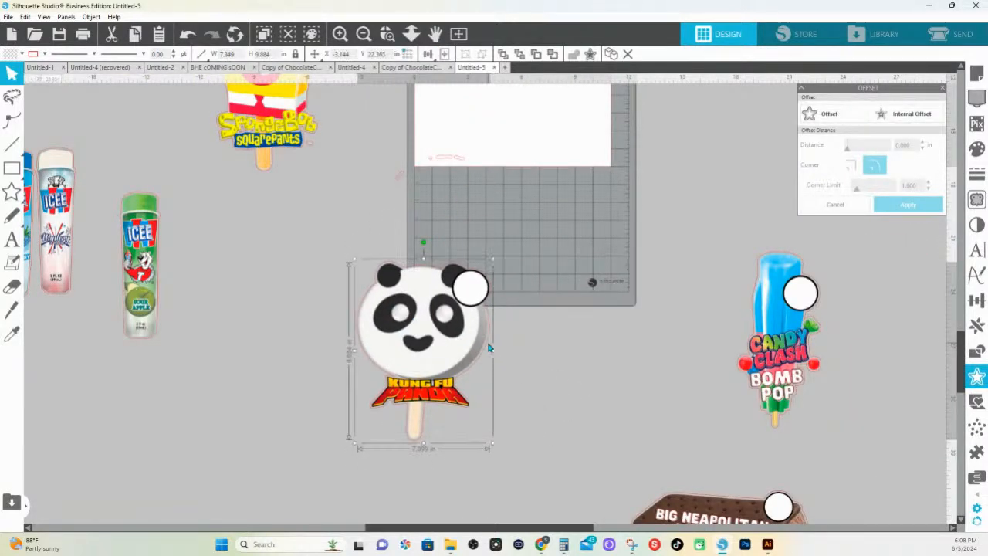
click(21, 53)
click(28, 93)
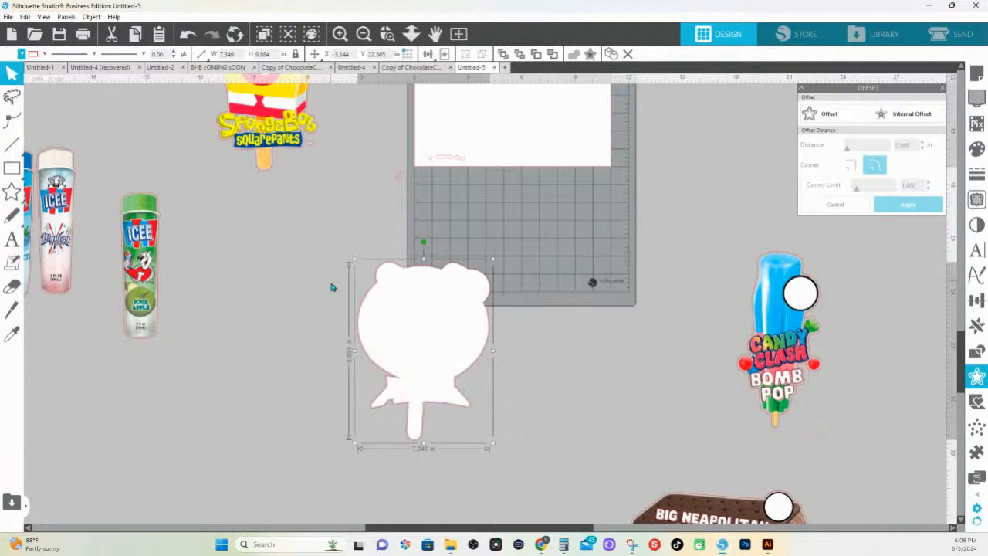
key(ctrl+shift+[)
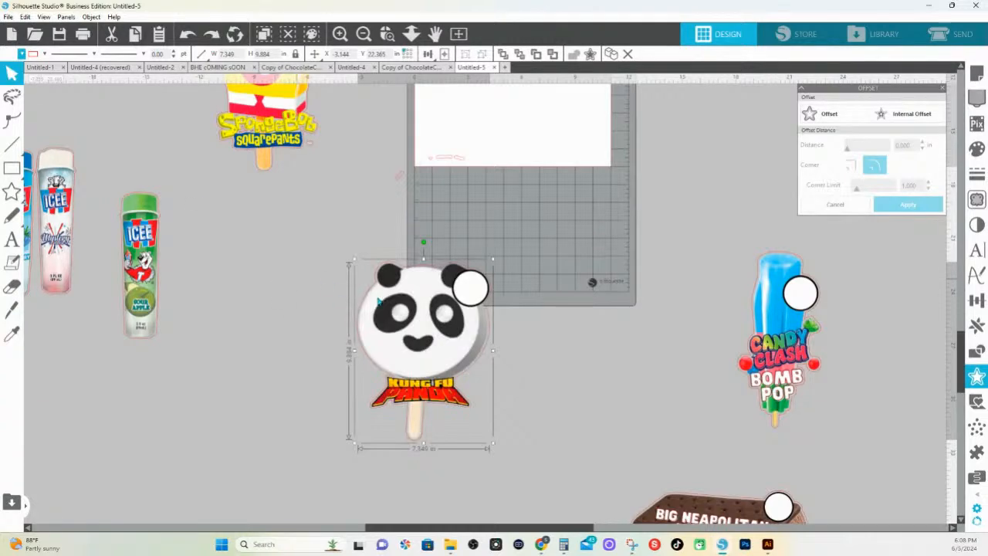
Fill the offset outline around the Kung Fu Panda artwork with white to form a border
click(486, 362)
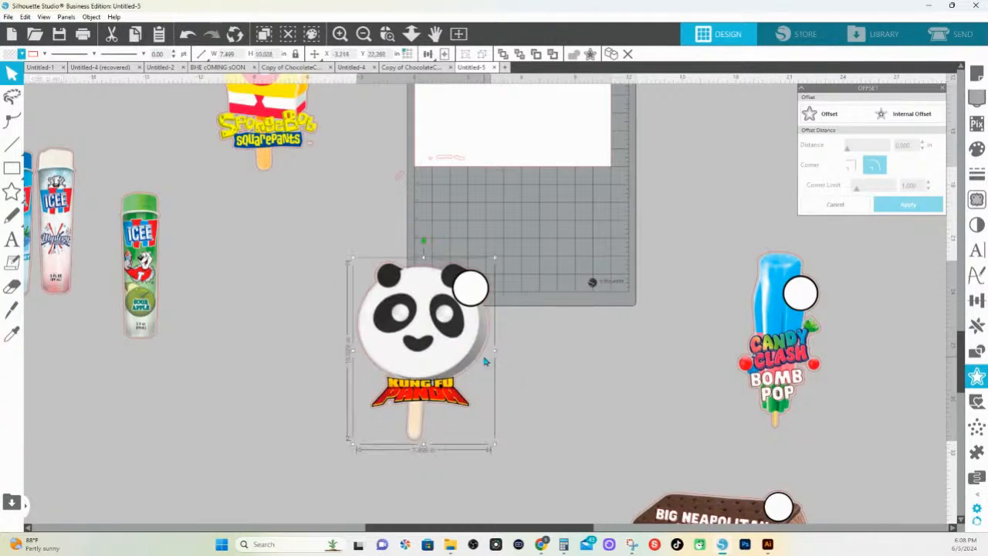
click(22, 53)
click(28, 95)
click(538, 412)
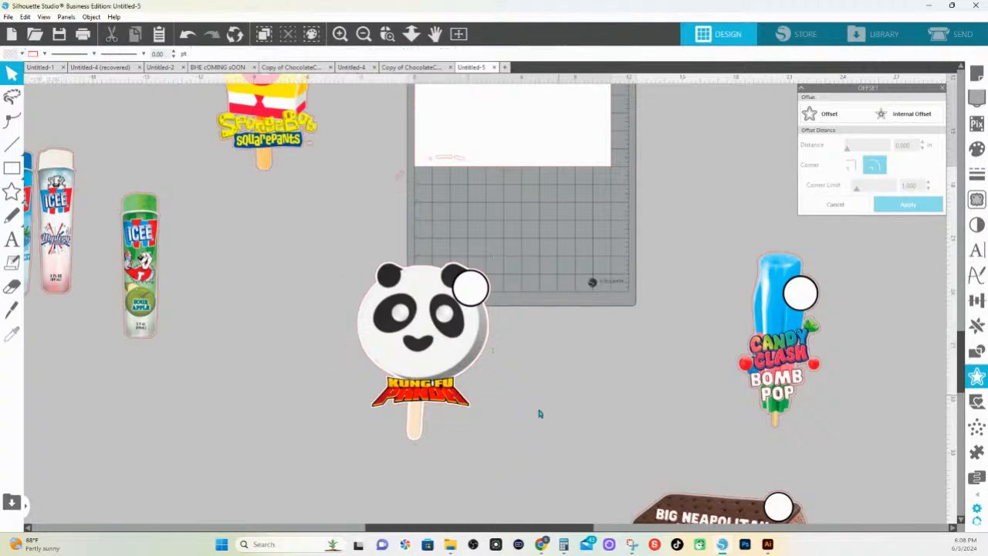
Set the line color of the panda artwork and its white border to transparent, and group them
drag(348, 249, 564, 449)
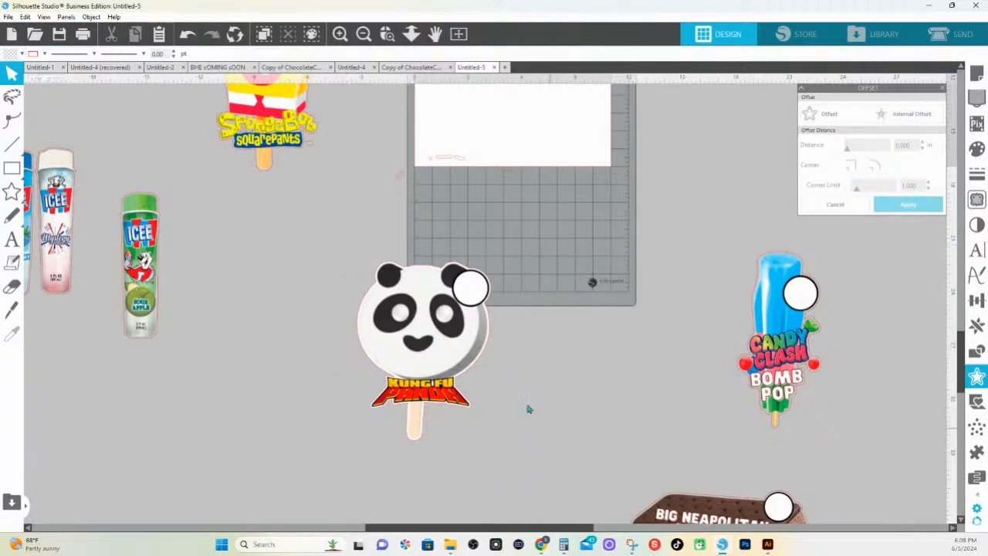
click(44, 54)
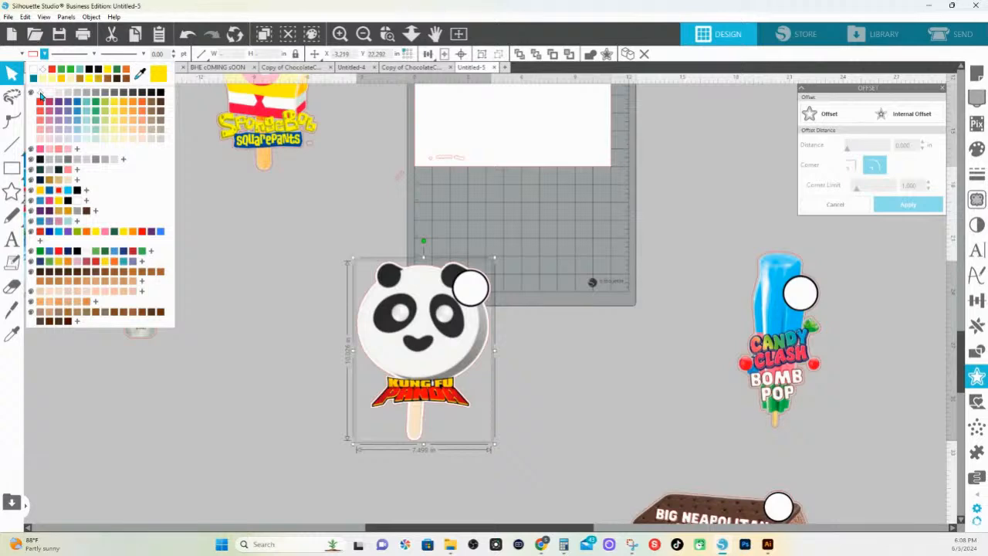
click(41, 93)
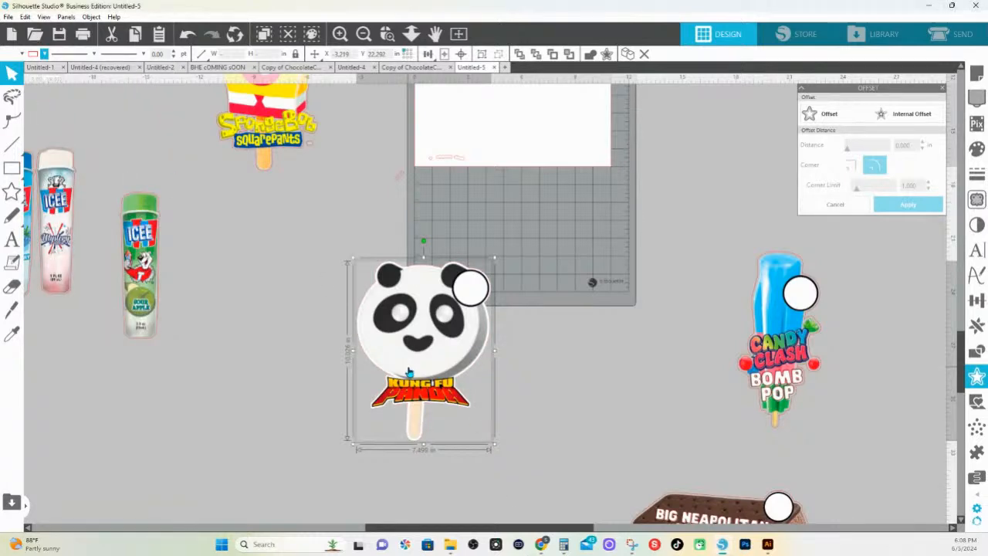
click(509, 414)
drag(510, 414, 361, 282)
right_click(453, 294)
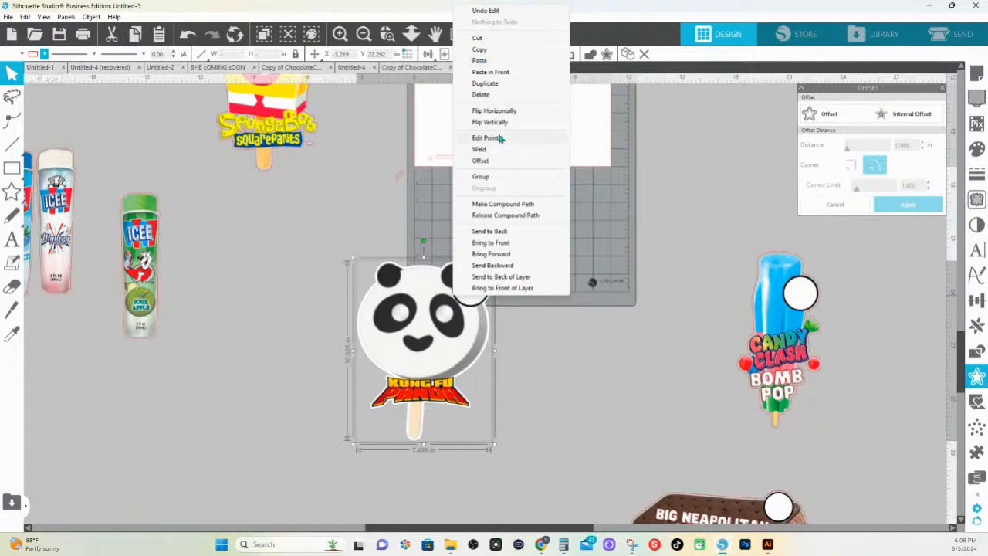
click(481, 176)
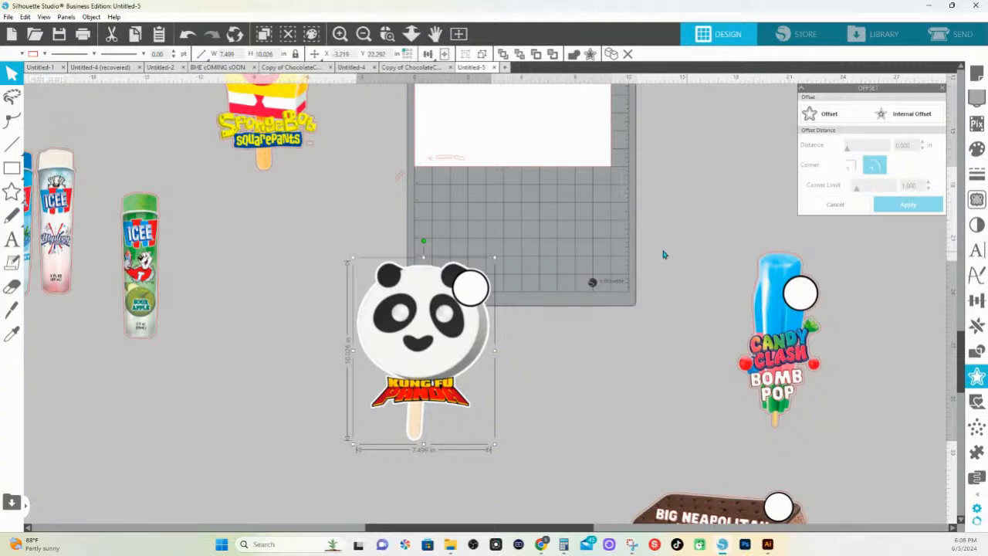
Fill the offset outlines of the Candy Clash Bomb Pop and the Big Neapolitan Ice Cream Sandwich with white
click(772, 363)
scroll(721, 486, down, 2)
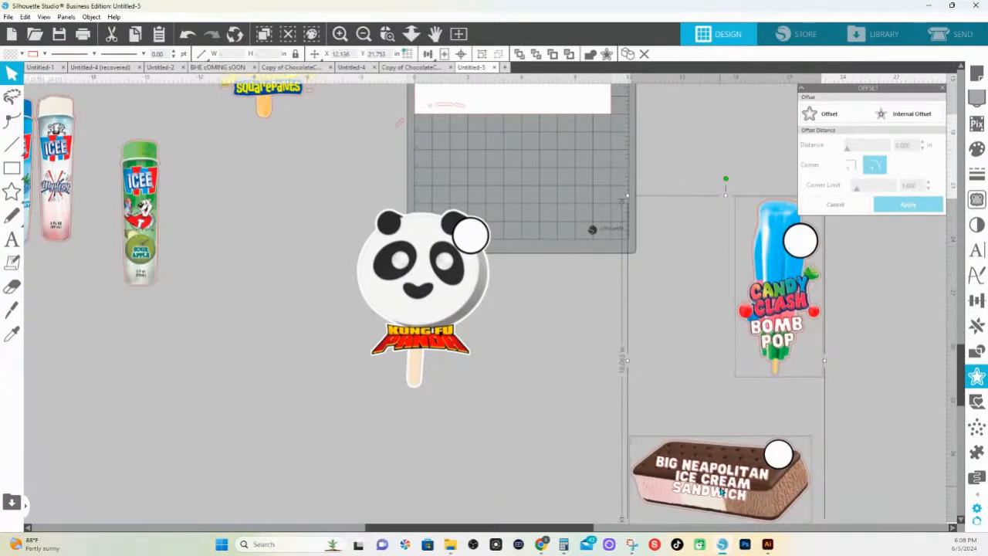
click(977, 149)
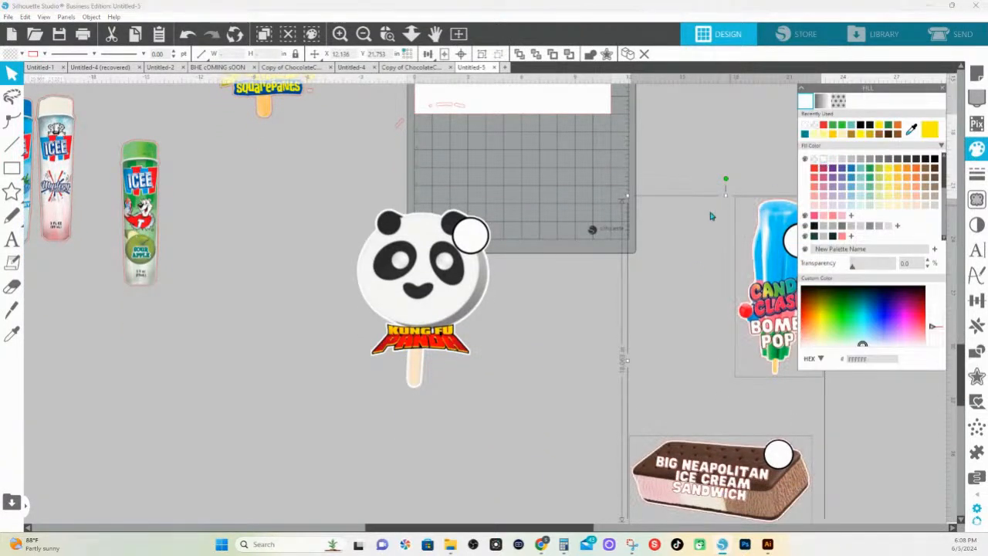
Group the Candy Clash Bomb Pop with its white border, and group the Neapolitan sandwich with its own border
drag(642, 200, 812, 317)
right_click(812, 316)
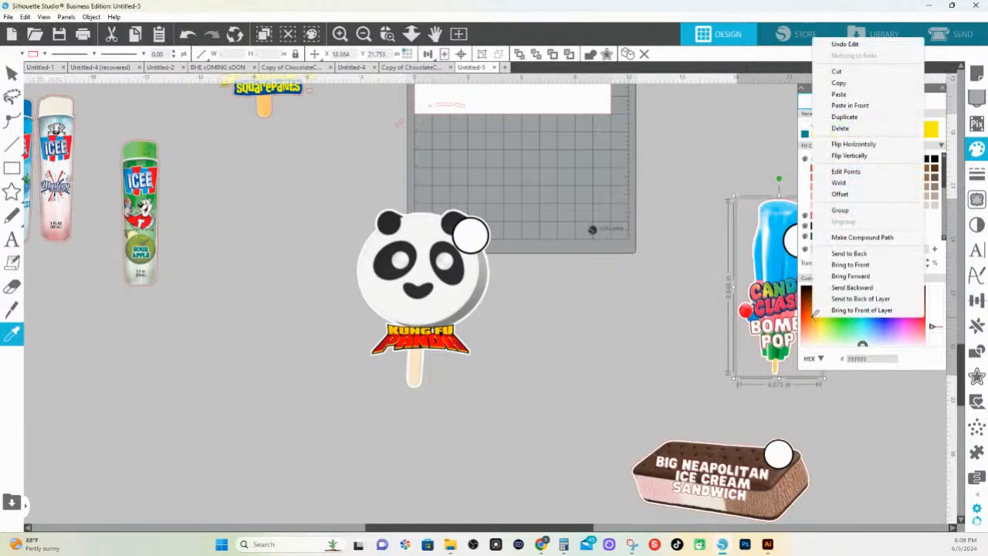
click(841, 416)
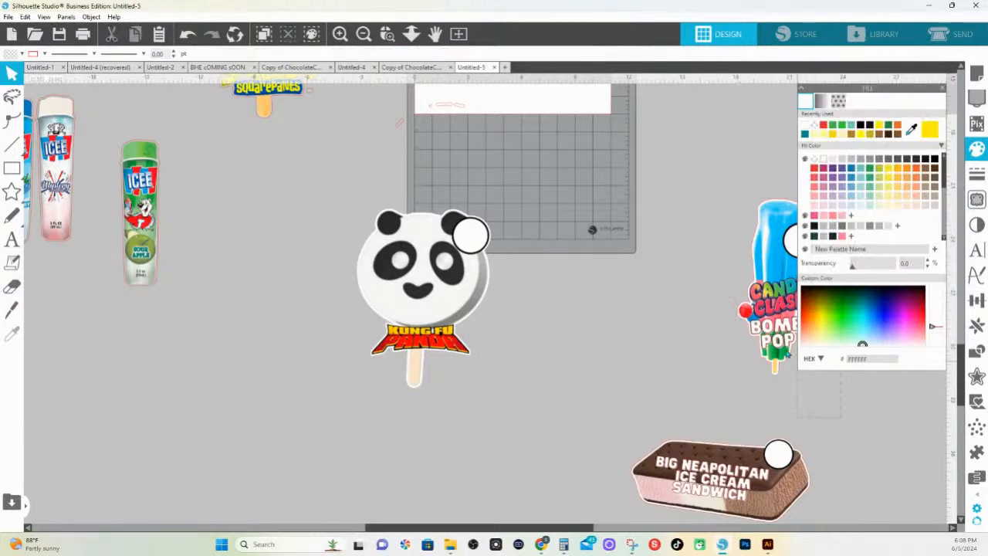
click(717, 487)
key(space)
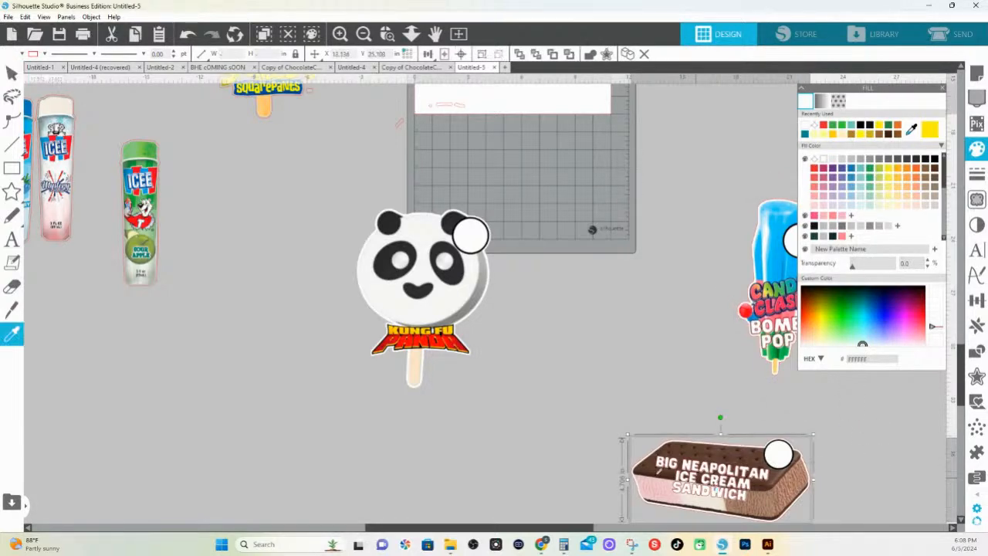
drag(318, 420, 570, 555)
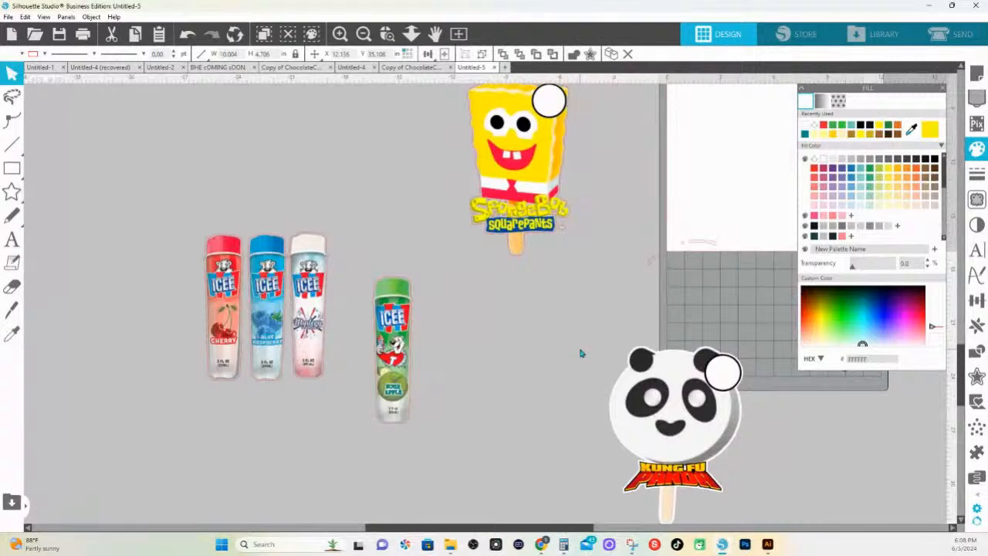
scroll(581, 350, up, 3)
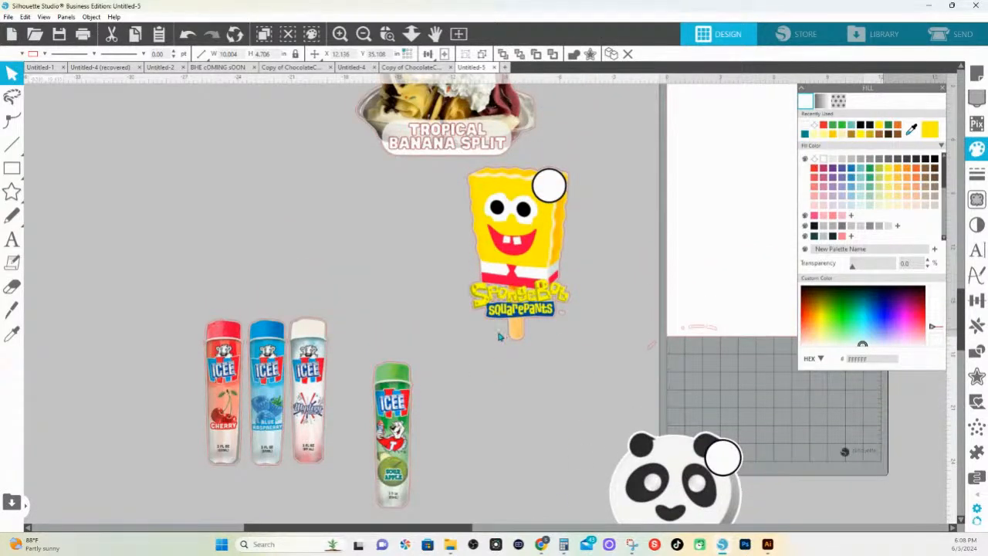
click(472, 317)
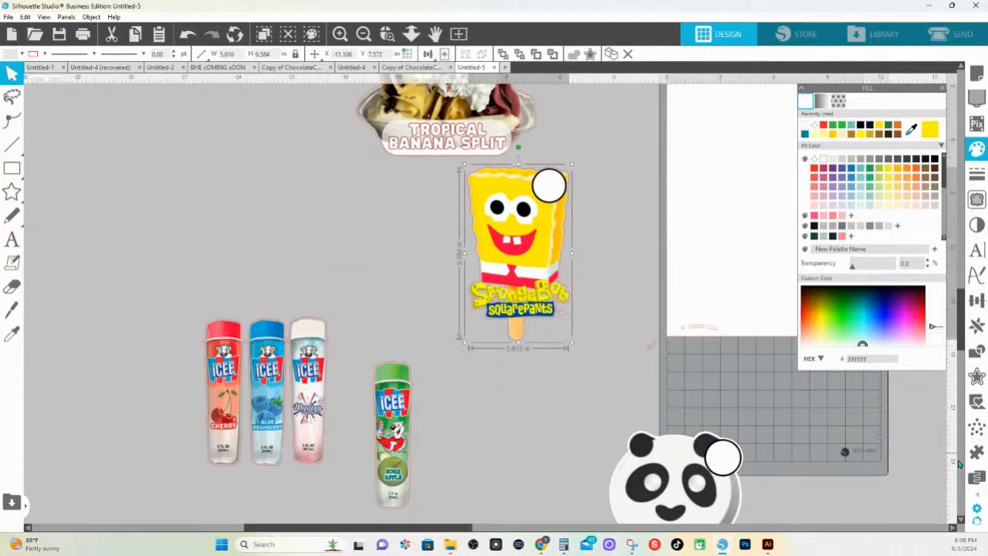
click(977, 377)
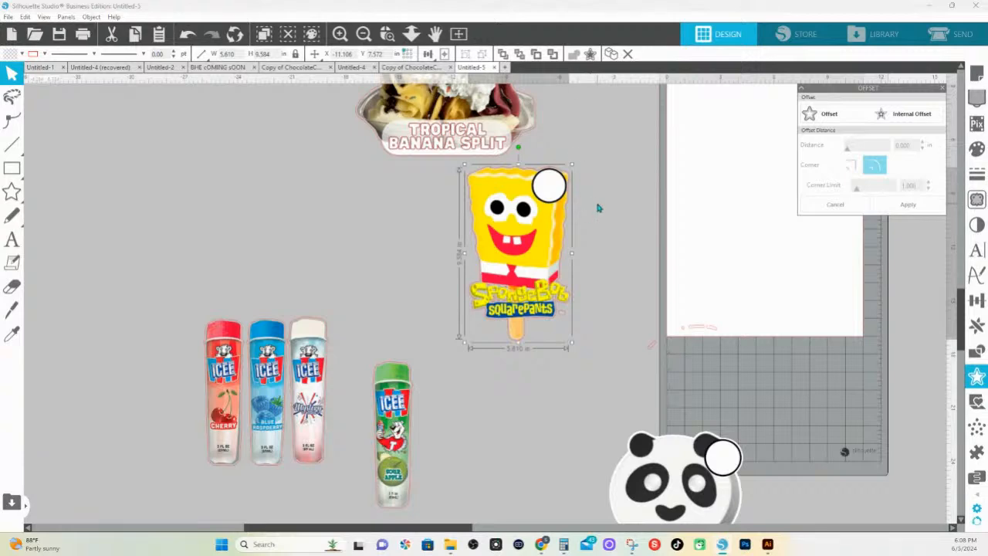
shift+click(520, 124)
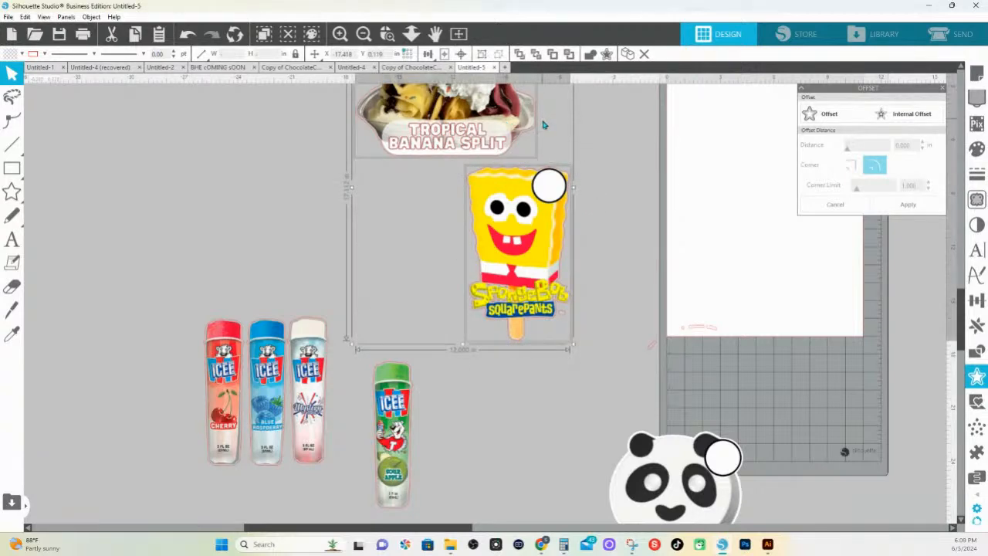
drag(555, 214, 609, 215)
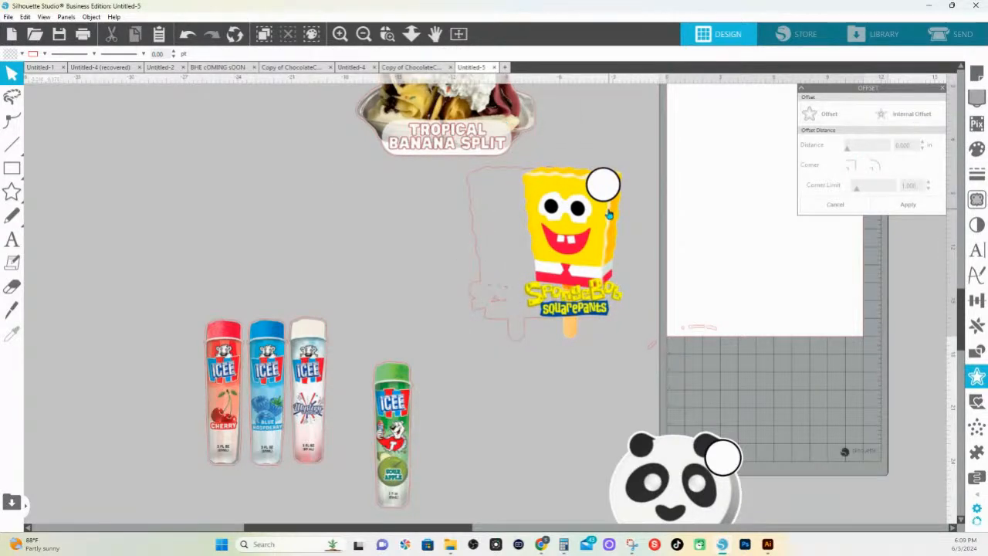
key(ctrl+z)
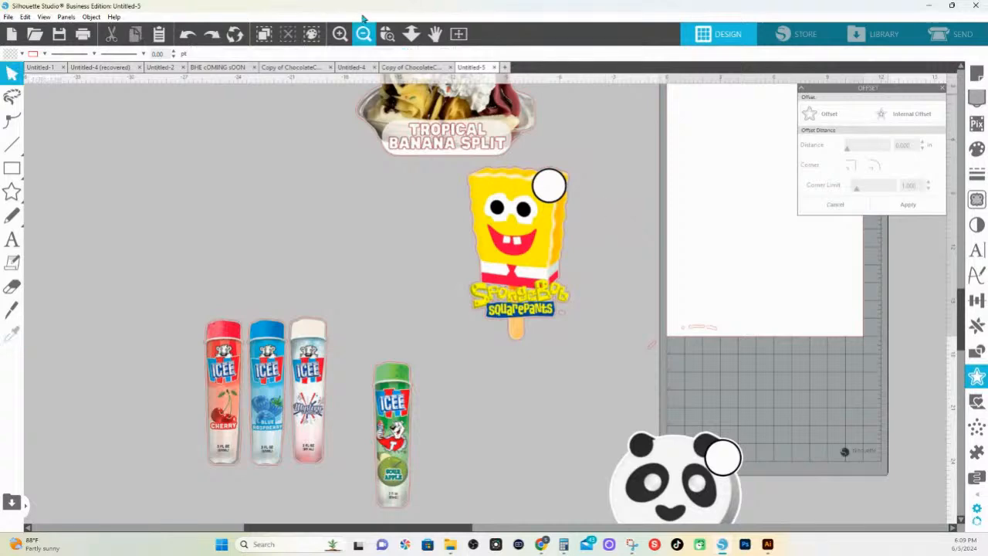
Fill the offset outline around the SpongeBob artwork with light orange (FDD677) and release its compound path
click(387, 33)
drag(398, 150, 614, 402)
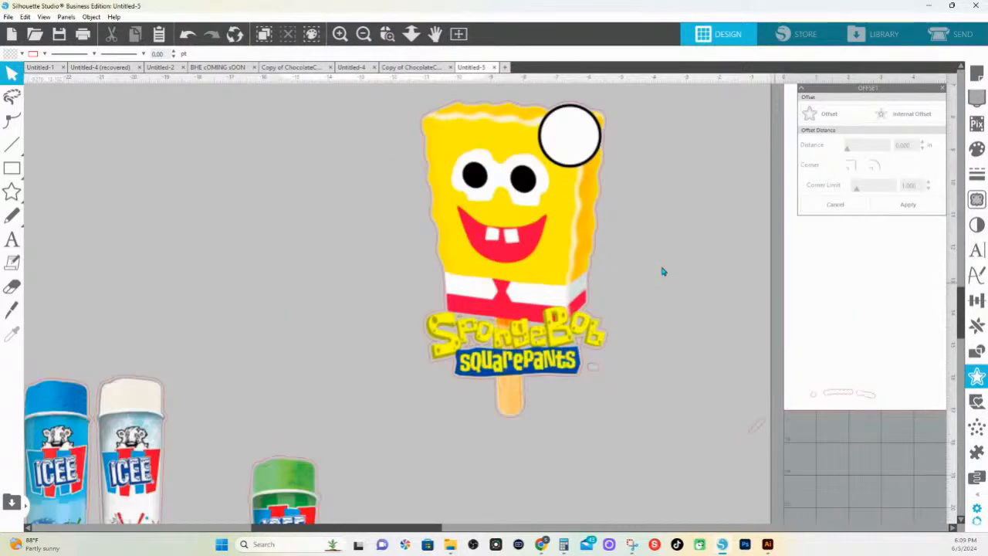
scroll(487, 295, down, 5)
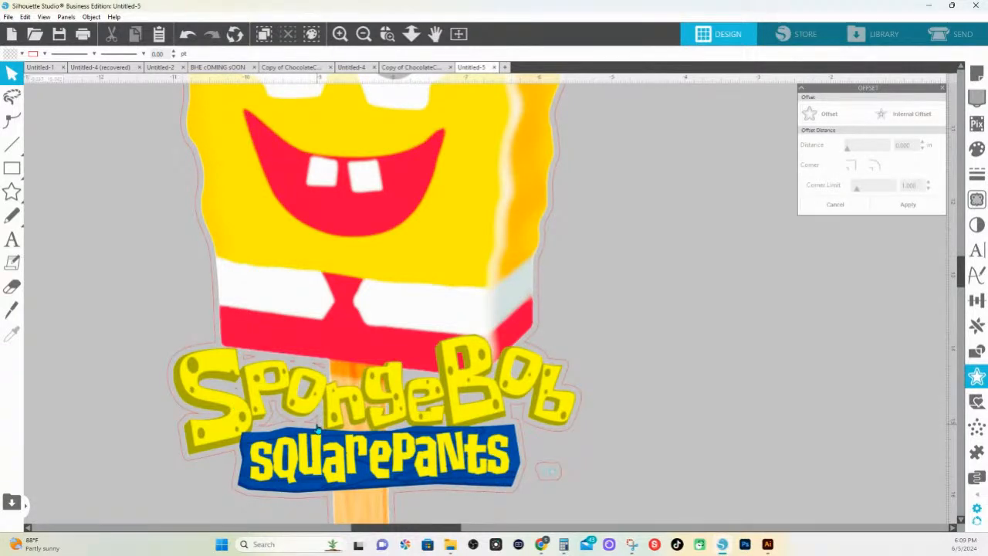
click(234, 497)
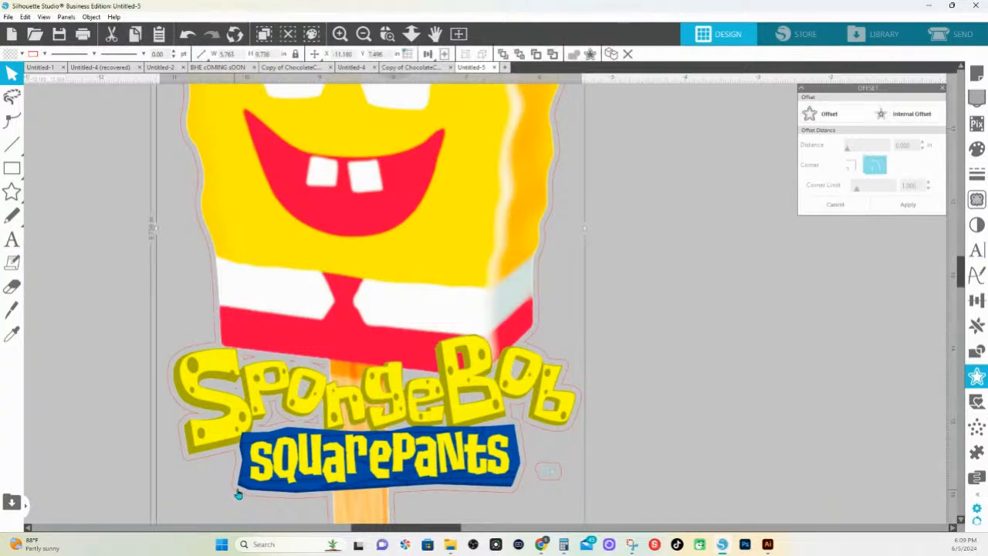
click(976, 149)
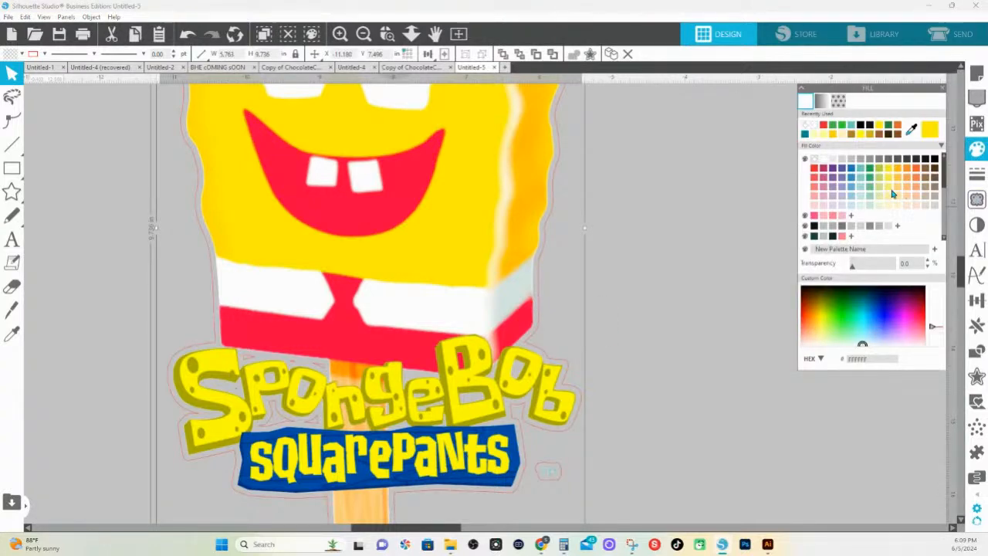
click(897, 193)
right_click(554, 432)
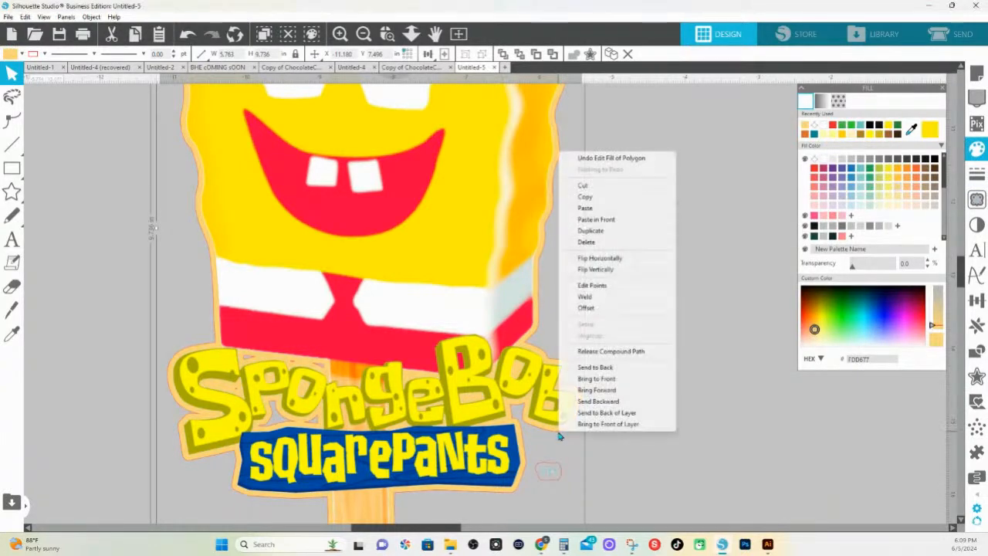
click(606, 351)
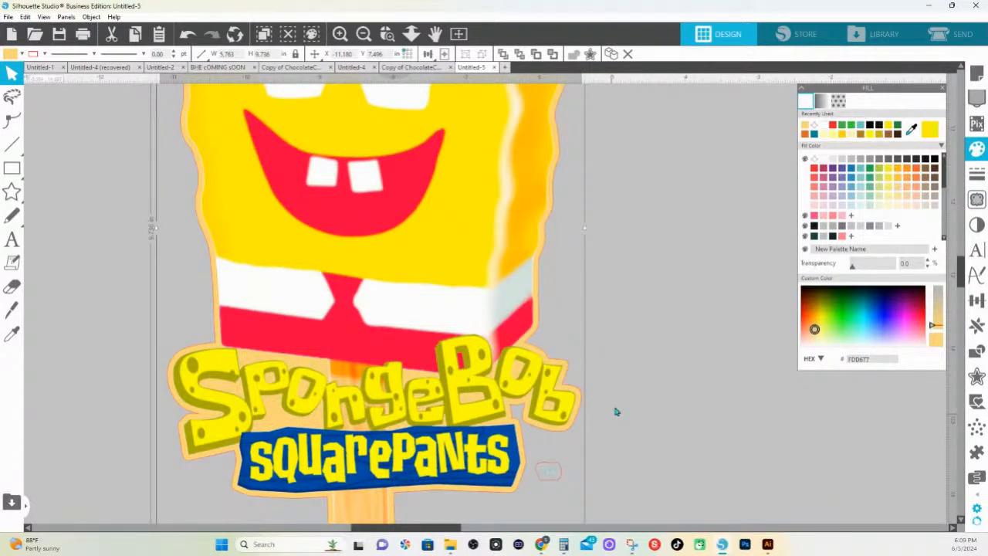
Delete the trademark symbol's trace points and the small outline around it beside the SquarePants lettering
double_click(549, 470)
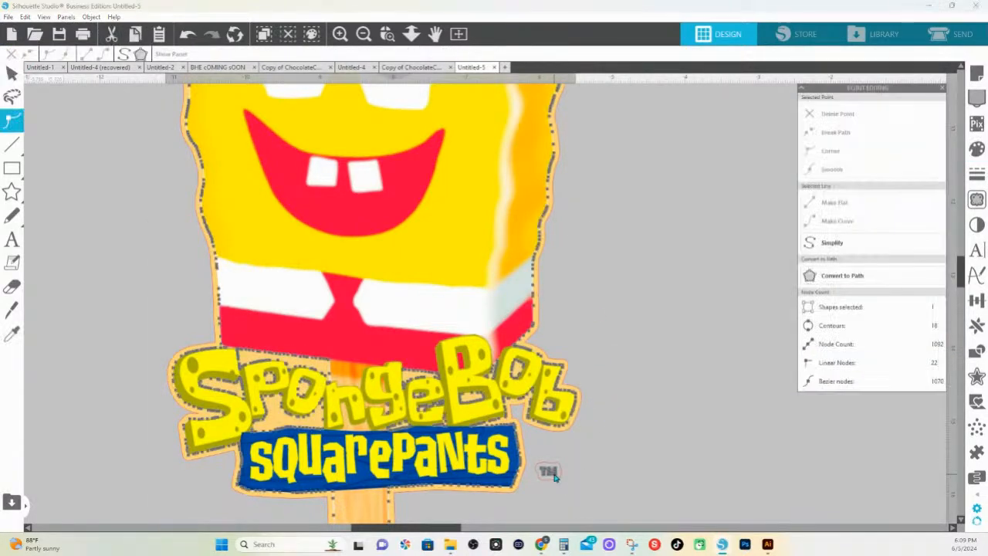
drag(564, 483, 530, 455)
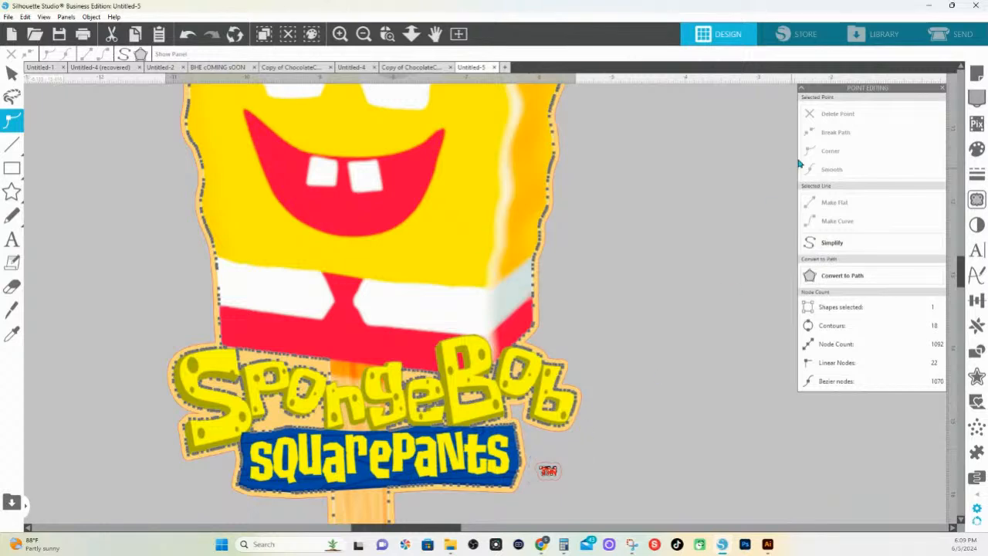
click(810, 114)
click(553, 480)
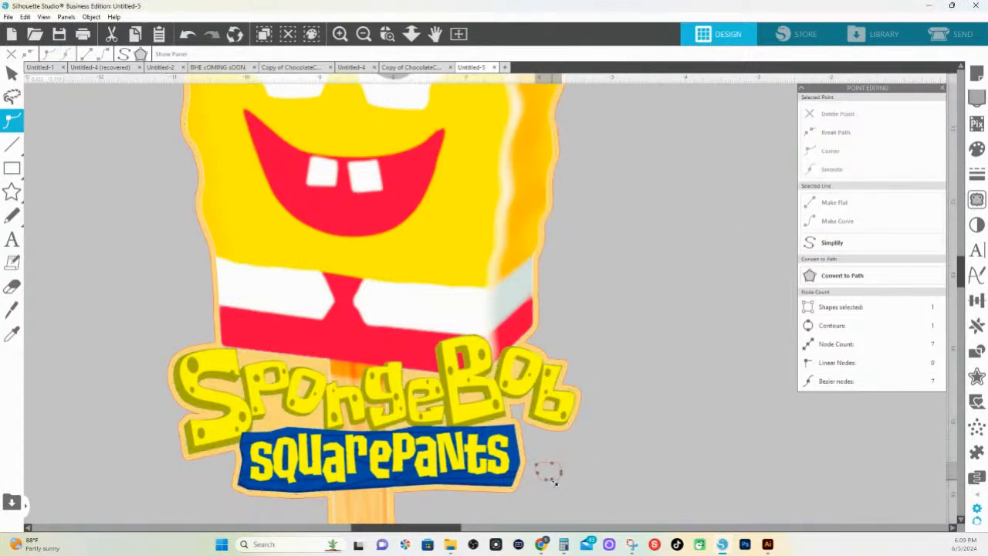
drag(573, 482, 531, 455)
key(Delete)
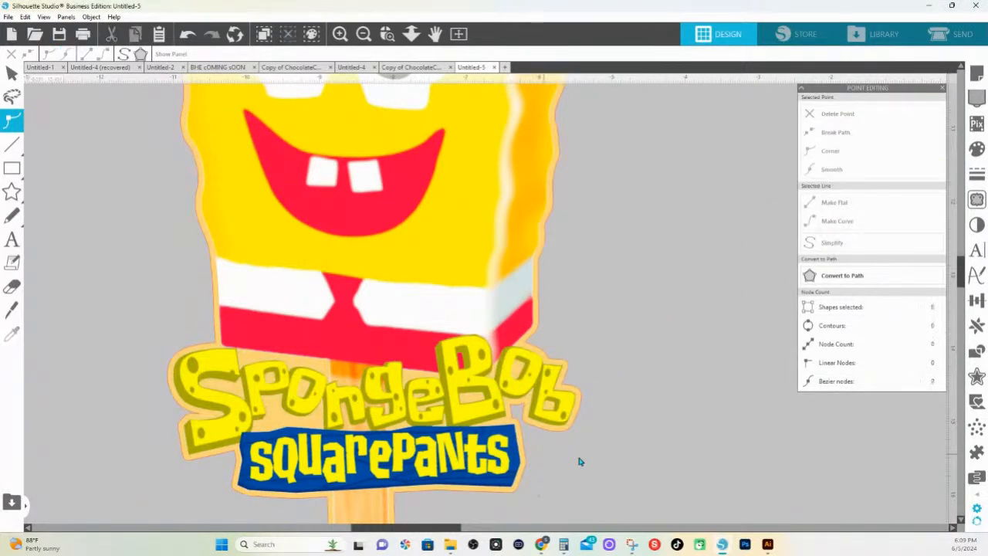
Change the fill of the offset outline around the SpongeBob artwork to white
key(v)
click(553, 215)
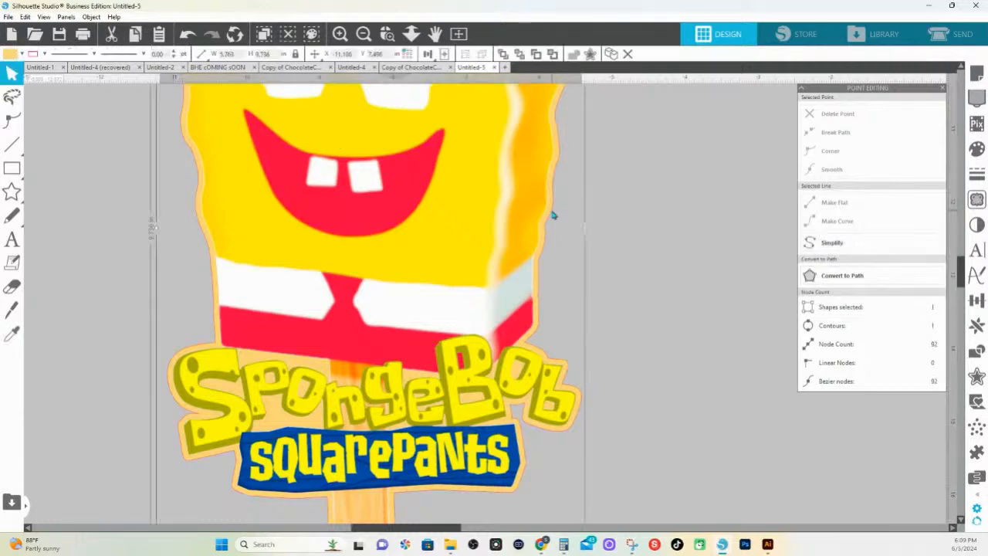
click(976, 148)
click(823, 161)
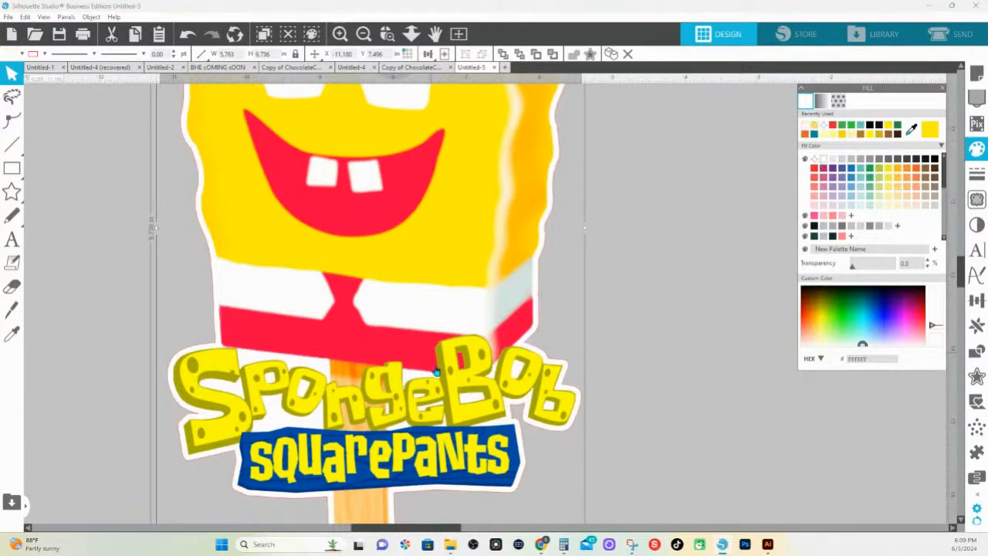
Group the SpongeBob artwork with its white border and move the group down, away from the Tropical Banana Split
click(411, 33)
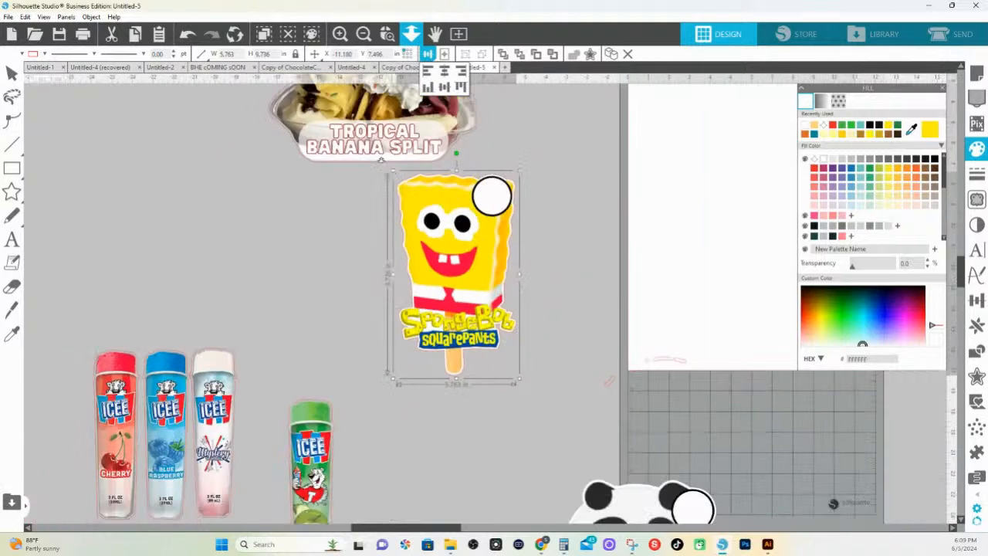
right_click(394, 163)
click(575, 278)
click(437, 204)
right_click(472, 246)
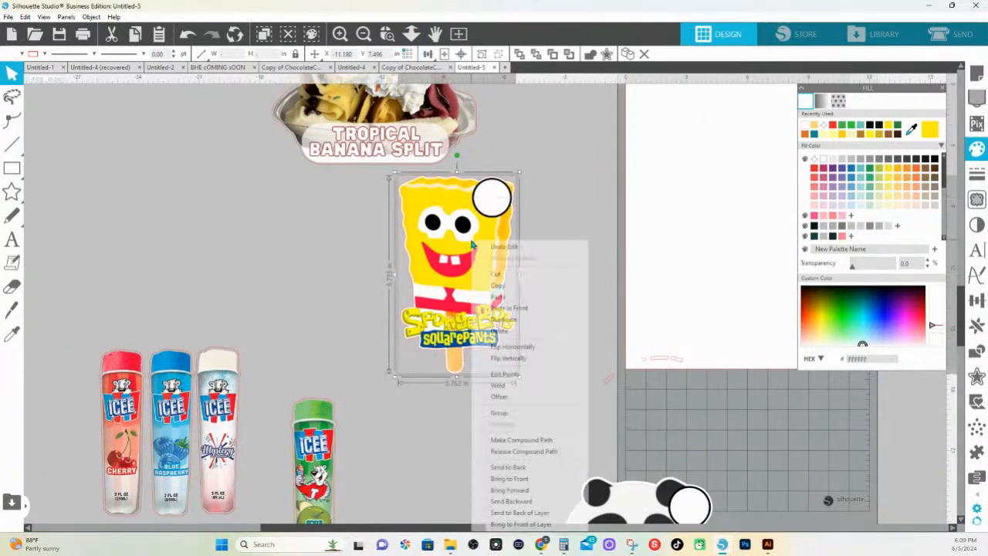
click(556, 412)
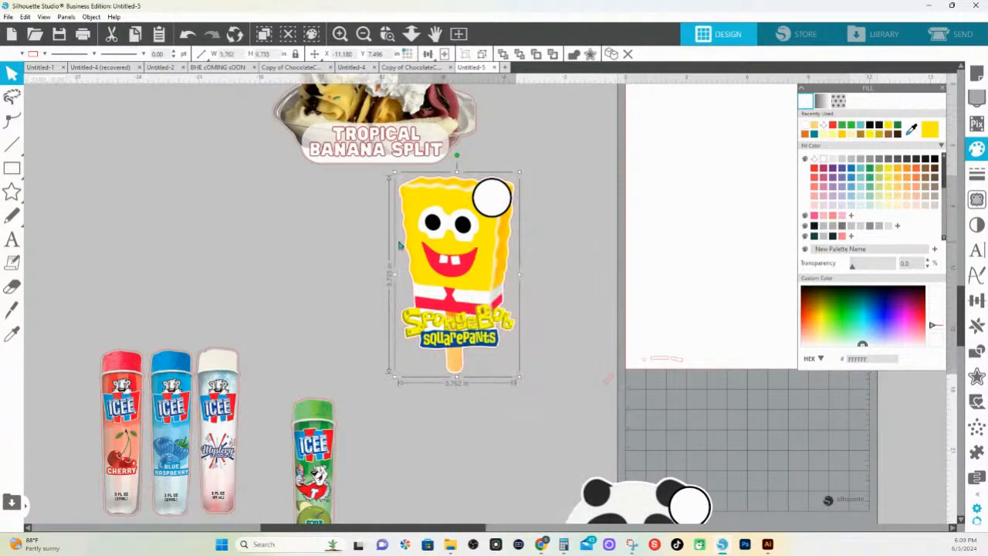
scroll(400, 246, up, 2)
drag(466, 253, 479, 355)
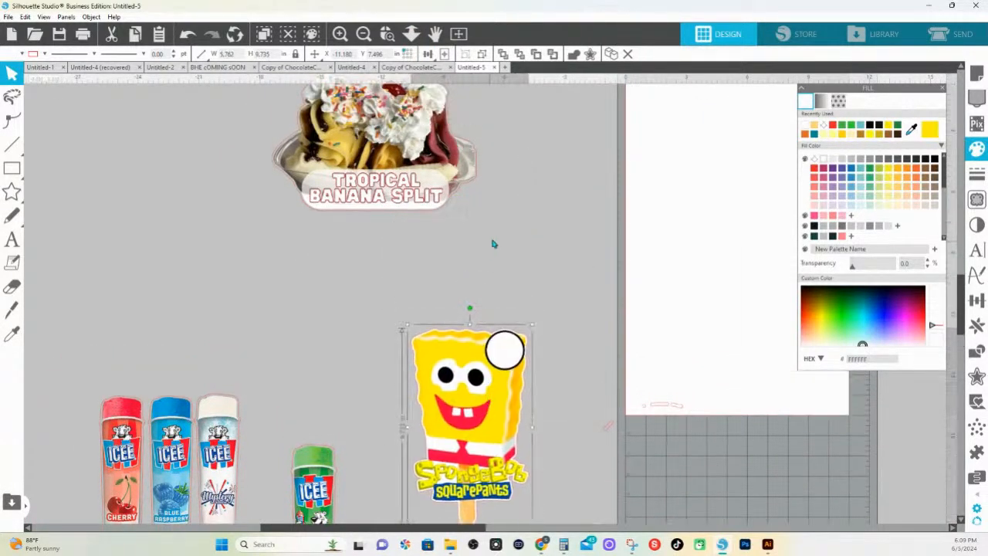
Fill the offset outline around the Tropical Banana Split with white and group it with the artwork
click(481, 193)
click(477, 188)
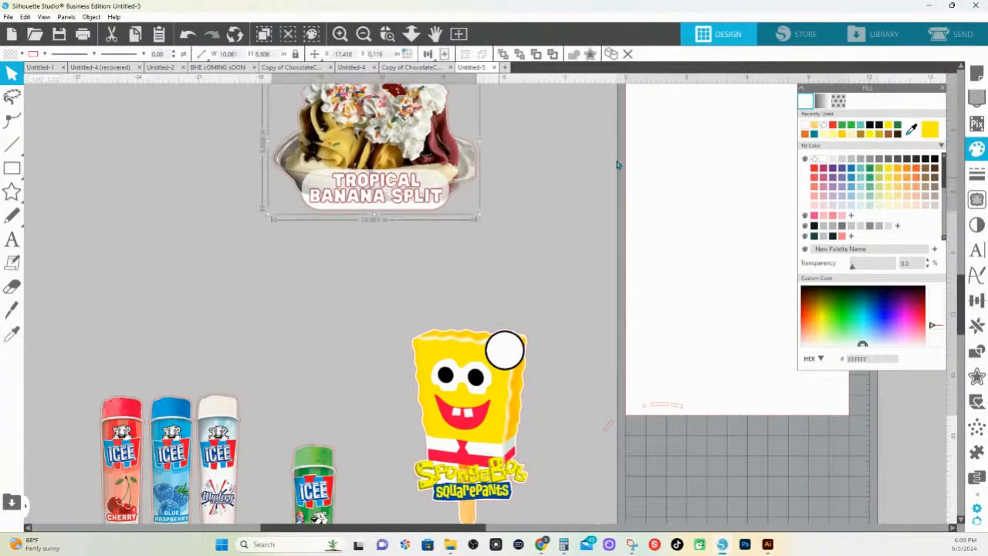
right_click(397, 169)
click(446, 340)
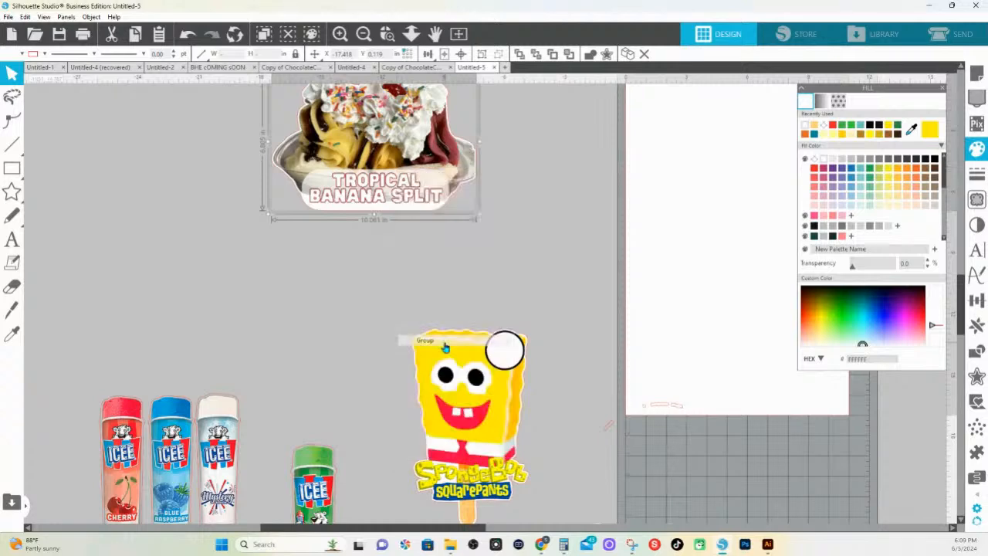
Fill the offset outlines around all four ICEE tubes with white
scroll(258, 348, down, 1)
scroll(259, 348, down, 4)
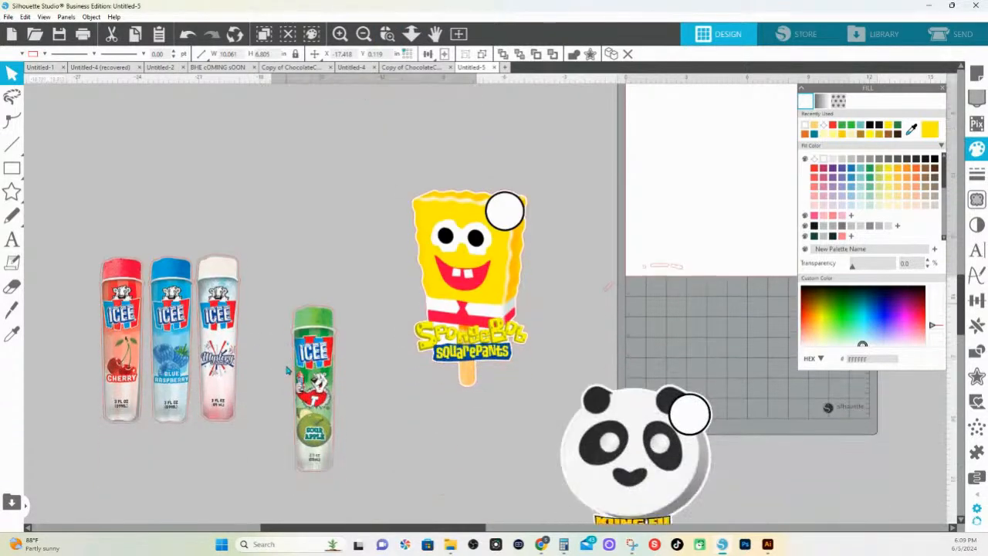
drag(109, 198, 349, 365)
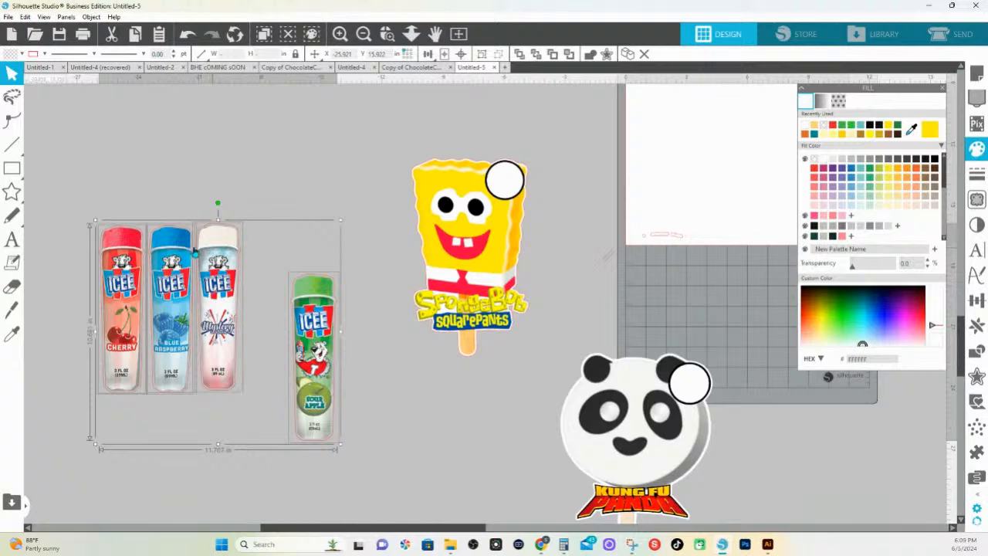
click(824, 160)
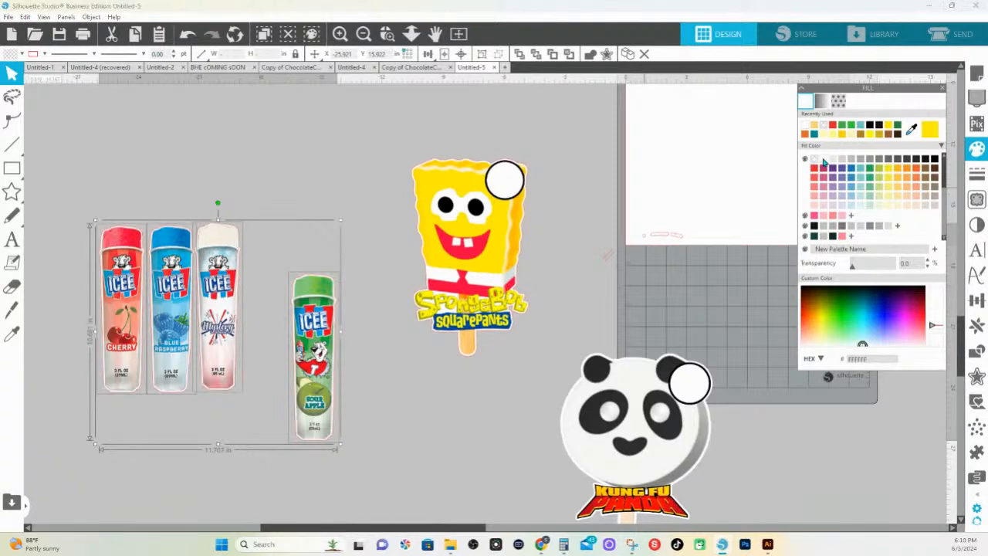
Group each of the four ICEE tubes (Sour Apple, Mystery, Blue Raspberry and Cherry) with its own white border
click(312, 219)
drag(307, 230, 342, 332)
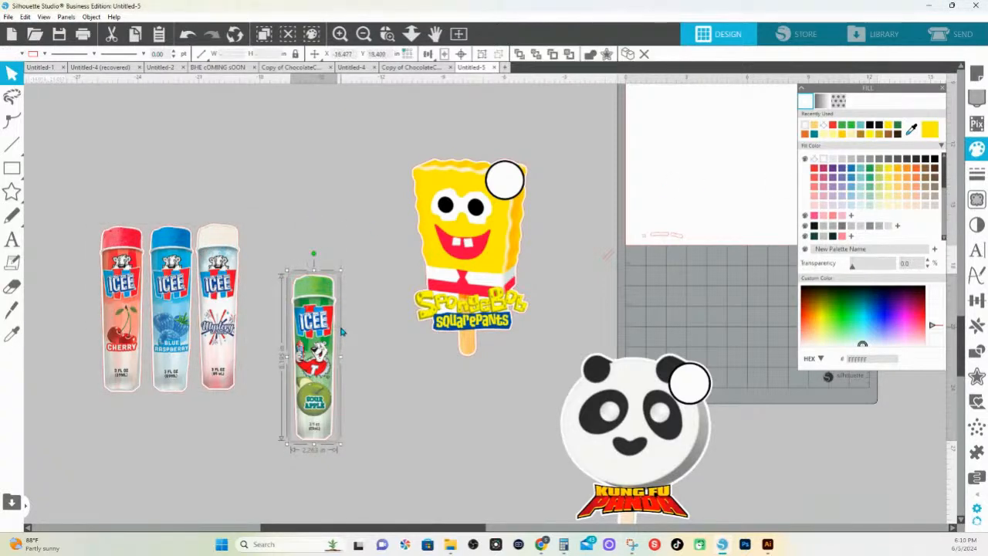
key(ctrl+g)
drag(217, 201, 225, 238)
key(ctrl+g)
drag(175, 205, 179, 238)
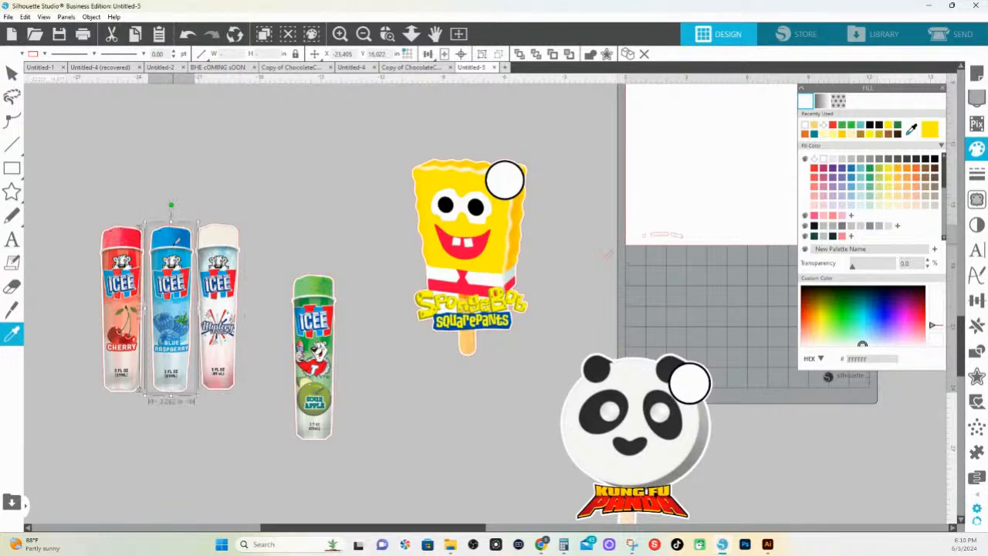
key(ctrl+g)
drag(106, 201, 128, 239)
key(ctrl+g)
Select and delete the stray trace fragments near the lower edge of the white page
click(411, 34)
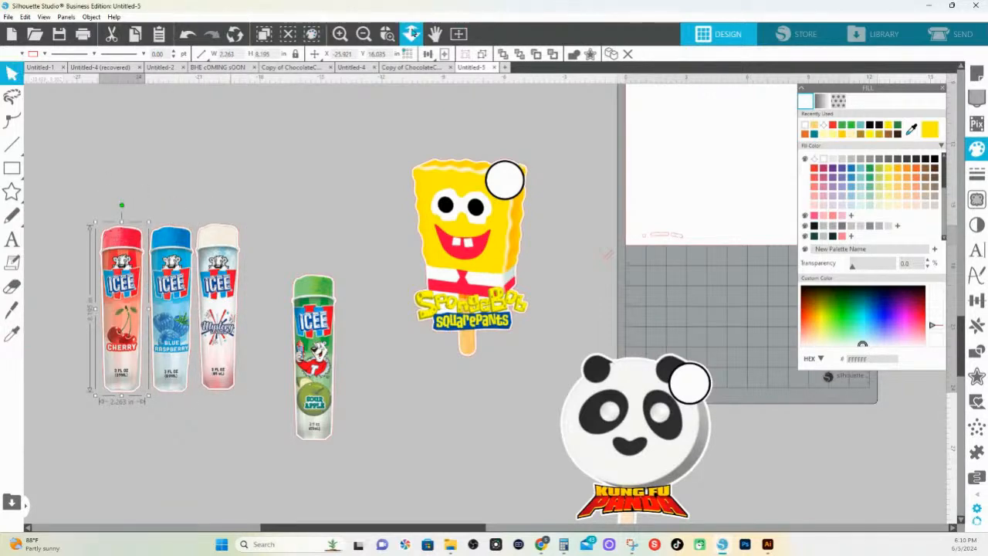
drag(408, 297, 403, 229)
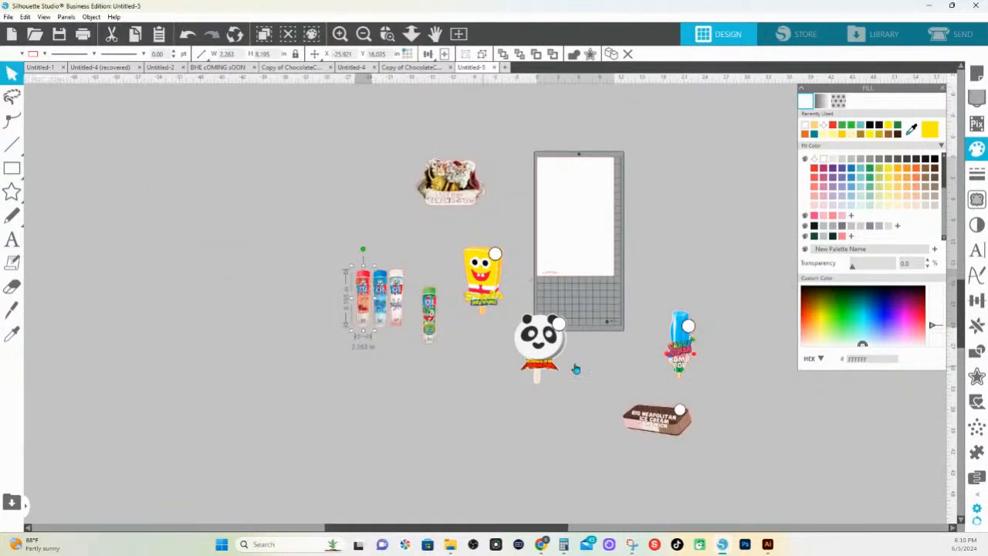
drag(189, 147, 719, 429)
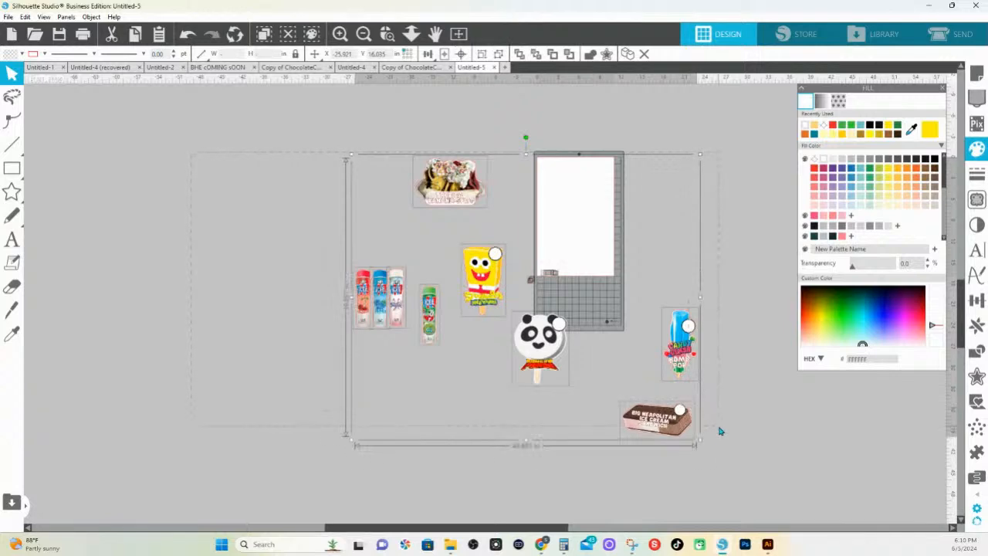
drag(543, 221, 582, 301)
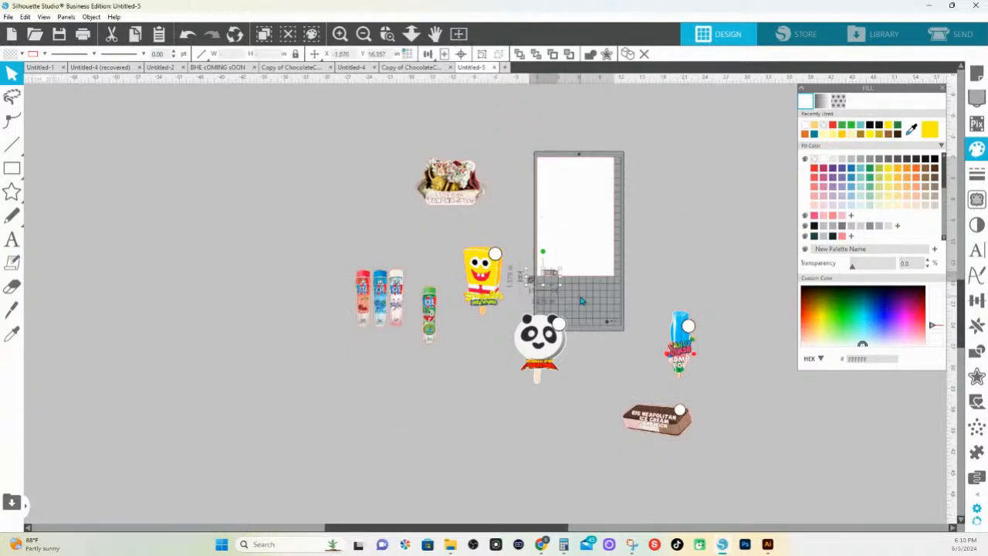
Select all the ice cream artwork and set its line color to transparent
drag(247, 132, 730, 451)
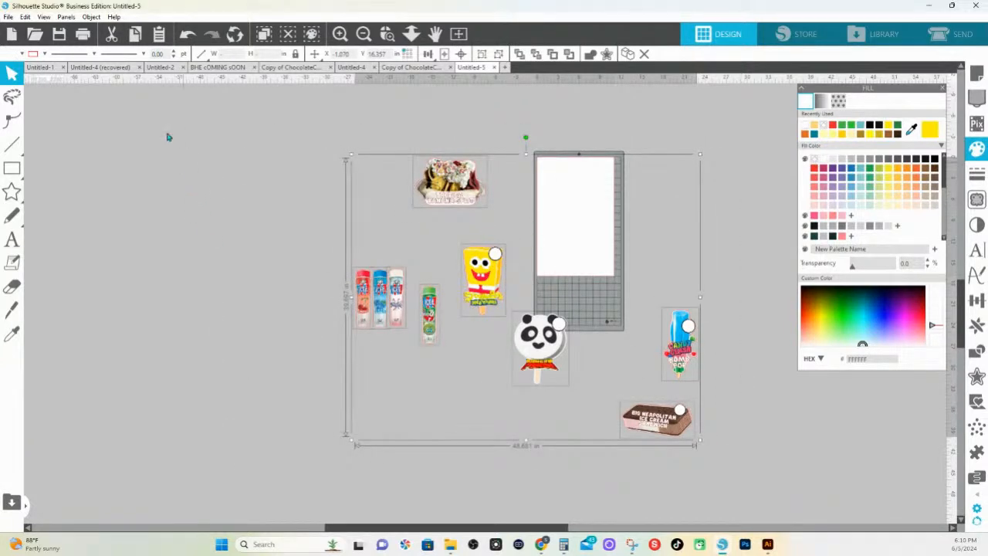
click(44, 53)
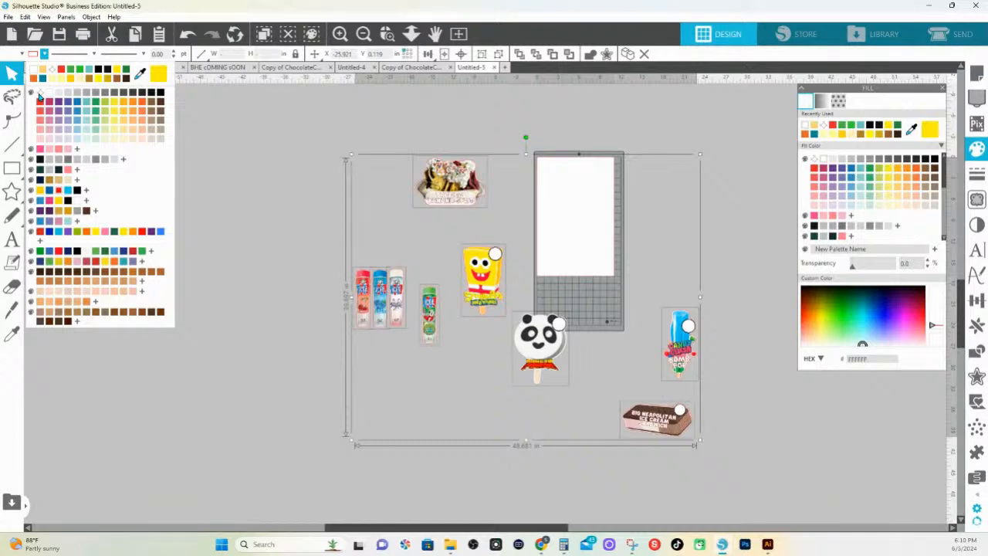
click(40, 96)
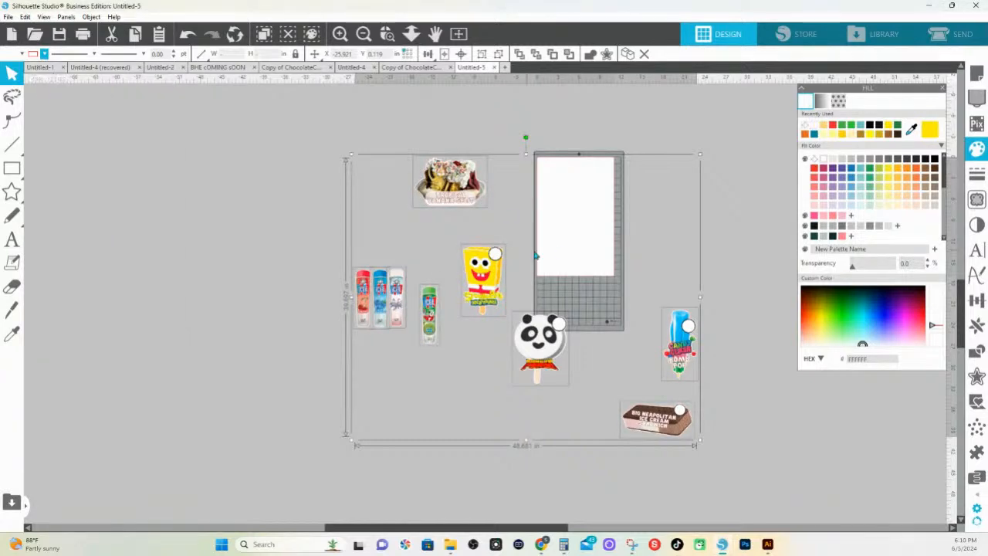
Set the page's machine type to None and the media size to 18.3 in wide by 24 in high
click(645, 216)
click(976, 75)
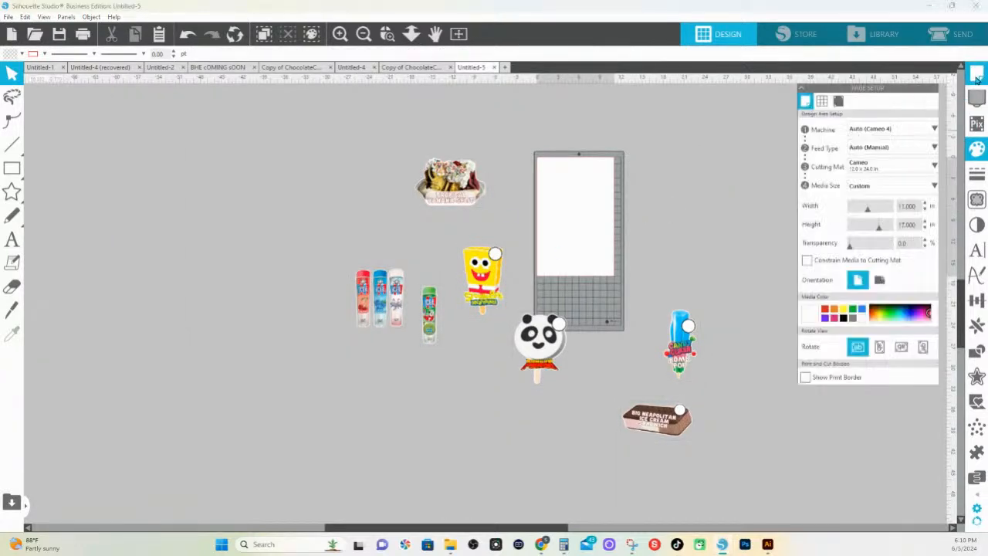
click(859, 135)
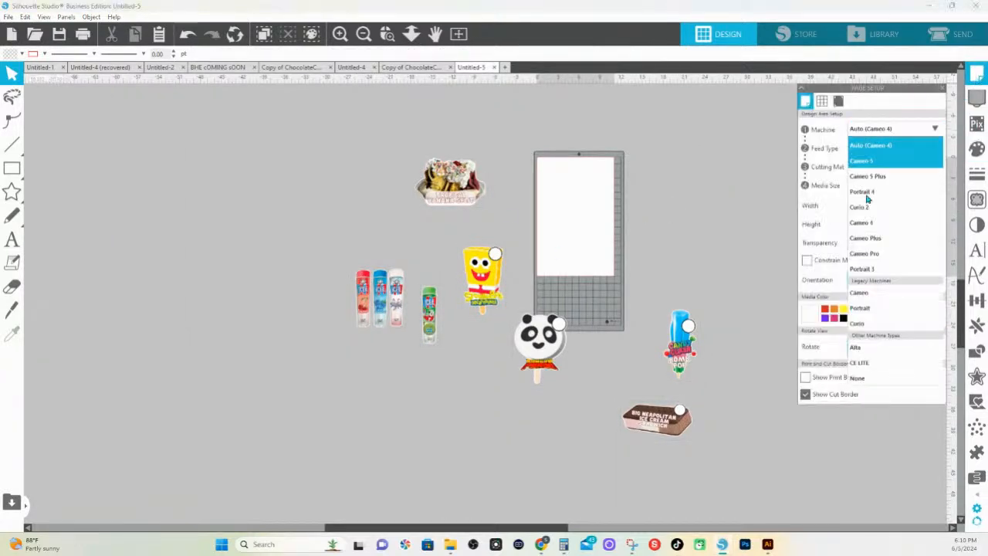
click(847, 375)
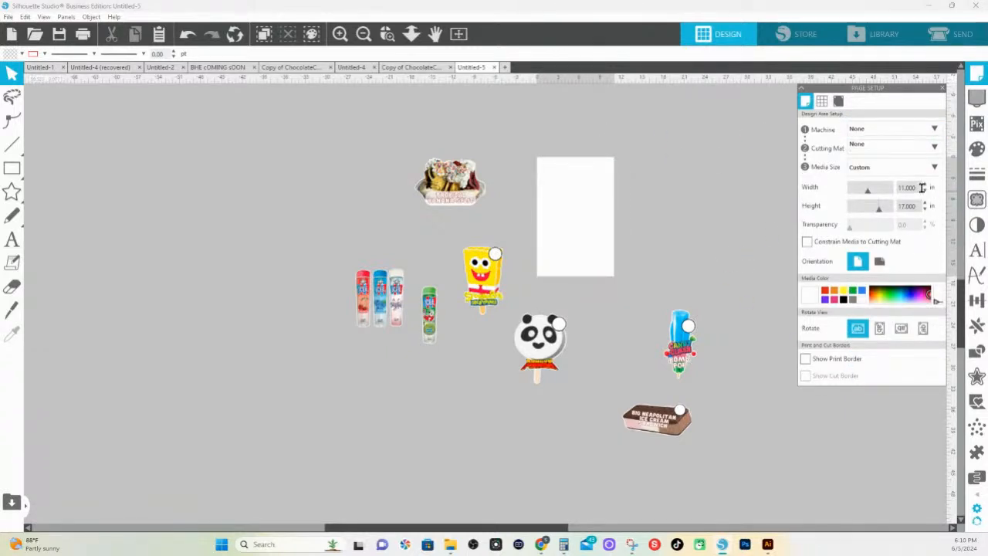
drag(922, 187, 839, 186)
text(18.3)
key(Tab)
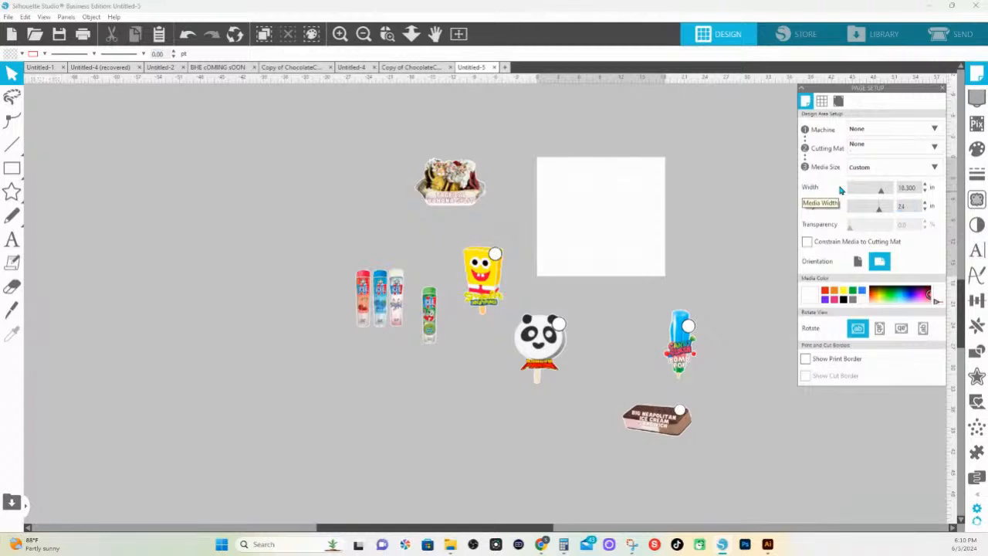
text(24)
key(Tab)
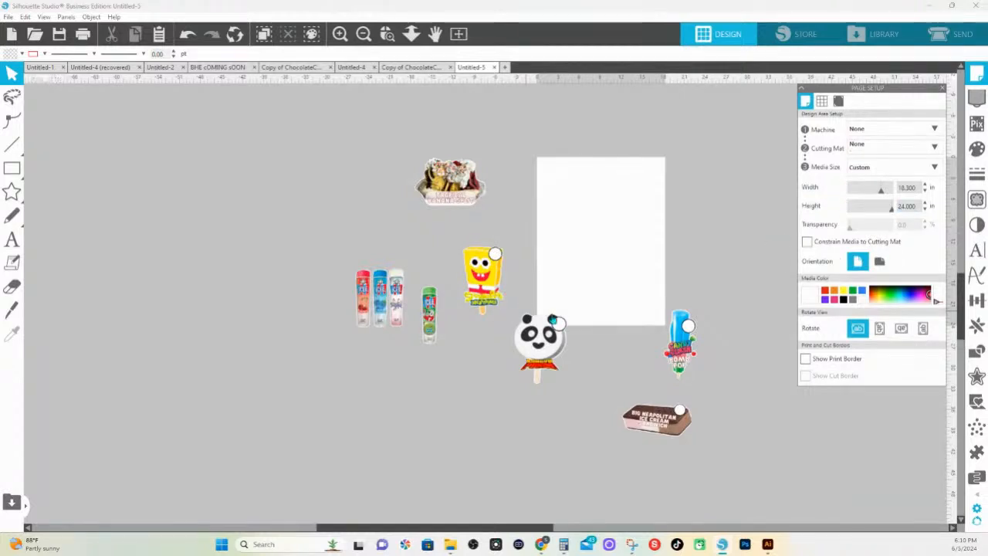
Scale the Kung Fu Panda pop down to about 2.25 in wide by 3.01 in high, leaving it beside the page's lower-left corner
click(534, 318)
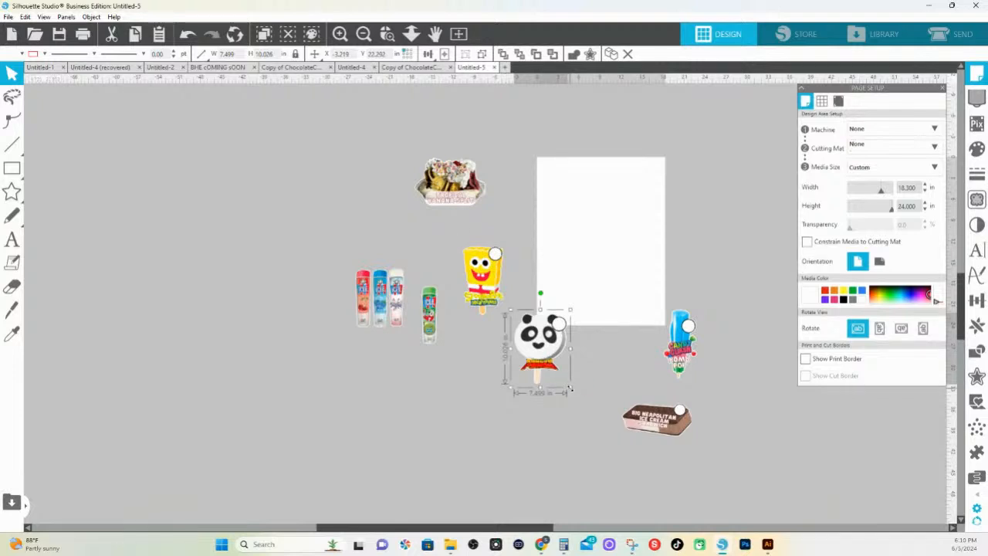
drag(568, 390, 548, 176)
right_click(549, 176)
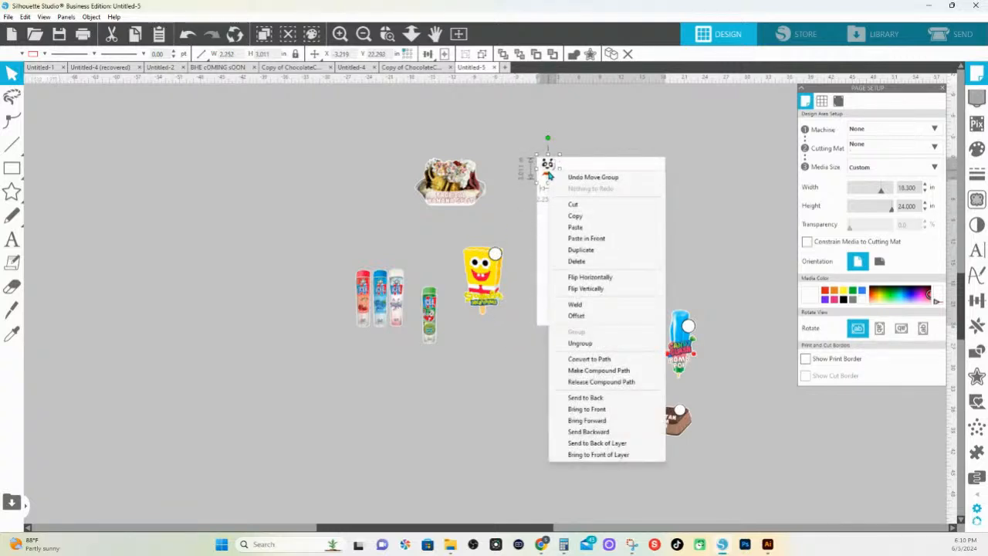
click(553, 177)
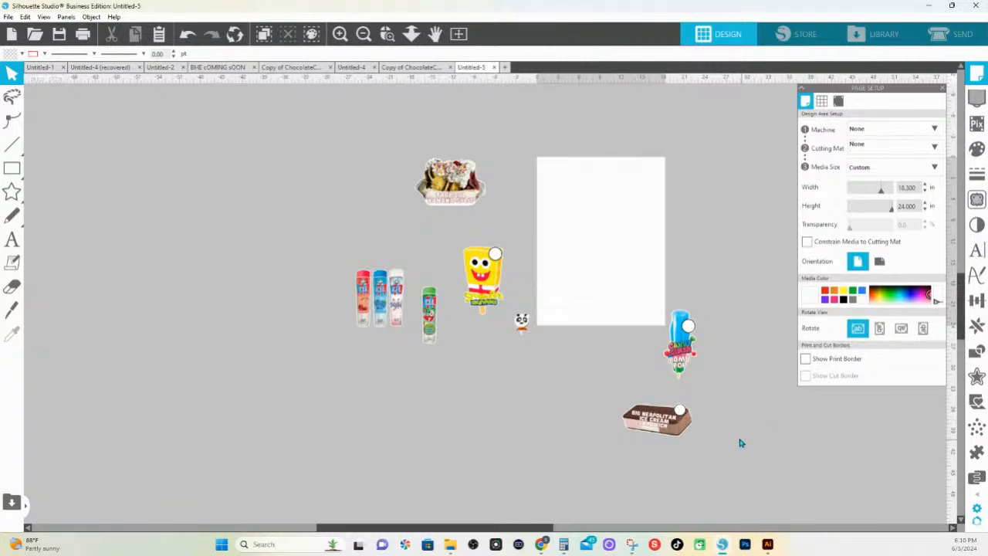
Scale all the remaining ice cream artwork down together to about 19 in overall width and move it over to the small panda pop
drag(740, 441, 284, 279)
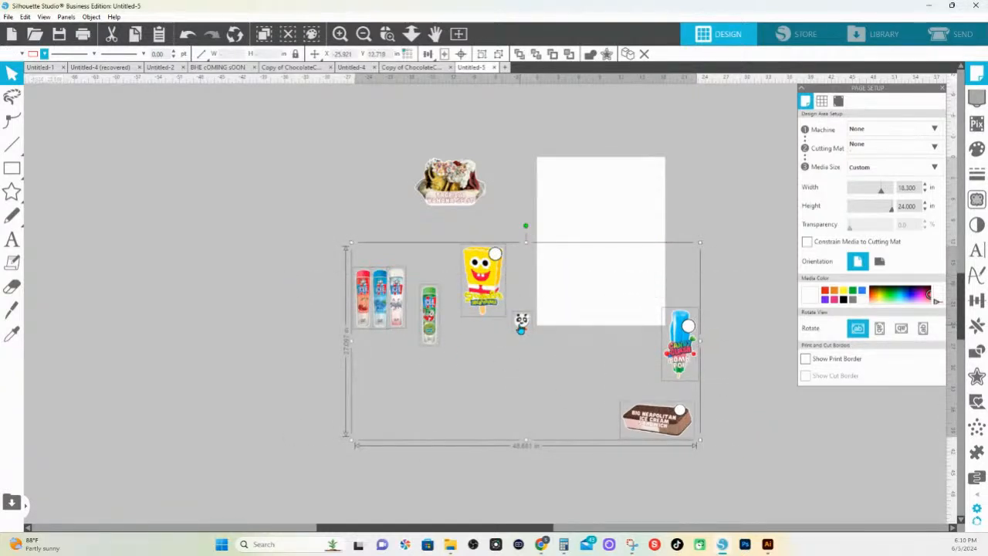
shift+click(456, 189)
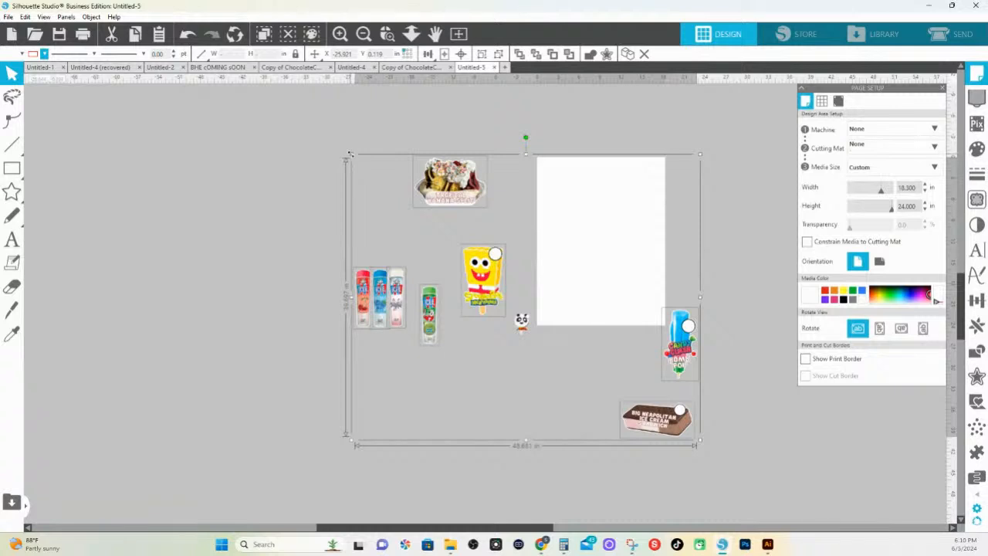
drag(349, 153, 503, 303)
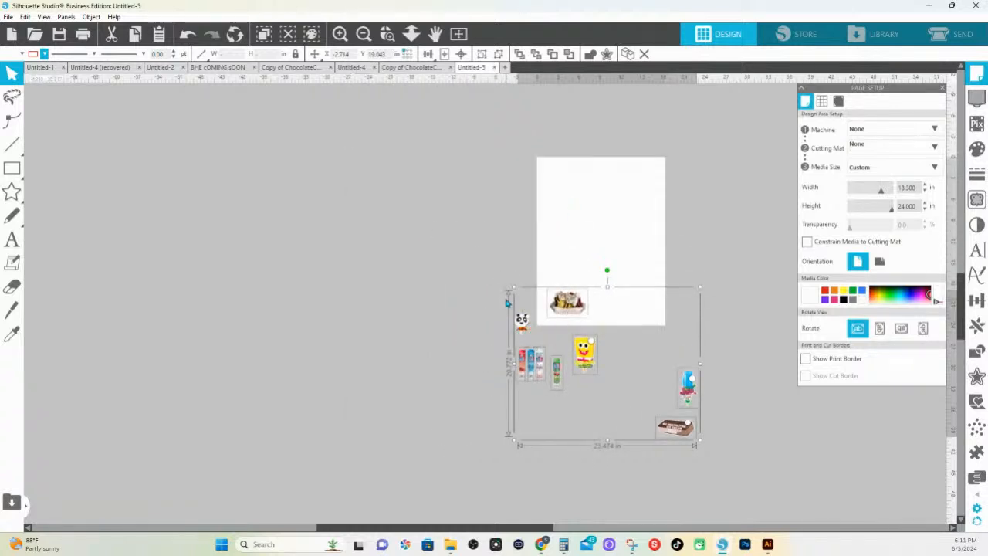
drag(512, 288, 553, 324)
drag(615, 381, 538, 334)
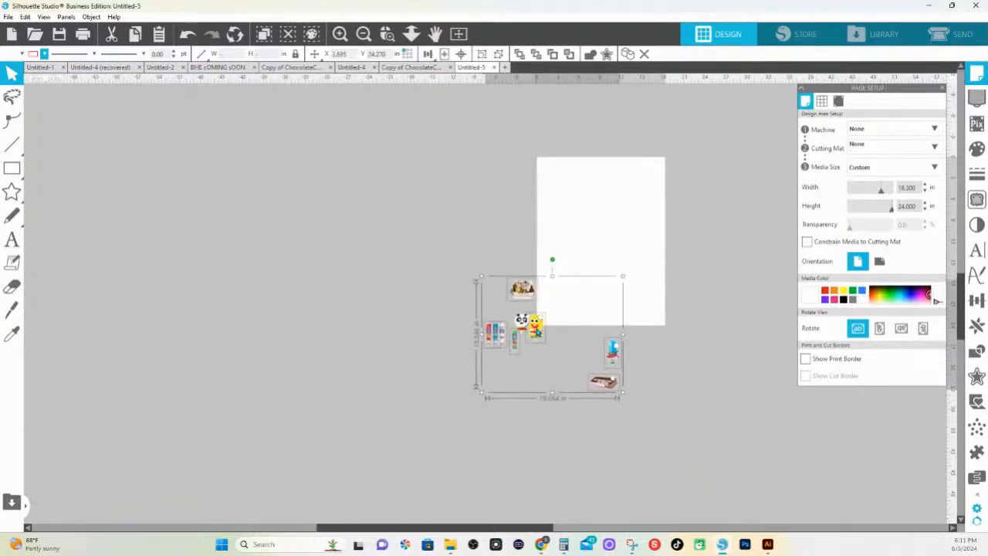
Fine-tune the scale of the grouped selection by comparing the SpongeBob pop with the panda pop, ending with the two side by side
click(388, 34)
drag(423, 224, 727, 412)
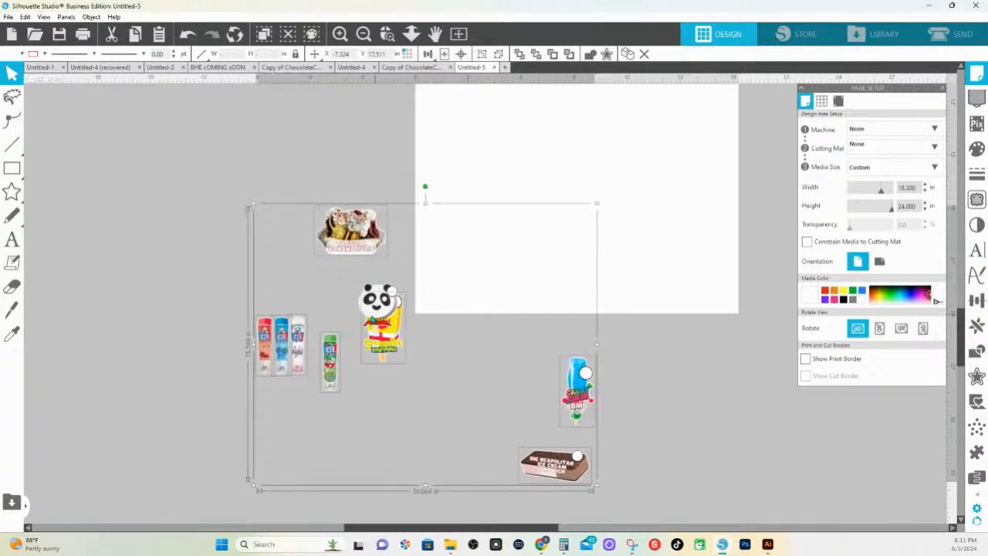
drag(372, 318, 373, 312)
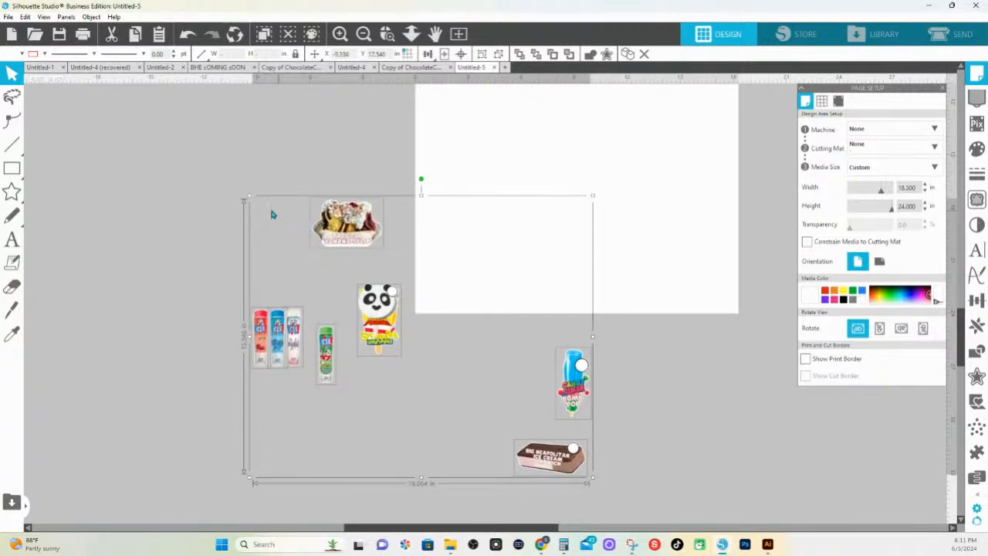
drag(255, 203, 259, 206)
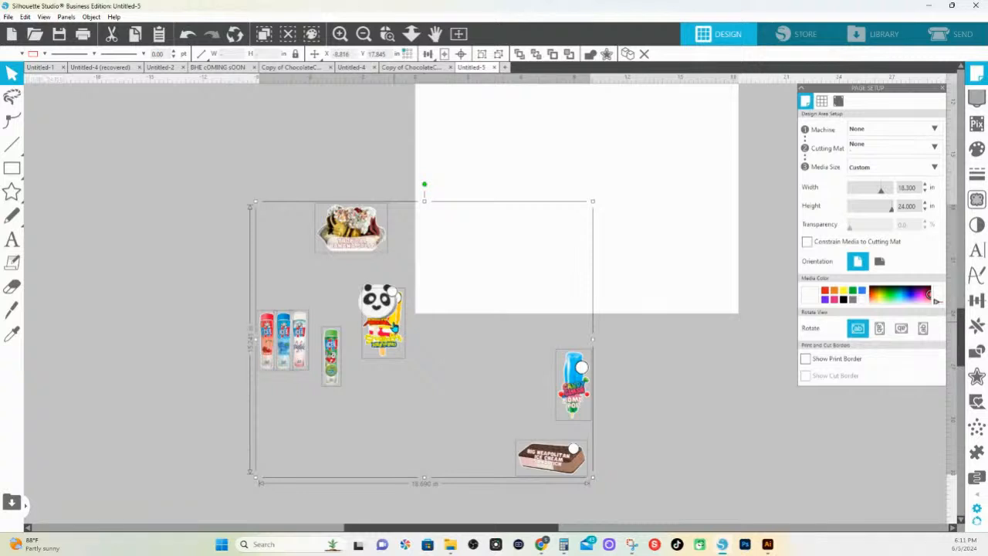
drag(394, 327, 434, 327)
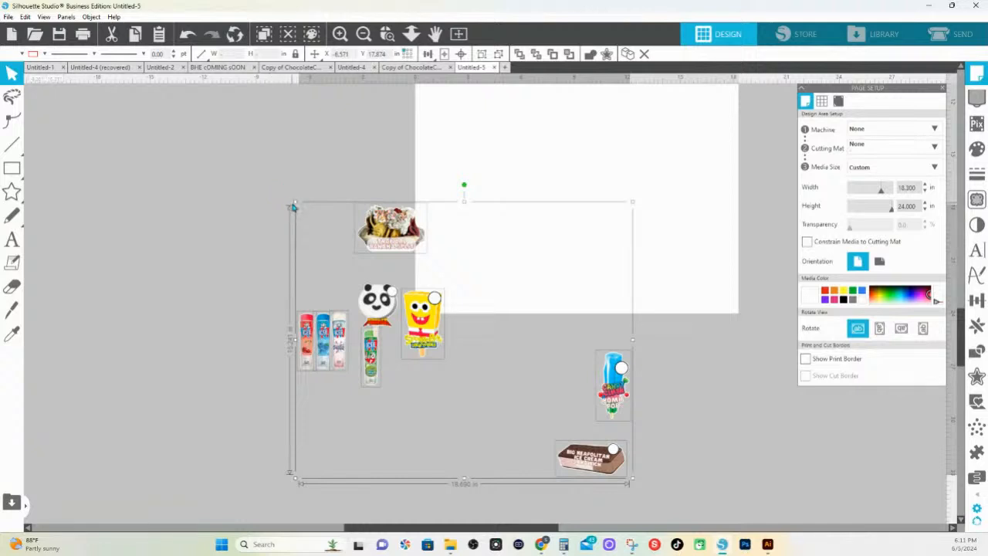
drag(293, 202, 302, 208)
drag(429, 325, 423, 315)
click(725, 436)
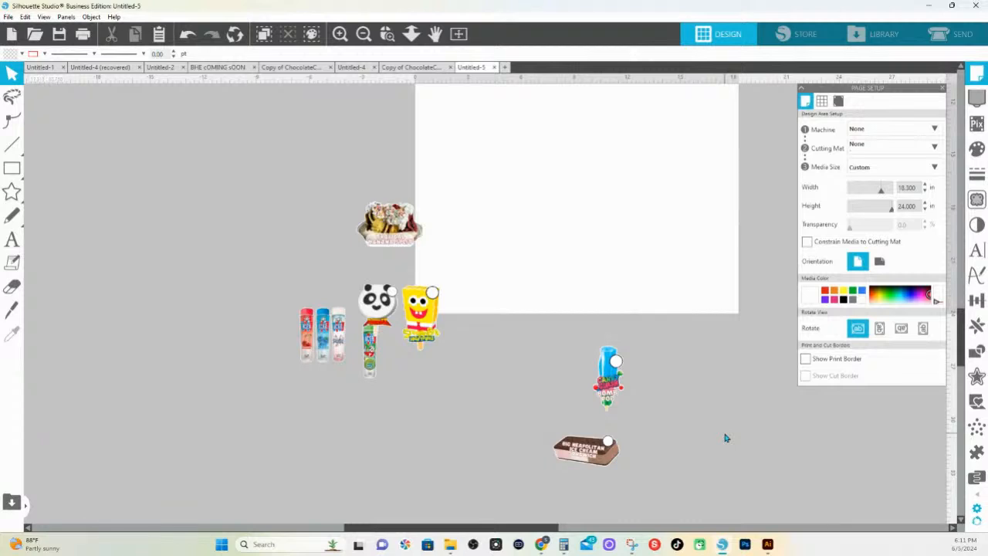
Place the SpongeBob pop, the banana split and the four ICEE tubes in the page's upper-left area
drag(448, 186, 472, 301)
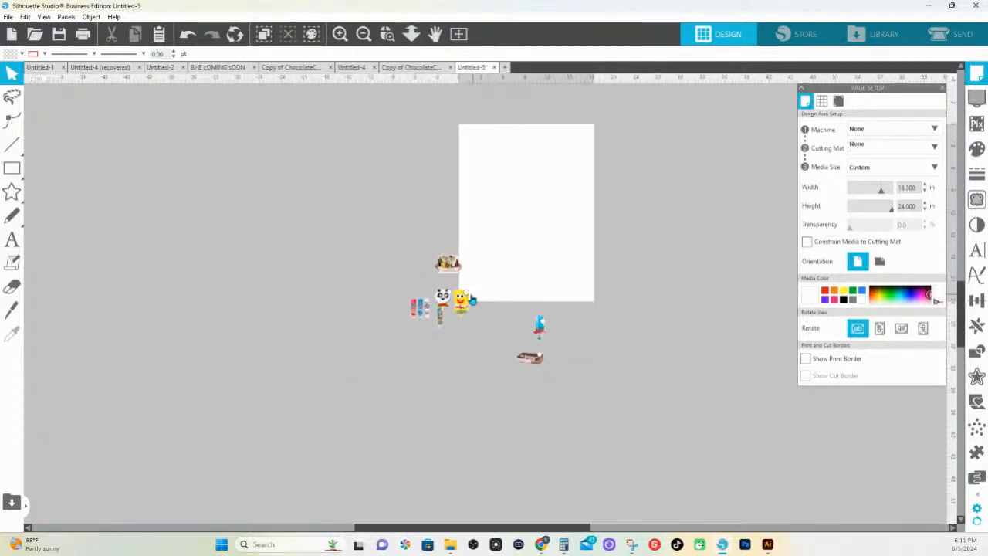
scroll(472, 301, up, 1)
click(468, 335)
drag(468, 335, 477, 172)
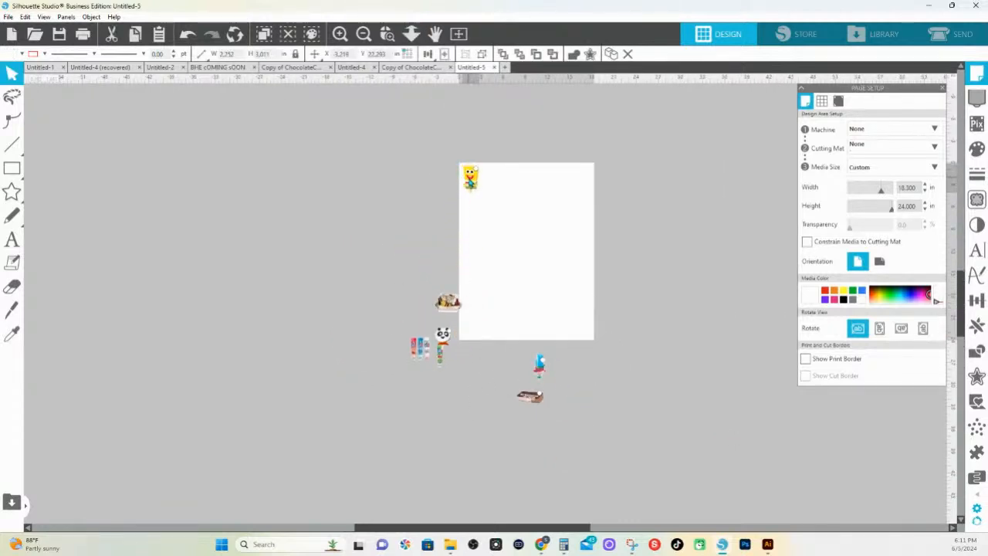
drag(456, 295, 504, 159)
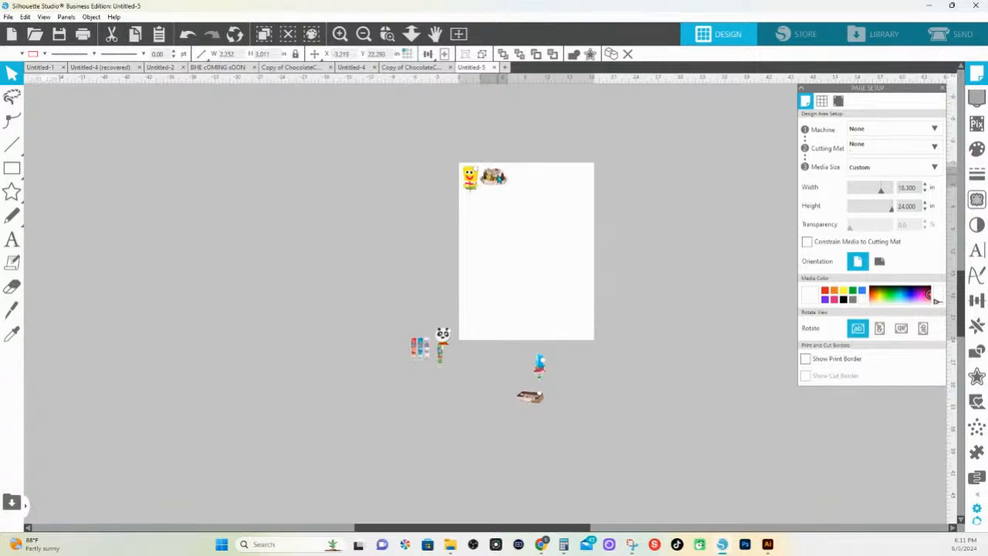
drag(441, 345, 469, 189)
click(423, 361)
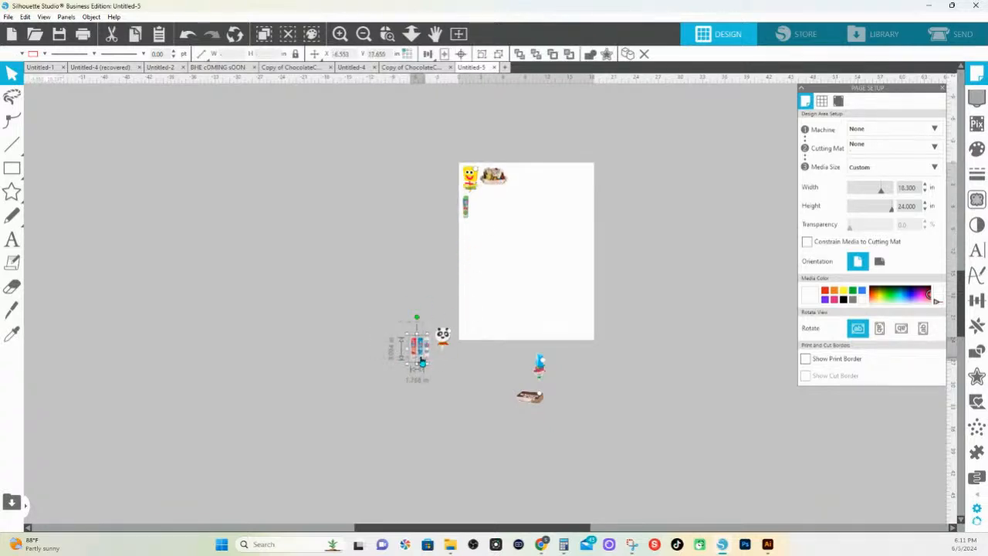
drag(422, 361, 488, 221)
Place the panda pop, the Bomb Pop and the Neapolitan ice cream sandwich beside the artwork already on the page
drag(441, 328, 498, 214)
drag(539, 365, 514, 178)
click(547, 416)
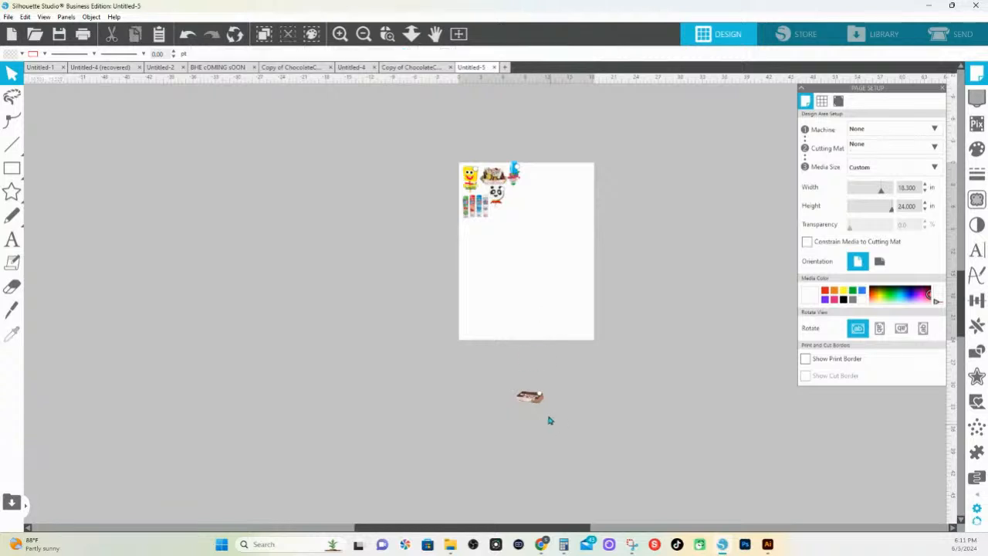
drag(532, 399, 517, 197)
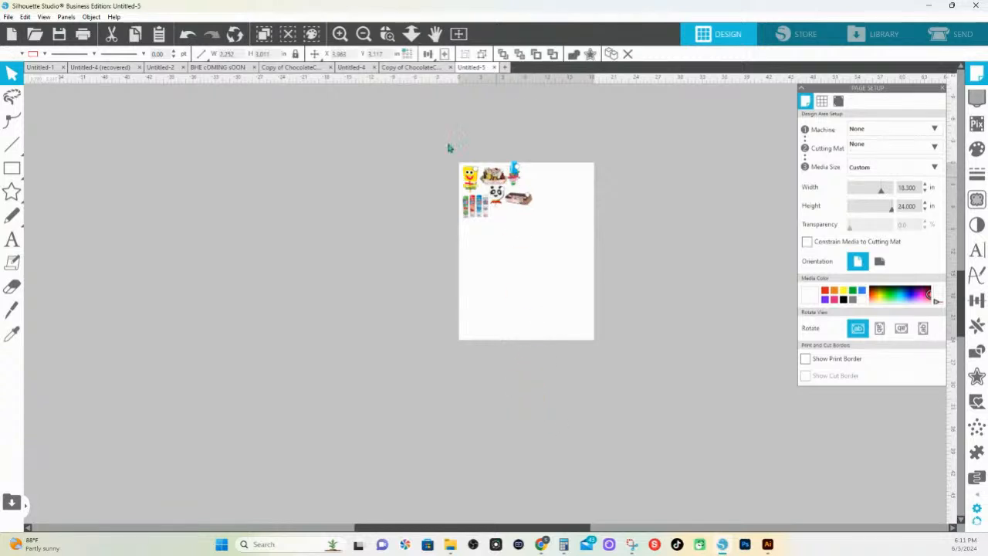
Shift the Bomb Pop and the Neapolitan sandwich slightly down so the Bomb Pop sits within the page's top edge
click(386, 33)
drag(602, 205, 602, 207)
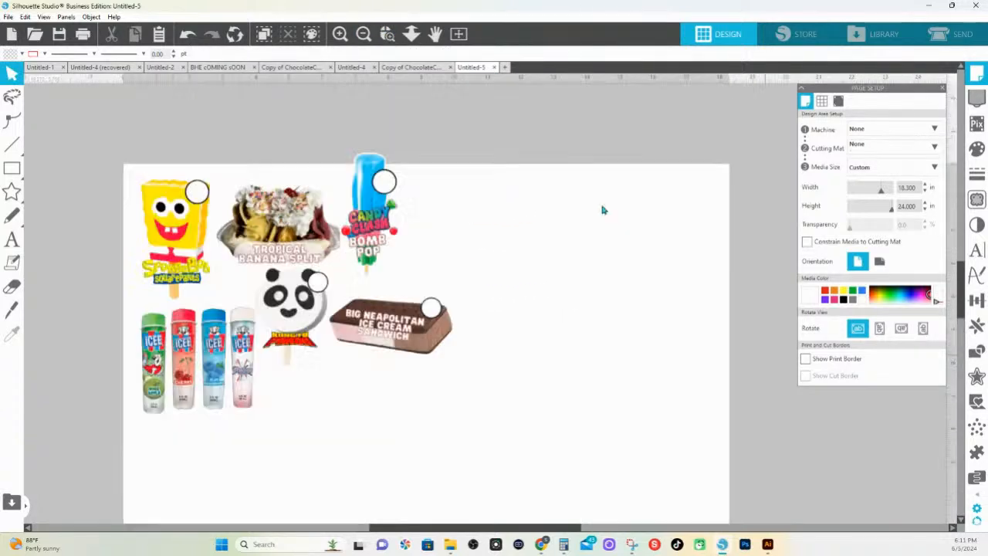
drag(383, 311, 381, 319)
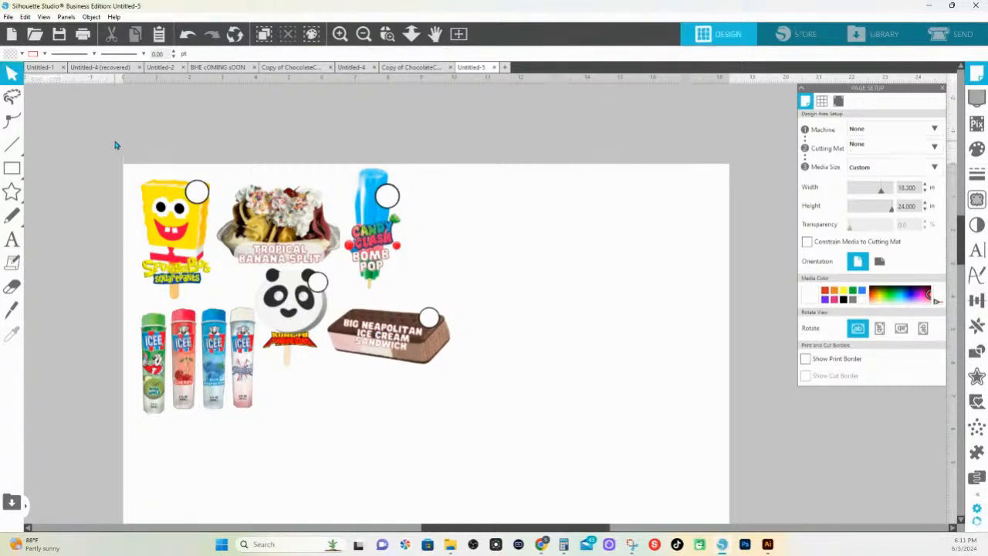
Duplicate the whole set of artwork to the right and fit the copy beside the original within the page width
drag(116, 145, 498, 409)
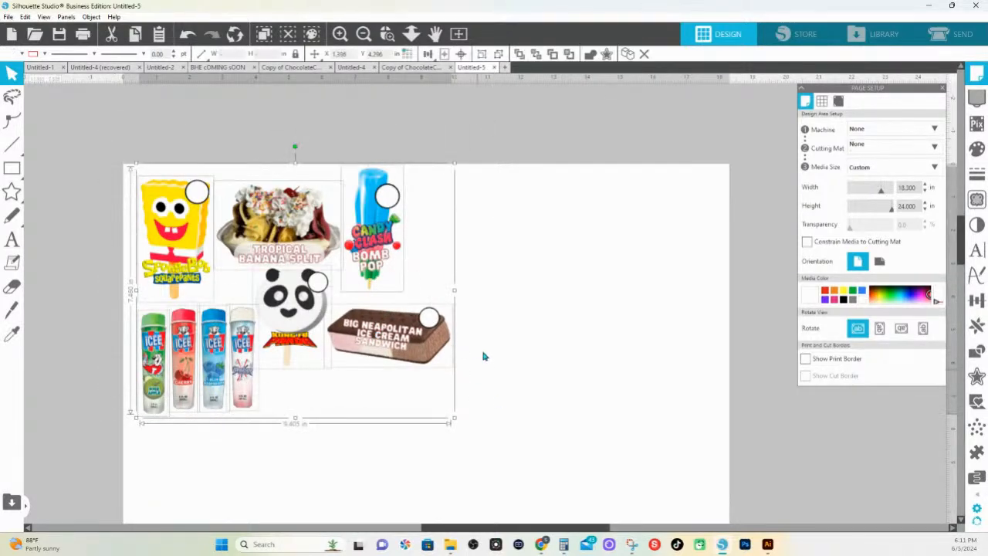
click(976, 325)
click(891, 138)
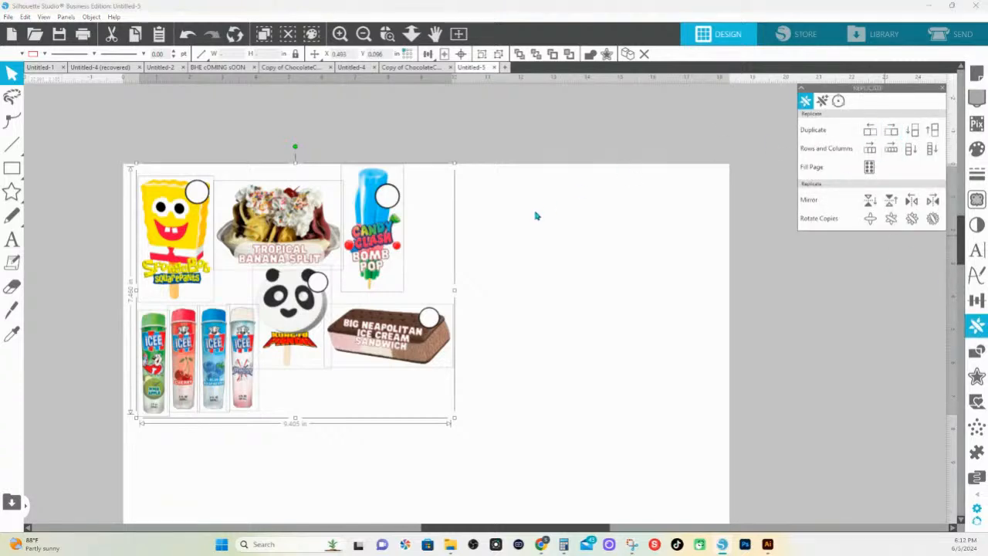
drag(512, 225, 454, 217)
click(589, 395)
Rotate the original Neapolitan sandwich upright and place it close to the right of the first panda pop
click(382, 308)
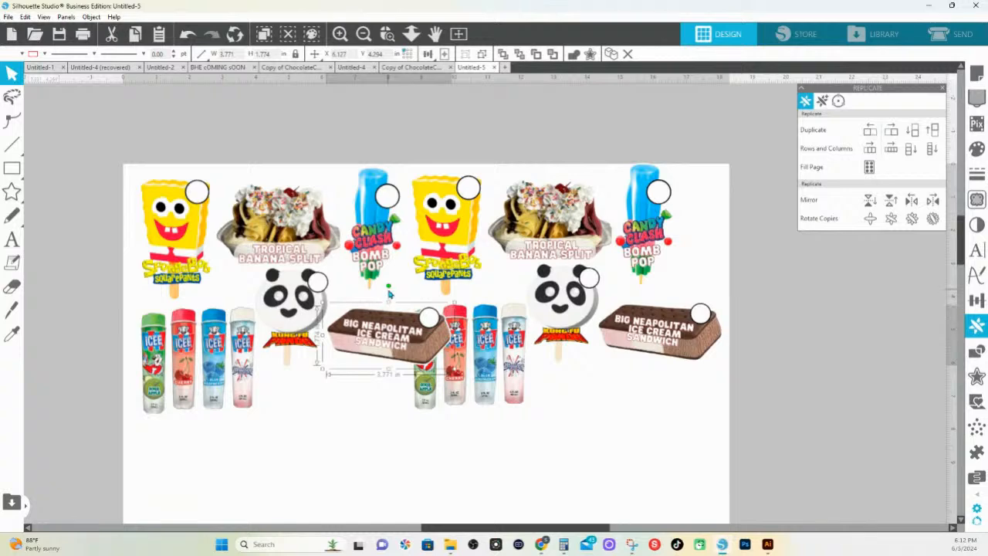
drag(388, 286, 374, 348)
drag(375, 349, 351, 349)
Move the second set of ICEE tubes and the second panda pop left to close the gaps in the lower row
click(433, 366)
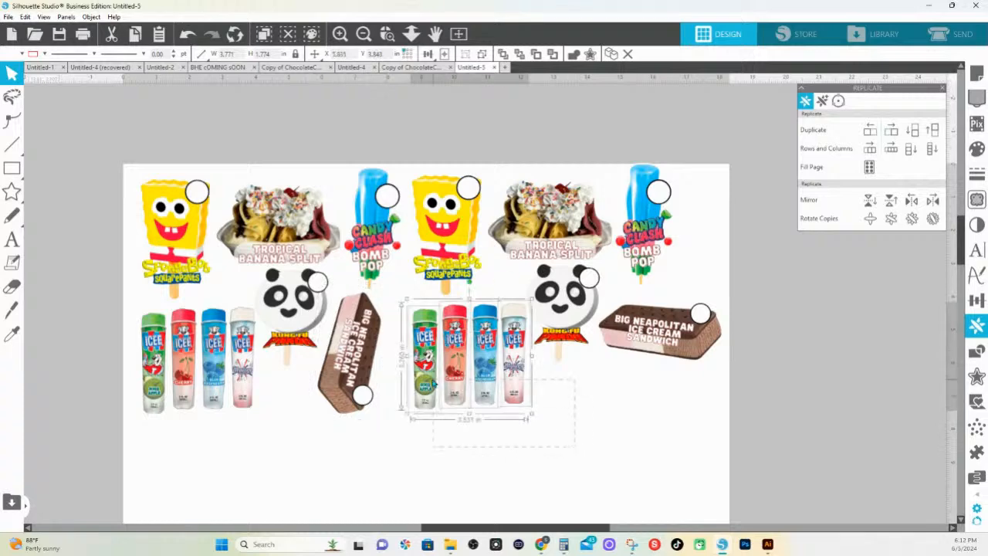
drag(519, 369, 498, 365)
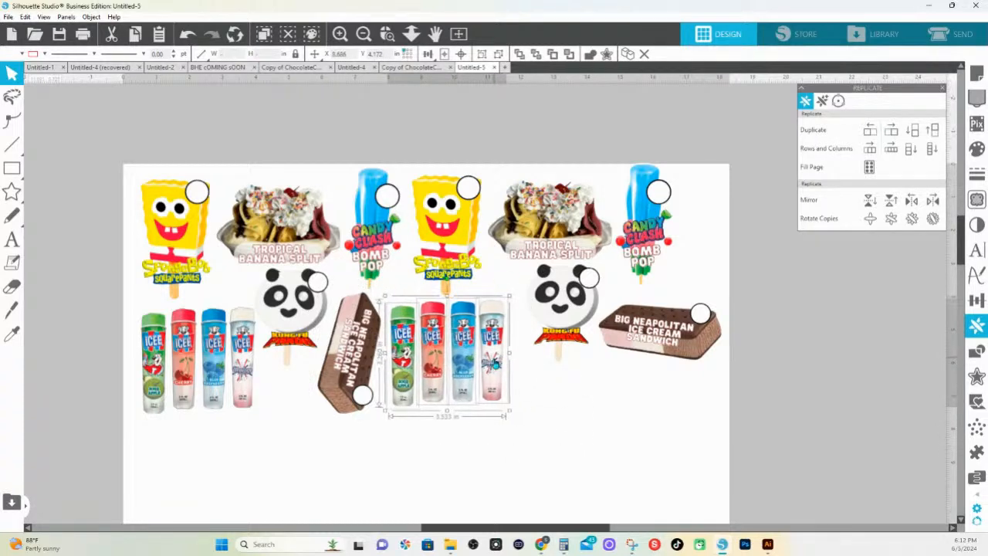
click(523, 368)
drag(551, 307, 531, 309)
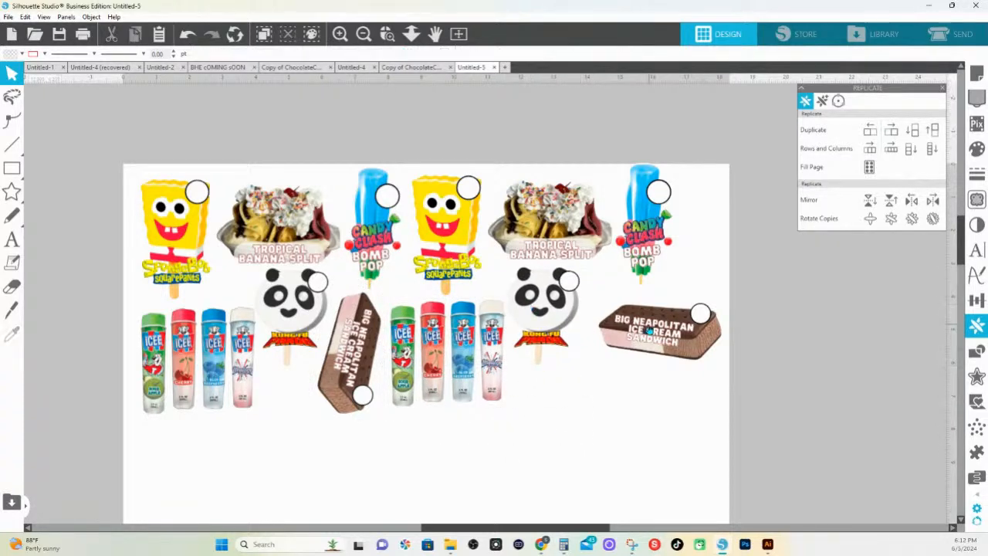
Add another Neapolitan sandwich below the right-hand one, and shift both with the right Bomb Pop down inside the page's top edge
drag(650, 331, 633, 375)
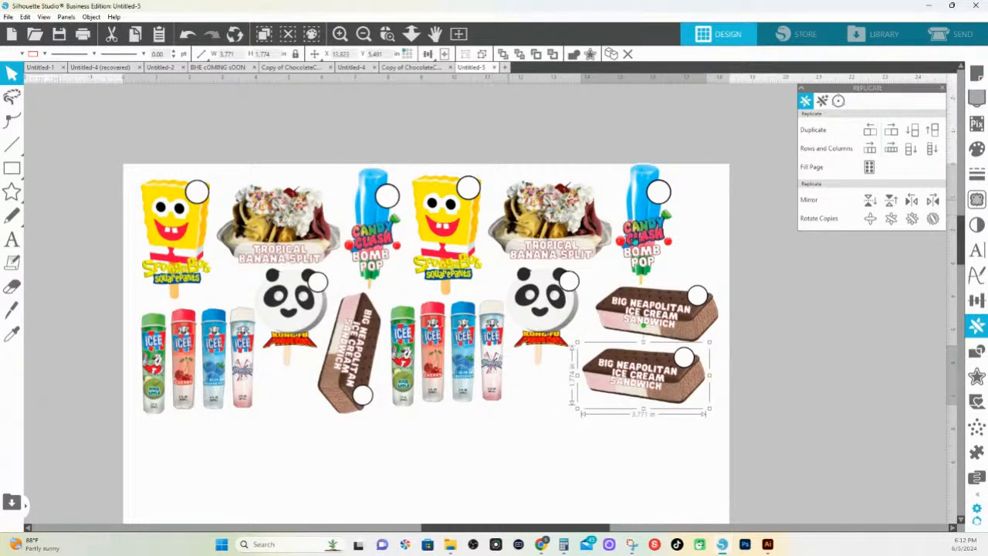
click(647, 228)
drag(736, 360, 669, 226)
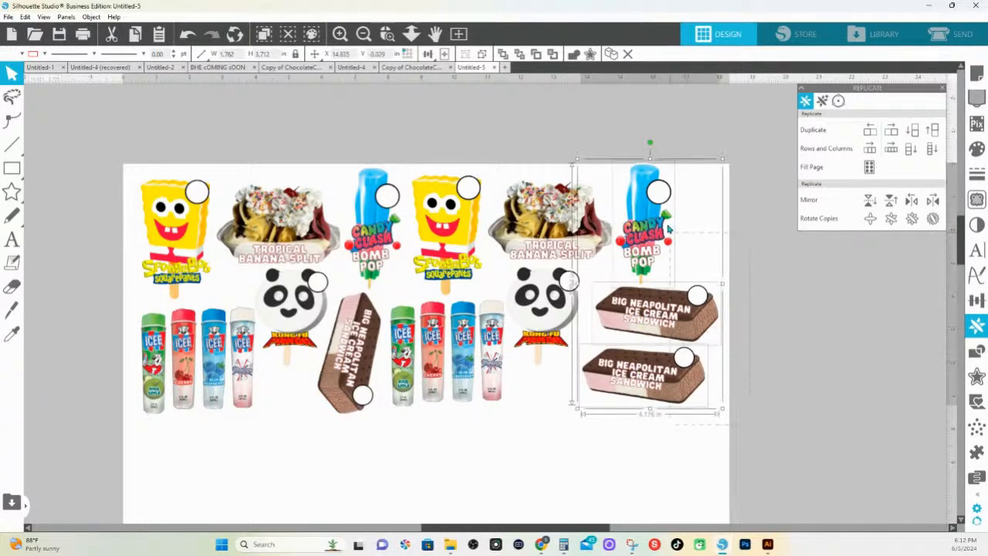
drag(647, 194, 648, 200)
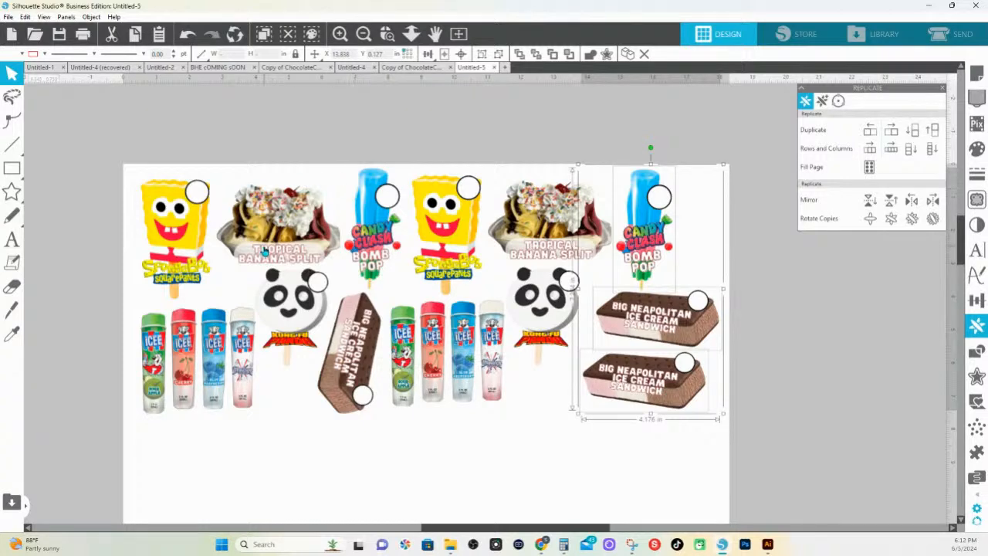
Group all the artwork on the page, copy the group and paste the copy in front at the same position
key(ctrl+a)
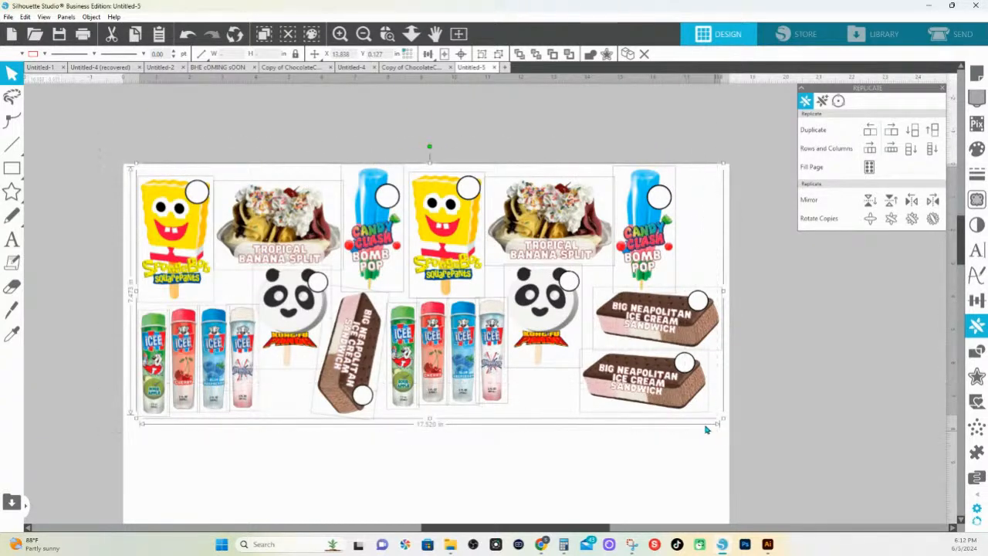
right_click(668, 393)
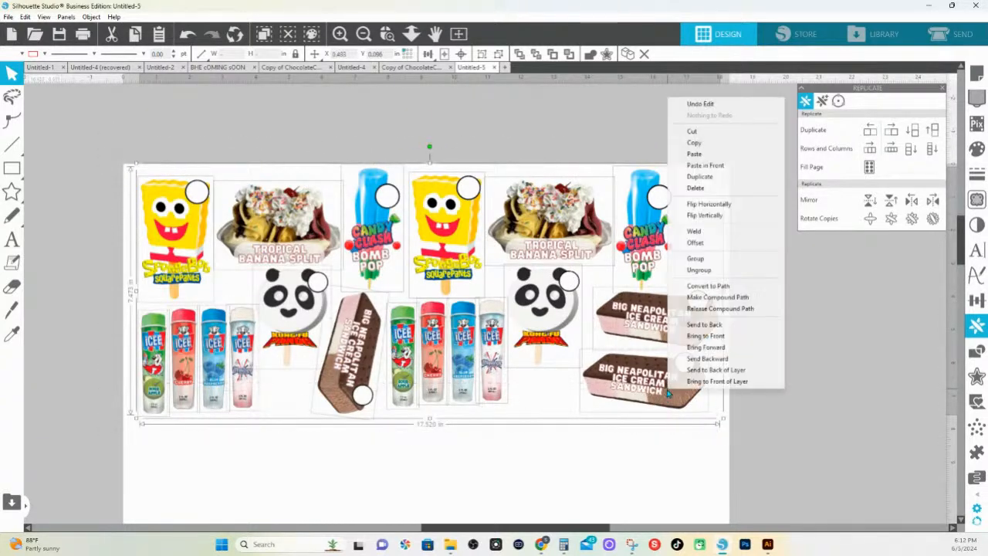
click(707, 269)
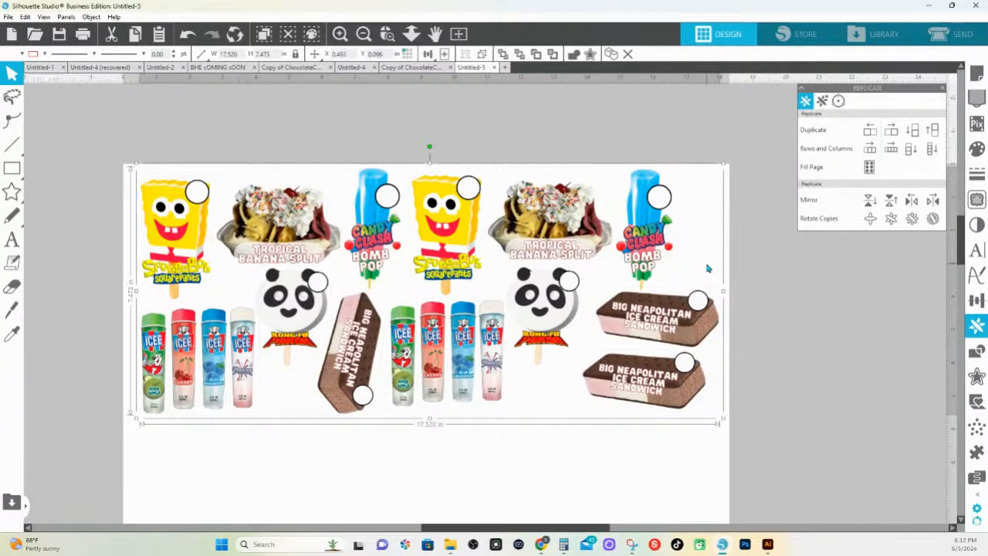
right_click(781, 298)
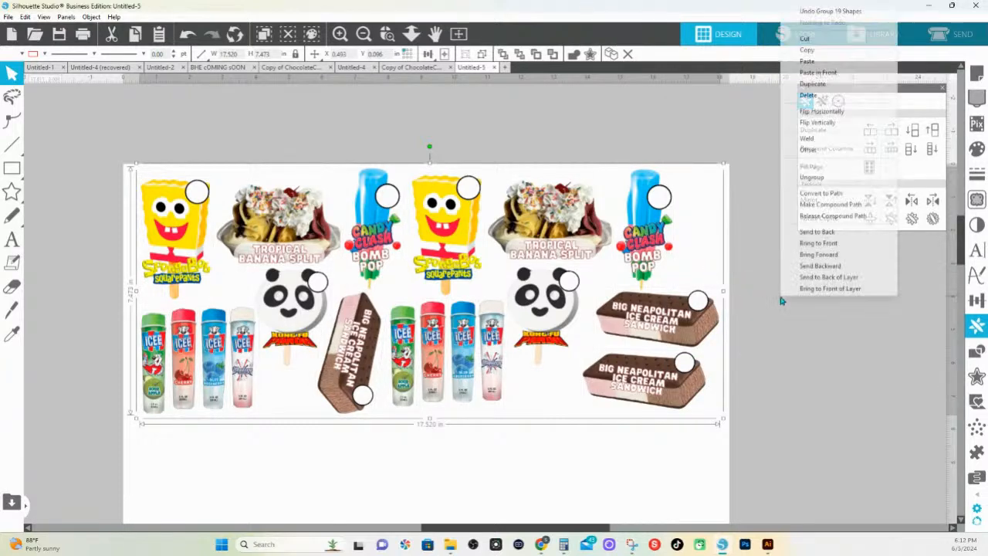
click(809, 50)
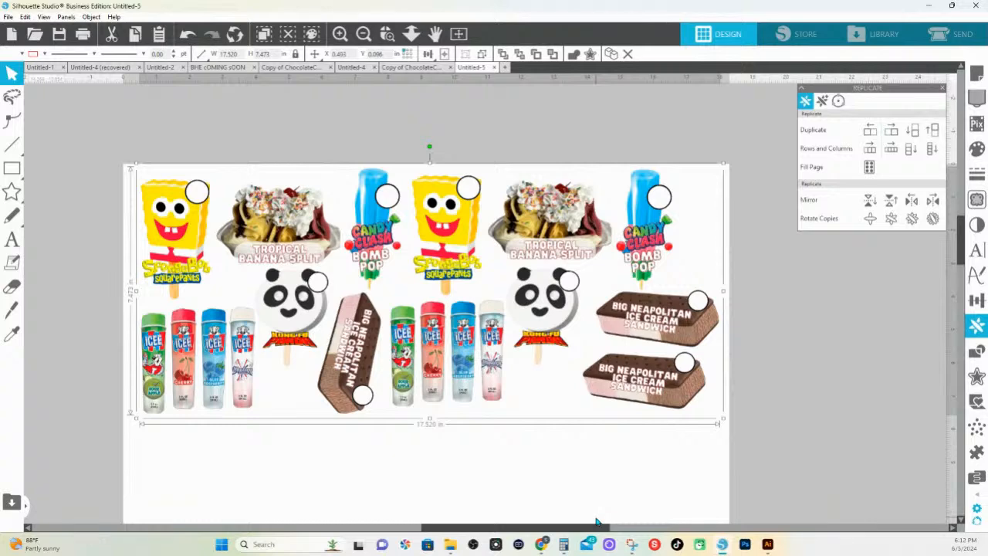
right_click(769, 345)
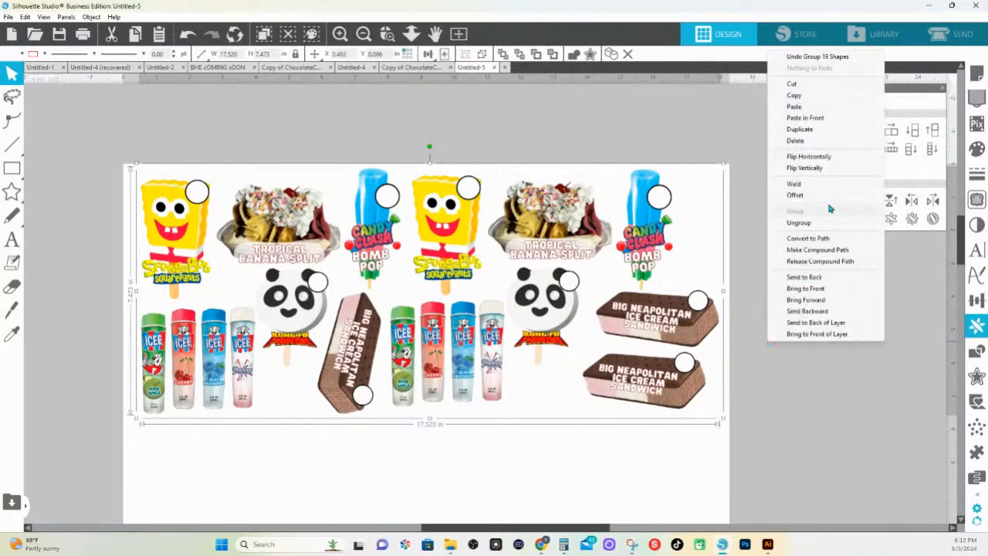
click(805, 118)
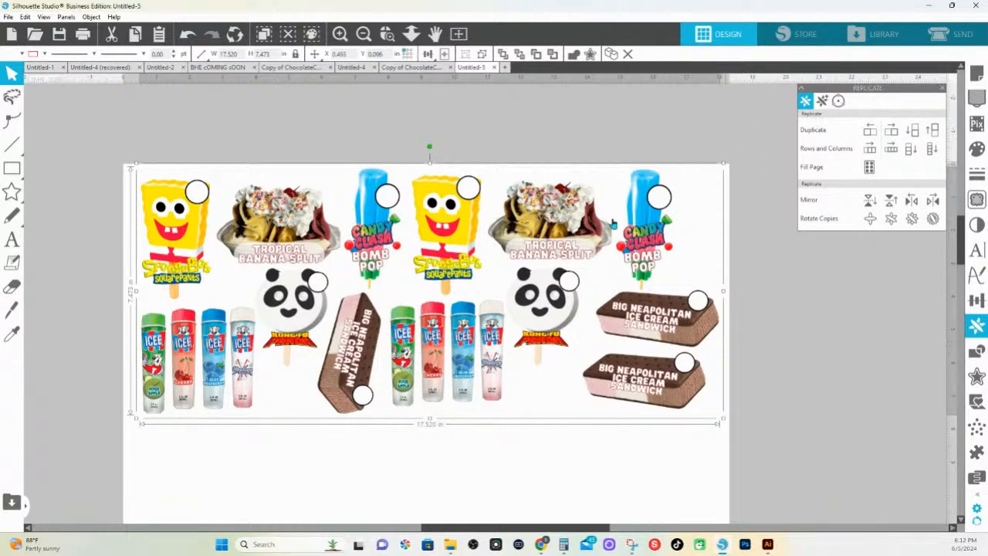
Fill the white backing shapes of all the artwork with yellow-green and combine them into one compound path
drag(636, 385, 596, 358)
click(186, 36)
click(572, 55)
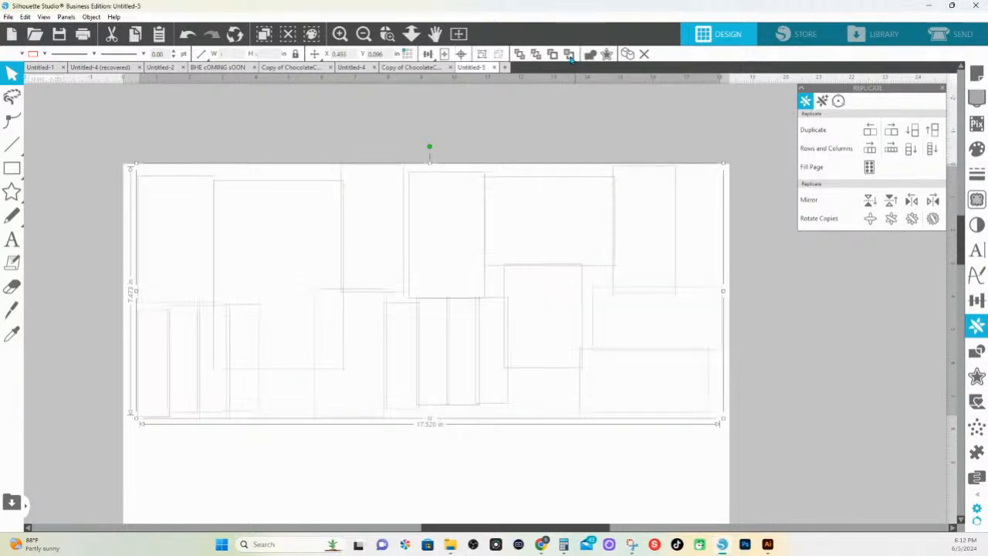
click(977, 150)
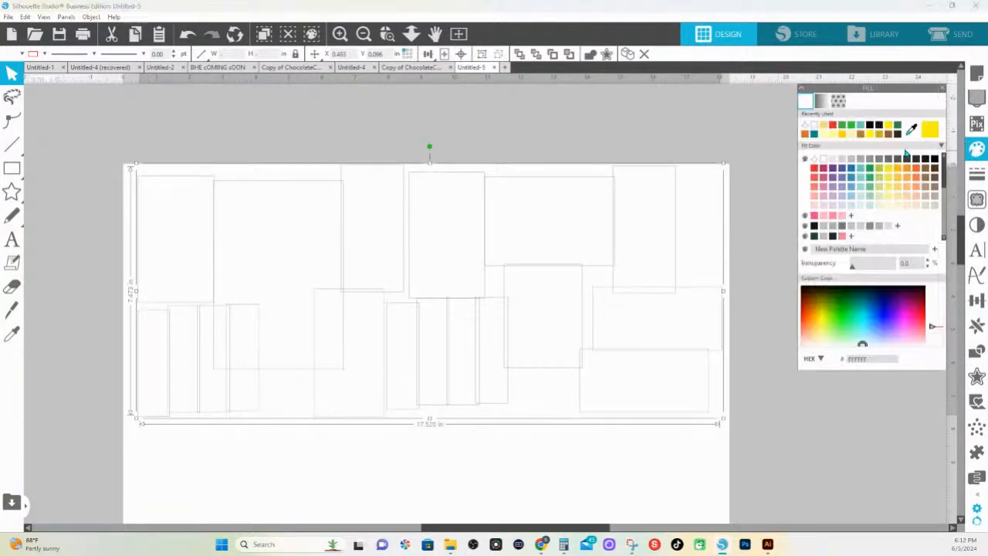
click(879, 169)
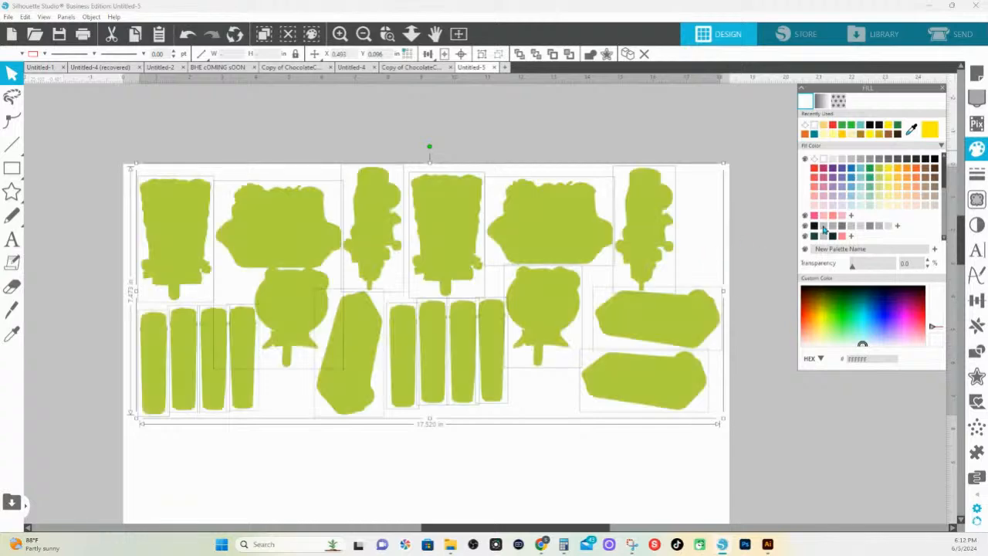
right_click(649, 241)
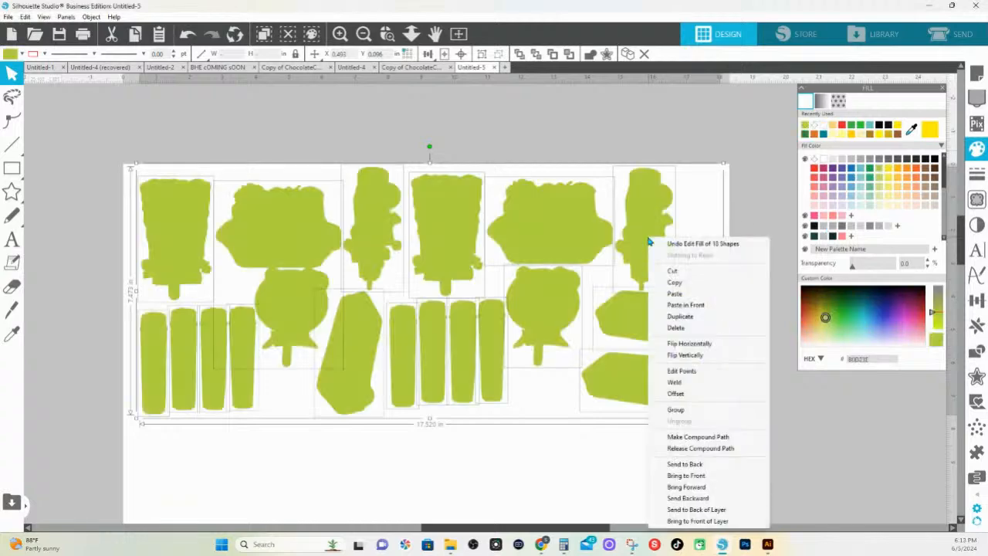
click(692, 438)
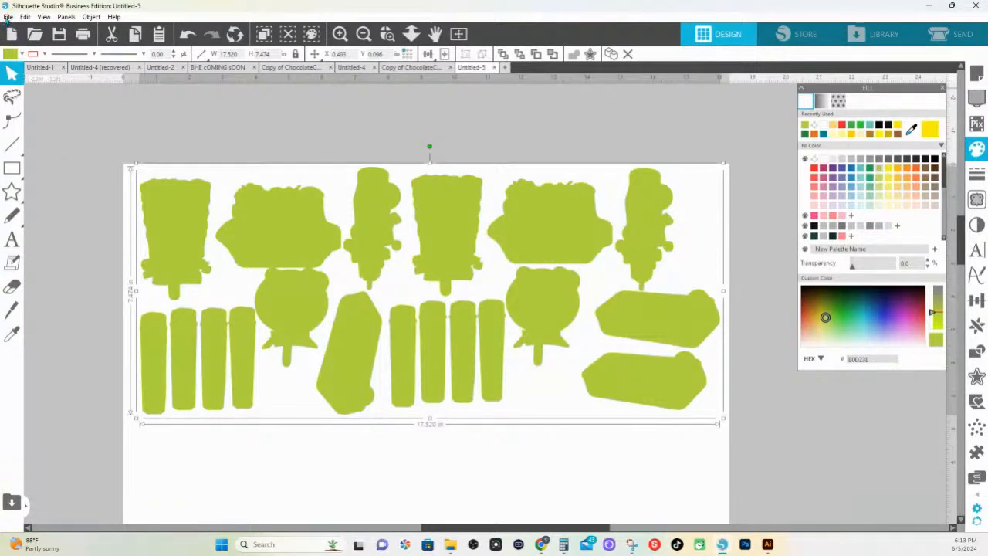
Check which file formats are available for saving the cut shapes to the hard drive, and leave without saving
click(8, 16)
mouse_move(23, 113)
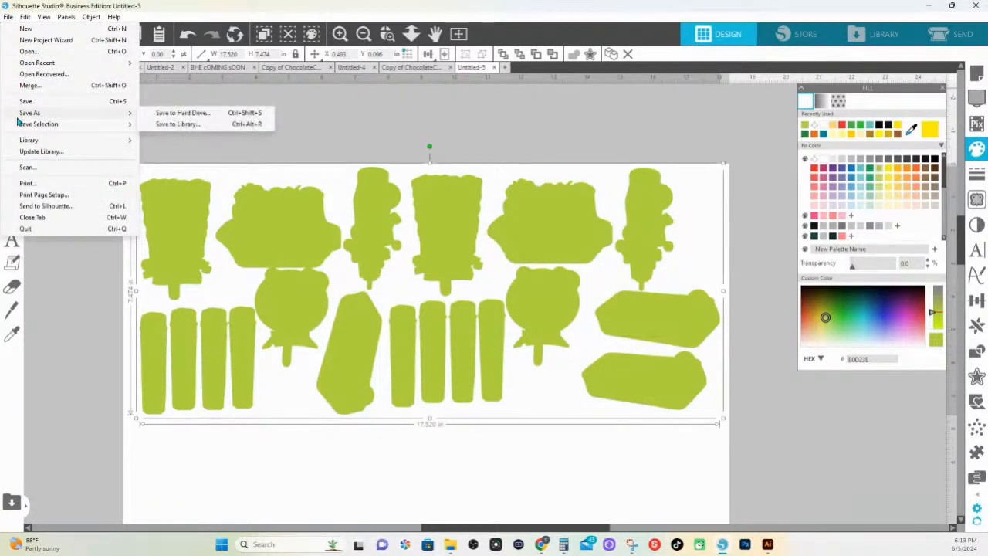
click(170, 114)
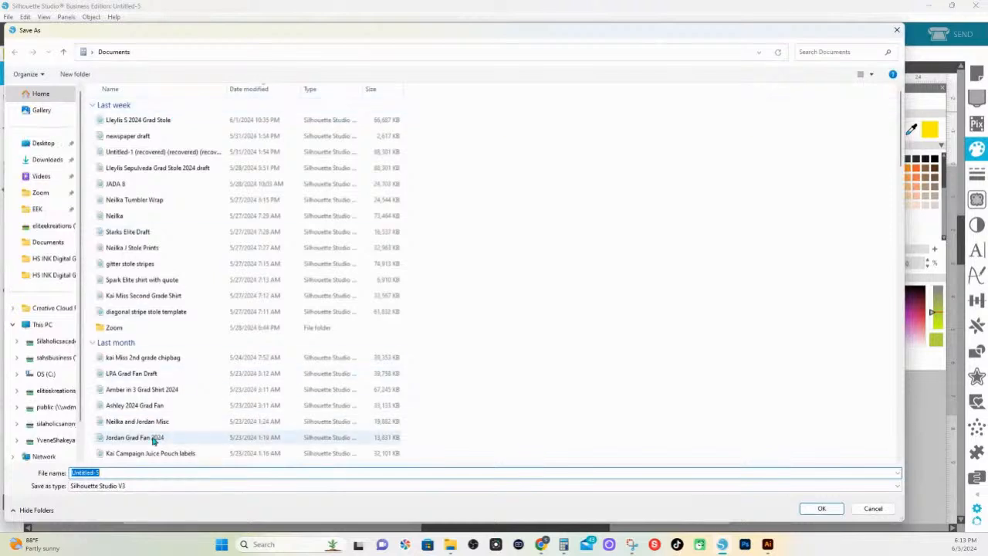
click(148, 486)
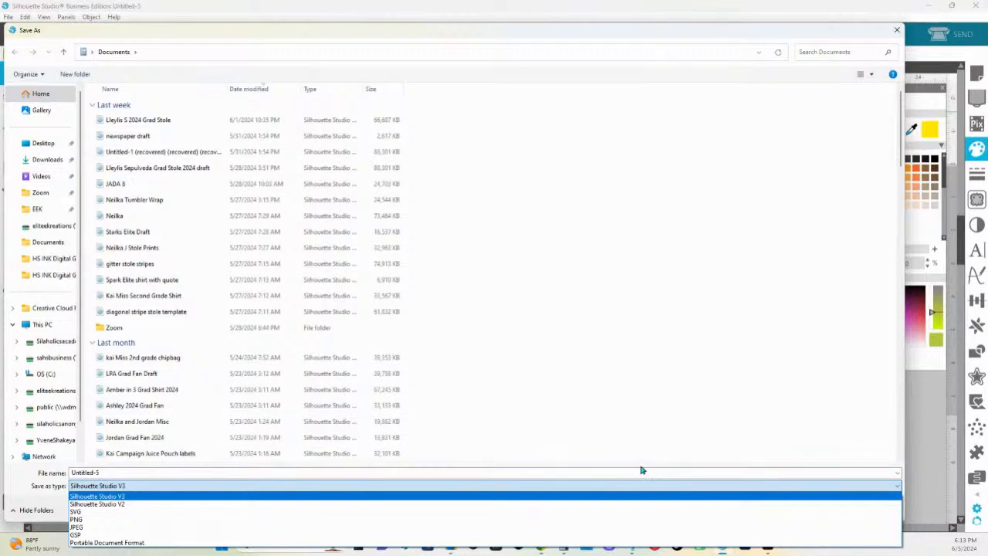
click(919, 429)
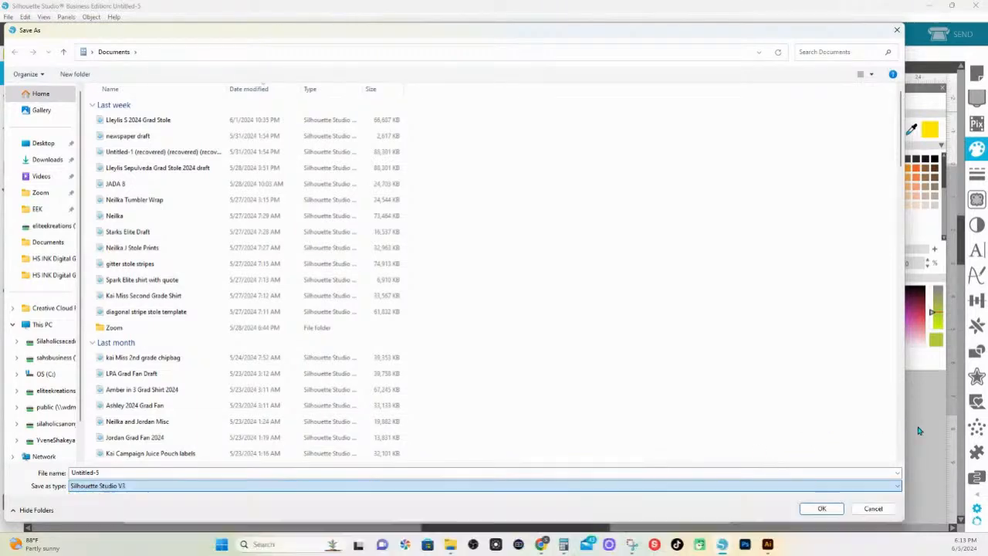
click(877, 509)
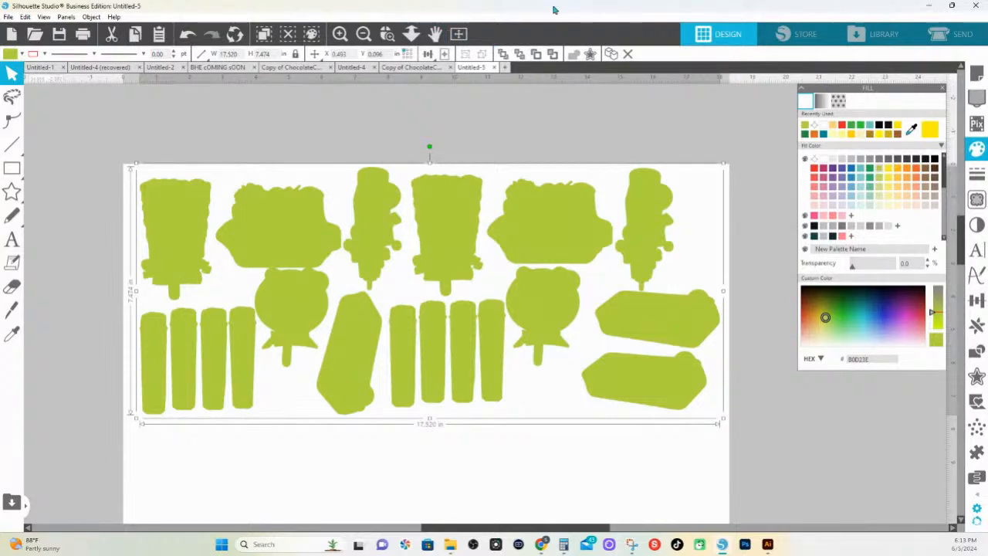
Look through the Klondike ice cream image results in the browser, and open the Klondike Original design in Silhouette Studio
mouse_move(427, 54)
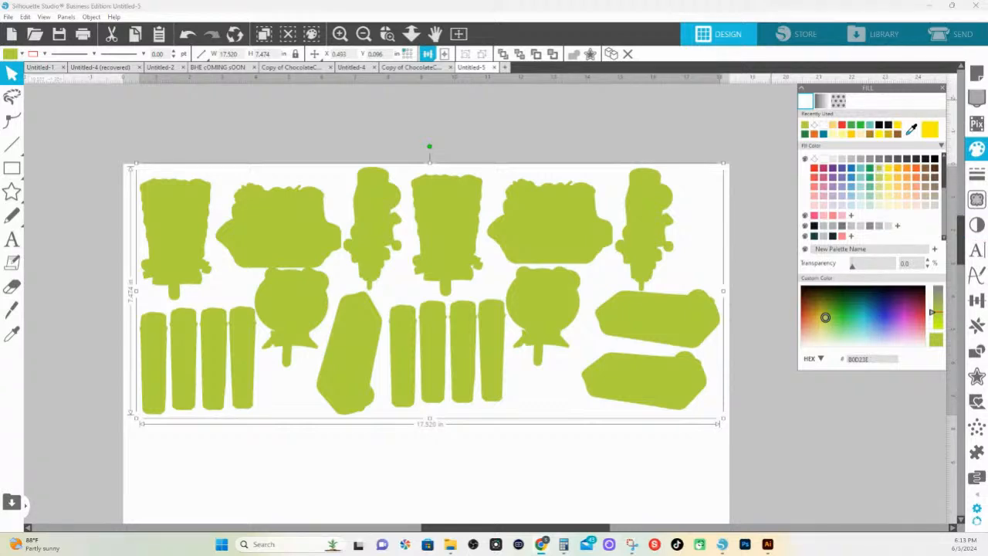
drag(987, 185, 472, 40)
scroll(629, 309, down, 3)
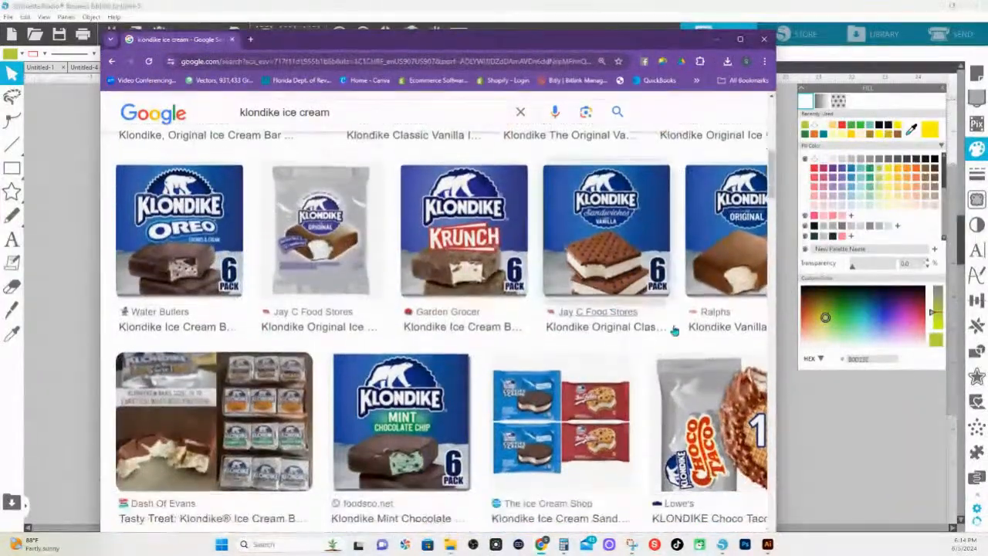
scroll(683, 353, up, 1)
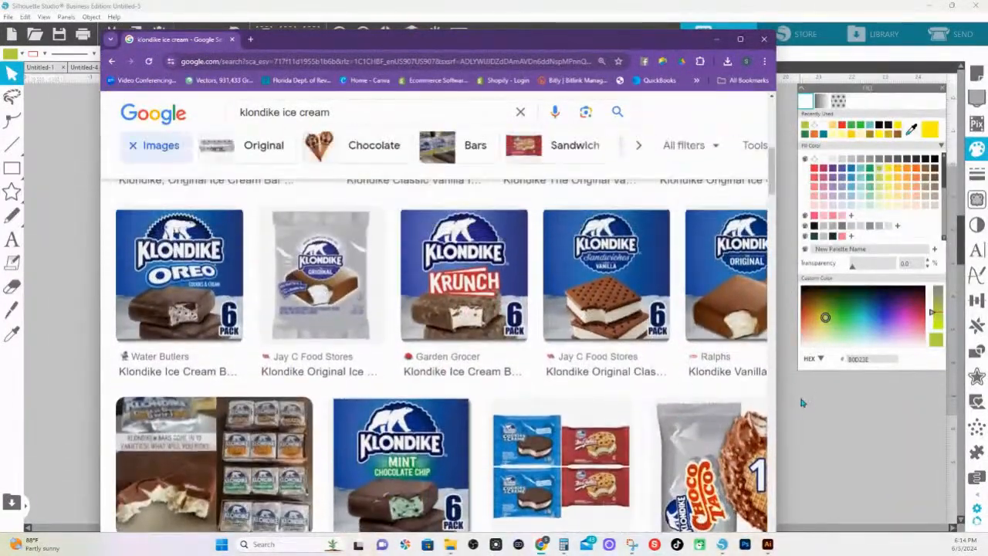
click(781, 399)
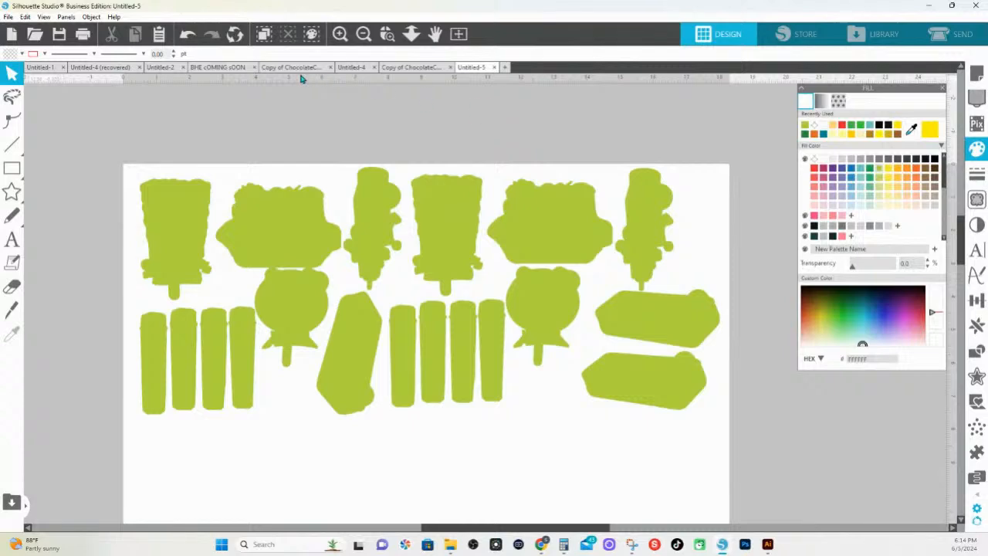
click(404, 68)
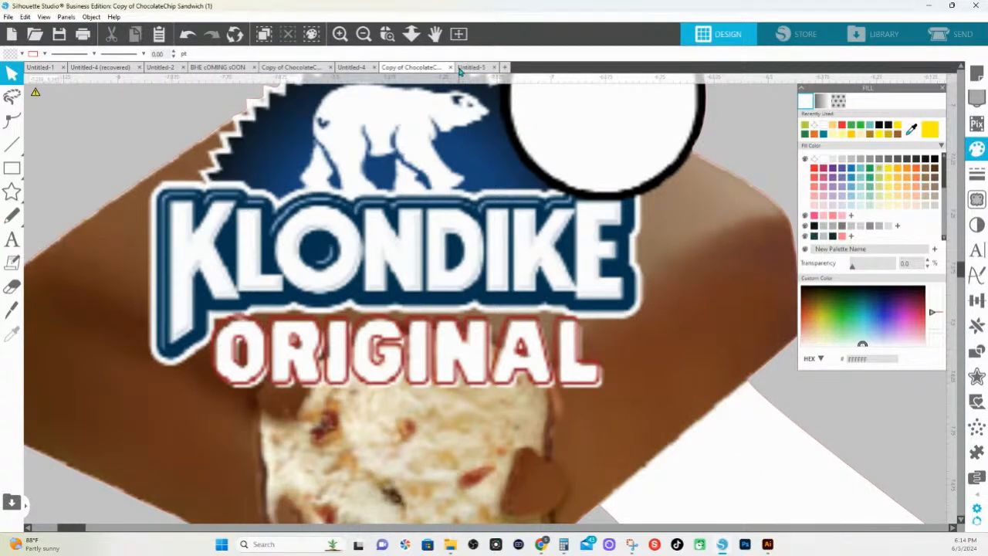
Switch to the Klondike ice cream image results in Chrome and copy the Klondike Original Bar 24ct picture from Detroit Metro Ice Cream
mouse_move(543, 546)
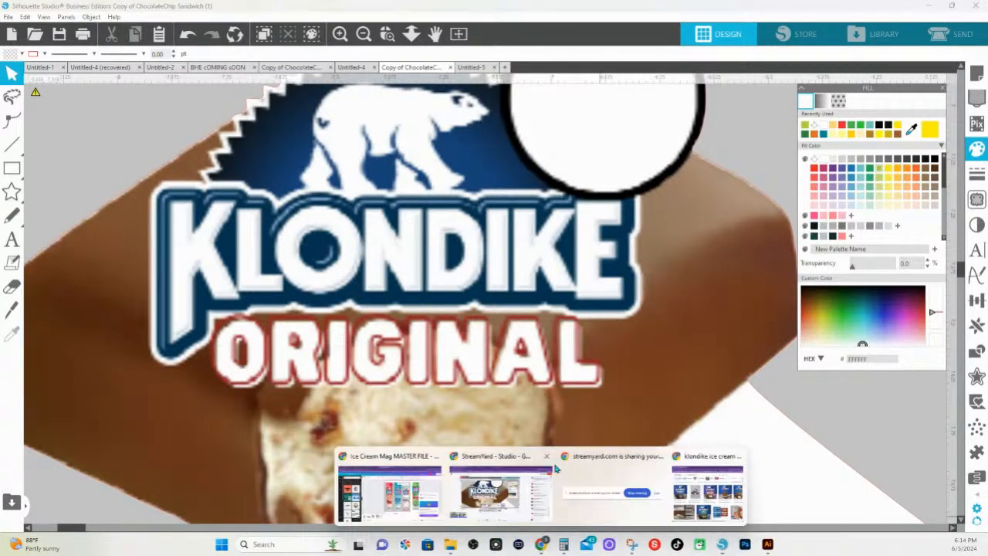
click(692, 464)
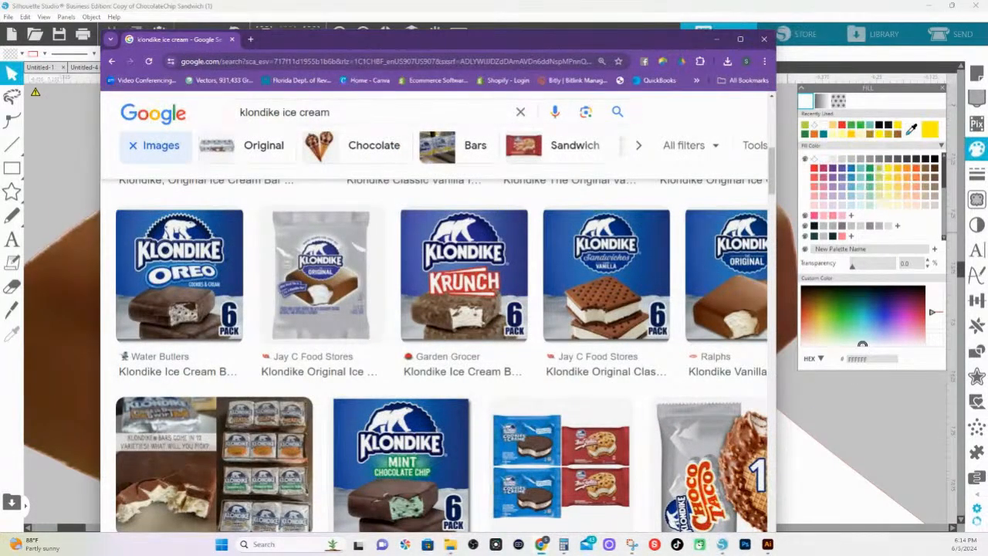
click(740, 39)
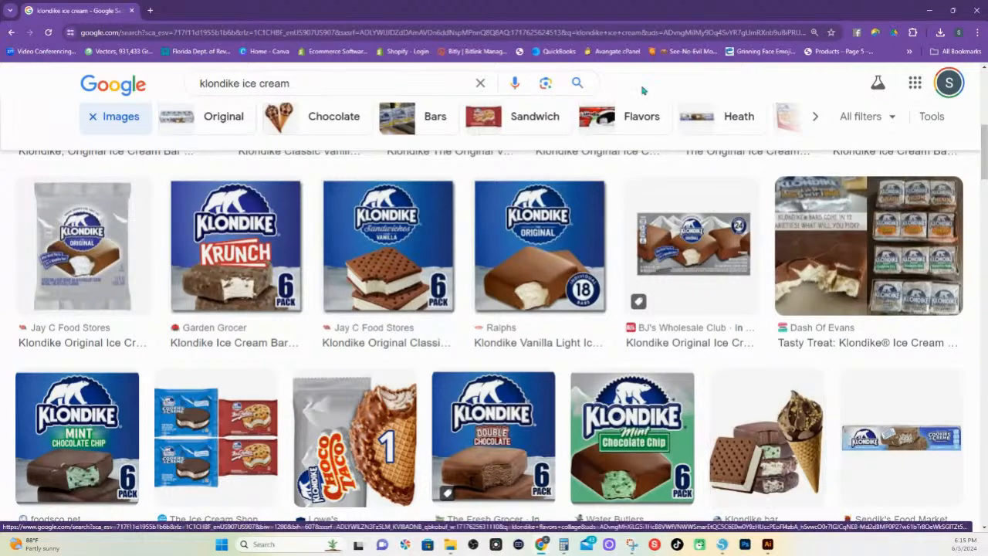
scroll(503, 354, down, 3)
scroll(502, 355, down, 3)
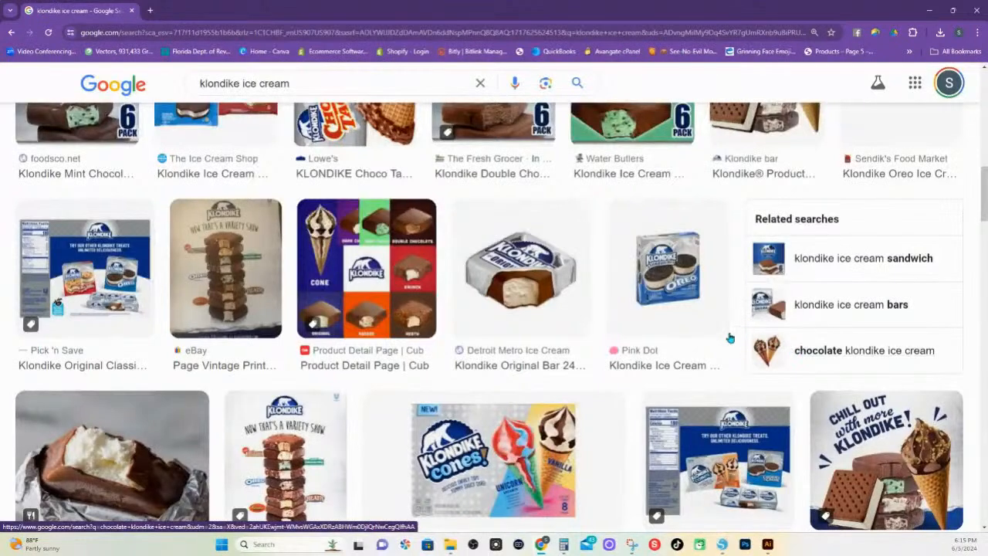
click(557, 283)
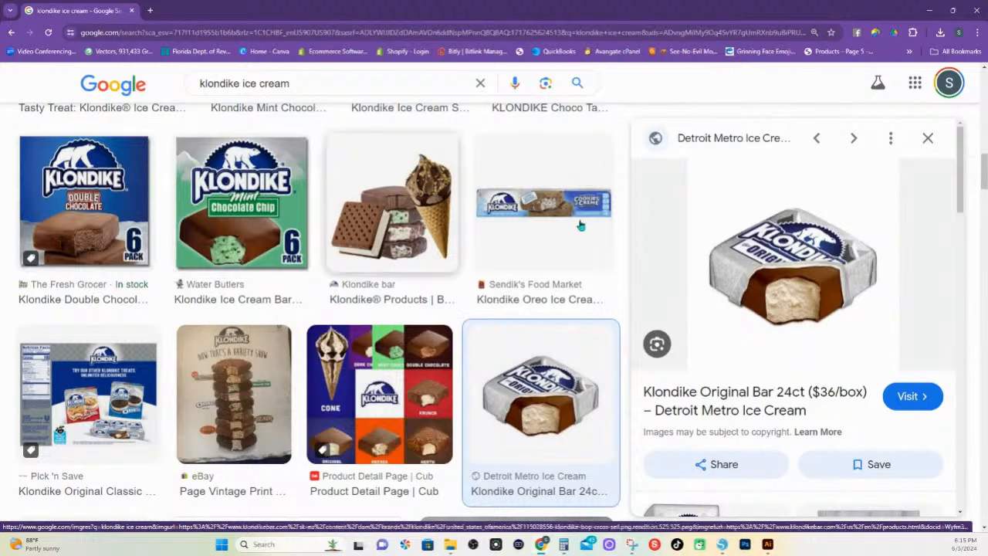
right_click(817, 255)
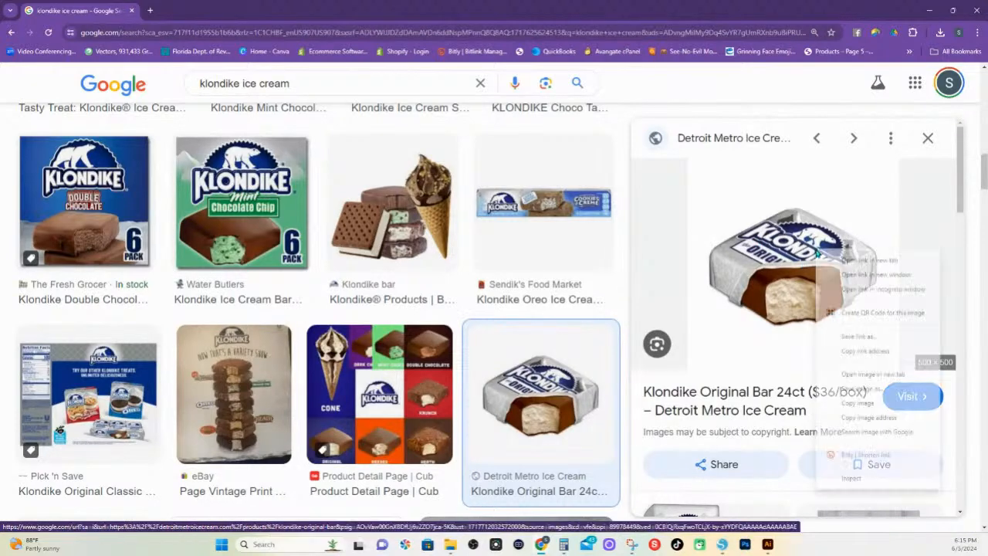
click(868, 409)
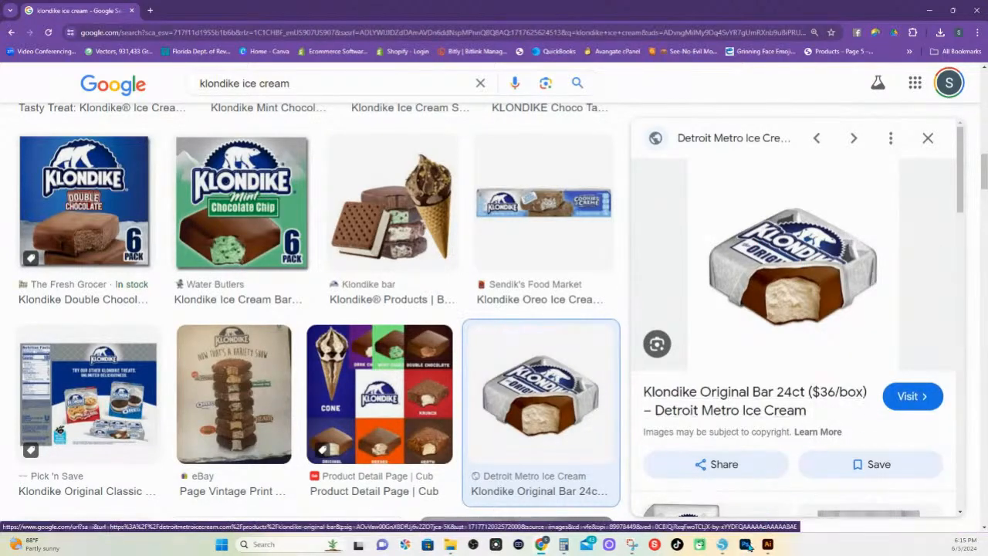
Switch to Silhouette Studio and paste the copied Klondike bar picture into a new document
click(723, 544)
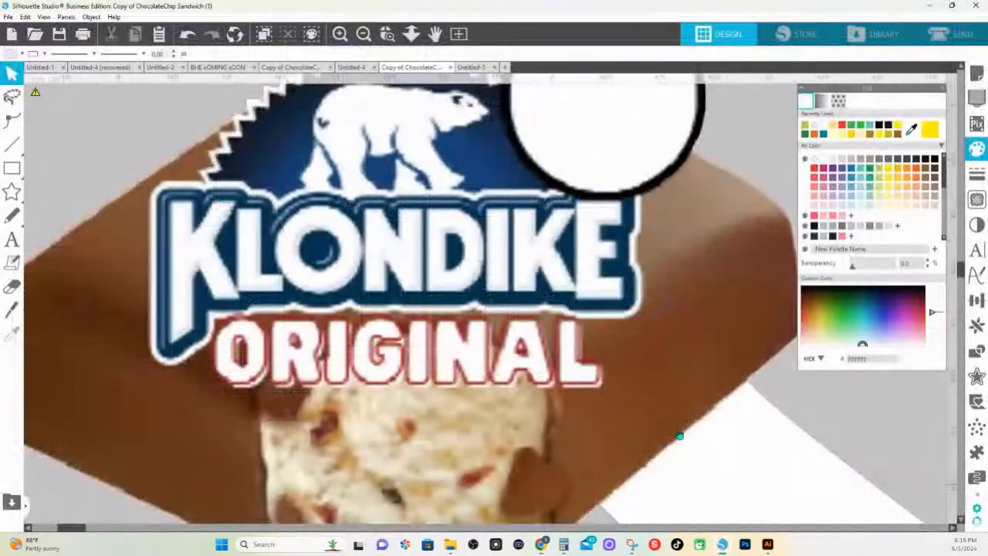
click(474, 69)
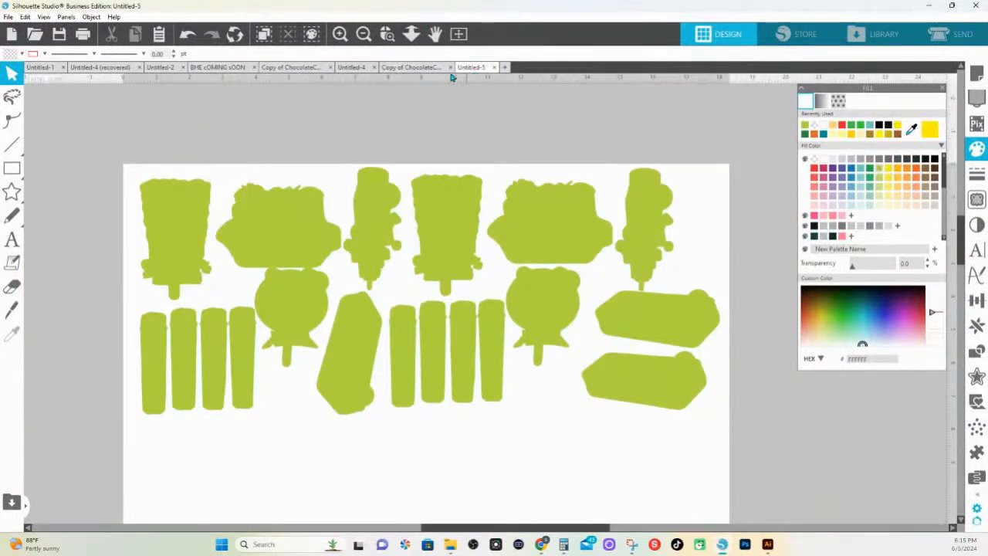
click(504, 67)
right_click(425, 183)
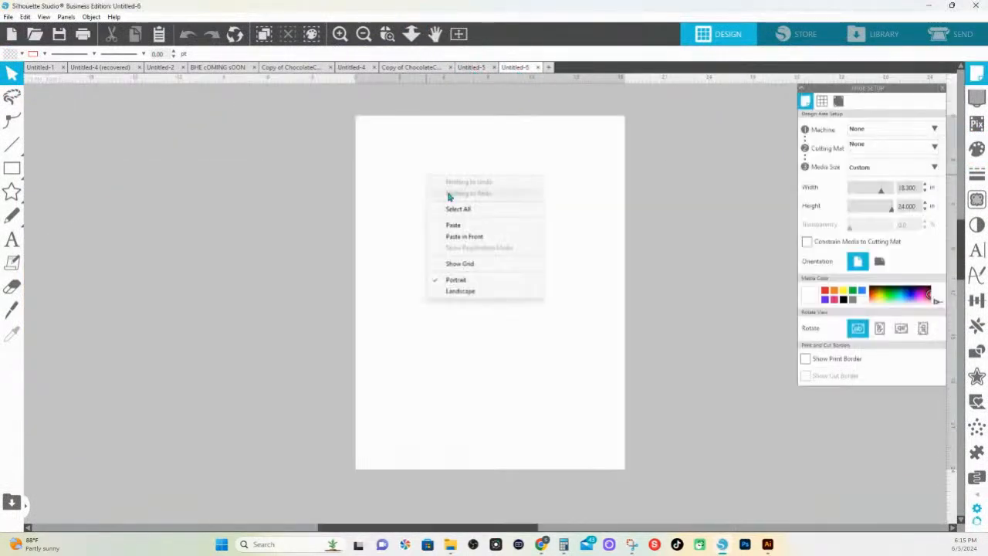
click(466, 230)
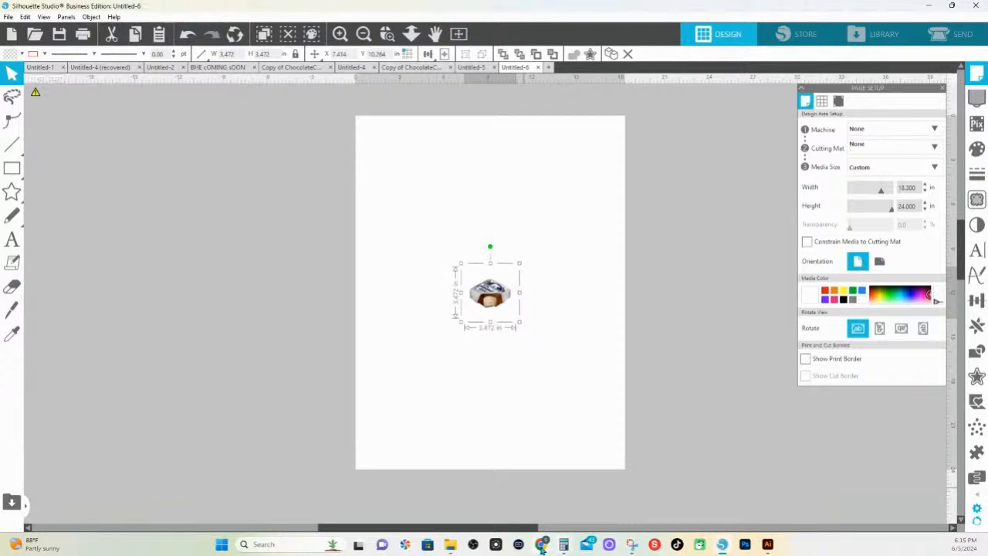
Switch to the Klondike ice cream image results in Chrome and copy the unwrapped Original Ice Cream Bar picture from Klondike bar
mouse_move(542, 546)
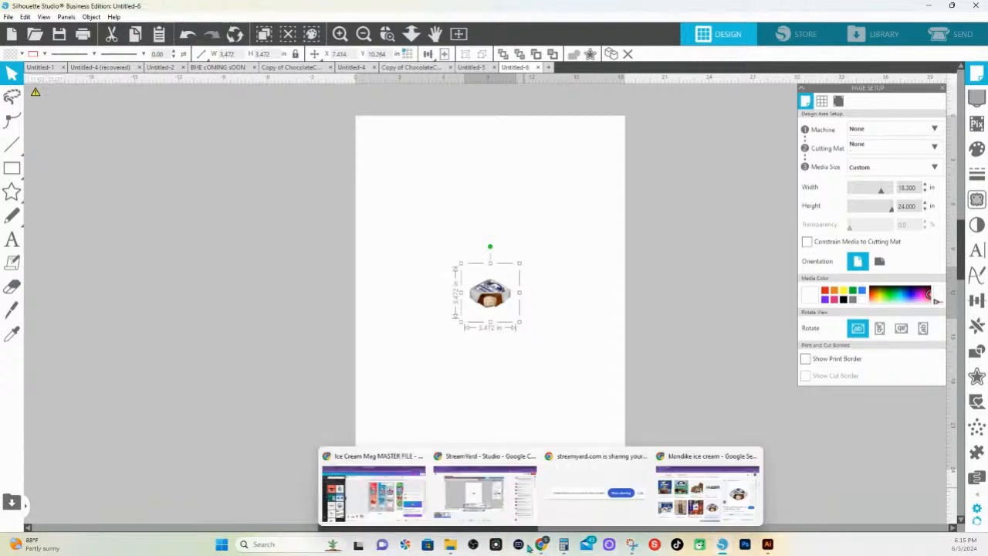
click(713, 467)
scroll(321, 287, down, 5)
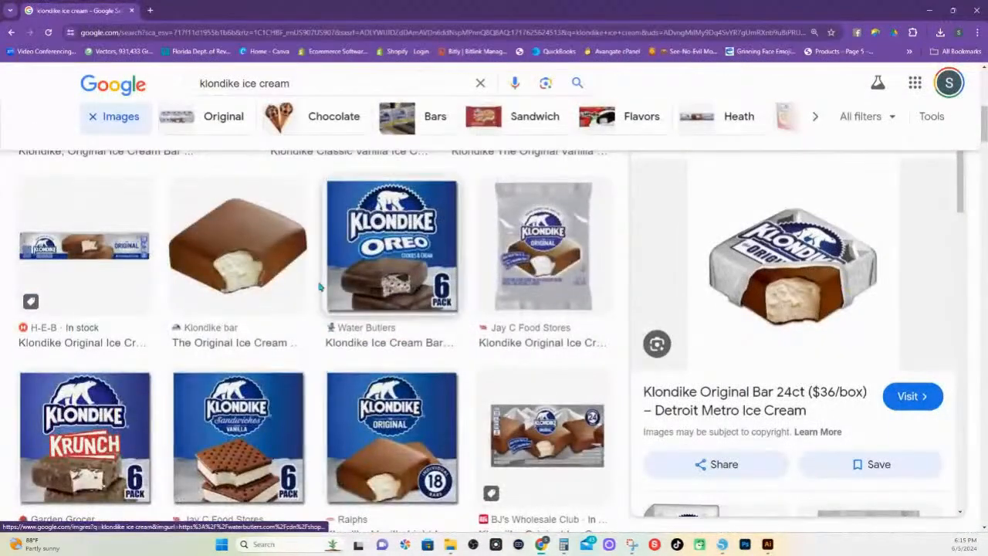
click(228, 213)
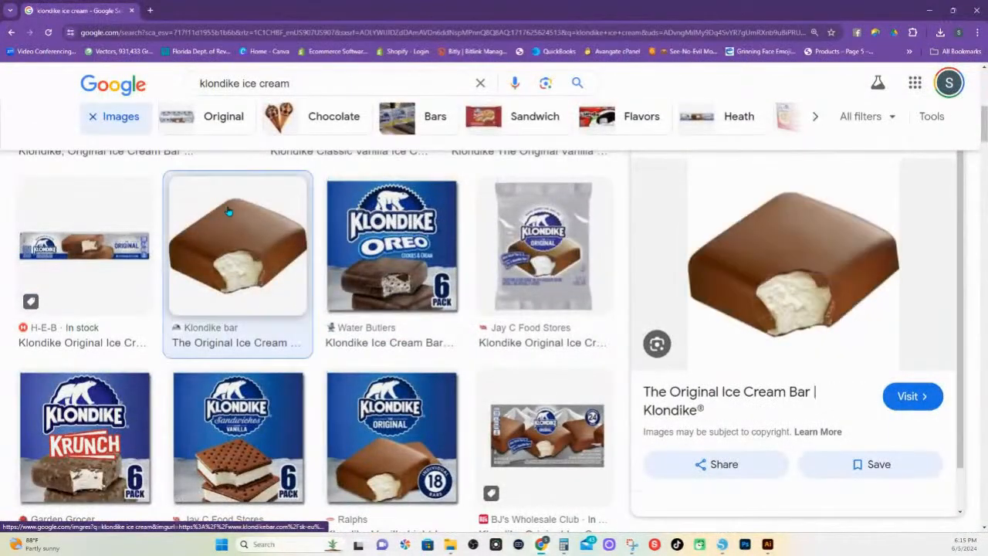
right_click(769, 248)
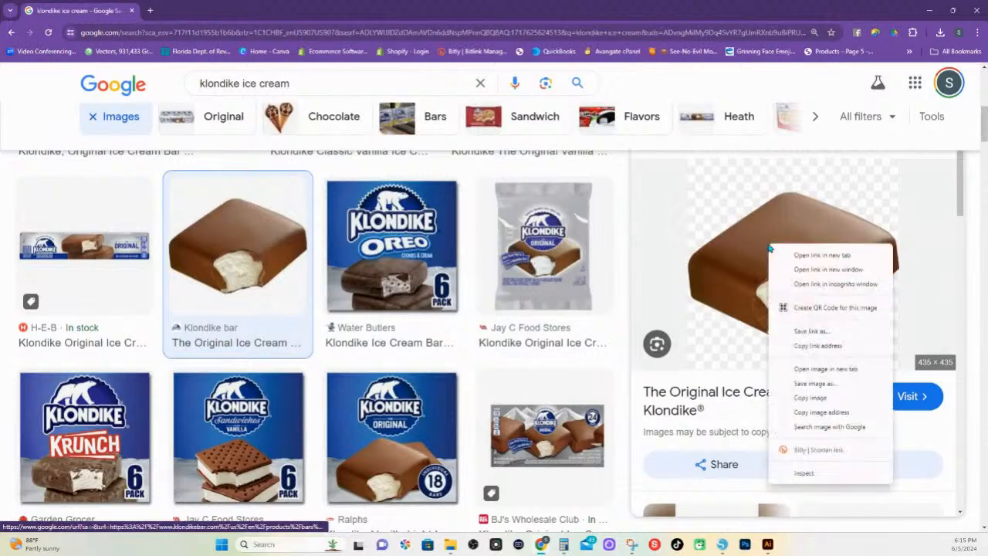
click(833, 400)
Switch to Silhouette Studio and paste the copied unwrapped bar picture into the Untitled-6 document
click(725, 498)
right_click(691, 313)
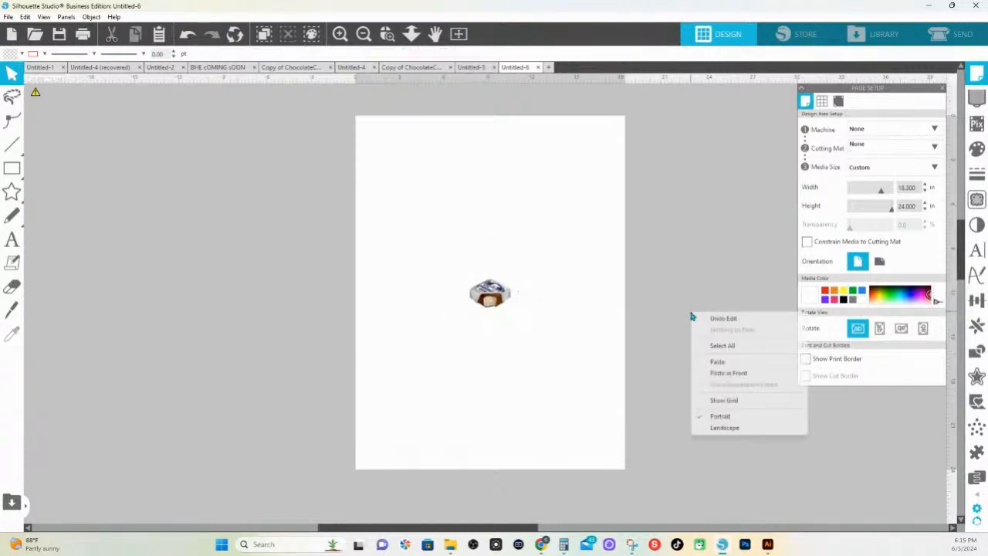
click(720, 362)
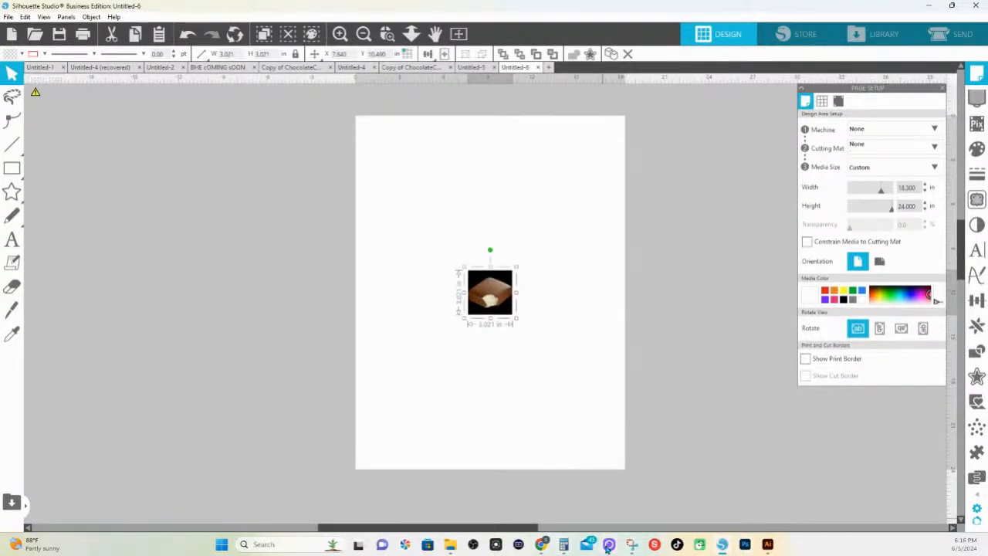
Switch back to Chrome and save the Original Ice Cream Bar picture to Downloads as an AVIF file under its suggested name
mouse_move(540, 545)
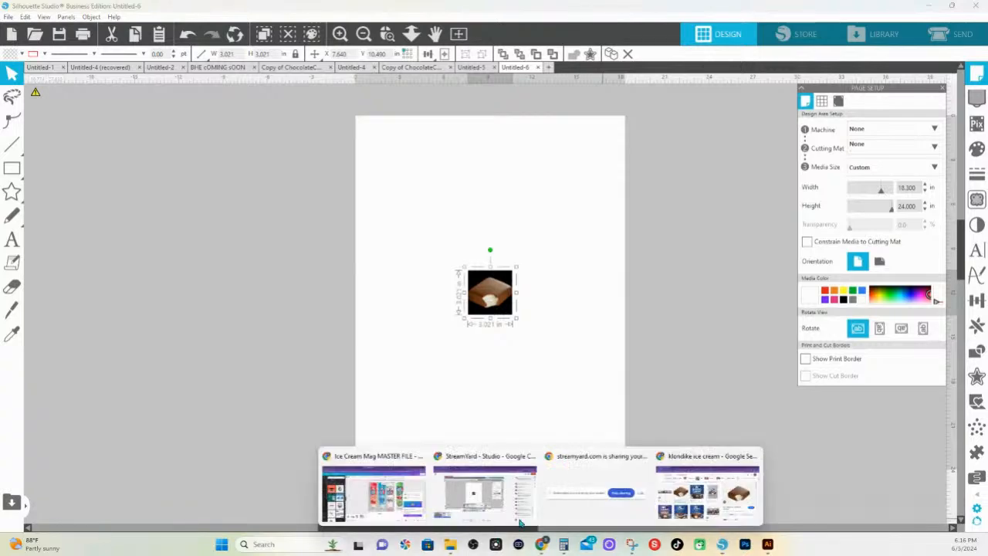
click(719, 467)
right_click(795, 298)
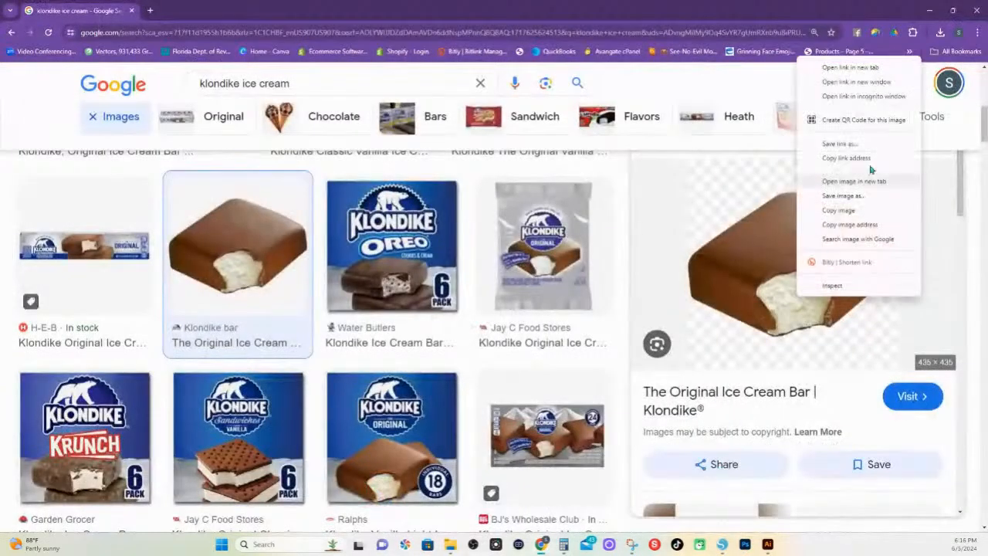
click(843, 198)
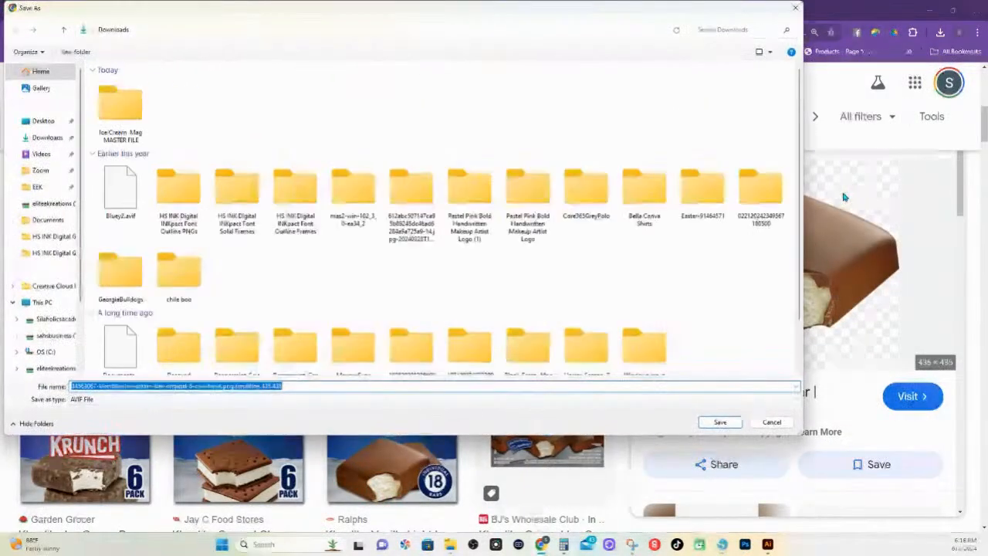
click(720, 422)
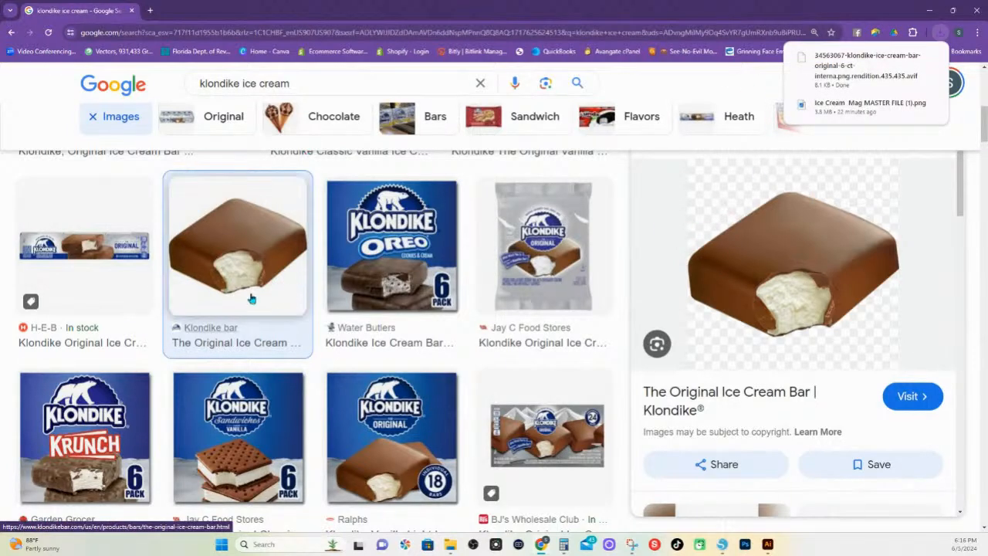
Replace the image search with "klondikelogo" and run it
scroll(255, 300, up, 4)
drag(294, 85, 239, 80)
text(logo)
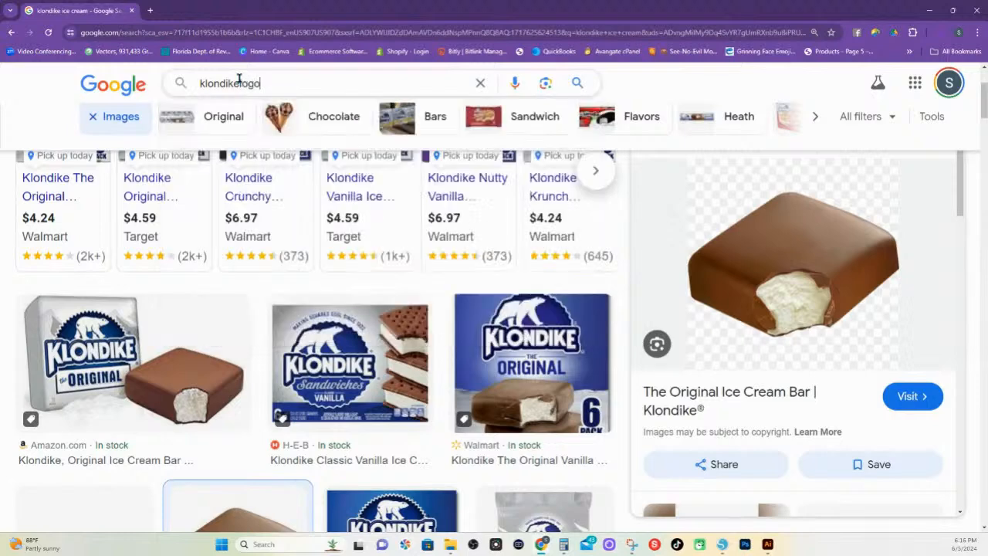
key(Return)
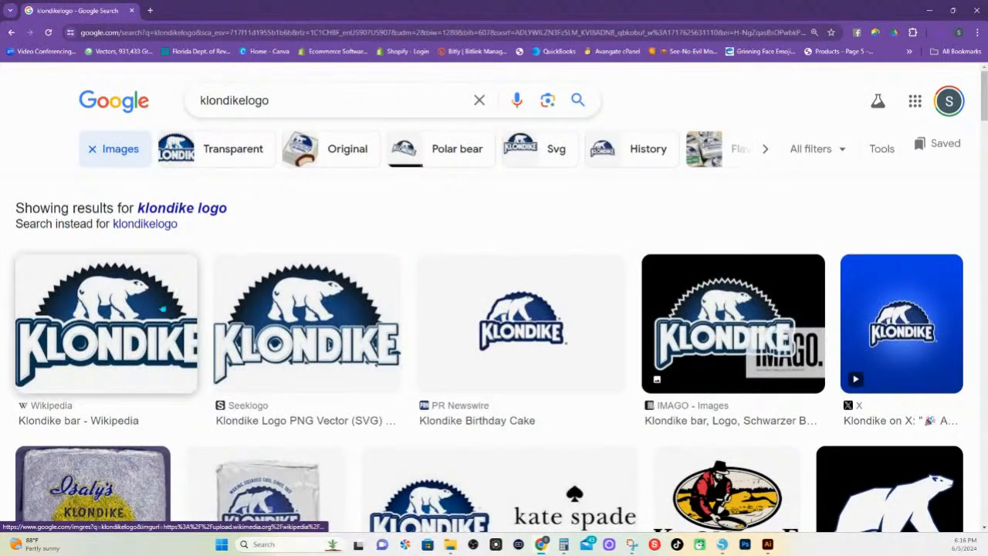
Preview the Wikipedia result for the Klondike logo, and open its Klondike bar article
click(163, 308)
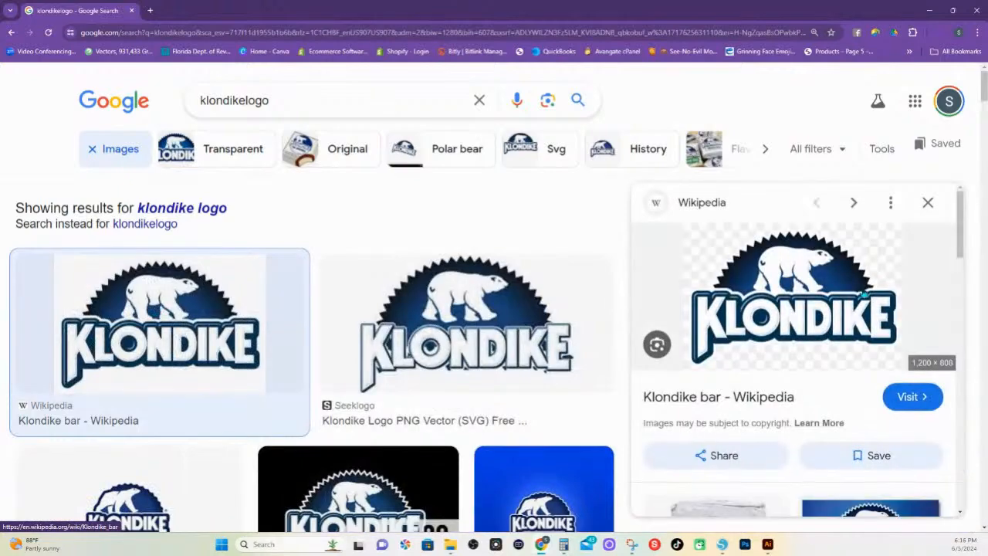
click(783, 311)
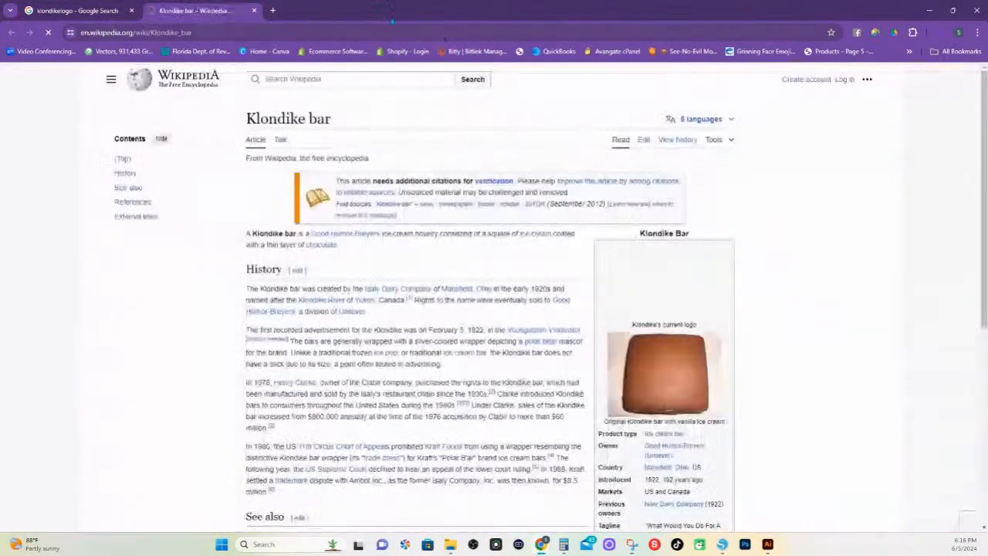
scroll(683, 370, down, 3)
scroll(682, 294, up, 15)
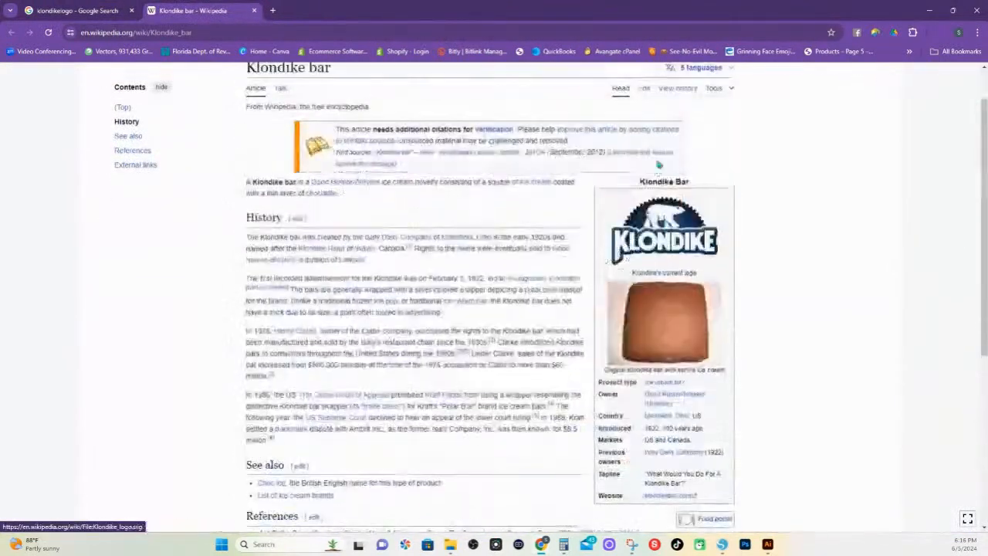
Enlarge the Klondike logo from the article's infobox and download its original 236×159 px file
click(674, 233)
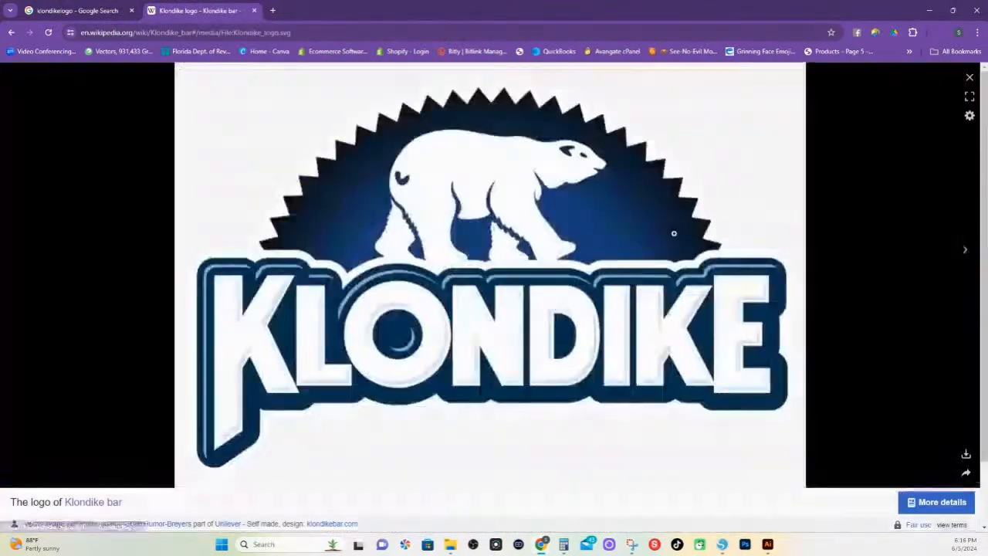
click(965, 454)
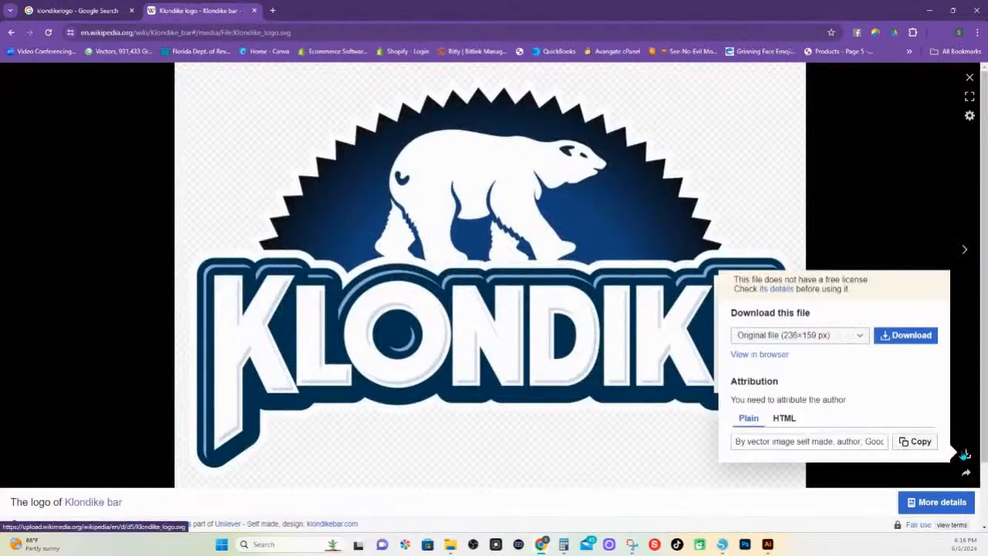
click(922, 342)
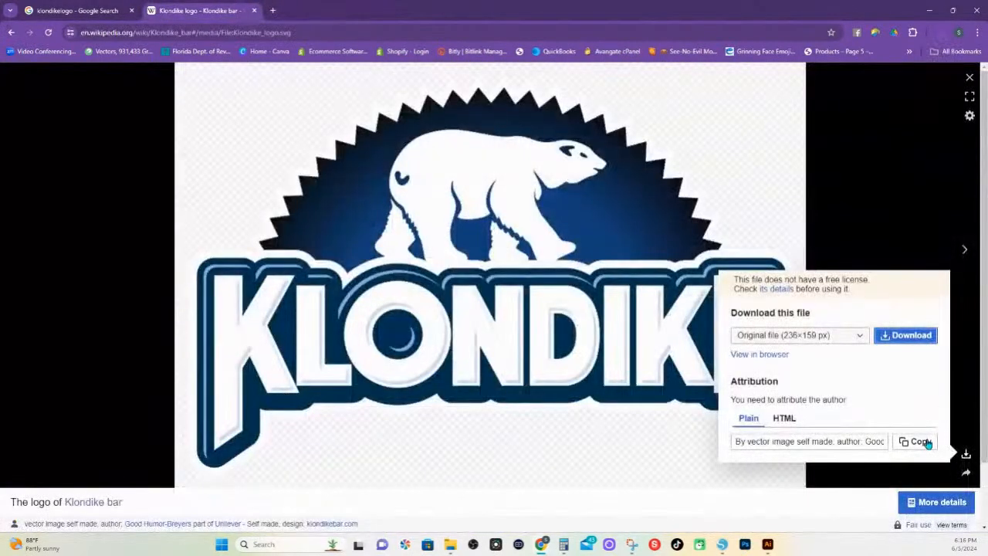
click(781, 353)
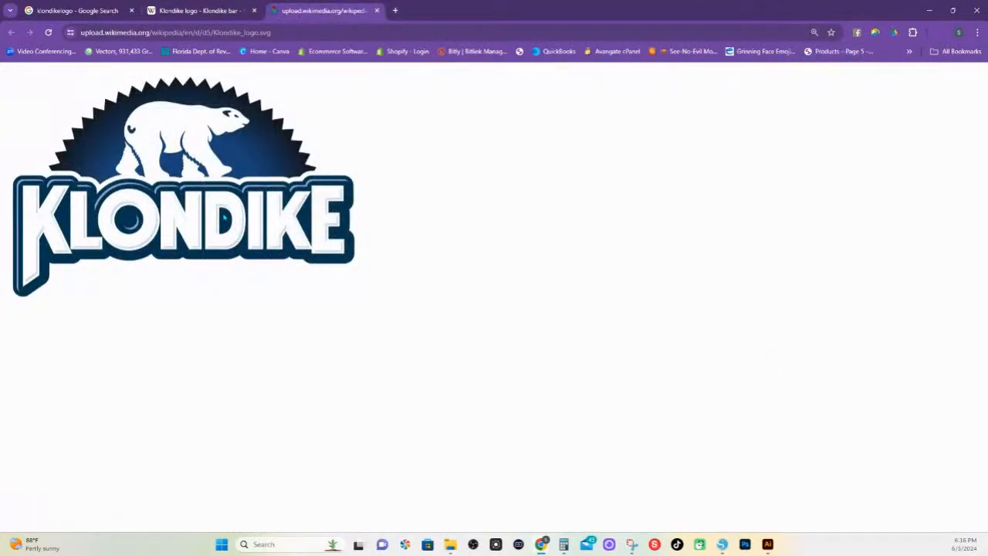
right_click(224, 218)
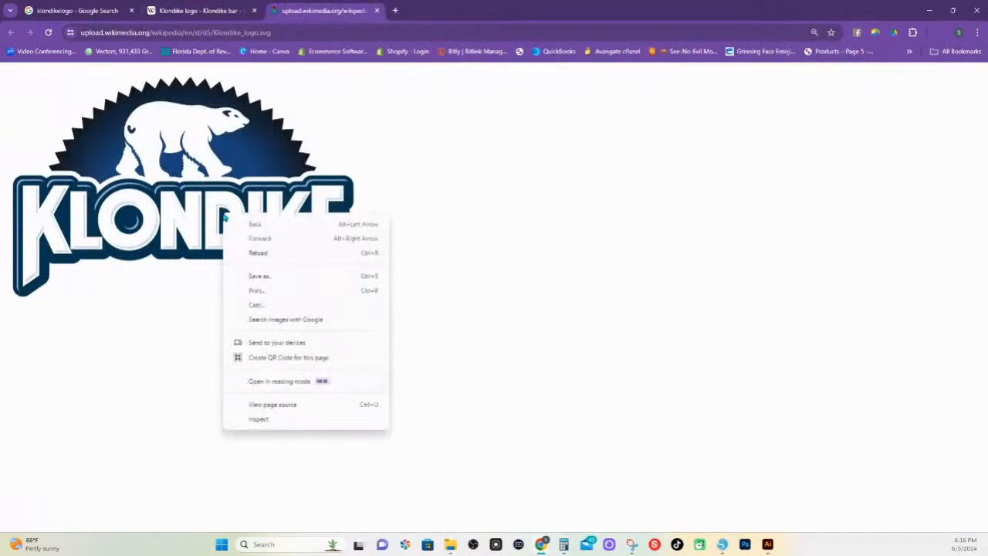
click(270, 282)
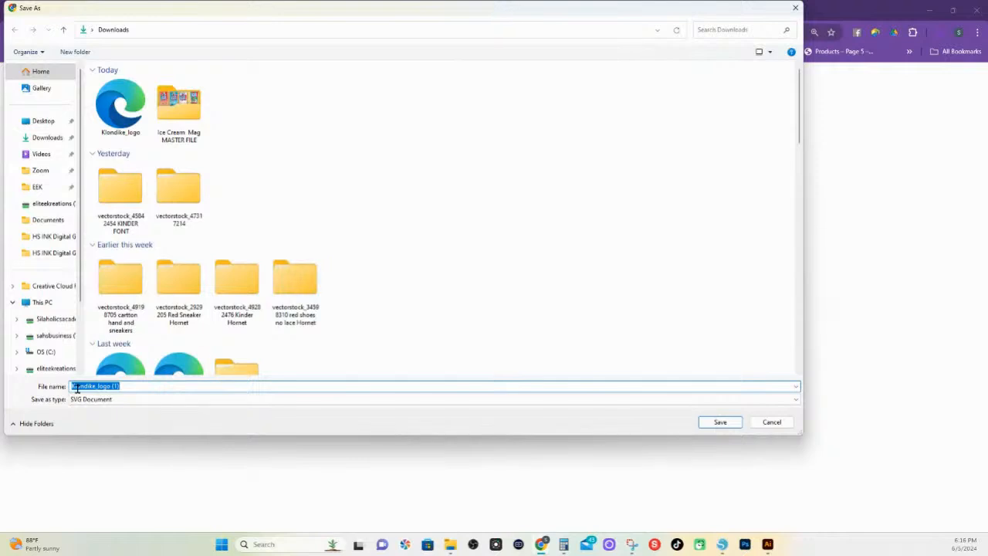
click(756, 424)
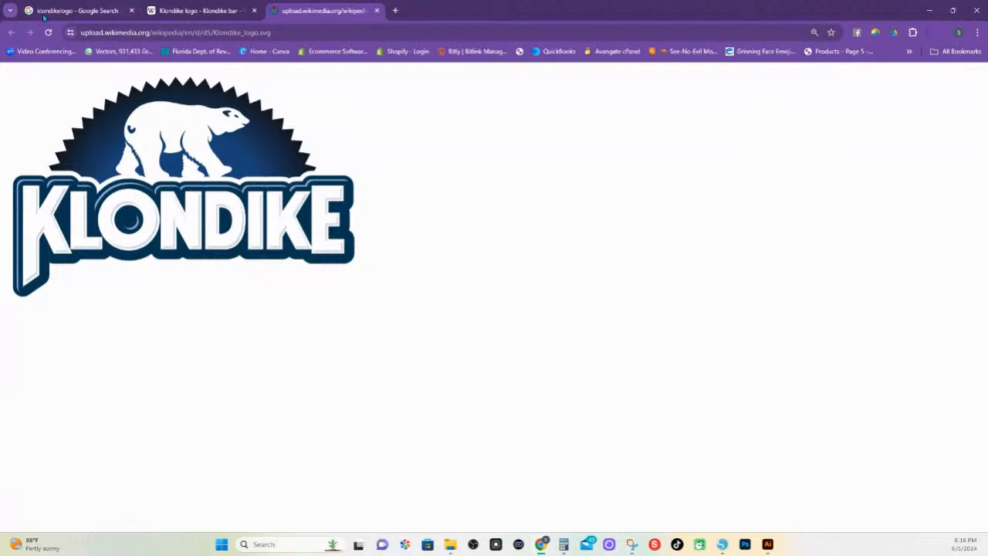
Return to the Wikipedia logo view, open the file's details page, and display the logo's 1,024 × 690 pixel PNG version
click(196, 12)
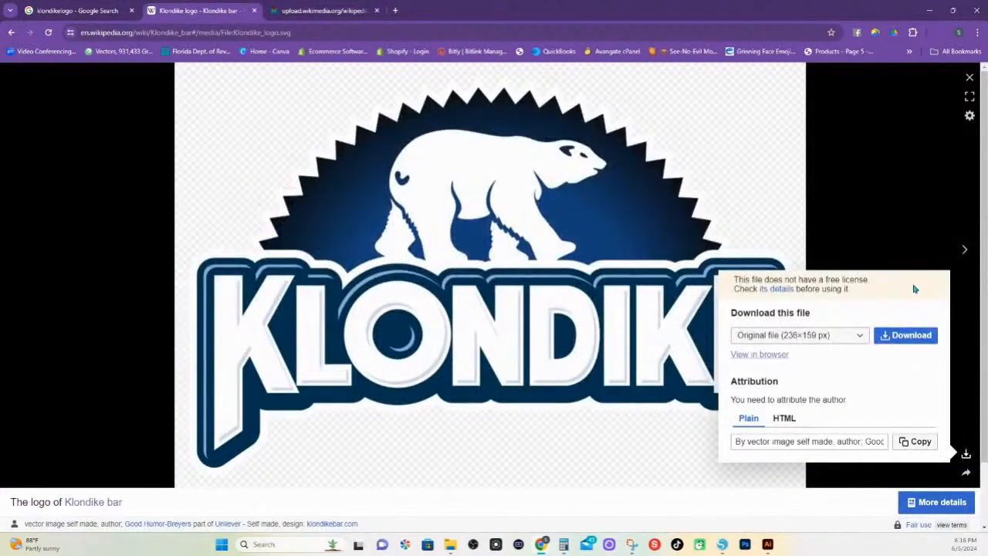
click(945, 502)
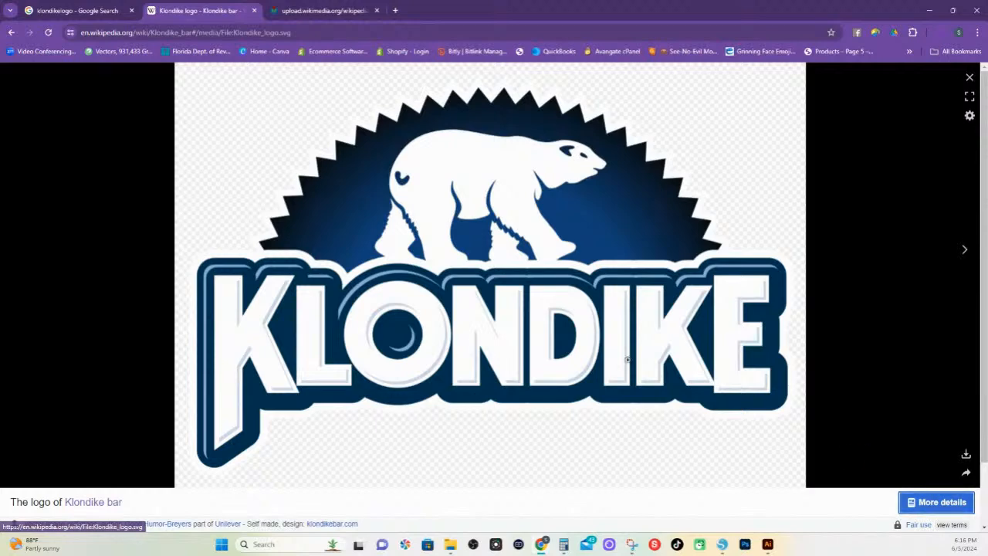
click(937, 504)
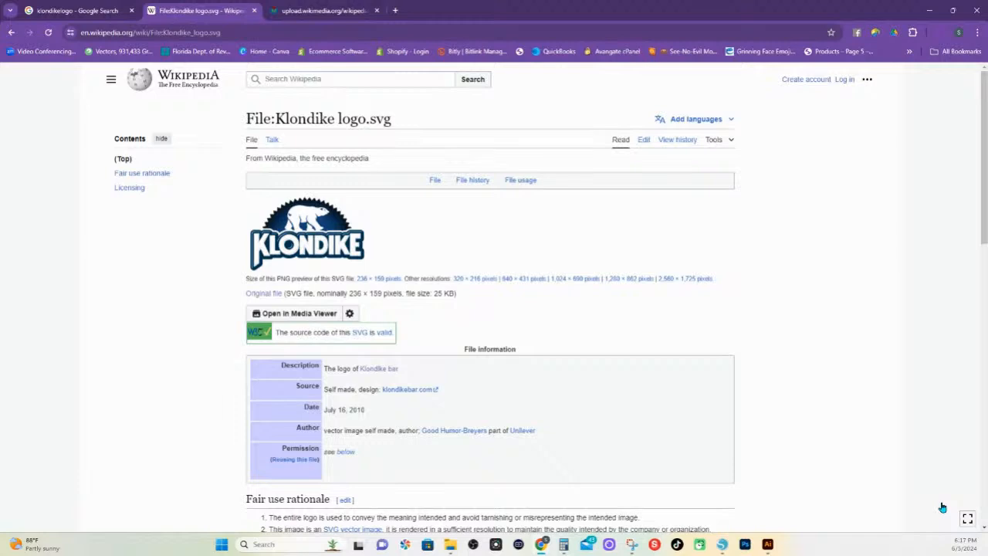
click(582, 277)
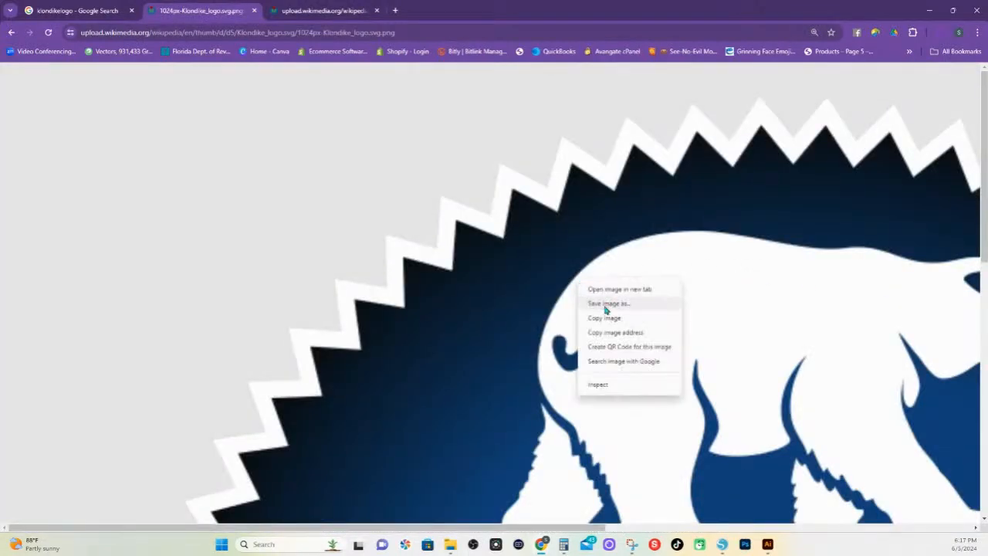
Leave the save dialog for the large Klondike logo without saving, and copy the image instead
click(607, 305)
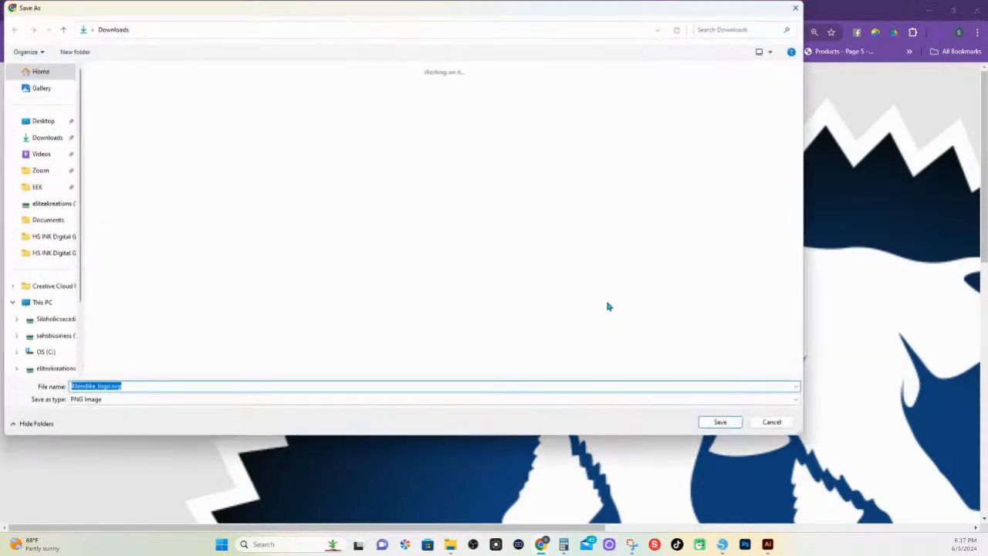
click(771, 422)
right_click(670, 281)
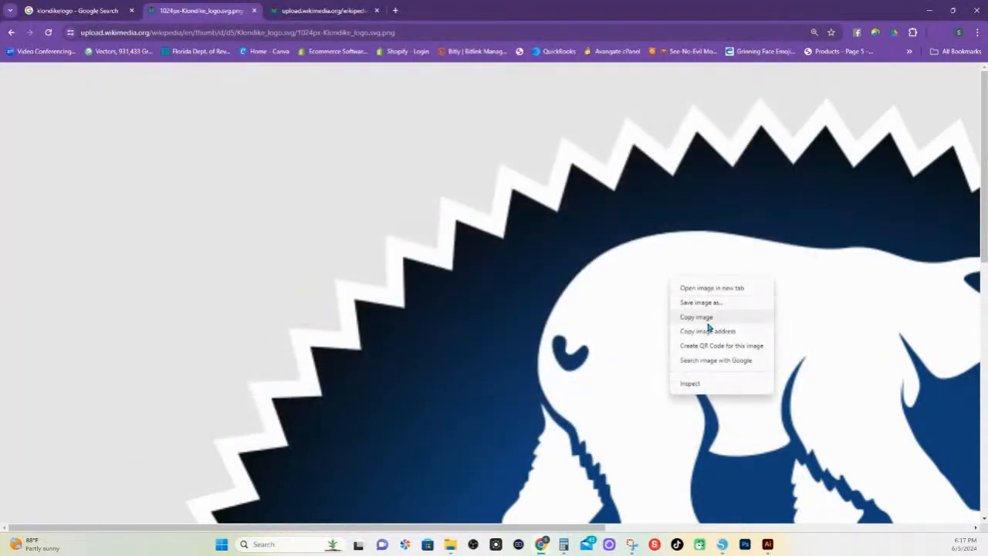
click(707, 316)
Switch to Silhouette Studio and paste the copied Klondike logo into the Untitled-6 document
click(722, 545)
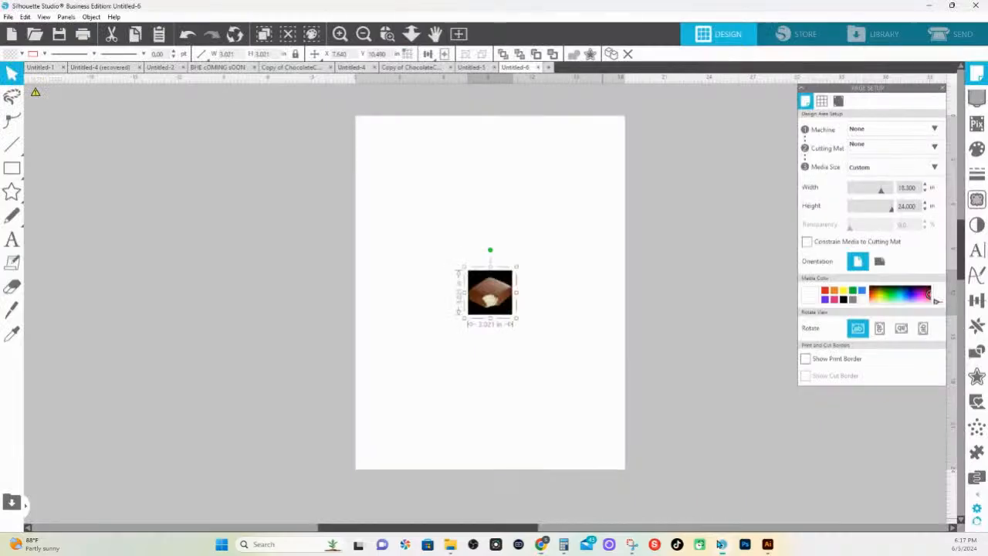
right_click(642, 287)
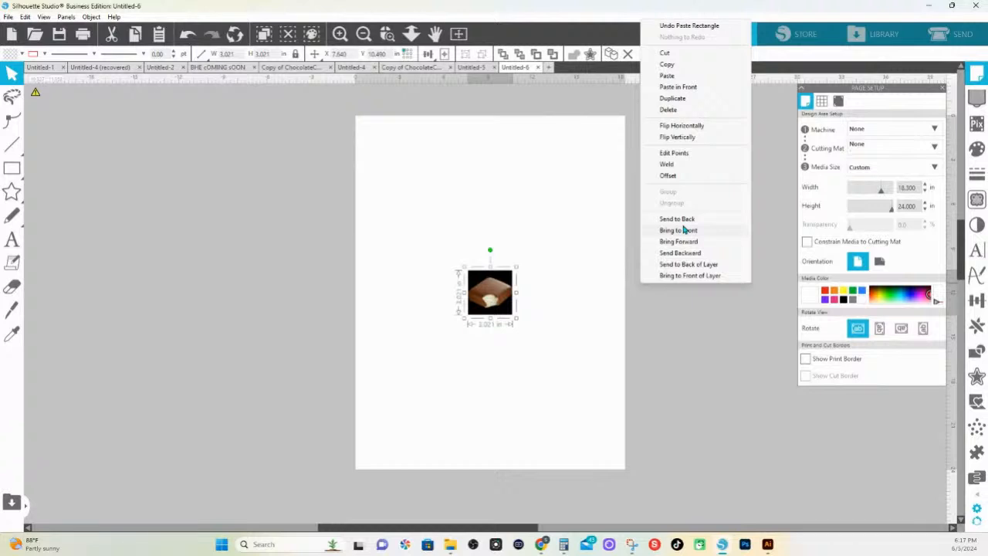
click(669, 75)
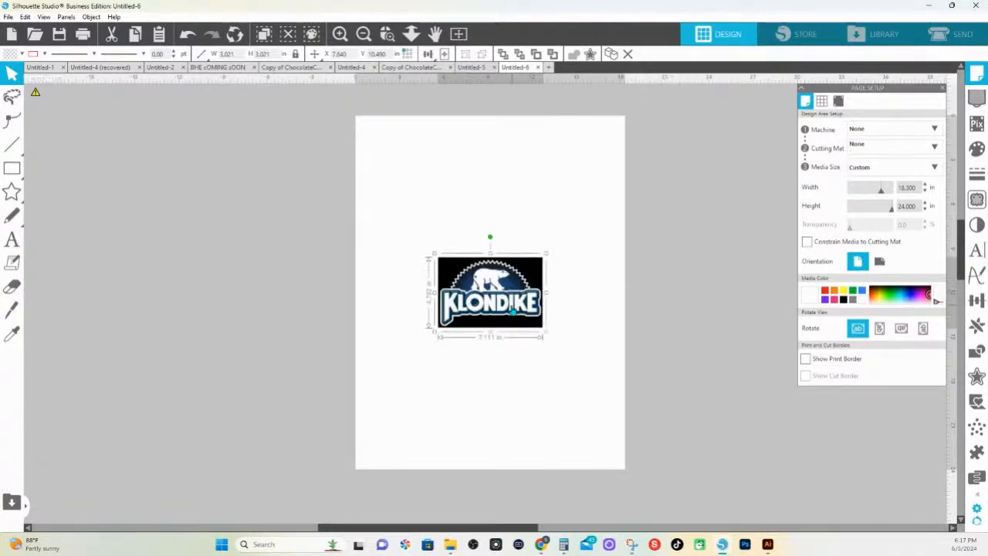
Delete the pasted Klondike logo and the unwrapped bar picture, keeping only the wrapped bar on the page
drag(500, 320, 690, 285)
key(Delete)
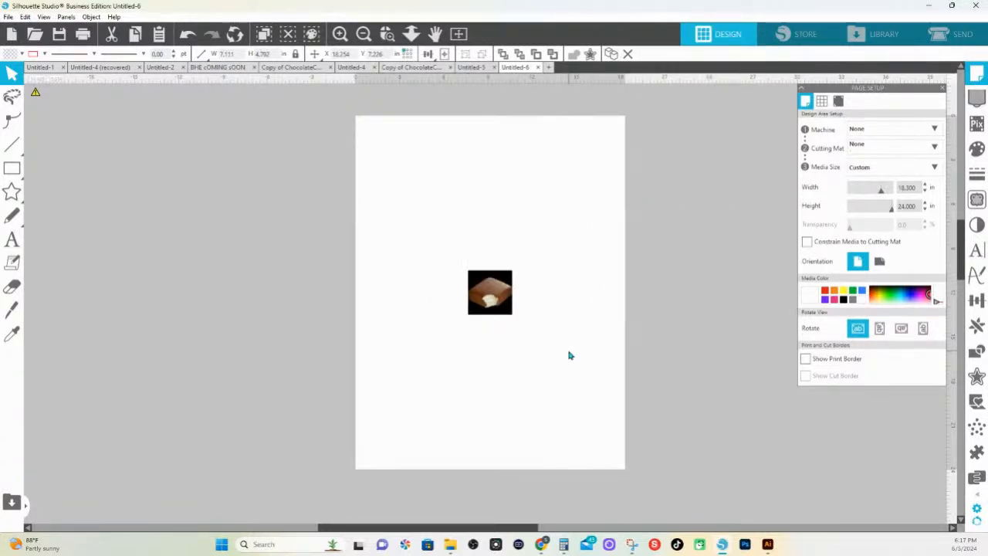
click(507, 312)
key(Delete)
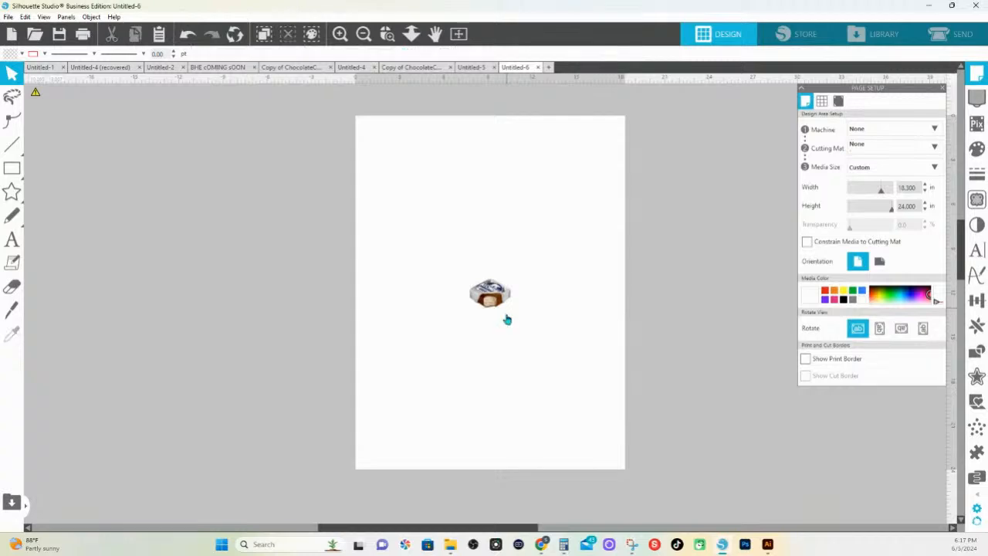
Switch to the browser and save the large Klondike logo as a PNG image in Downloads, removing svg from the name Klondike_logo
mouse_move(541, 544)
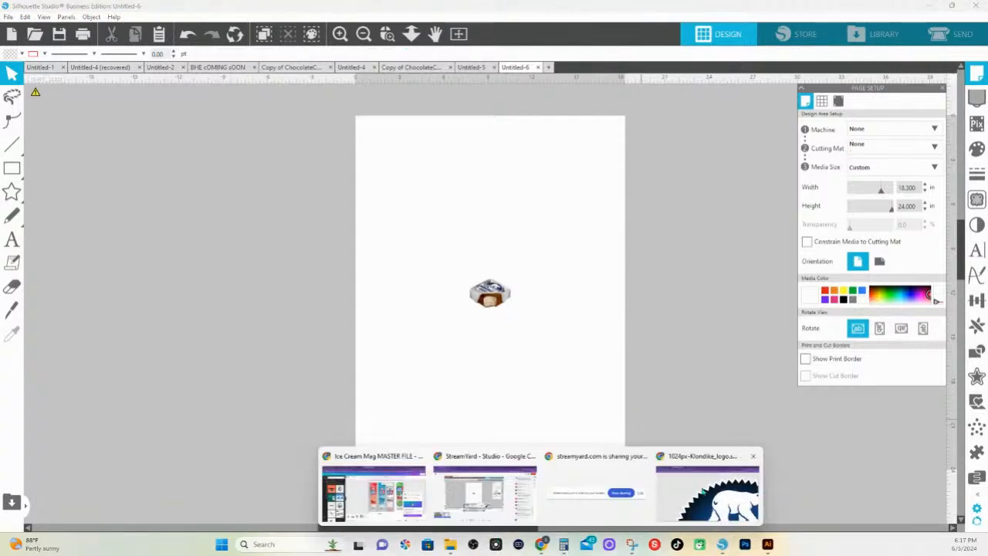
click(703, 482)
right_click(551, 300)
click(580, 322)
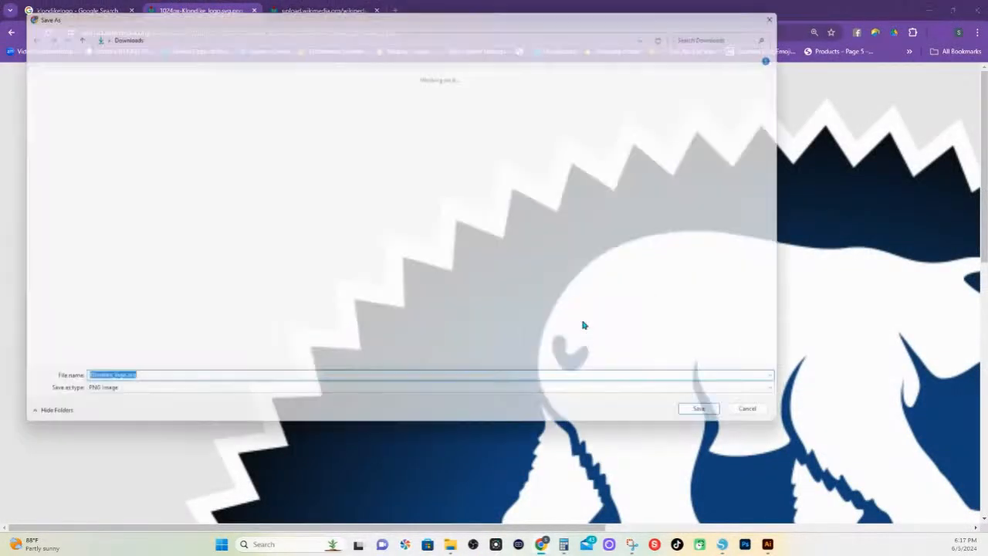
click(129, 386)
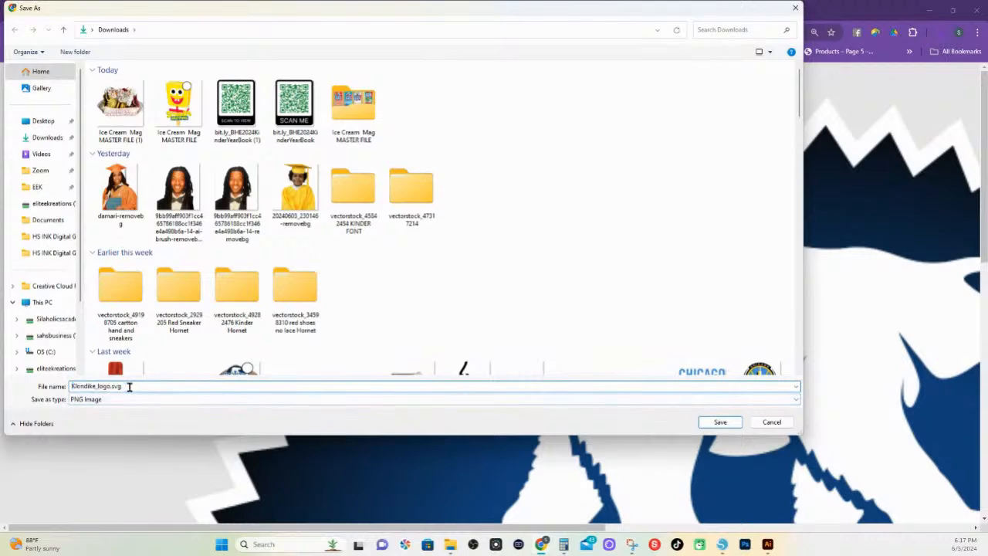
key(BackSpace)
key(BackSpace)
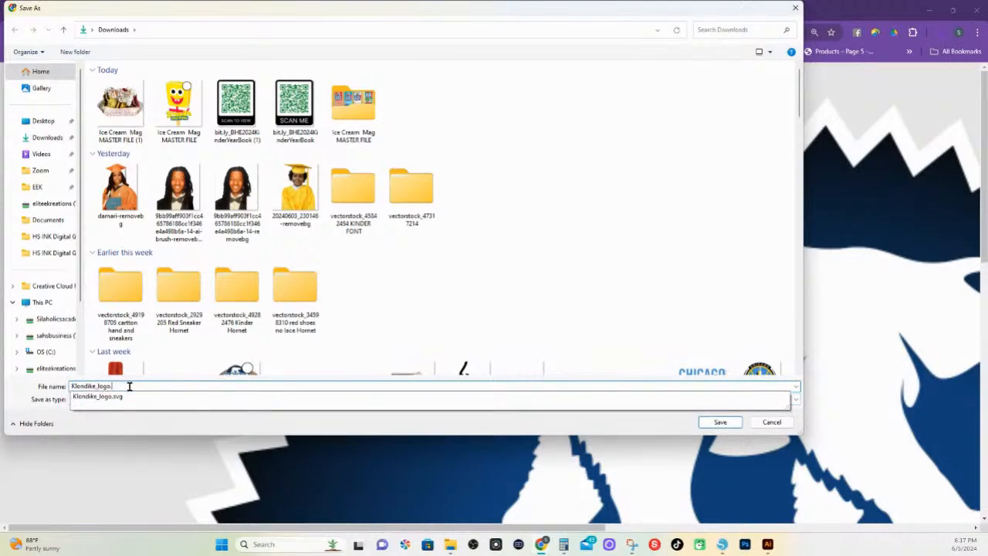
click(718, 422)
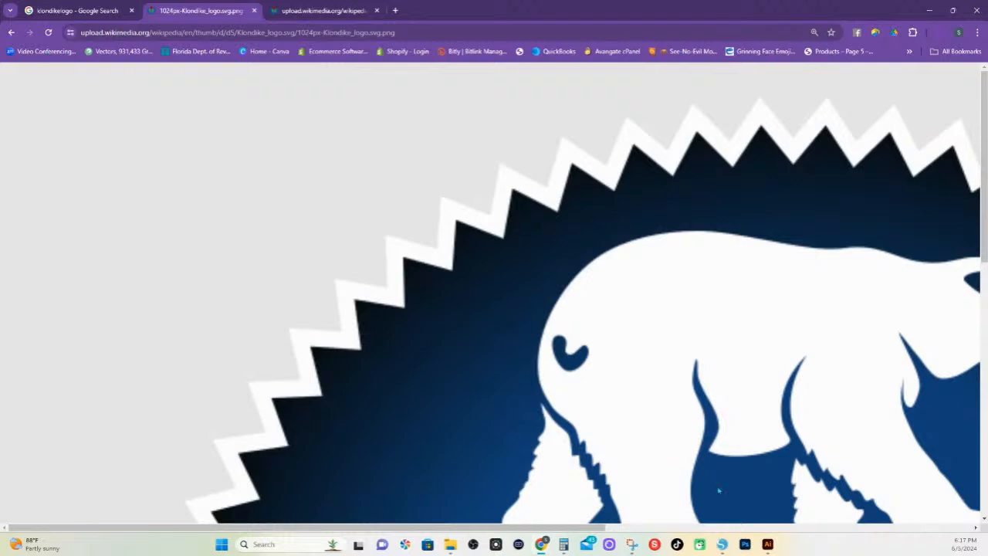
Return to Silhouette Studio, refresh the Downloads folder over it, and place the Klondike_logo PNG near the top of the Untitled-6 page
click(722, 544)
mouse_move(450, 544)
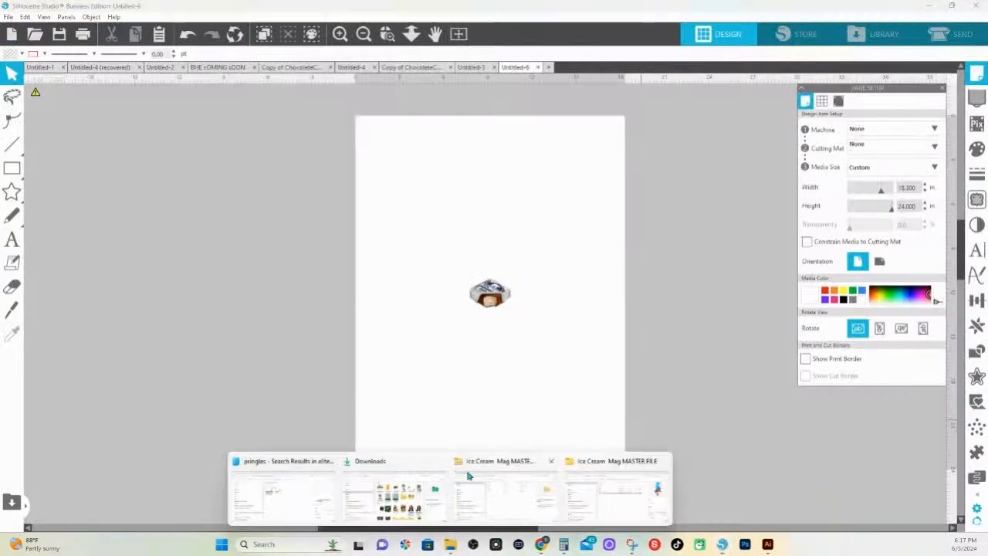
click(415, 463)
drag(562, 364, 460, 234)
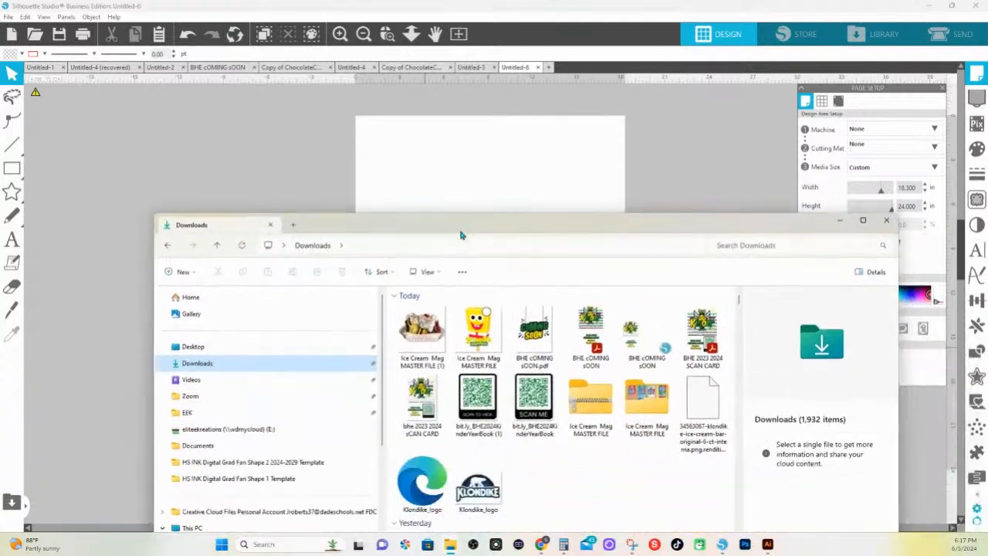
scroll(498, 423, down, 5)
scroll(498, 423, up, 5)
scroll(498, 423, down, 6)
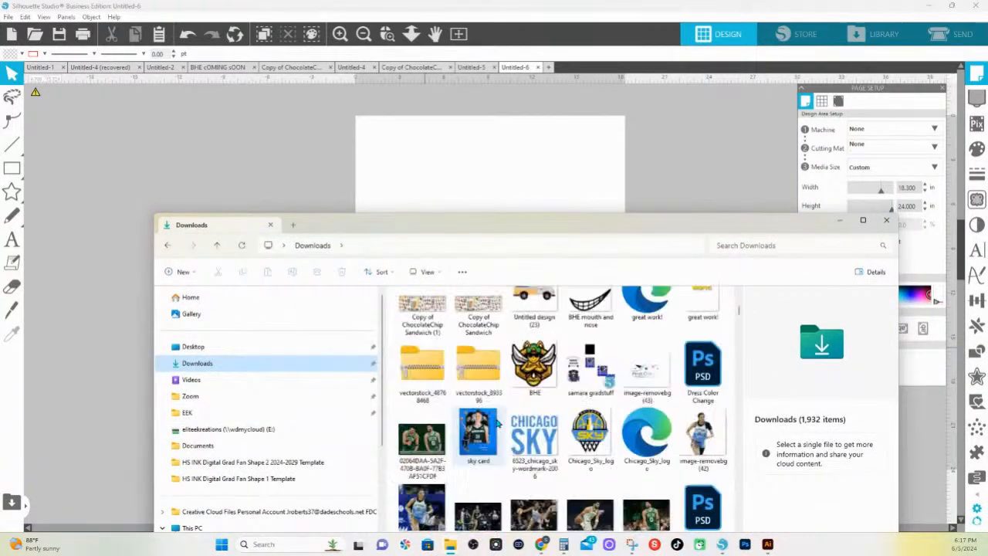
scroll(498, 423, up, 6)
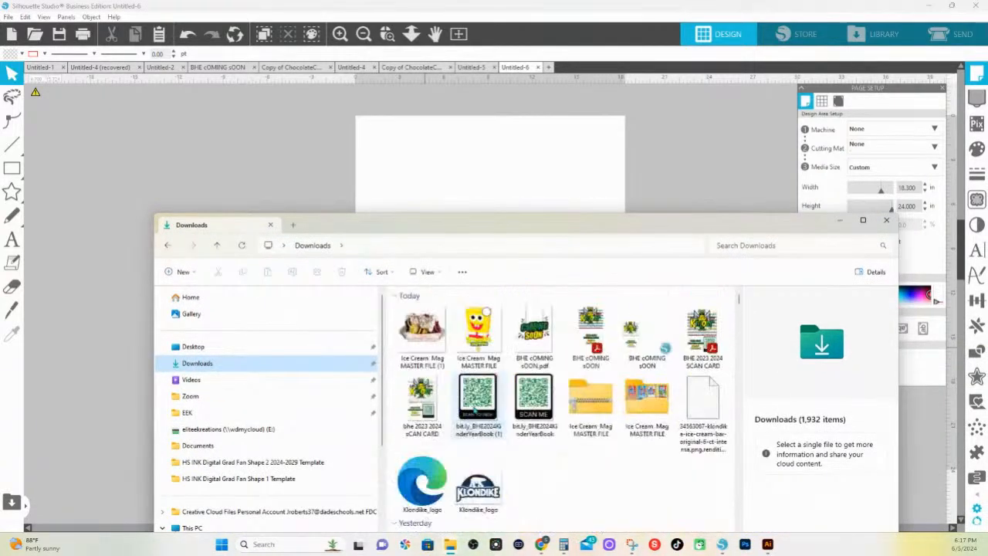
click(241, 245)
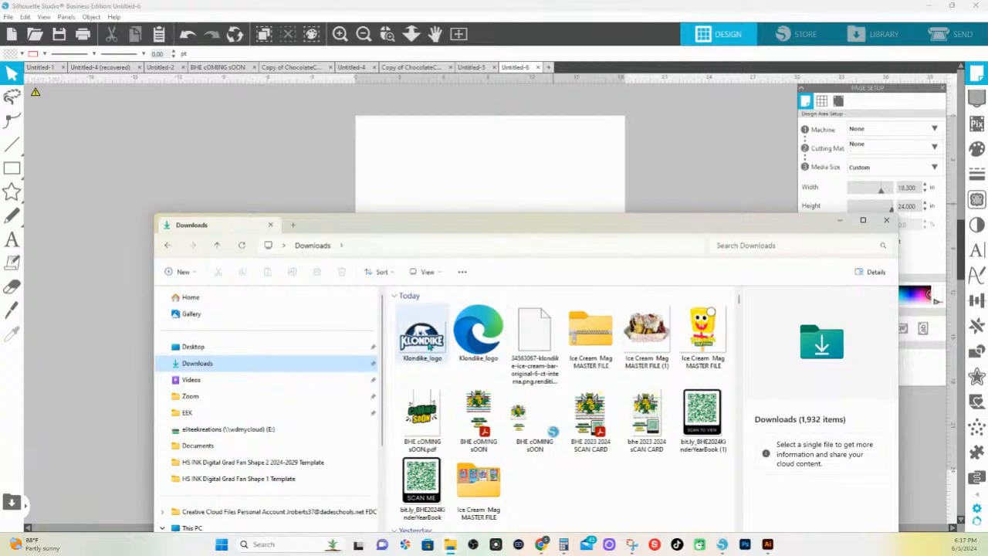
drag(430, 346, 515, 159)
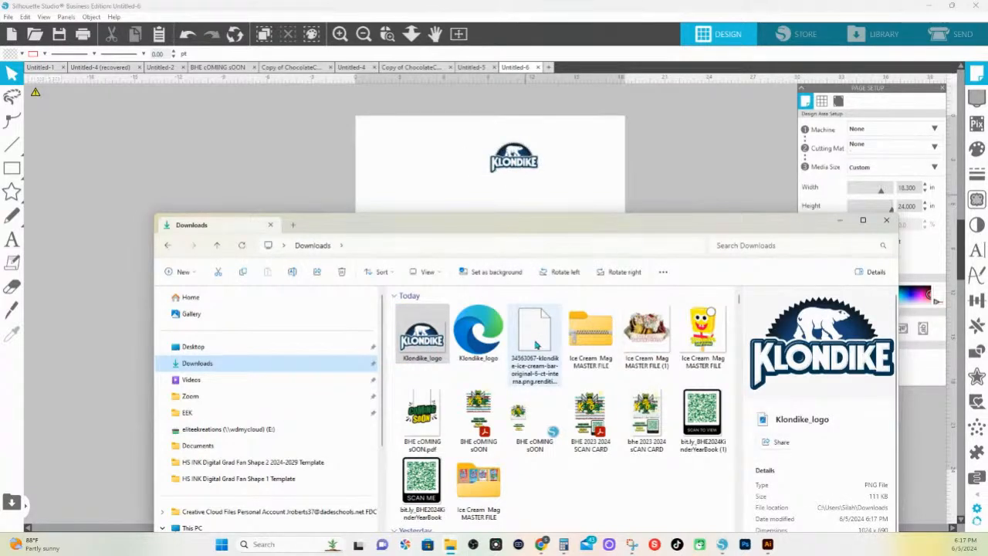
Try to import the 34563067-klondike-ice-cream-bar-original AVIF file from Downloads onto the page beside the logo
drag(537, 345, 614, 187)
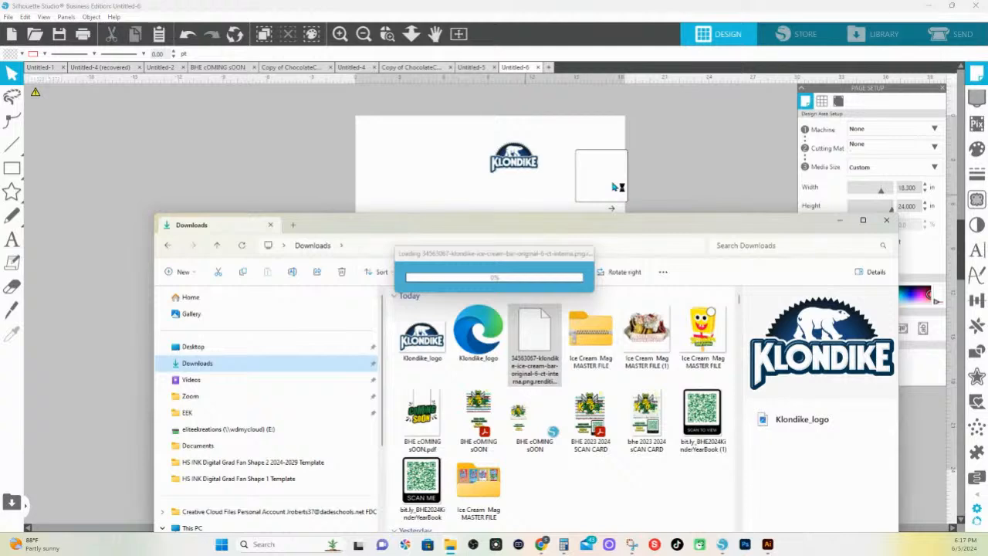
drag(613, 187, 614, 187)
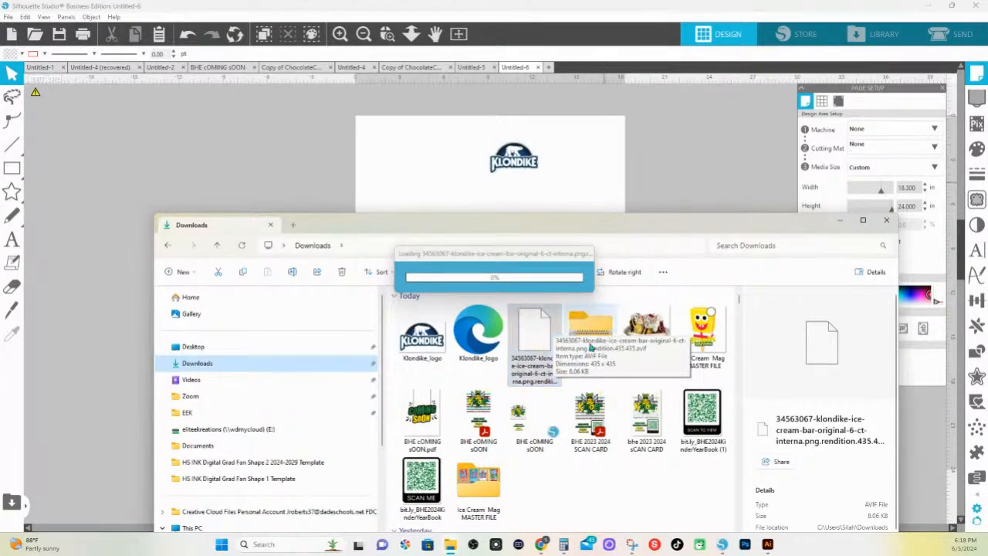
Switch to the browser and go back from the Klondike logo results to the Google image results for klondike ice cream
click(541, 544)
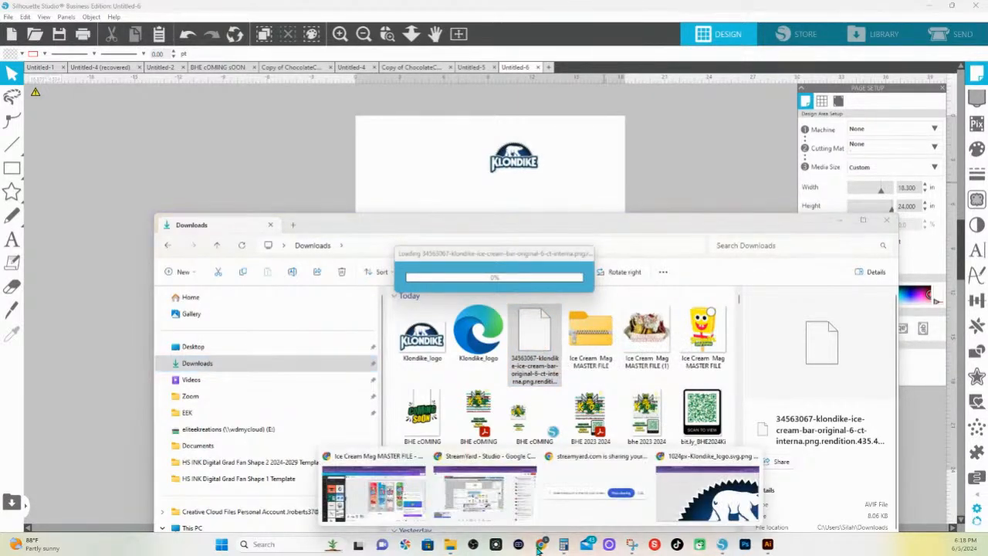
click(708, 458)
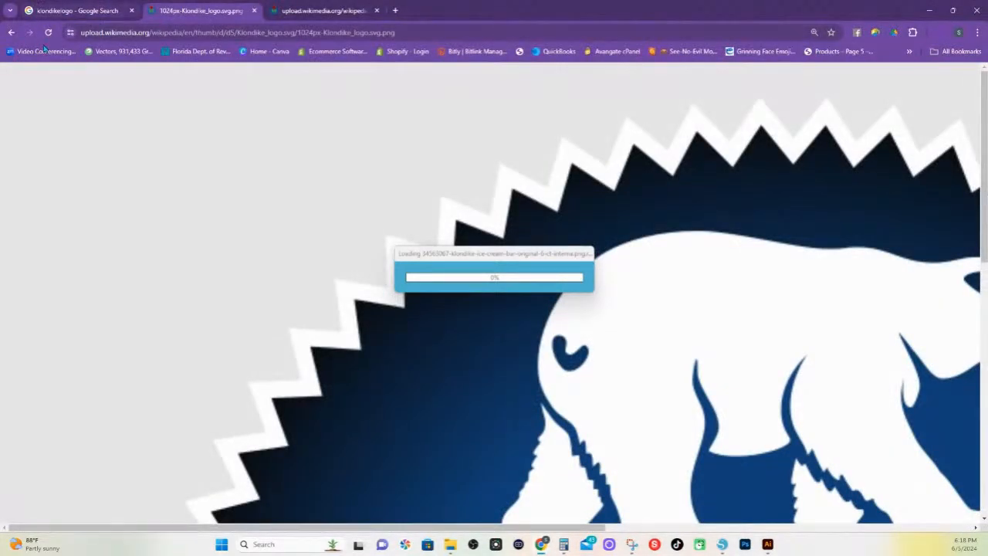
click(9, 33)
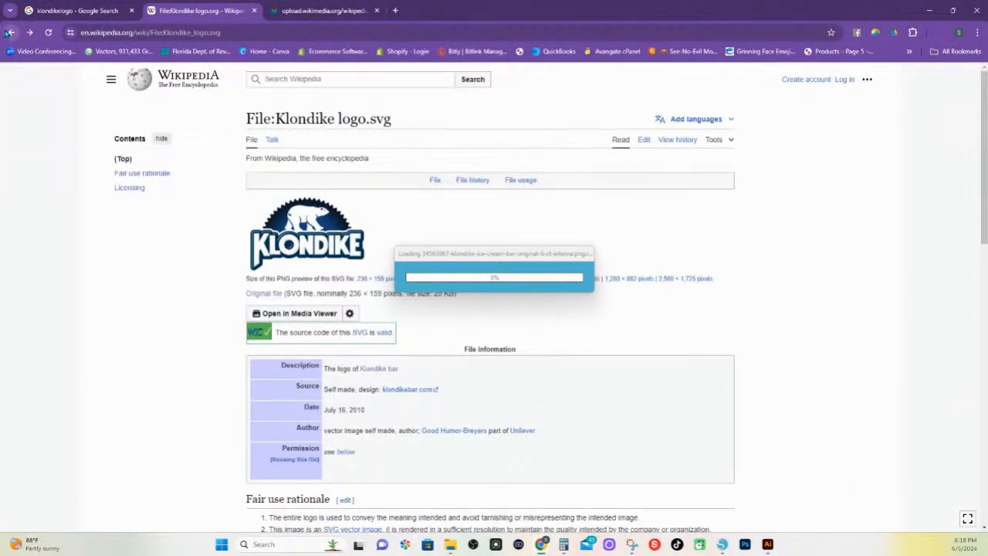
click(9, 32)
click(9, 32)
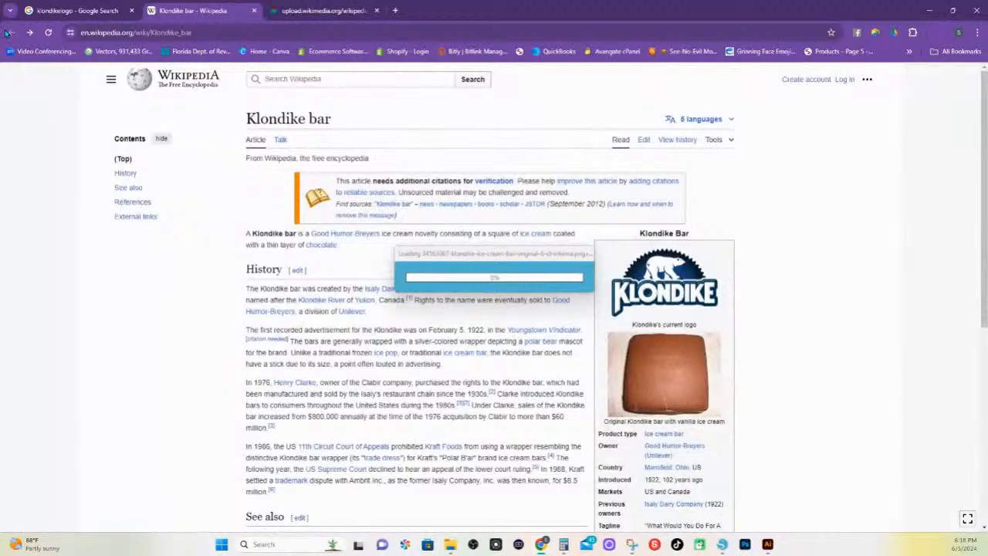
click(74, 11)
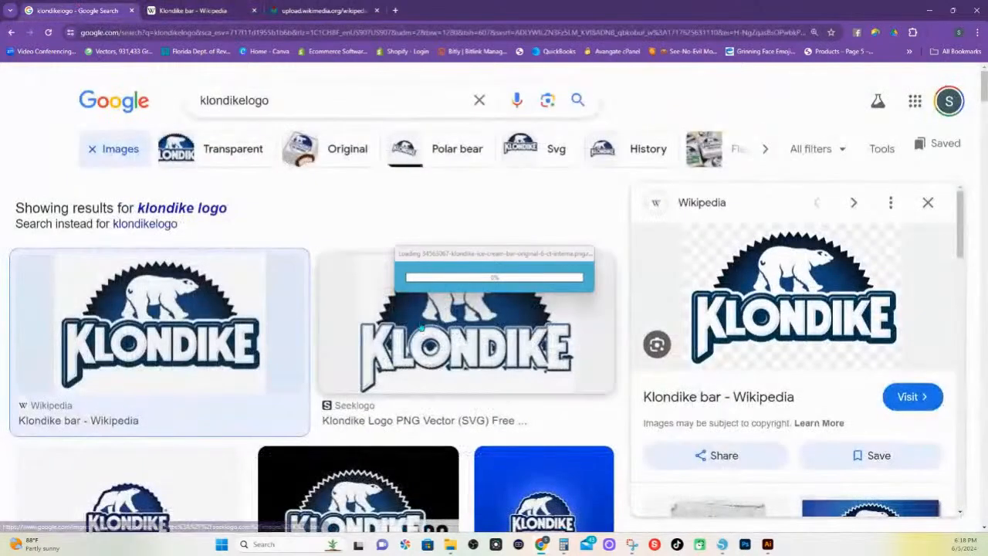
scroll(123, 116, down, 2)
click(12, 33)
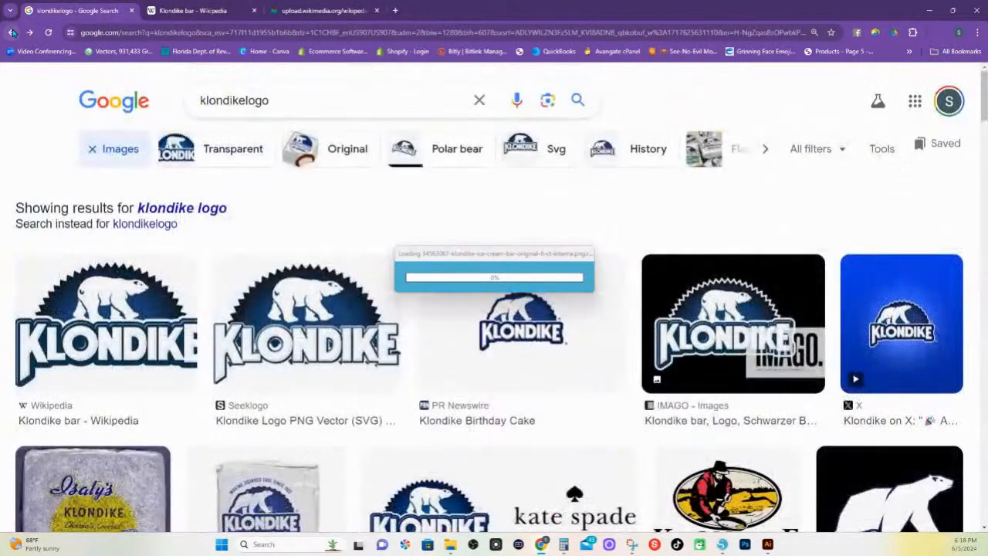
click(12, 32)
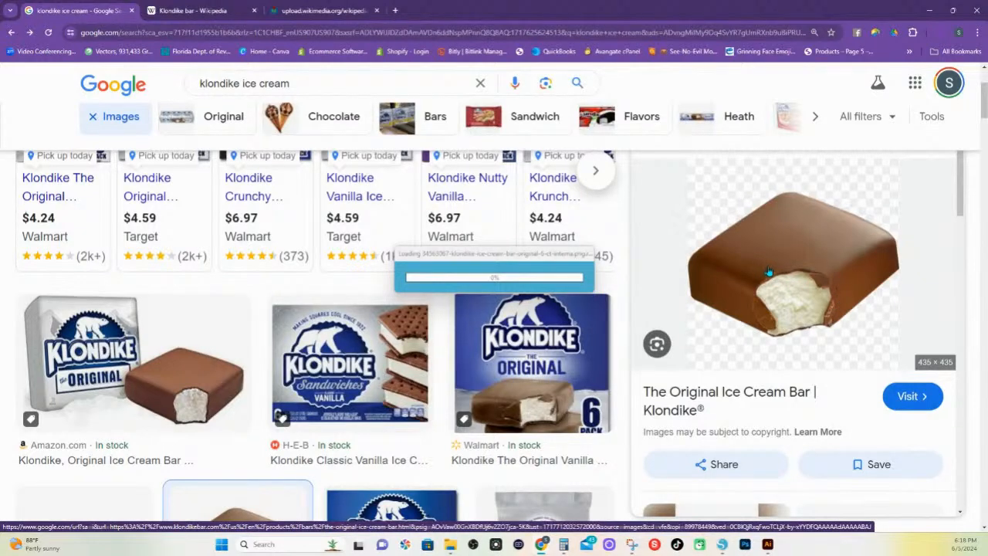
Preview the 415 × 415 nut-coated Klondike bar among the related images, and leave its save dialog without saving
scroll(768, 272, down, 5)
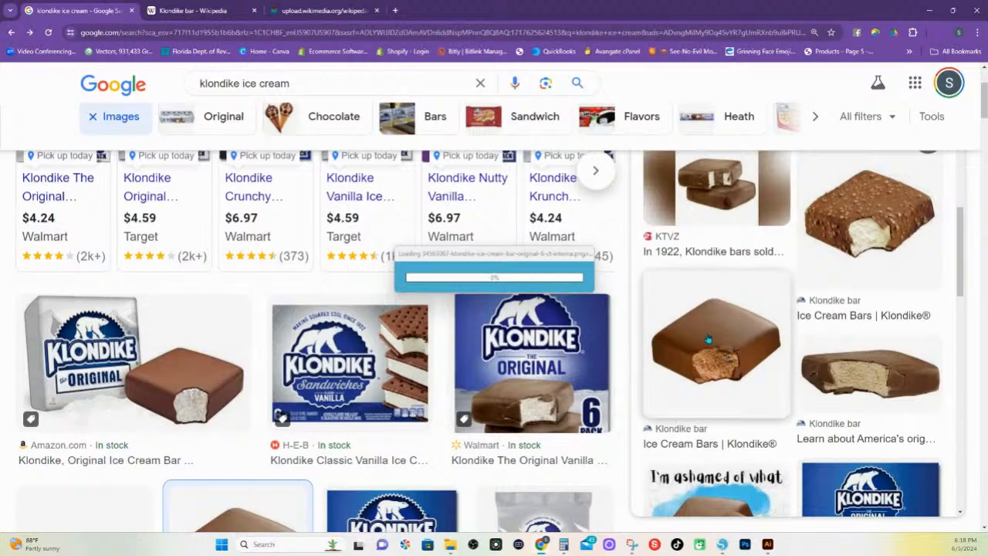
scroll(708, 338, up, 2)
click(839, 301)
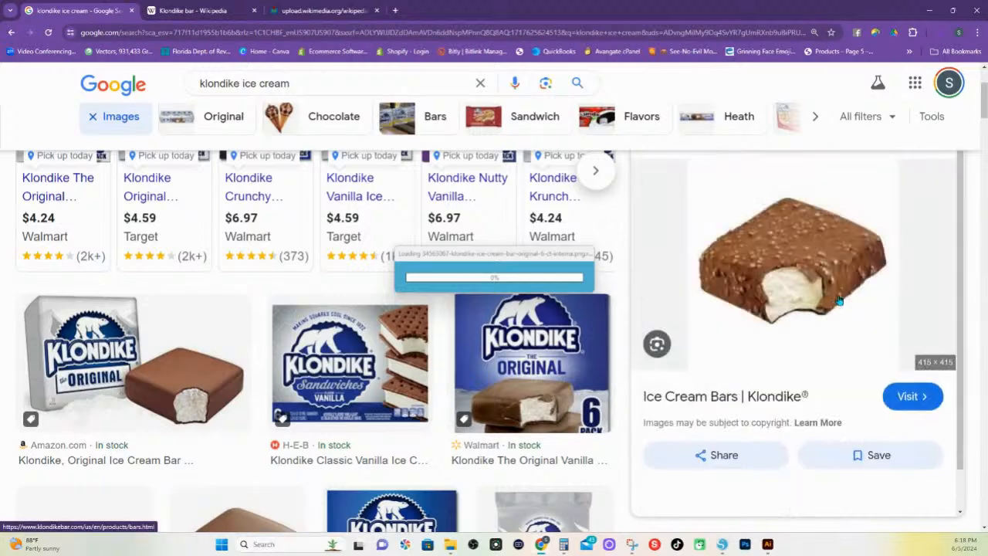
right_click(801, 251)
click(854, 392)
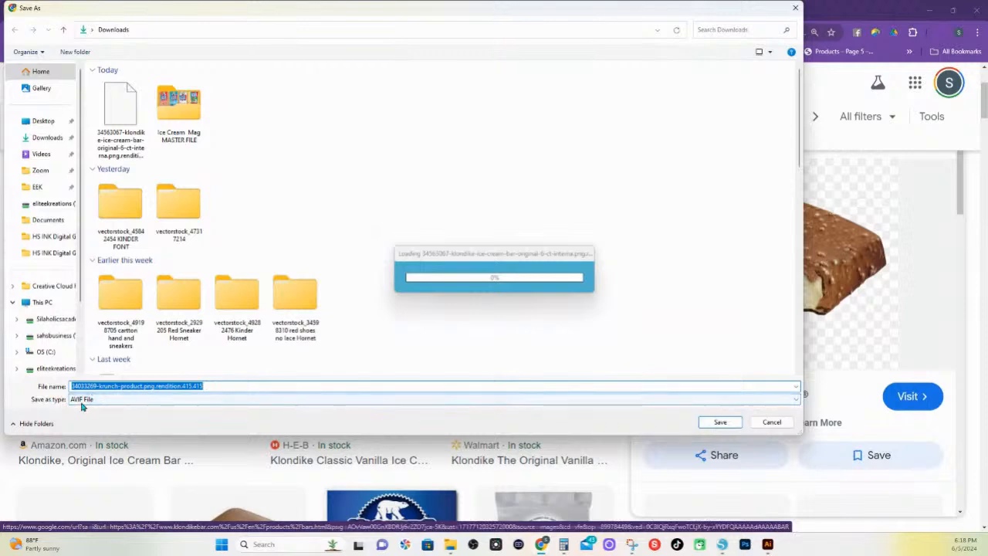
click(771, 423)
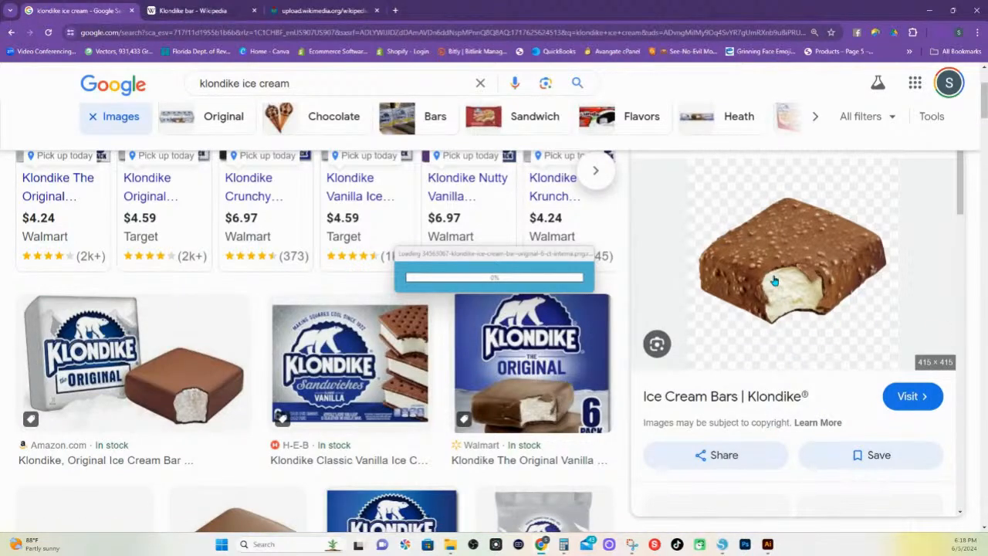
Switch to Silhouette Studio to check the import, and move the loading window clear of the wrapped Klondike bar
click(723, 545)
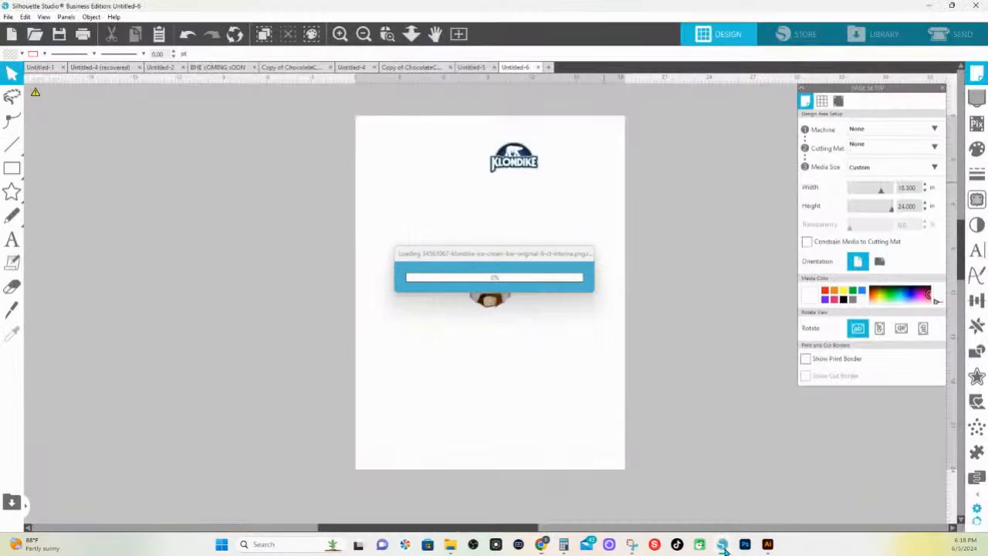
drag(485, 254, 509, 228)
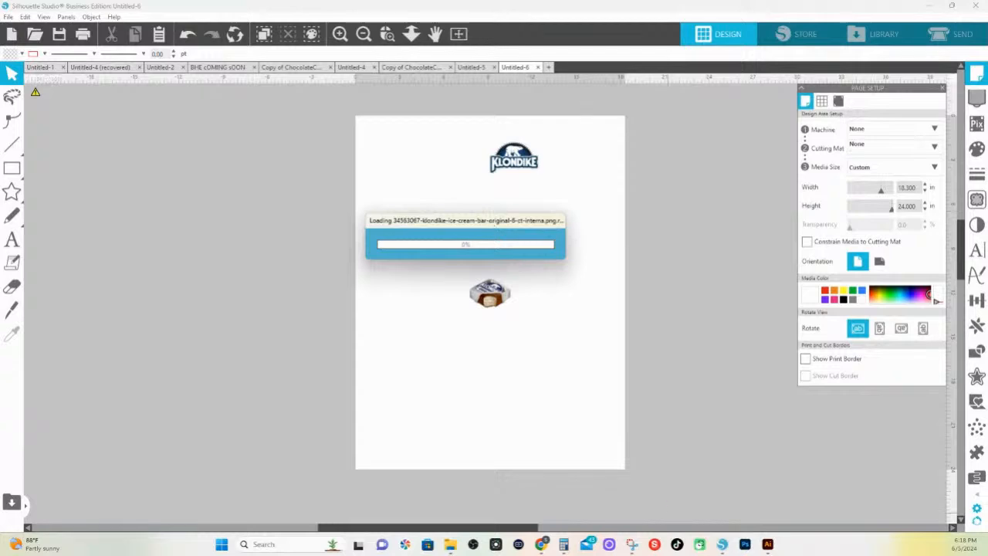
click(722, 548)
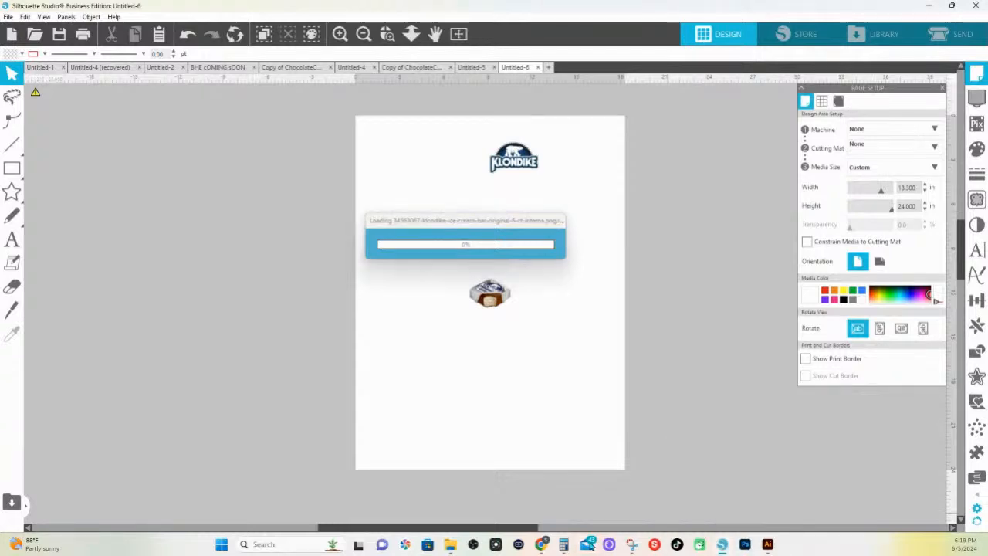
Return to the klondike ice cream image results and preview the 900 × 900 Klondike Original - Vanilla (Case of 24) bar
mouse_move(538, 547)
click(699, 451)
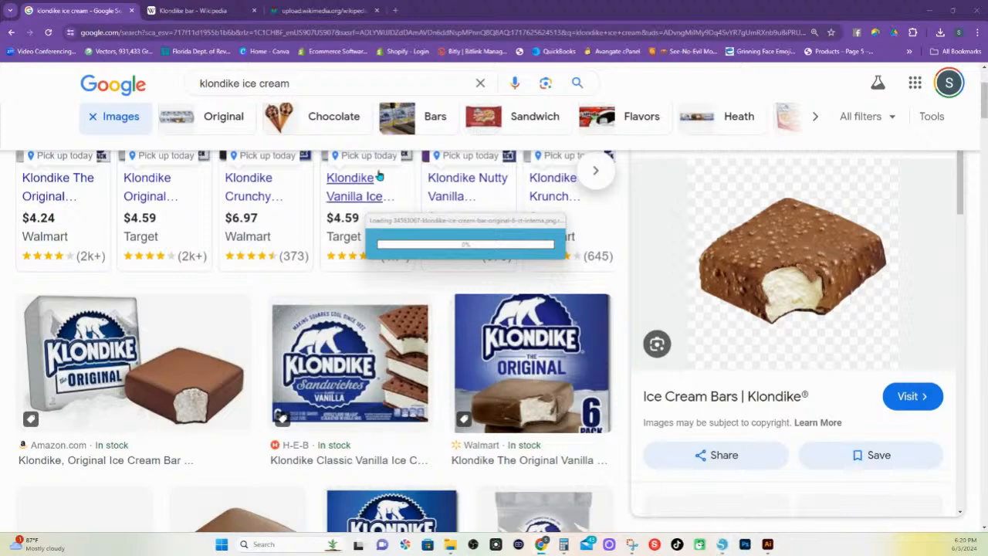
drag(428, 228, 434, 212)
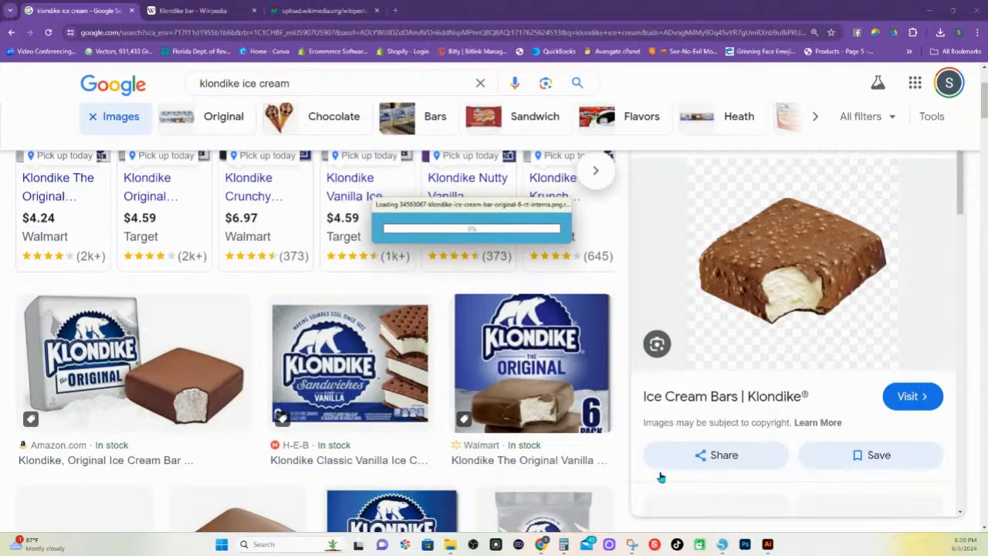
right_click(754, 246)
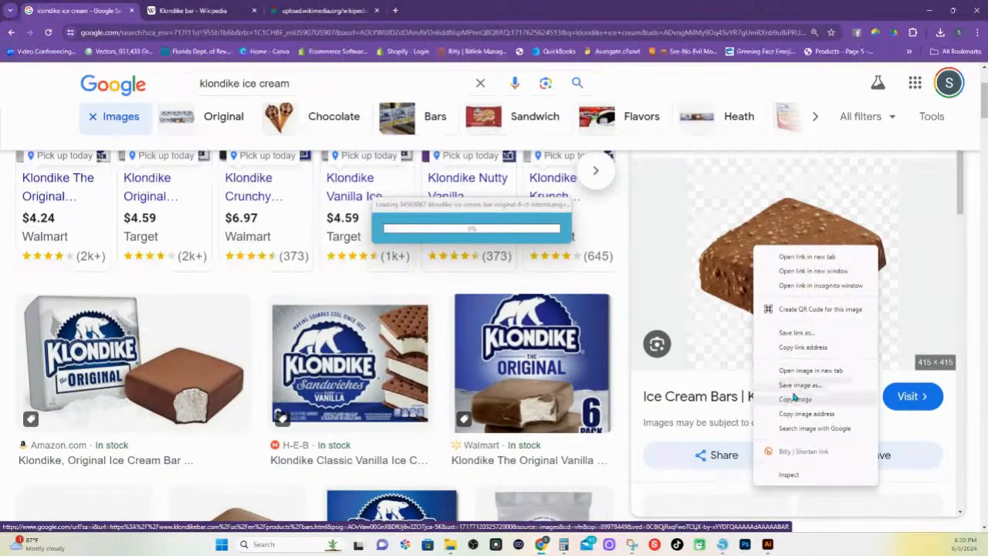
scroll(760, 244, down, 5)
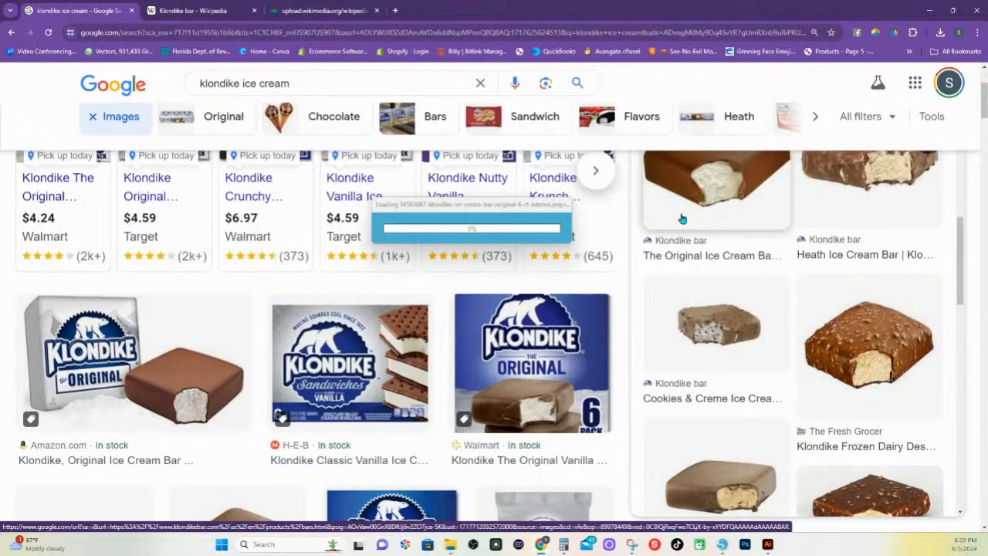
scroll(916, 298, down, 5)
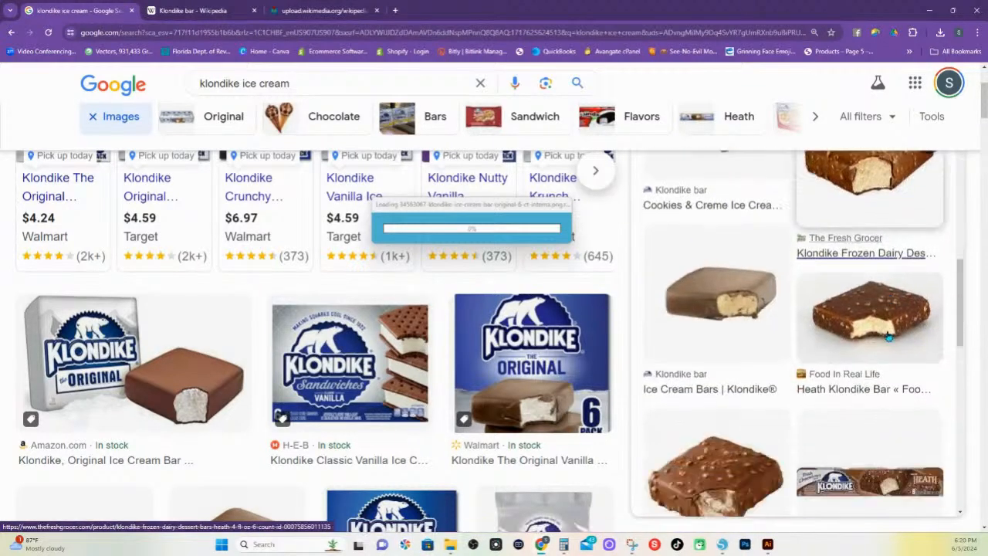
scroll(887, 336, down, 3)
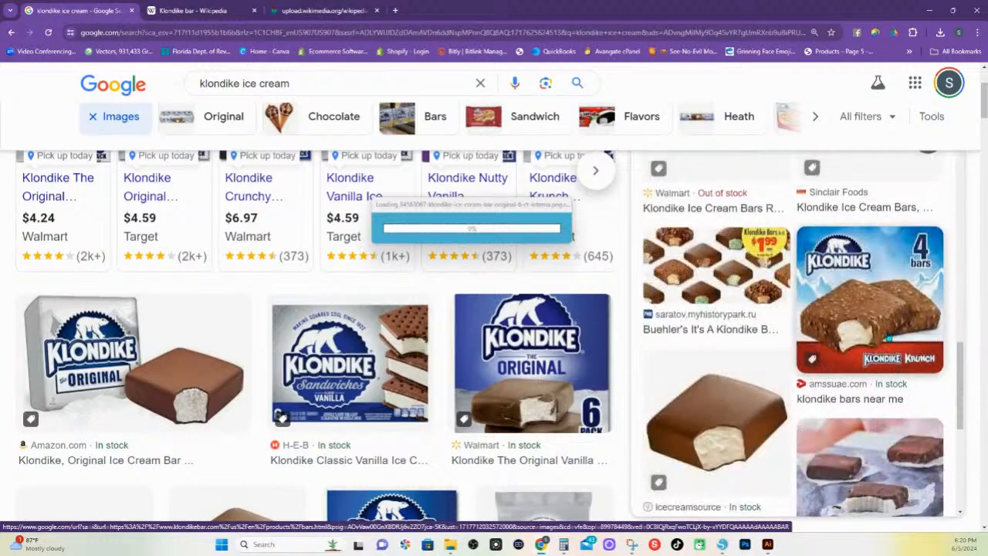
scroll(852, 386, down, 1)
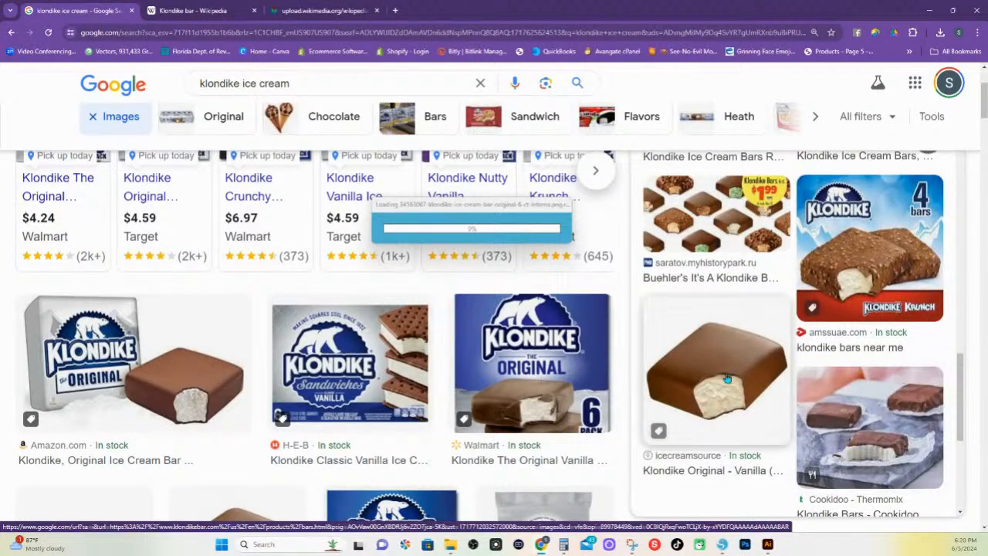
click(727, 377)
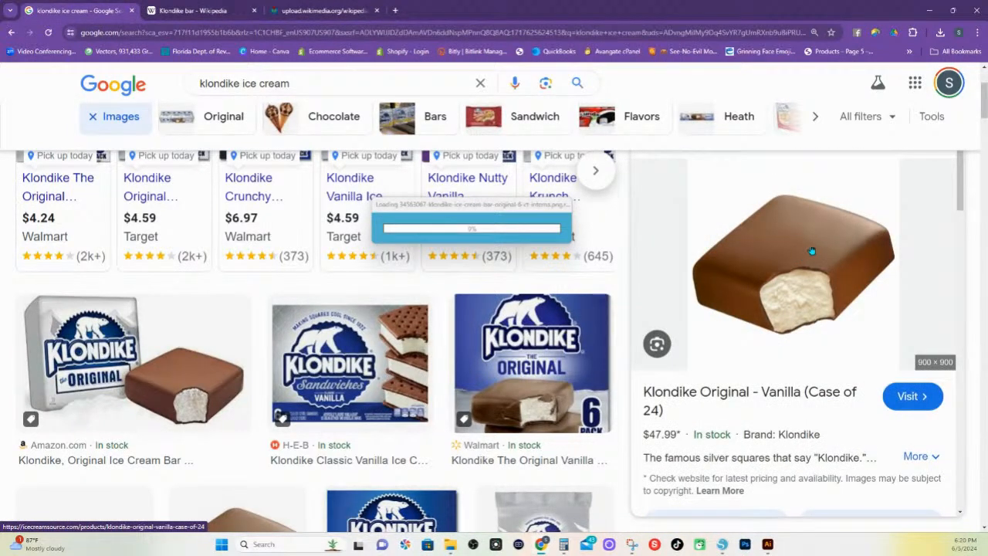
Browse the related images, preview the 3,000 × 3,000 chocolate Klondike bar, and copy the image
scroll(806, 338, down, 3)
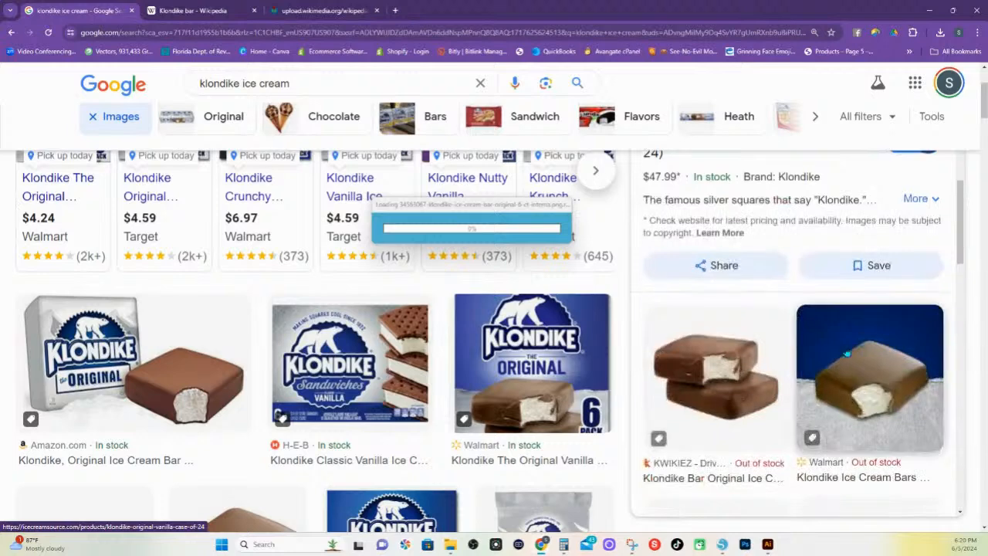
scroll(847, 353, down, 5)
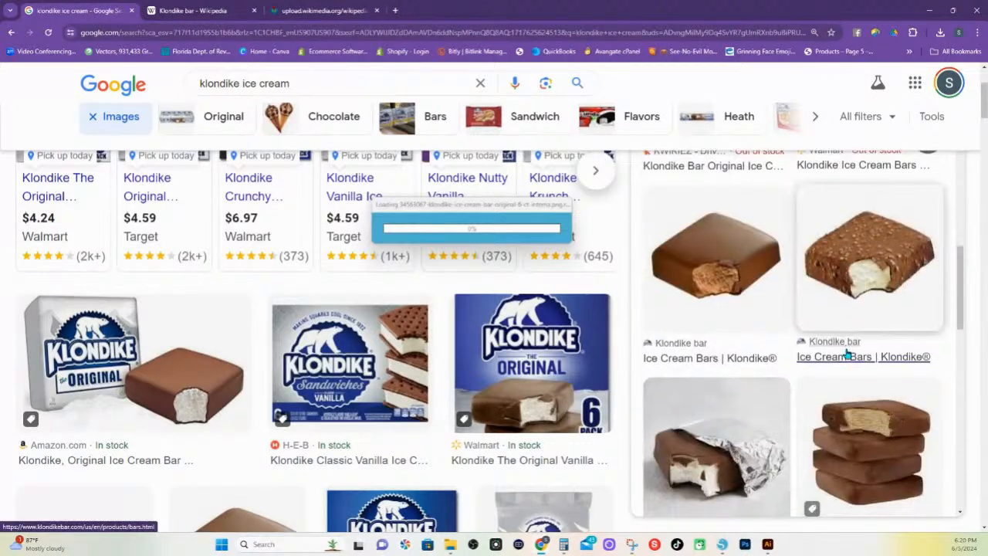
scroll(846, 353, down, 5)
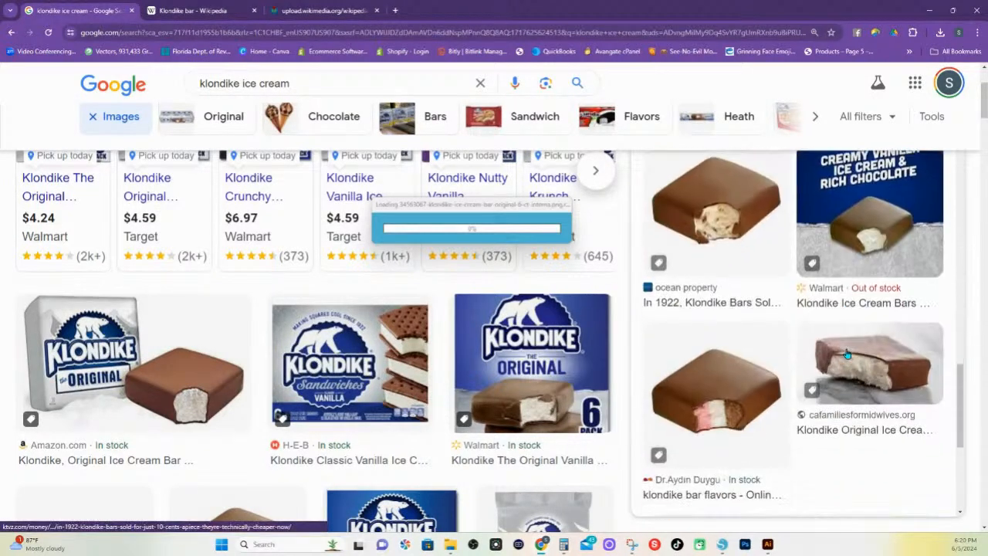
click(716, 202)
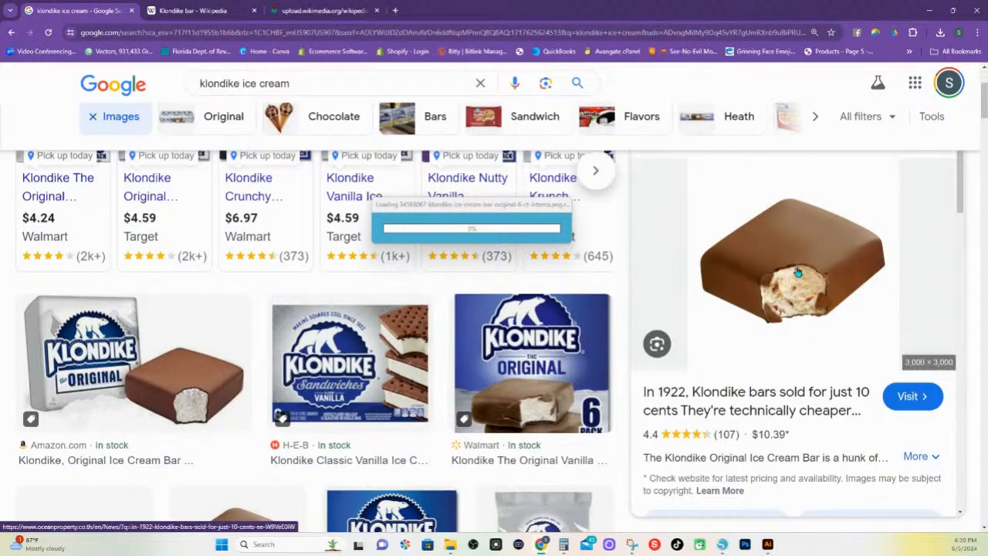
right_click(825, 245)
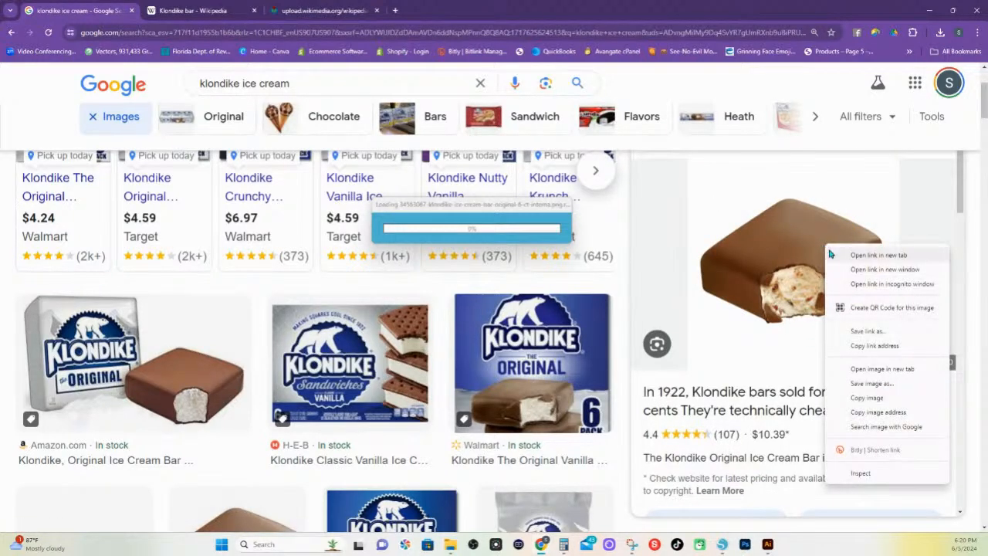
click(878, 398)
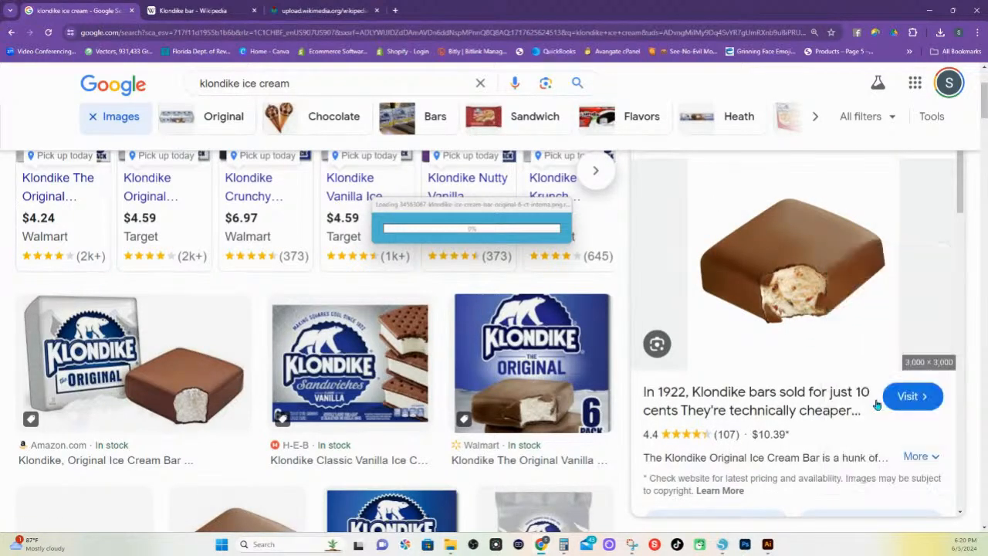
Switch to Silhouette Studio, paste the copied chocolate bar into Untitled-6, and move it off the page beside its left edge
click(722, 544)
right_click(591, 298)
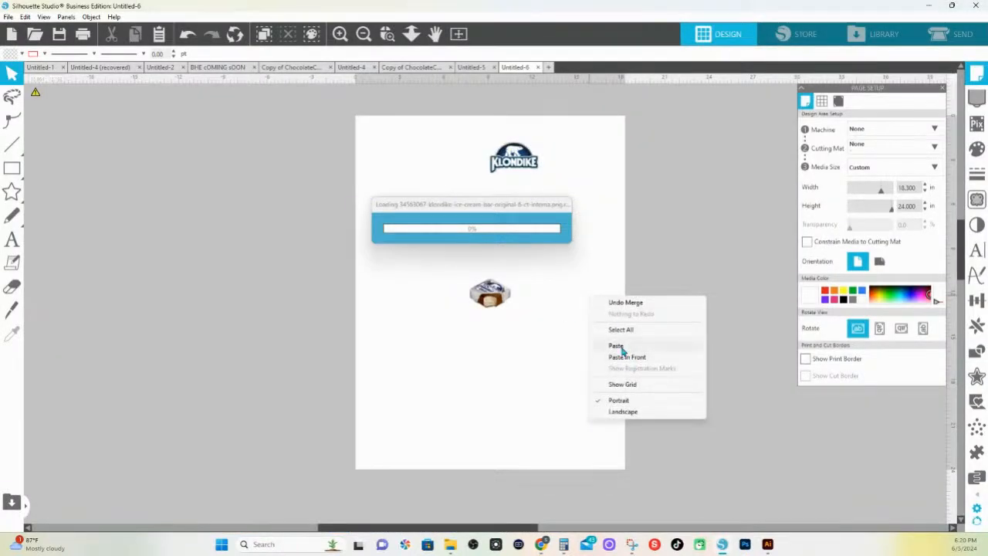
click(622, 351)
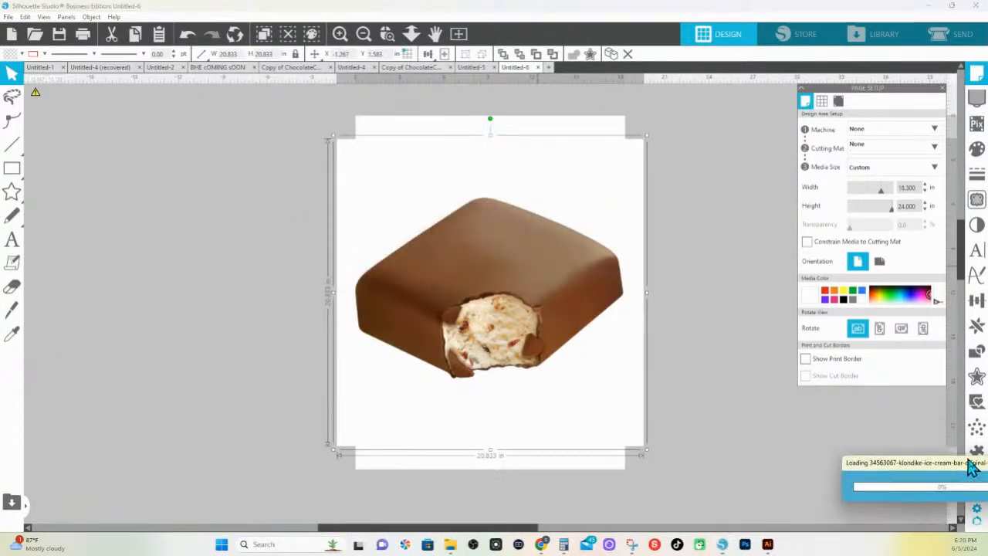
drag(613, 259, 363, 213)
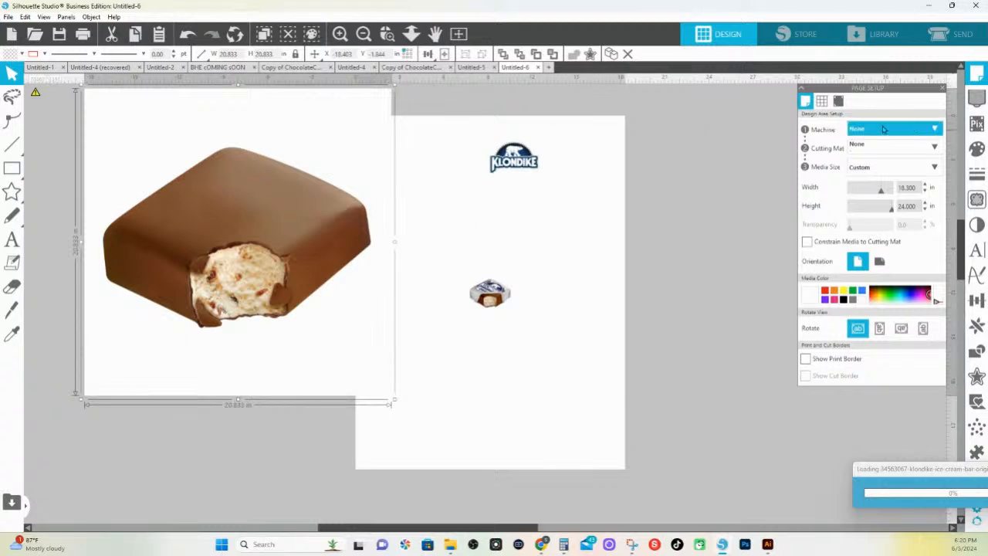
Trace and detach the chocolate bar at a 74% threshold, and delete its leftover white background
click(976, 201)
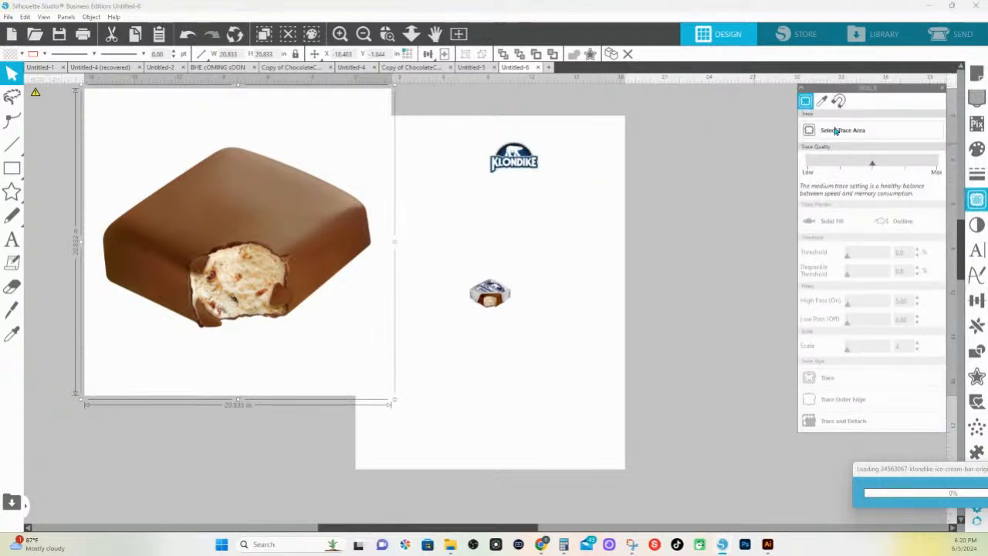
click(844, 129)
drag(74, 110, 410, 363)
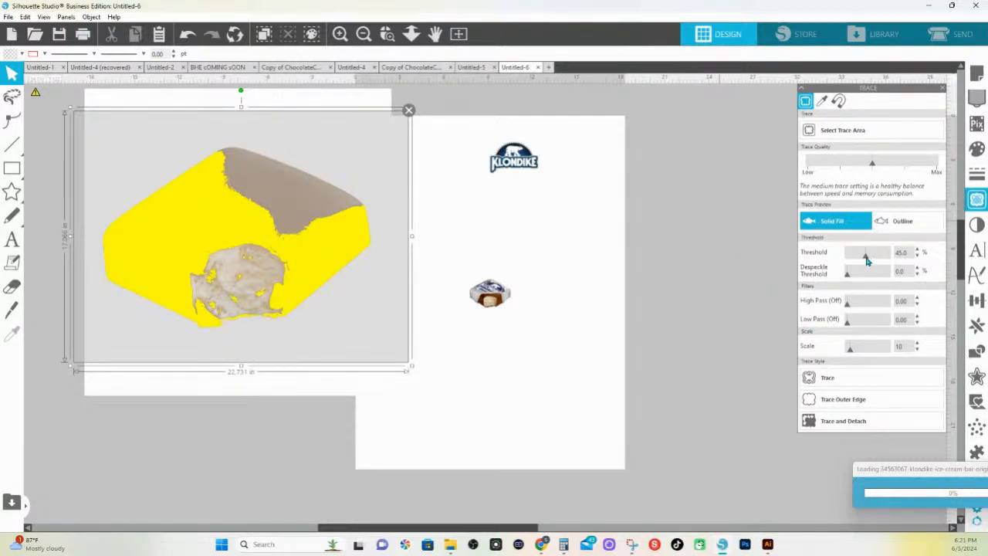
drag(868, 257, 881, 258)
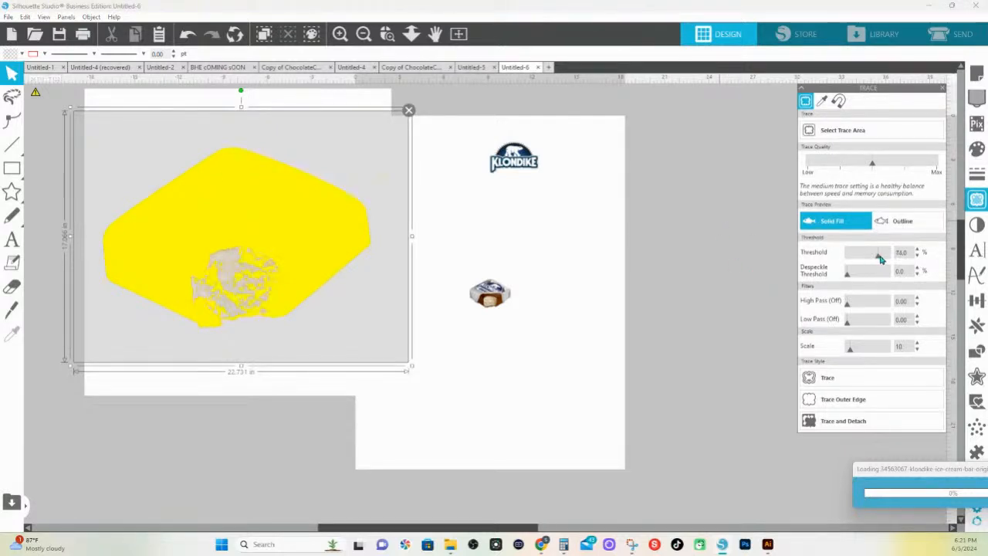
click(824, 420)
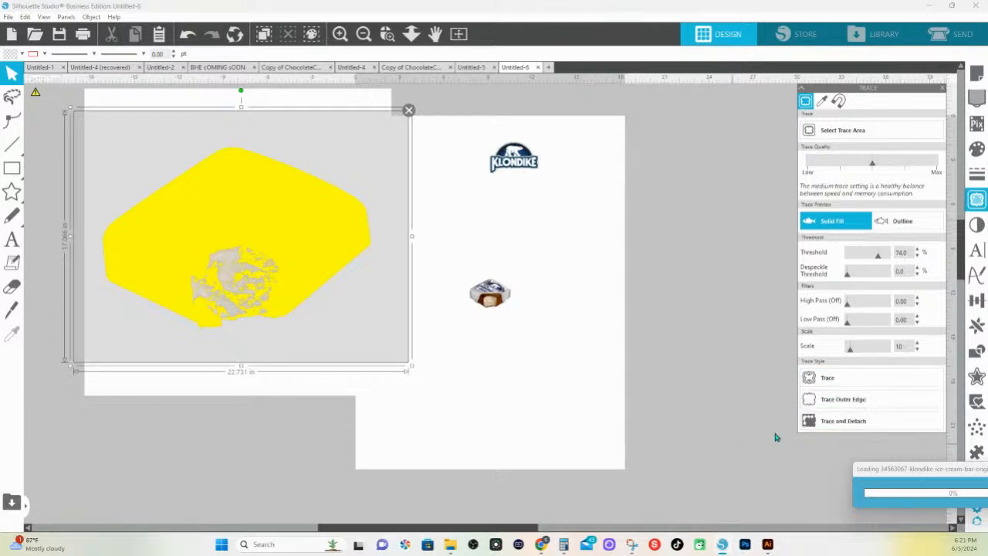
click(825, 423)
mouse_move(317, 143)
mouse_down()
mouse_move(200, 173)
mouse_move(70, 165)
mouse_up()
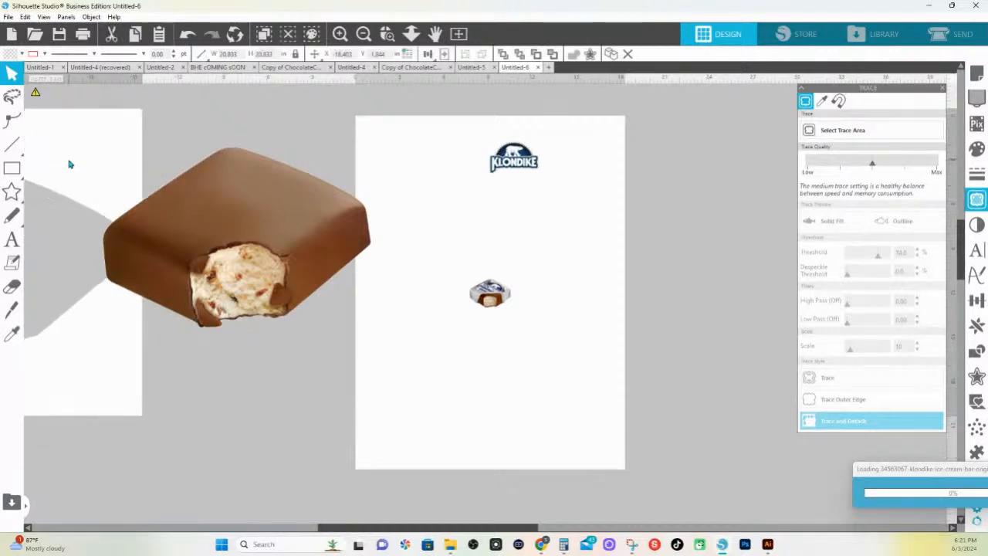
key(Delete)
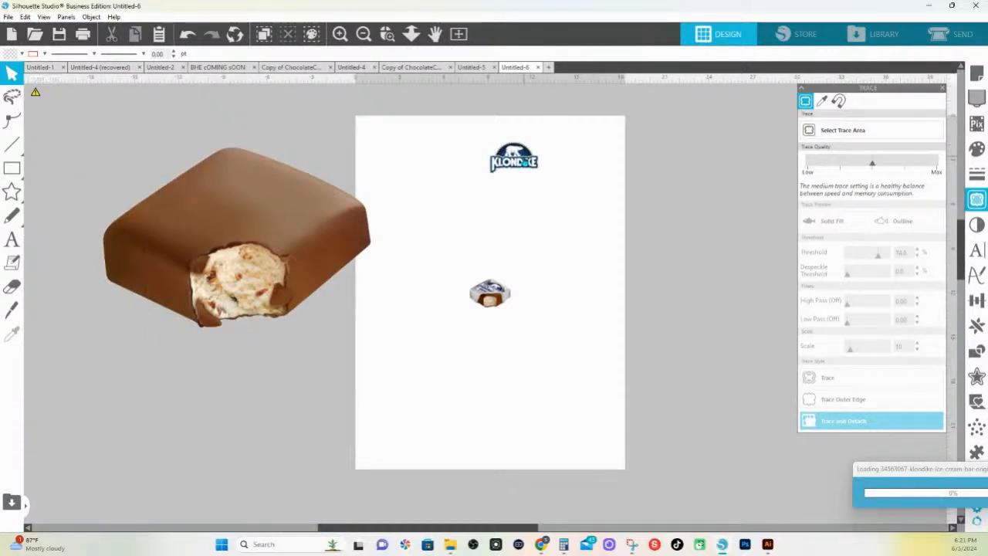
Enlarge the Klondike logo to about 13.1 in wide, and move the small wrapped bar down clear of it
click(523, 162)
drag(551, 172, 680, 280)
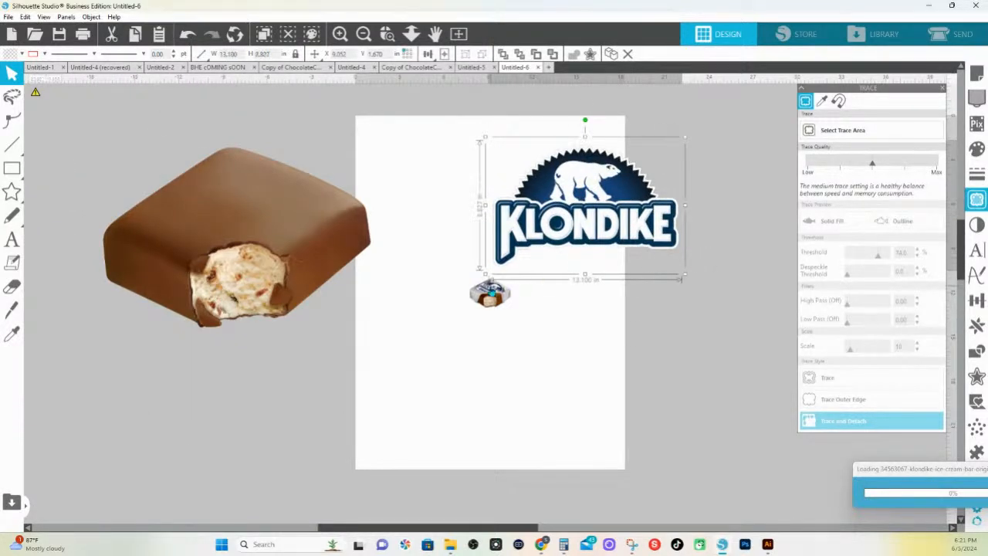
drag(491, 293, 470, 334)
click(842, 129)
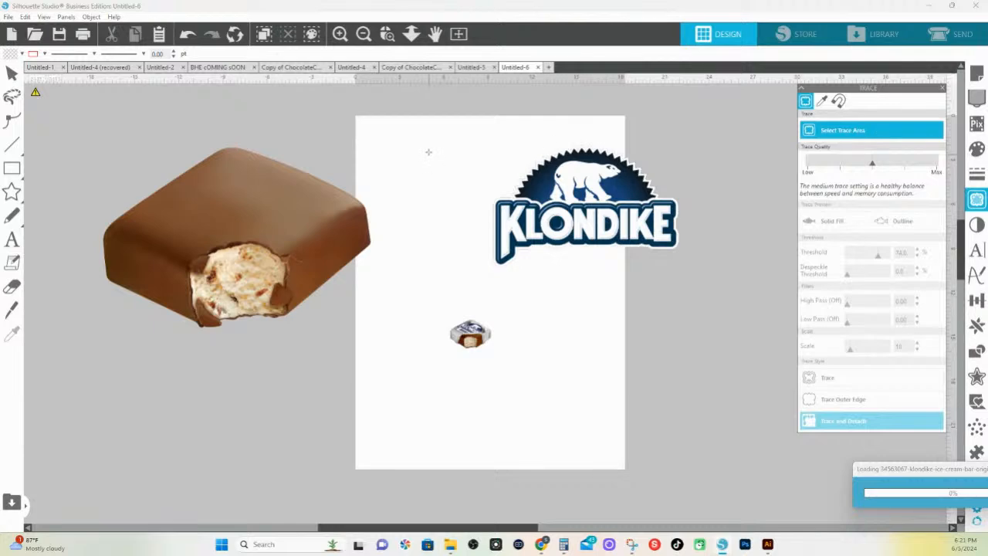
mouse_move(432, 116)
mouse_down()
mouse_move(620, 199)
mouse_move(709, 284)
mouse_up()
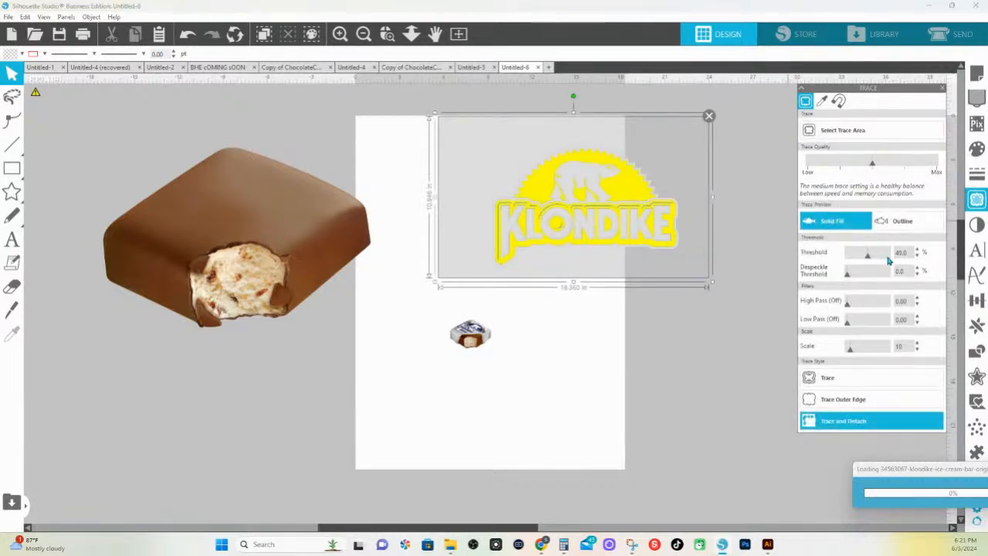
drag(887, 261, 893, 260)
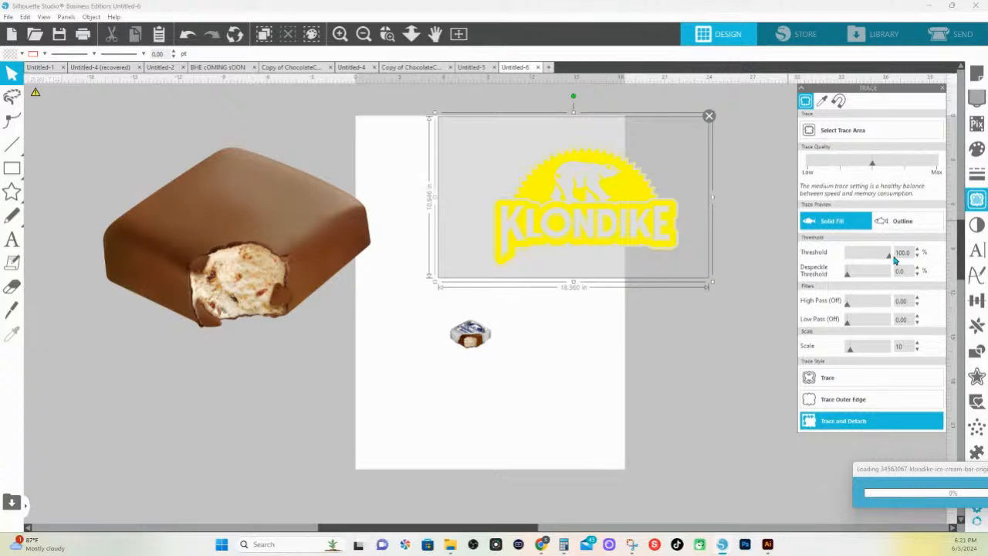
click(713, 314)
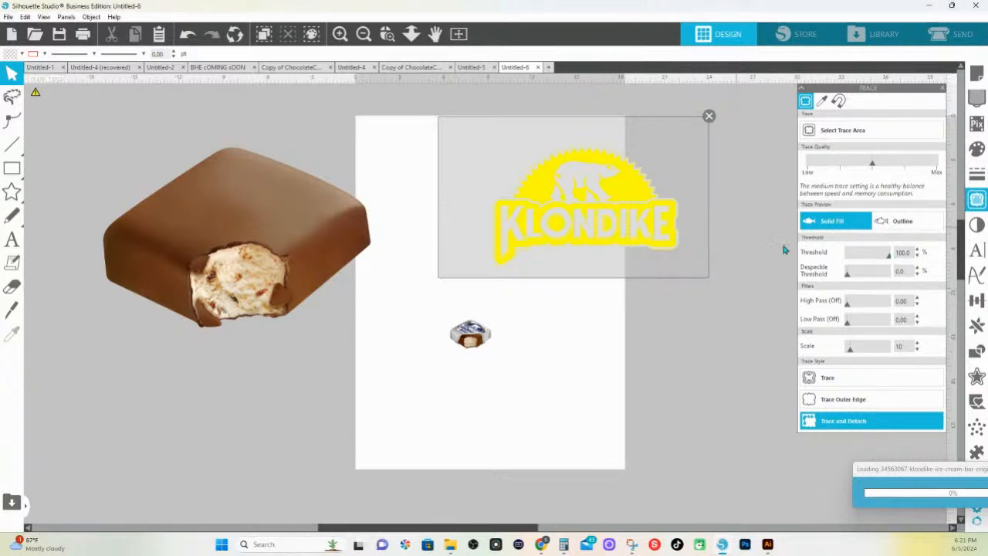
drag(889, 253, 872, 256)
click(709, 118)
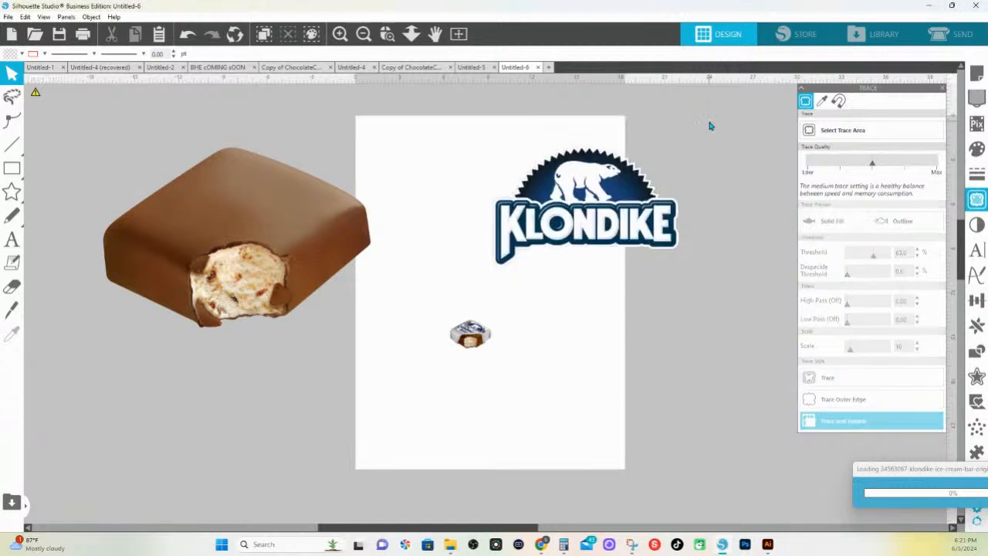
Invert the Klondike logo's colors with the Invert image effect at an inversion of 100
click(638, 207)
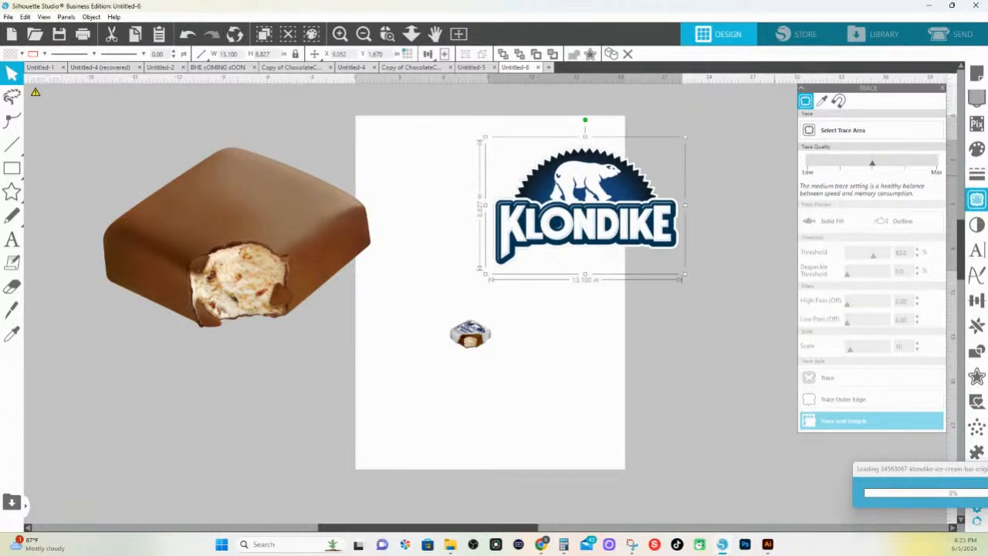
click(977, 224)
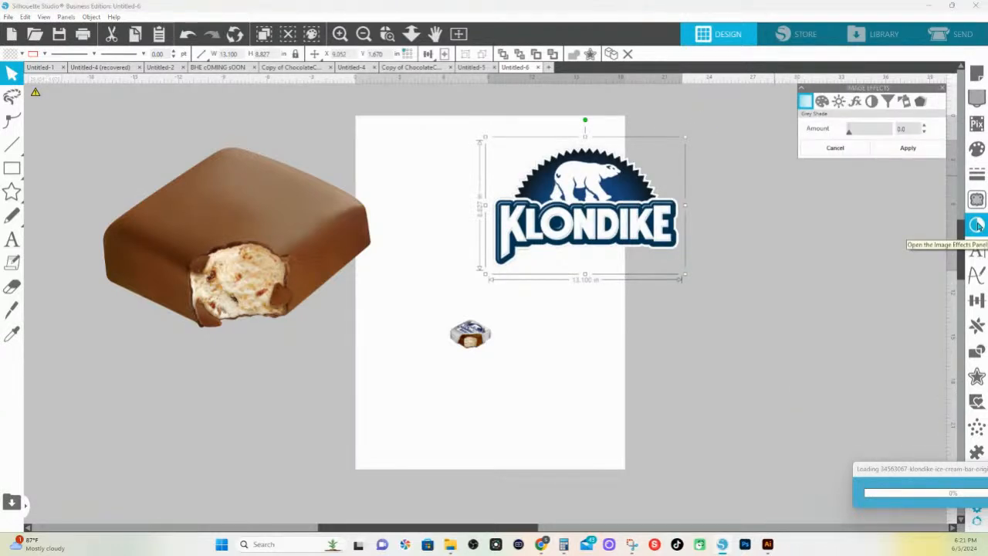
click(870, 101)
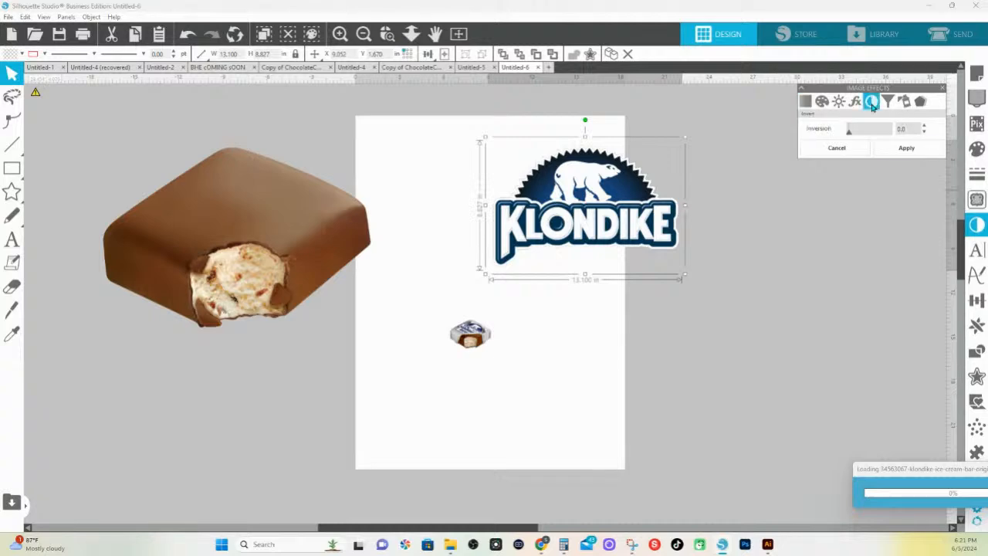
drag(850, 135, 891, 136)
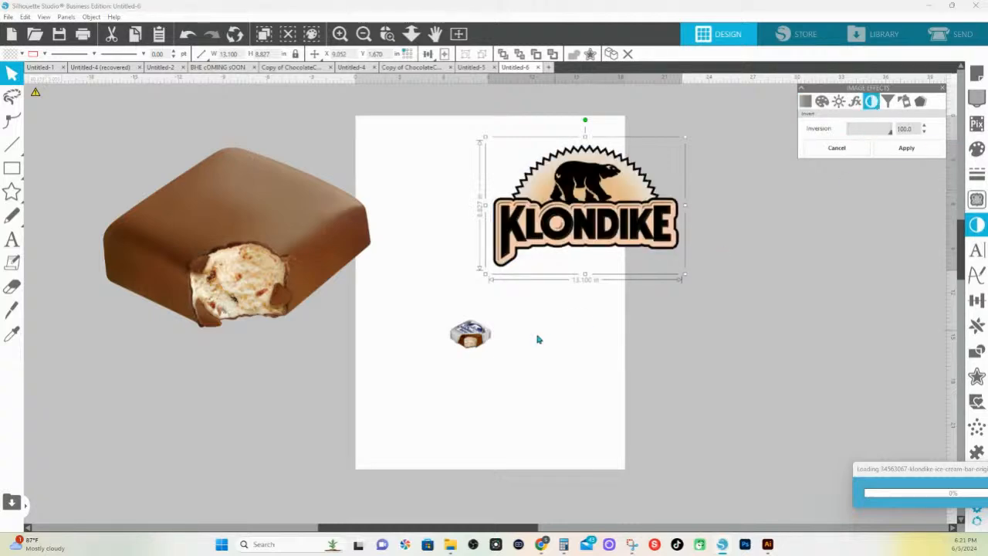
Trace and detach the inverted Klondike logo, move it down the page, and delete the leftover background
click(977, 200)
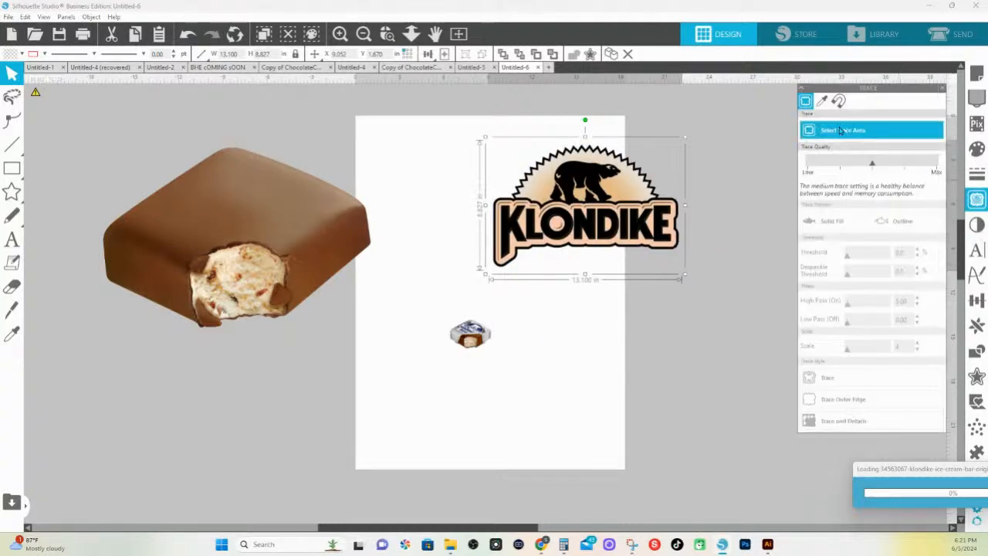
drag(443, 114, 715, 276)
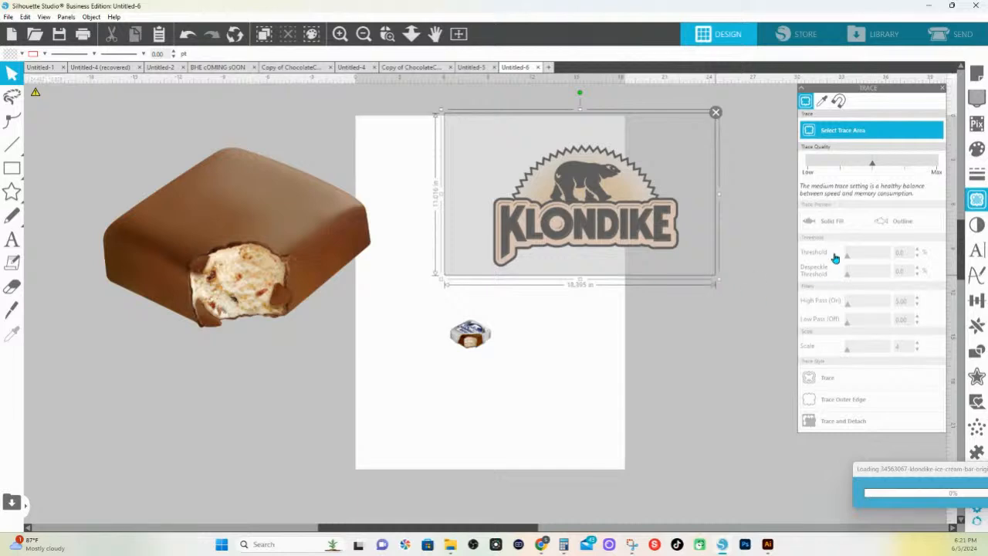
click(834, 426)
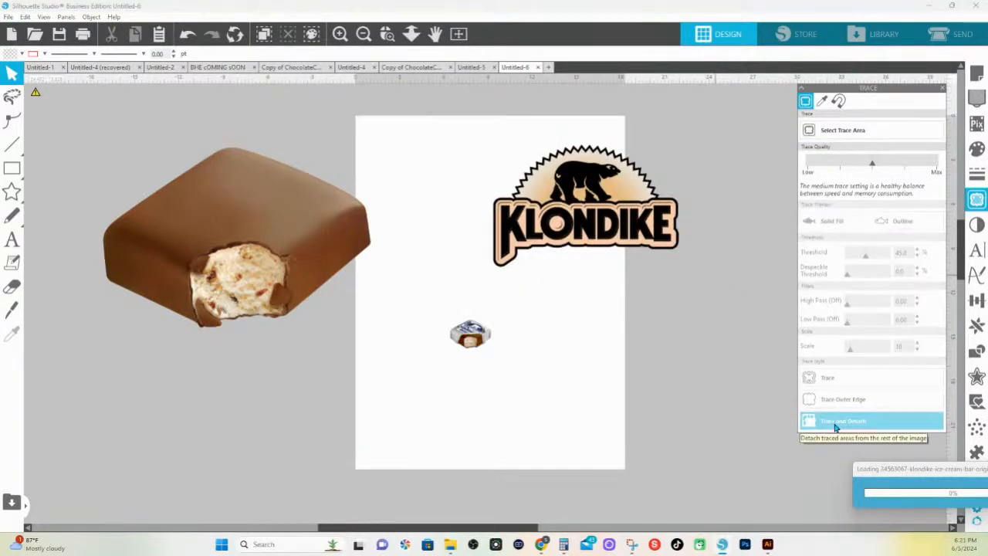
drag(580, 201, 600, 384)
click(591, 196)
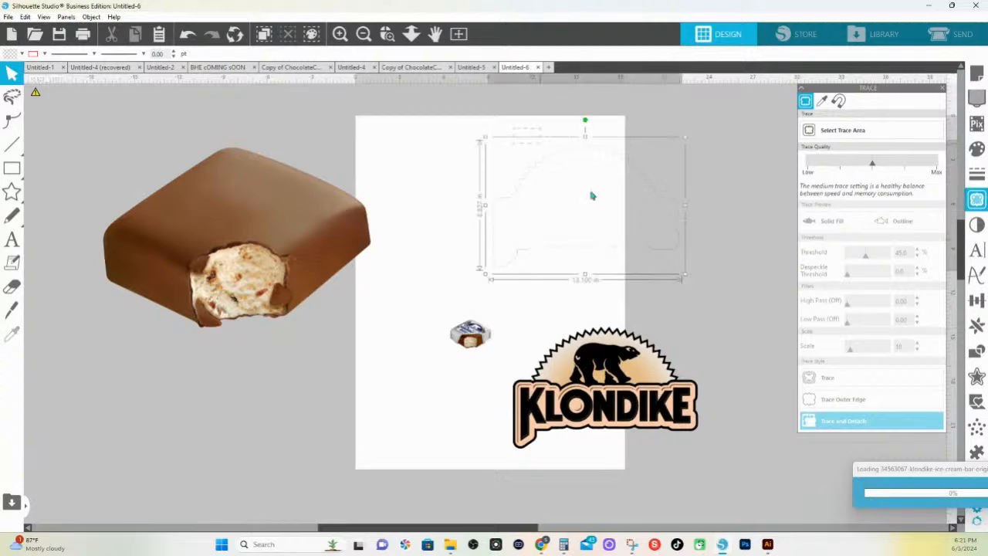
key(Delete)
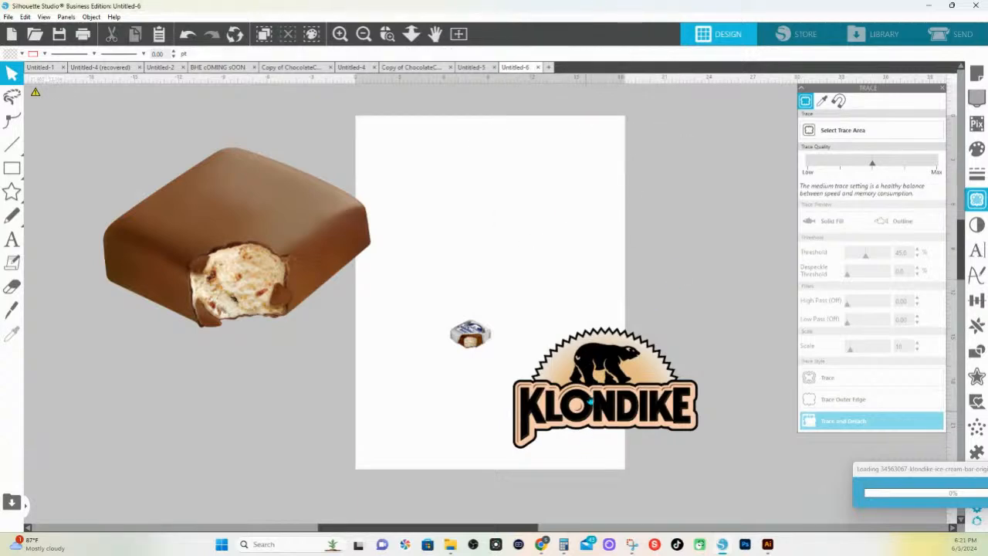
Move the detached Klondike logo to the top of the page, and set its inversion back to 0
drag(589, 401, 529, 158)
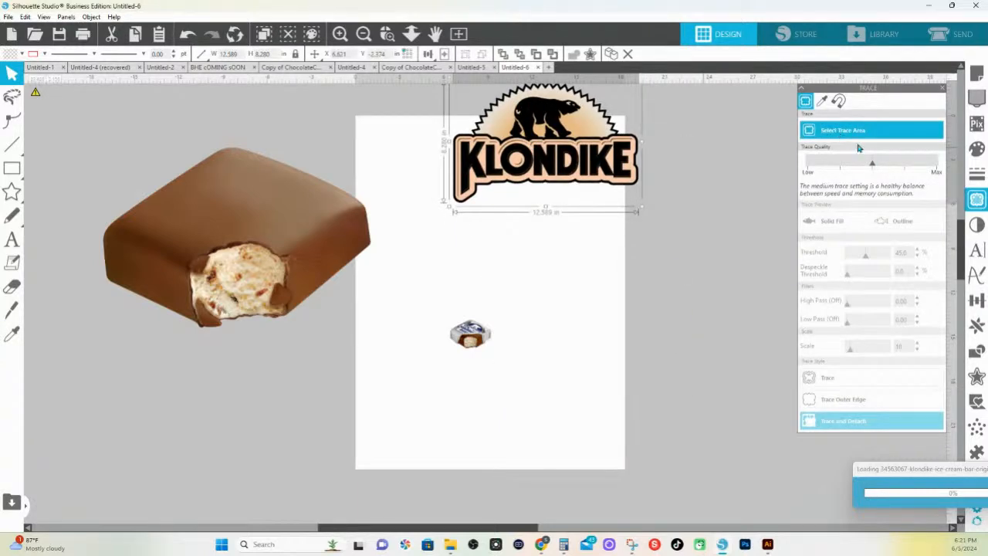
click(976, 224)
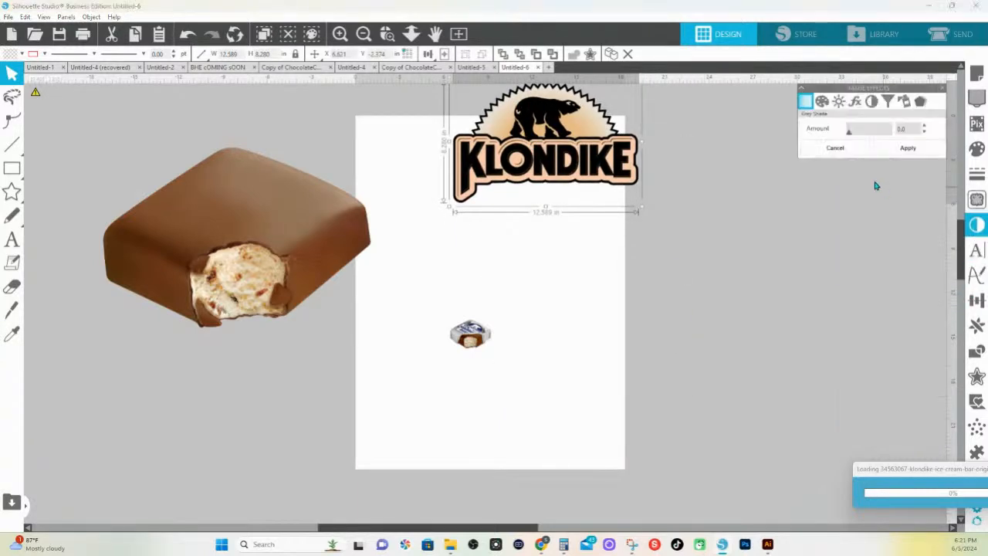
click(870, 105)
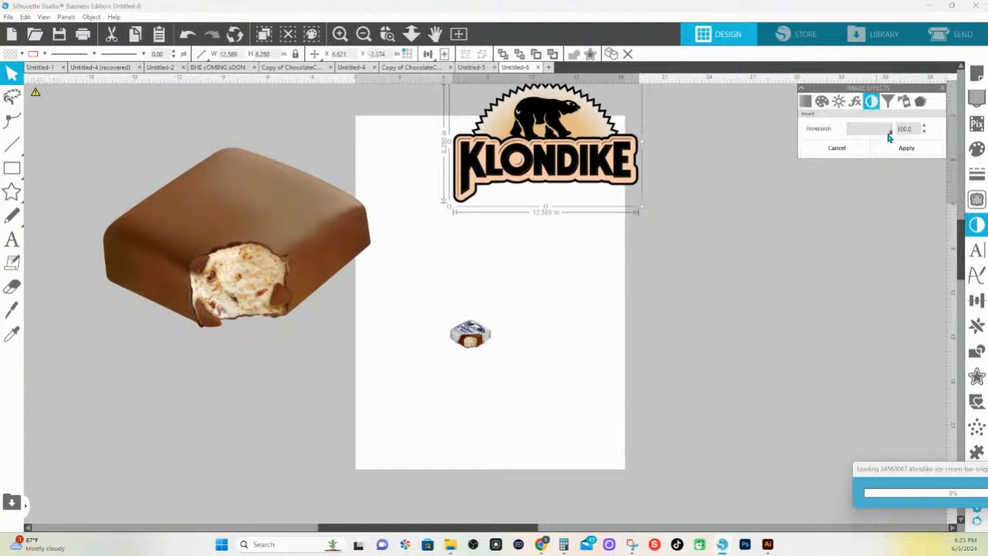
click(685, 304)
Bring the Klondike logo to the front and place it over the upper part of the large chocolate bar
drag(593, 168, 463, 205)
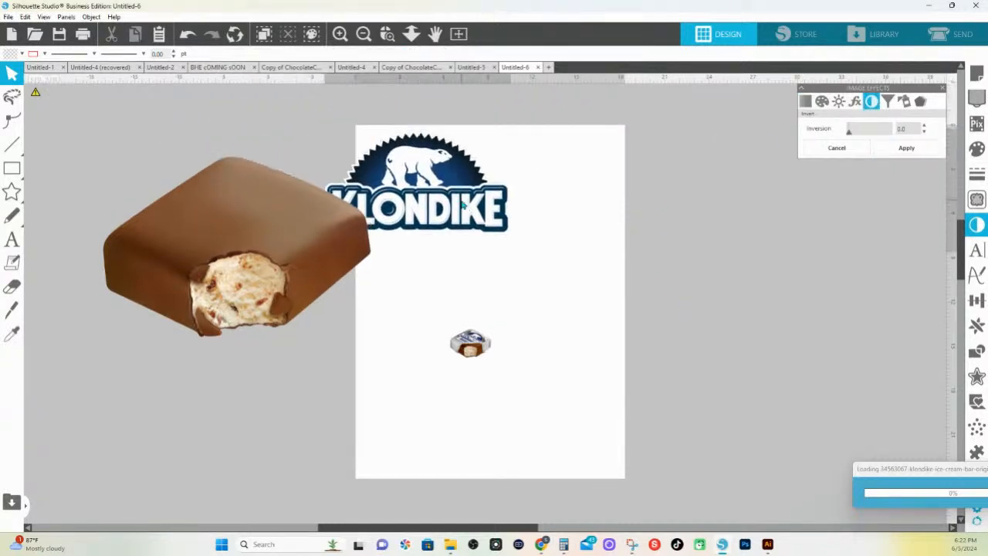
right_click(463, 206)
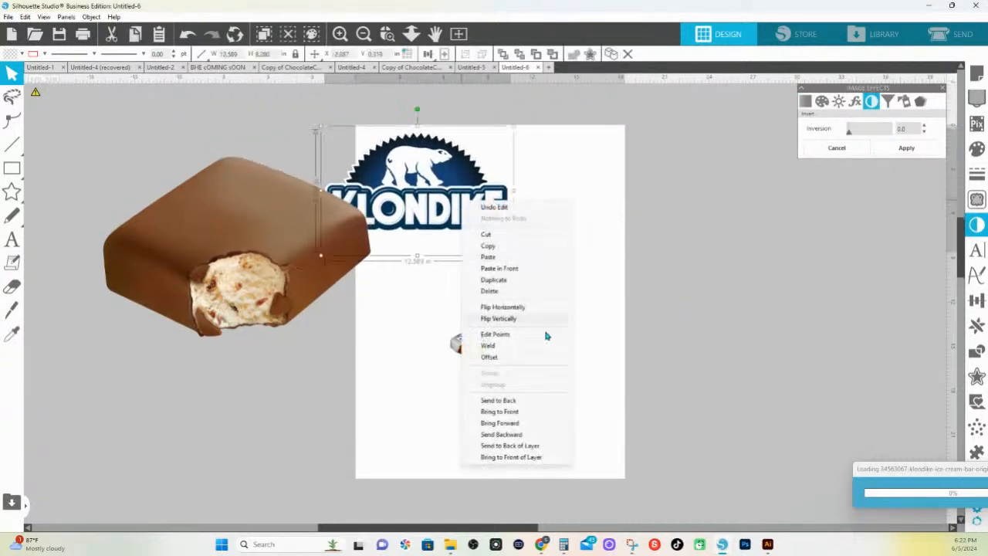
click(523, 412)
drag(478, 187, 301, 161)
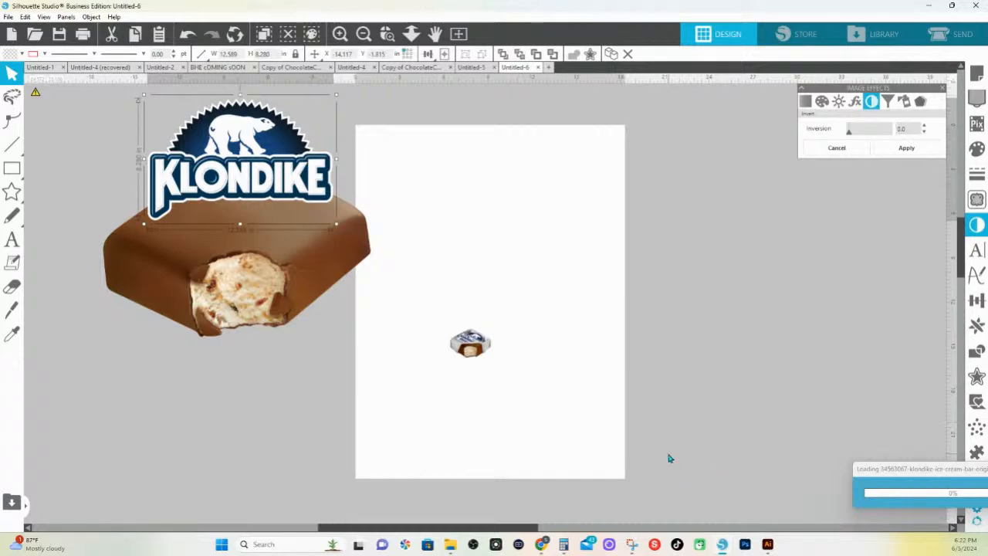
Switch to Canva in the browser and add a blank fifth page to the Ice Cream Mag MASTER FILE design
mouse_move(540, 545)
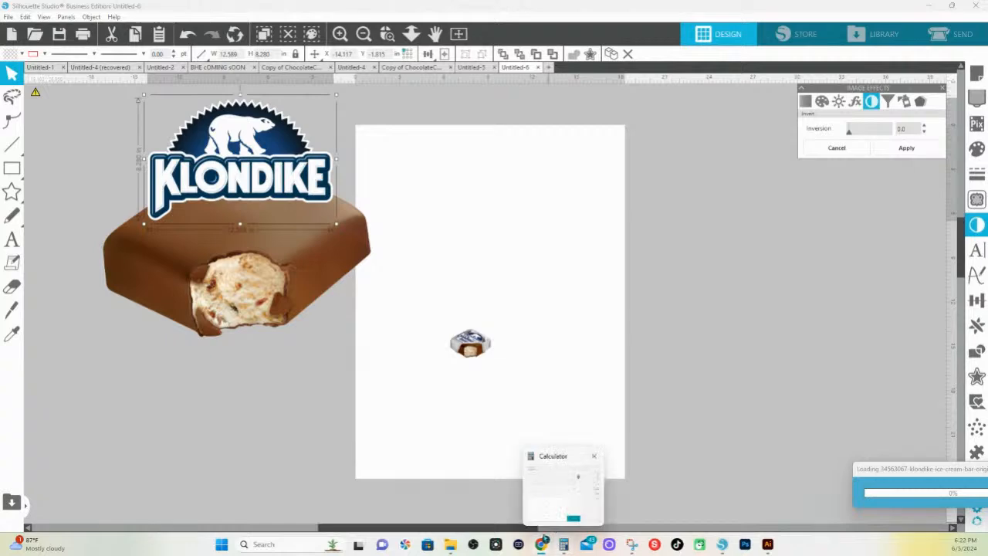
click(675, 460)
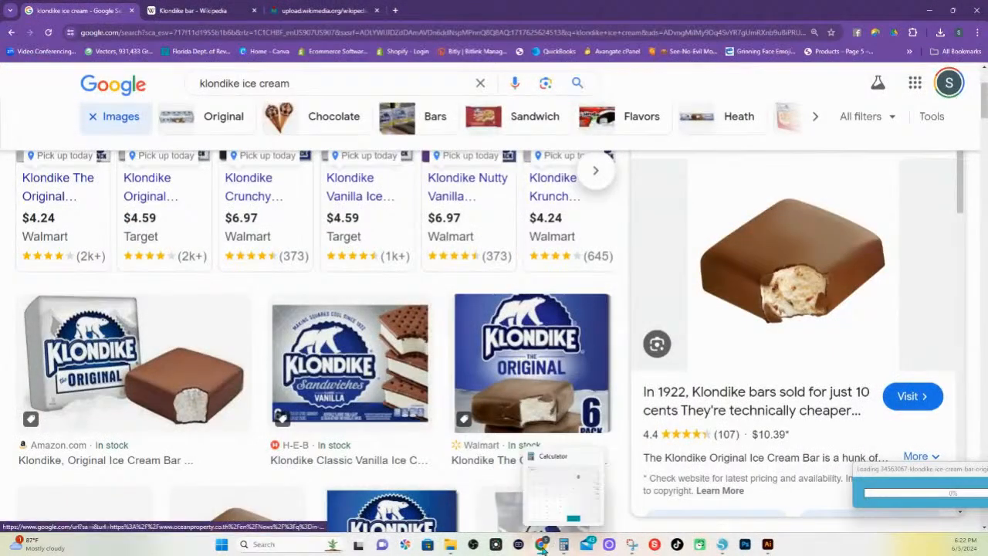
click(402, 472)
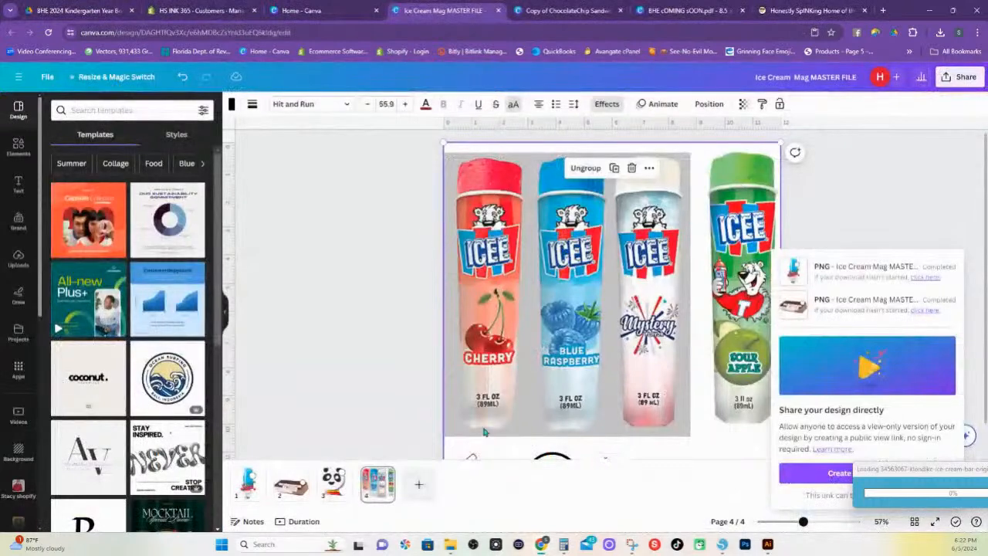
scroll(486, 432, down, 2)
click(419, 485)
click(423, 492)
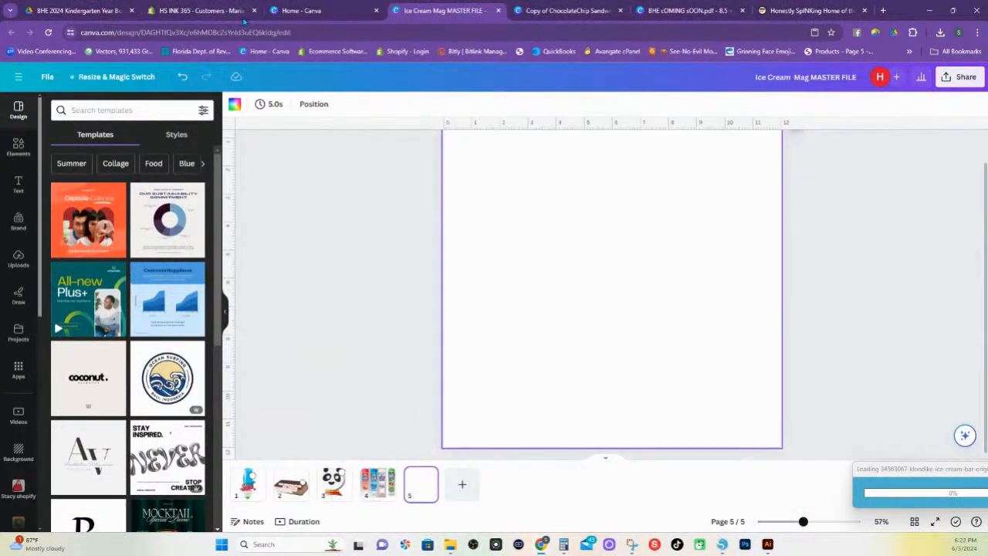
In the Copy of ChocolateChip Sandwich design, ungroup the lower Big Neapolitan Ice Cream Sandwich item and copy its text
click(562, 11)
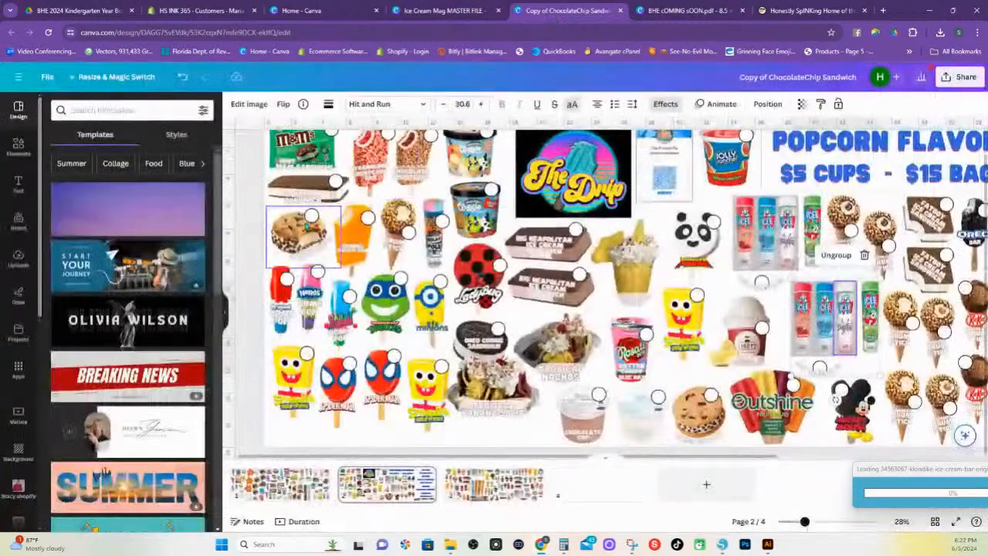
click(551, 288)
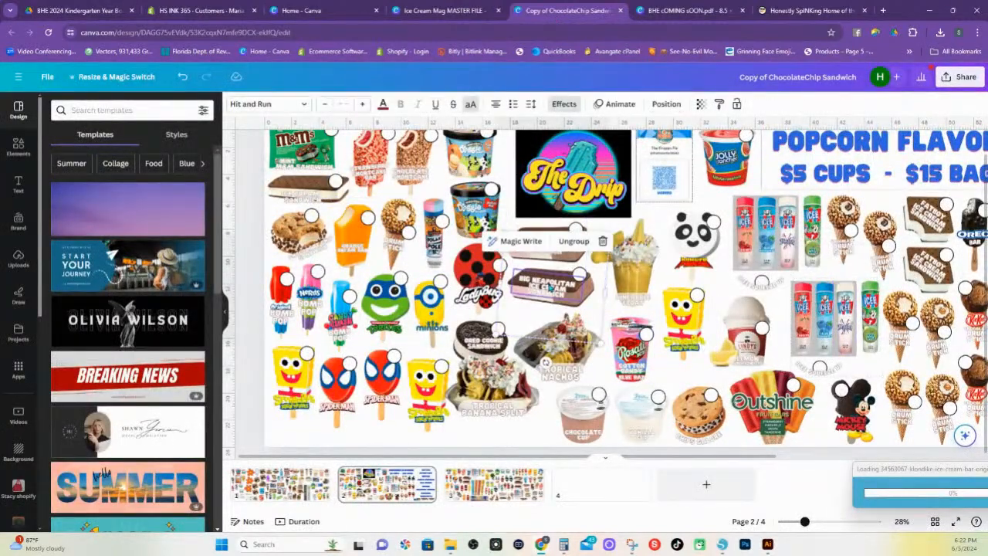
right_click(547, 287)
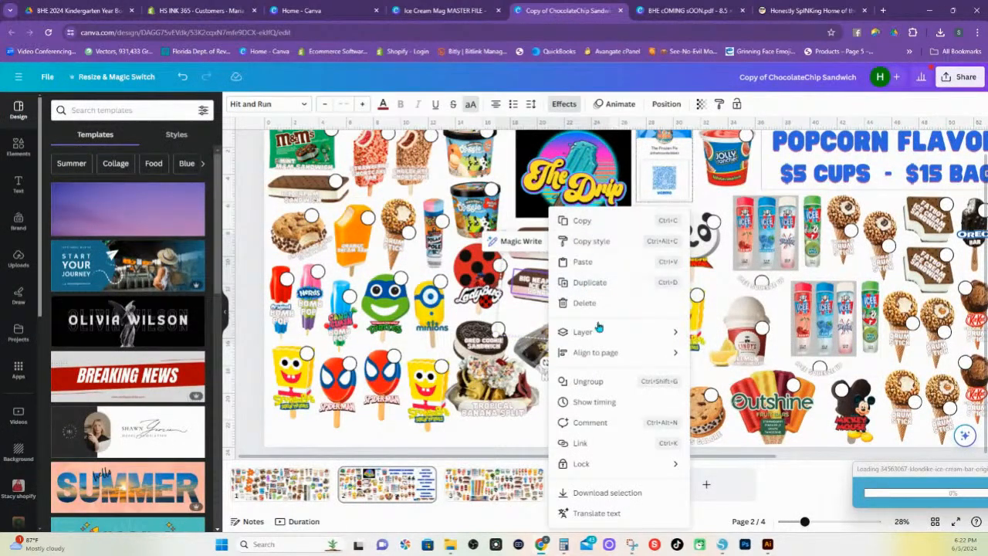
click(590, 381)
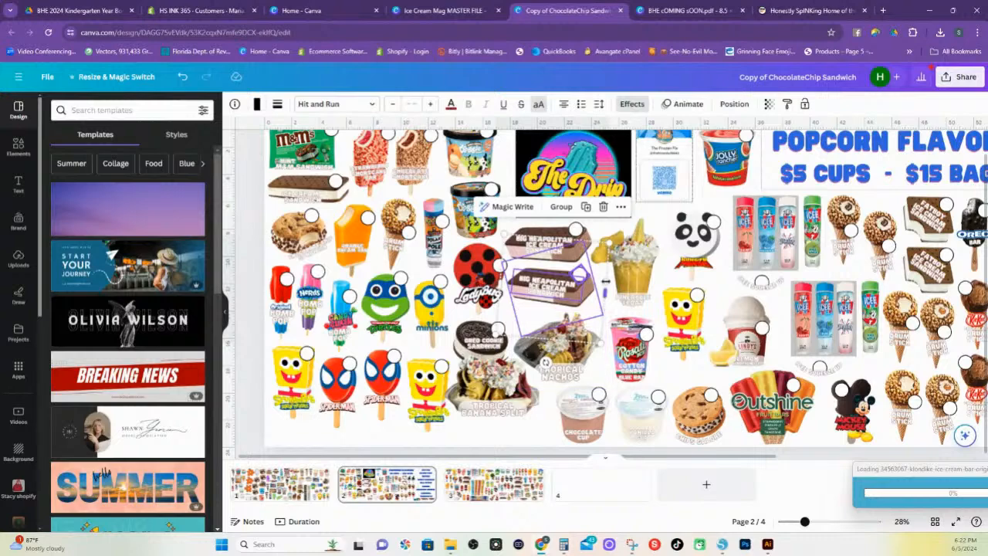
click(631, 287)
click(557, 288)
right_click(559, 288)
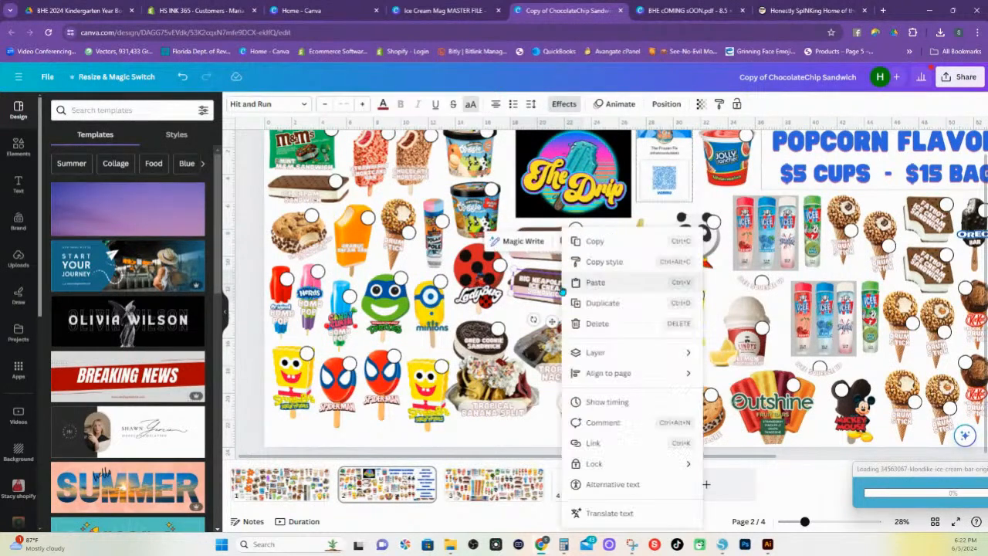
click(605, 246)
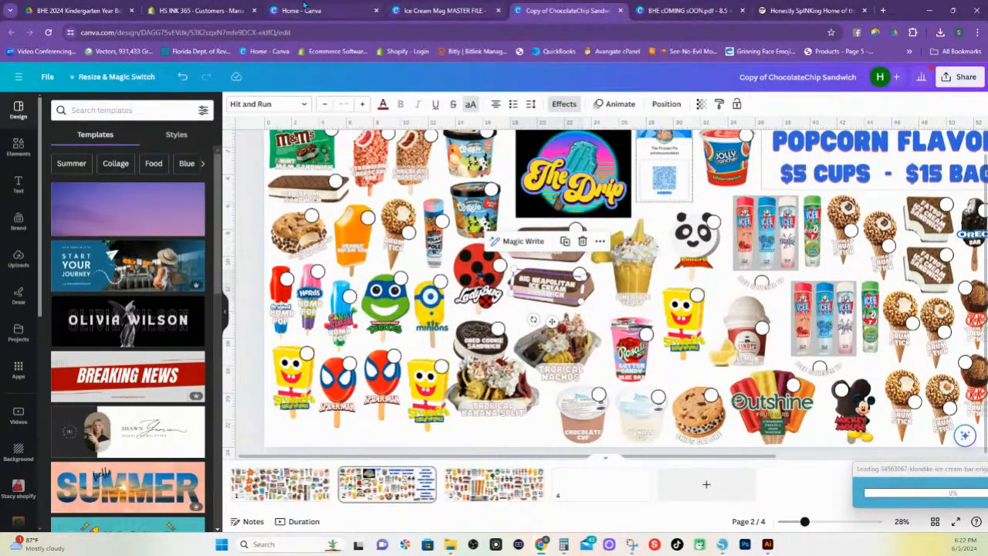
Paste the copied text onto blank page 5 of Ice Cream Mag MASTER FILE and change its wording to ORIGINAL
click(300, 8)
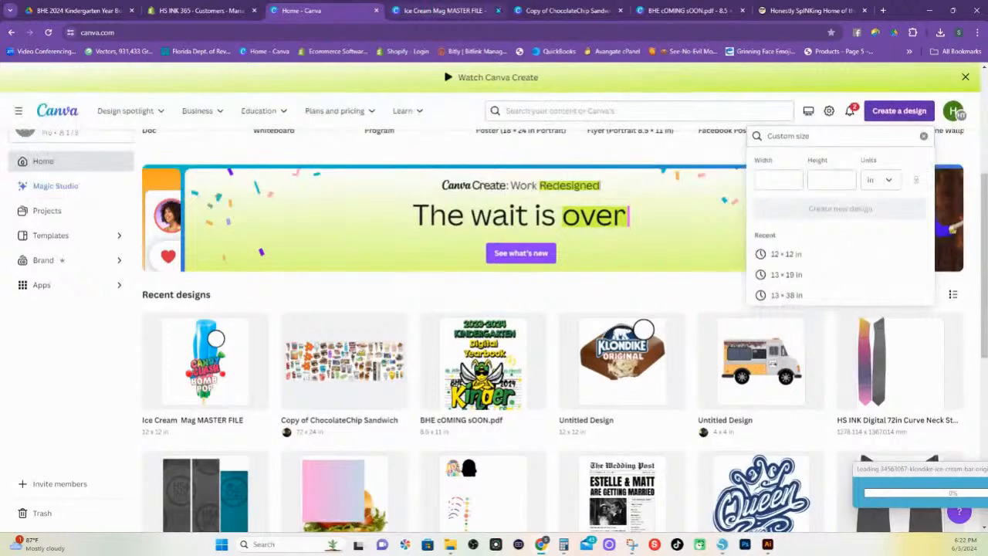
click(437, 11)
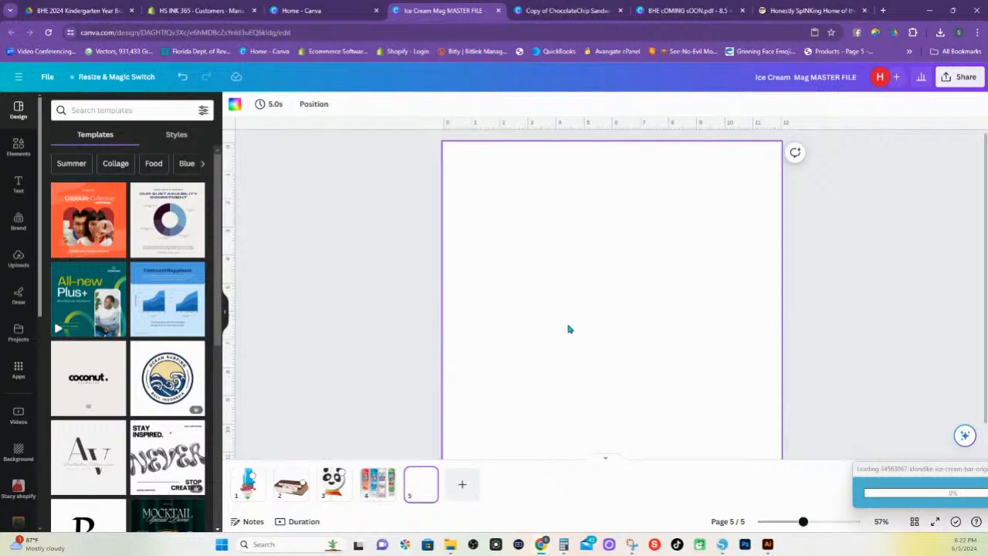
key(ctrl+v)
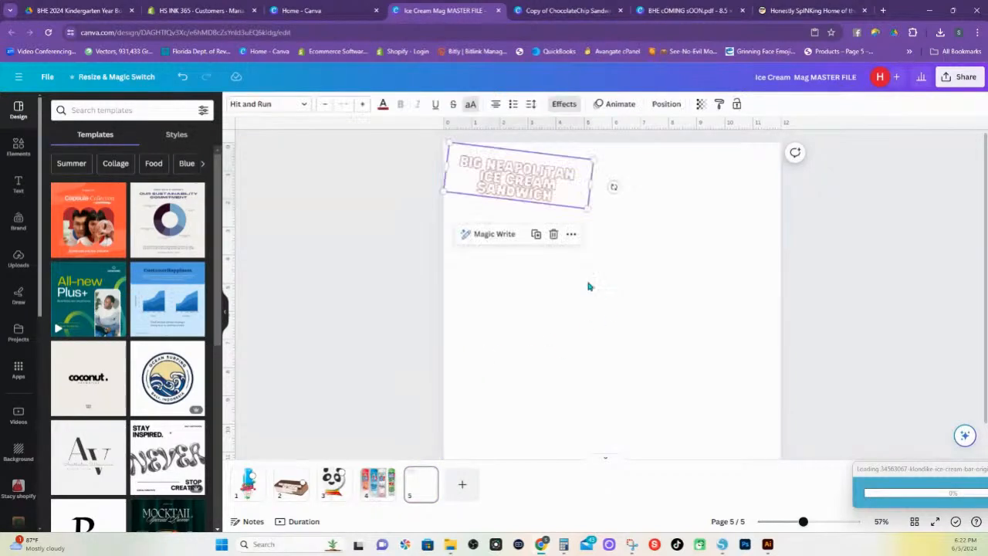
drag(527, 193, 546, 218)
double_click(545, 217)
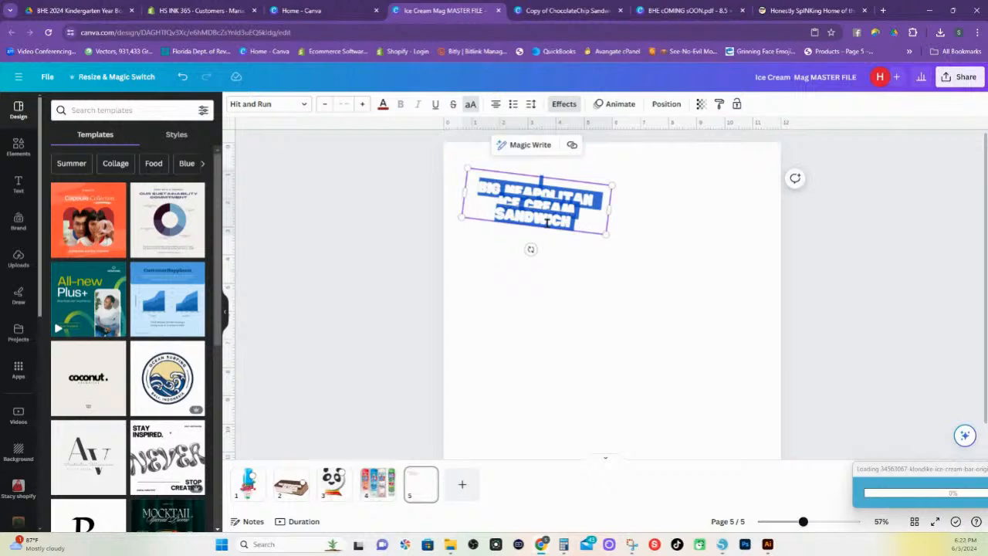
text(OR)
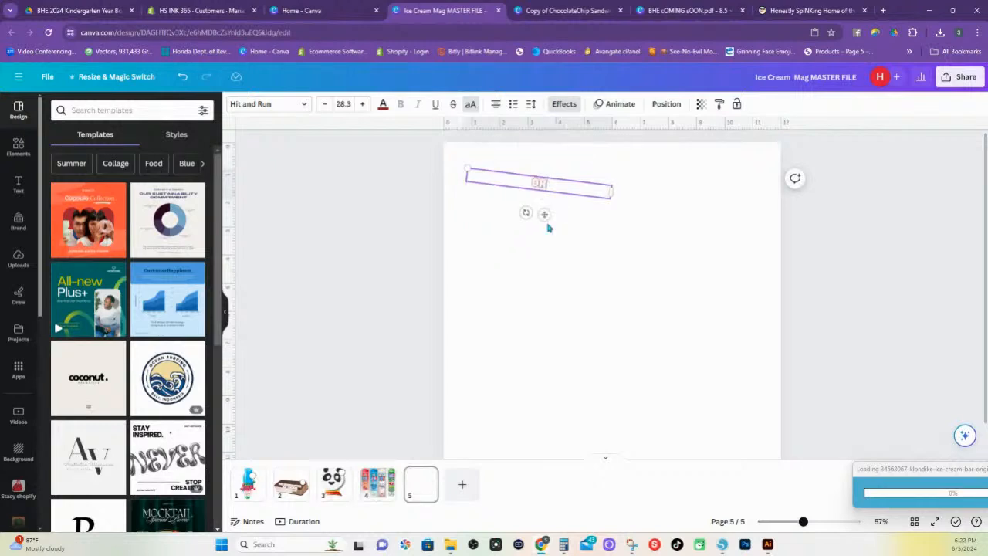
text(IGINAL)
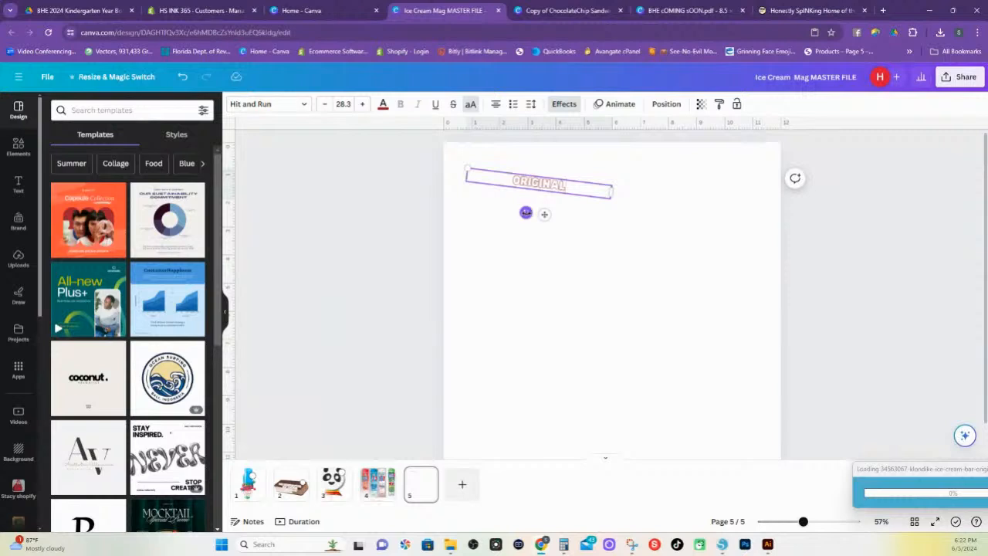
Rotate the ORIGINAL text level, enlarge it to font size 100, and center it near the top of the page
drag(526, 212, 529, 213)
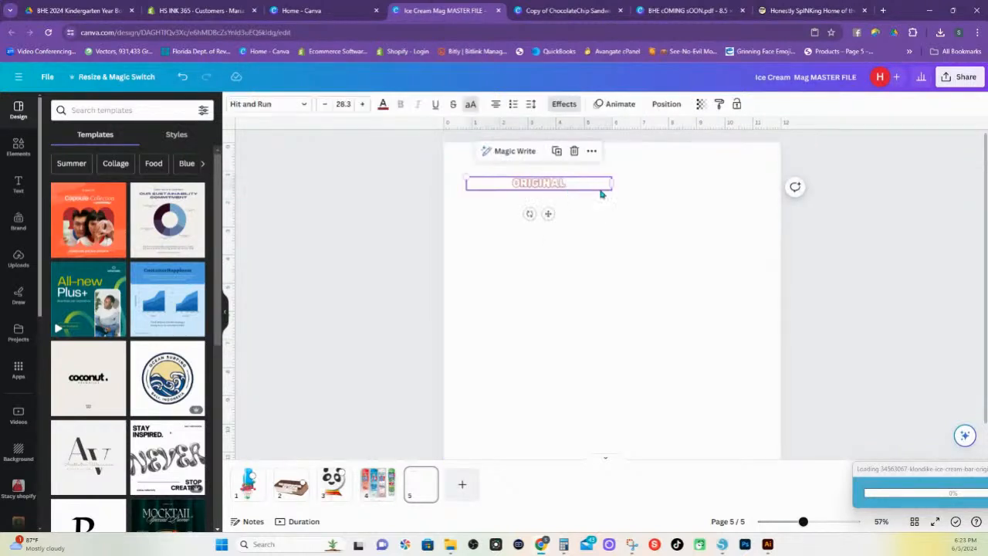
drag(466, 176, 207, 153)
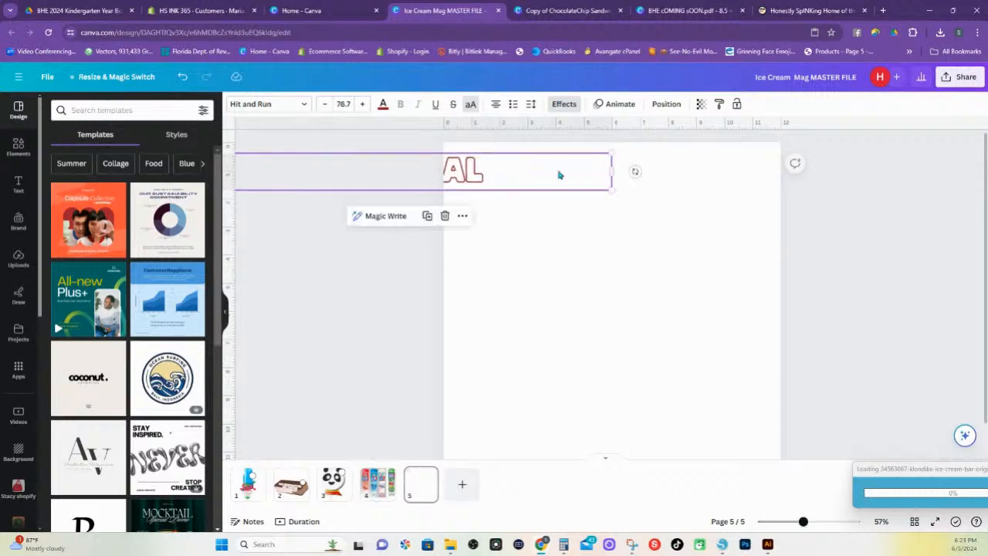
drag(471, 182, 662, 191)
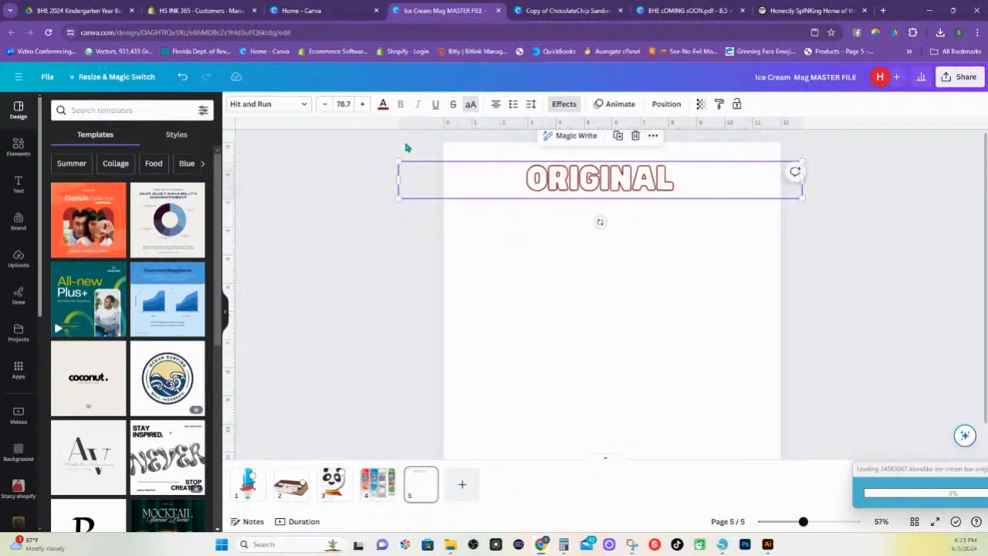
drag(399, 158, 288, 150)
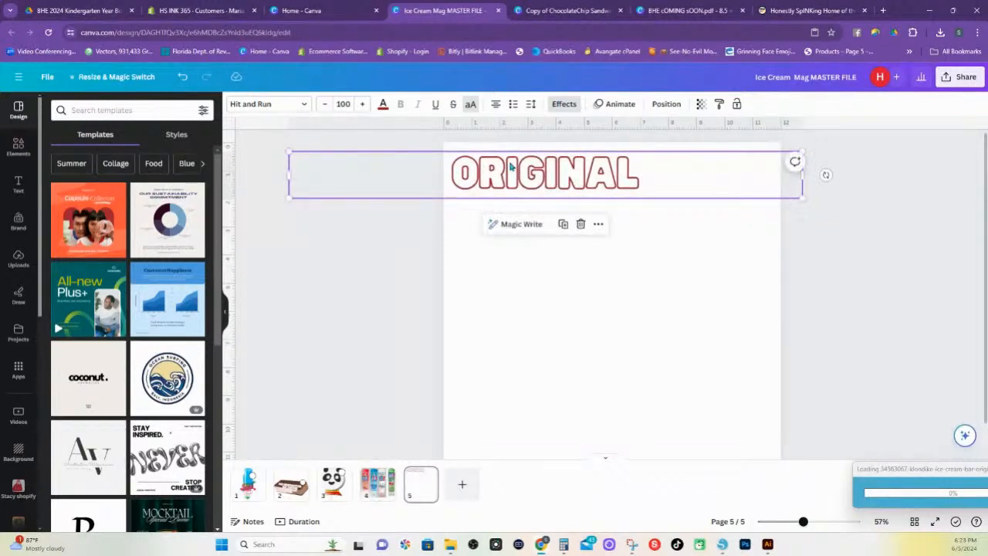
drag(511, 167, 570, 163)
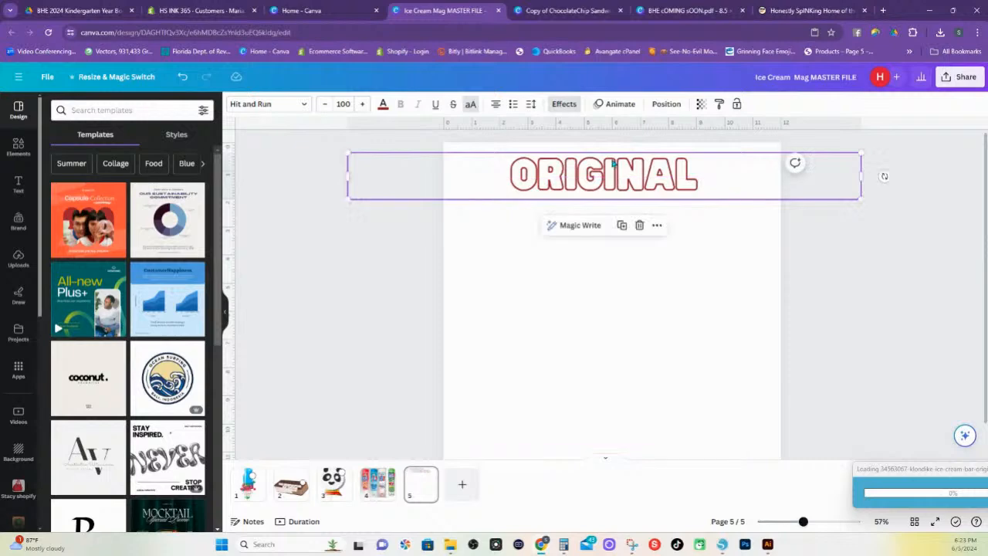
Download only page 5 as a PNG with a transparent background
click(947, 78)
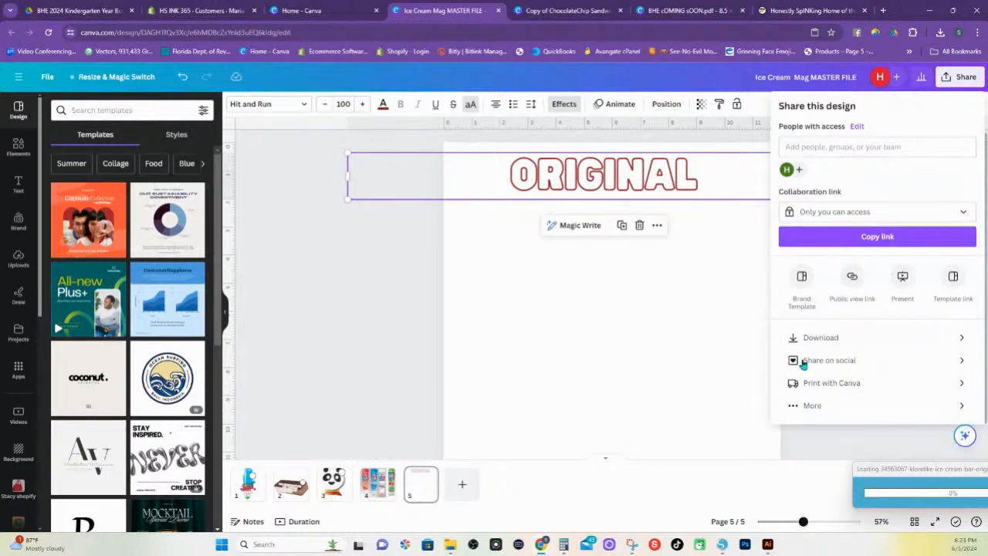
click(837, 338)
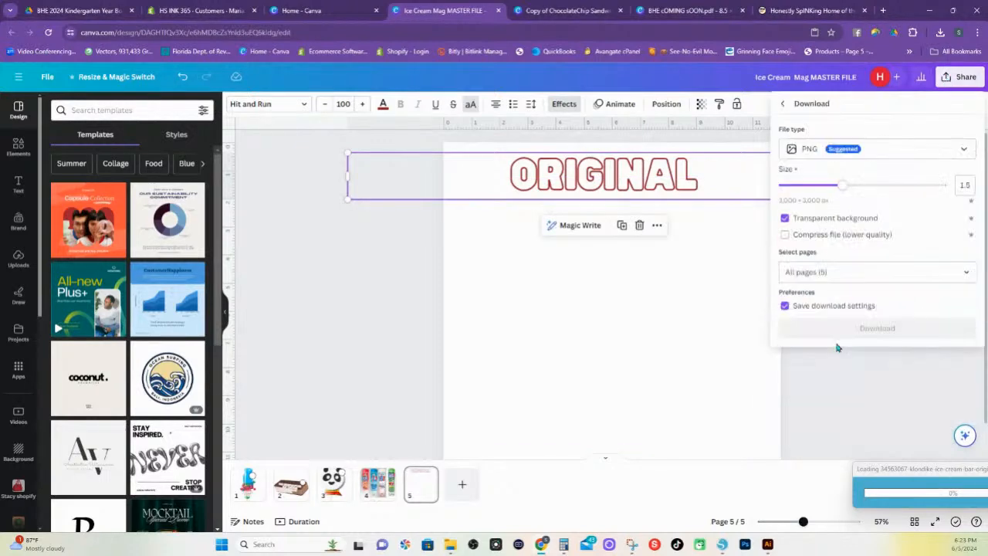
click(869, 265)
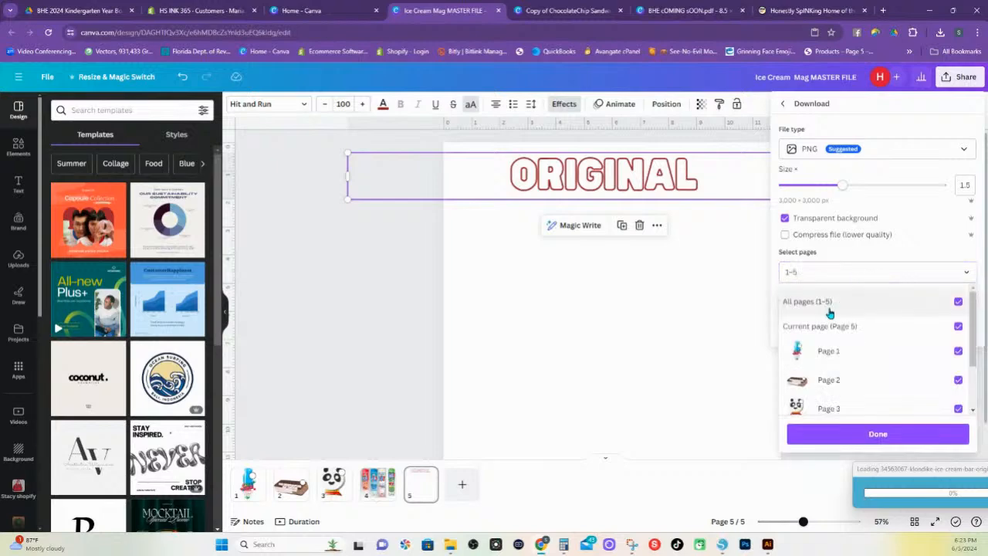
click(955, 302)
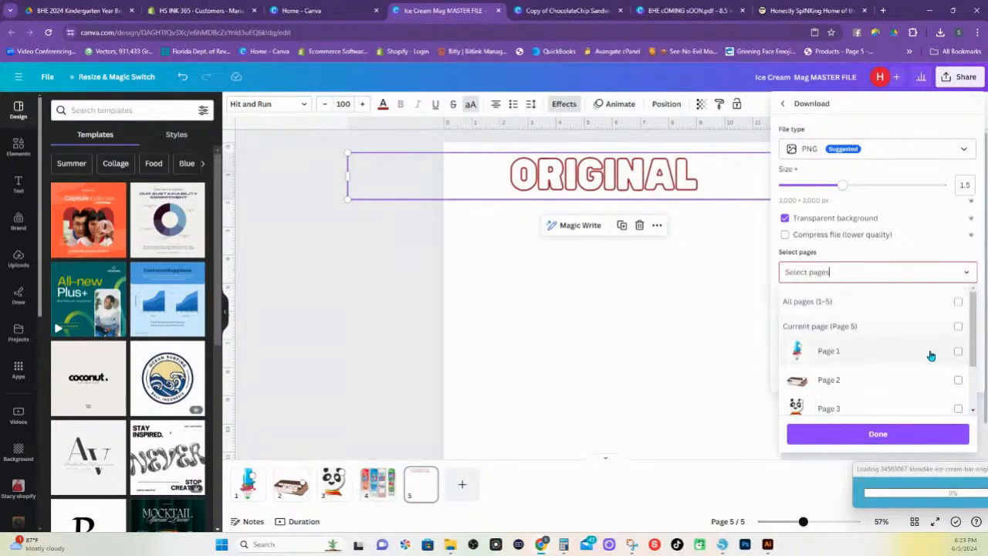
scroll(931, 352, down, 2)
click(958, 396)
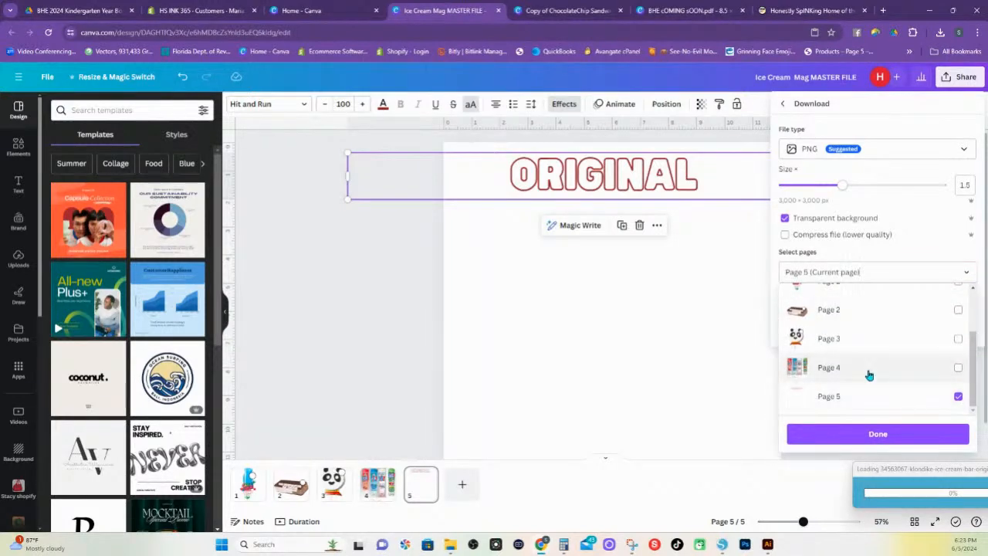
click(899, 434)
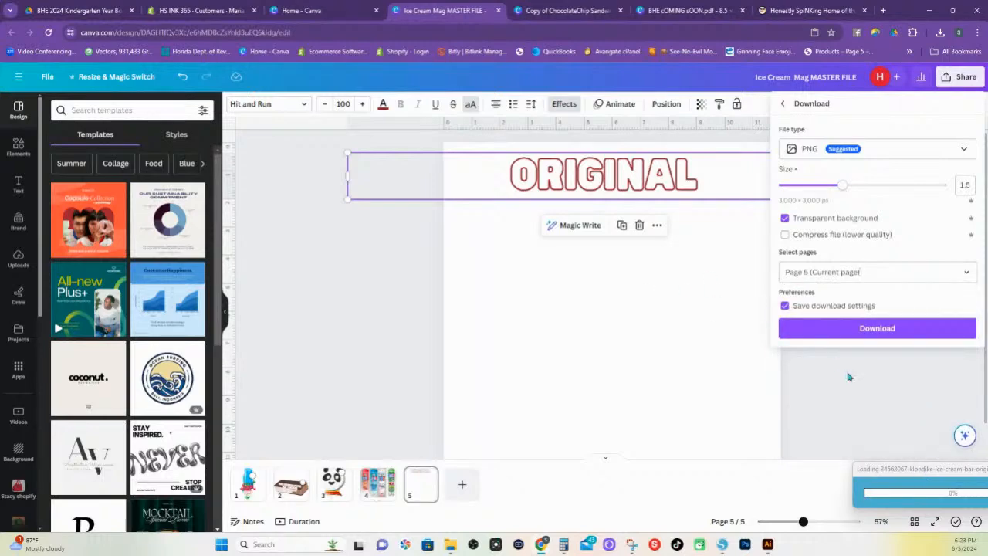
click(861, 328)
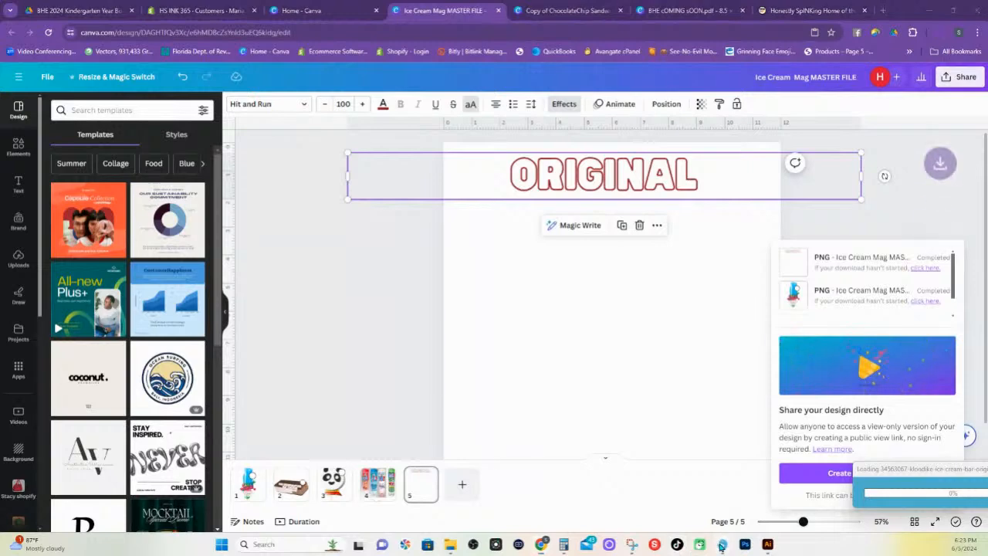
Switch to Silhouette Studio and move the Klondike logo slightly lower over the chocolate bar
click(721, 544)
mouse_move(260, 152)
mouse_down()
mouse_move(264, 144)
mouse_move(254, 170)
mouse_up()
Draw a circle about 3.65 in across on the upper part of the page and open its fill color choices
click(27, 173)
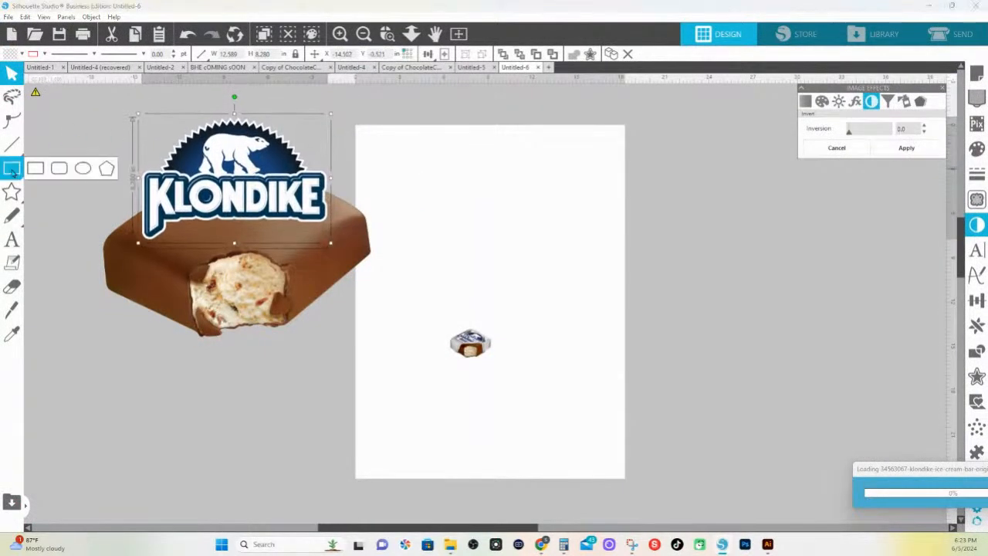
click(83, 169)
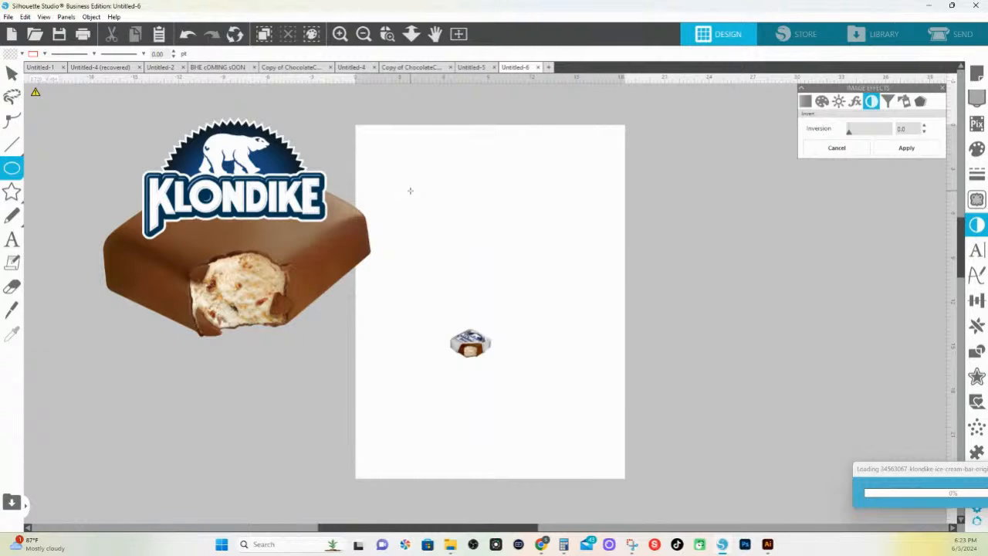
drag(410, 191, 467, 252)
click(21, 53)
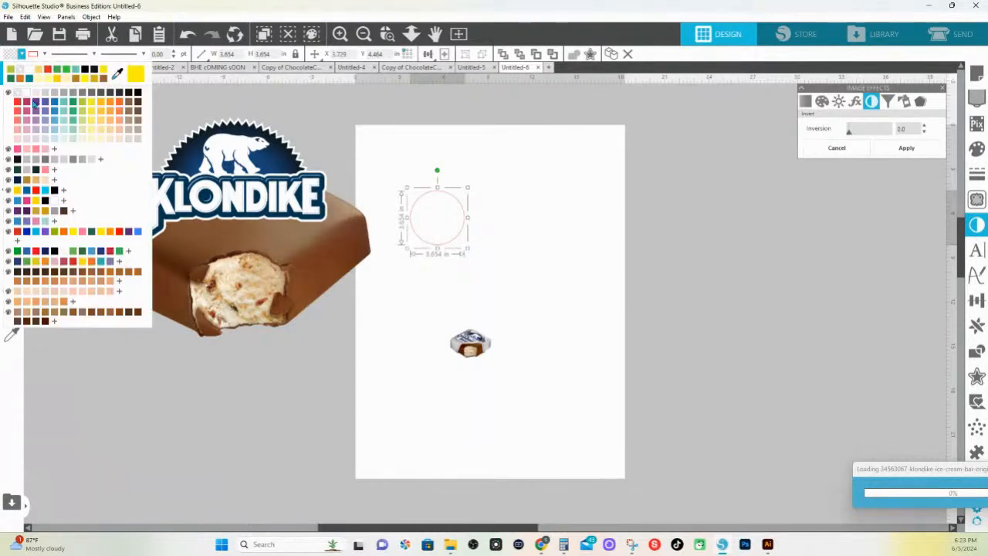
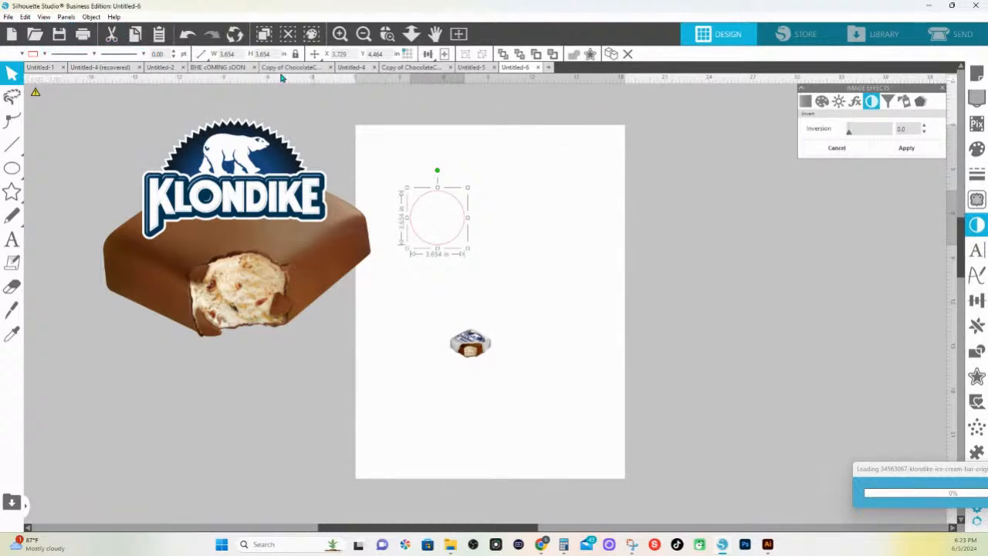
Give the circle a black 15 pt outline and move it beside the polar bear at the Klondike logo's upper right
click(44, 55)
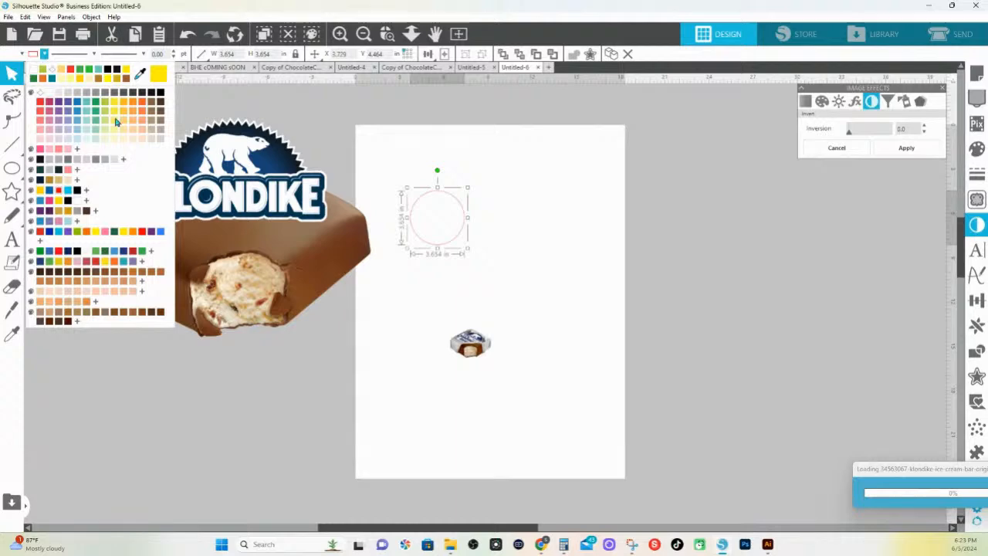
click(159, 98)
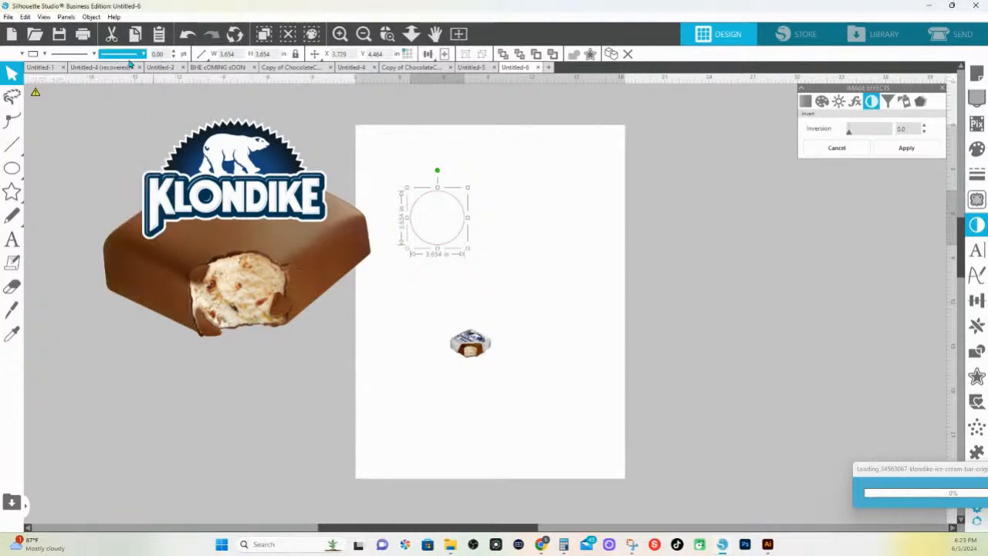
click(173, 53)
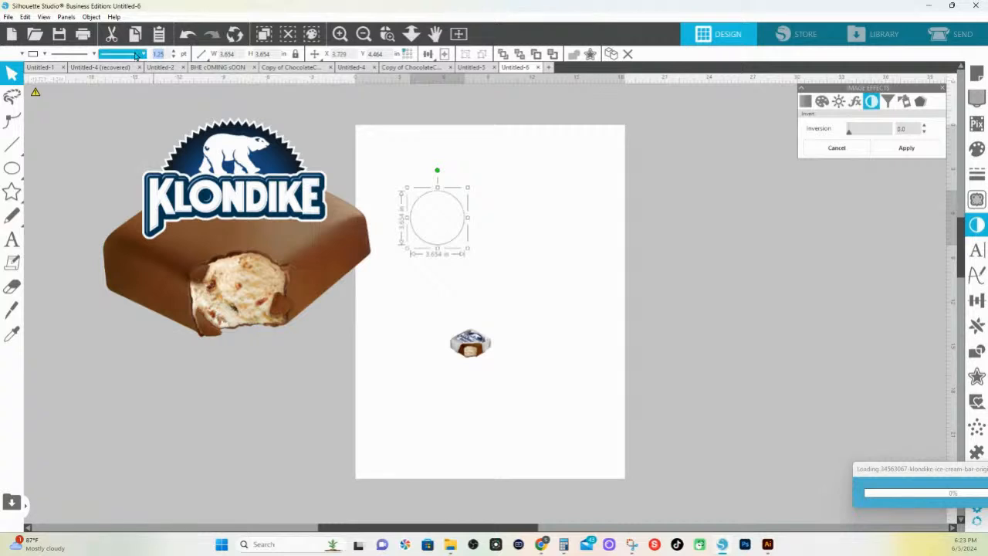
key(Return)
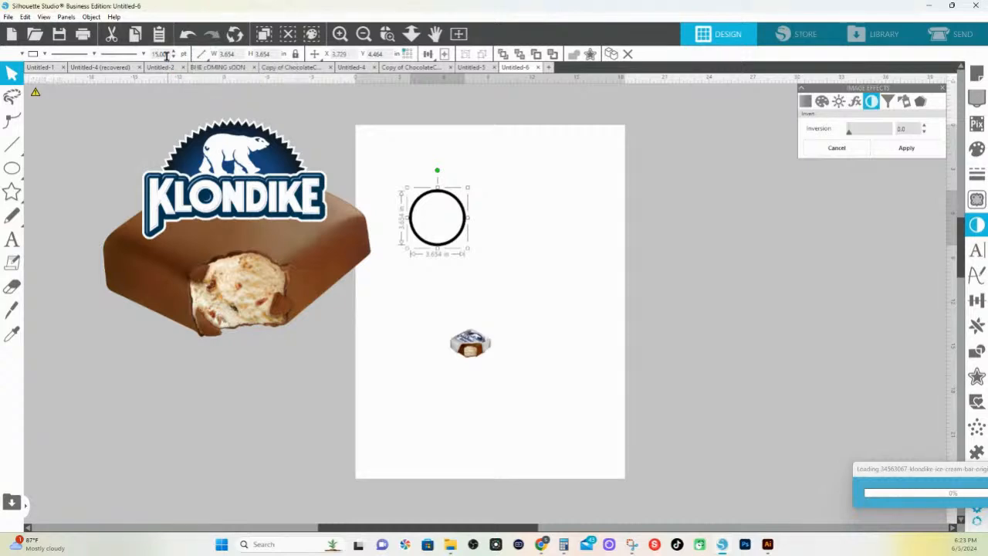
drag(466, 220, 328, 153)
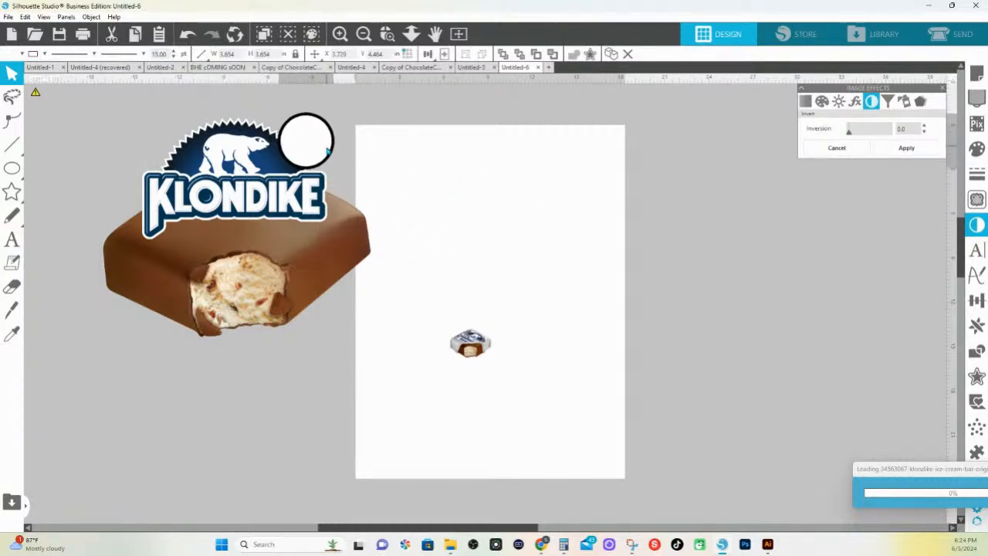
click(436, 231)
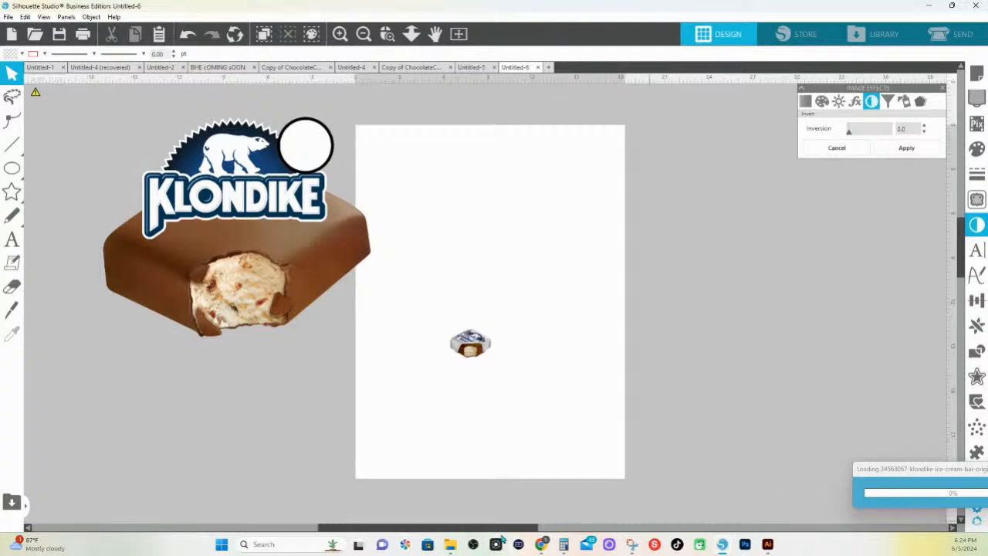
Bring the ORIGINAL text PNG from the Downloads folder into the design and place it below the chocolate bar
mouse_move(453, 549)
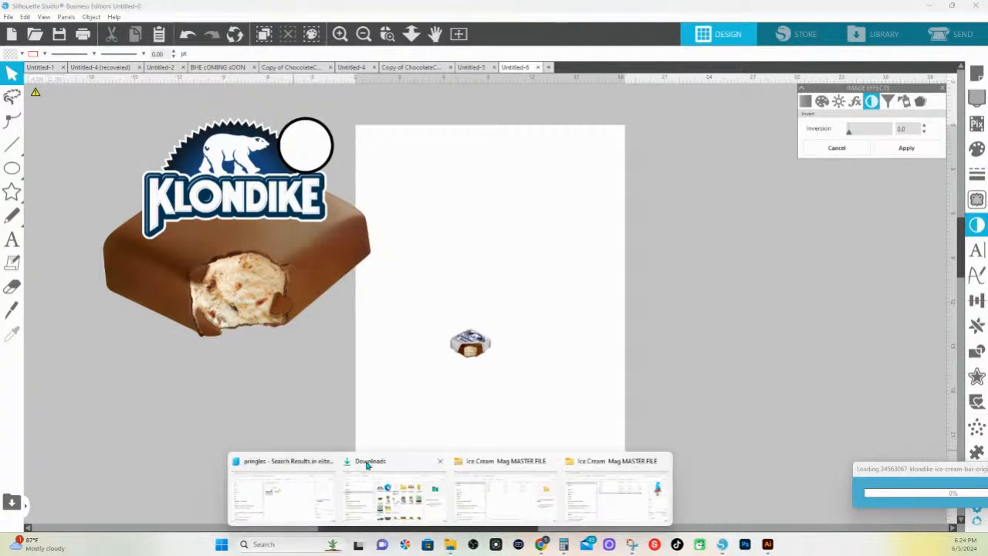
click(367, 464)
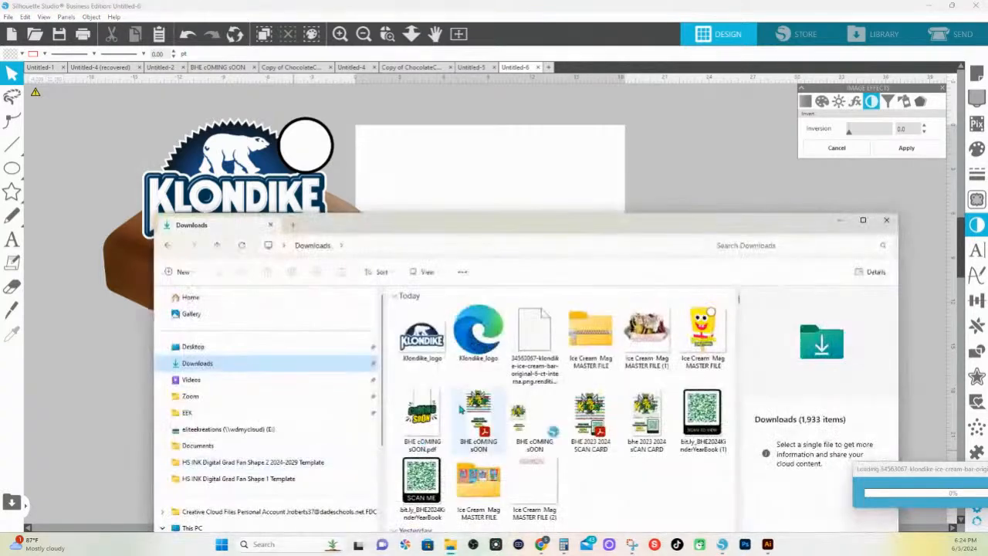
click(243, 245)
drag(421, 332, 477, 196)
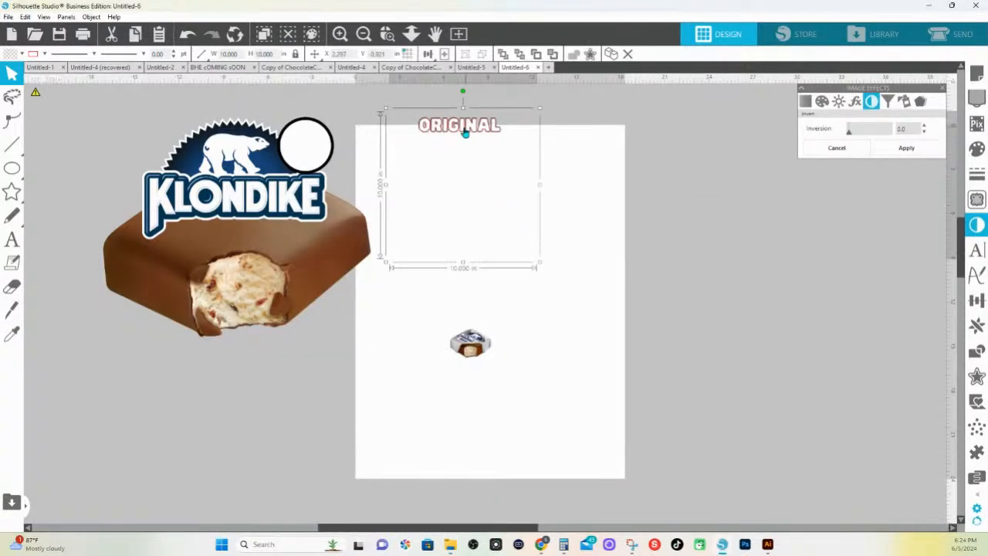
drag(463, 132, 319, 382)
Invert the colors of the ORIGINAL text image by setting its Inversion effect to 100
click(387, 36)
drag(205, 357, 470, 390)
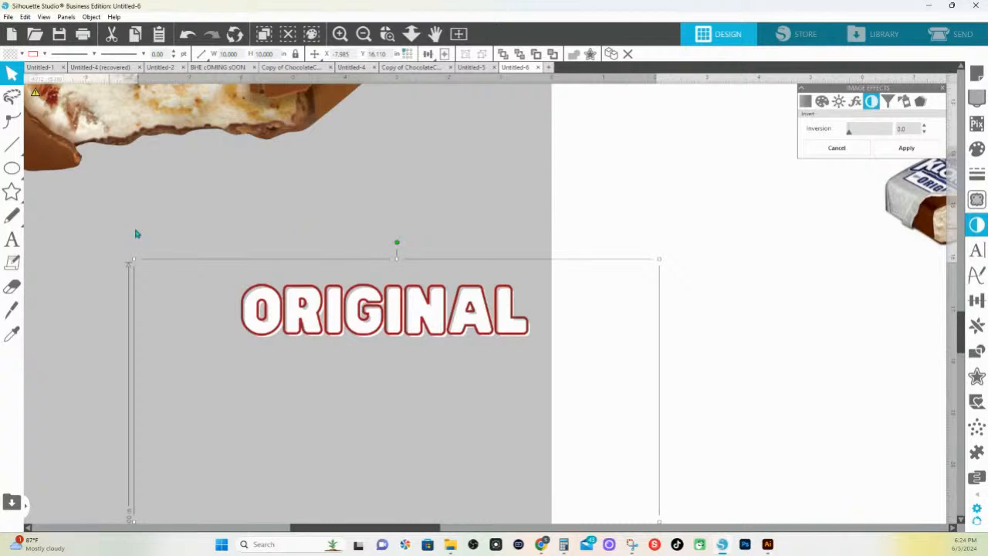
right_click(494, 215)
click(477, 214)
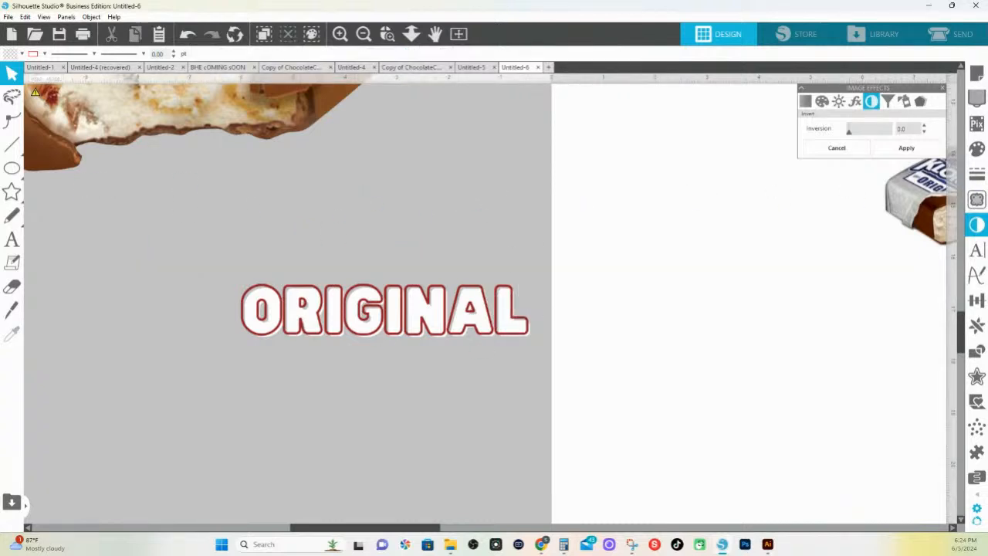
click(457, 330)
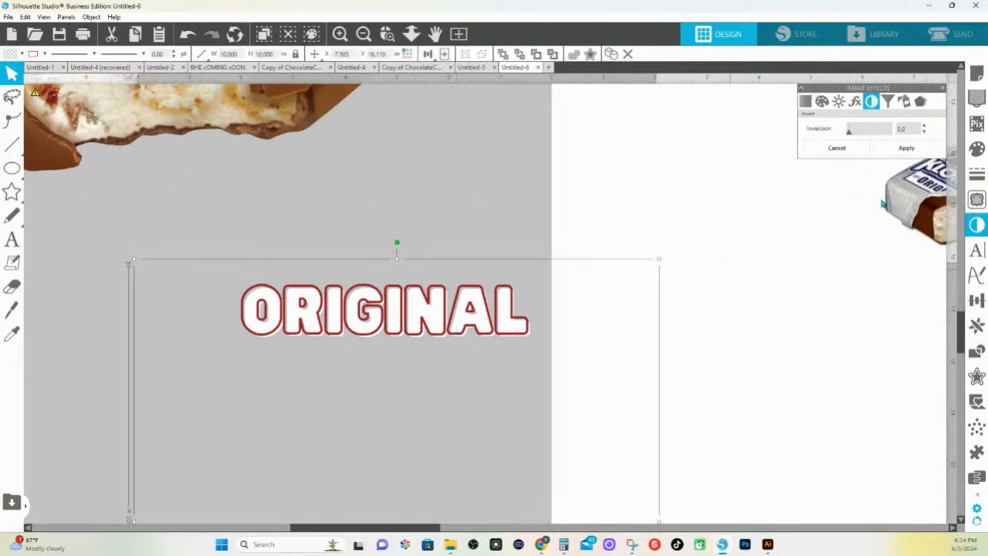
click(977, 225)
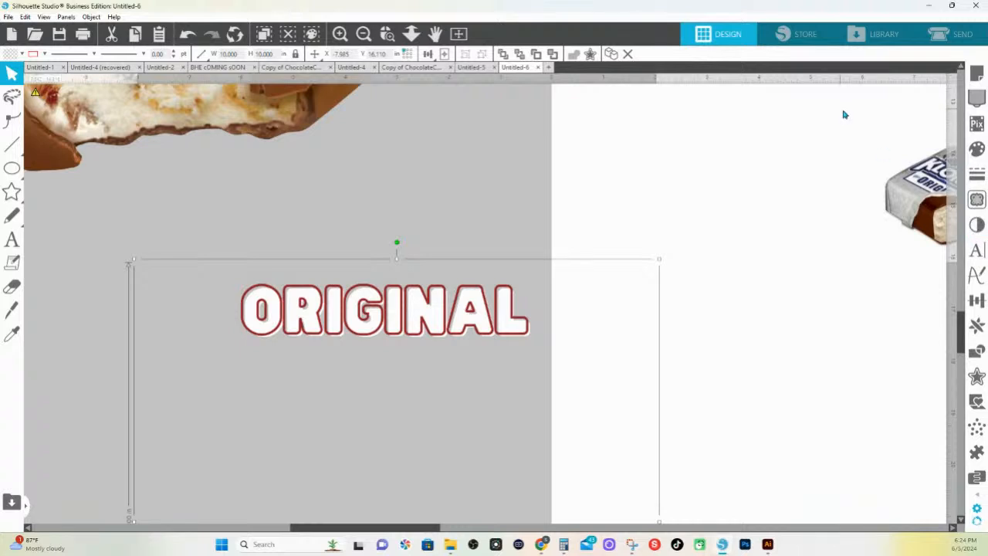
click(977, 225)
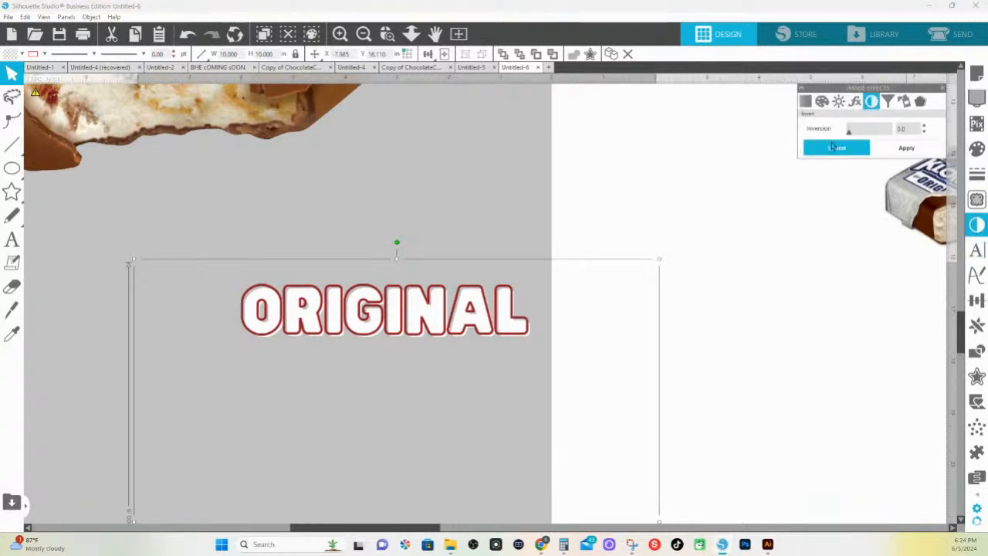
drag(849, 129, 889, 129)
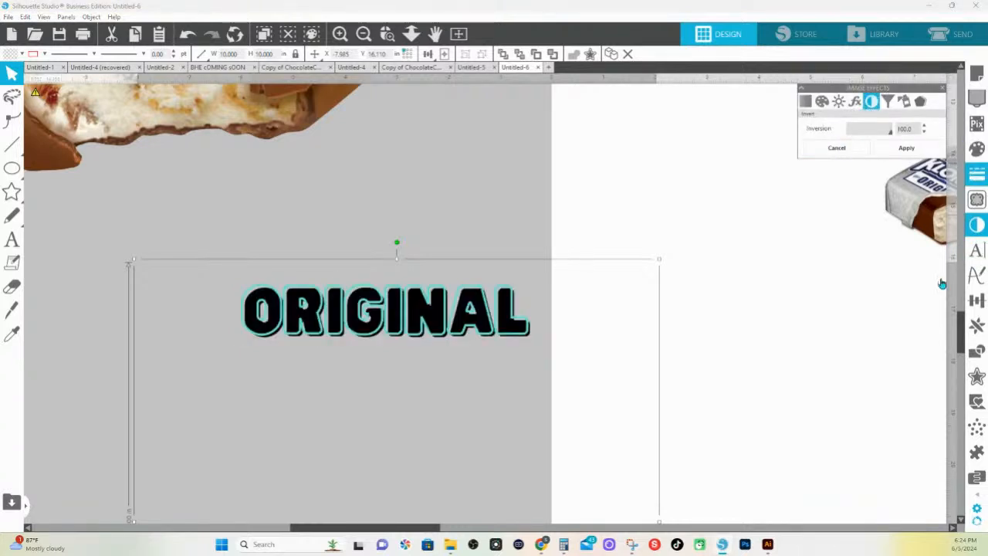
Trace and detach the ORIGINAL lettering from its image with a trace area around the word and a threshold of 87
click(977, 199)
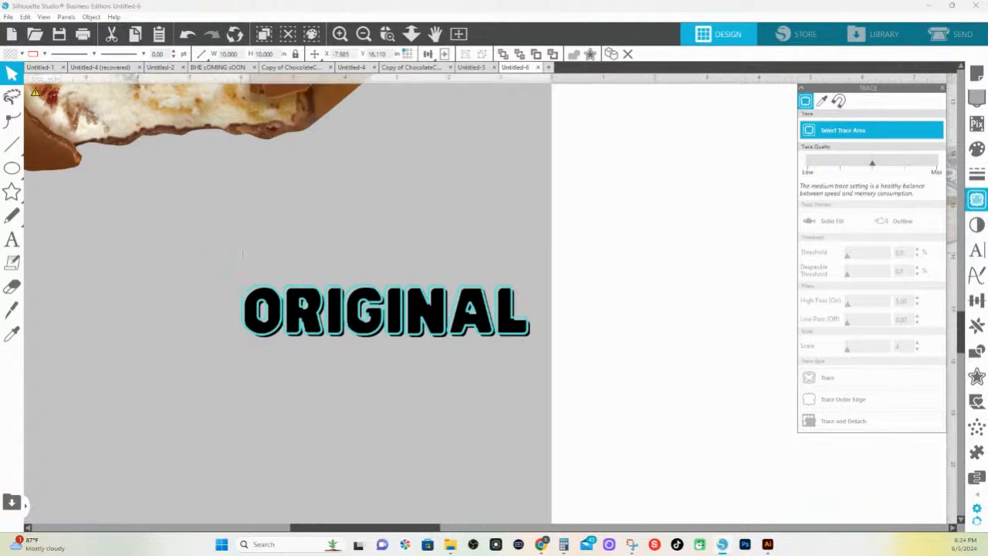
drag(224, 252, 556, 390)
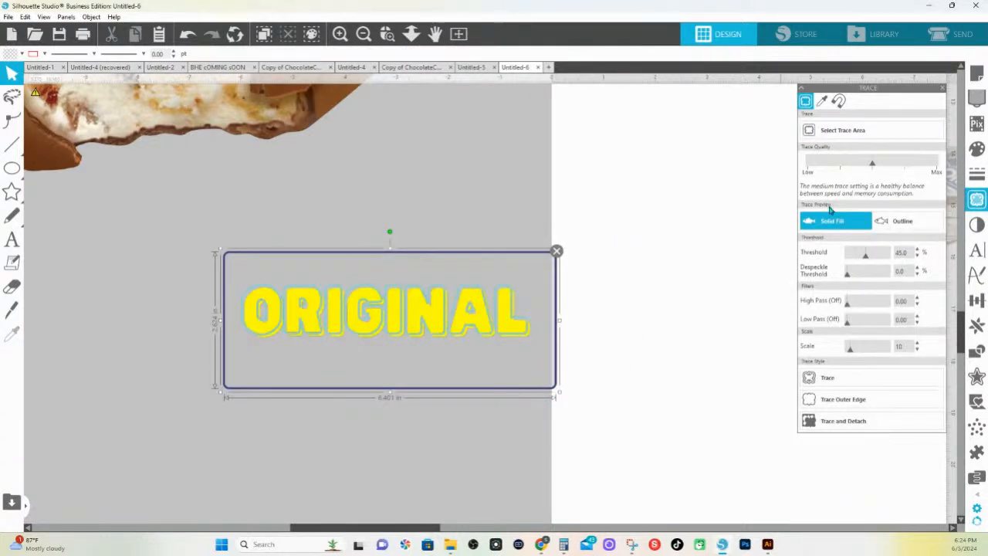
click(884, 257)
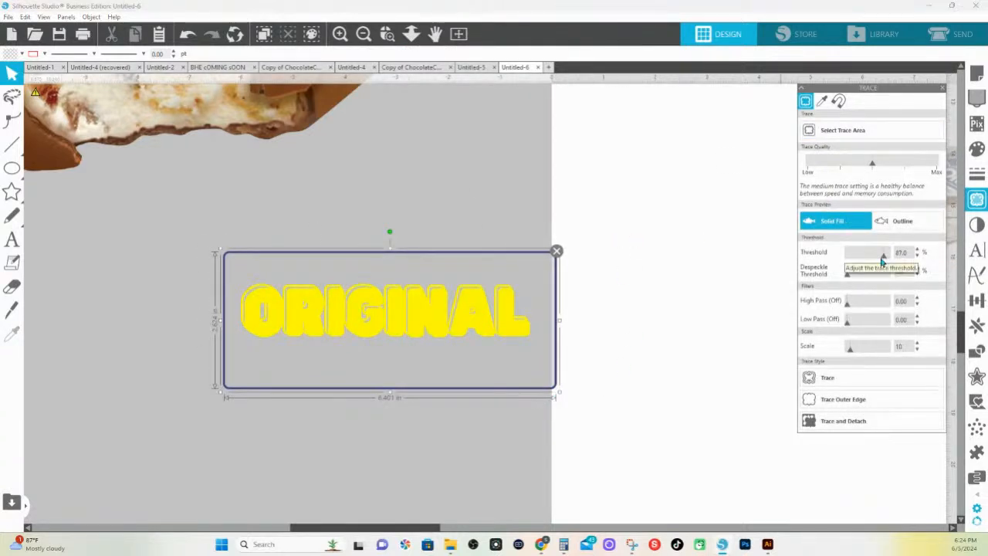
click(840, 422)
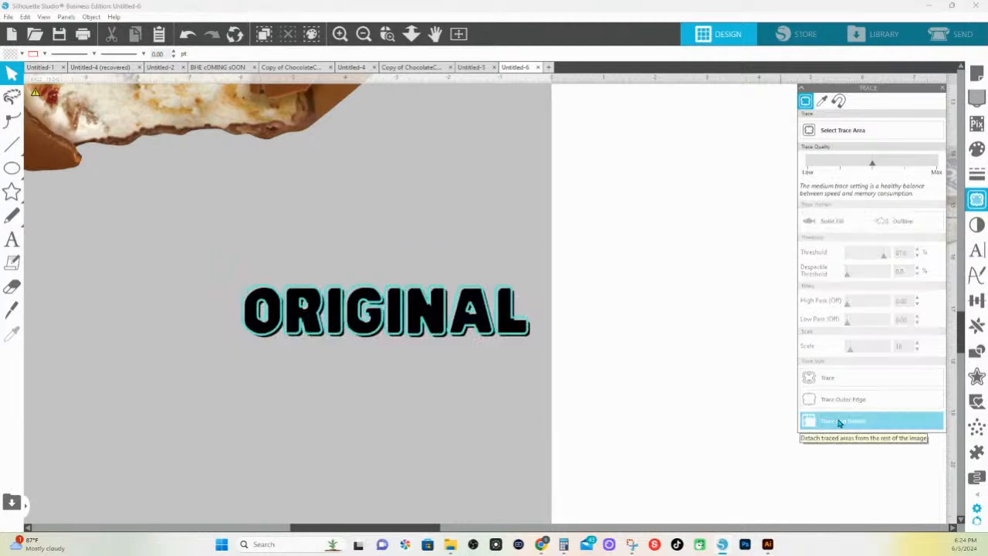
Reset the detached ORIGINAL text's inversion to 0 and place it directly beneath the KLONDIKE lettering, enlarged to about 9.76 in wide
click(499, 339)
click(977, 224)
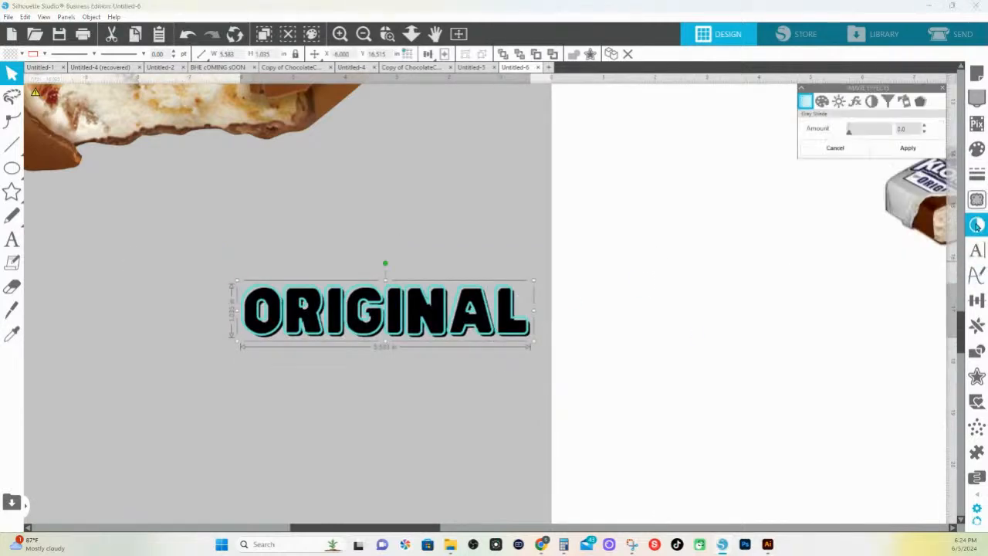
click(870, 102)
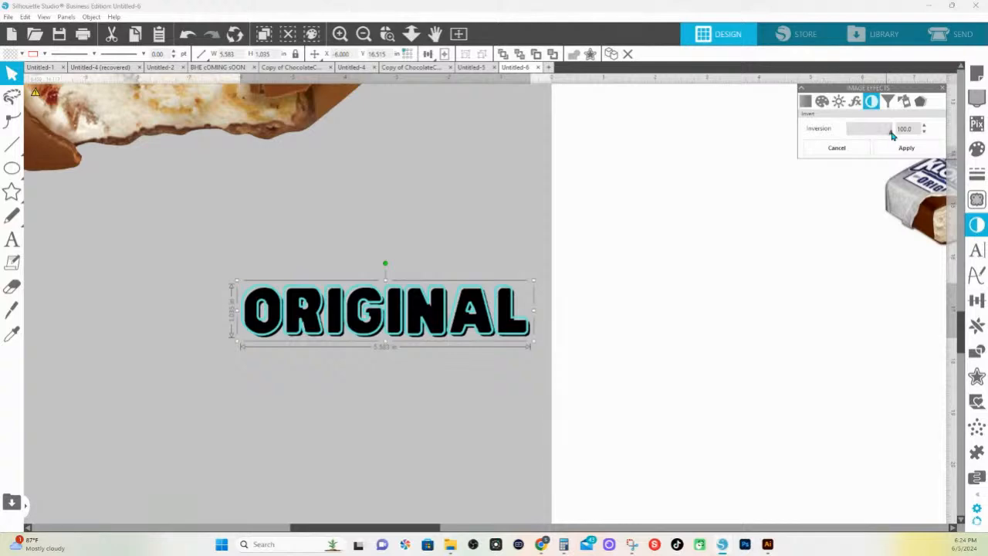
drag(891, 135, 686, 137)
click(410, 33)
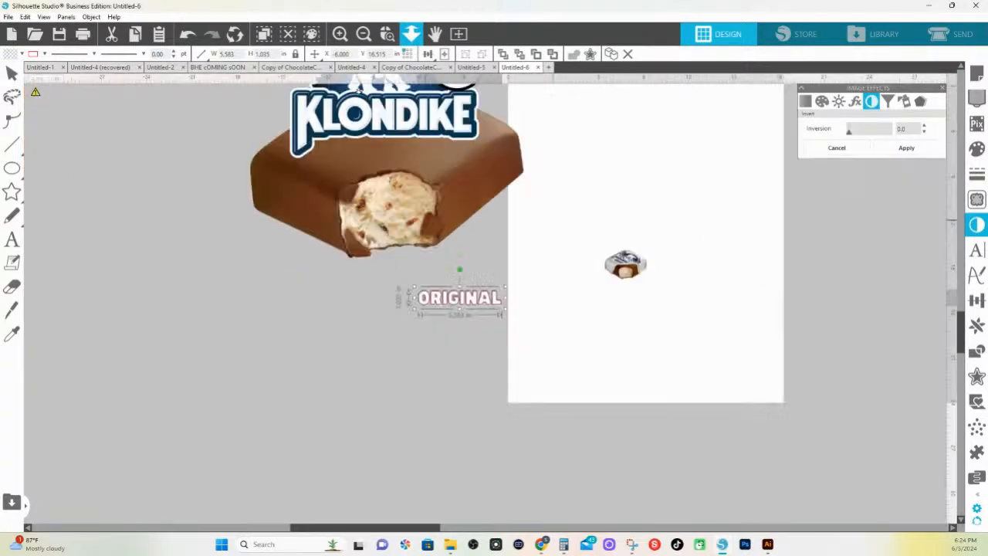
drag(467, 297, 478, 221)
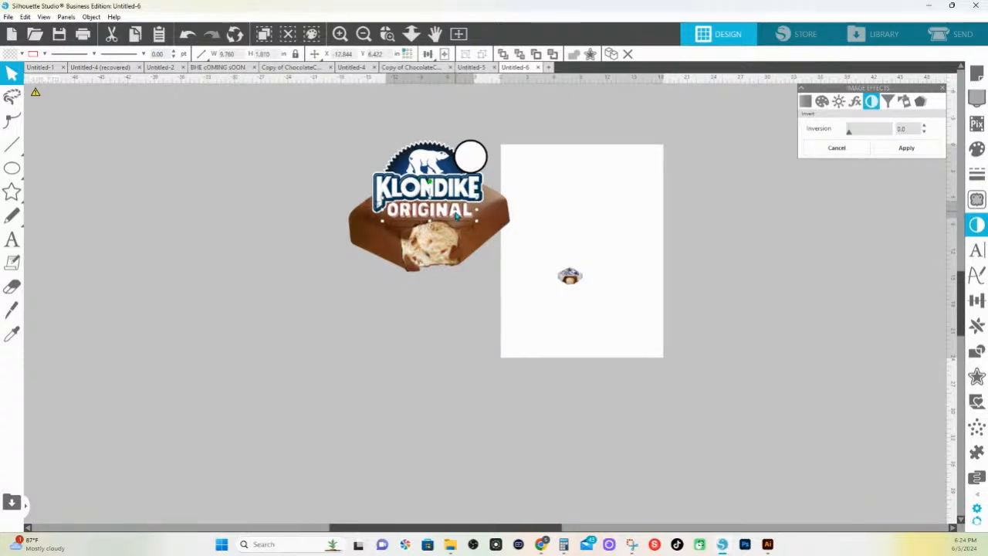
Move the small Klondike reference picture off the page and shift the circle to the end of the KLONDIKE lettering
drag(571, 279, 716, 309)
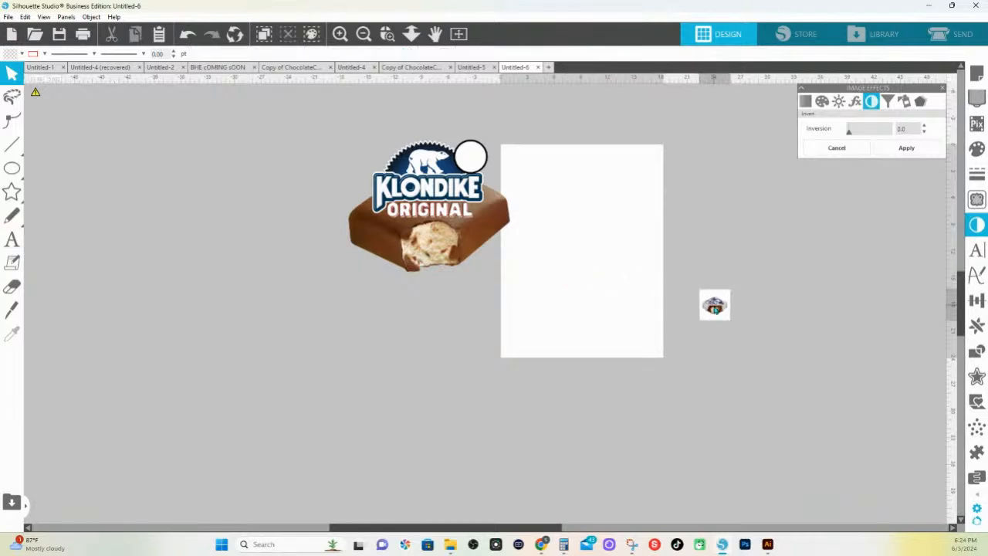
click(577, 225)
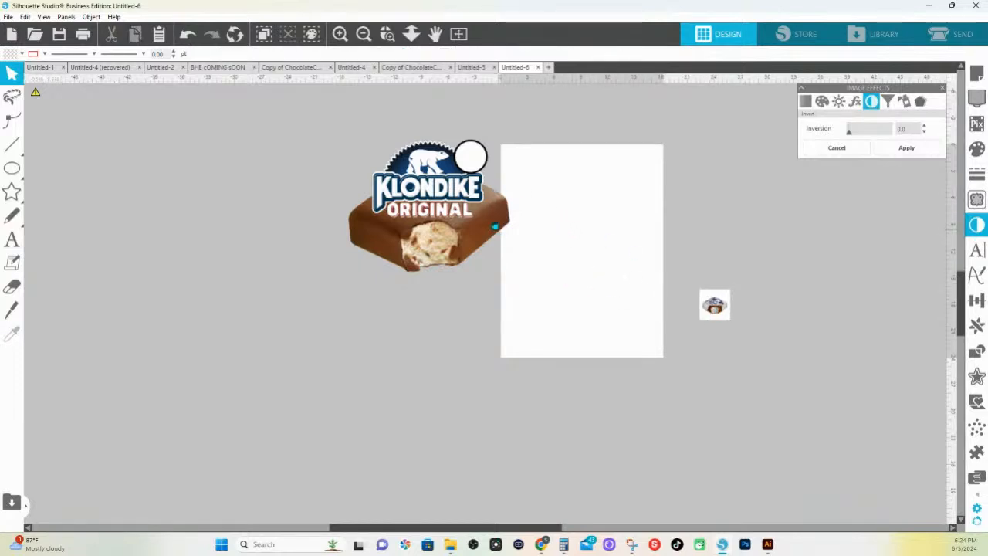
drag(471, 156, 504, 192)
Group the bar, logo, text and circle, and scale the group down to about 11.74 in wide
click(463, 182)
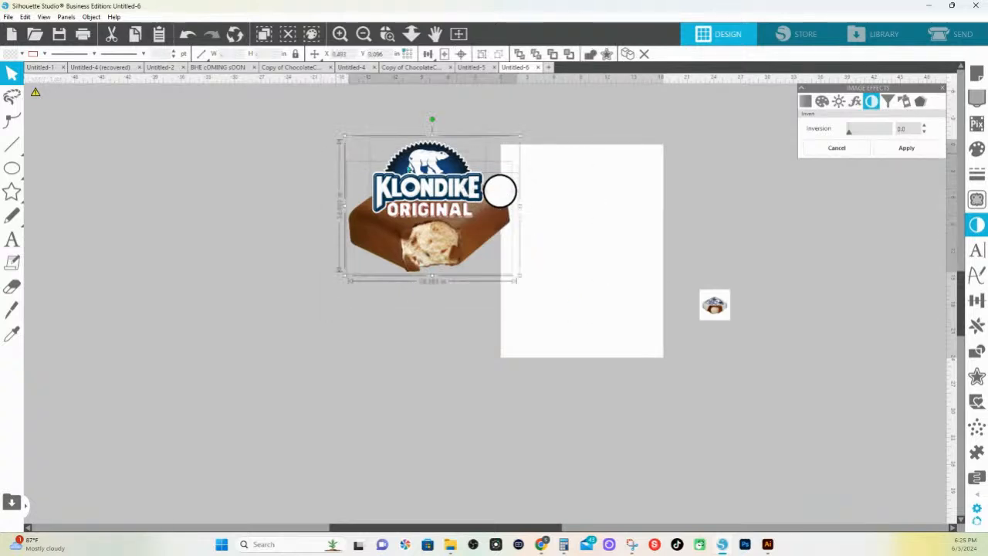
right_click(466, 179)
click(496, 356)
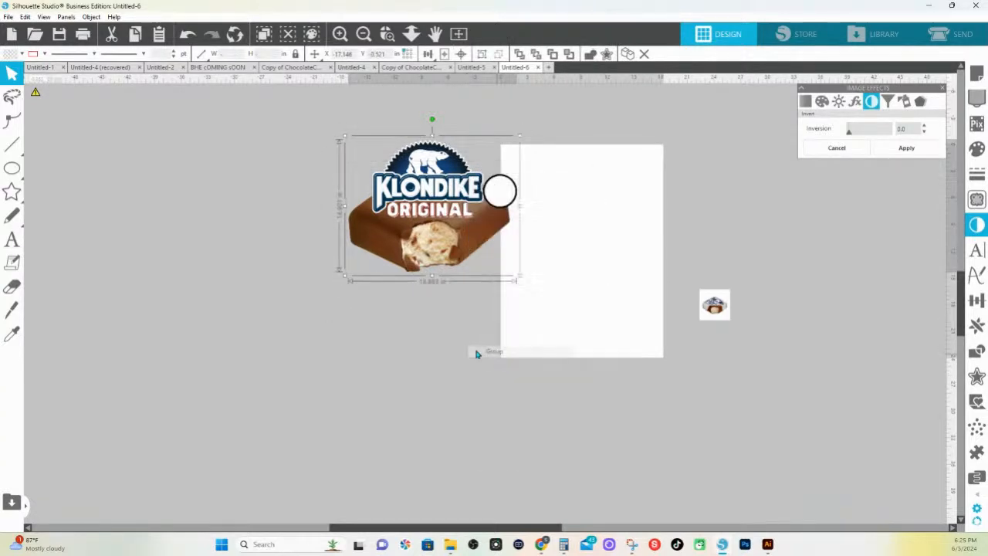
drag(517, 281, 456, 232)
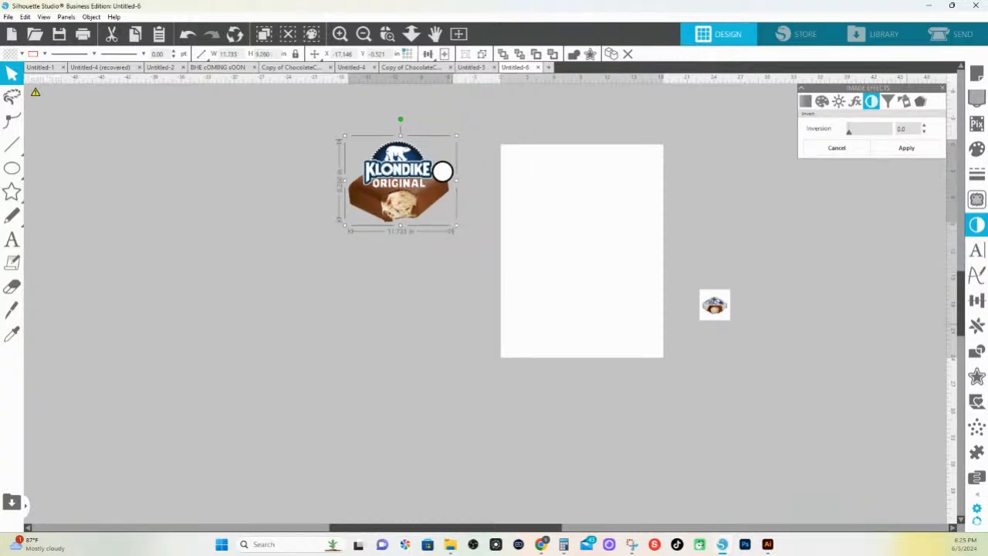
Create a 0.075 in rounded-corner offset around the grouped Klondike design, with a transparent fill and white line color
click(976, 376)
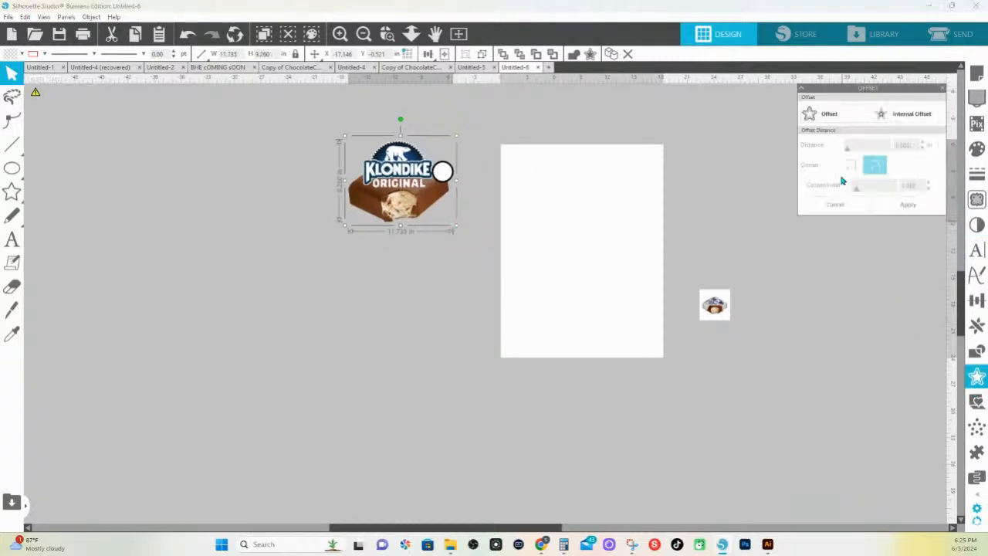
click(834, 115)
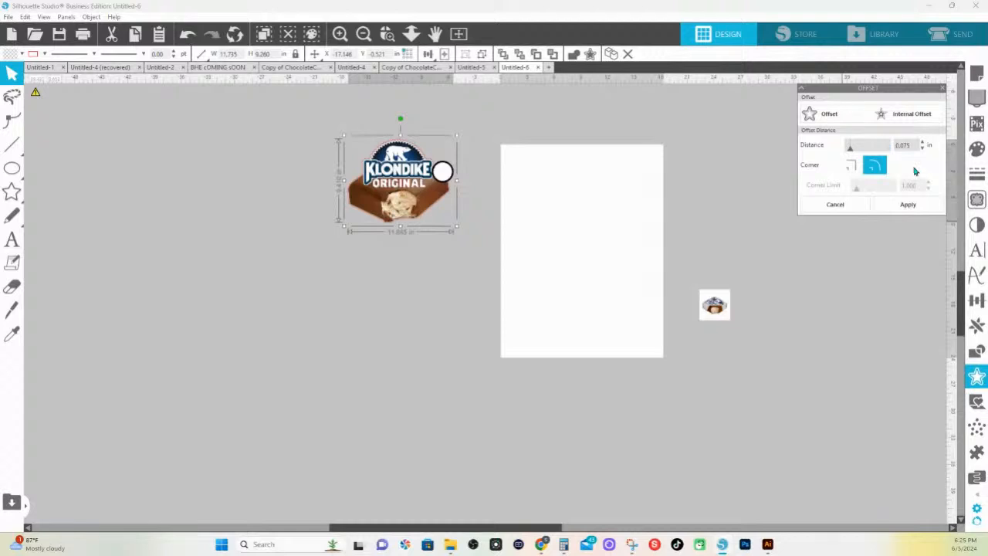
click(914, 205)
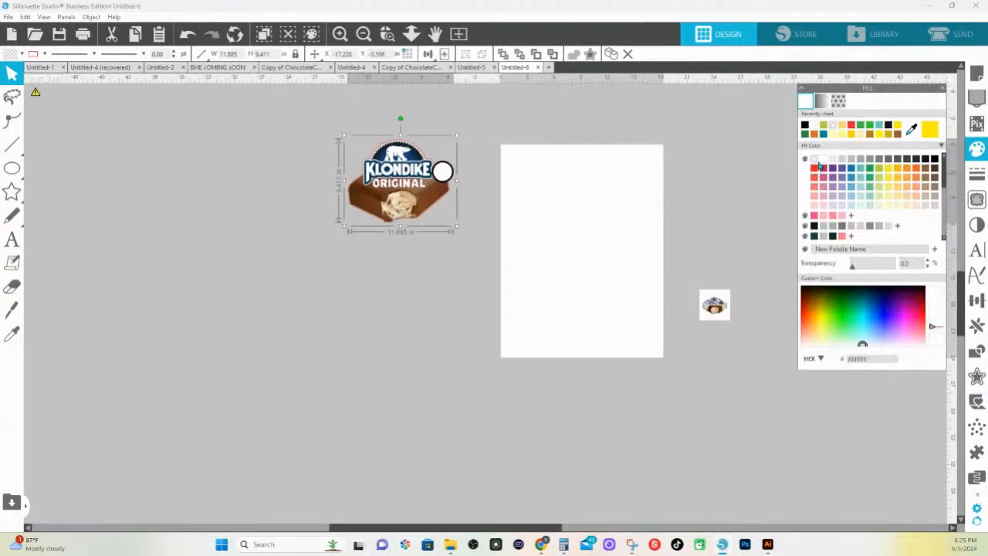
click(818, 162)
click(44, 53)
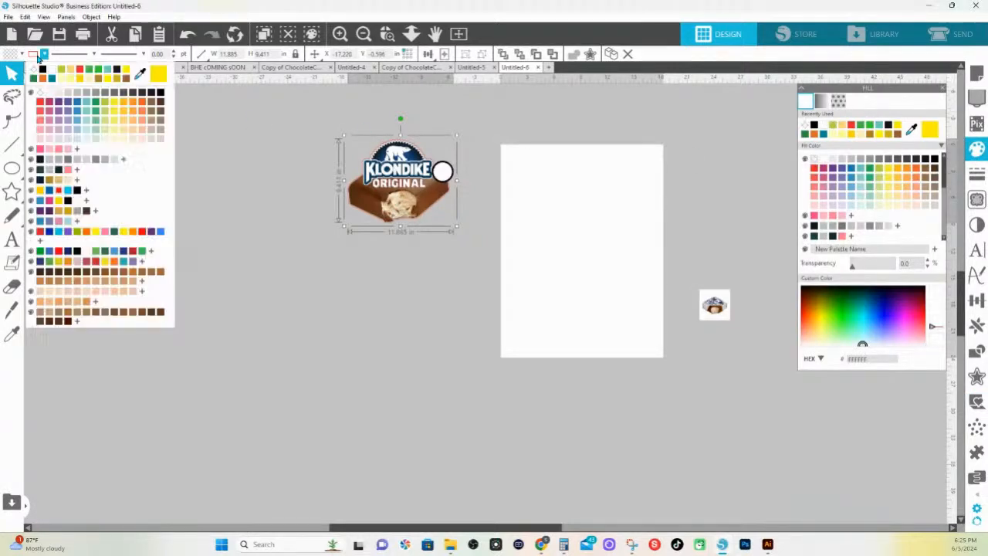
click(46, 97)
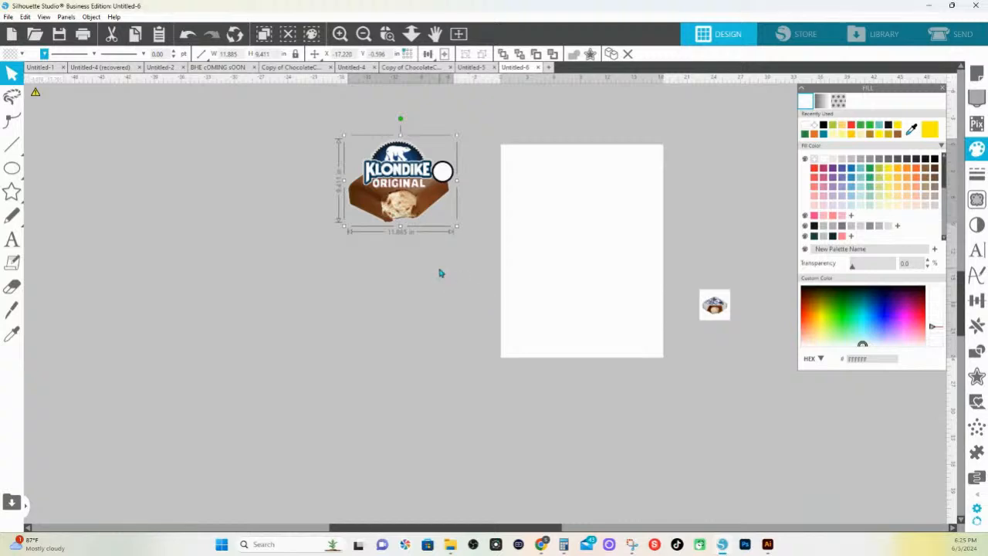
Change the offset outline's line color to transparent
click(387, 33)
drag(339, 132, 571, 273)
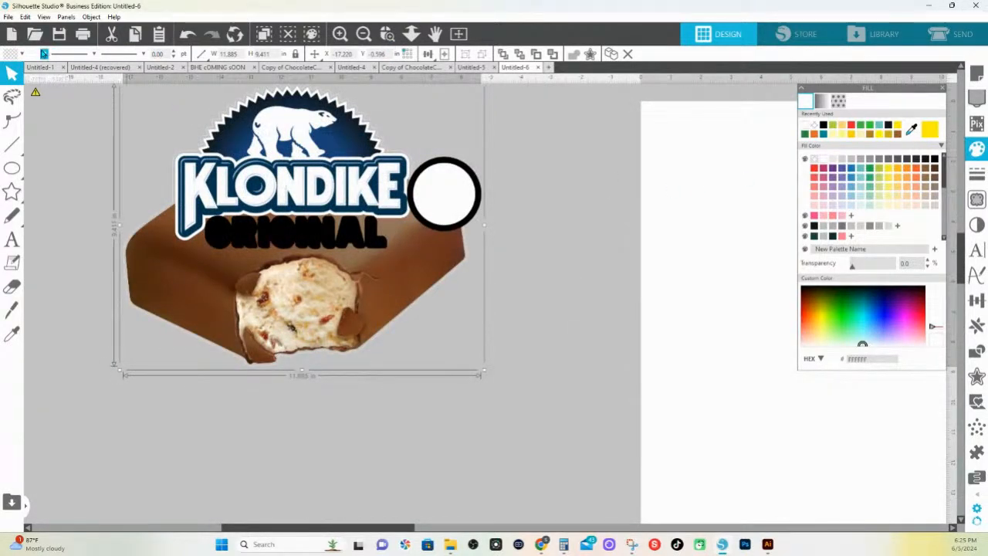
click(44, 54)
click(42, 92)
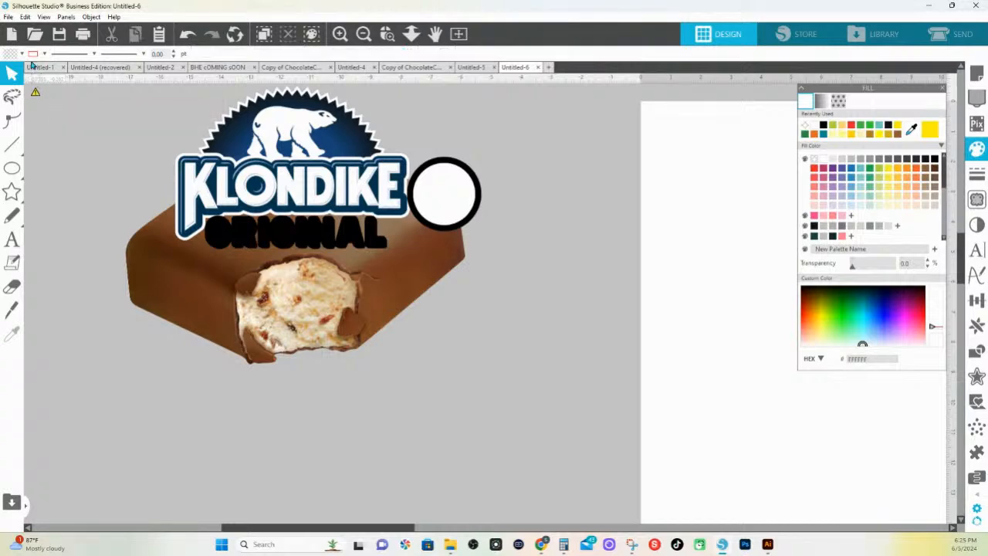
Move the grouped Klondike design away from its 0.075 in offset outline and delete that outline
click(23, 54)
click(24, 94)
click(196, 164)
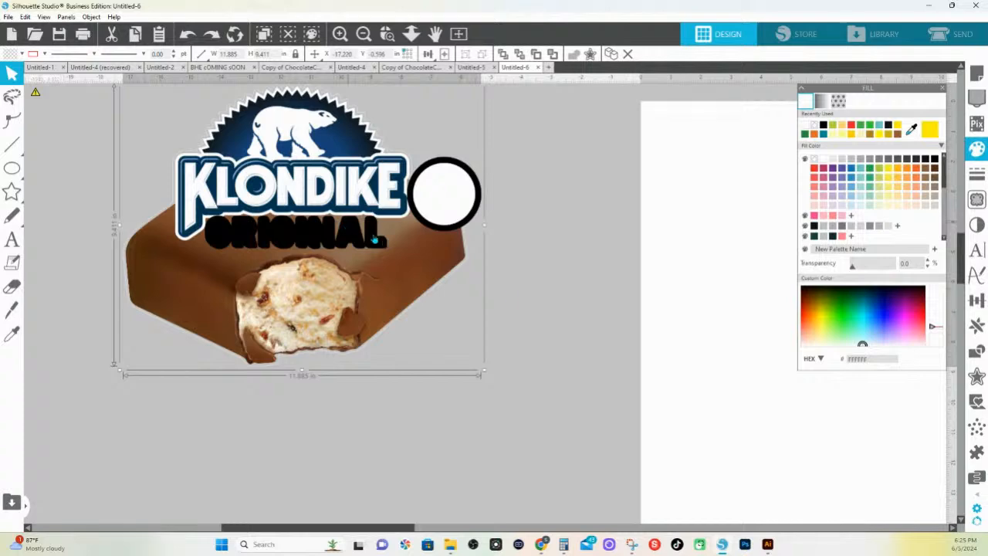
click(414, 44)
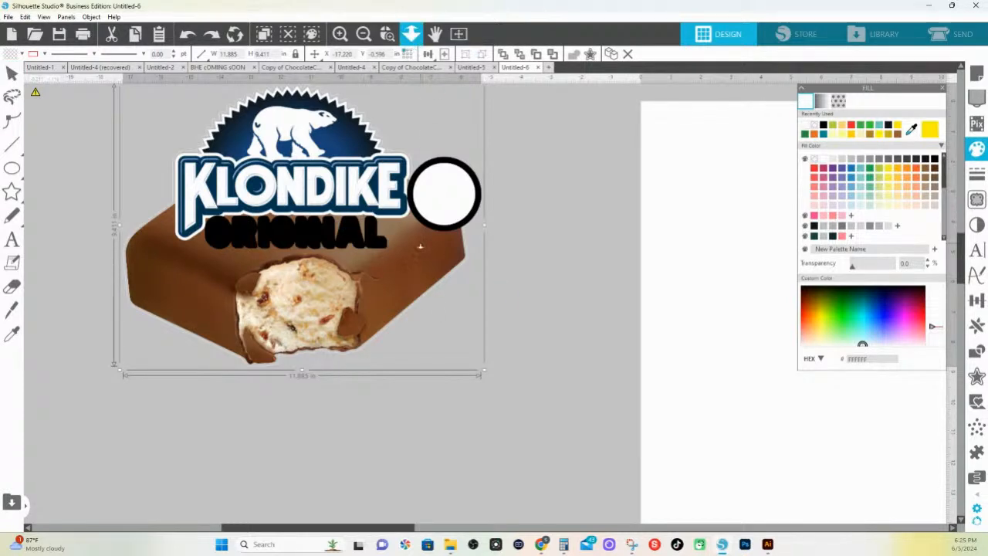
drag(419, 244, 418, 192)
click(515, 236)
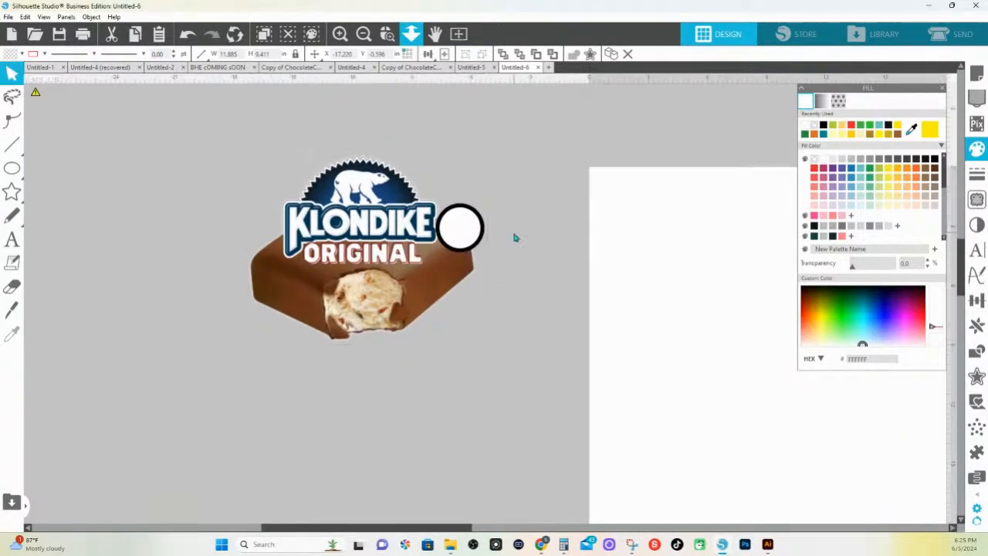
drag(434, 273, 502, 391)
drag(522, 169, 439, 222)
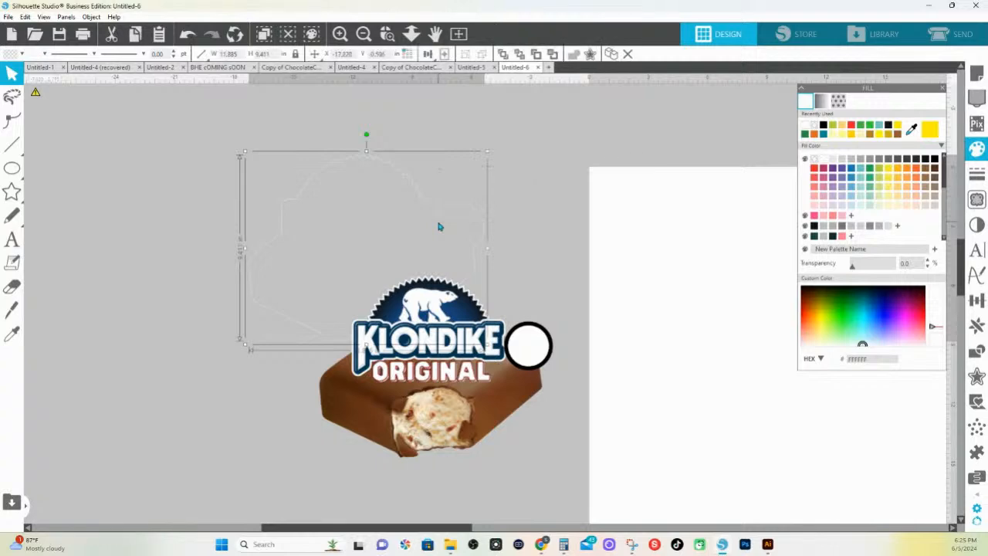
key(Delete)
Create a 0.1 in rounded-corner offset around the grouped Klondike design
click(452, 392)
click(977, 375)
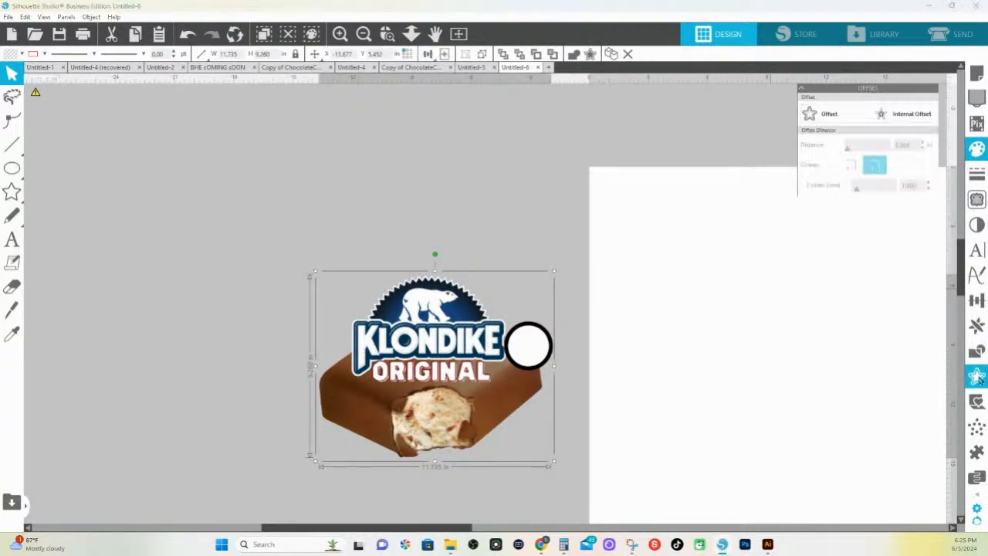
click(821, 121)
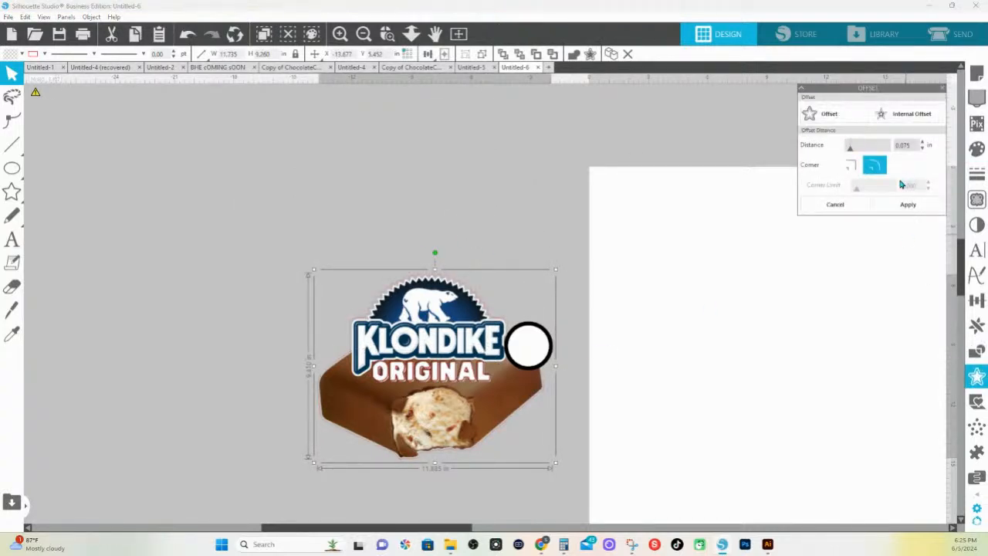
double_click(904, 144)
text(.1)
click(907, 204)
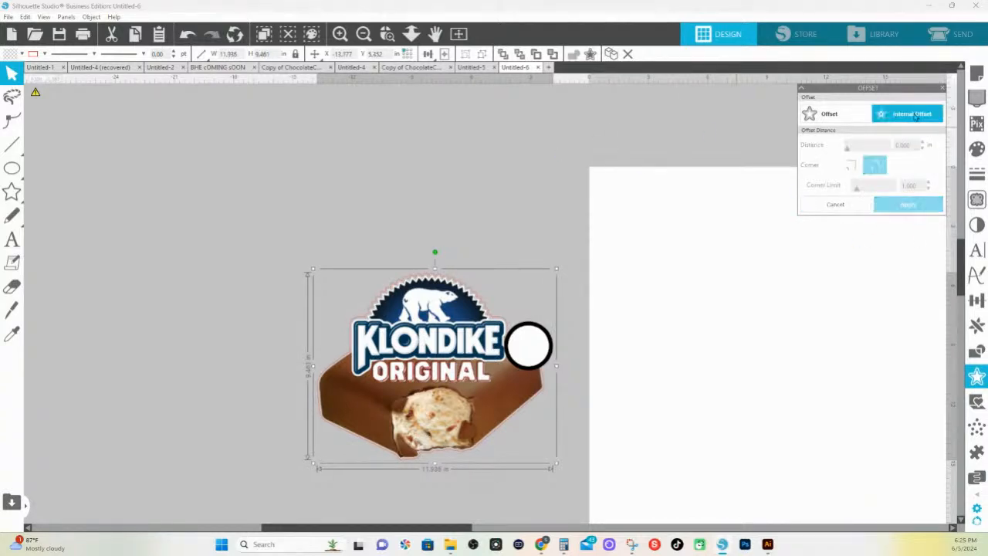
Give the offset outline a white fill and a white line color
click(976, 150)
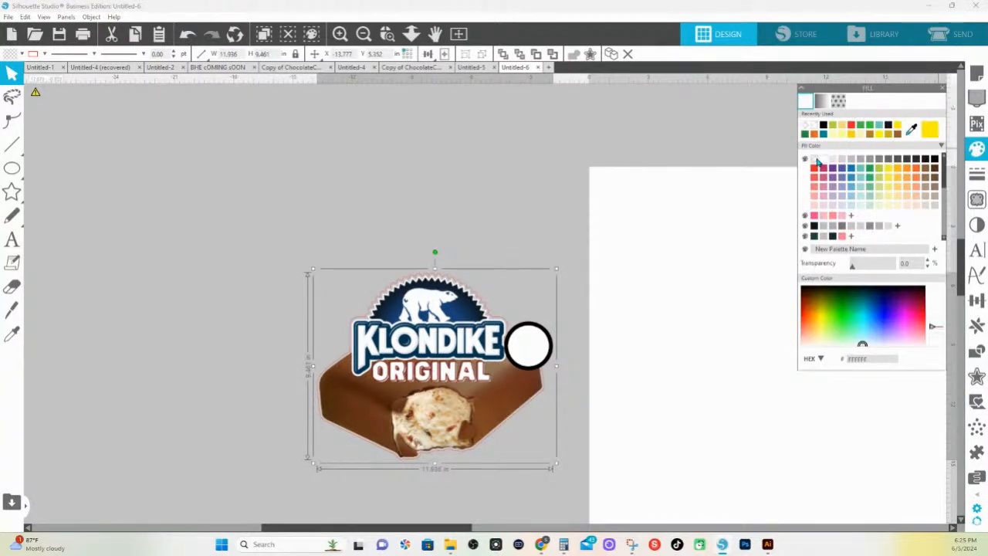
click(44, 54)
click(47, 93)
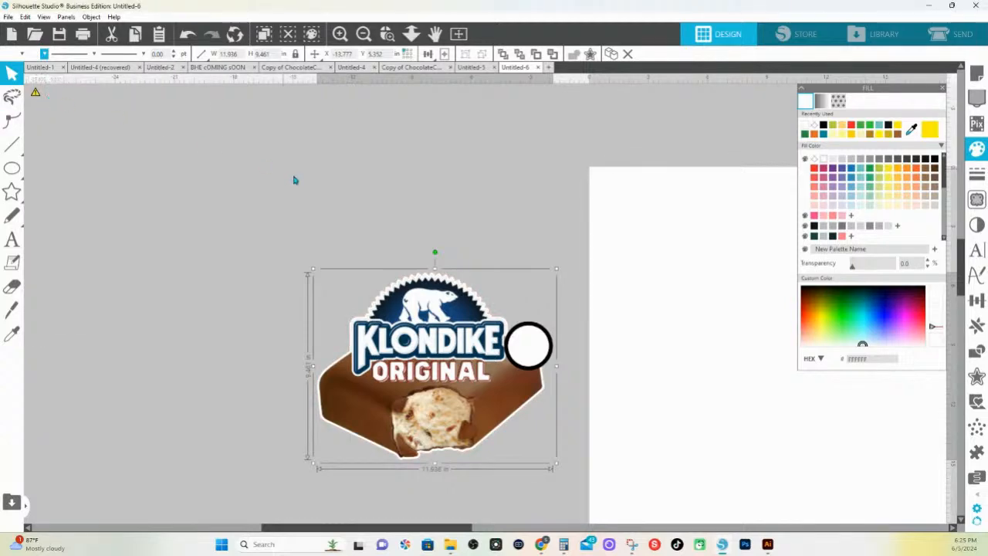
Group the Klondike design together with its white offset outline
click(333, 228)
drag(335, 231, 578, 489)
right_click(510, 417)
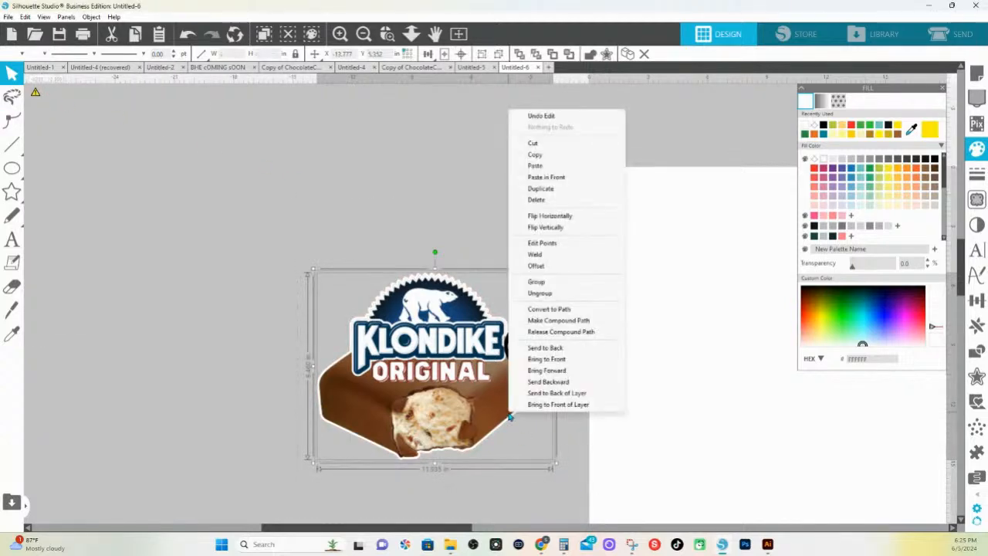
click(552, 284)
Scale the group down to about 3.78 in wide and place it near the page's upper-left corner
click(411, 34)
right_click(437, 229)
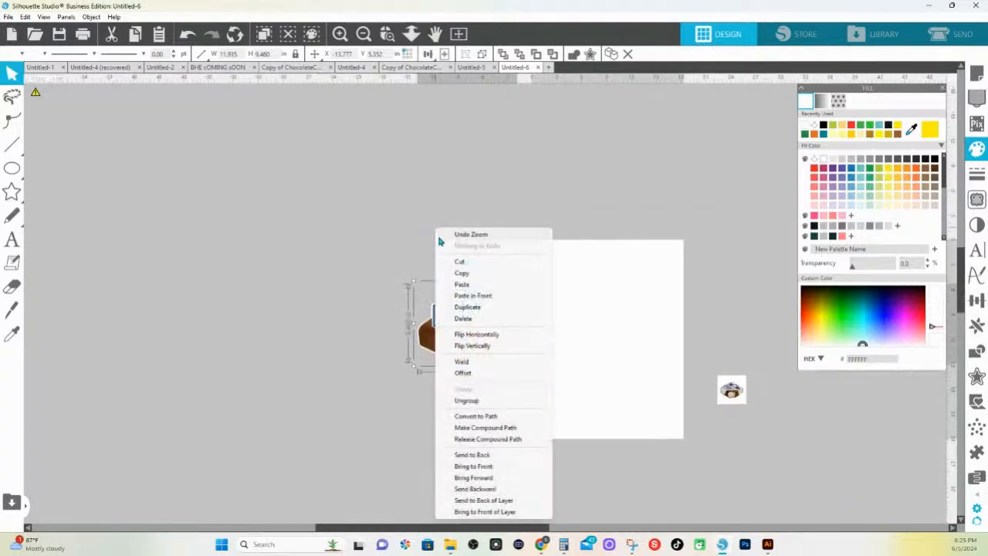
click(614, 464)
drag(385, 221, 476, 297)
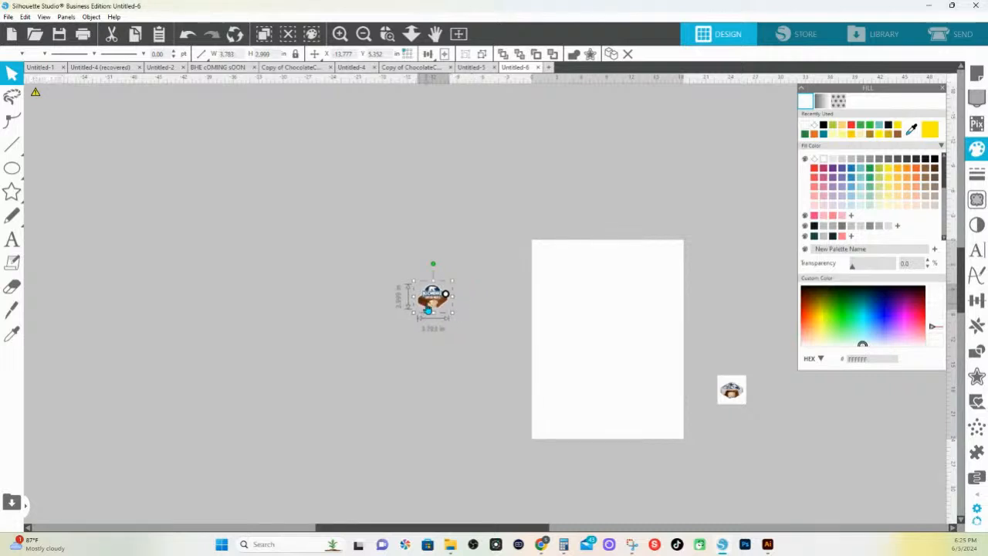
drag(445, 294, 572, 260)
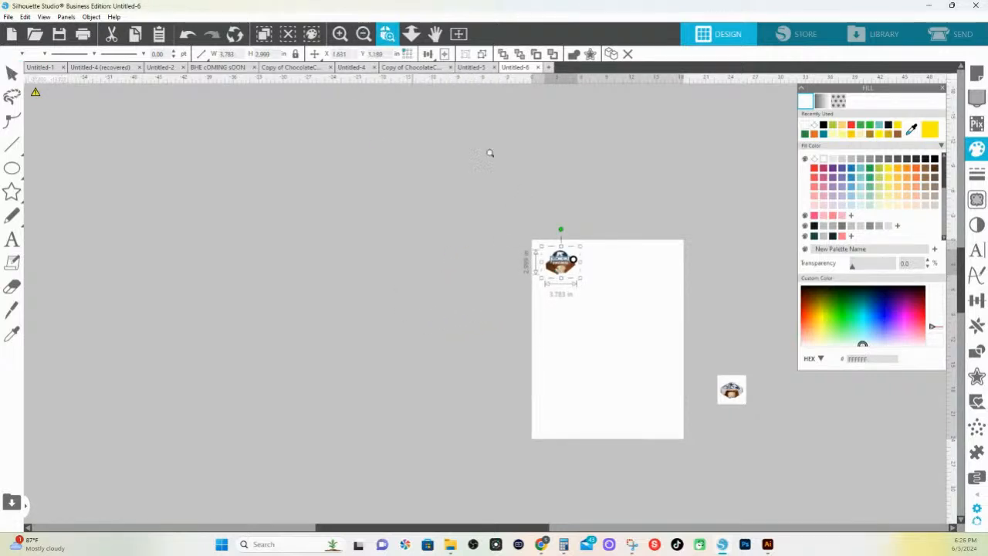
Ungroup the scaled Klondike design twice so that the circle is separate from the other pieces
drag(523, 226, 622, 277)
click(523, 386)
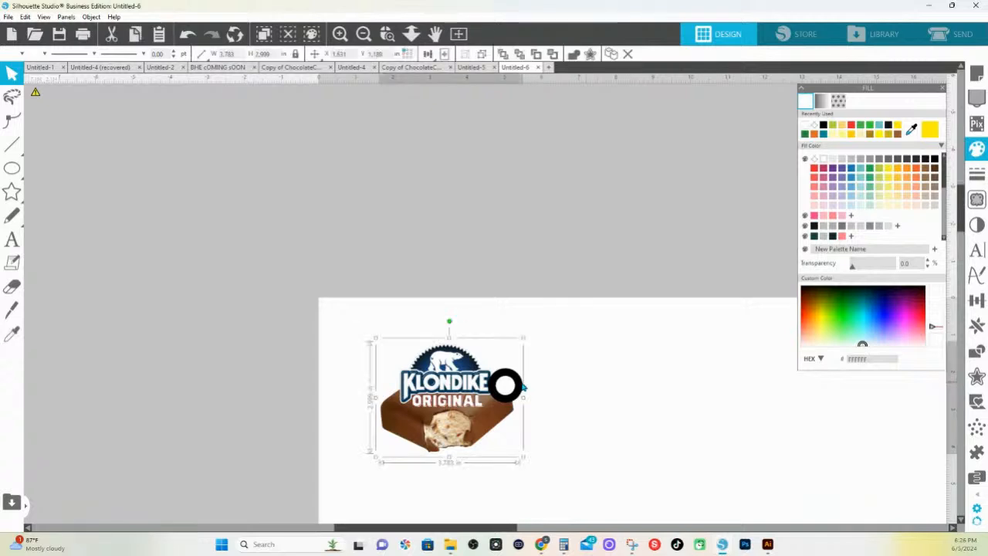
right_click(511, 387)
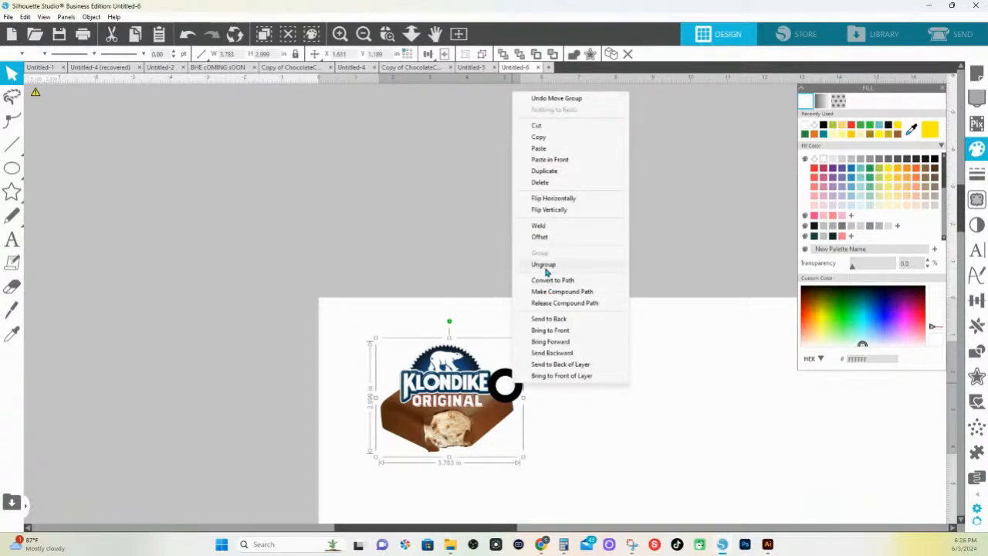
click(544, 265)
click(596, 388)
click(510, 383)
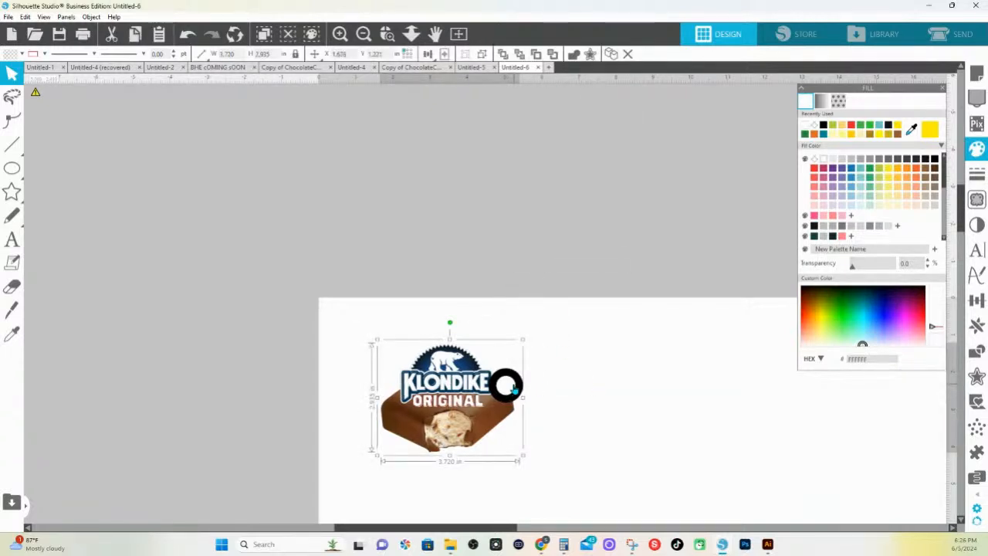
right_click(511, 386)
click(532, 266)
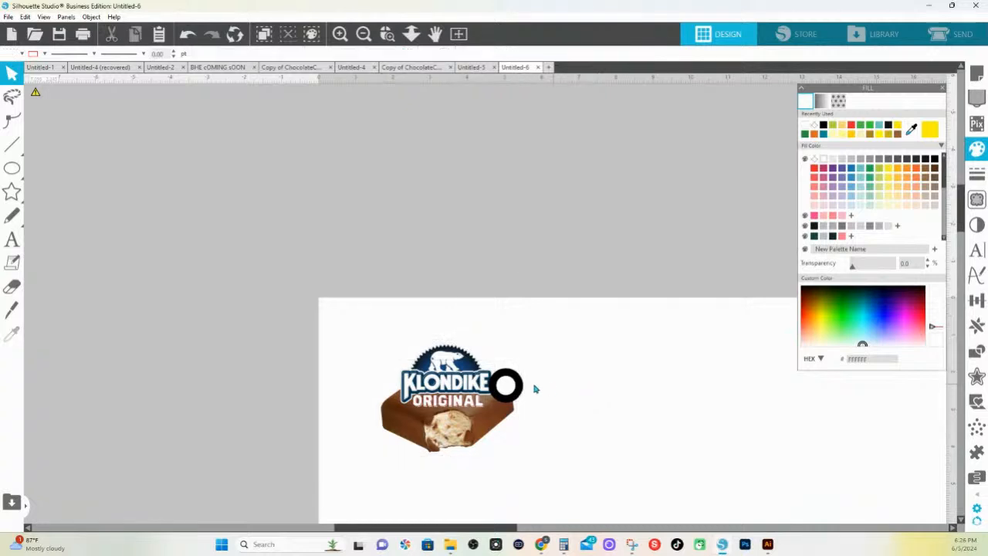
Reduce the circle's line thickness to 4.25 pt and detach its lines
click(510, 386)
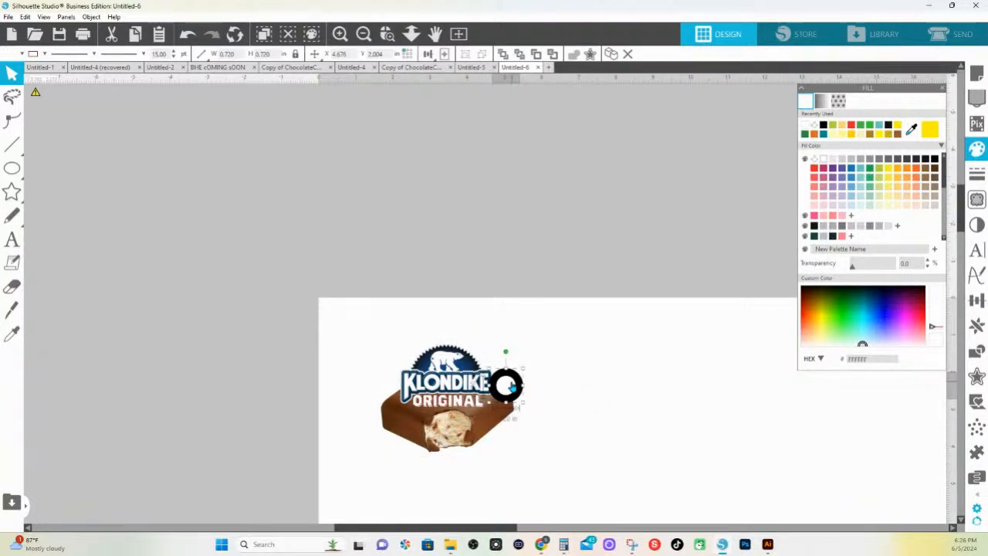
click(976, 174)
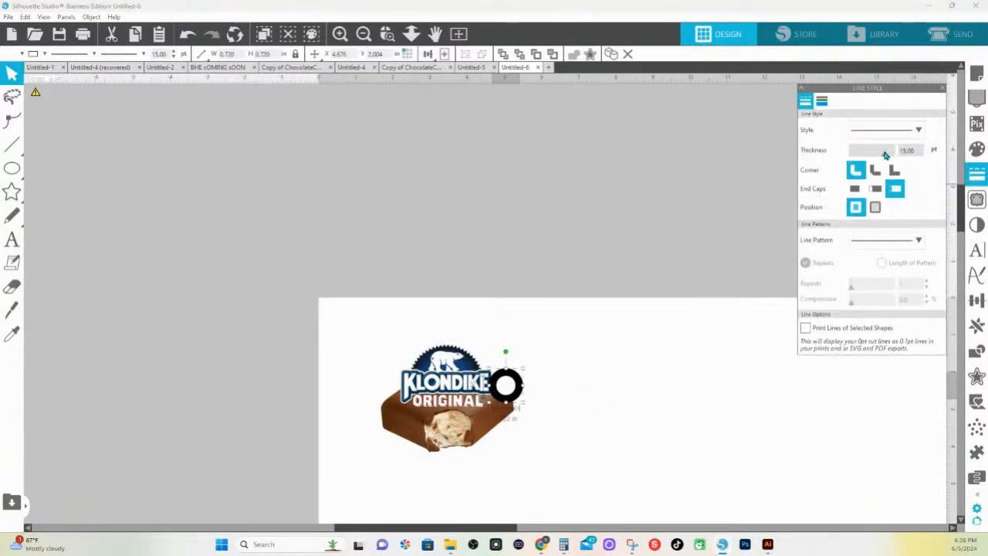
drag(876, 156, 860, 156)
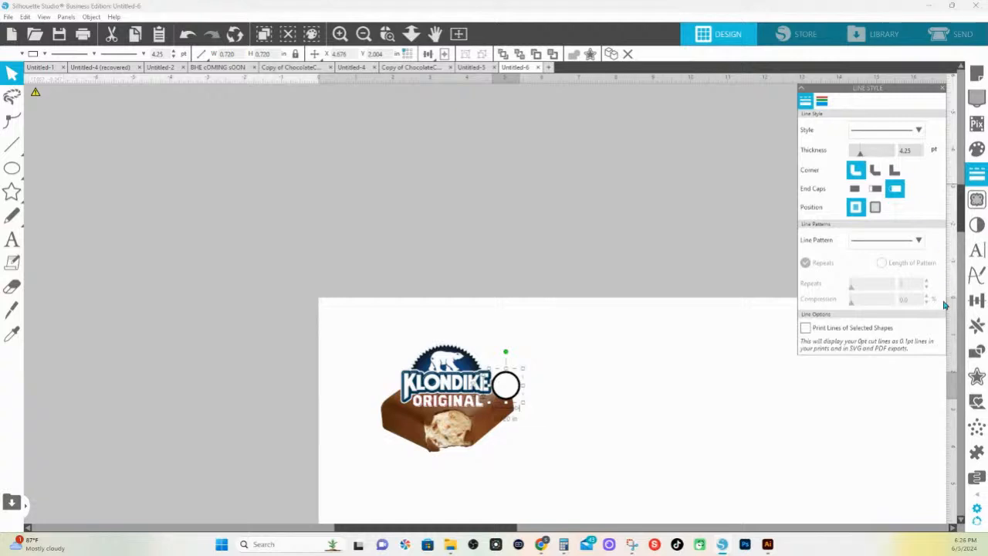
click(972, 351)
click(831, 223)
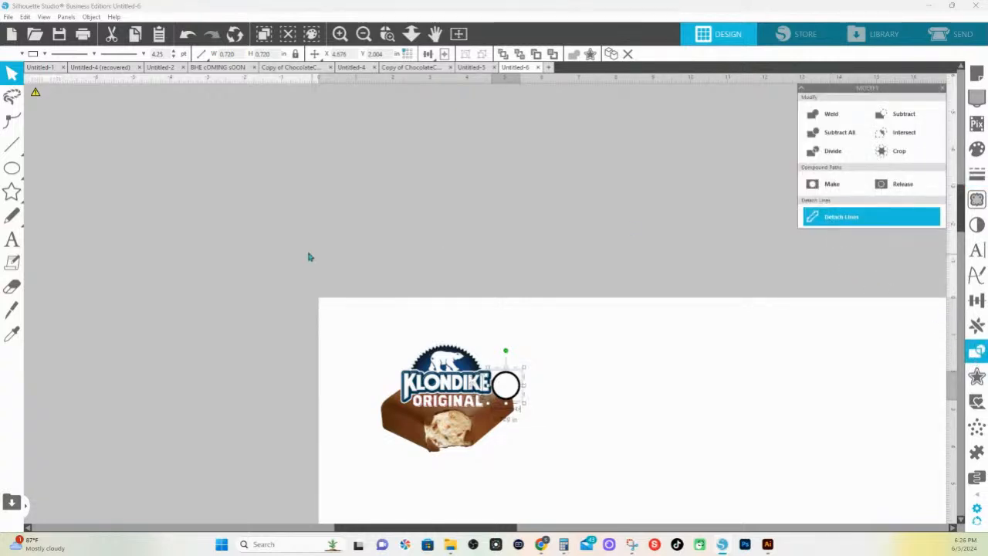
Regroup all pieces of the Klondike design and move the group into the page's upper-left corner
drag(309, 254, 531, 442)
right_click(505, 428)
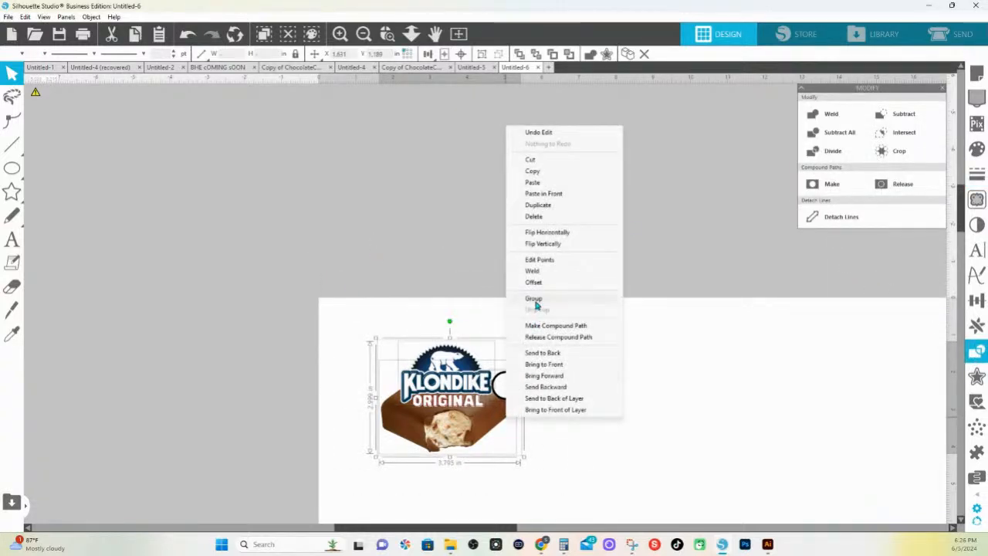
click(569, 299)
drag(451, 398, 407, 364)
Duplicate the group repeatedly to the right across the page and delete the fifth design that overhangs the page edge
key(ctrl+Right)
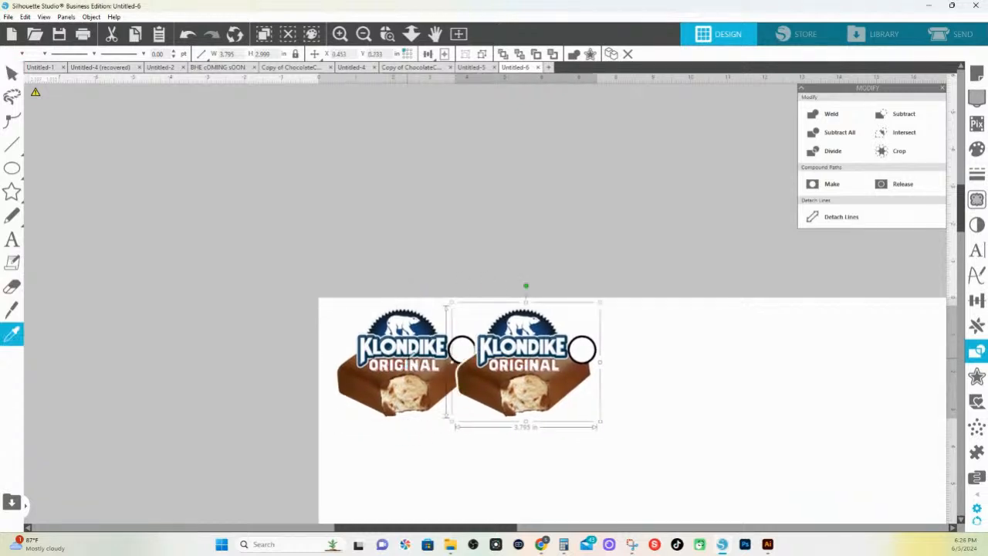
key(ctrl+Right)
key(ctrl+Right)
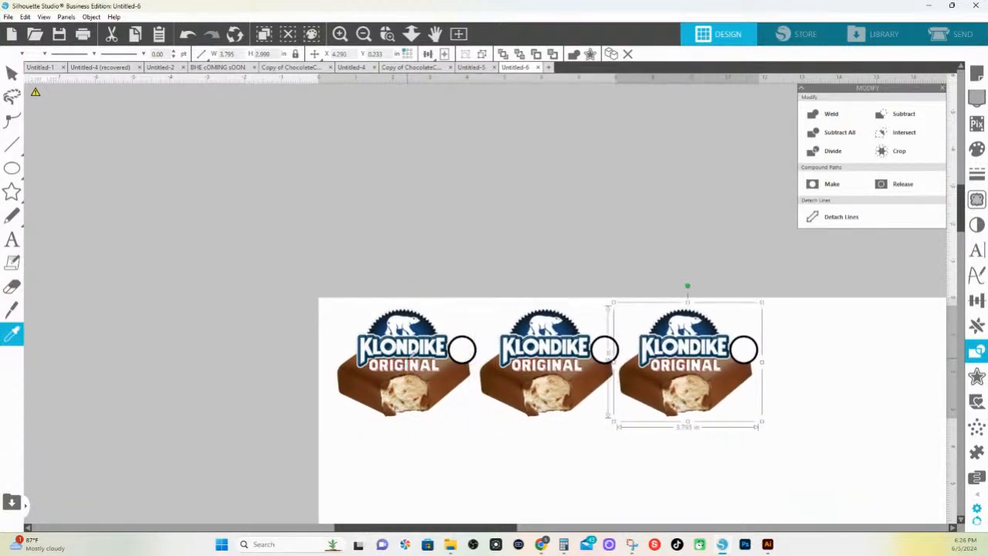
key(ctrl+Right)
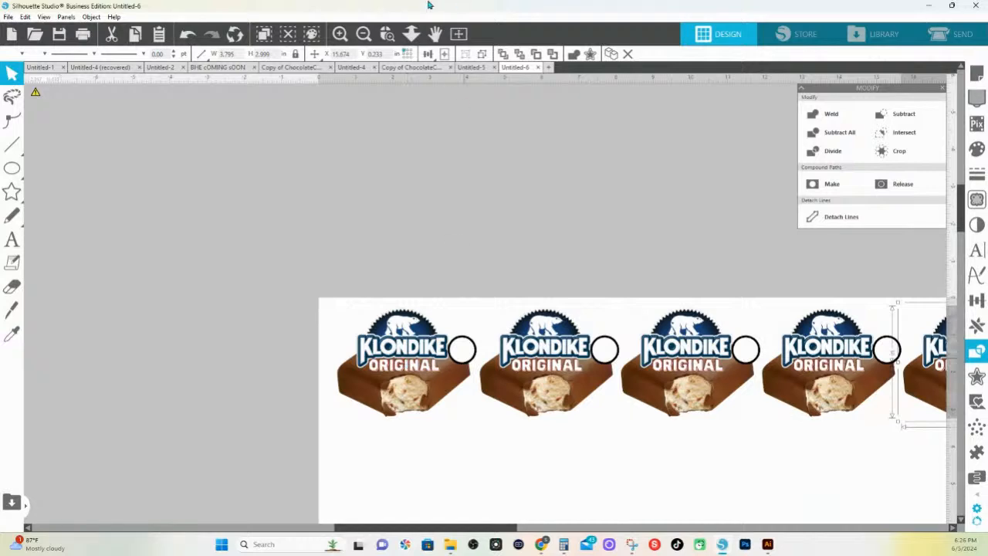
drag(460, 185, 525, 149)
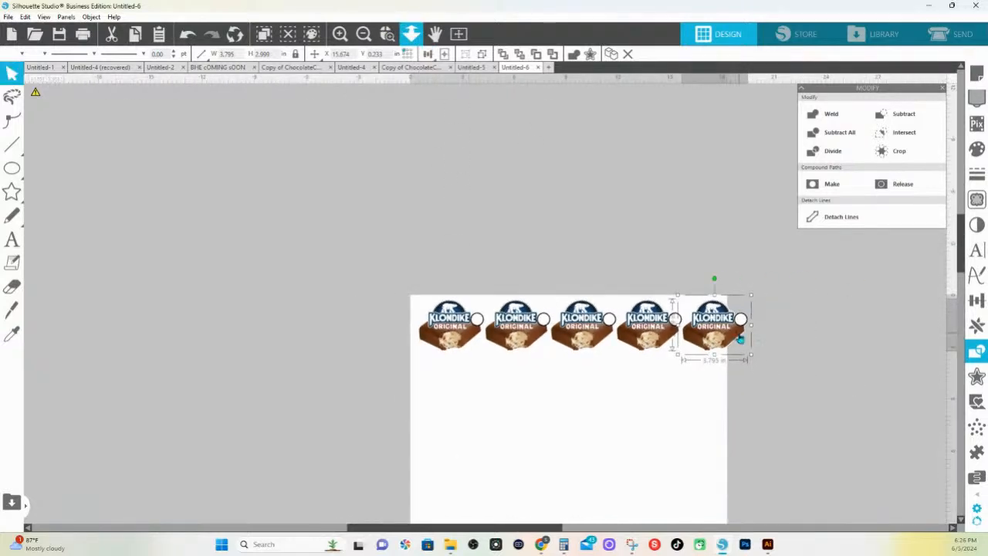
key(Delete)
Shift the fourth design to the page's right edge and space the four designs evenly horizontally
click(649, 340)
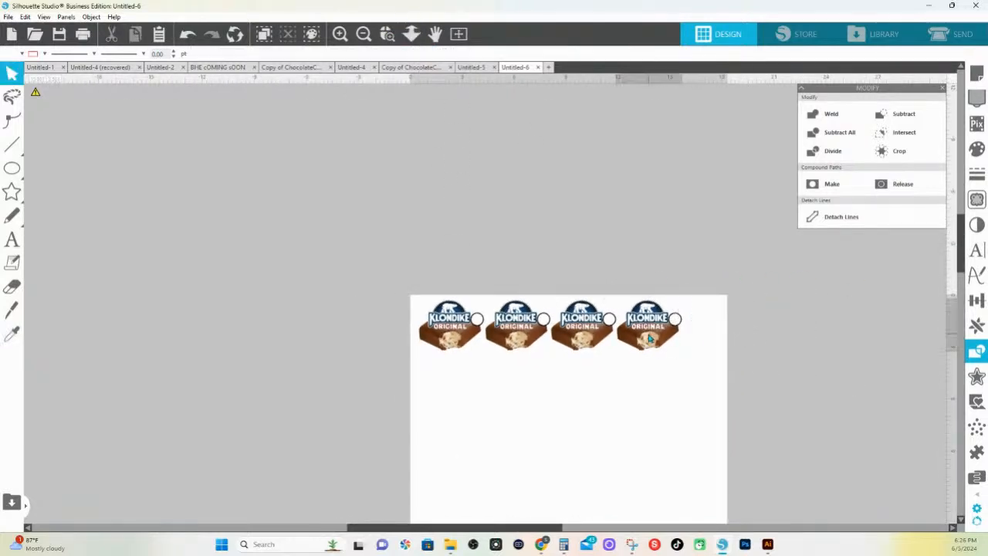
key(Right)
key(Right)
key(Right)
key(Right)
key(Right)
key(Right)
key(Right)
key(Right)
key(Right)
key(Right)
key(Right)
key(Right)
key(Right)
key(Right)
key(Right)
key(Right)
key(Right)
key(Right)
key(Right)
key(Right)
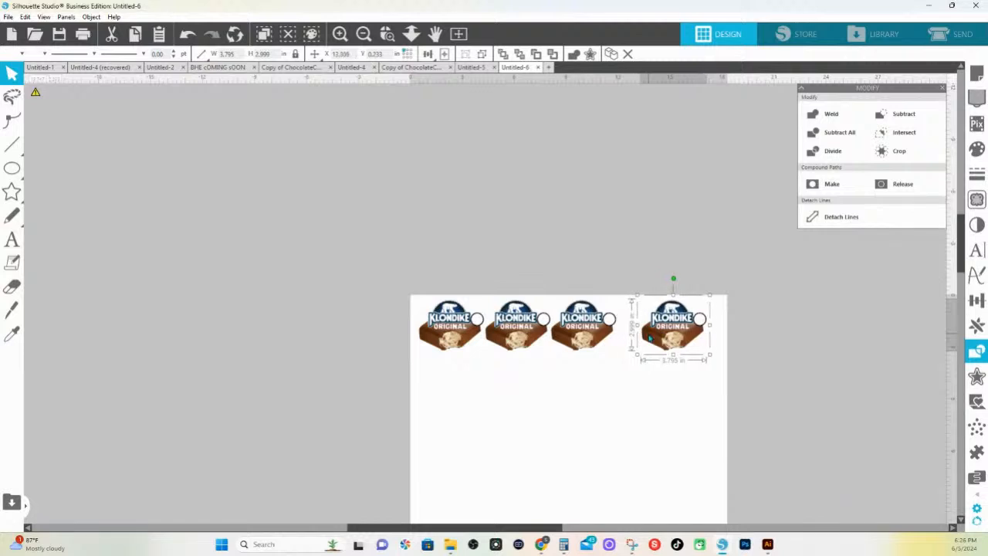
drag(375, 253, 687, 363)
click(429, 55)
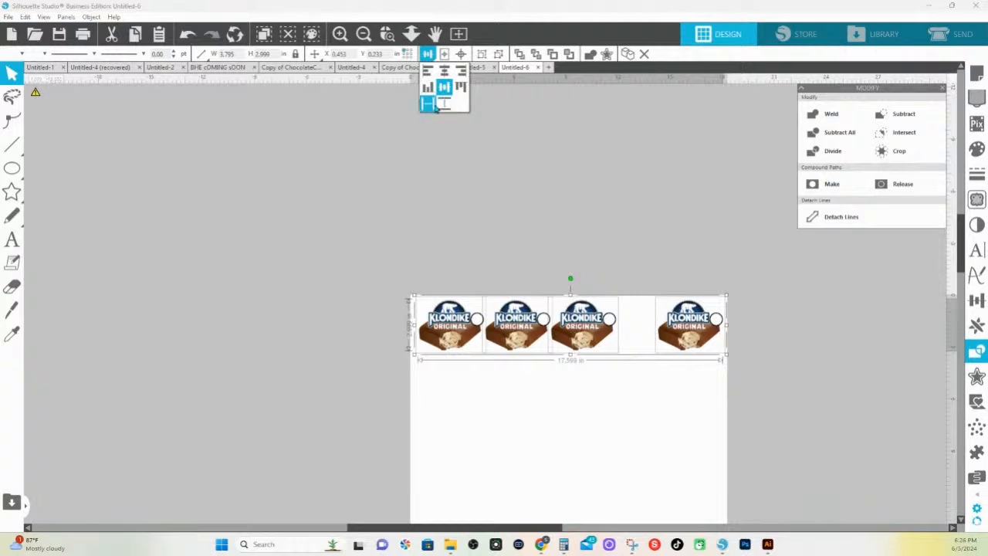
click(435, 106)
click(507, 170)
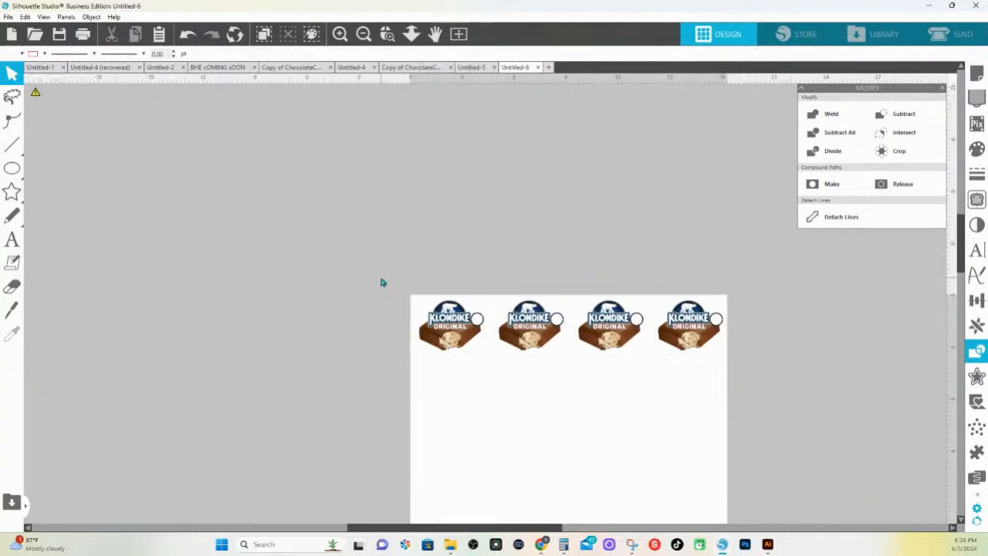
Group the row of four Klondike designs, copy it and paste the copy directly in front
drag(380, 284, 760, 371)
right_click(682, 346)
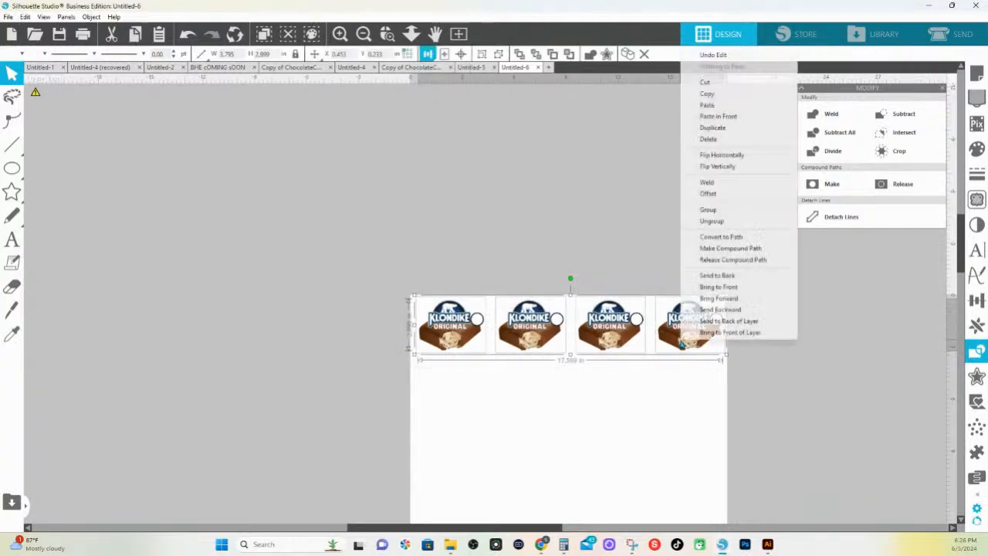
click(704, 209)
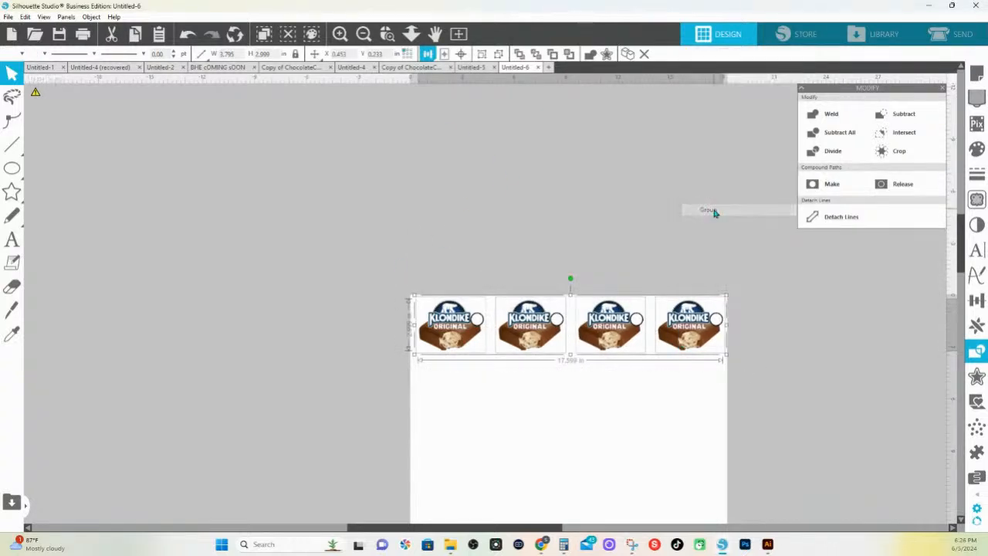
right_click(679, 328)
click(714, 82)
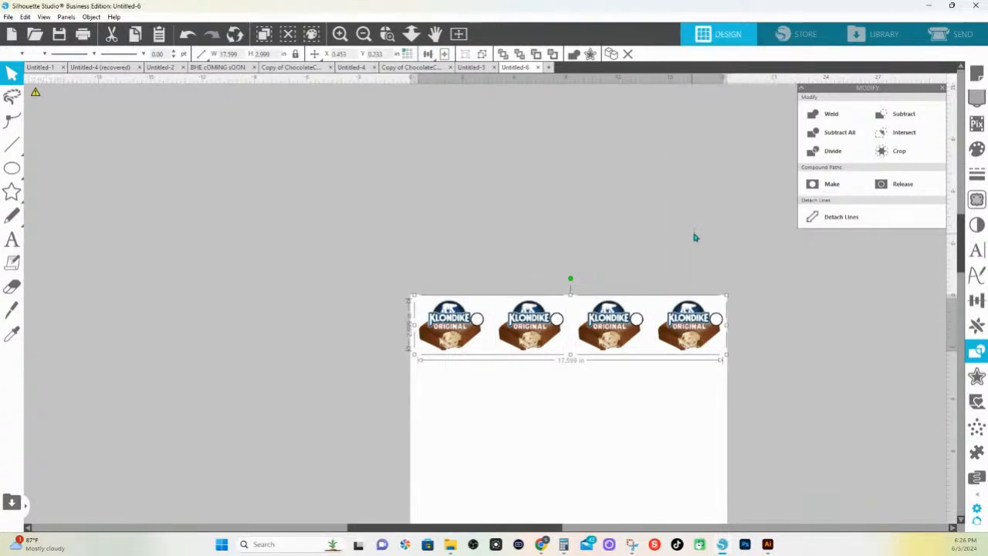
right_click(694, 235)
click(741, 301)
Weld the yellow-green-filled copy into solid silhouettes and make the four shapes one compound path
click(977, 149)
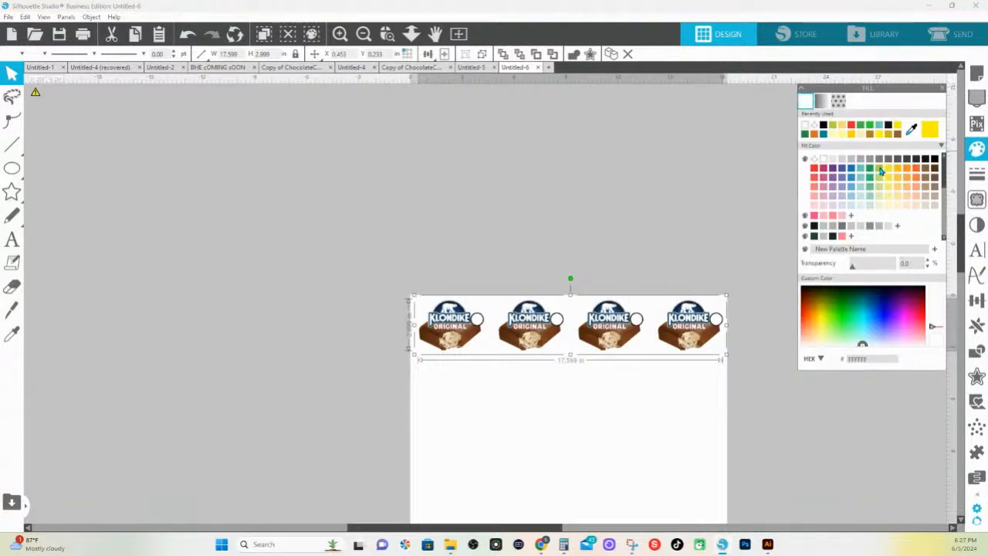
click(877, 171)
click(571, 55)
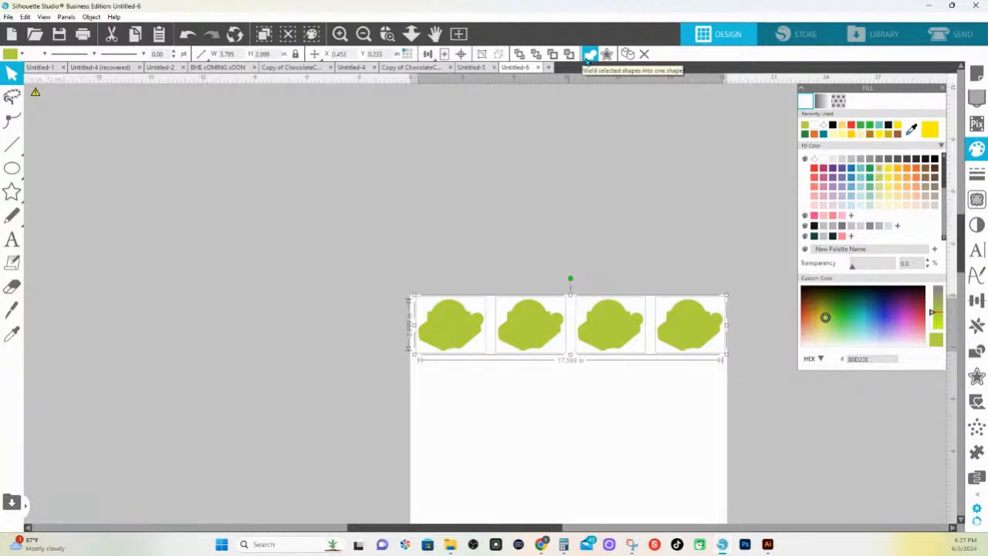
right_click(616, 334)
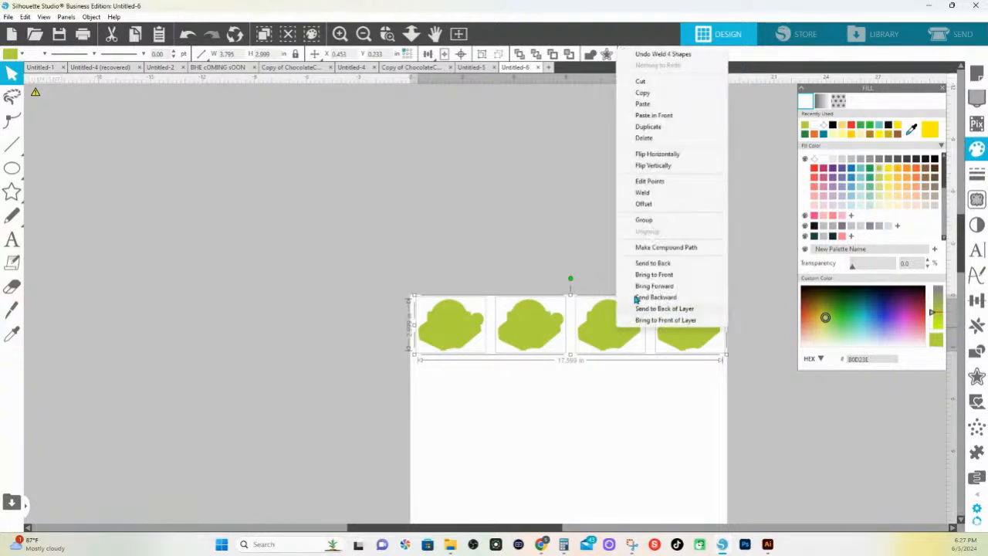
click(668, 246)
drag(604, 340, 602, 274)
key(i)
key(ctrl+z)
Set the line color of both overlapping rows to transparent and move the green silhouettes below the Klondike row
drag(391, 252, 734, 374)
click(44, 54)
click(35, 82)
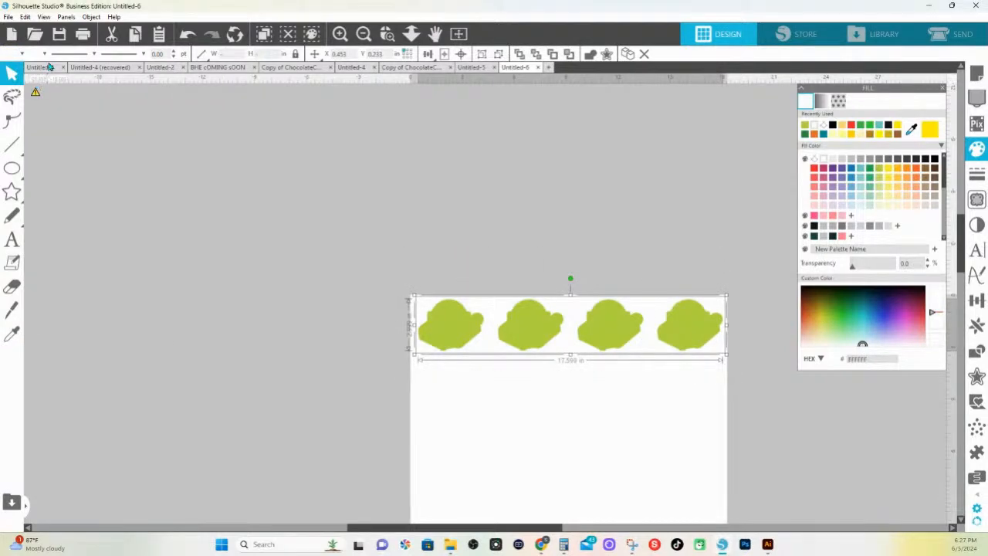
click(45, 54)
click(40, 95)
click(575, 275)
drag(530, 334, 540, 384)
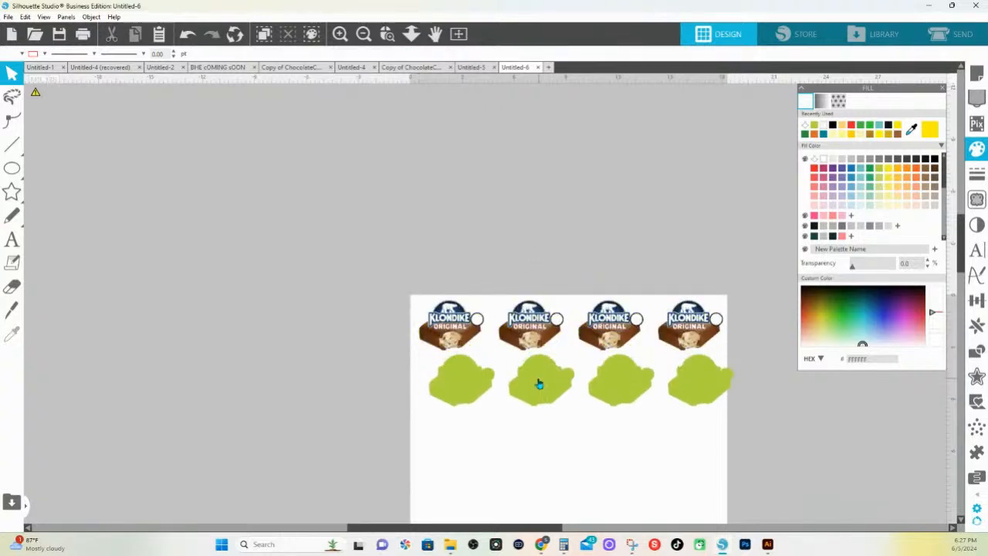